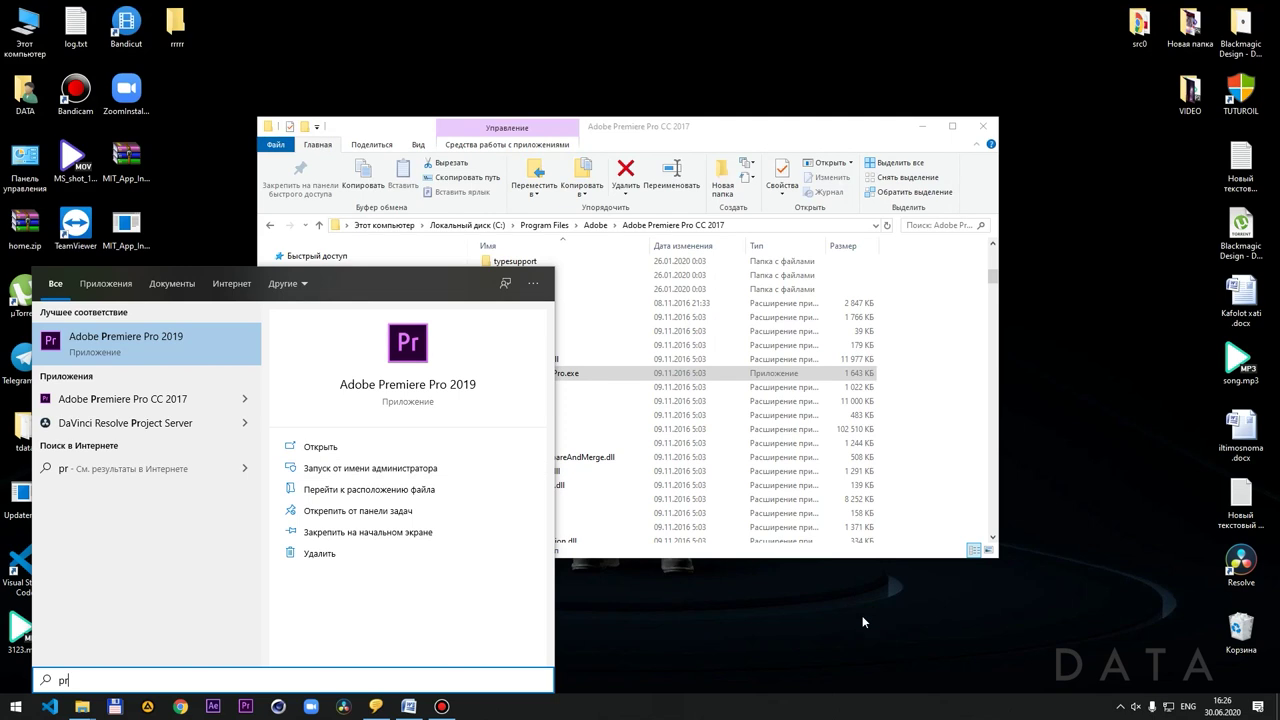
- Launch Adobe Premiere Pro.exe from the Premiere Pro CC 2017 folder and close the Explorer window
left_click(548, 378)
right_click(548, 376)
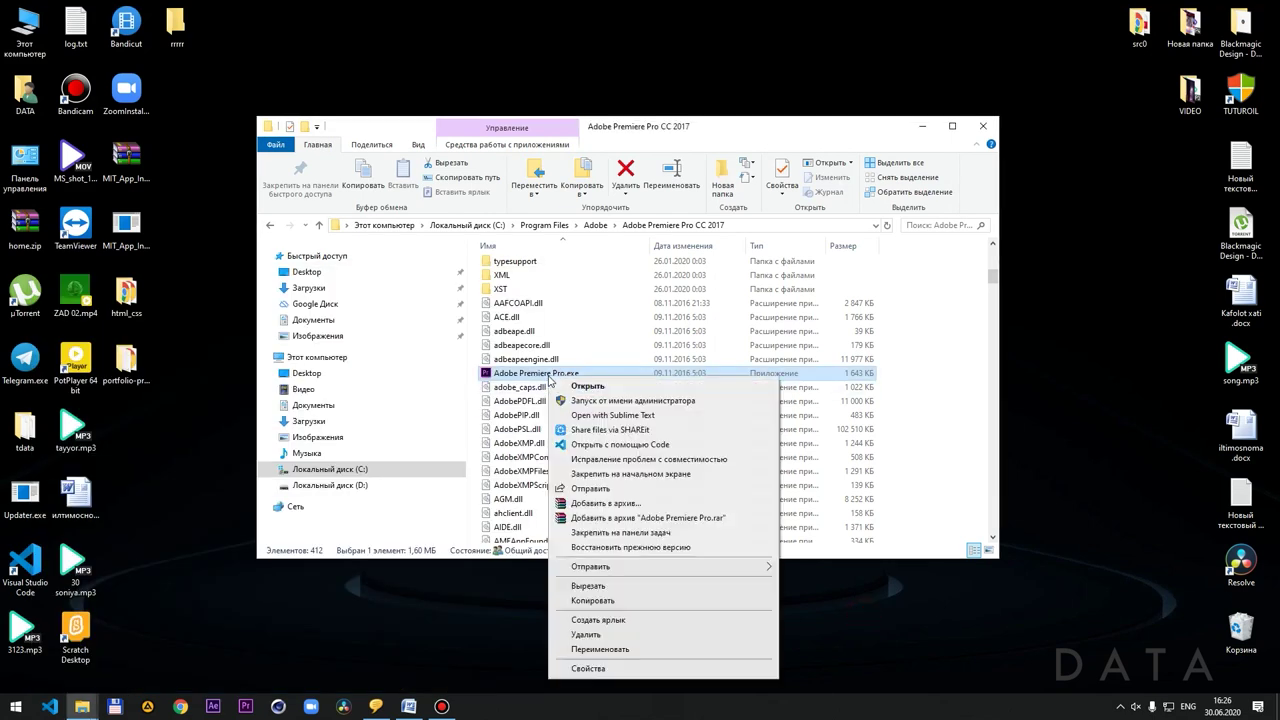
left_click(540, 374)
left_click(986, 130)
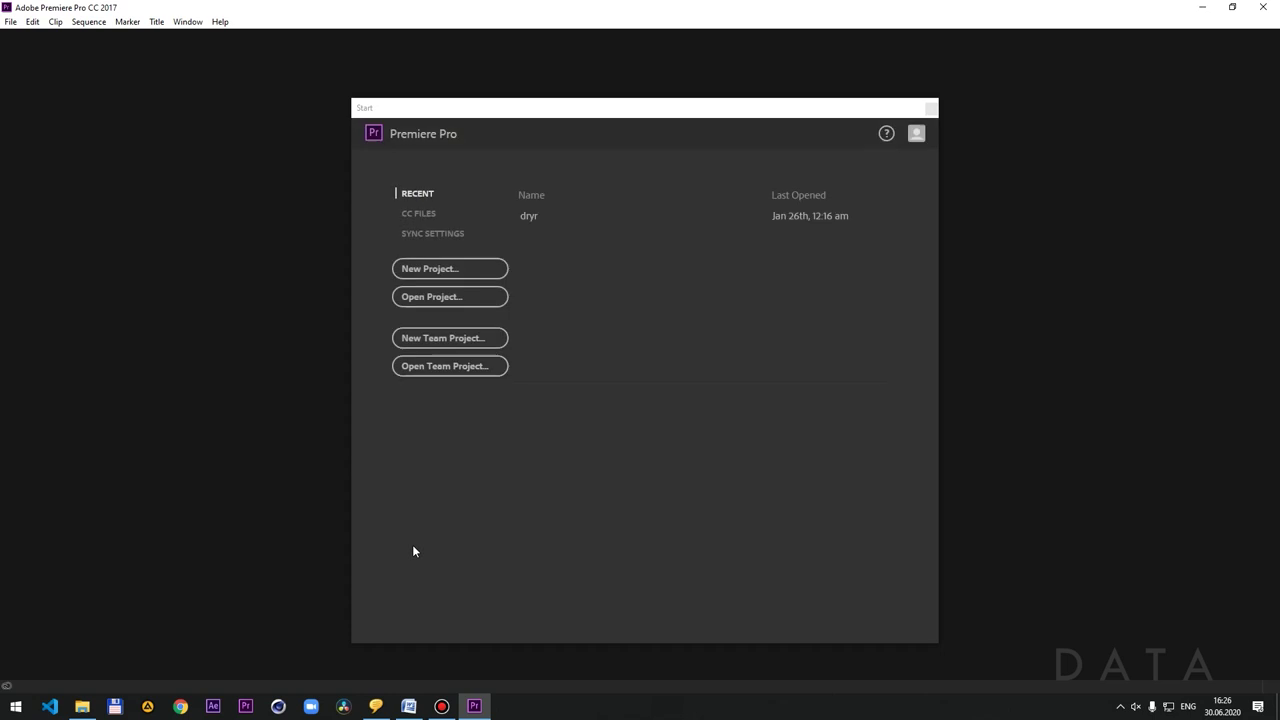
left_click_drag(719, 118, 648, 119)
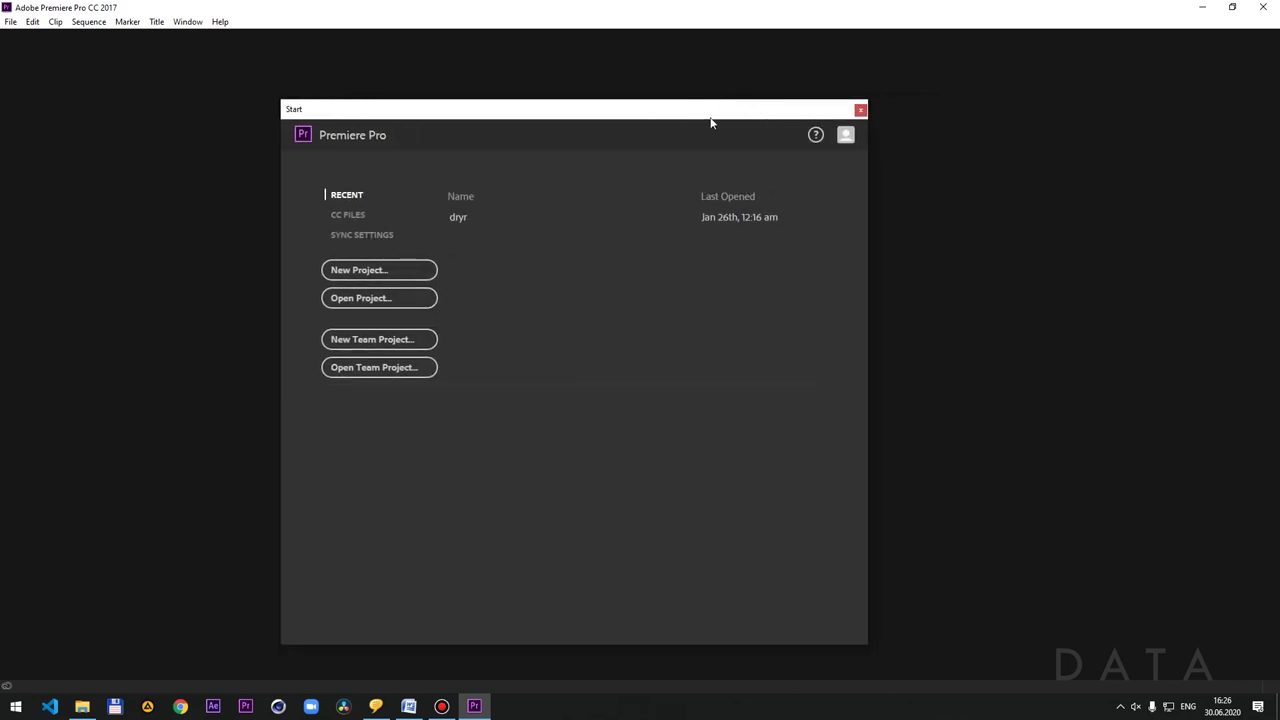
left_click_drag(684, 115, 721, 103)
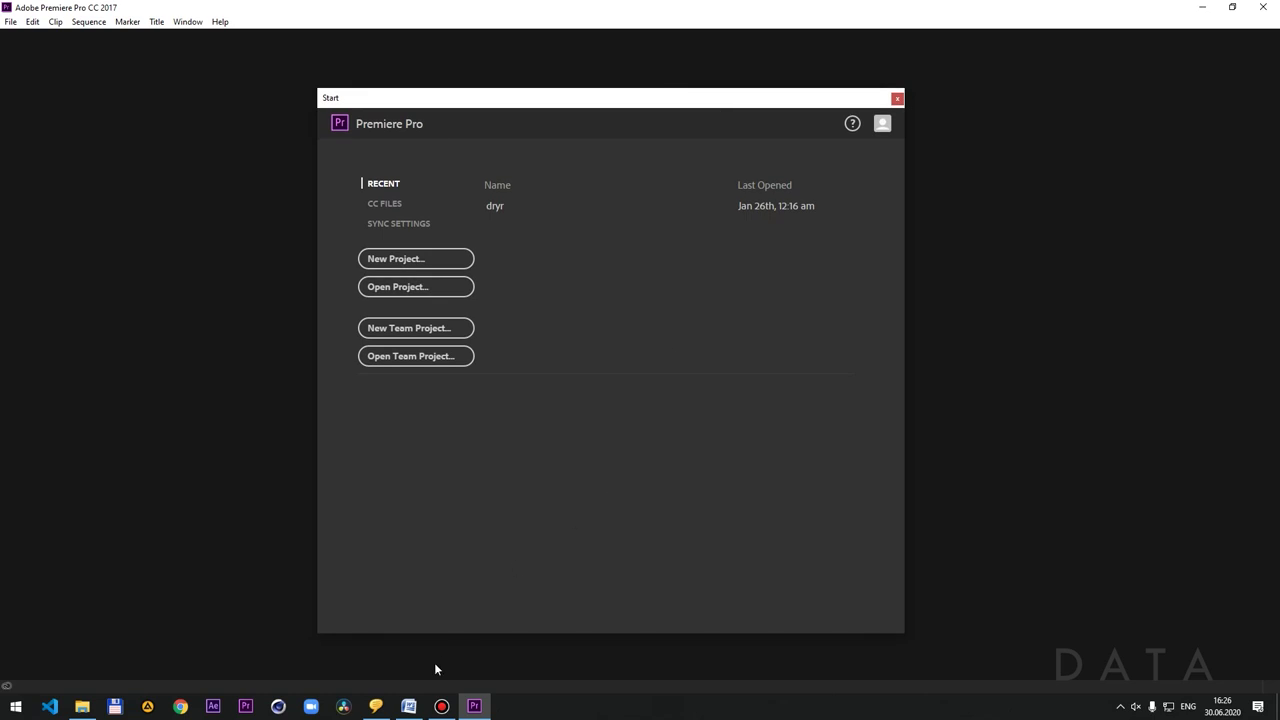
left_click_drag(590, 107, 573, 90)
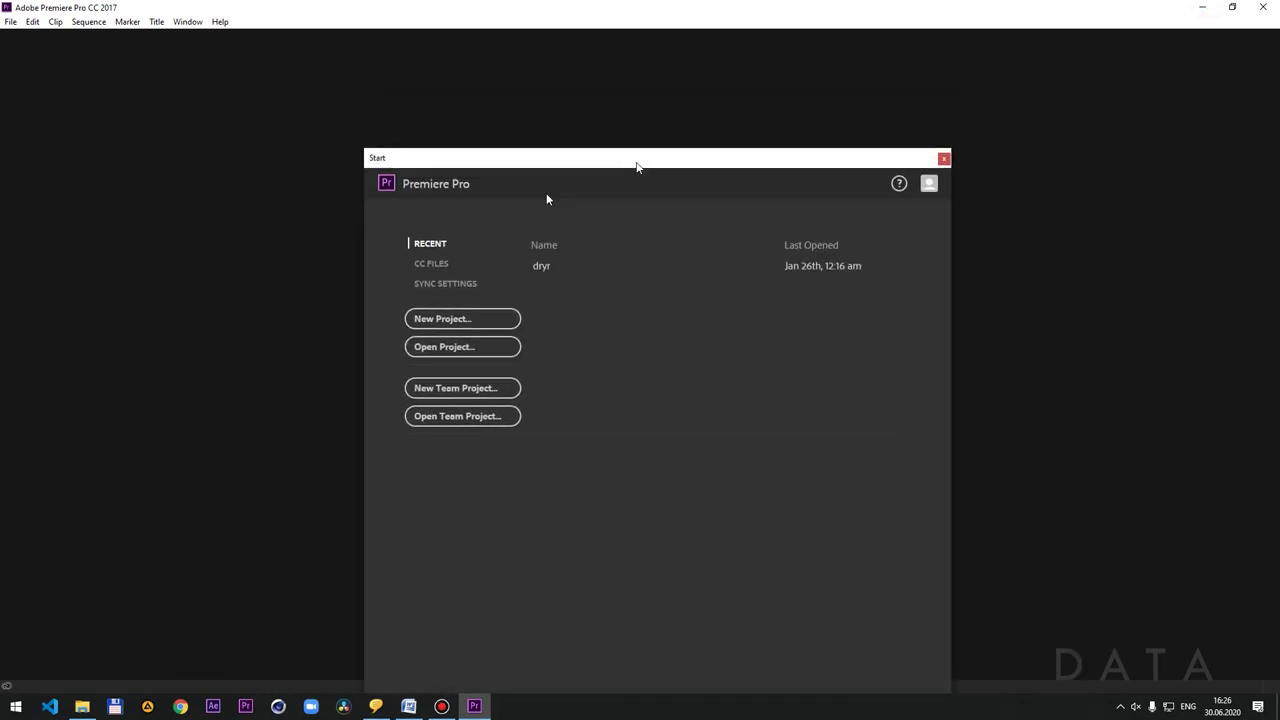
left_click_drag(573, 90, 593, 126)
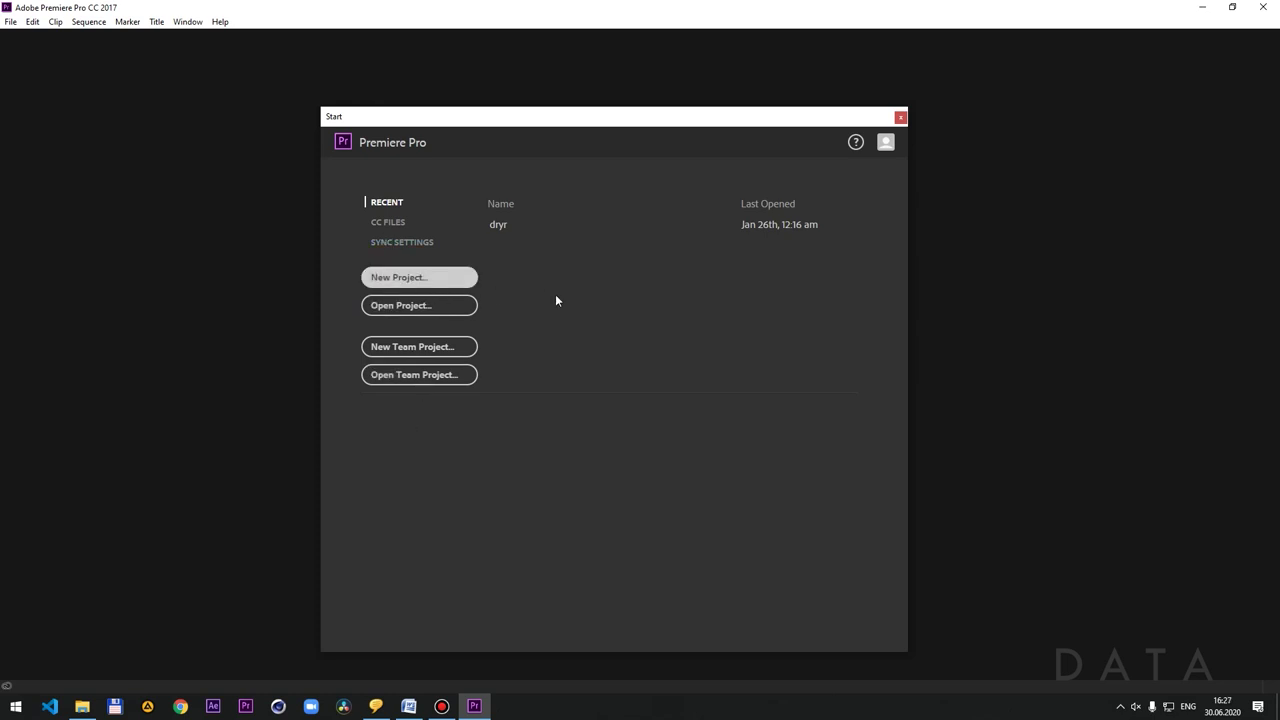
left_click(402, 305)
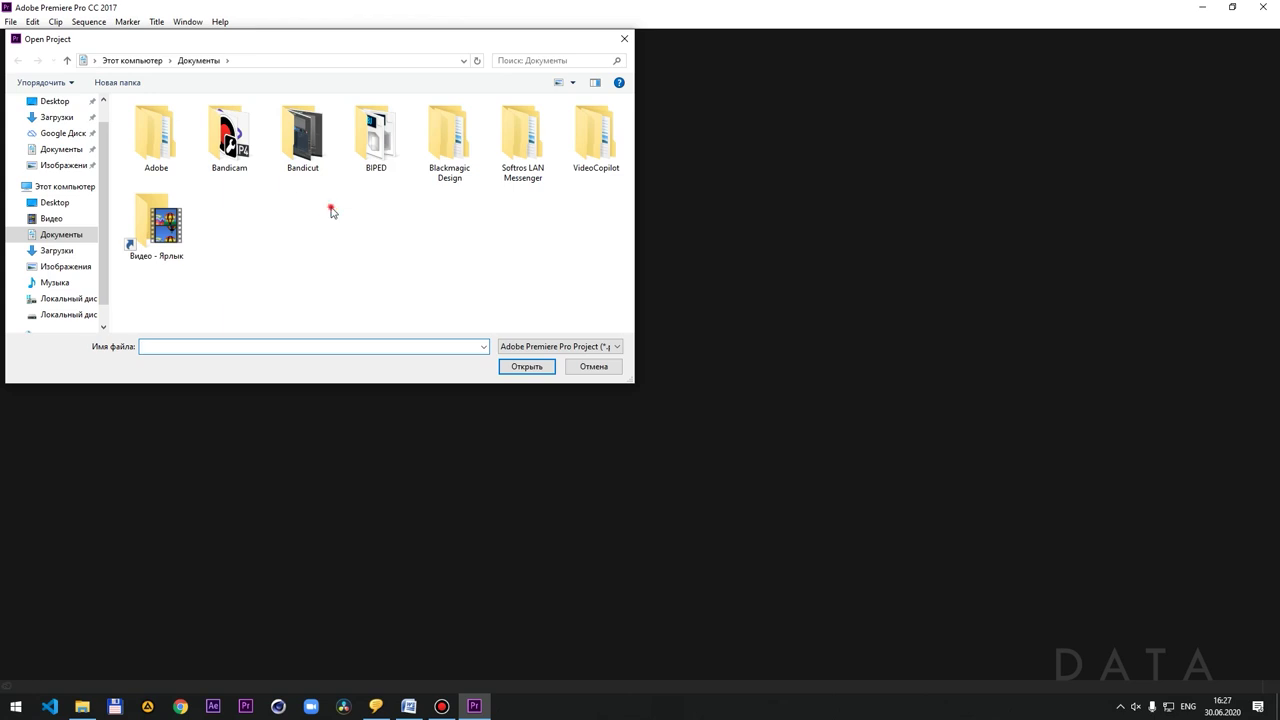
left_click(70, 186)
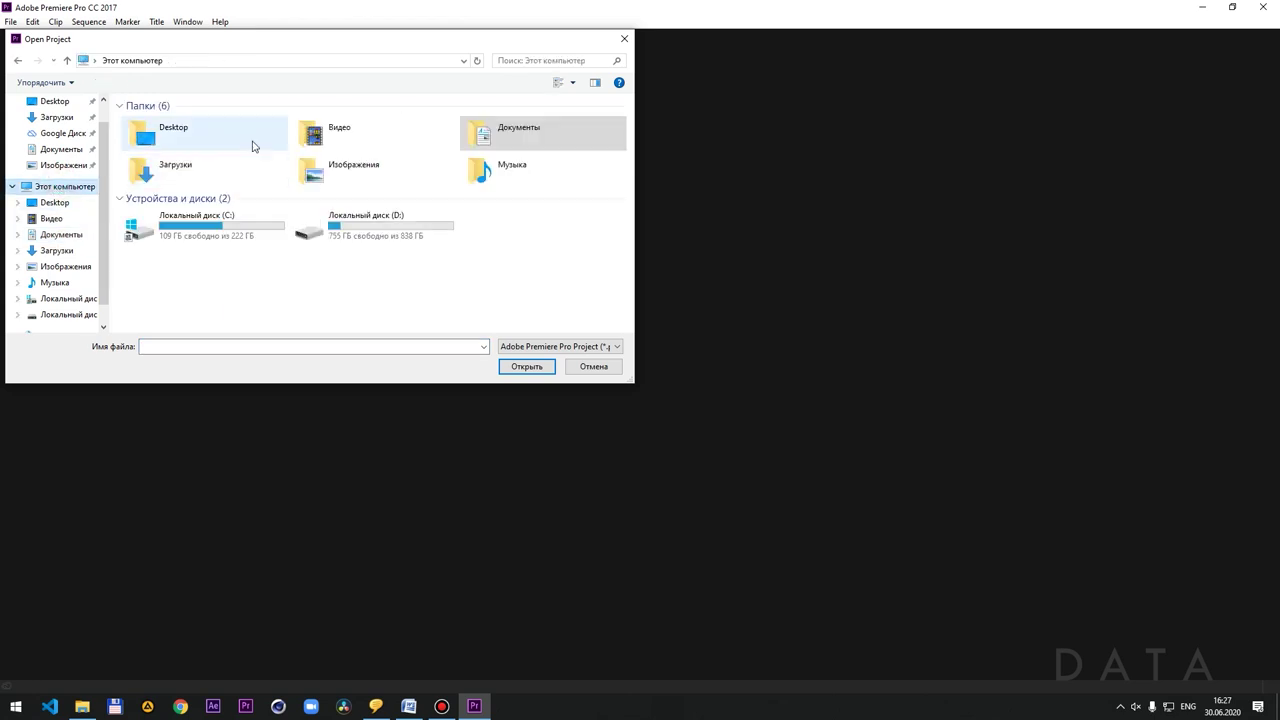
double_click(205, 224)
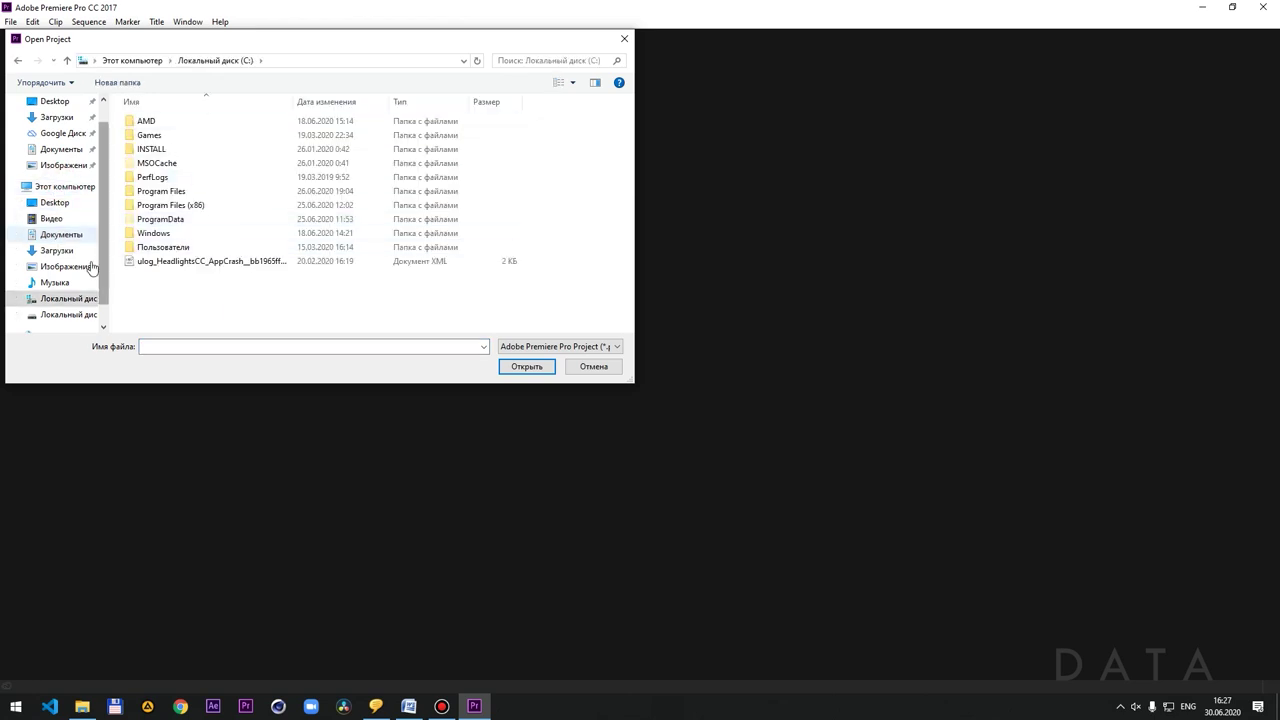
left_click(623, 40)
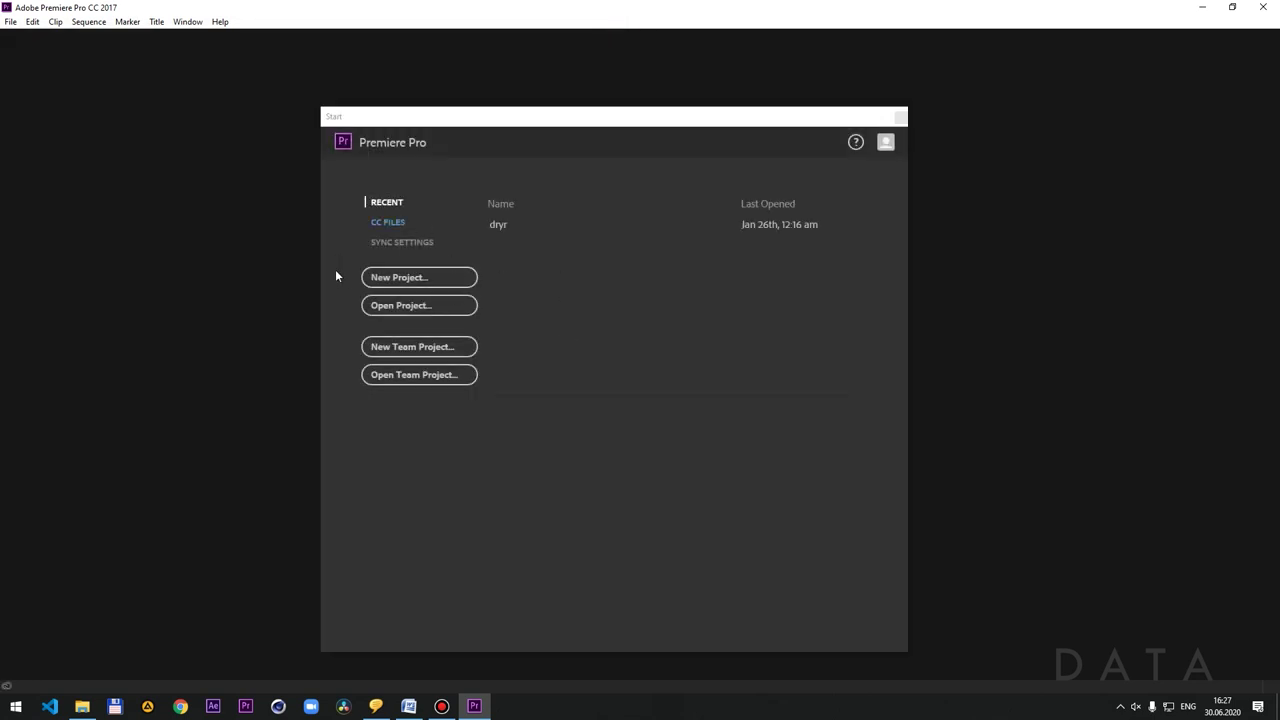
left_click(436, 278)
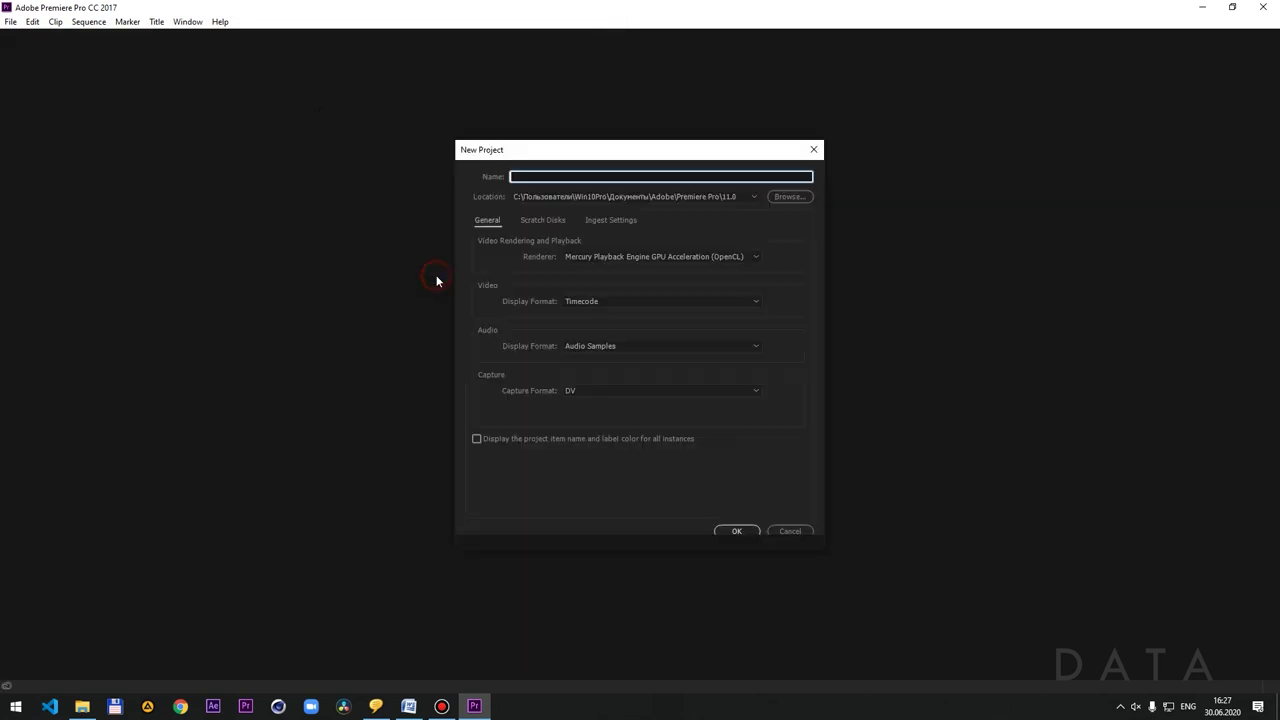
- Replace the default name Untitled with UROK 01, then minimise all windows to the desktop
left_click_drag(676, 155, 651, 138)
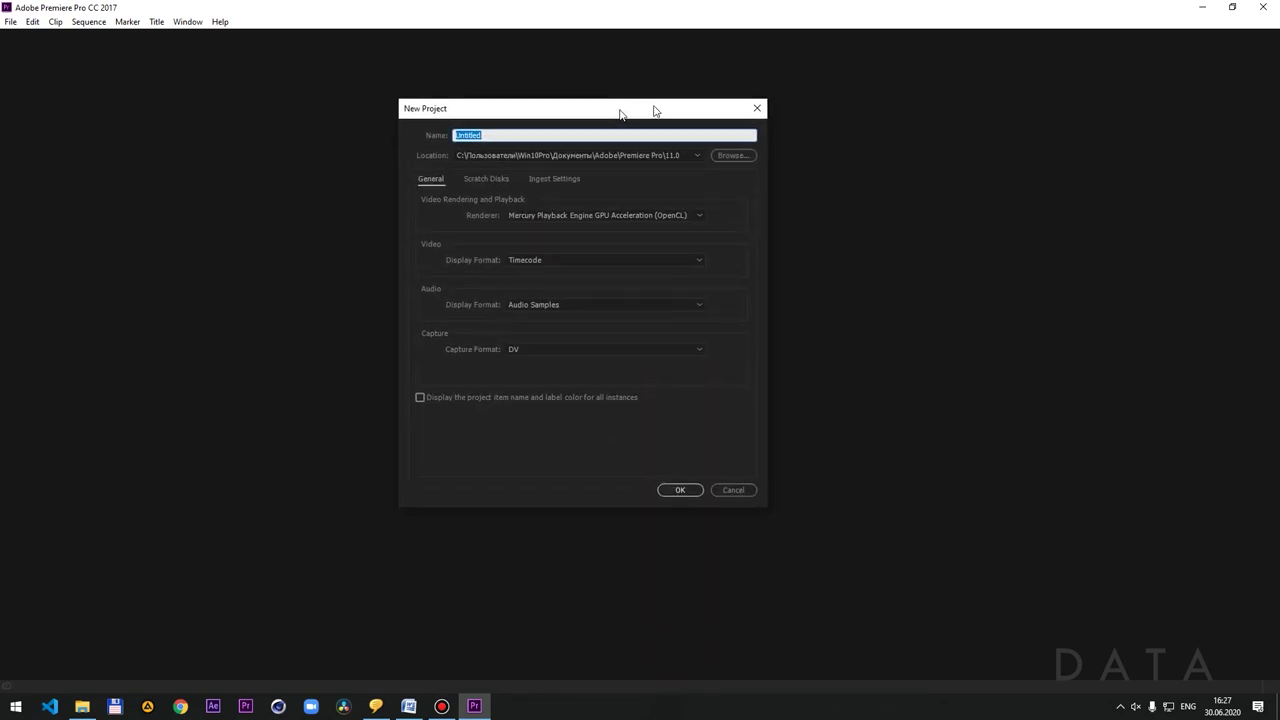
left_click(553, 161)
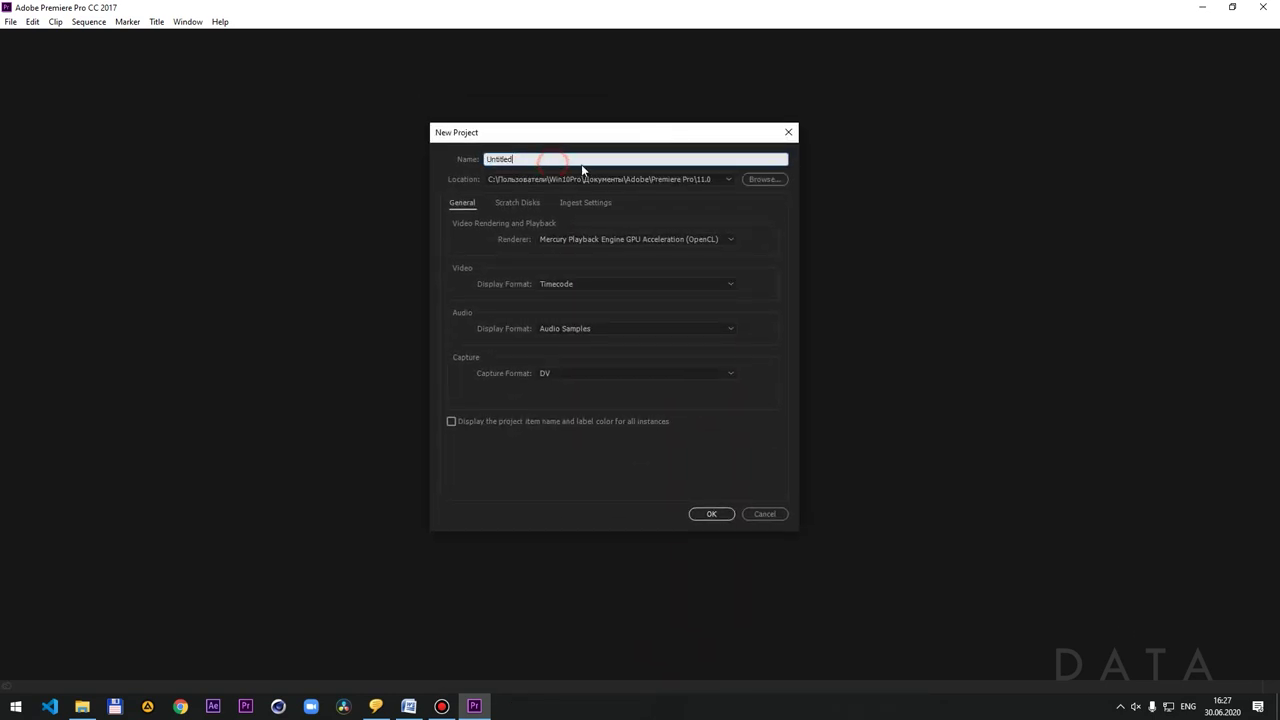
double_click(580, 160)
left_click(539, 159)
left_click(528, 159)
left_click_drag(527, 159, 457, 167)
type("UROK 01")
triple_click(548, 160)
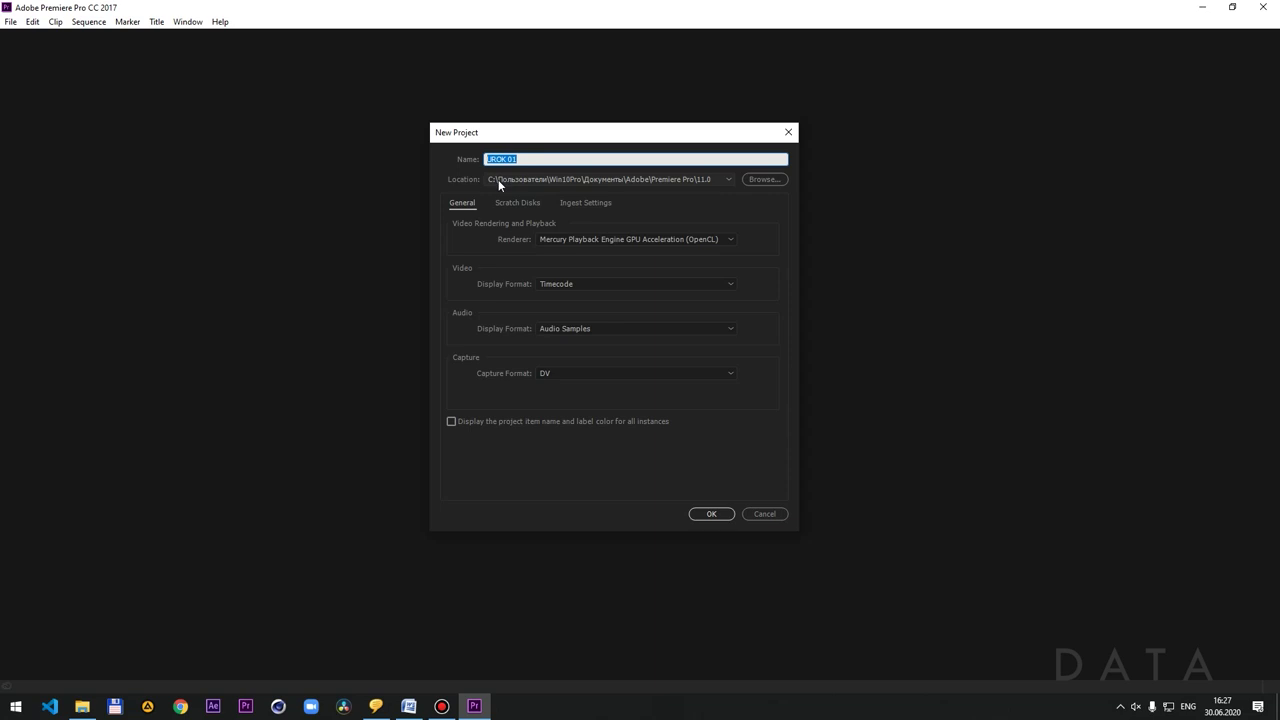
key("super+d")
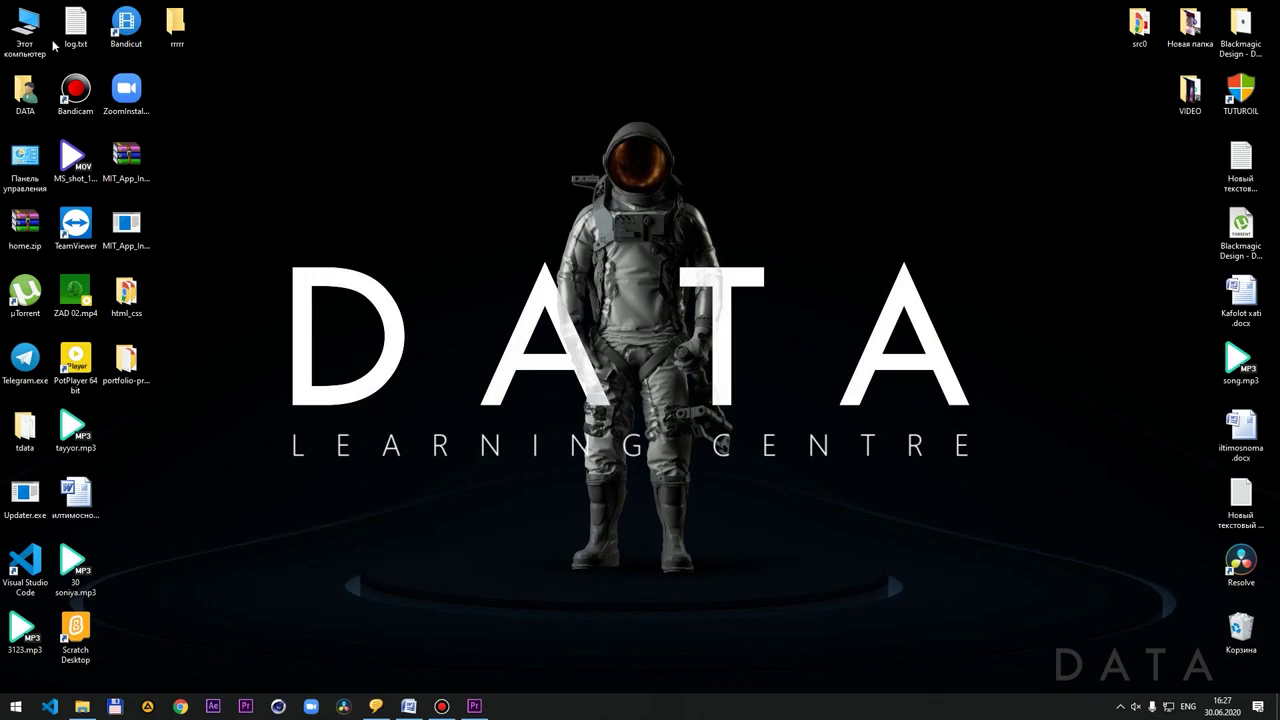
- Create a new folder named 4-GURUH in D:\0 STRONG EFFECT
double_click(37, 30)
mouse_move(551, 111)
left_mouse_down()
mouse_move(511, 88)
mouse_move(513, 101)
left_mouse_up()
left_click(618, 314)
double_click(617, 266)
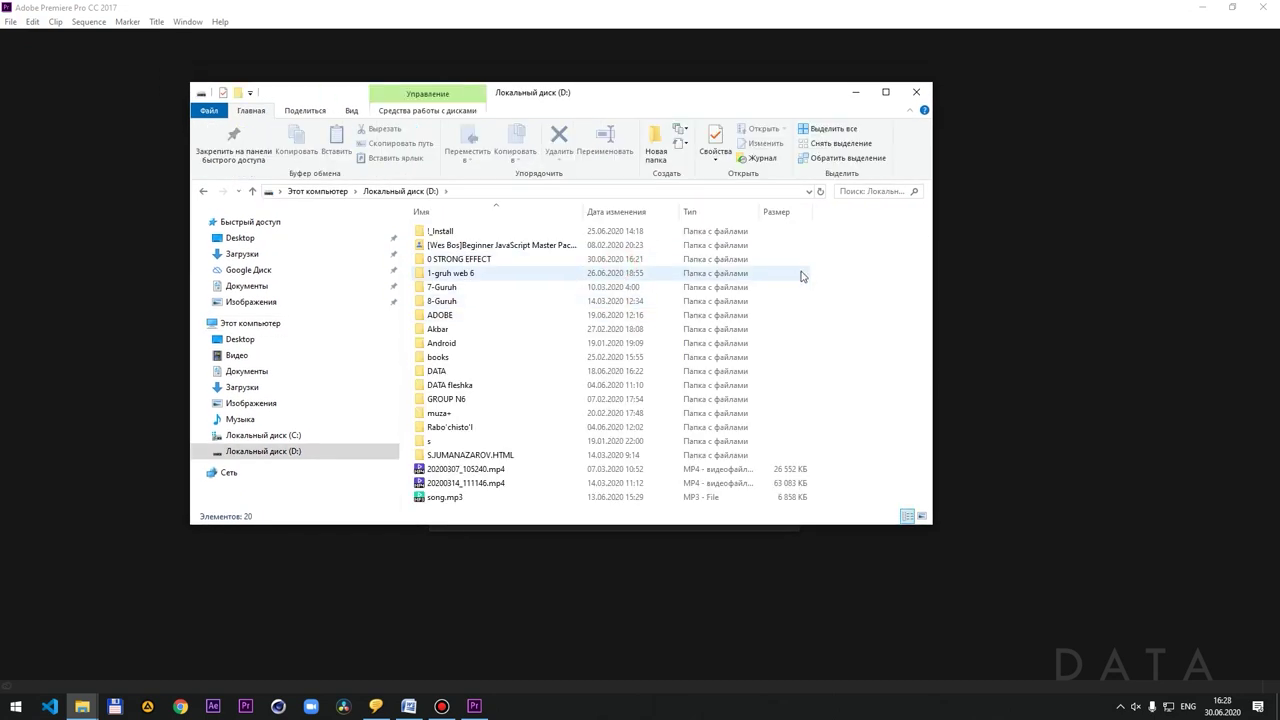
double_click(541, 259)
right_click(482, 335)
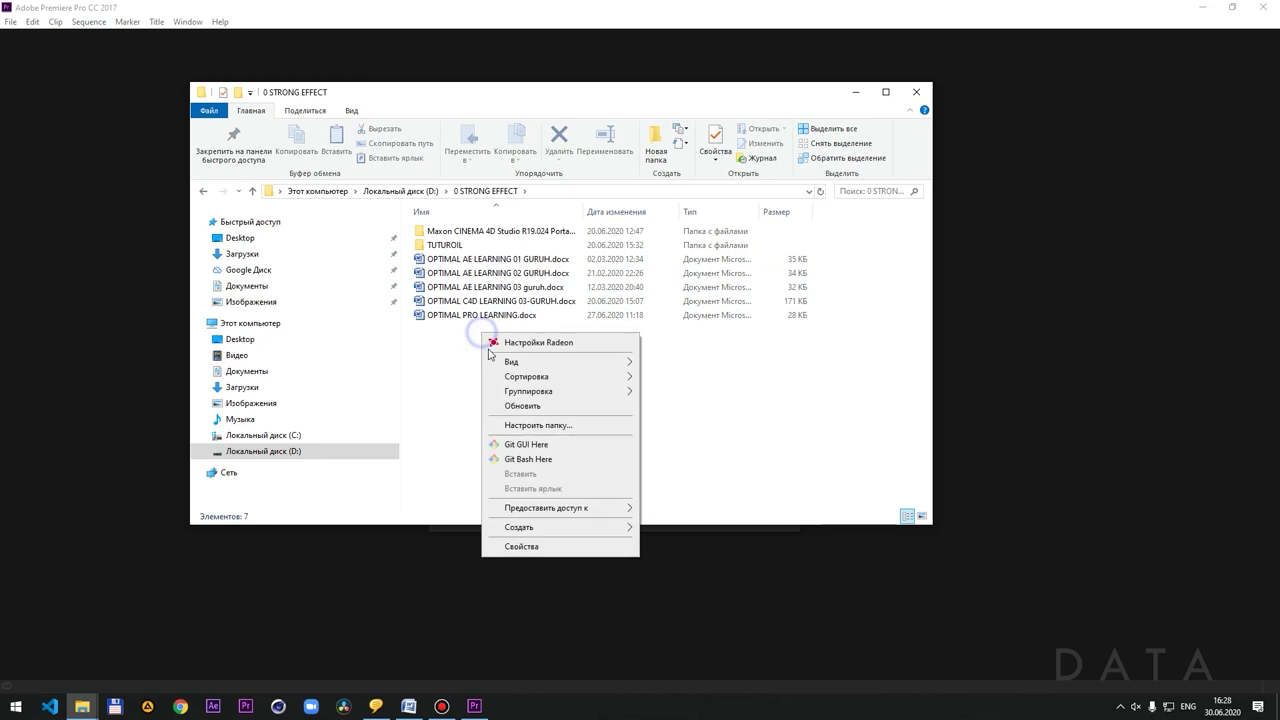
mouse_move(557, 527)
left_click(697, 527)
type("4-GURUH")
key("Return")
- Open 4-GURUH, create and delete a test folder inside it, then return to Premiere
left_click(586, 443)
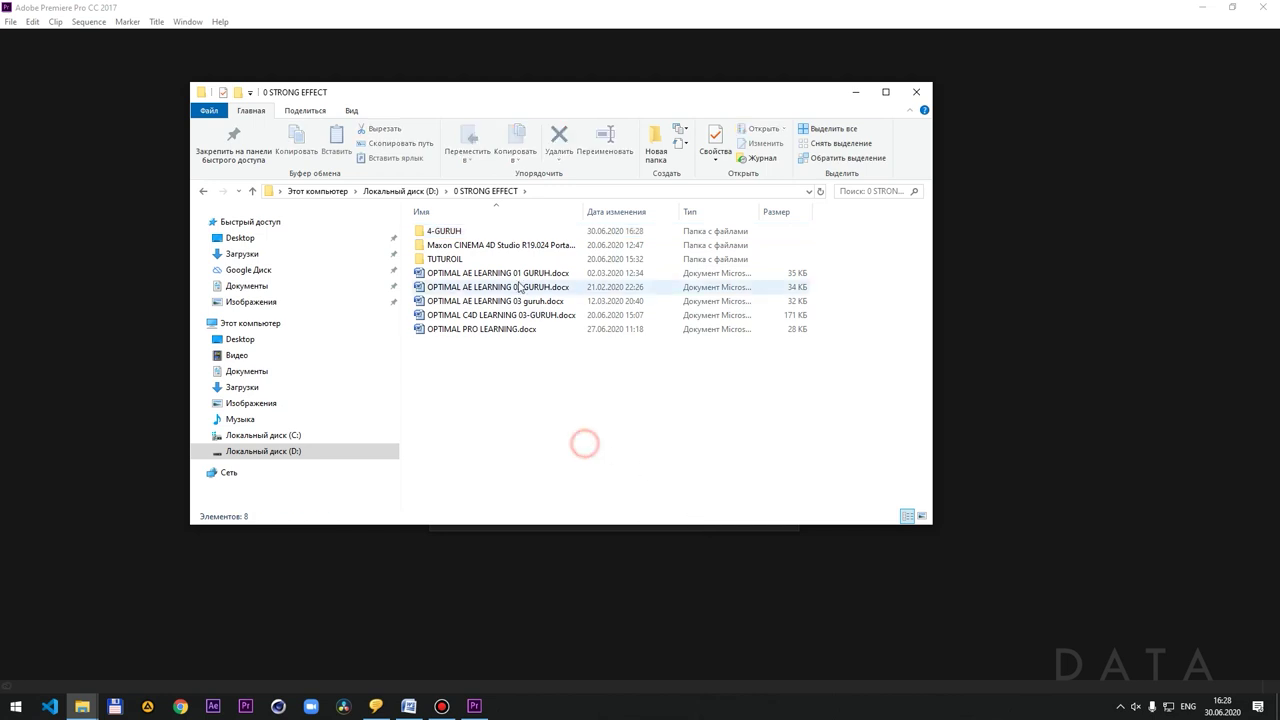
double_click(445, 231)
right_click(464, 253)
mouse_move(586, 463)
left_click(715, 467)
left_click_drag(508, 282, 425, 224)
key("Delete")
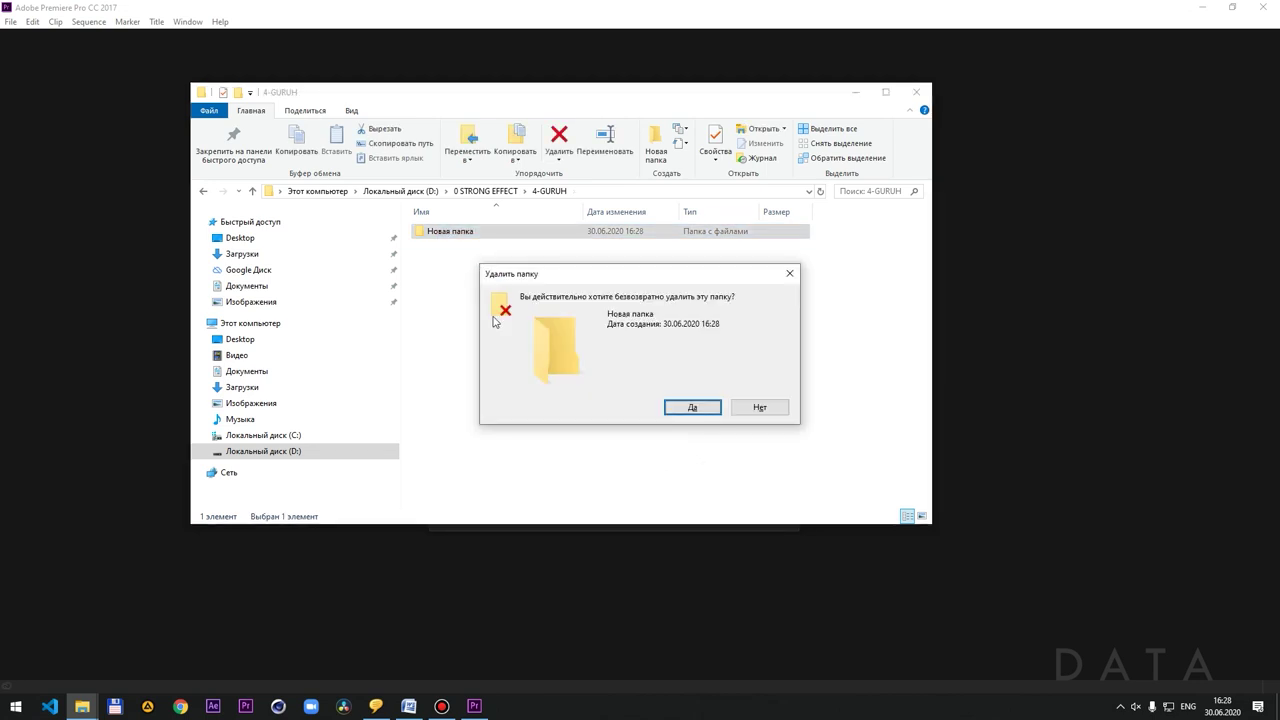
key("Return")
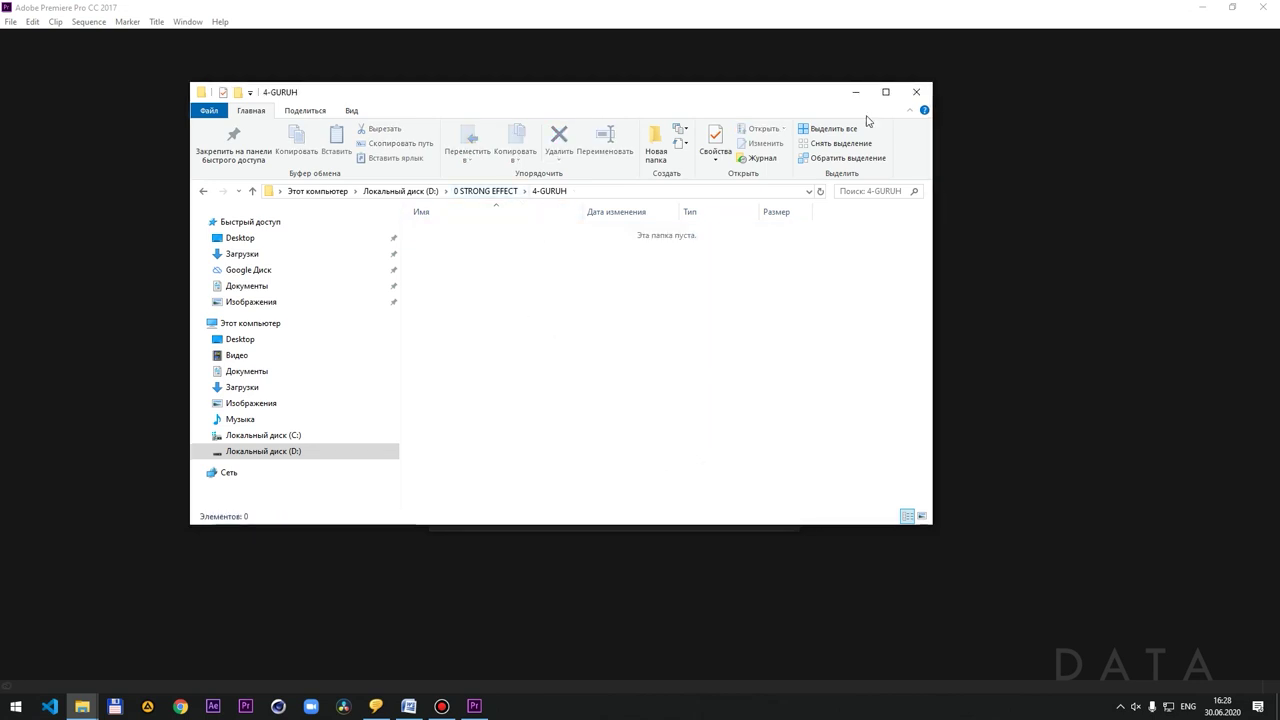
key("alt+Tab")
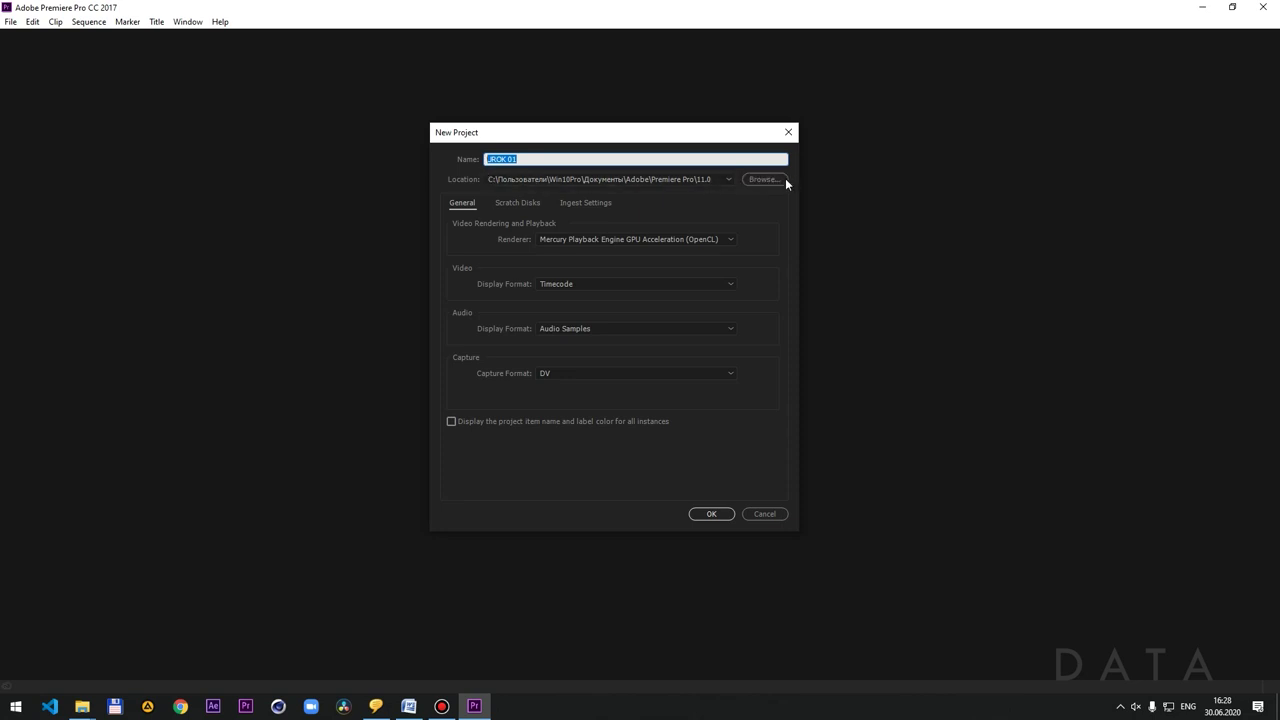
- Set the project location to D:\0 STRONG EFFECT\4-GURUH
left_click(766, 179)
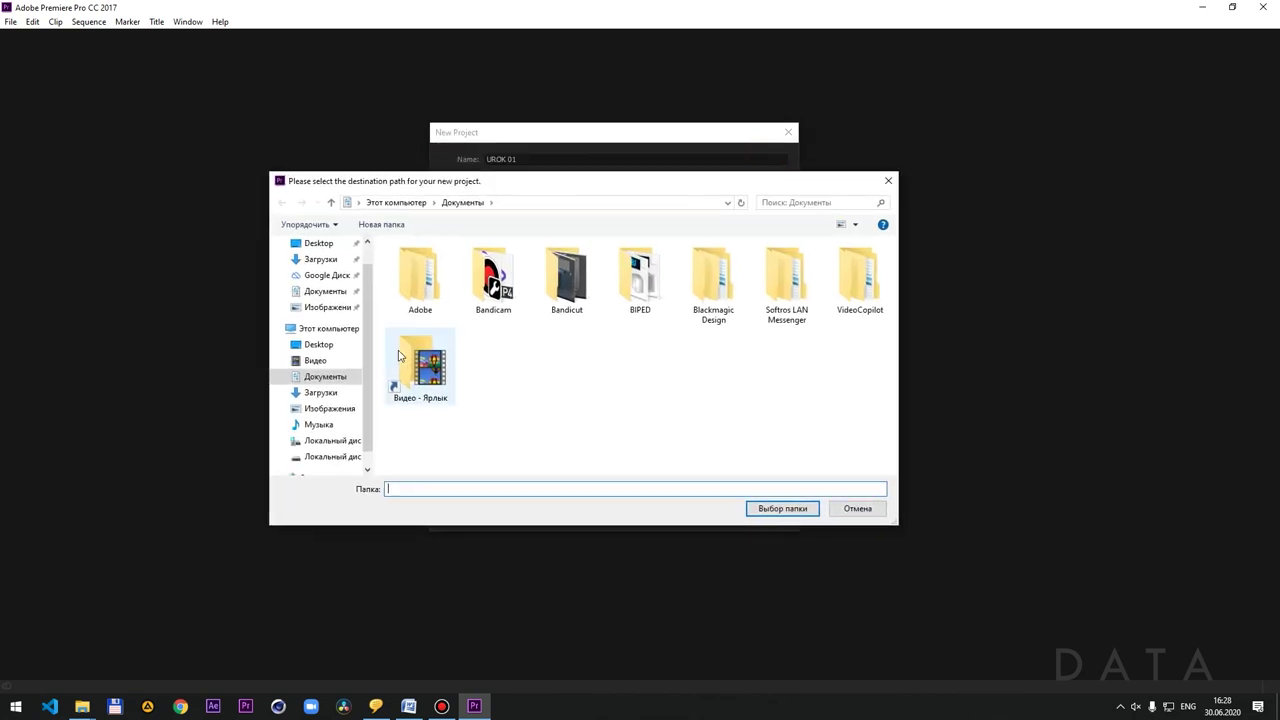
left_click(340, 328)
double_click(590, 365)
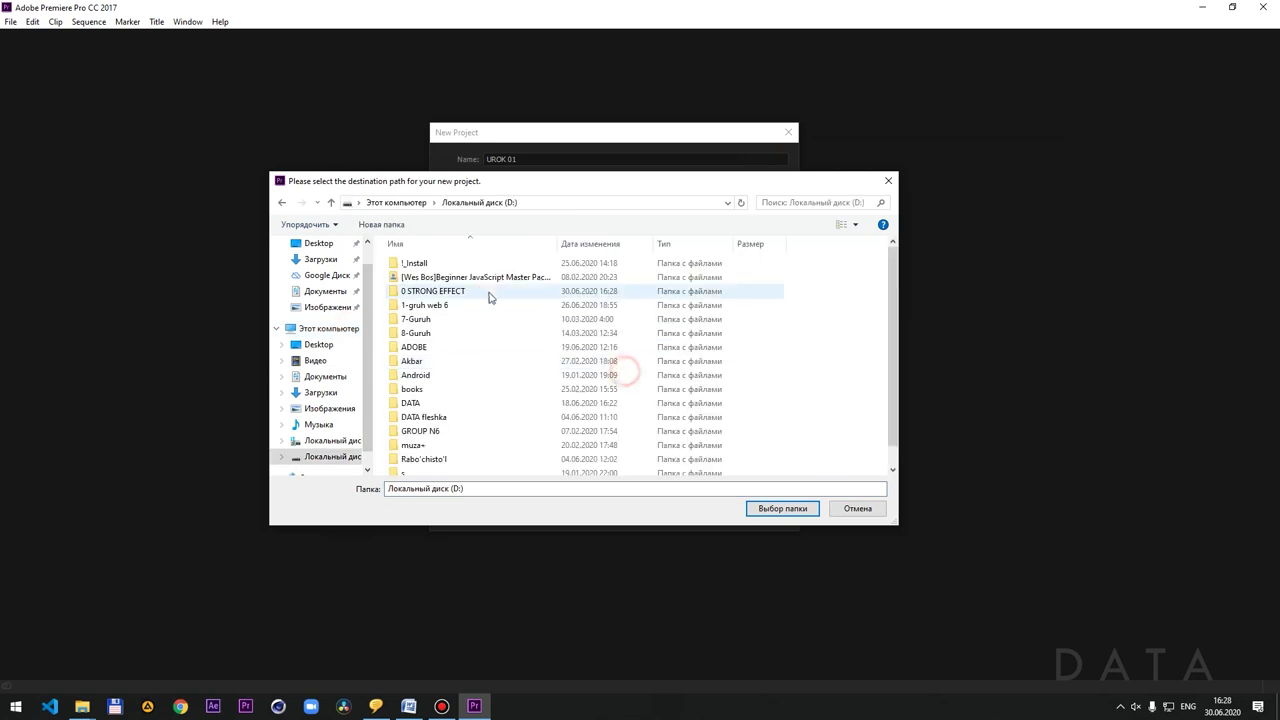
double_click(480, 290)
double_click(466, 261)
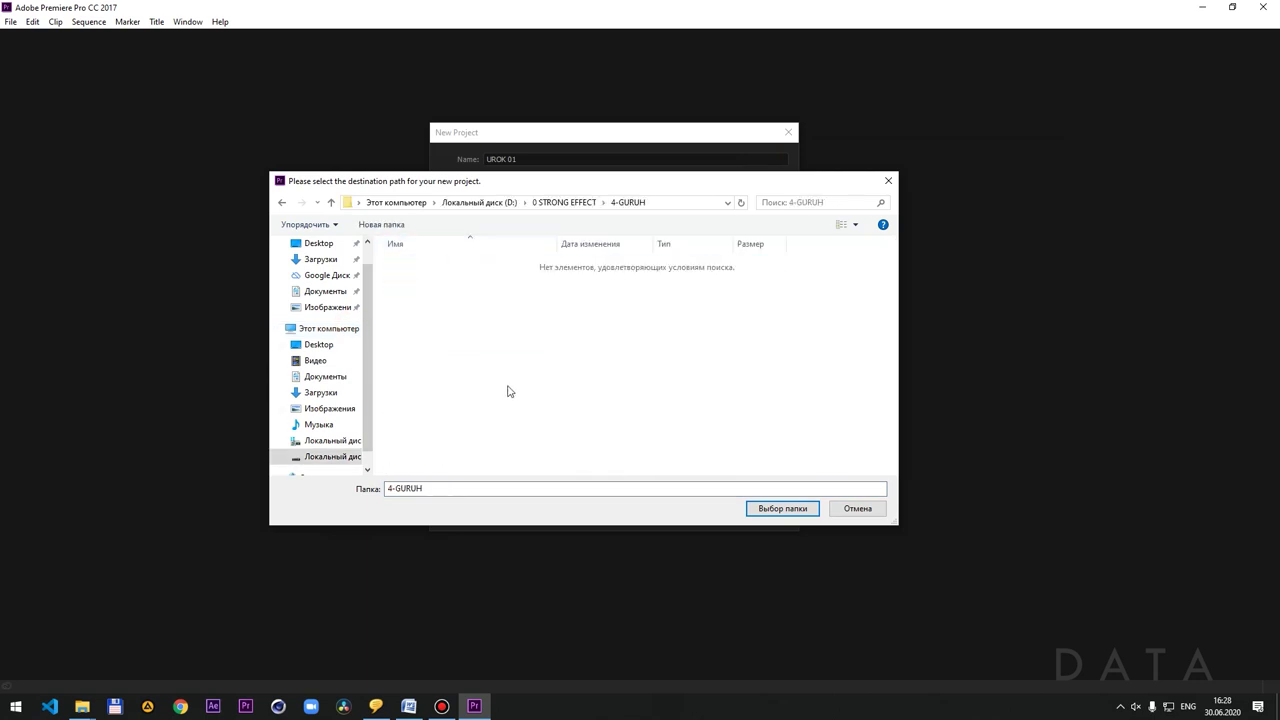
left_click(777, 513)
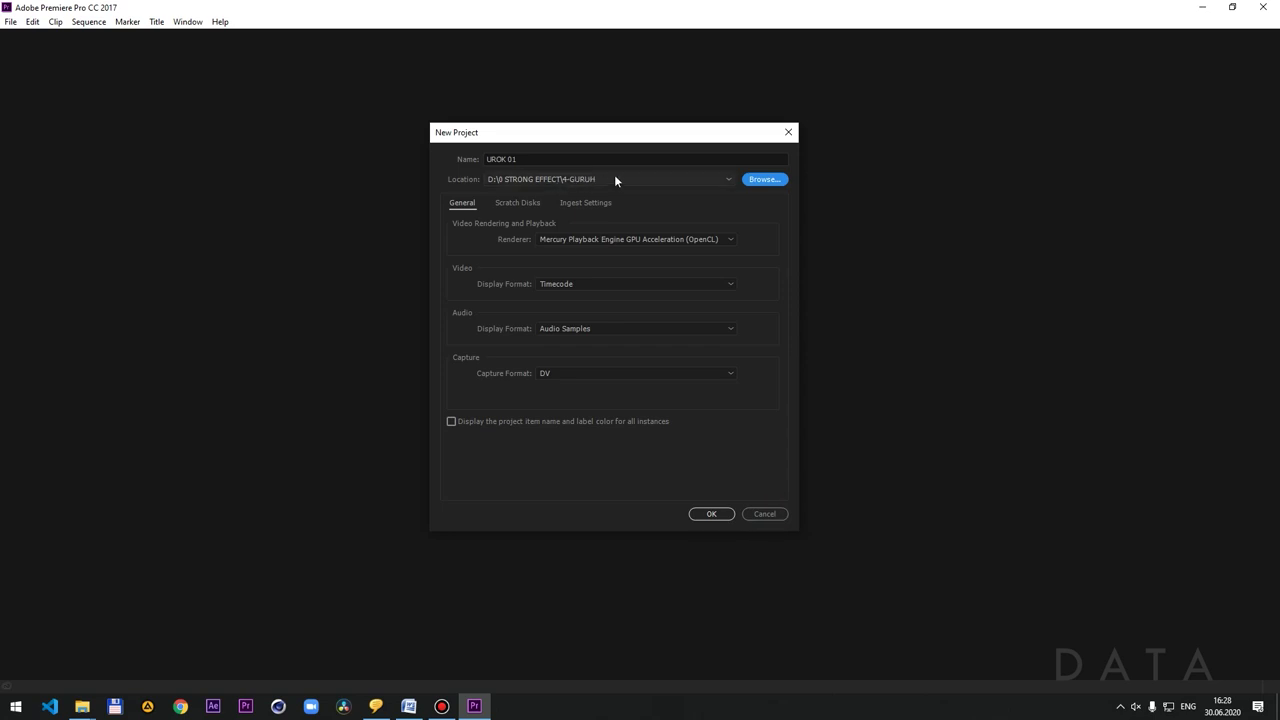
left_click_drag(544, 158, 470, 158)
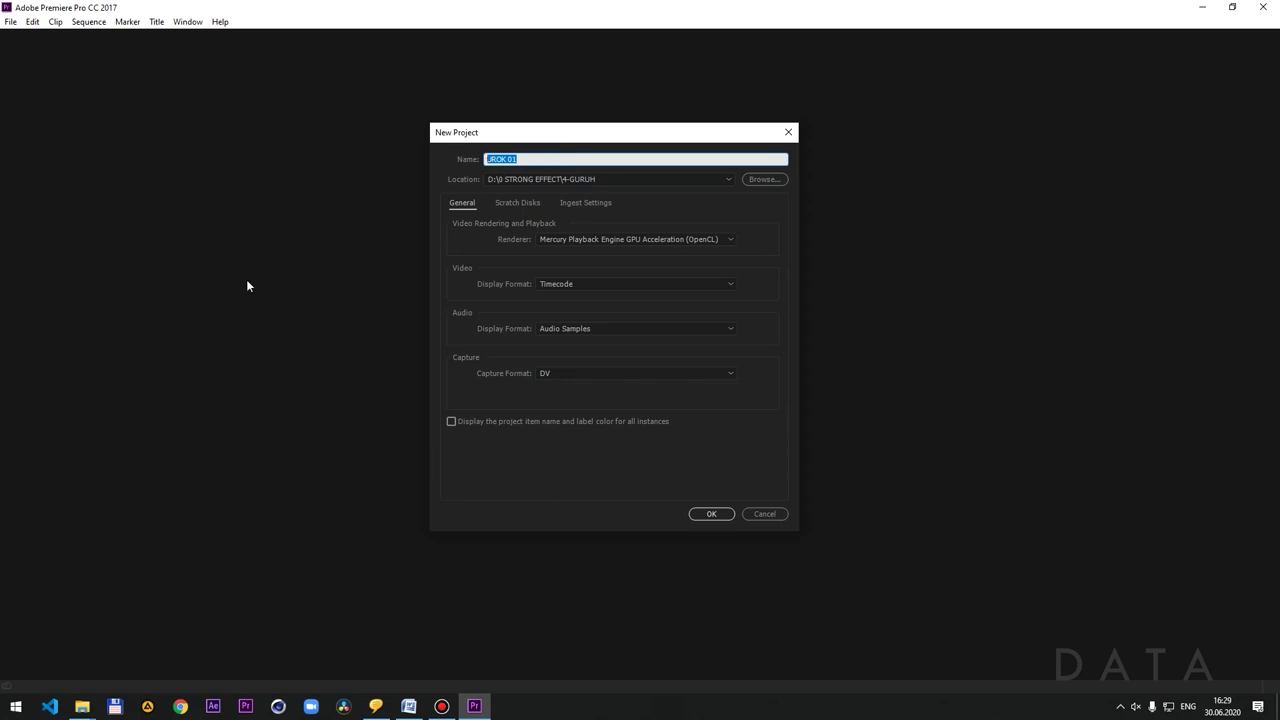
- Move the Explorer window aside and confirm creating the UROK 01 project
mouse_move(84, 705)
left_click(222, 645)
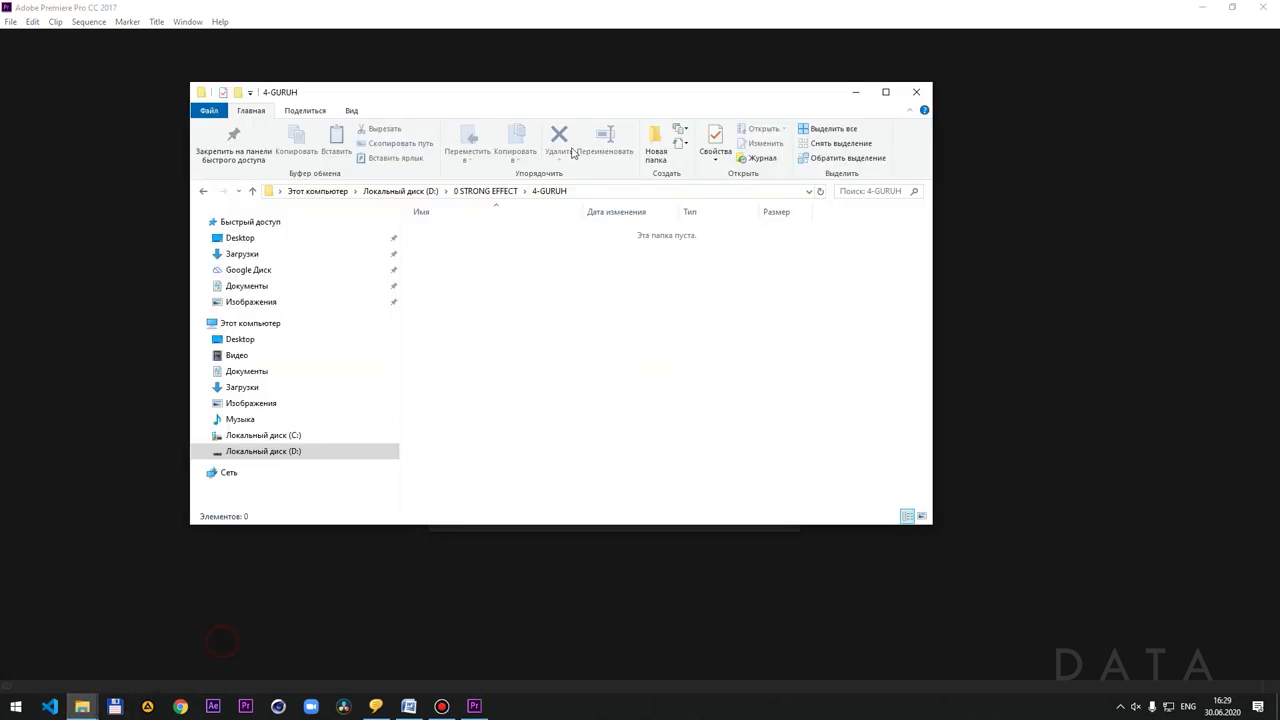
left_click_drag(563, 100, 888, 235)
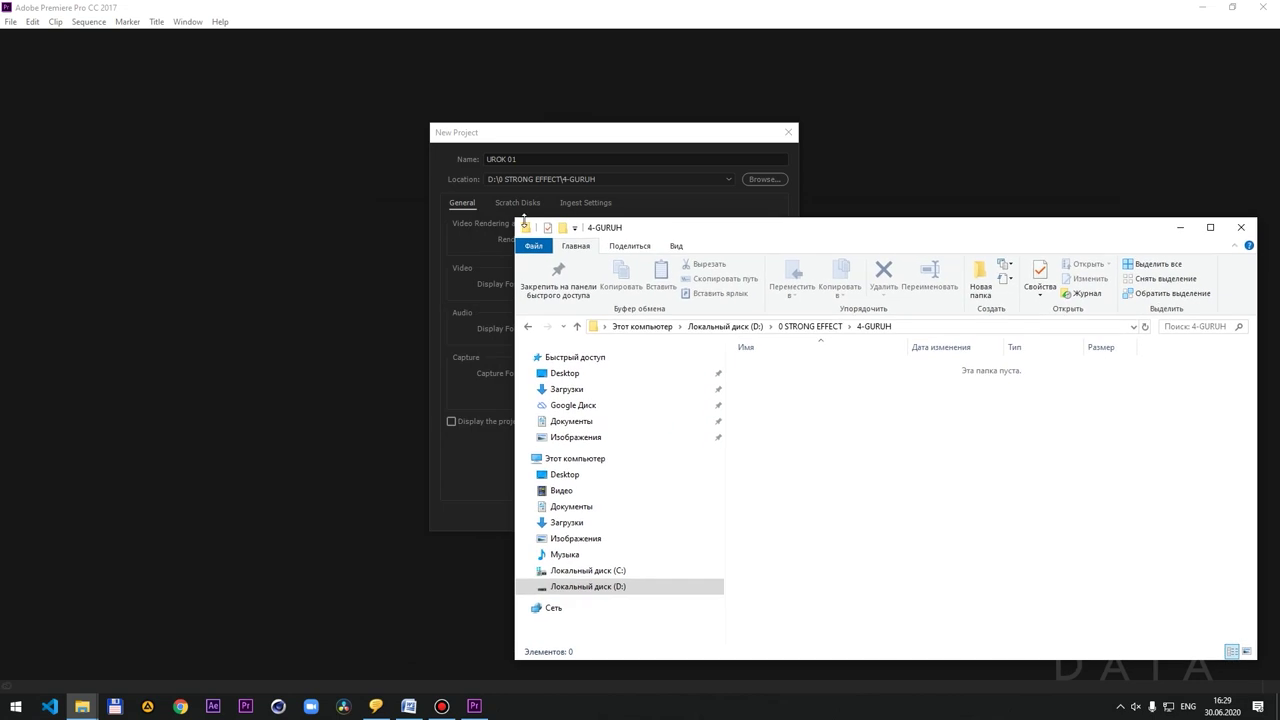
left_click_drag(521, 220, 806, 280)
left_click(697, 434)
- Check that UROK 01.prproj appears in 4-GURUH, then return to Premiere's audio error
mouse_move(82, 705)
left_click(191, 651)
left_click(935, 461)
left_click_drag(1025, 512, 850, 375)
left_click(985, 463)
left_click_drag(984, 462, 900, 382)
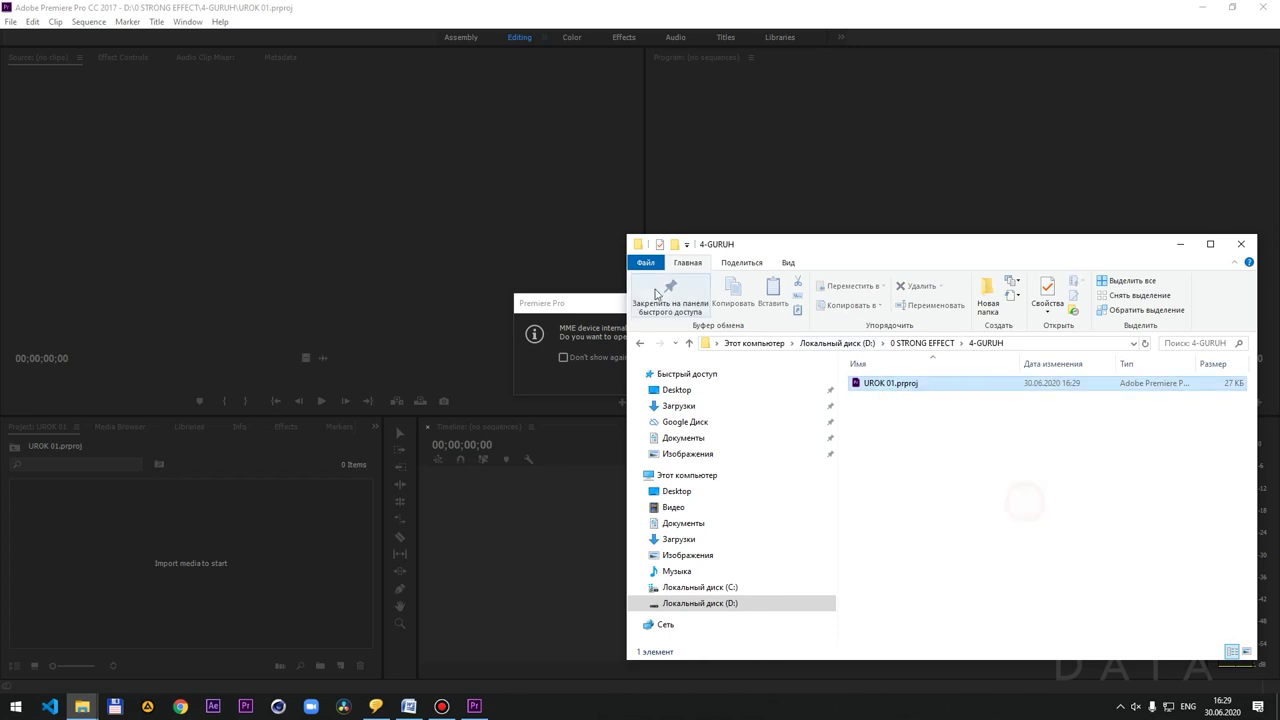
left_click(589, 306)
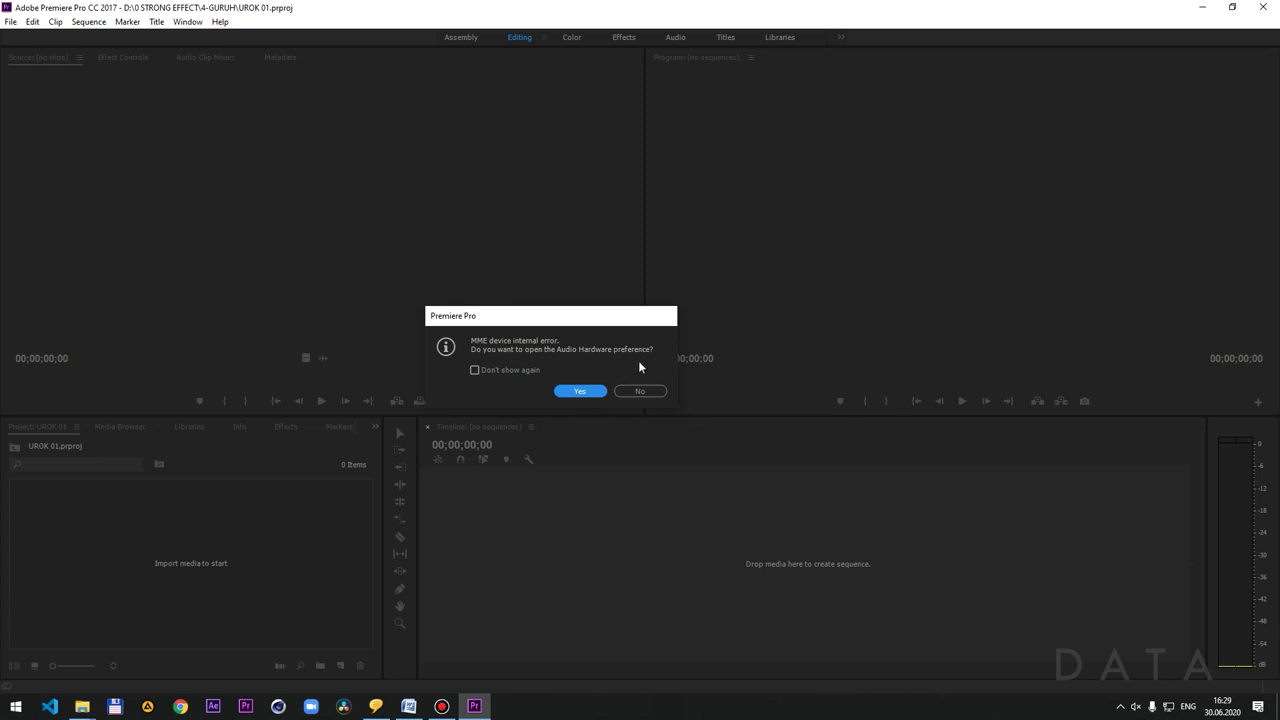
- Set Default Output to Динамики in Audio Hardware, accept the error and warning prompts, and close Preferences
left_click(590, 391)
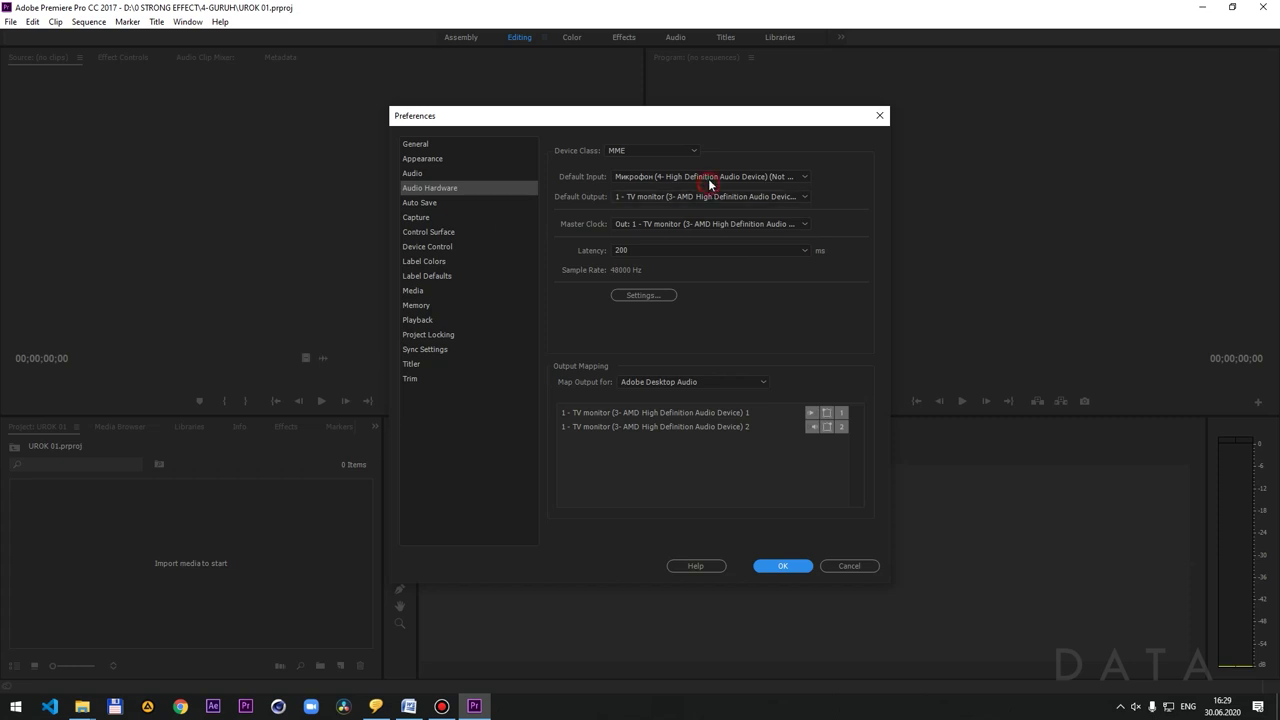
left_click(709, 183)
left_click(707, 205)
left_click(705, 197)
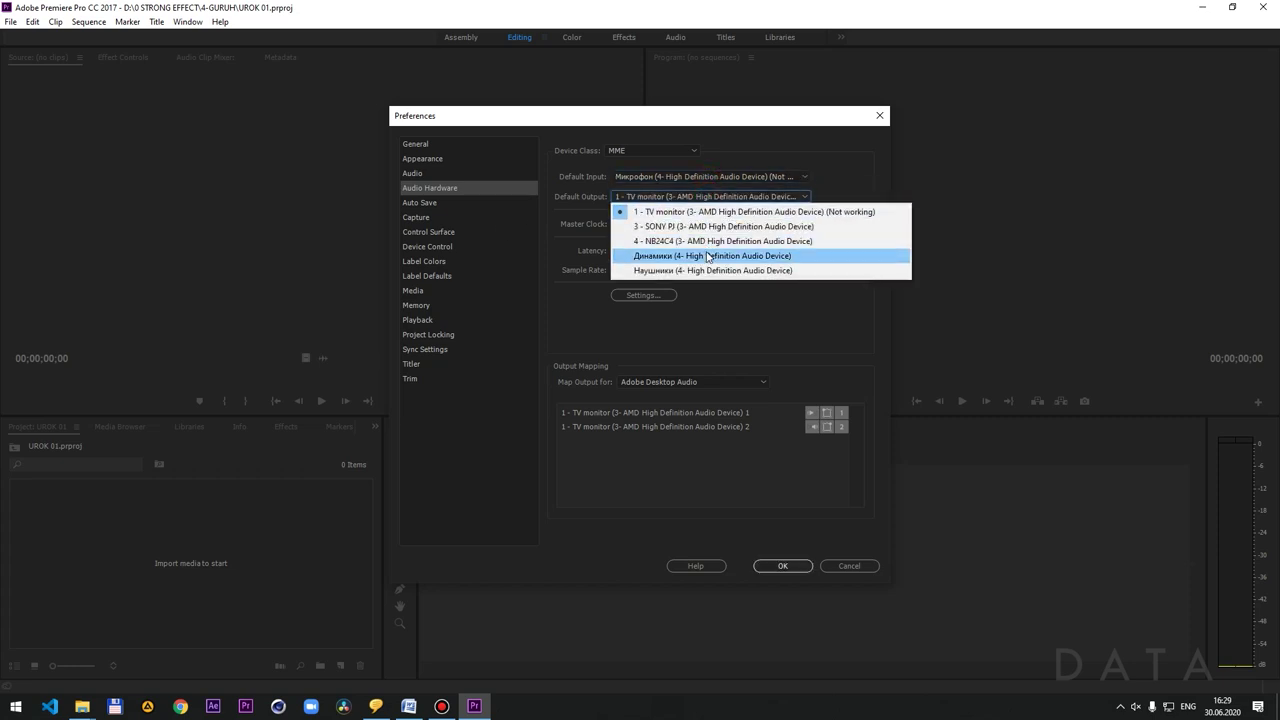
left_click(707, 256)
left_click(707, 378)
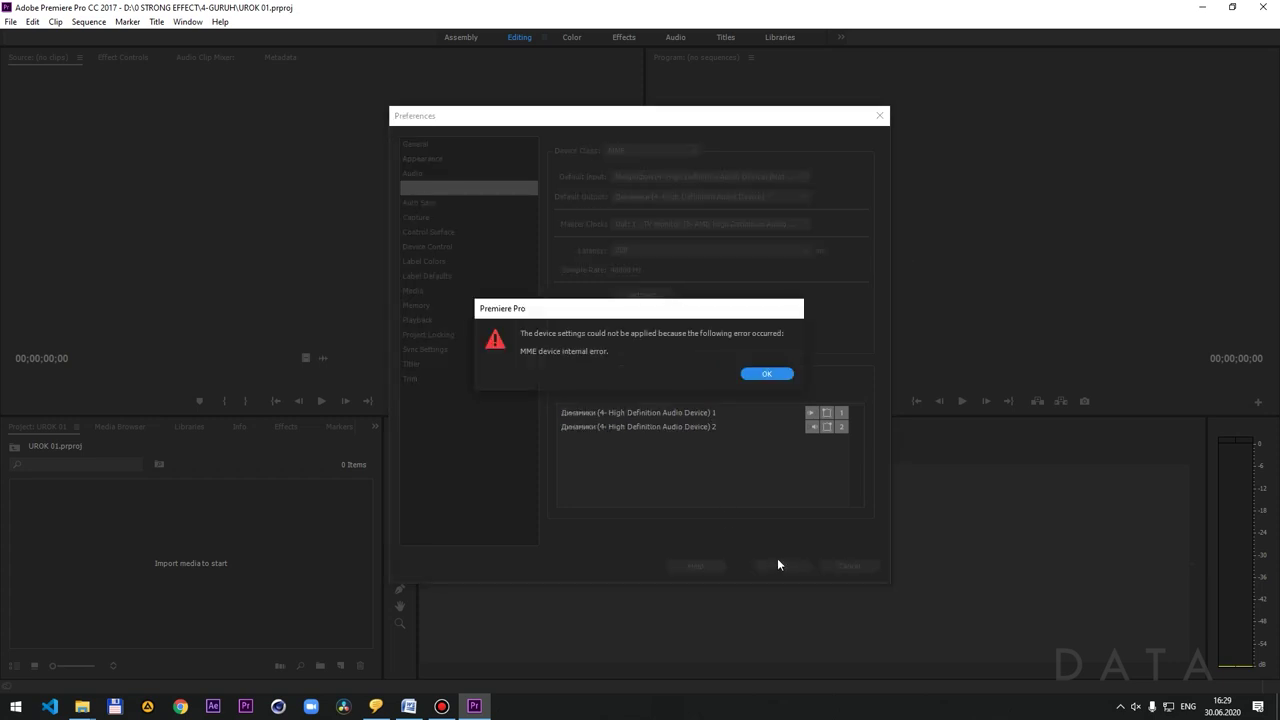
left_click(767, 376)
left_click(714, 379)
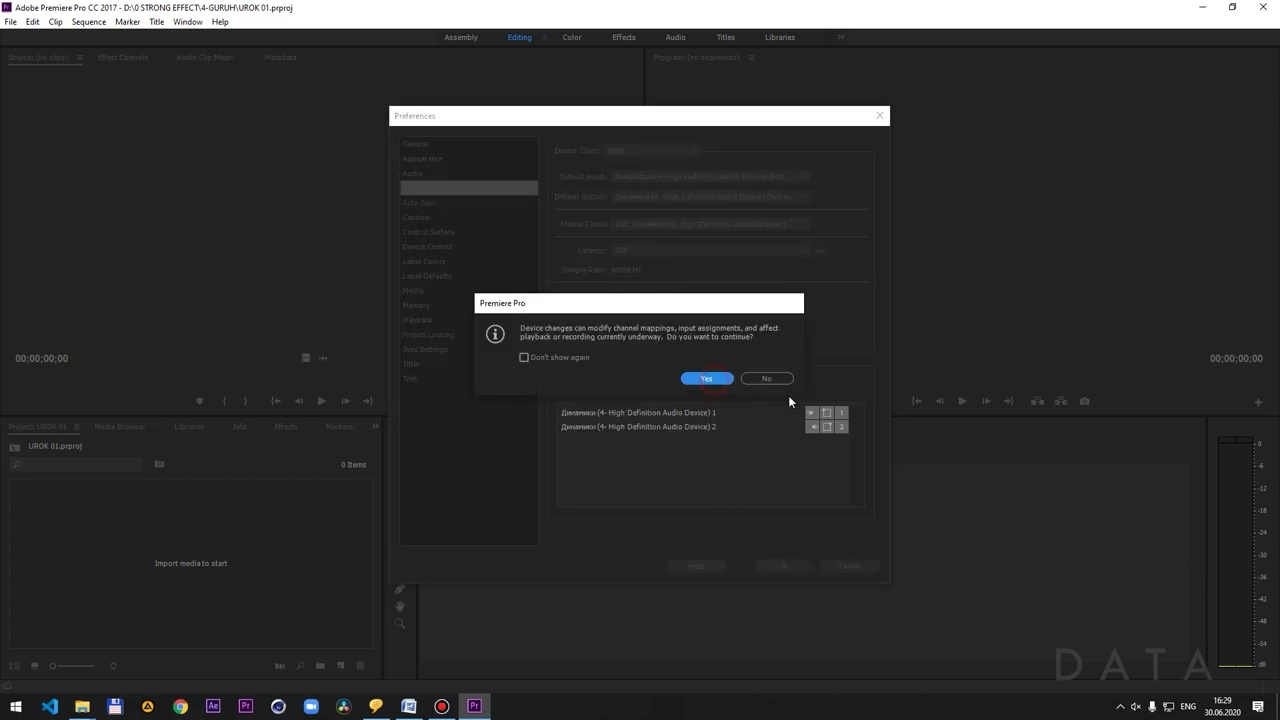
left_click(765, 379)
left_click(771, 566)
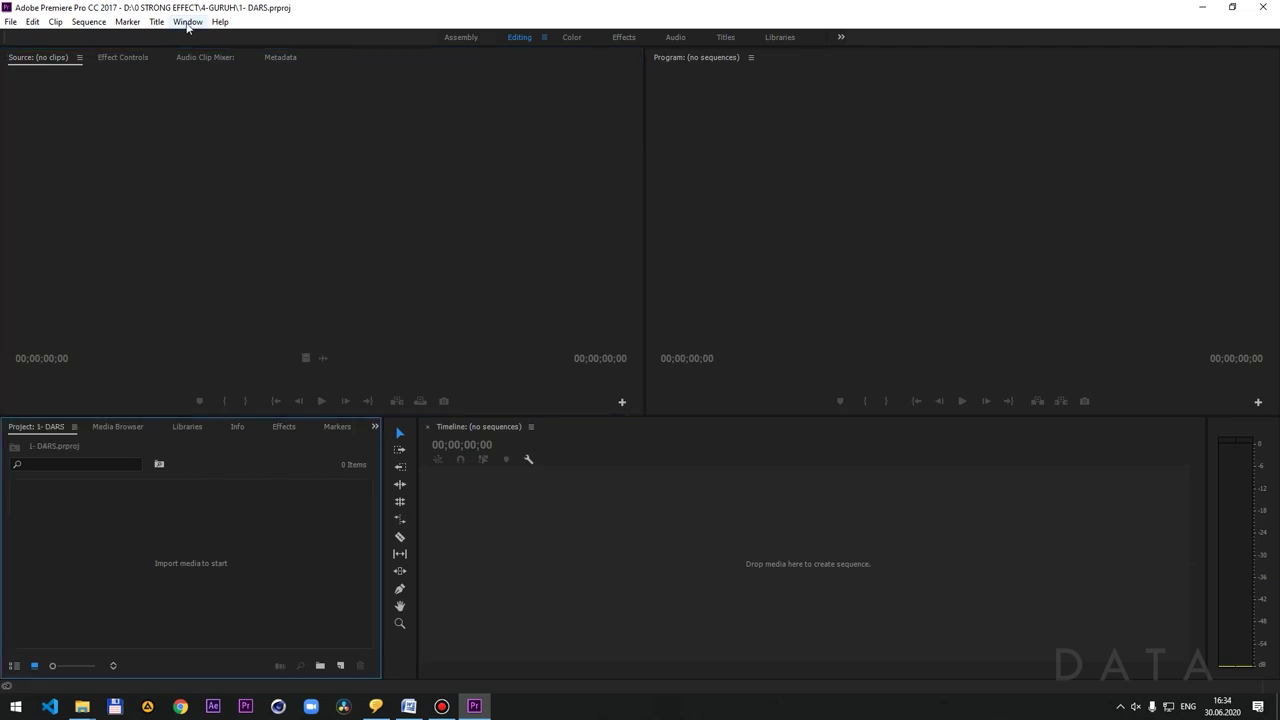
- Show the Window > Workspaces submenu
left_click(187, 22)
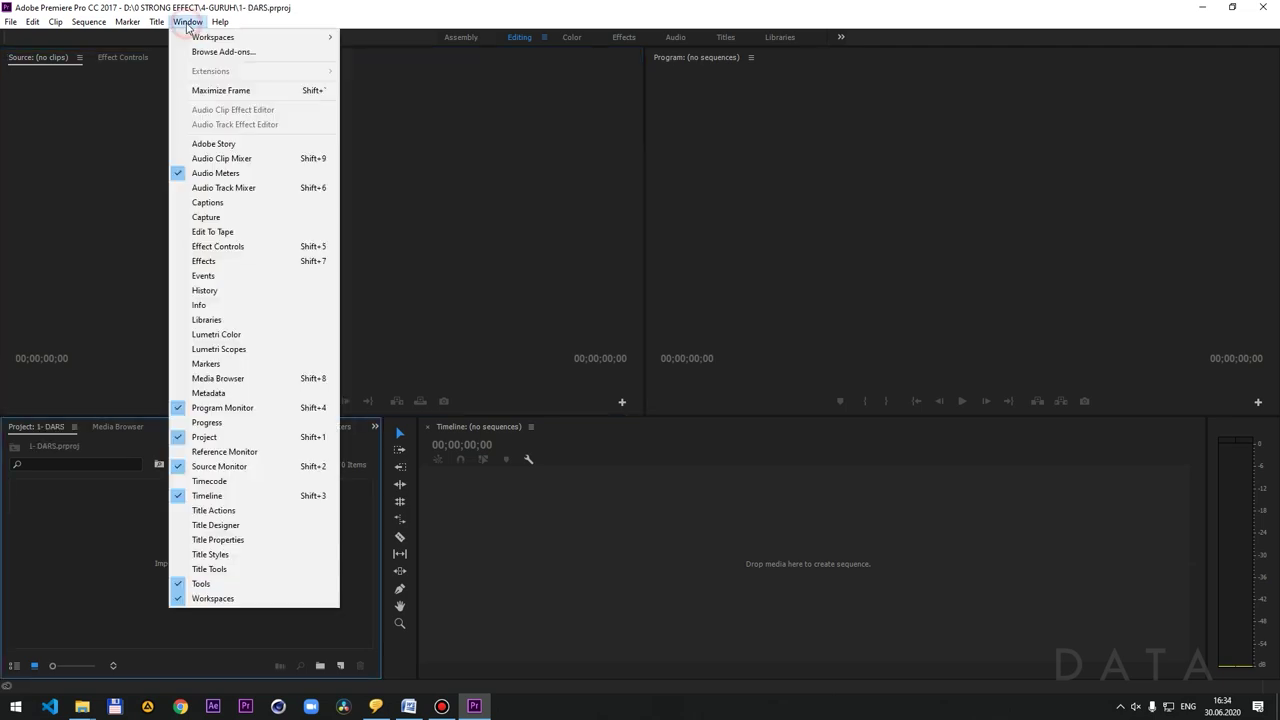
mouse_move(198, 40)
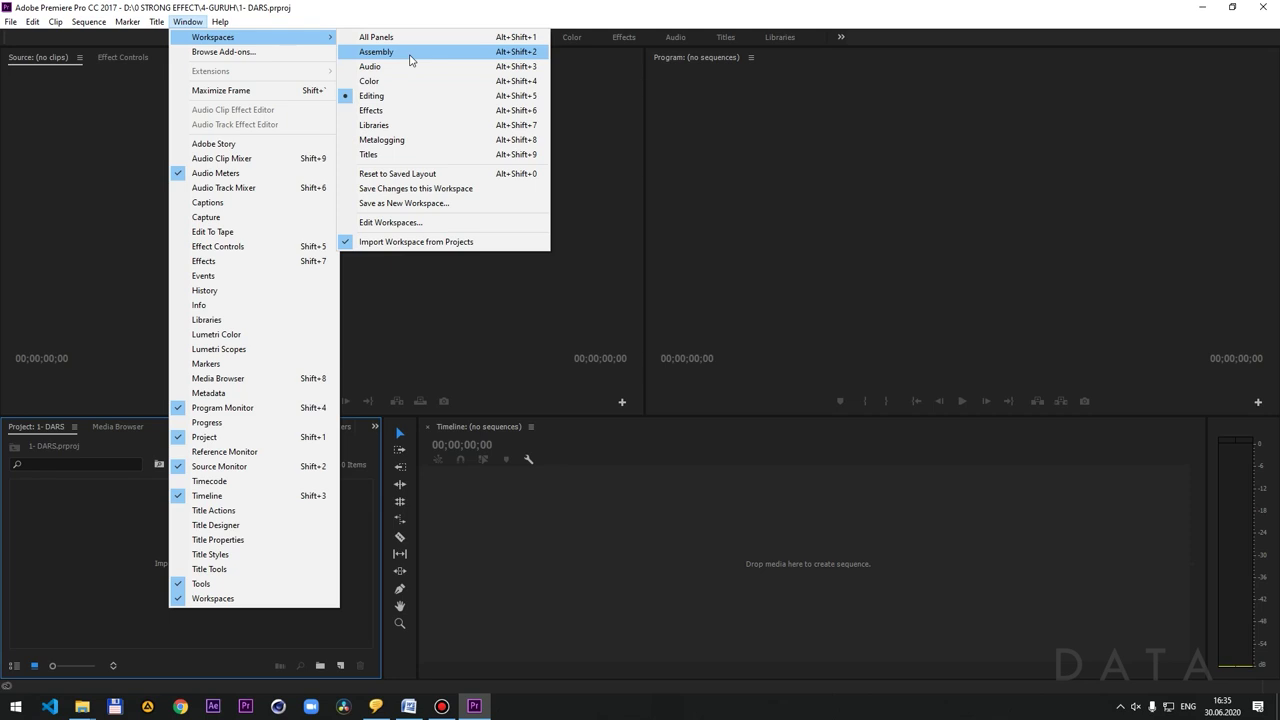
- Switch to the Assembly workspace and look through its Mixer, Markers, Media Browser and Project panels
left_click(410, 55)
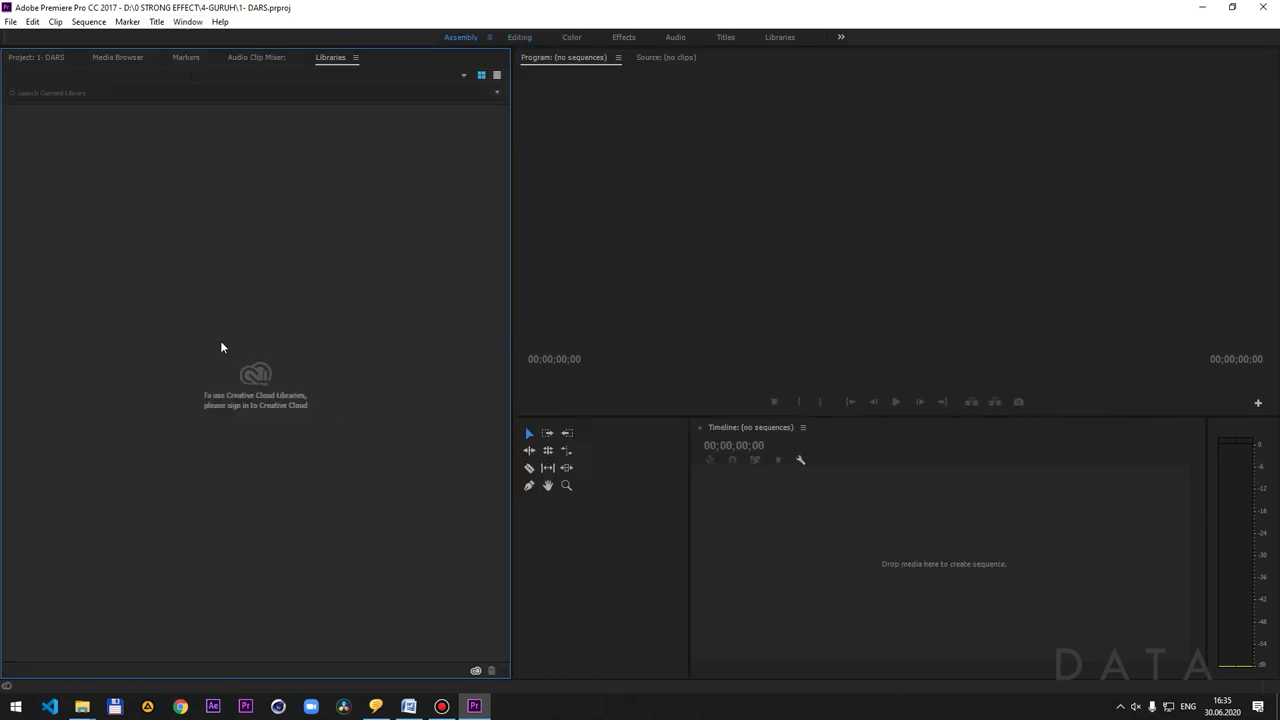
left_click(245, 58)
left_click(186, 57)
left_click(118, 58)
left_click(40, 58)
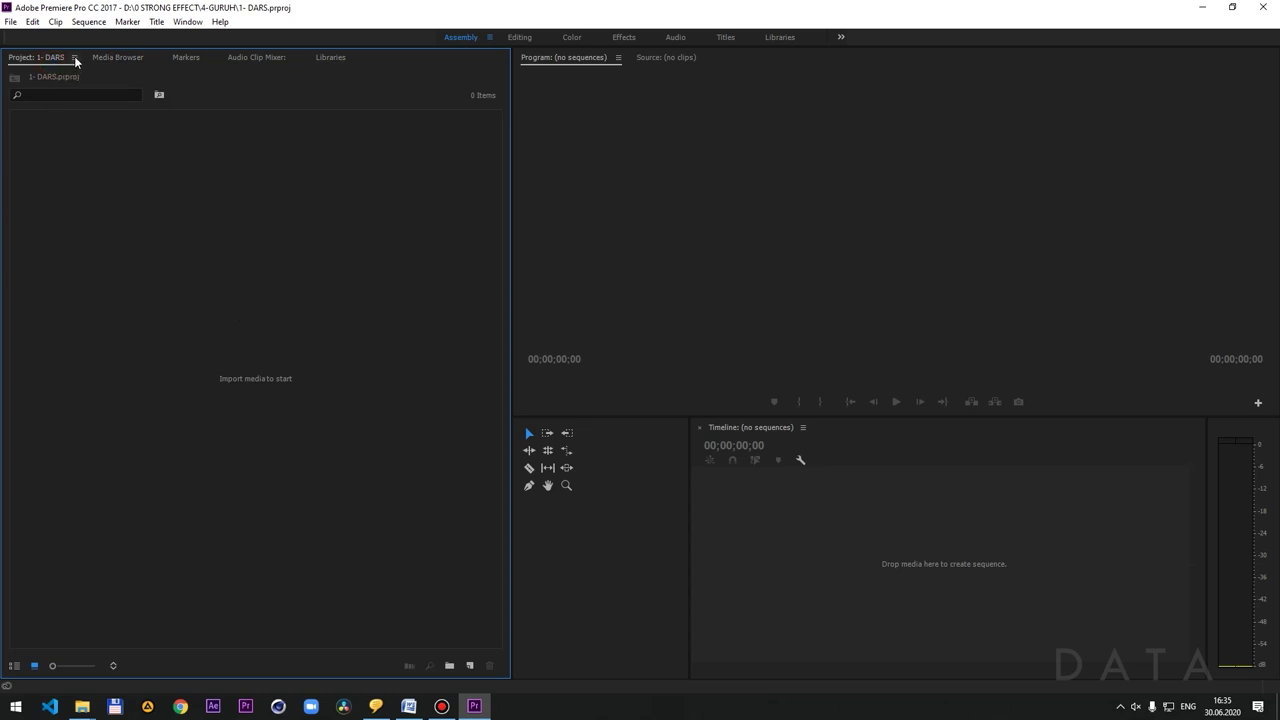
left_click(128, 57)
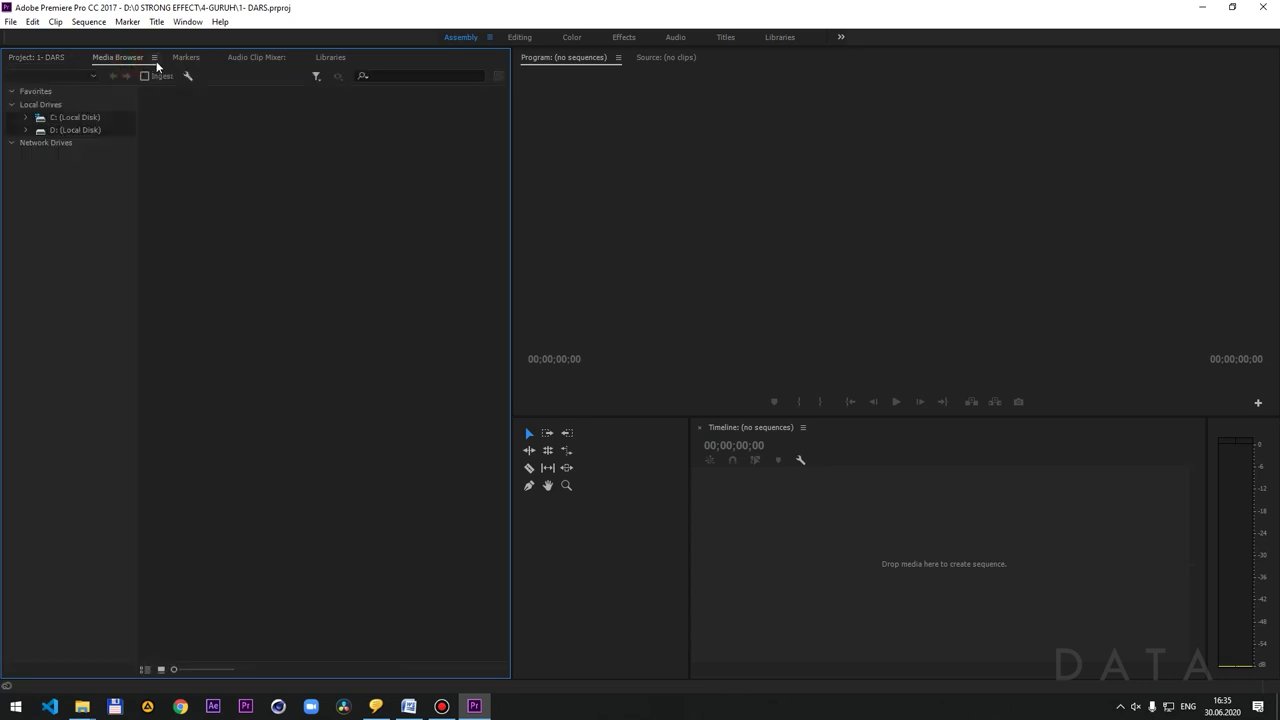
left_click(181, 60)
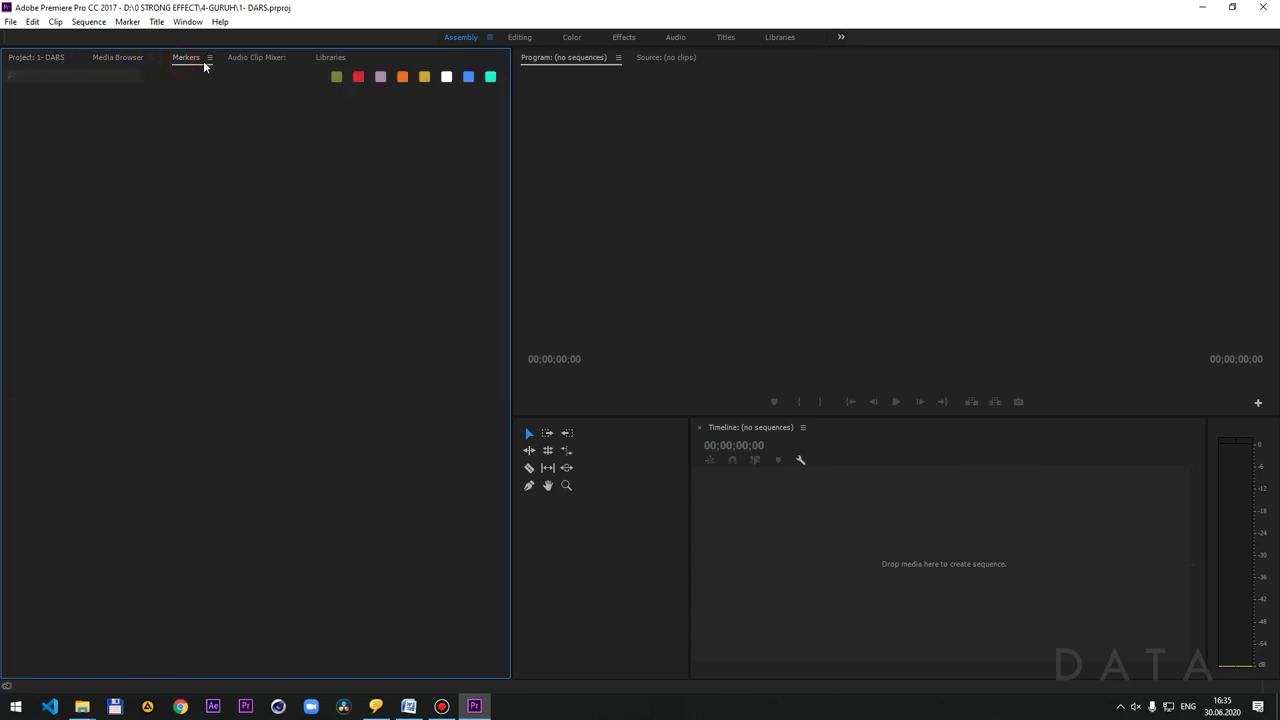
left_click(258, 60)
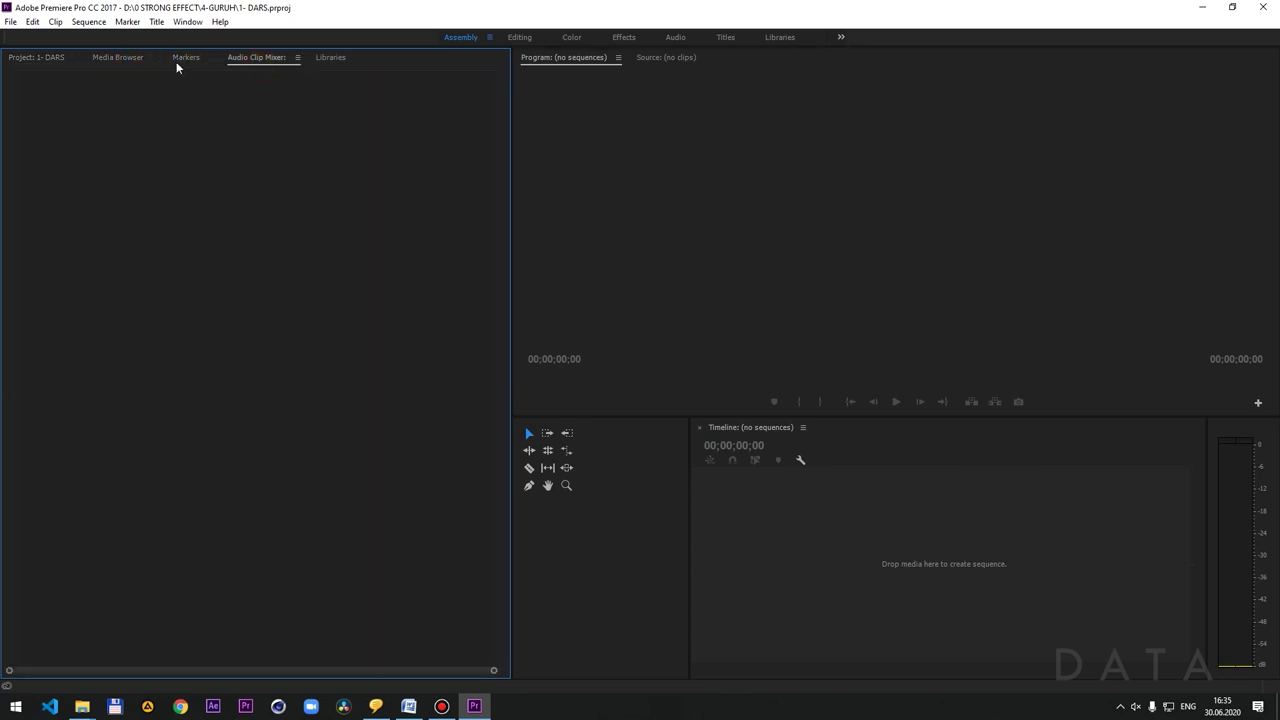
- Close the Audio Clip Mixer, the adjacent panel, Markers and Media Browser panels
left_click(297, 58)
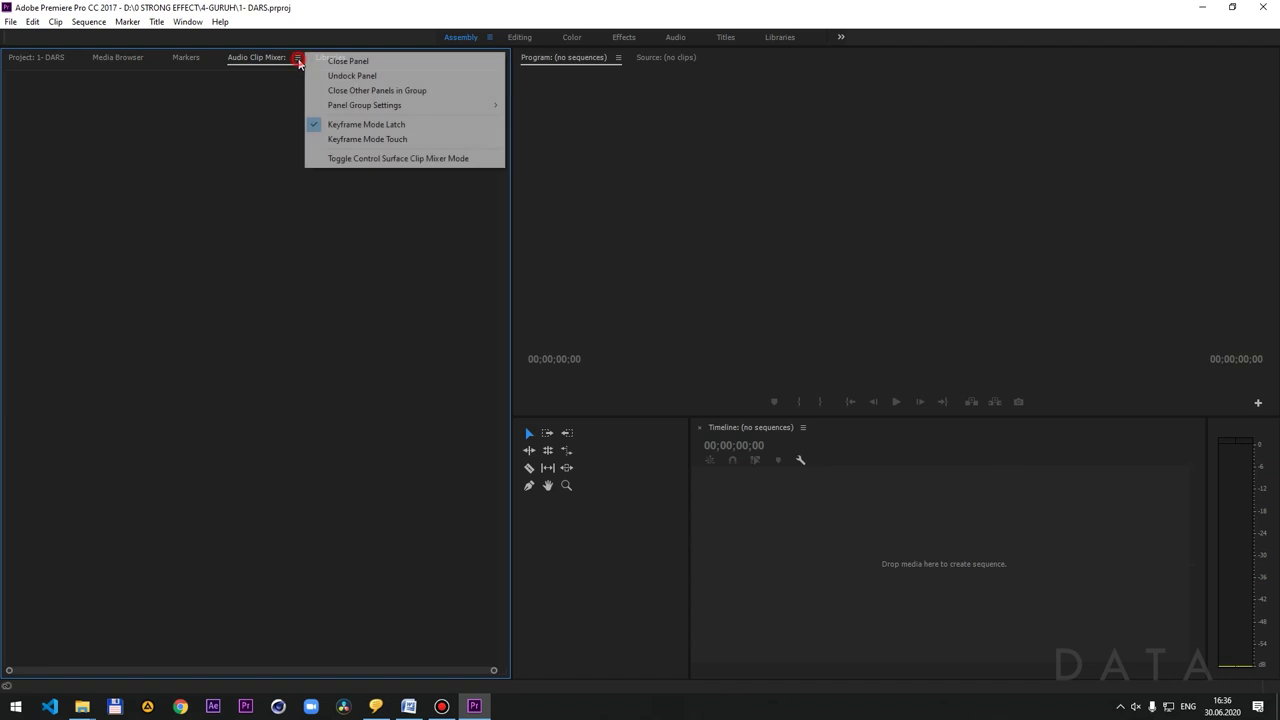
left_click(369, 62)
left_click(267, 58)
left_click(290, 62)
left_click(211, 58)
left_click(260, 61)
left_click(151, 57)
left_click(178, 61)
- Close the Project panel, Program and Source monitors, and the empty top panel
left_click(74, 57)
left_click(103, 61)
left_click(108, 57)
left_click(120, 61)
left_click(79, 57)
left_click(92, 61)
left_click(100, 61)
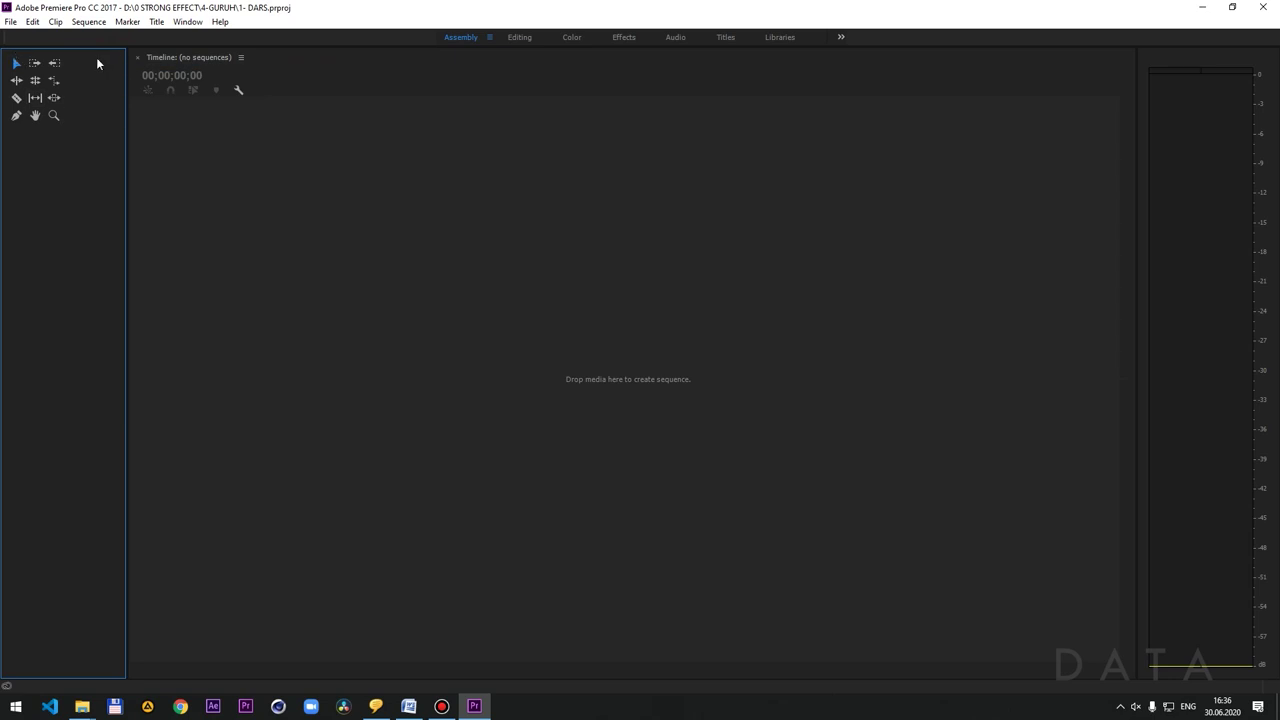
right_click(8, 55)
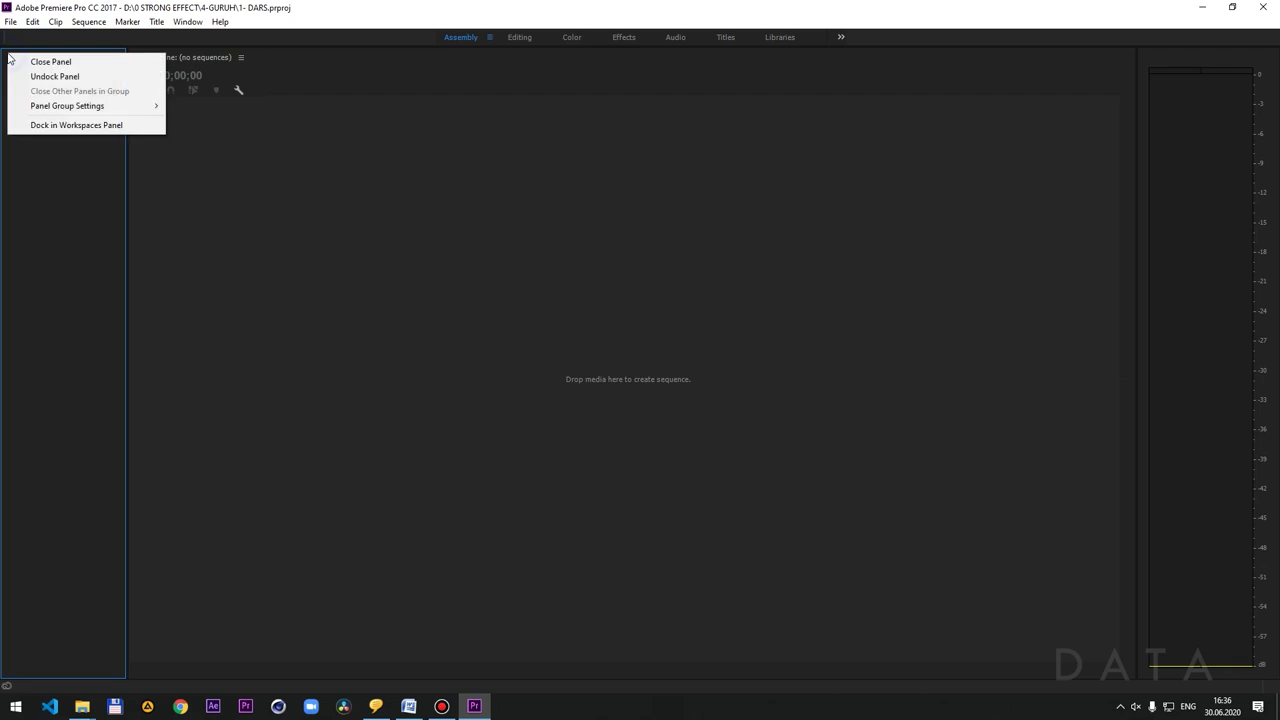
- Close the tools, Timeline, audio meter panels and the workspace bar
left_click(35, 63)
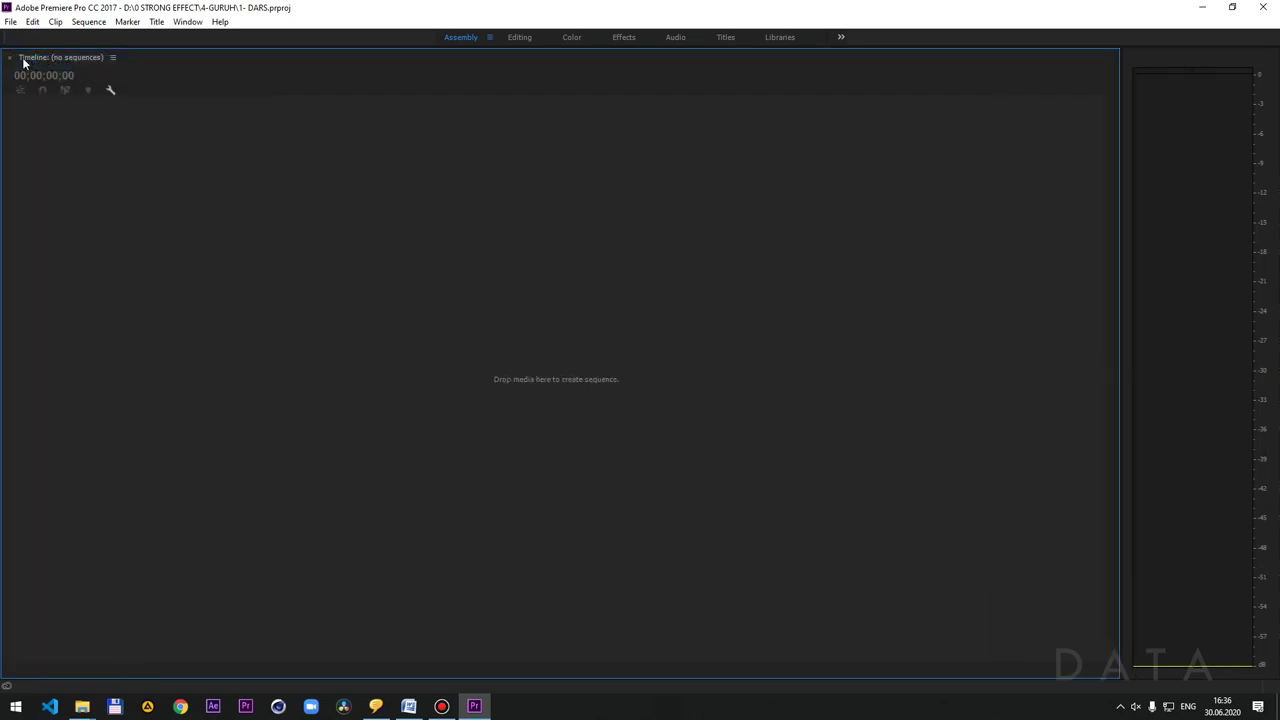
left_click(12, 62)
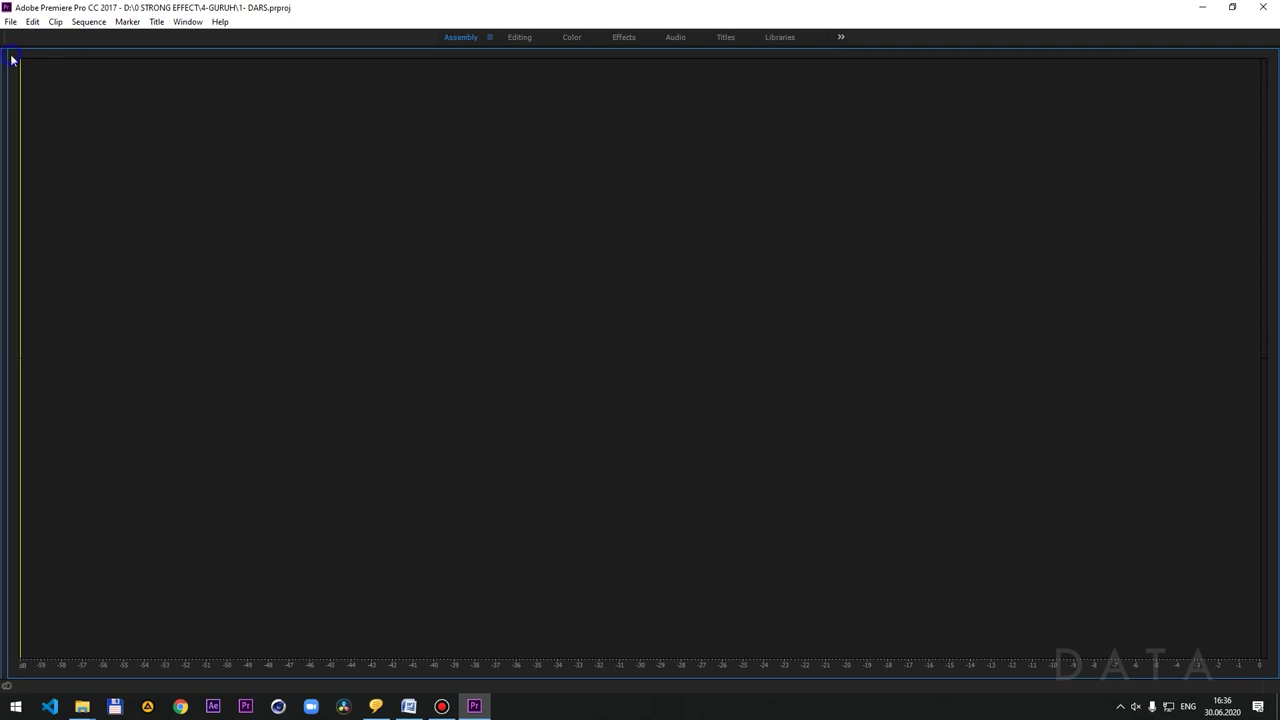
right_click(9, 55)
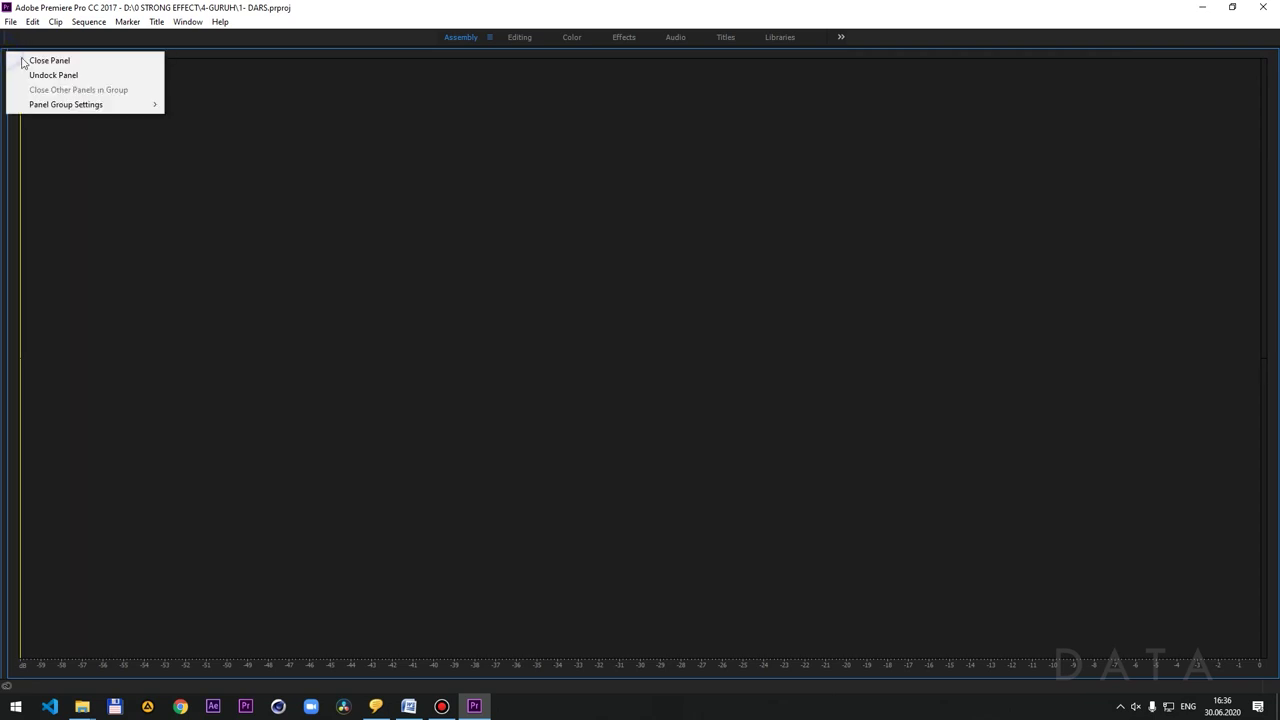
left_click(34, 58)
right_click(18, 44)
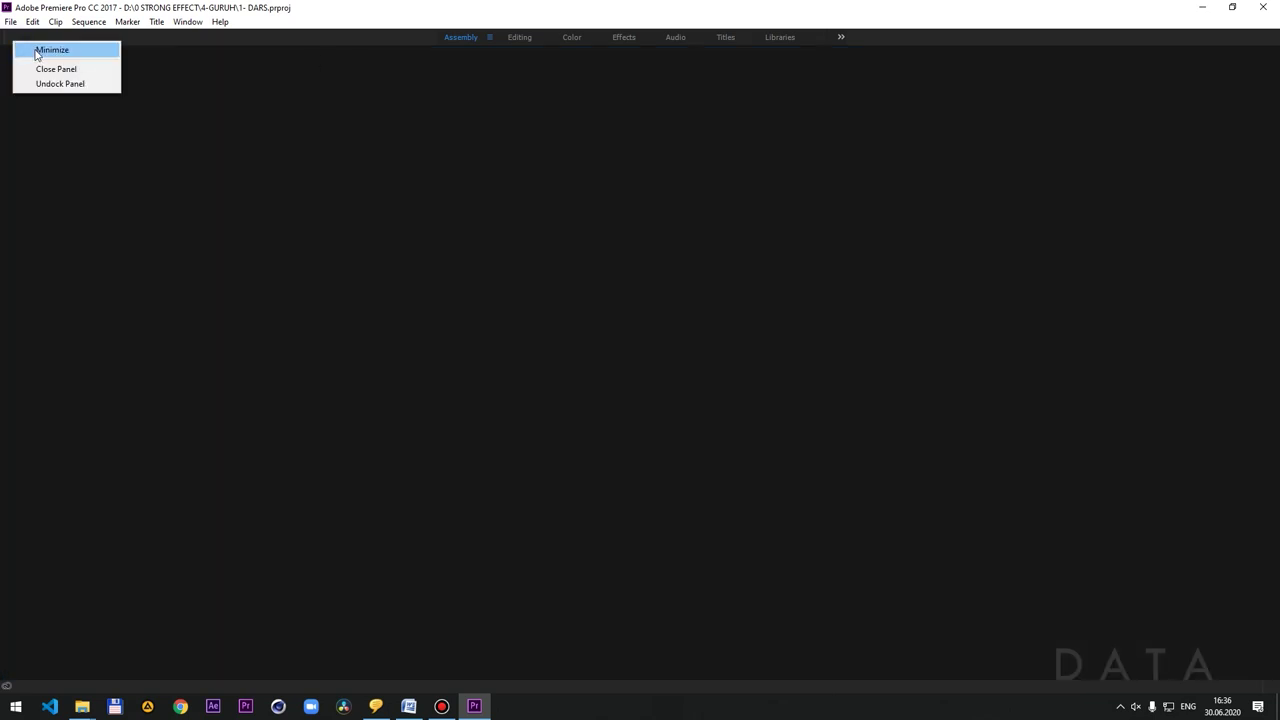
left_click(40, 64)
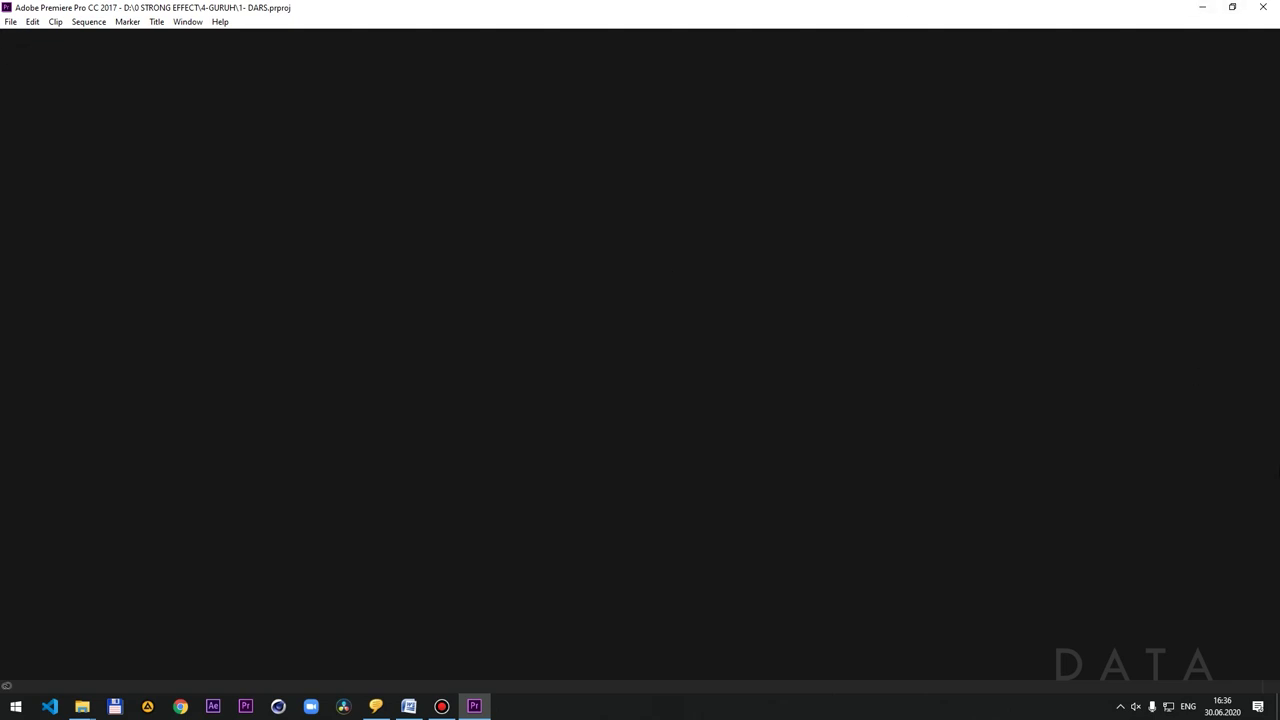
- Open the Events panel from the Window menu, then close it again
left_click(187, 21)
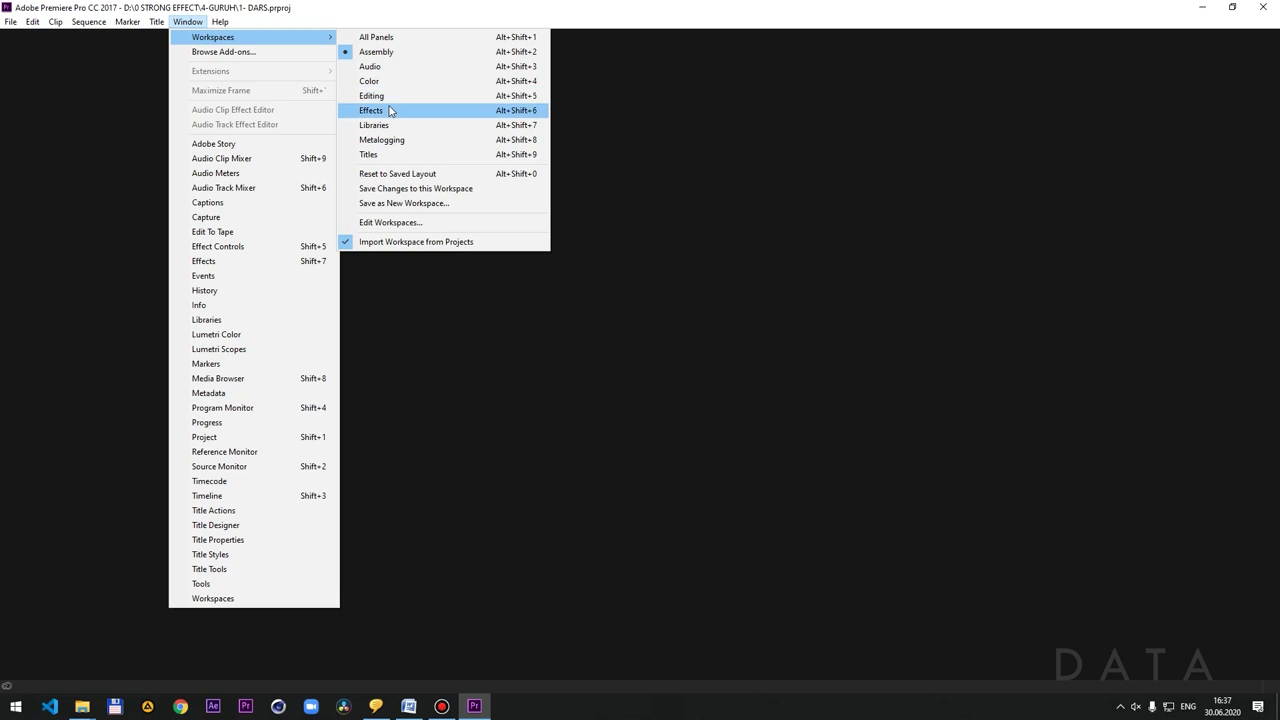
left_click(221, 279)
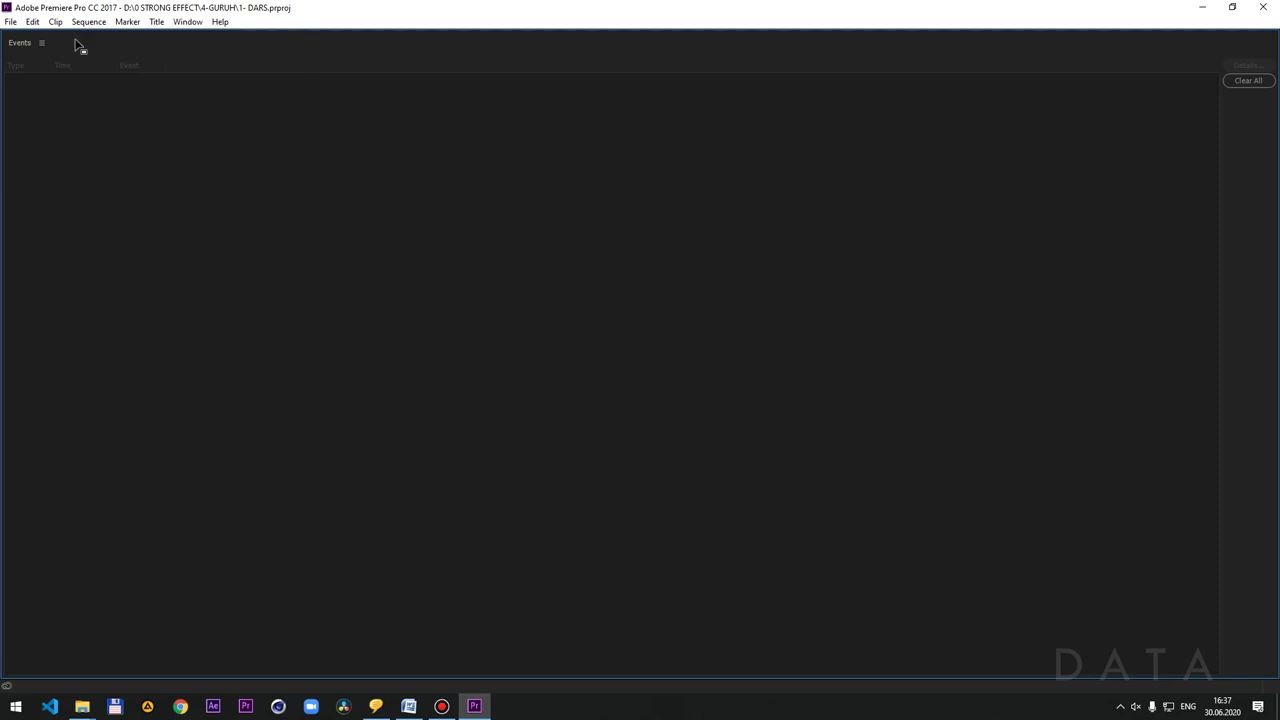
right_click(10, 38)
left_click(50, 42)
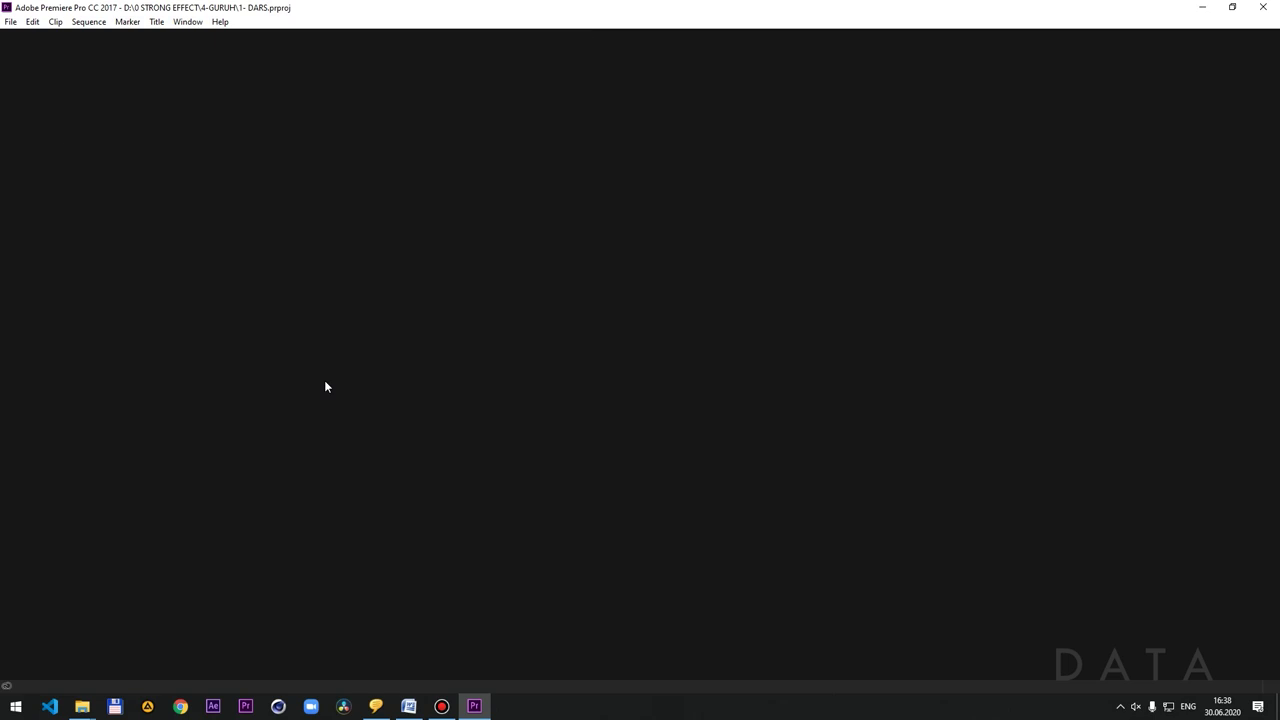
- Open the Window menu to view the available panels on the empty workspace
left_click(188, 22)
mouse_move(206, 40)
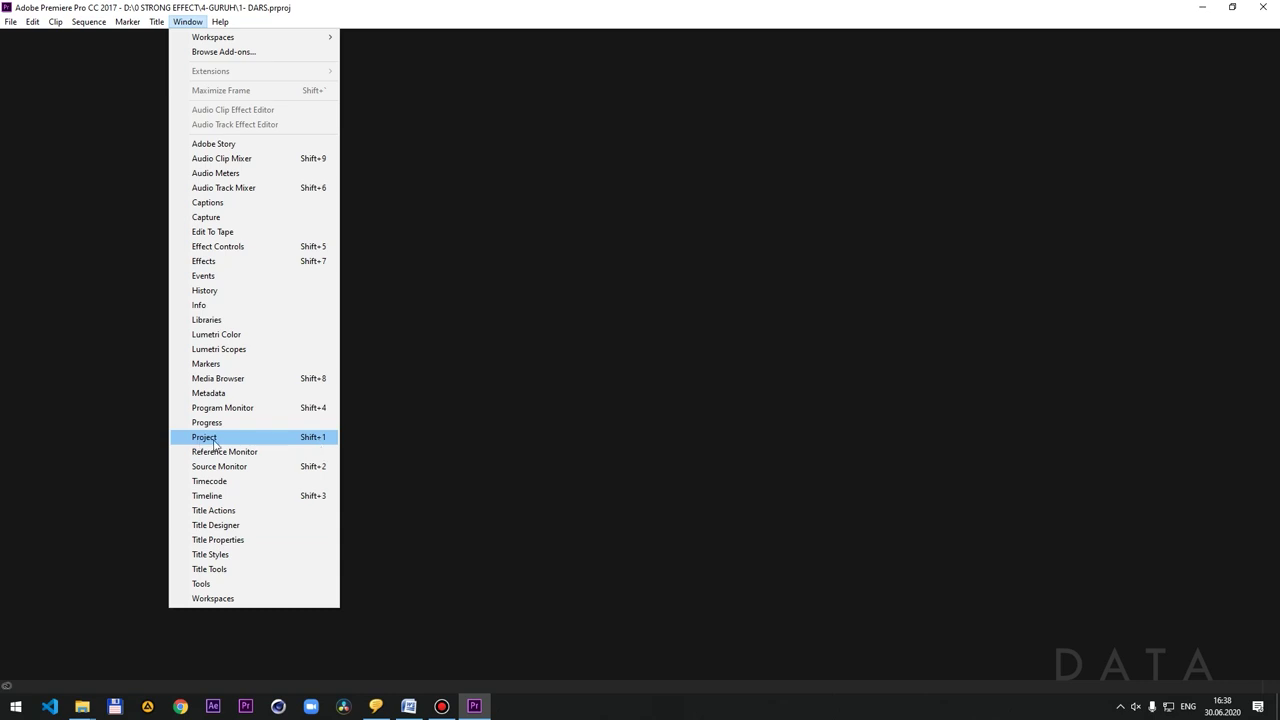
- Reopen the Project panel, Source monitor and an empty Timeline panel from the Window menu
left_click(303, 442)
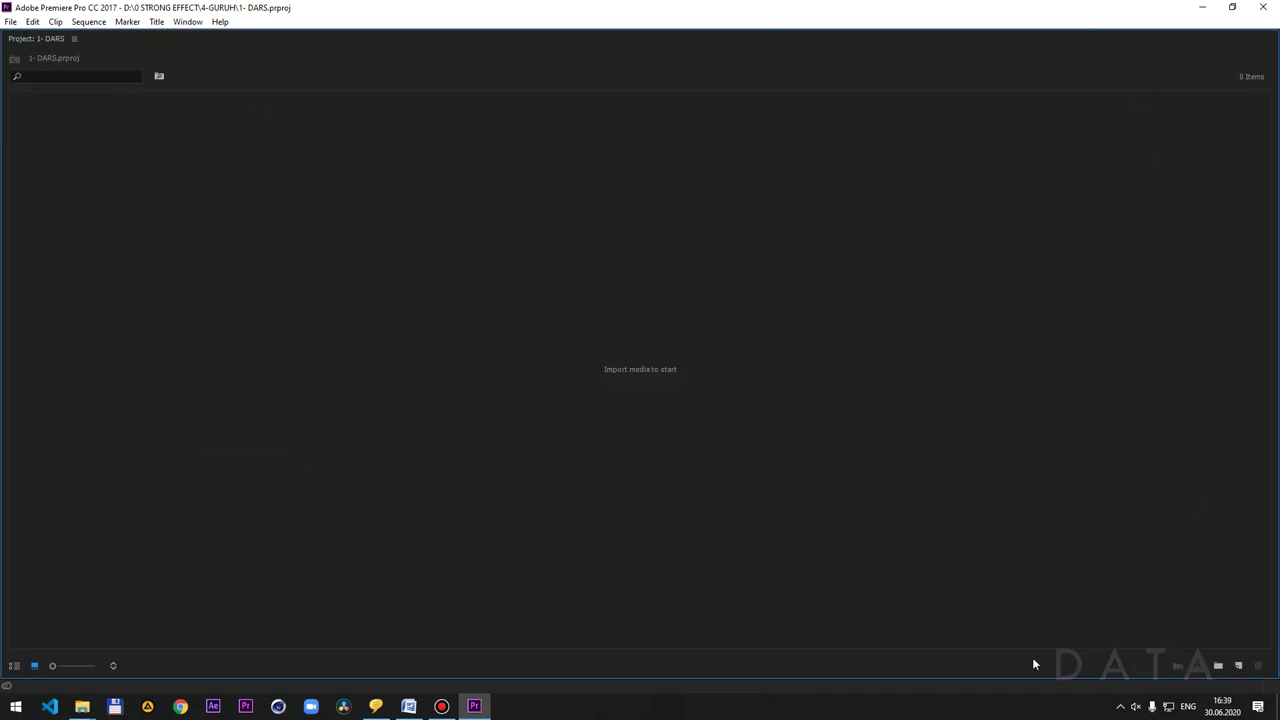
left_click(189, 22)
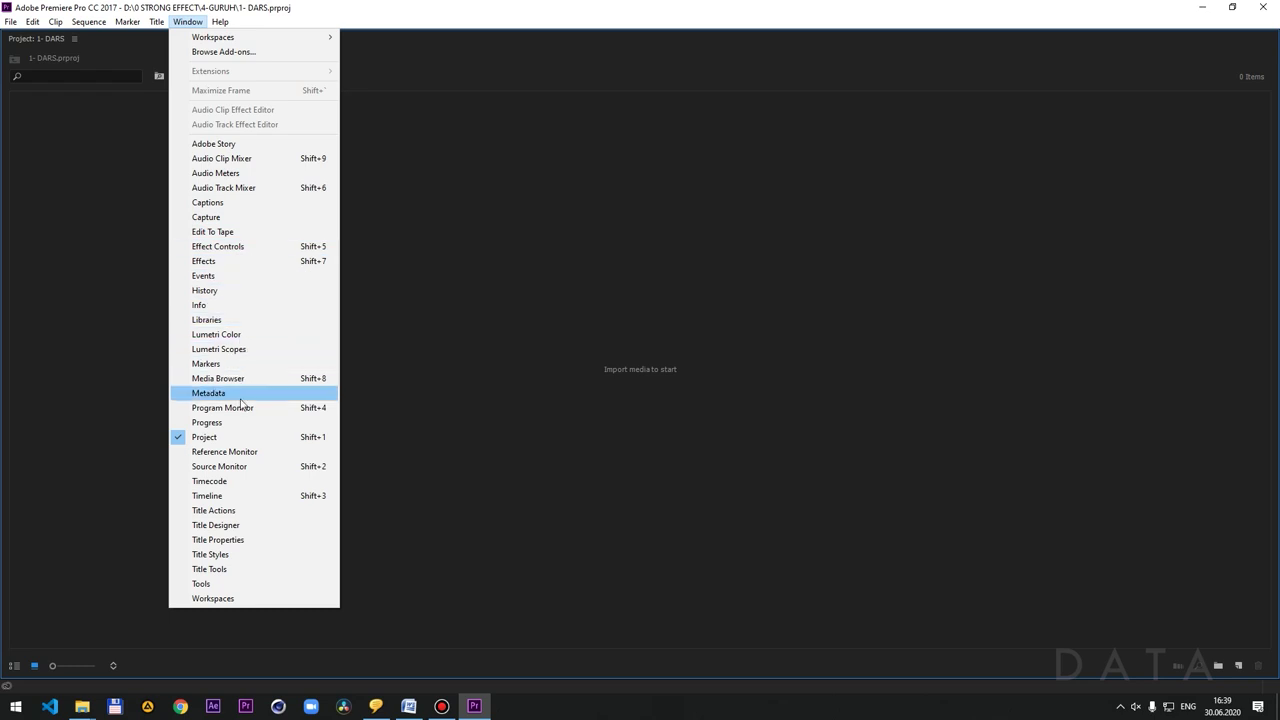
left_click(246, 467)
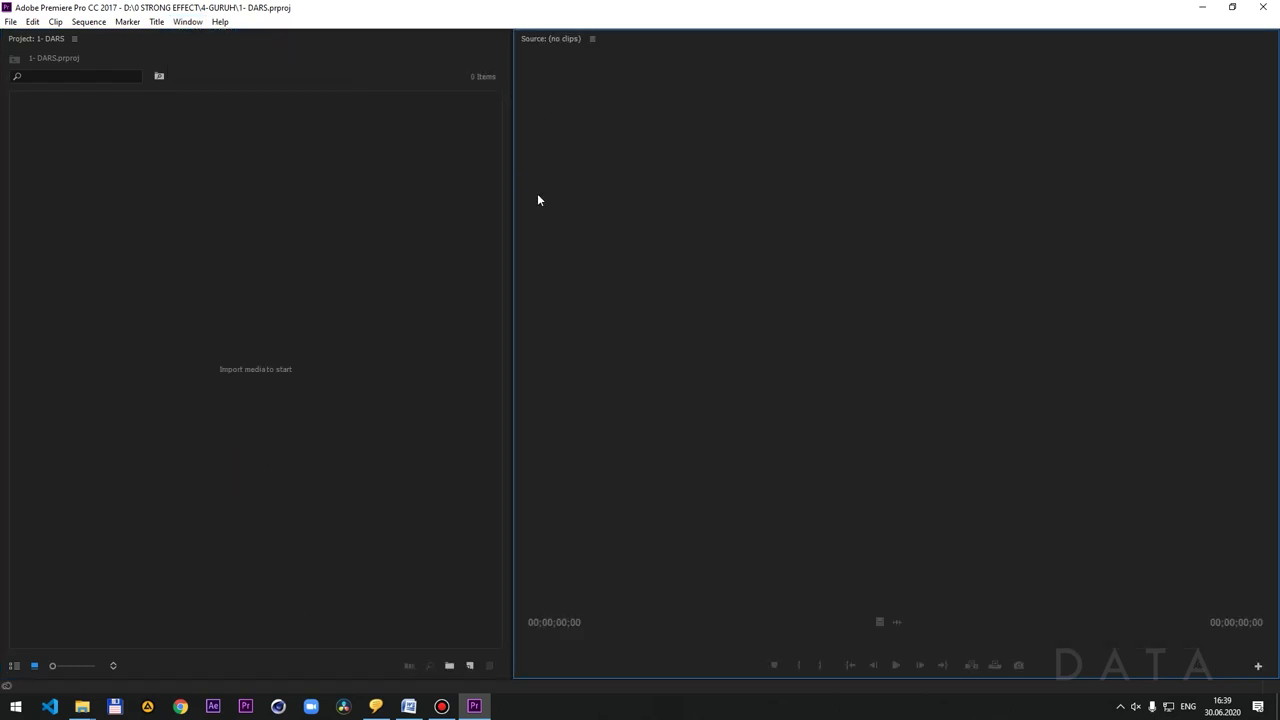
left_click(188, 21)
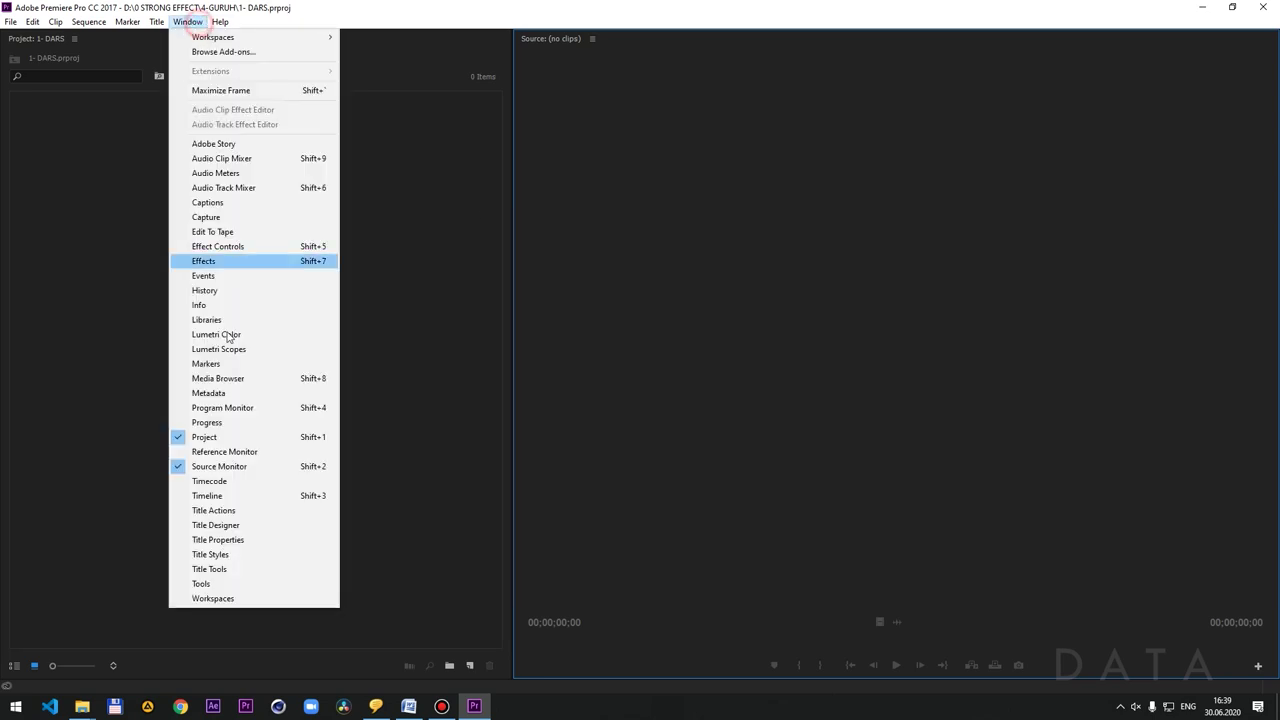
left_click(240, 496)
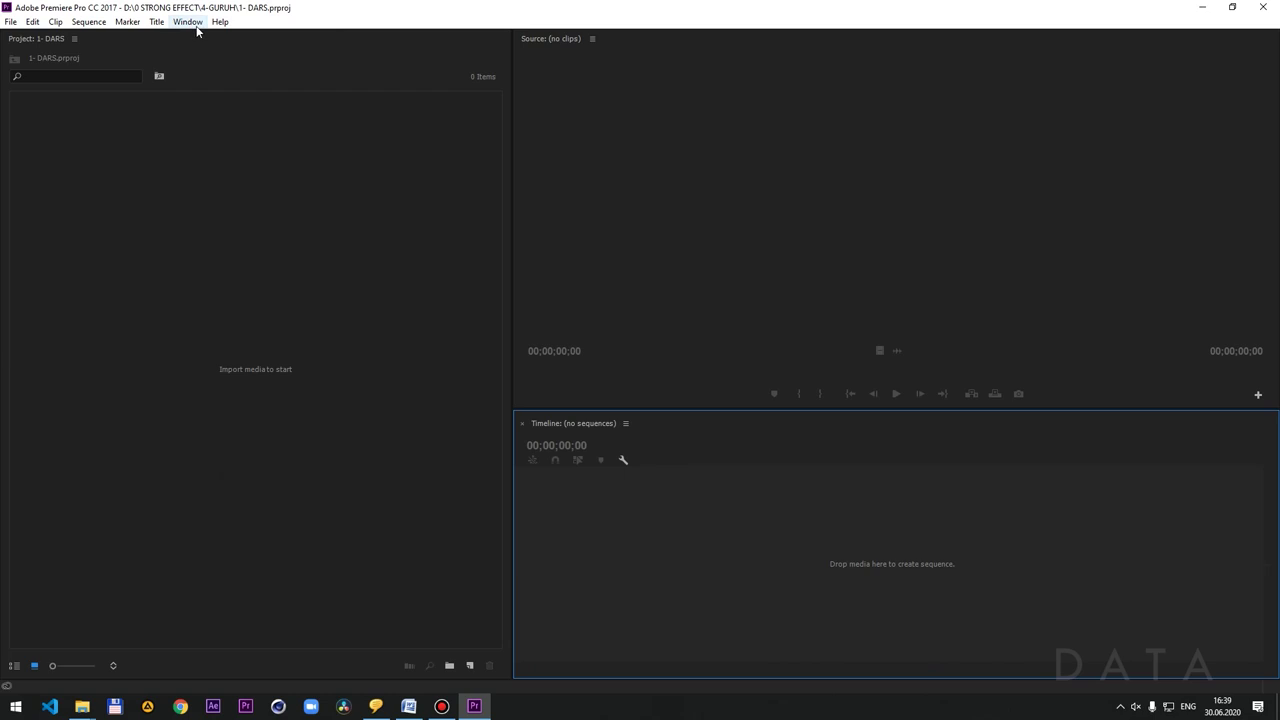
- Add the Effects, Effect Controls, Program monitor and Tools panels
left_click(190, 22)
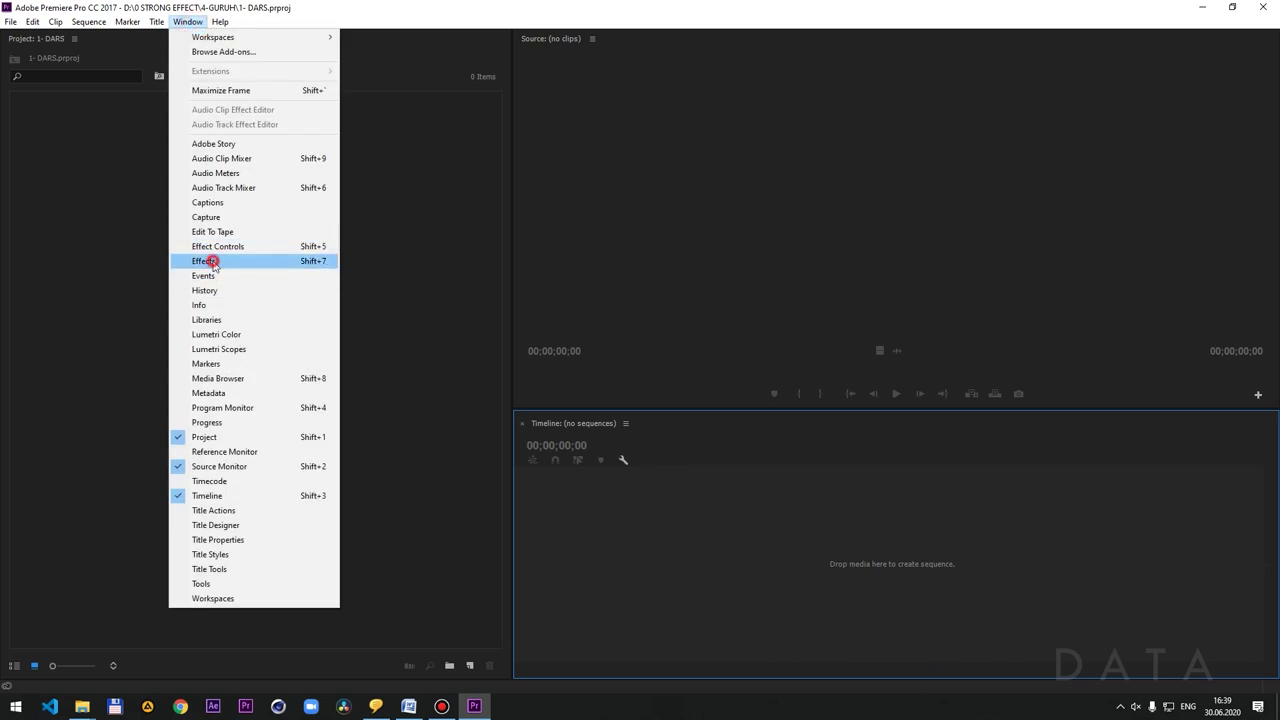
left_click(212, 261)
left_click(188, 22)
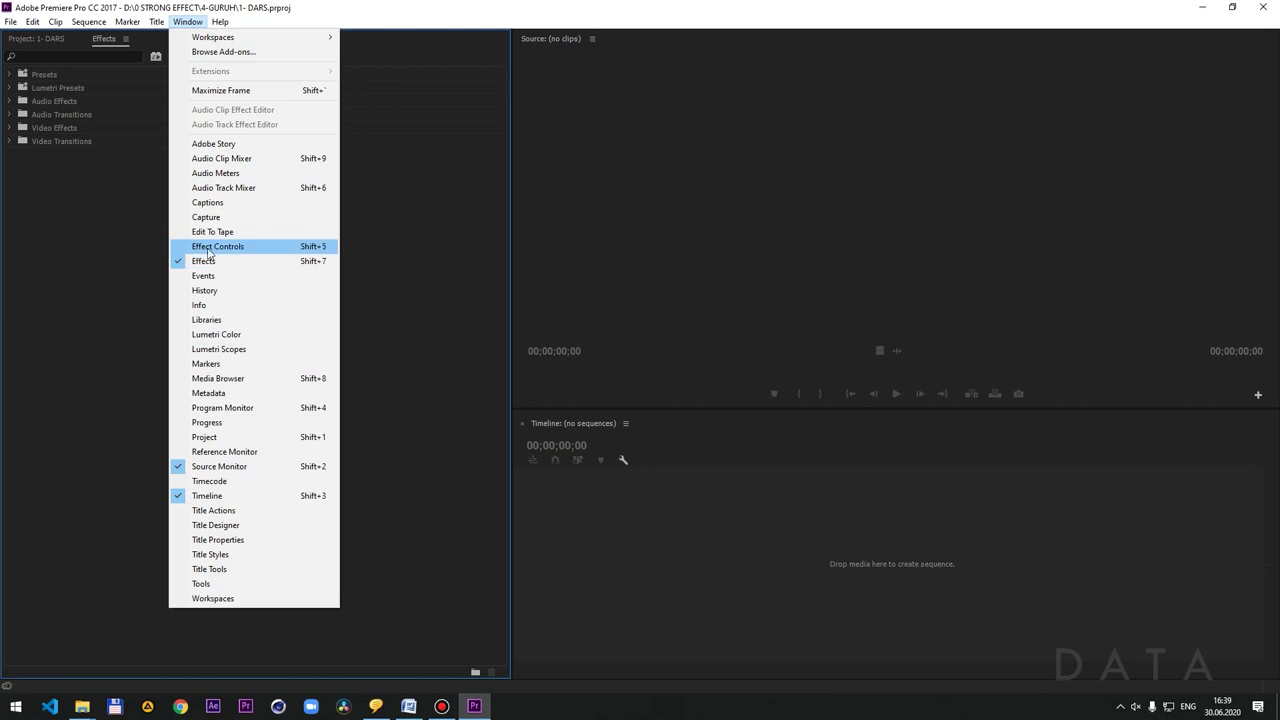
left_click(204, 250)
left_click(186, 22)
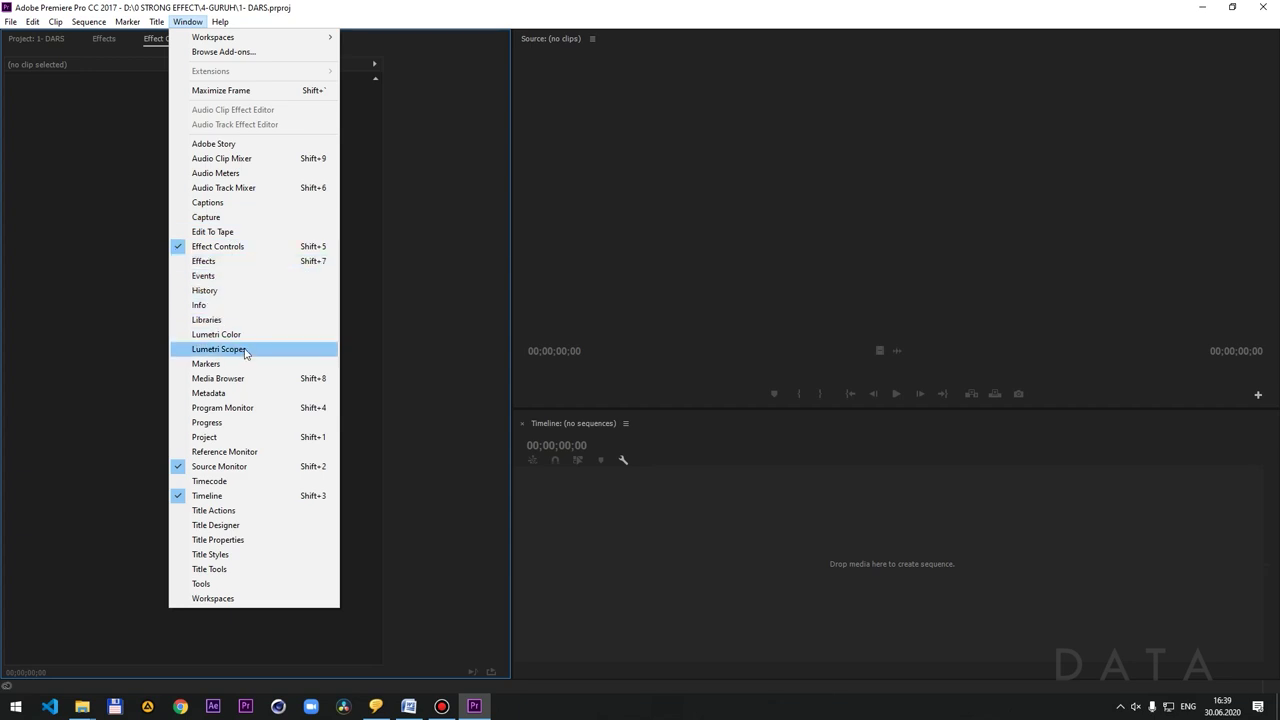
left_click(248, 412)
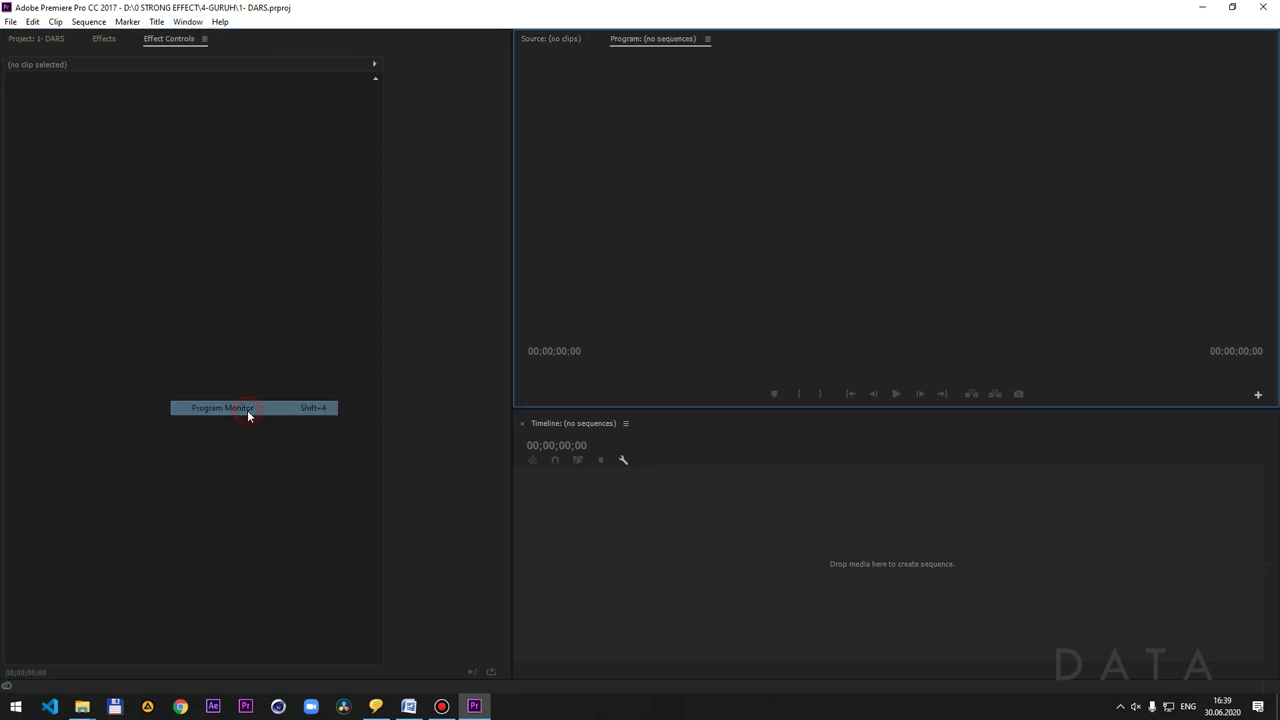
left_click(187, 22)
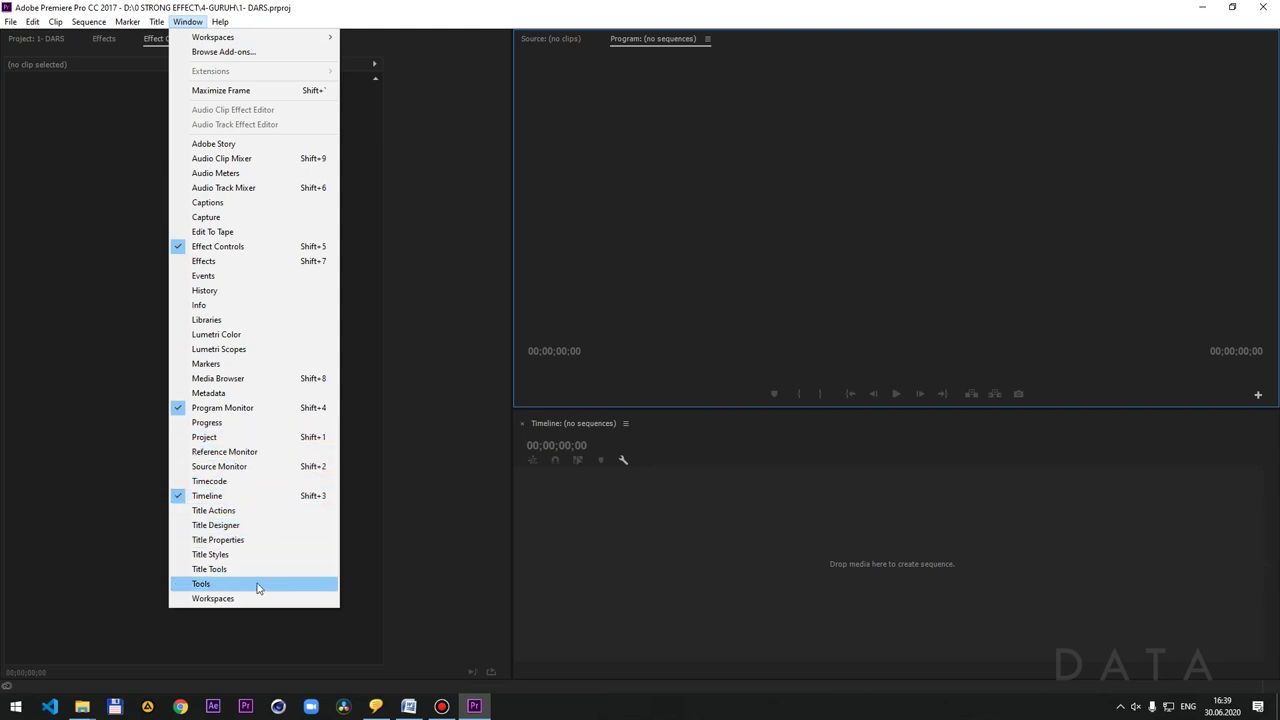
left_click(220, 586)
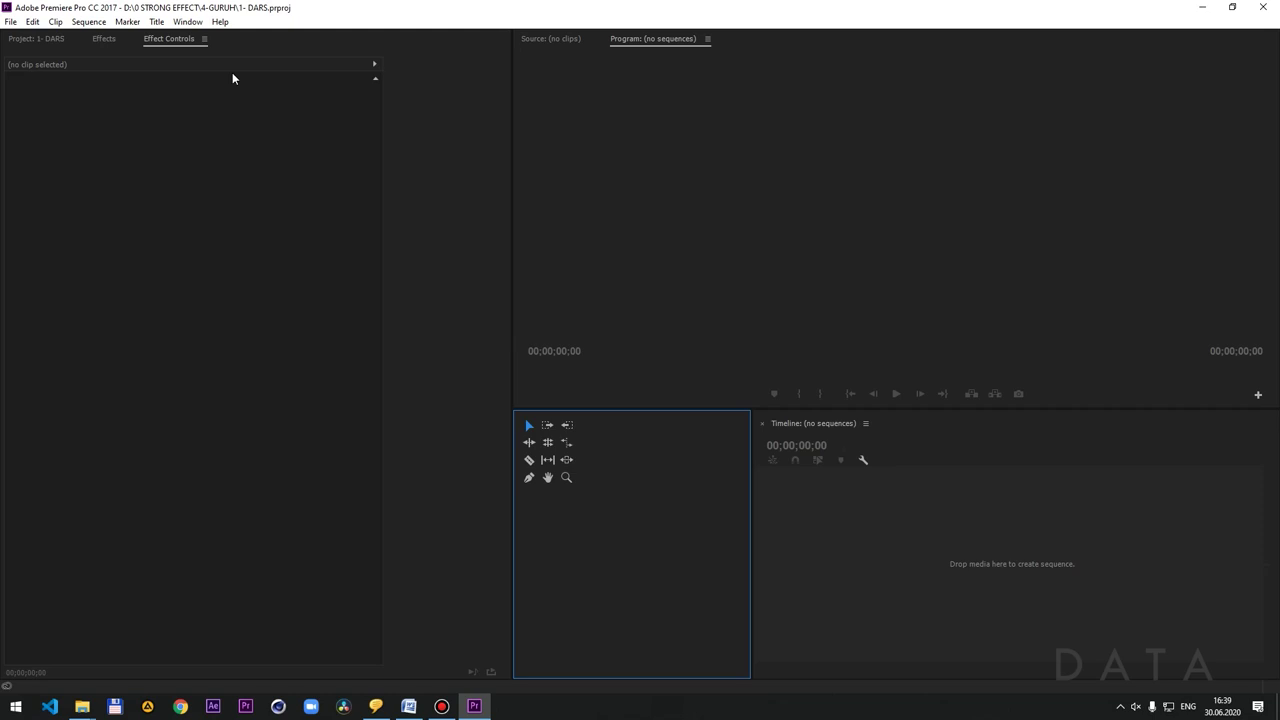
- Widen the Effect Controls panel and bring the Program, Tools and Effect Controls panels into focus
left_click(190, 22)
left_click(627, 484)
left_click(540, 101)
left_click_drag(511, 163, 580, 183)
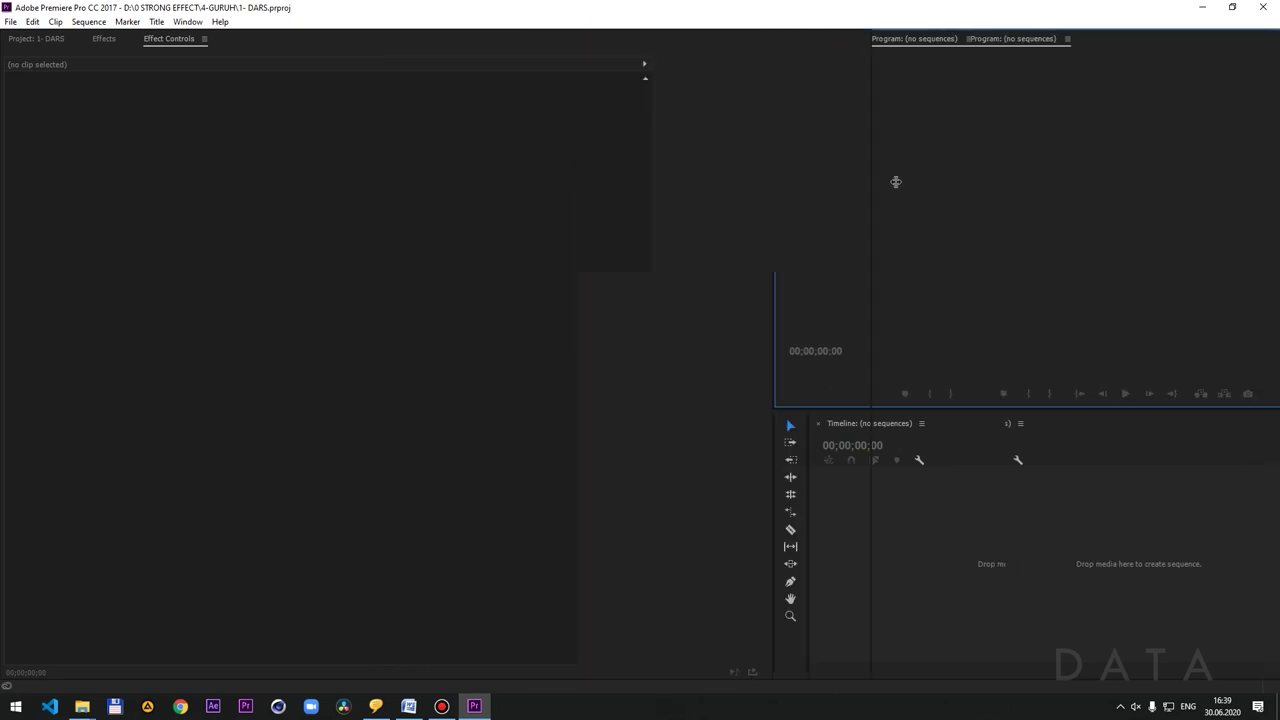
left_click(728, 532)
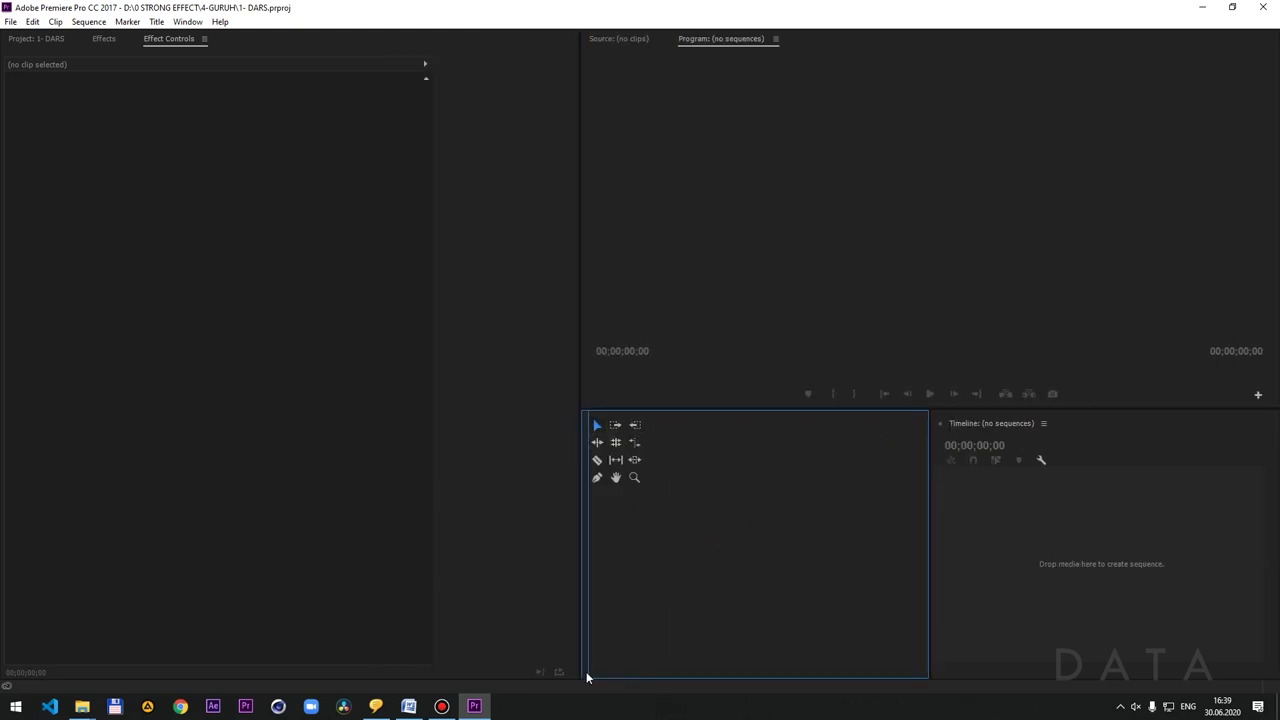
left_click(1097, 580)
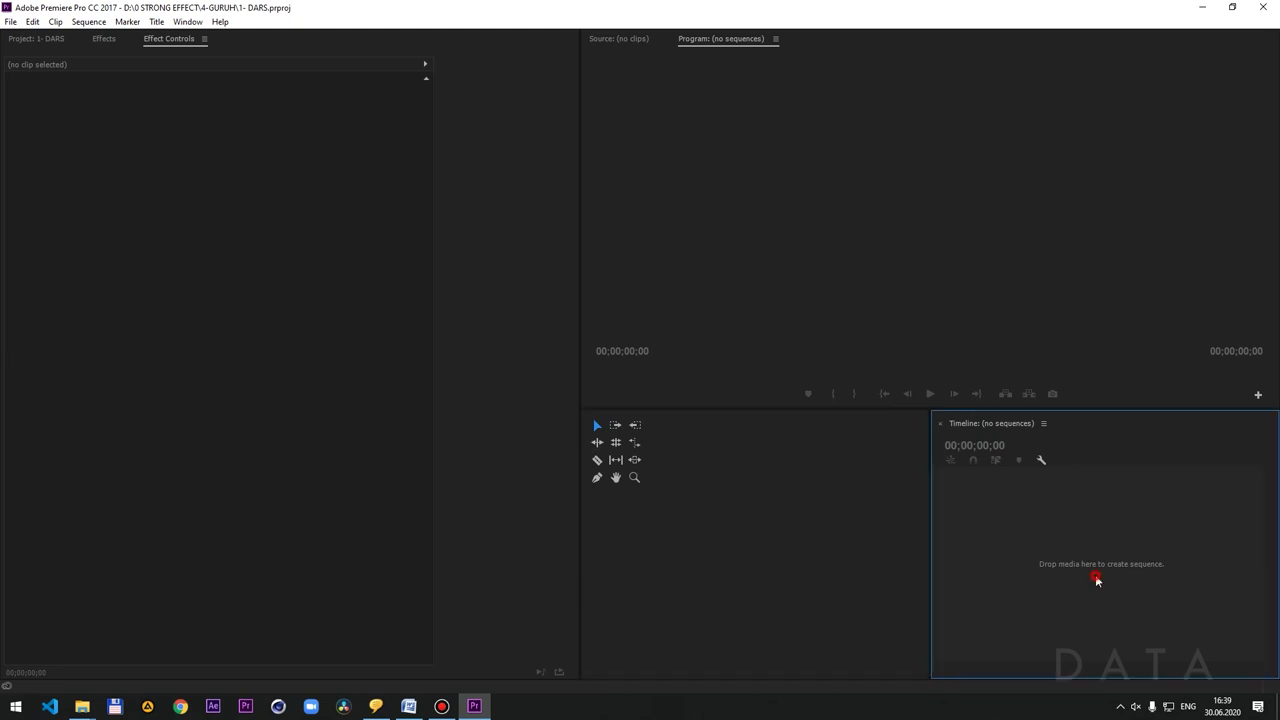
left_click(511, 376)
- Browse the Effects list folders, then return to the Effect Controls panel
left_click(104, 39)
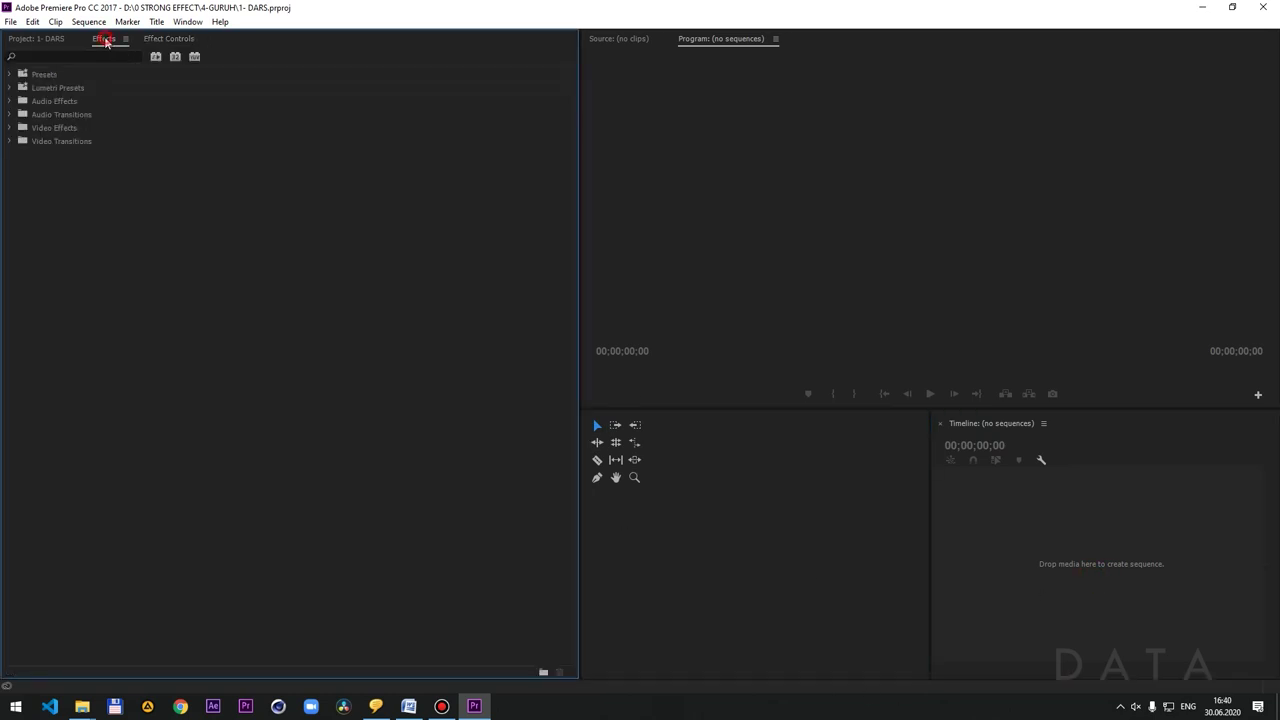
left_click(51, 38)
left_click(104, 39)
left_click(165, 39)
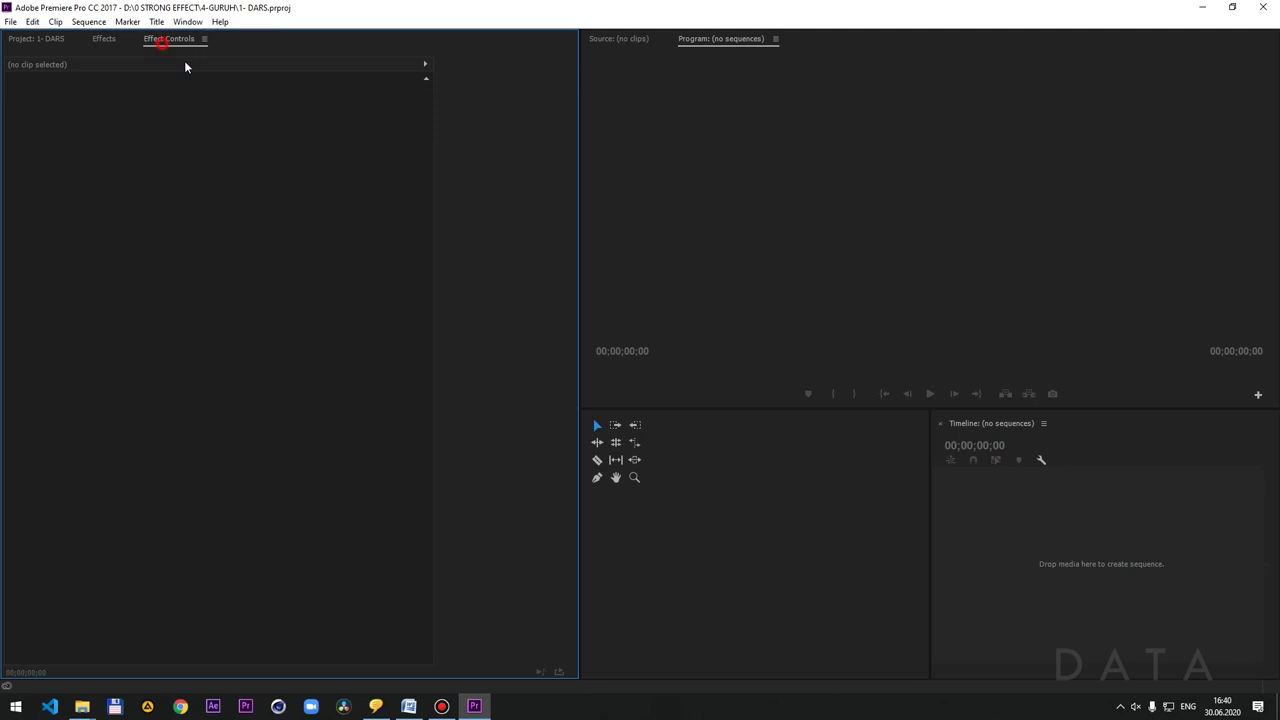
- Dock the Tools panel across the top as a thin strip and widen the Program and Timeline panels
left_click(617, 42)
left_click(726, 43)
left_click(792, 581)
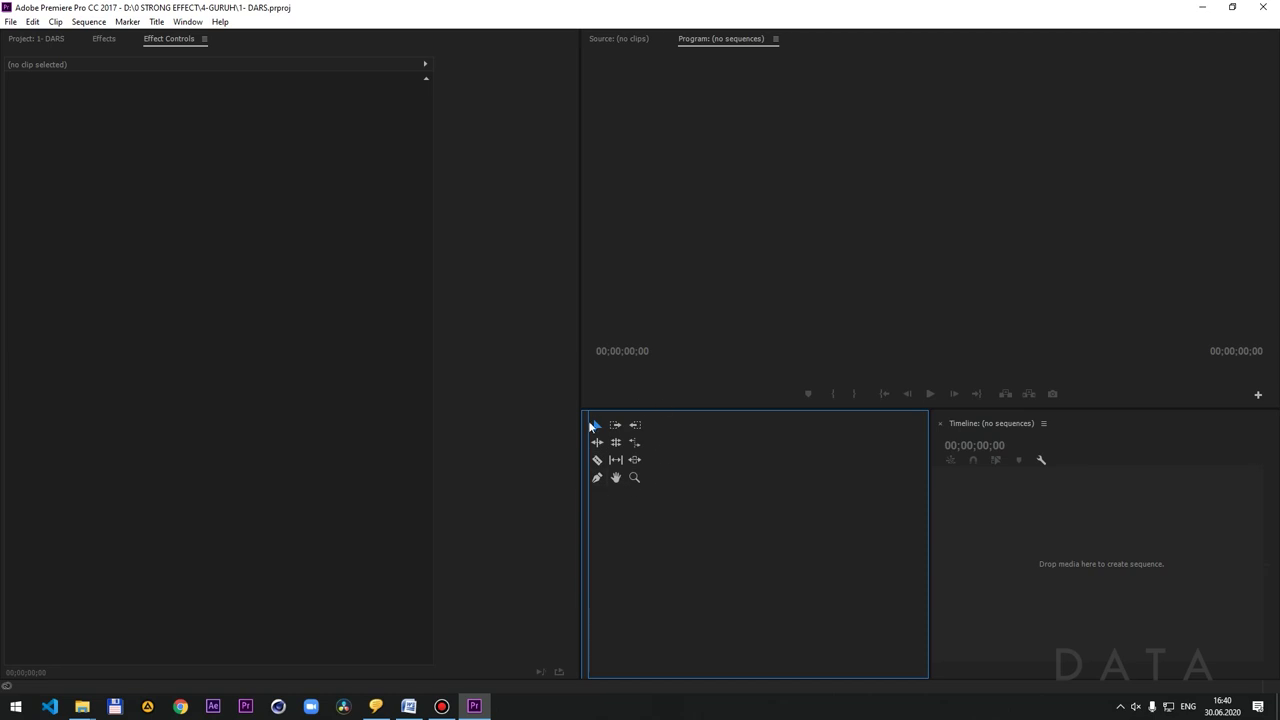
left_click_drag(589, 422, 470, 40)
left_click_drag(466, 244, 468, 50)
left_click(514, 251)
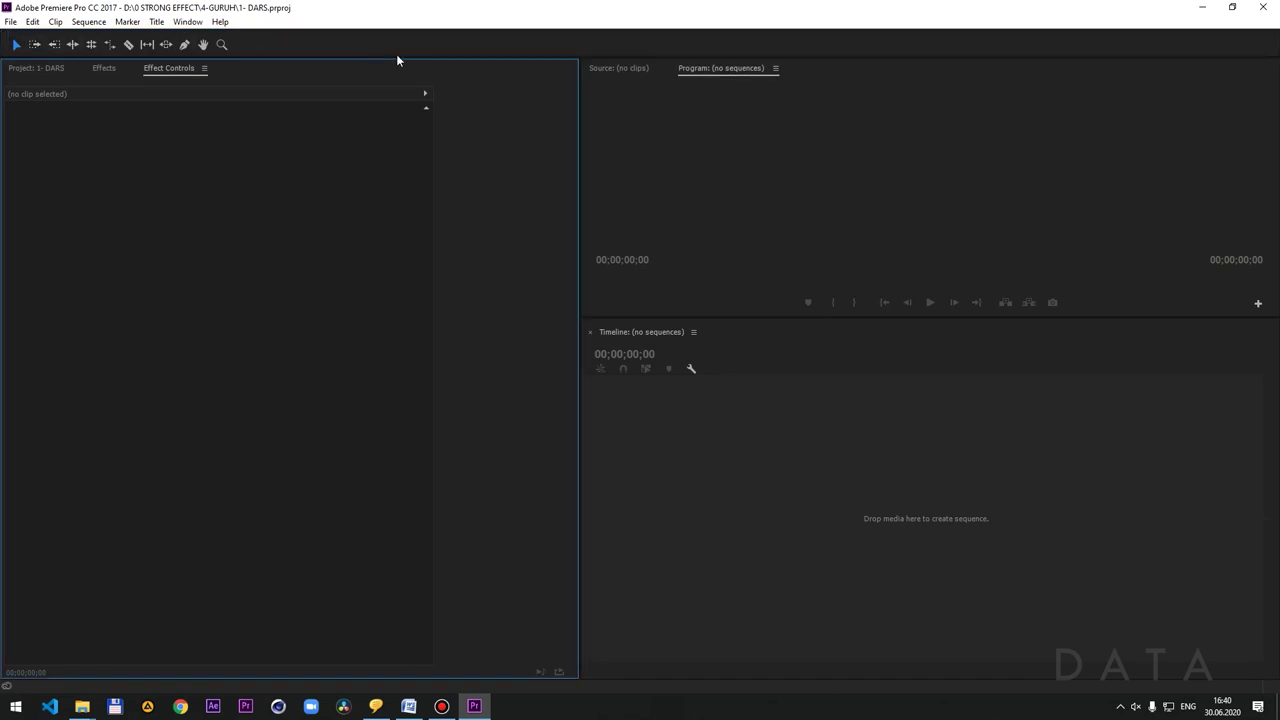
left_click_drag(579, 213, 418, 233)
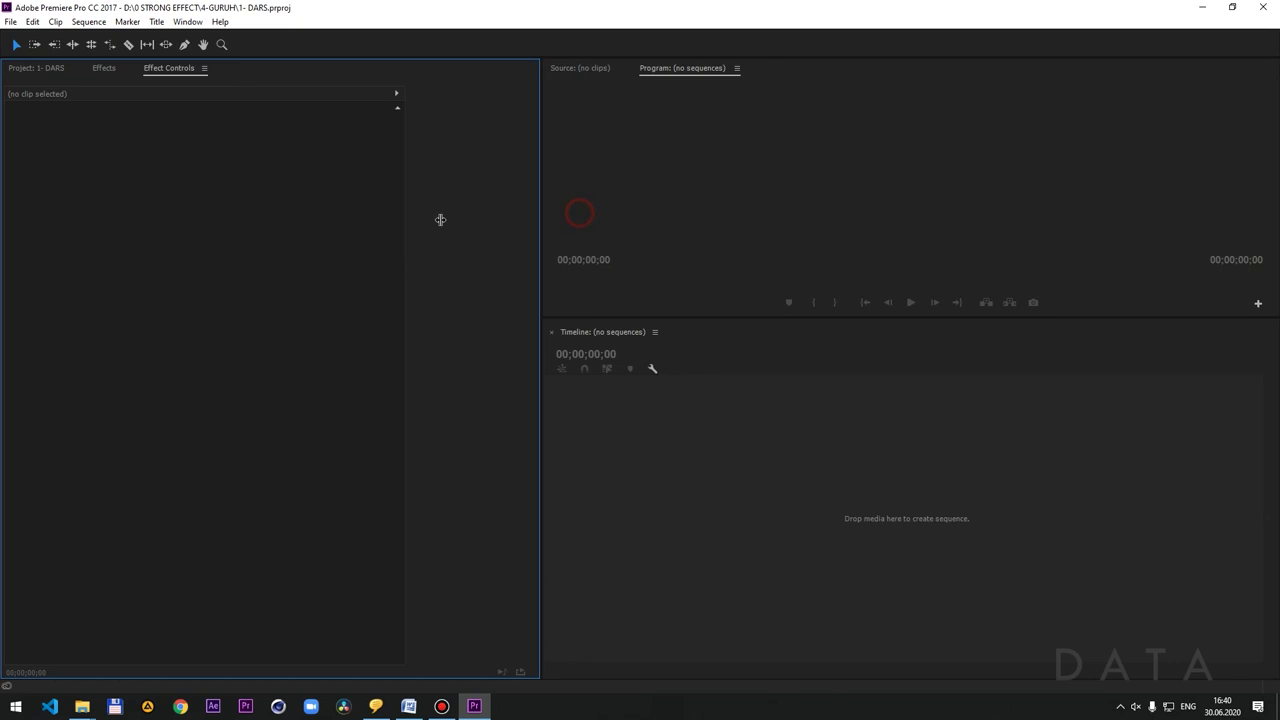
- Enlarge the left column and Program monitor, then dock the Timeline panel under the Project bin
left_click_drag(418, 233, 421, 319)
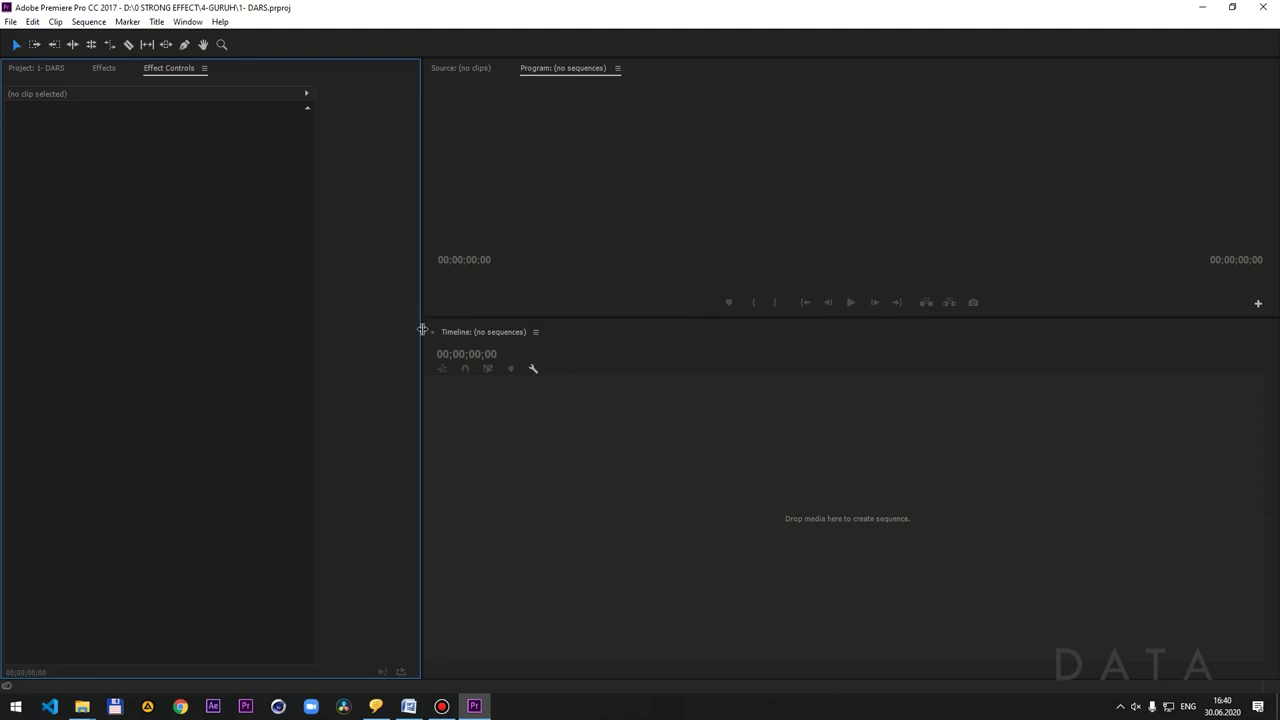
left_click_drag(422, 329, 524, 338)
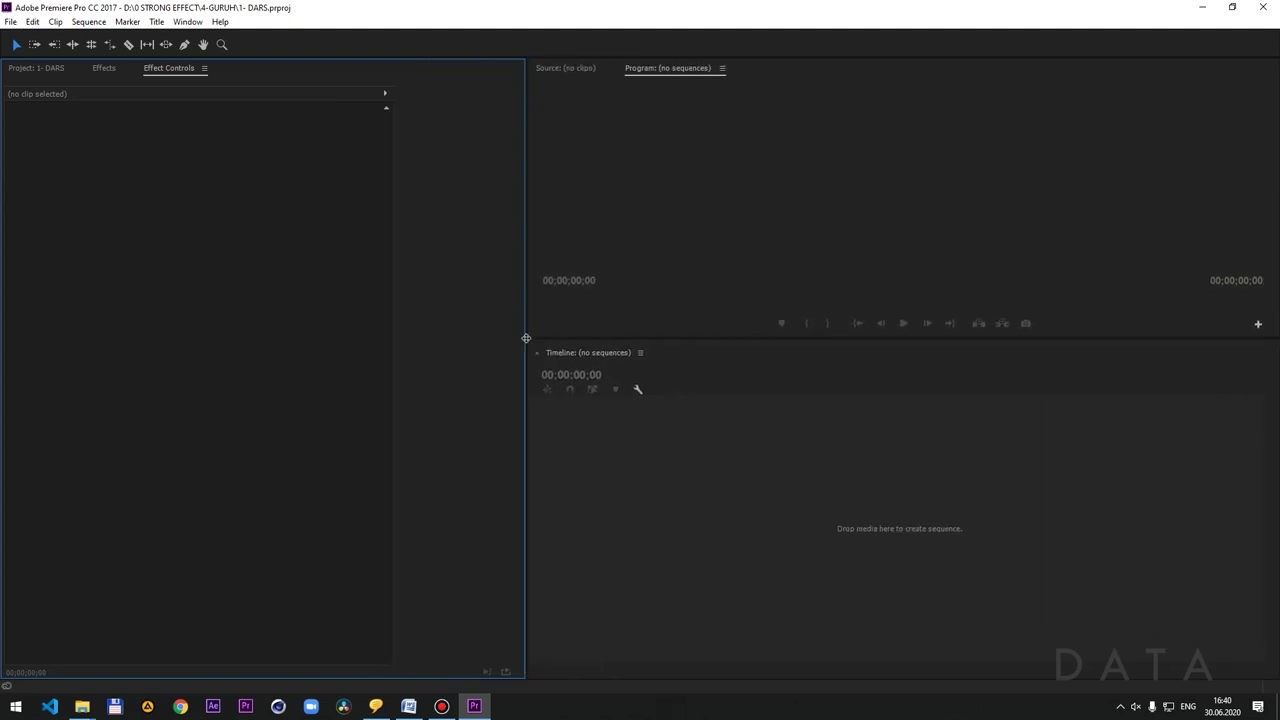
left_click(50, 70)
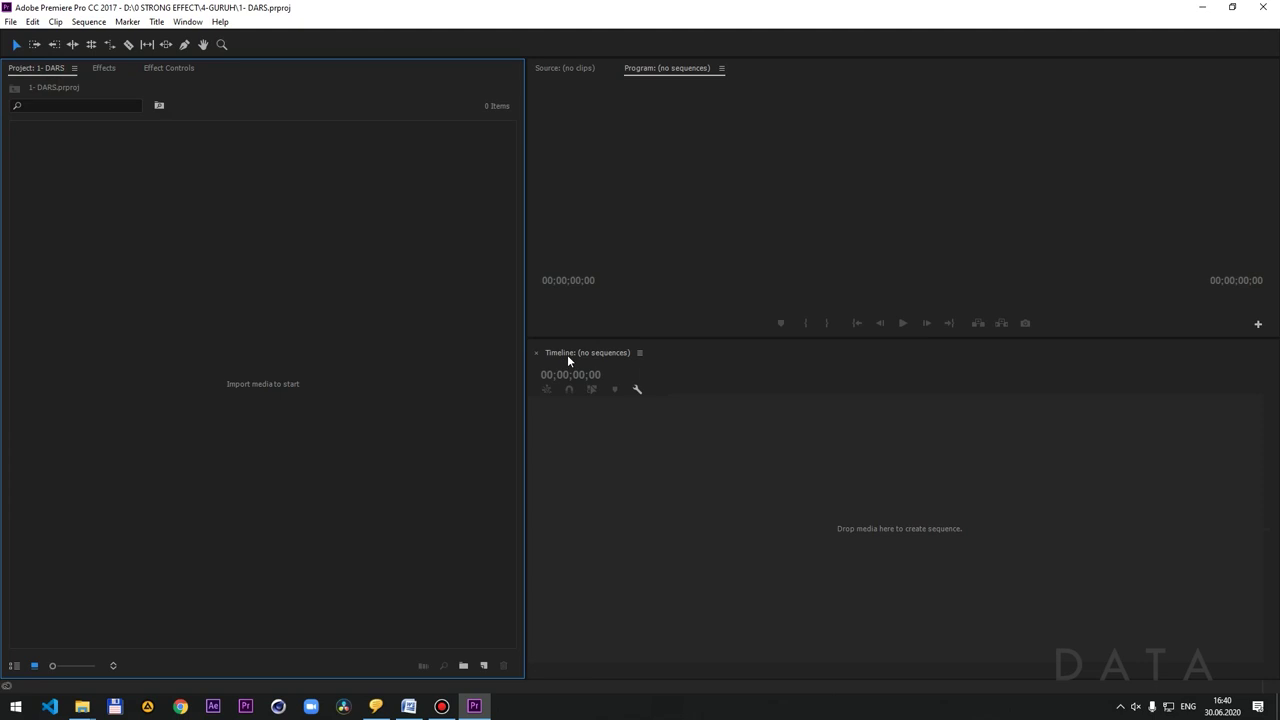
mouse_move(567, 354)
left_mouse_down()
mouse_move(531, 375)
mouse_move(361, 275)
left_mouse_up()
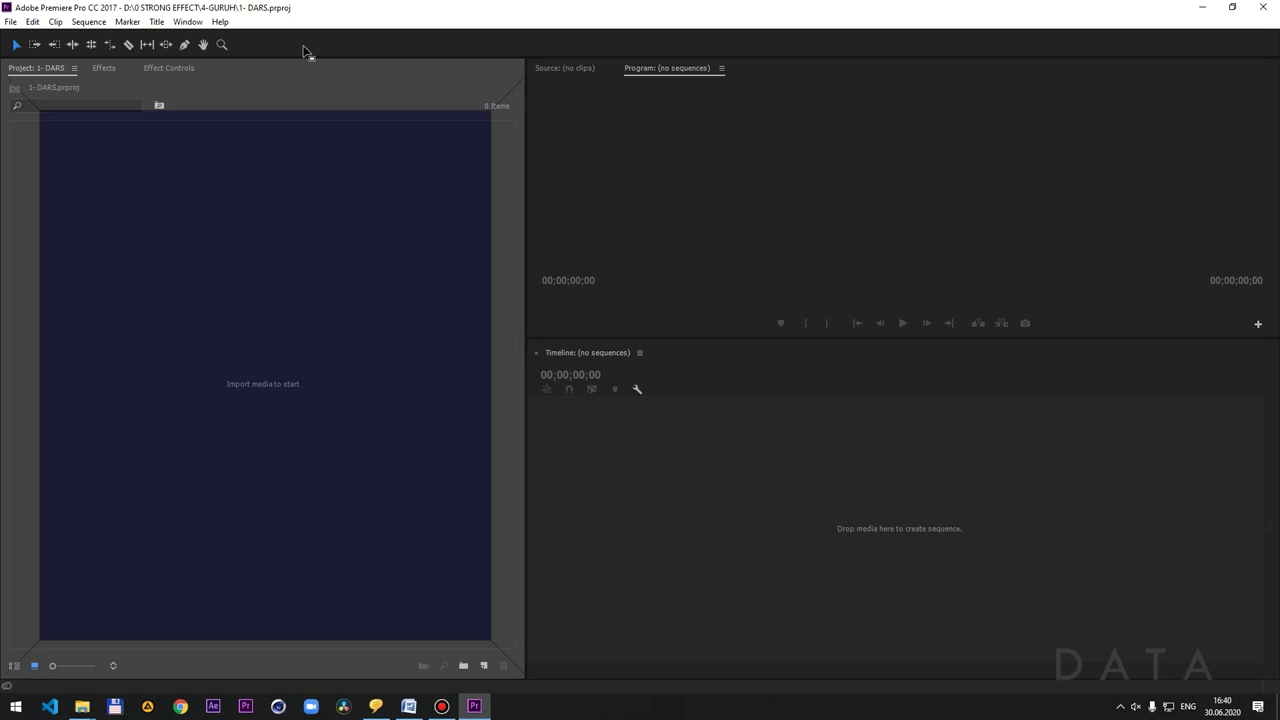
mouse_move(361, 275)
left_mouse_down()
mouse_move(66, 122)
mouse_move(156, 241)
mouse_move(505, 288)
mouse_move(31, 468)
left_mouse_up()
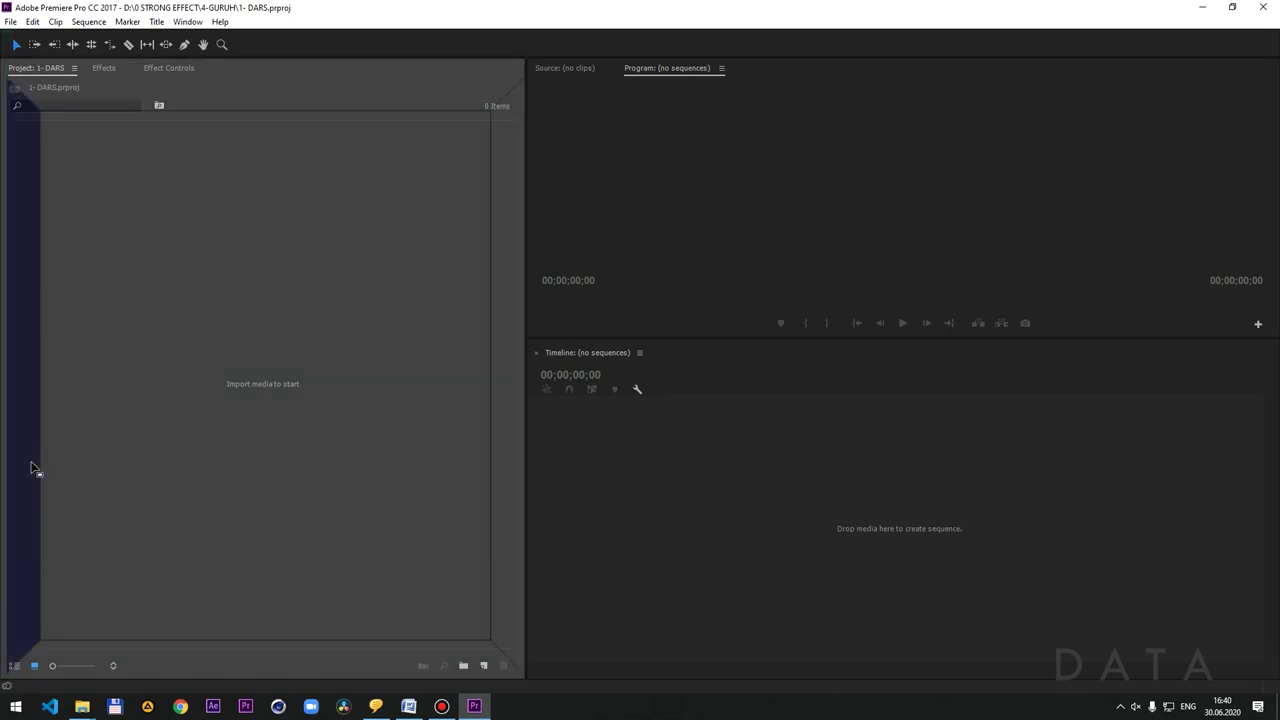
mouse_move(31, 468)
left_mouse_down()
mouse_move(278, 78)
mouse_move(5, 285)
left_mouse_up()
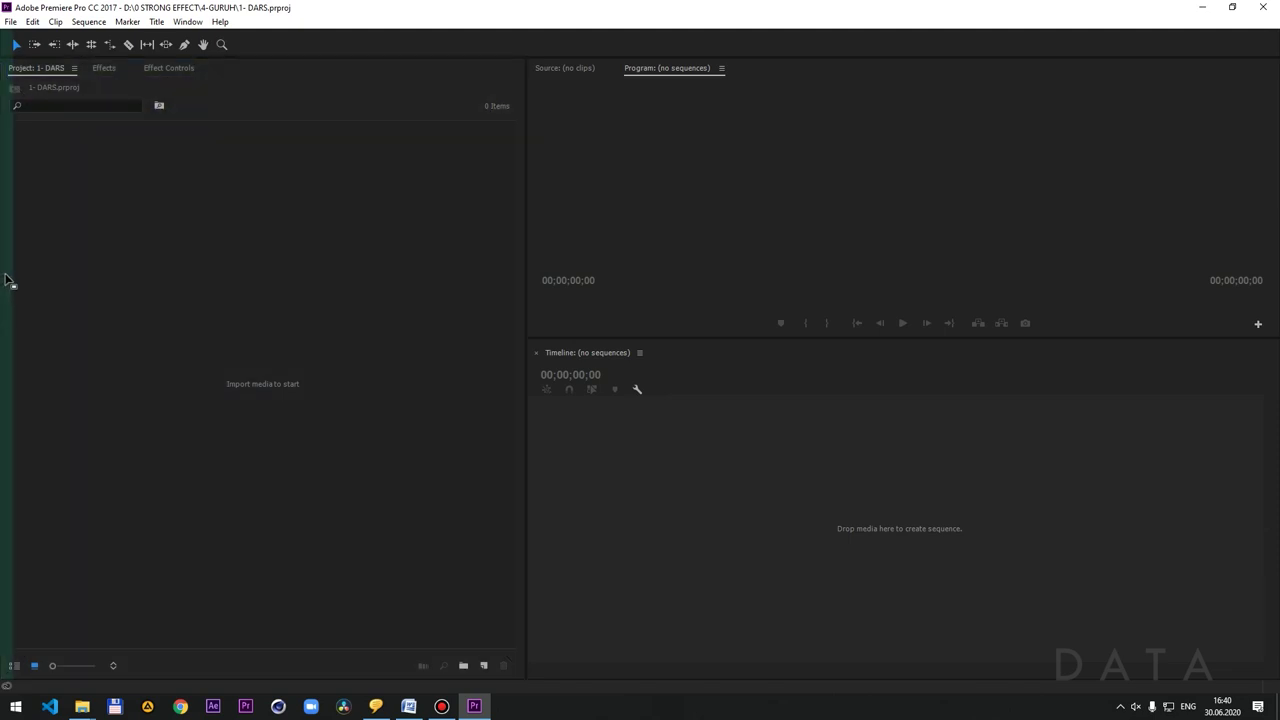
mouse_move(5, 285)
left_mouse_down()
mouse_move(225, 147)
mouse_move(174, 215)
mouse_move(300, 666)
left_mouse_up()
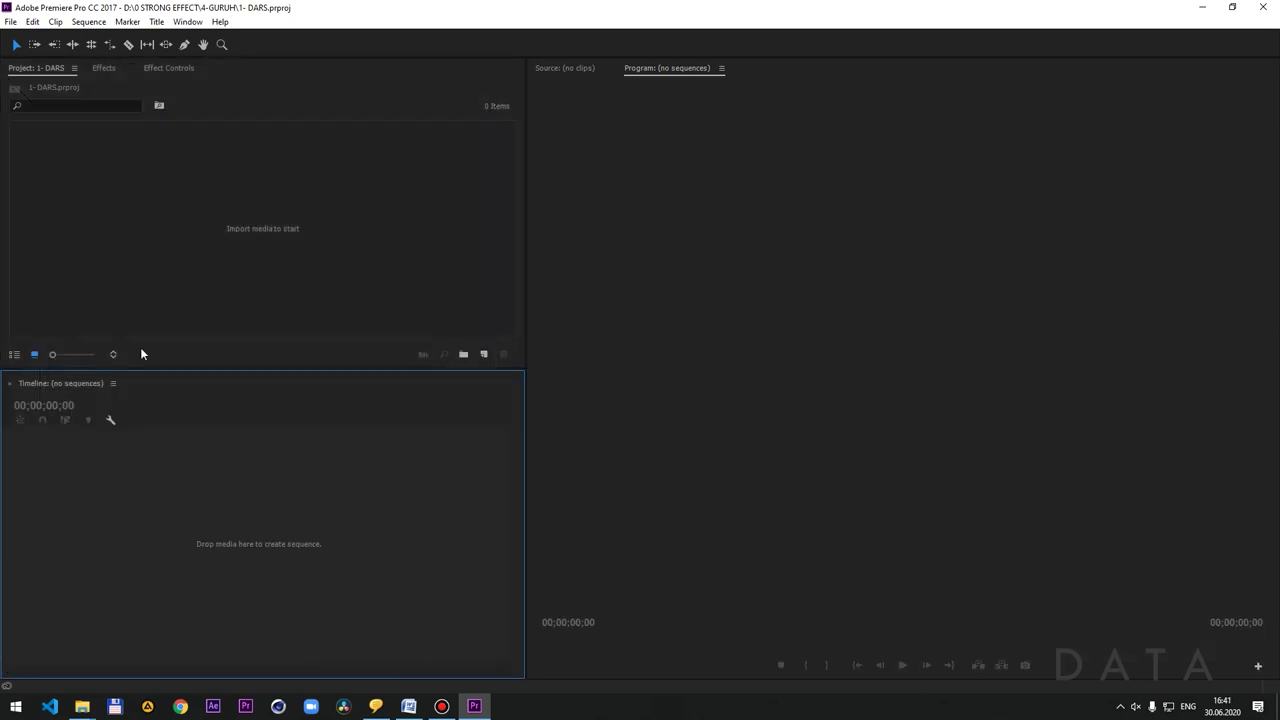
- Dock the Timeline across the full bottom width and make it shorter
left_click_drag(25, 392, 1256, 360)
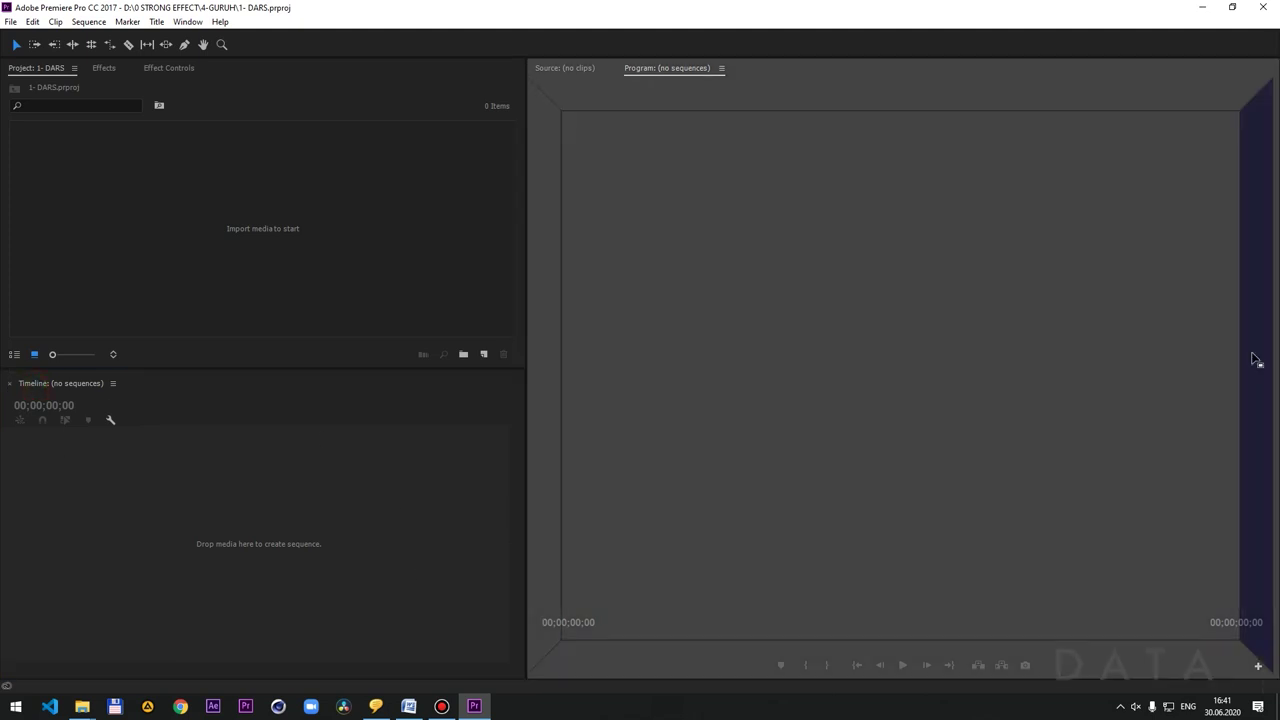
left_click_drag(1256, 360, 1257, 361)
mouse_move(945, 73)
left_mouse_down()
mouse_move(496, 41)
mouse_move(456, 655)
left_mouse_up()
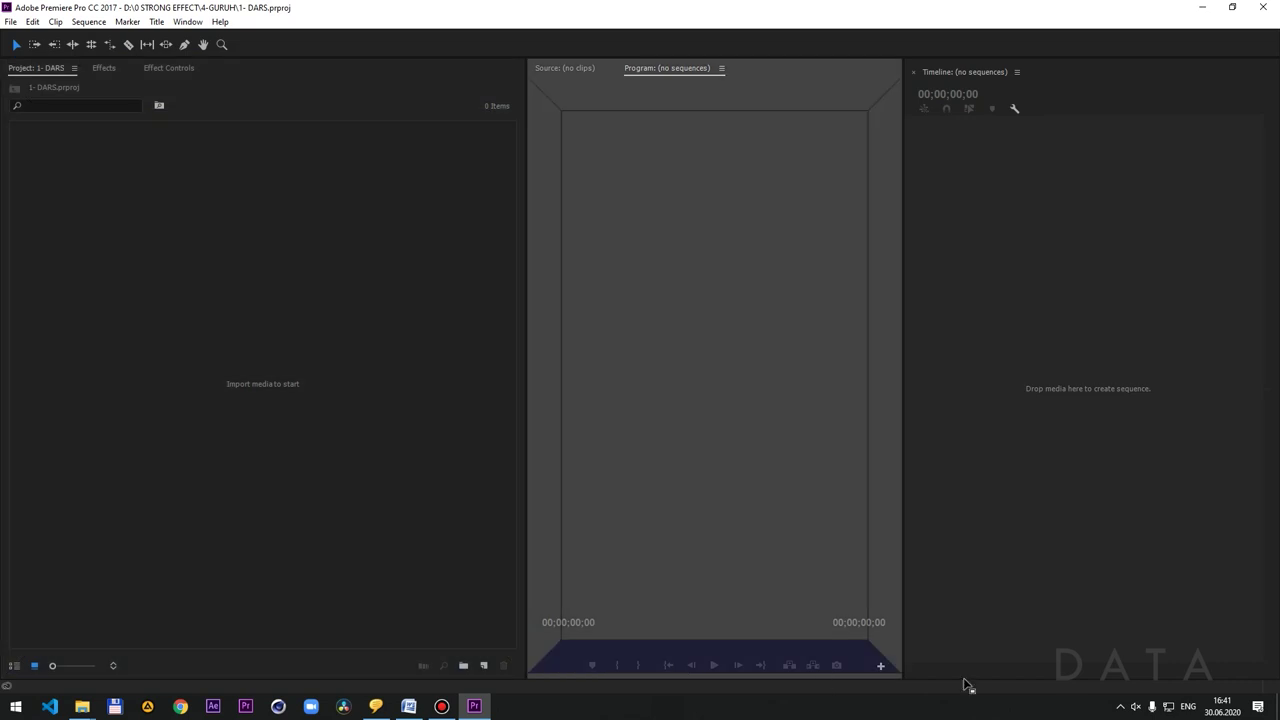
mouse_move(456, 655)
left_mouse_down()
mouse_move(731, 670)
mouse_move(362, 606)
mouse_move(426, 655)
left_mouse_up()
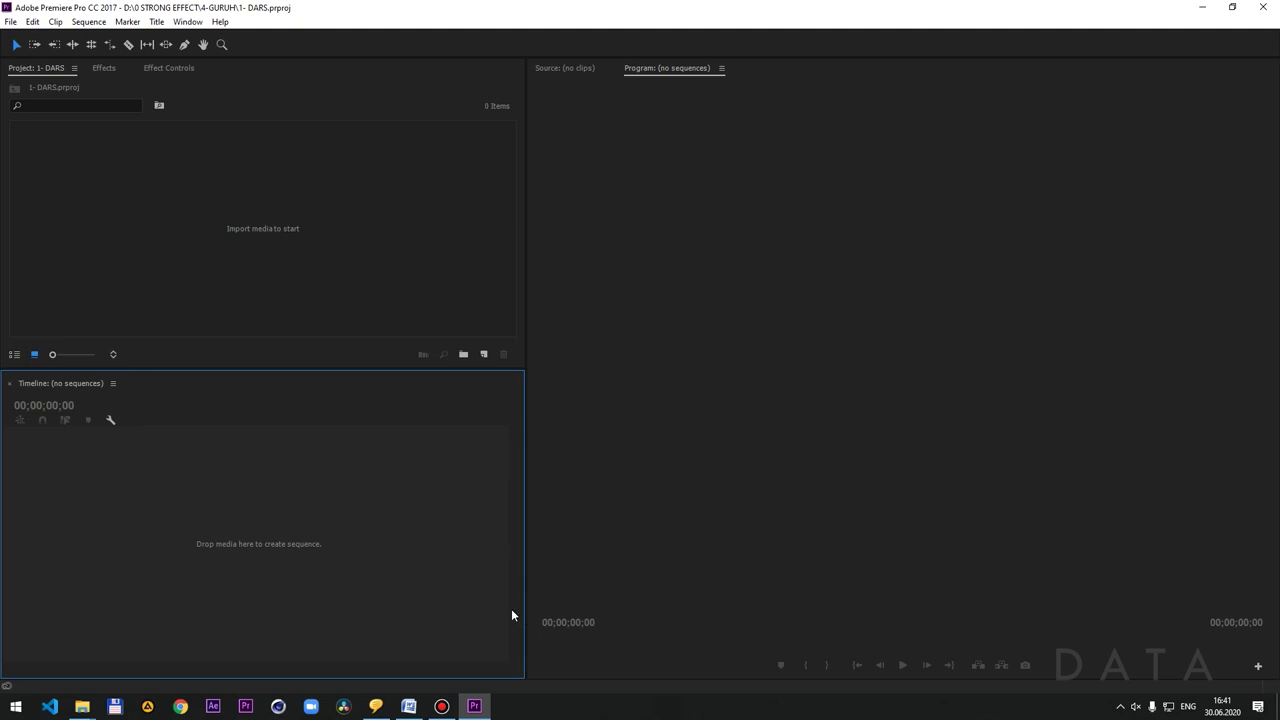
mouse_move(77, 382)
left_mouse_down()
mouse_move(598, 694)
mouse_move(597, 682)
left_mouse_up()
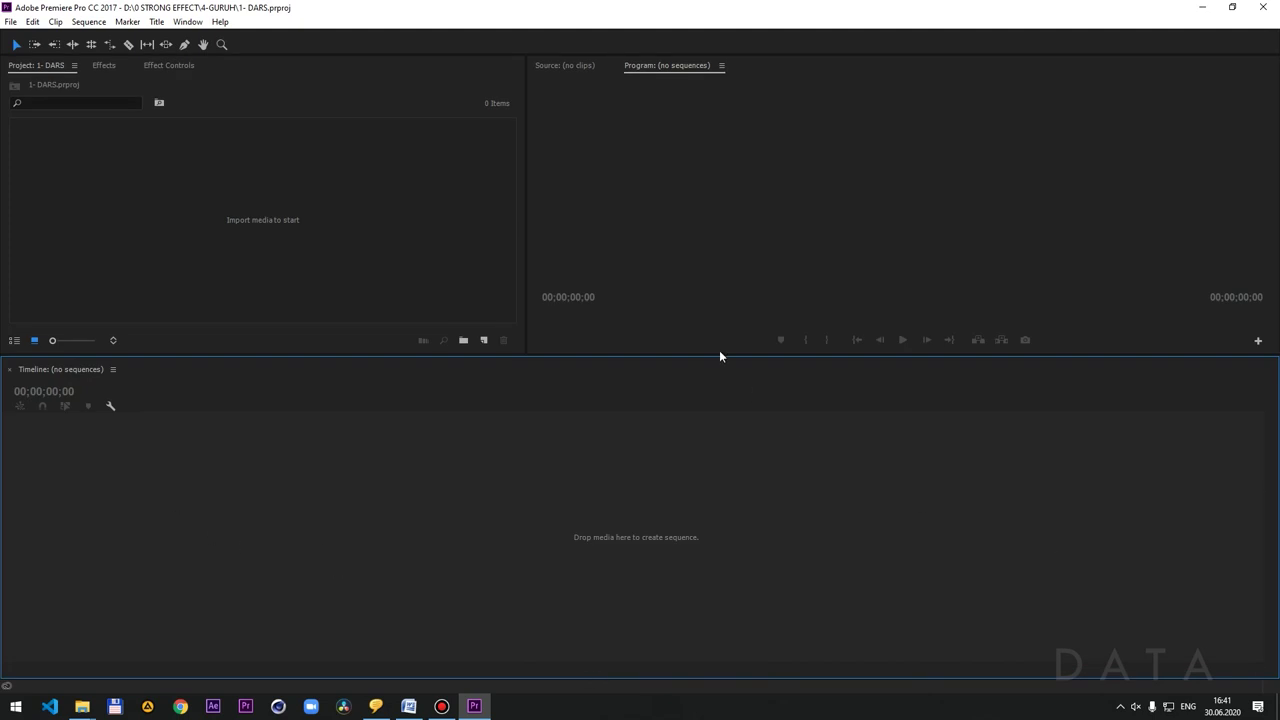
left_click_drag(720, 354, 728, 536)
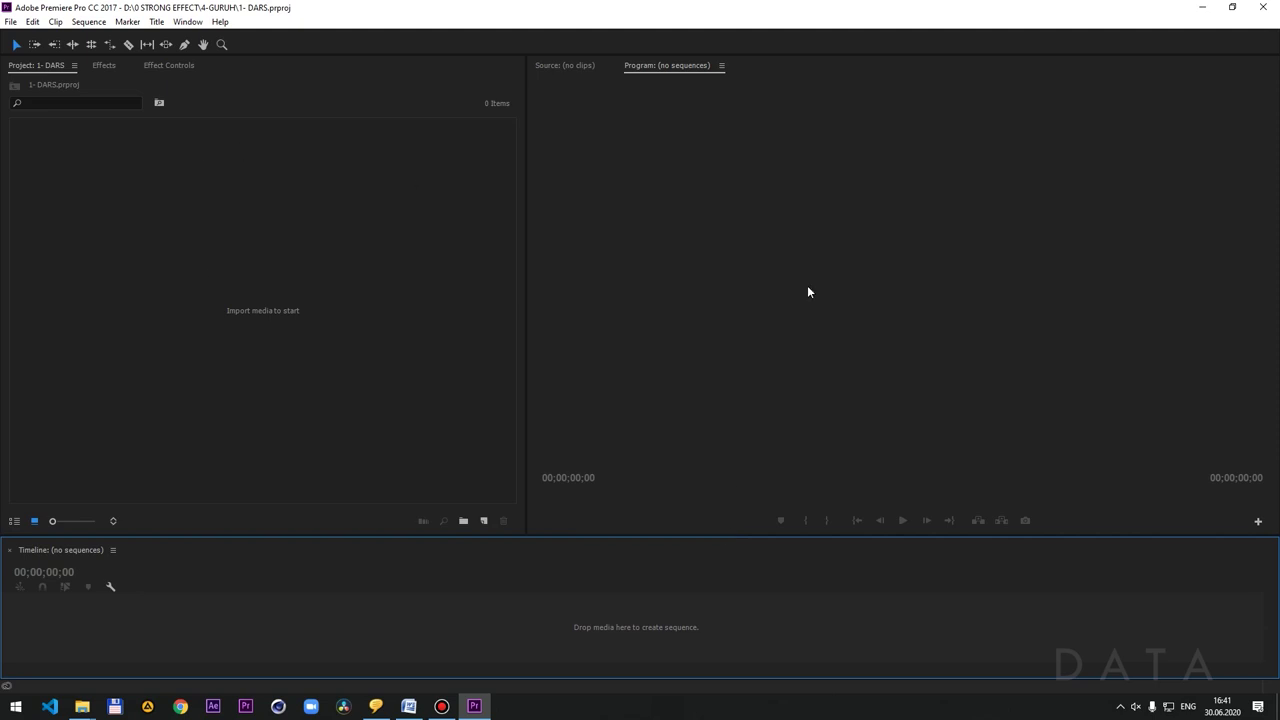
- Dock the Source monitor to the right of the Program monitor and widen the Program monitor
left_click(165, 66)
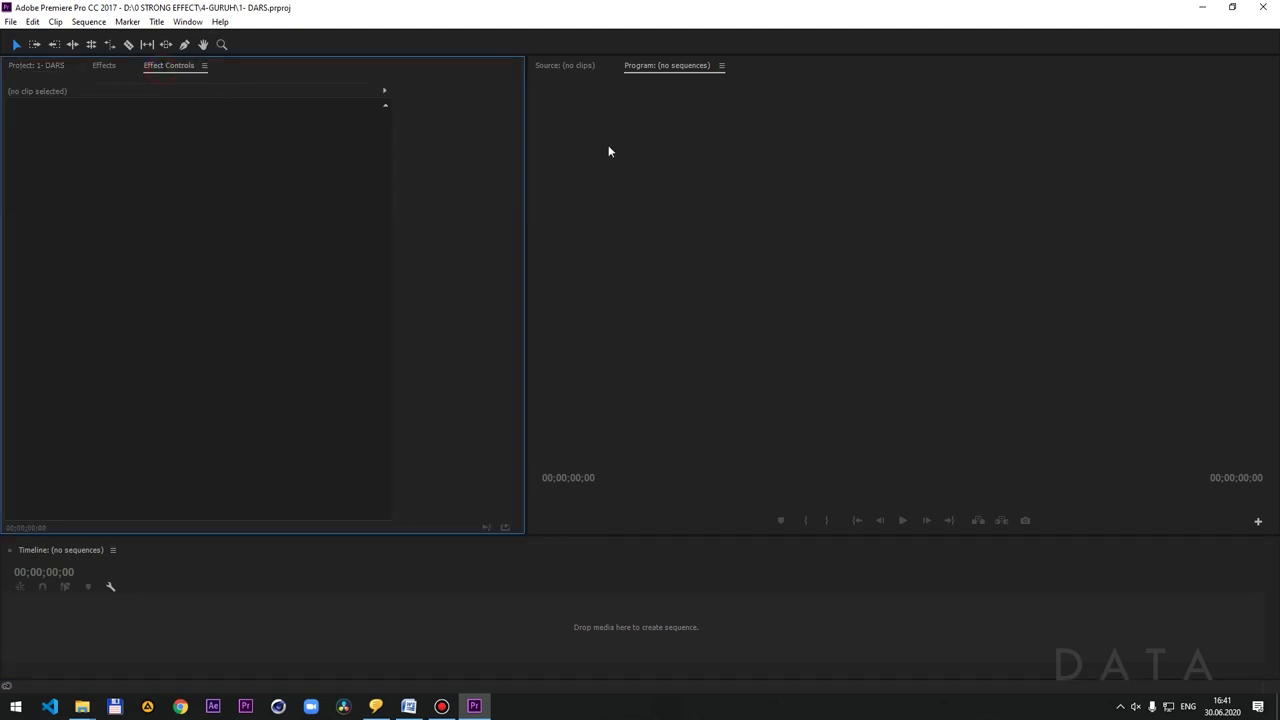
left_click(581, 65)
left_click_drag(563, 70, 1258, 278)
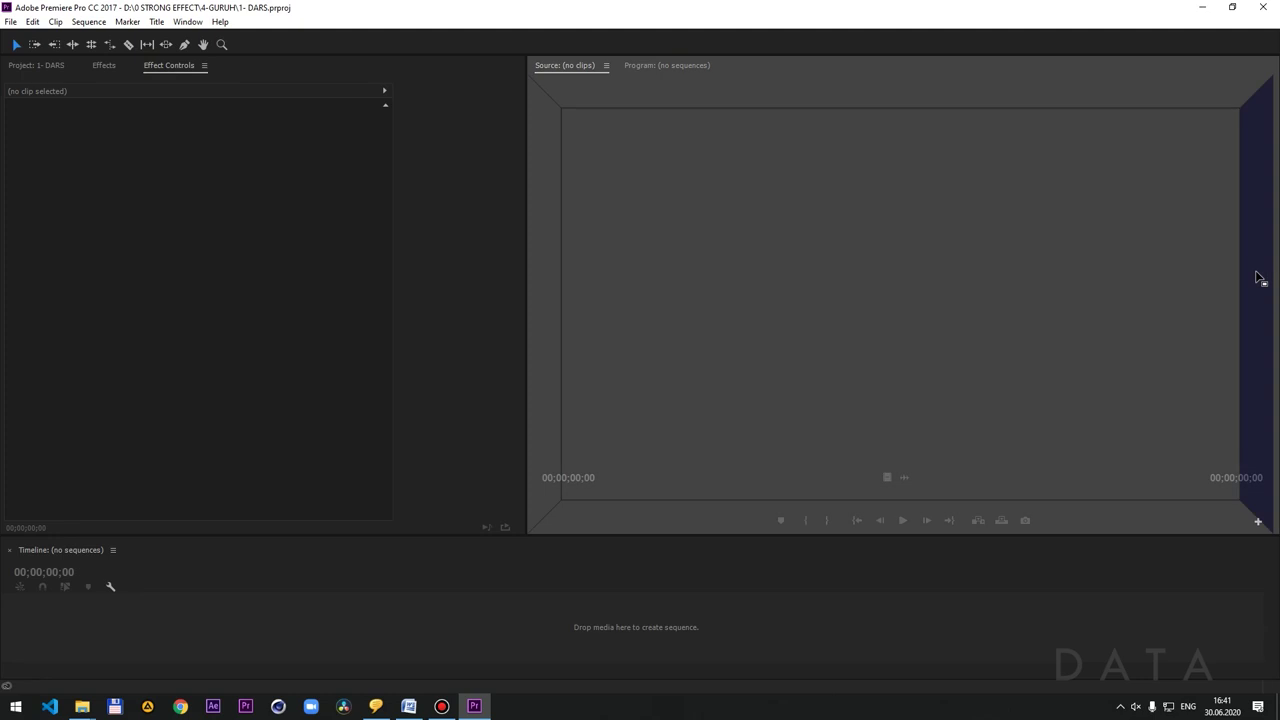
left_click_drag(1258, 278, 1258, 278)
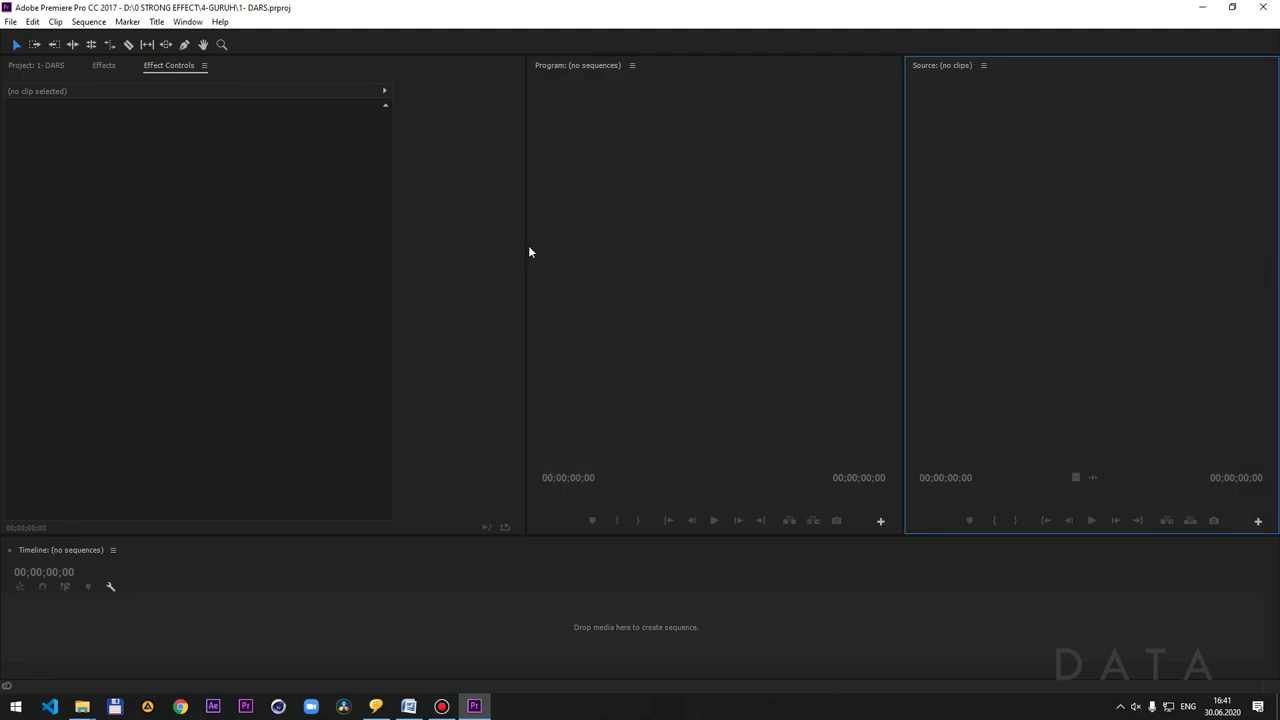
left_click_drag(527, 247, 343, 250)
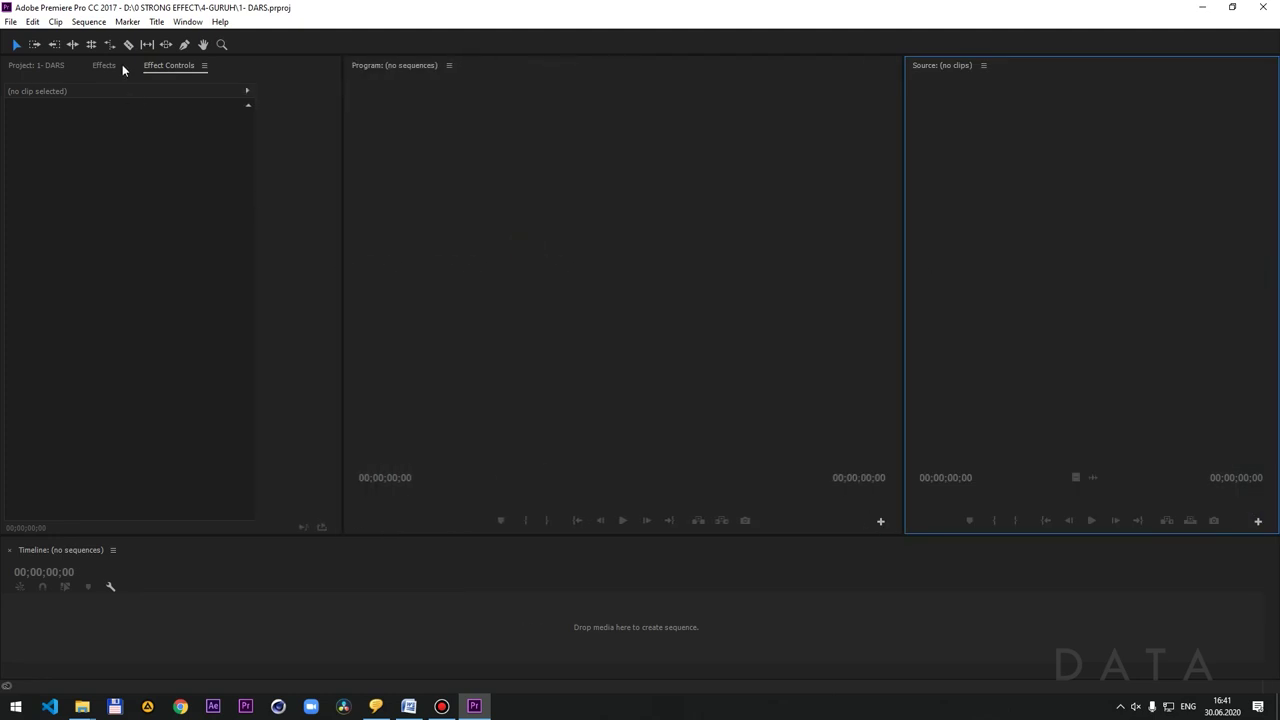
- Group Effect Controls as a tab beside Source, show the Project bin, and make the Timeline taller
mouse_move(171, 67)
left_mouse_down()
mouse_move(943, 73)
mouse_move(1021, 97)
left_mouse_up()
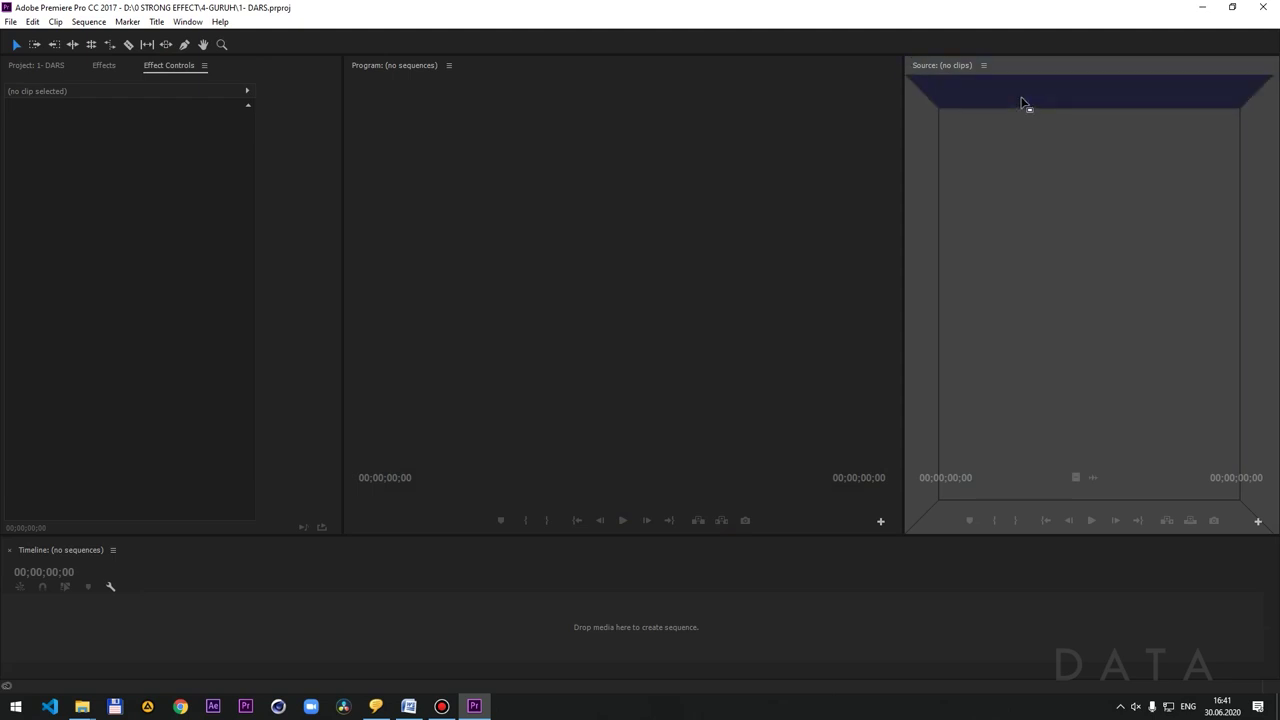
left_click_drag(1021, 99, 1020, 101)
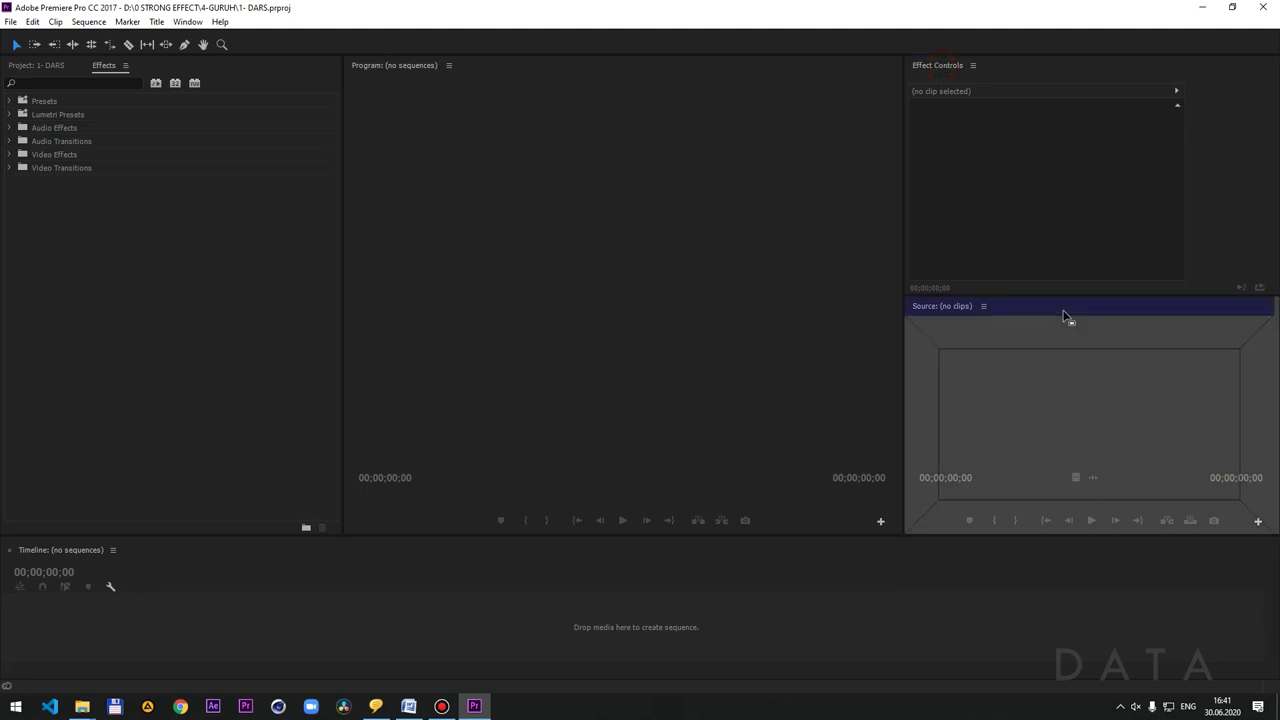
mouse_move(960, 80)
left_mouse_down()
mouse_move(1057, 314)
mouse_move(987, 75)
mouse_move(1114, 66)
left_mouse_up()
left_click(1018, 64)
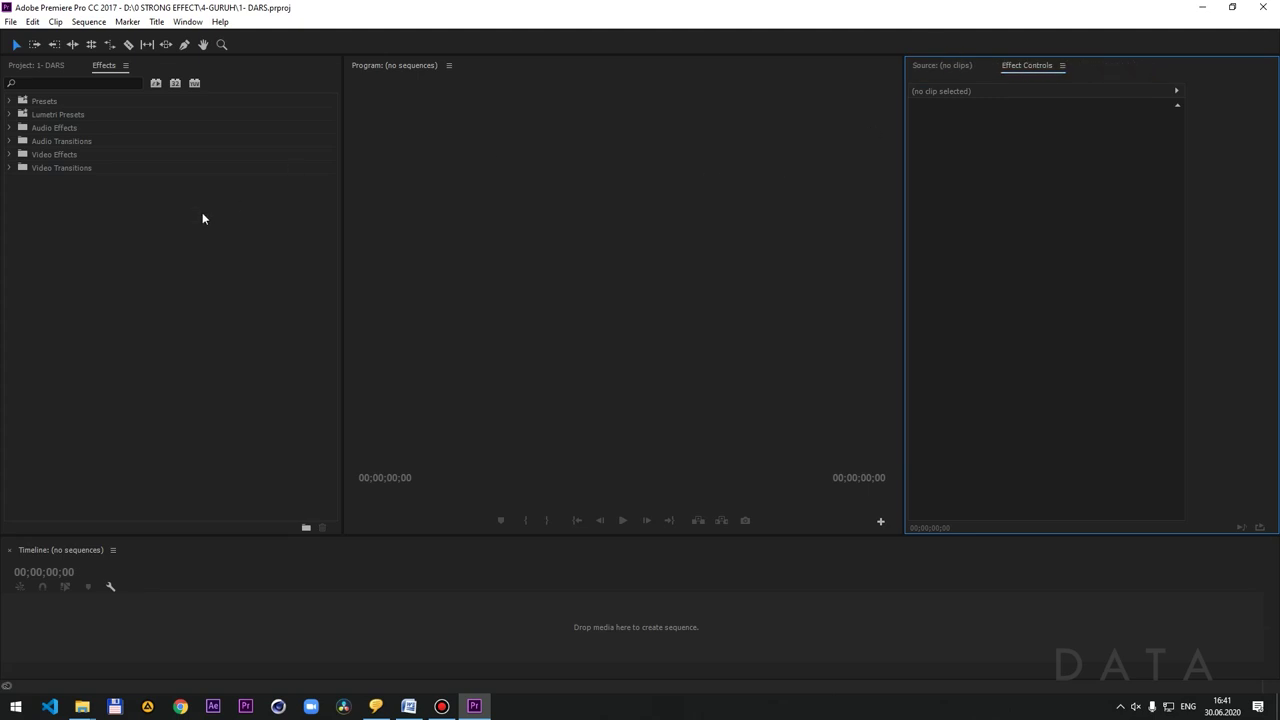
left_click(54, 66)
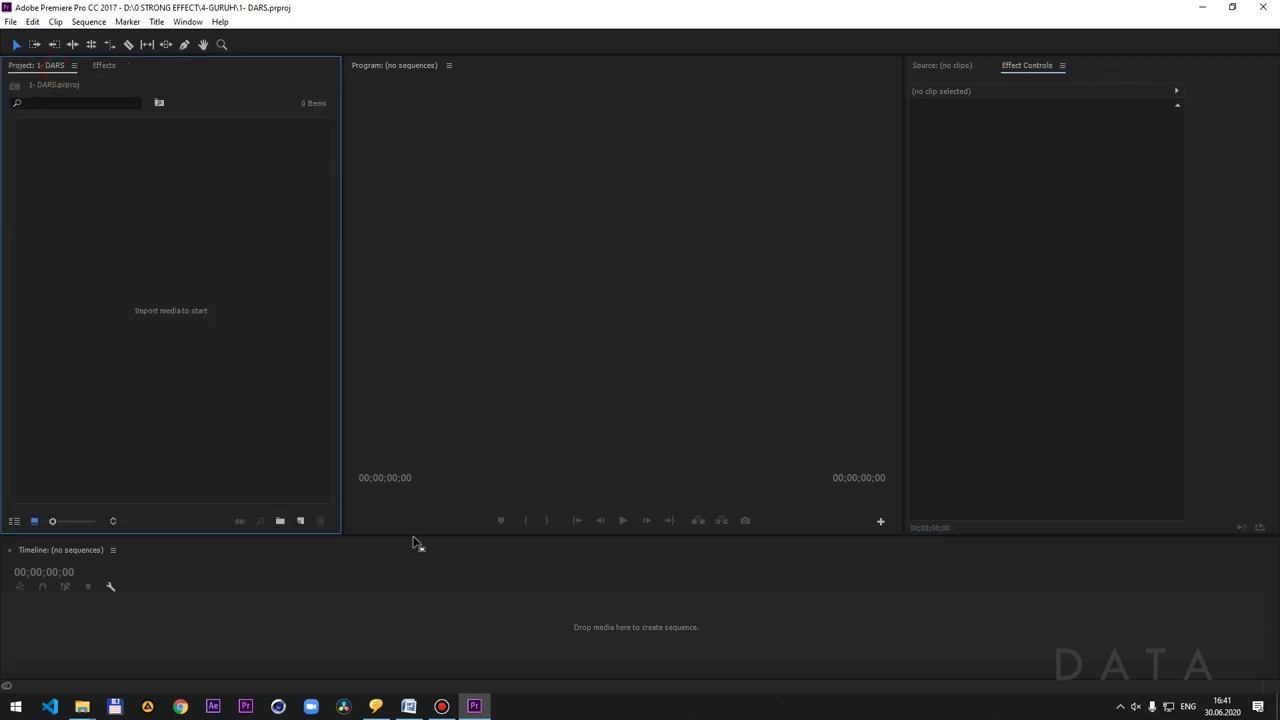
mouse_move(414, 535)
left_mouse_down()
mouse_move(415, 487)
mouse_move(421, 503)
left_mouse_up()
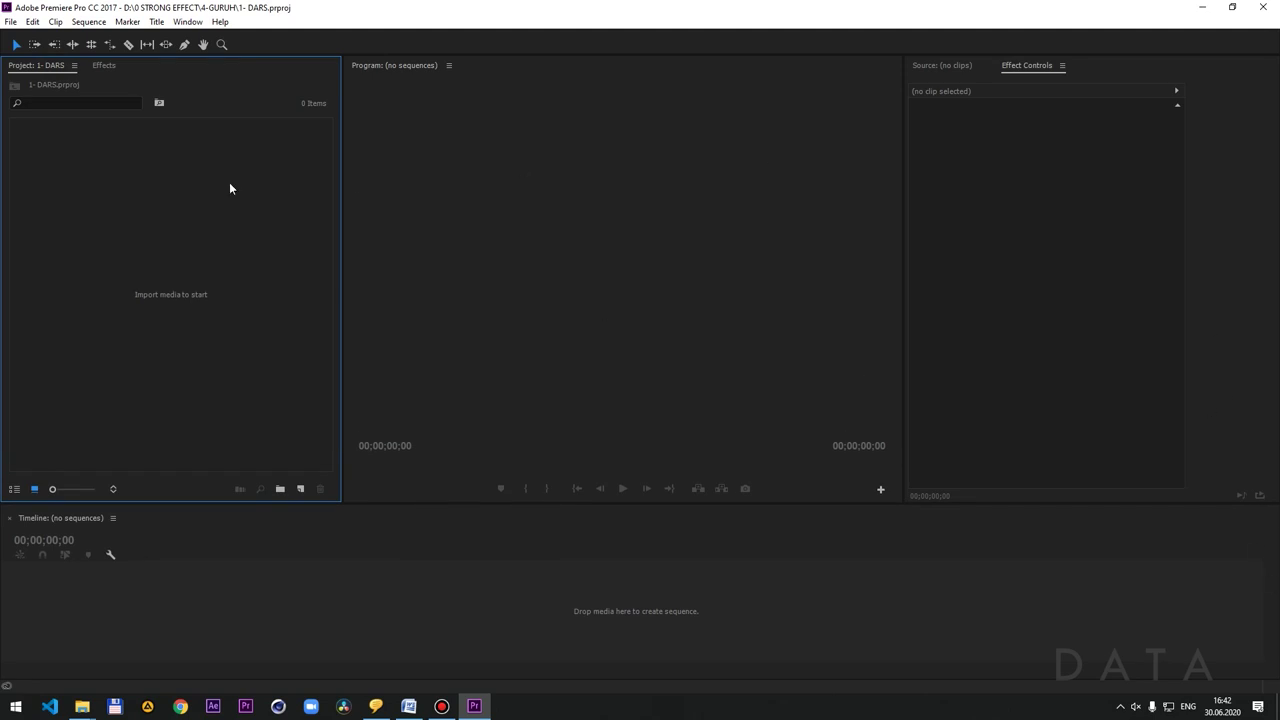
left_click(203, 24)
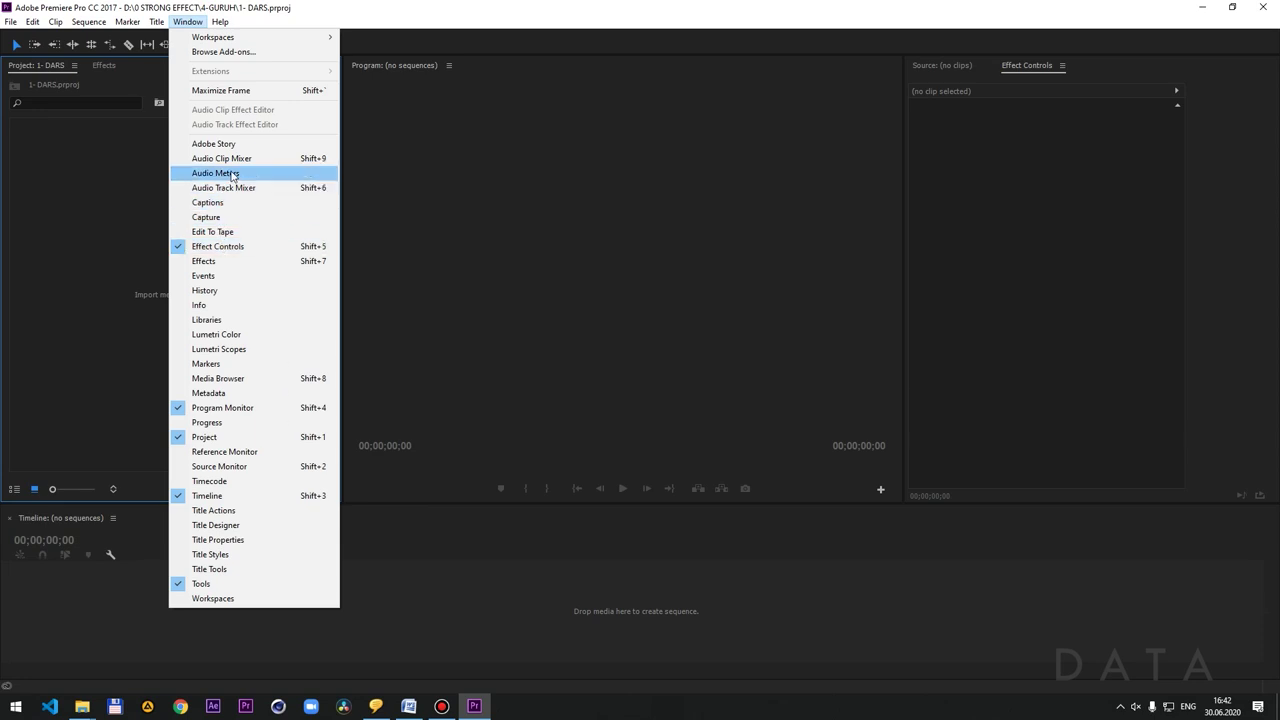
- Dock the Audio Meters panel along the right edge and narrow it
left_click(298, 175)
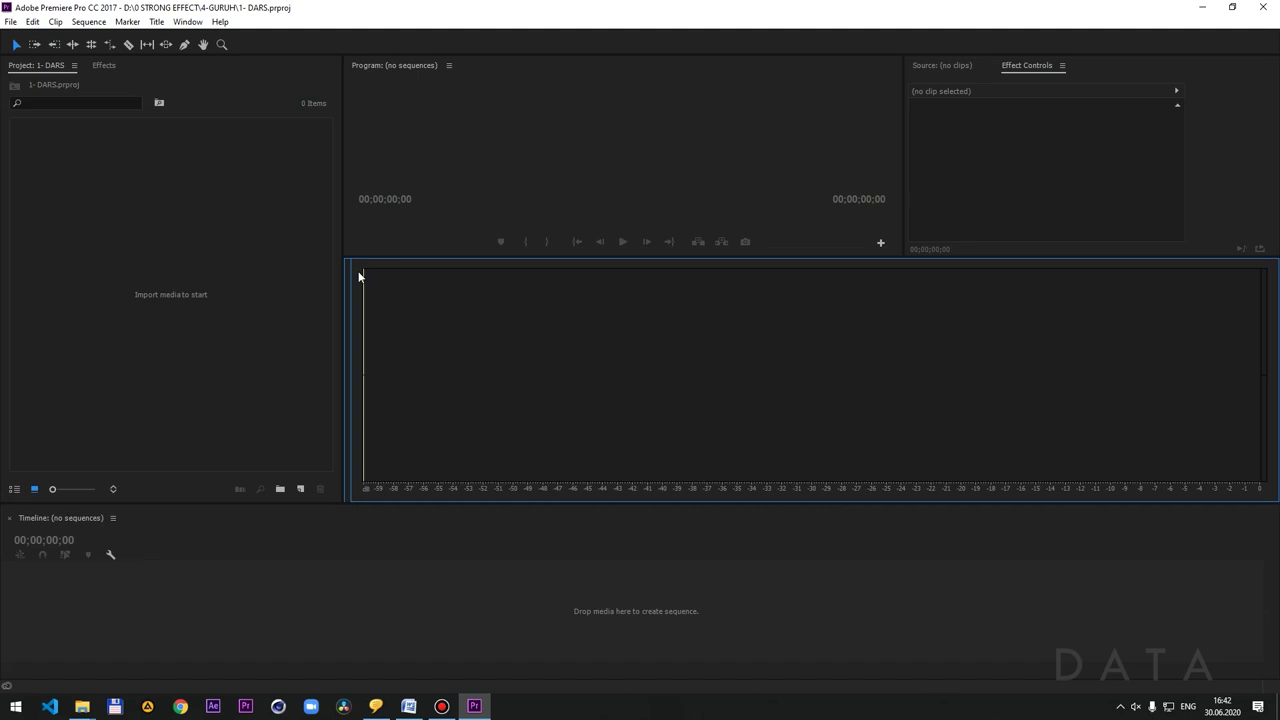
left_click_drag(350, 272, 1274, 355)
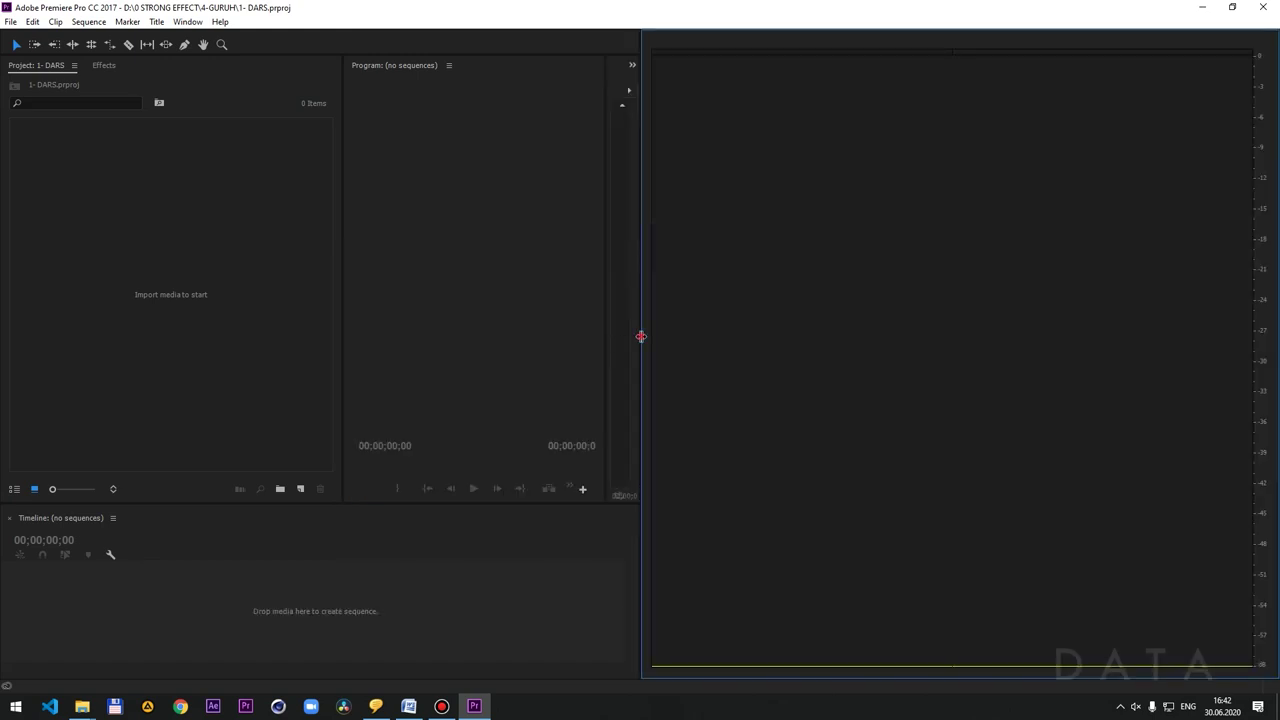
left_click_drag(641, 336, 1227, 342)
left_click(756, 316)
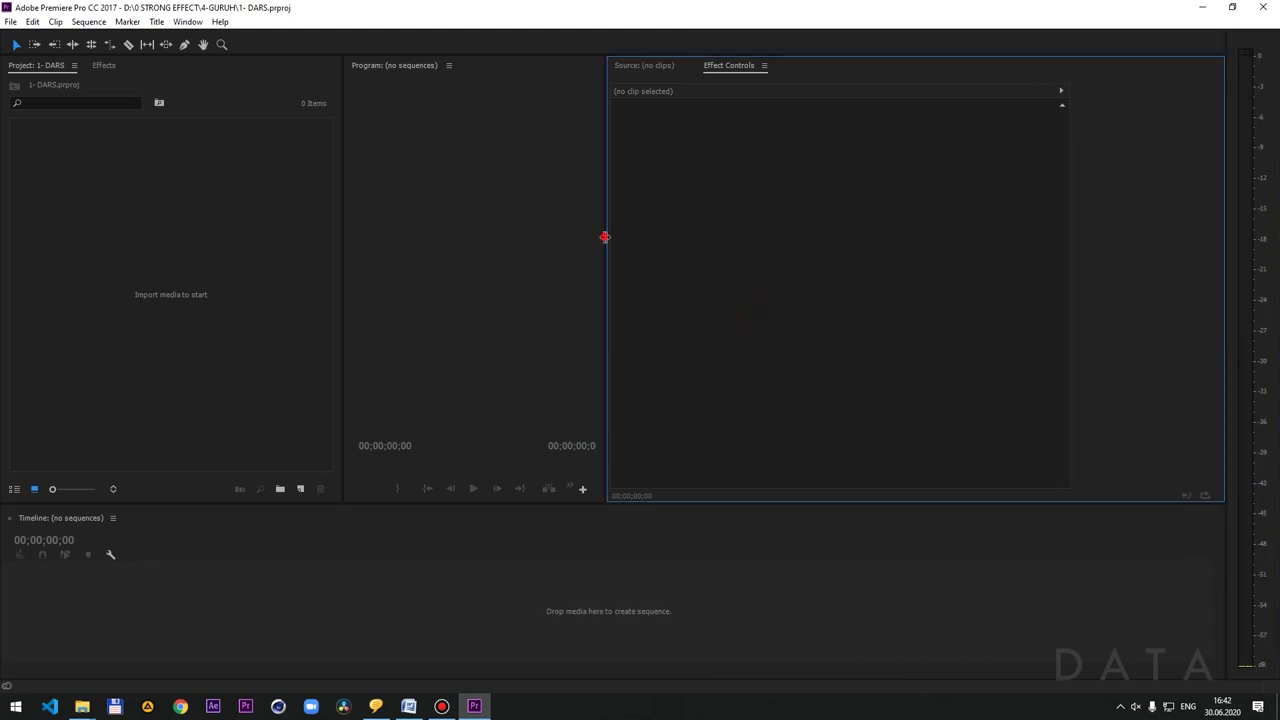
- Widen the Program monitor, narrow the Project panel, and raise the boundary above the Timeline
left_click_drag(604, 237, 772, 240)
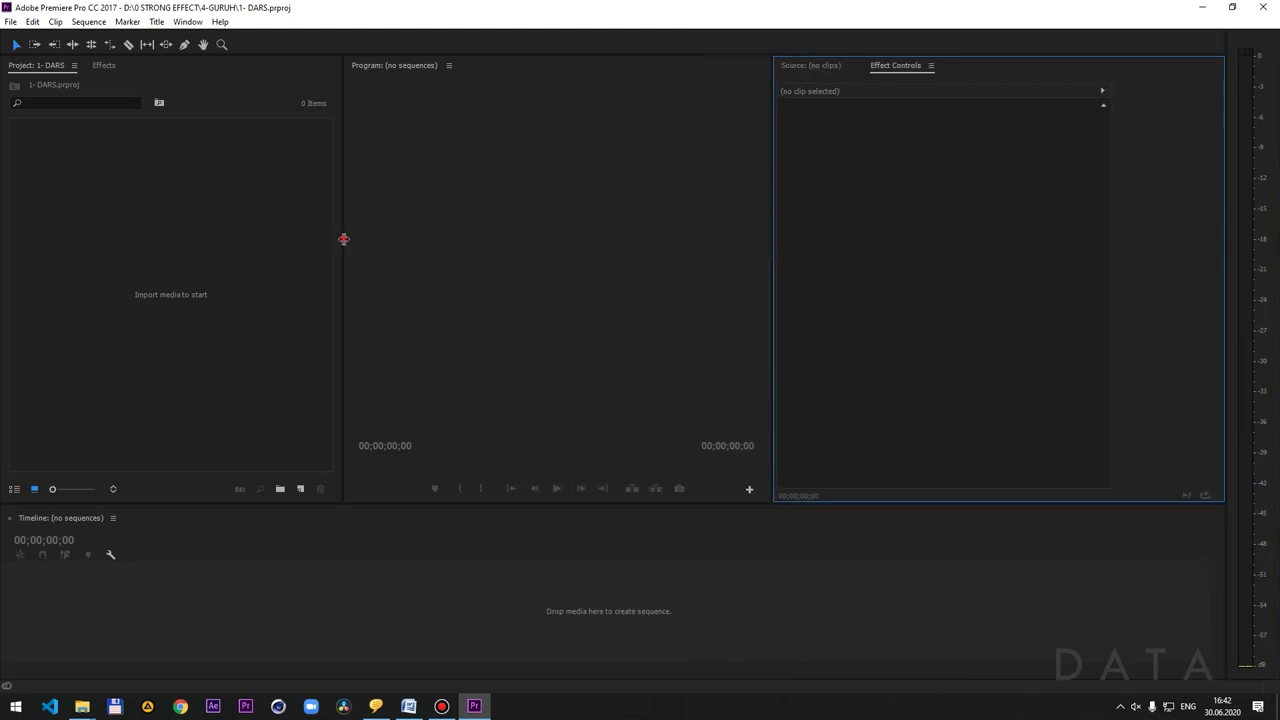
left_click_drag(343, 239, 279, 243)
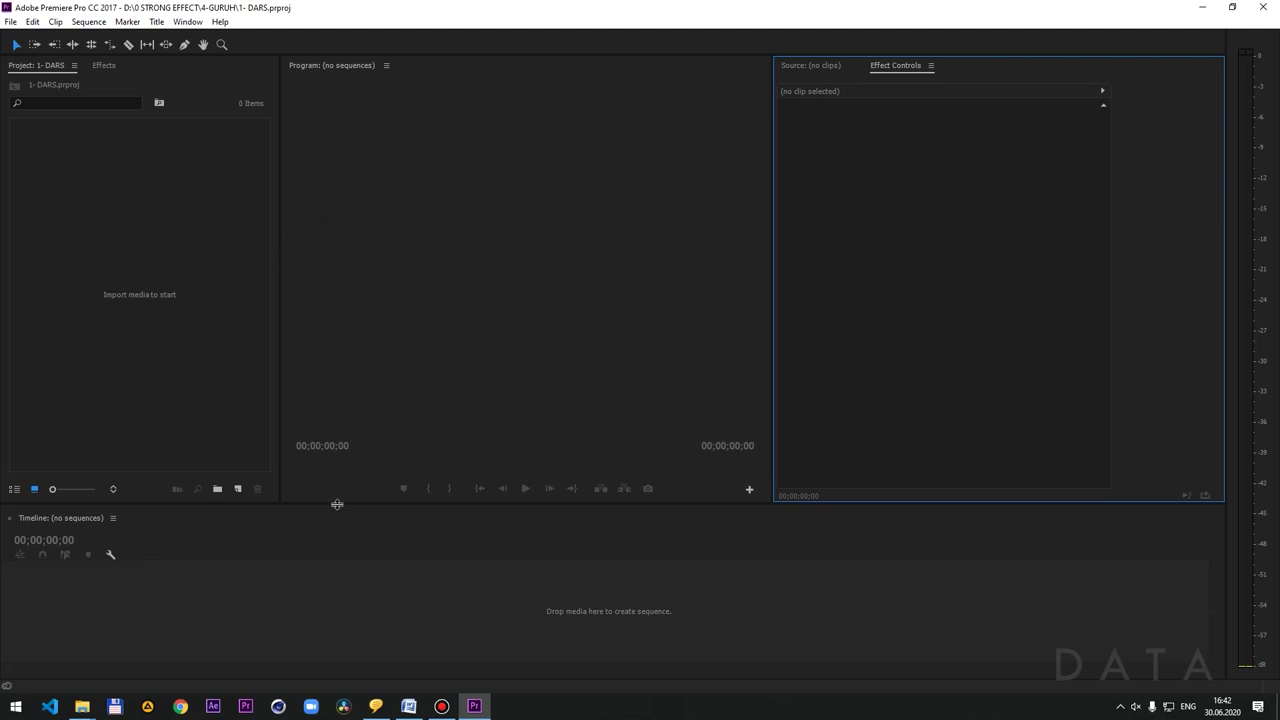
left_click_drag(337, 504, 337, 478)
left_click(691, 303)
left_click(683, 573)
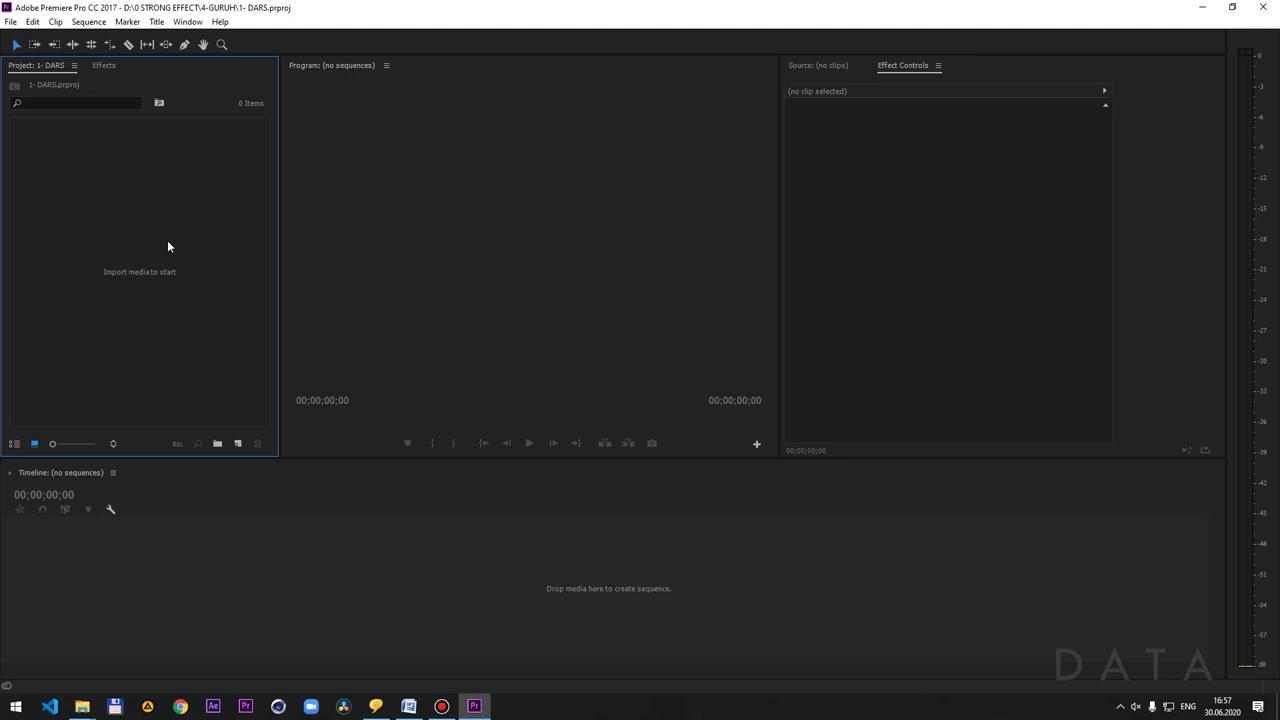
left_click(452, 283)
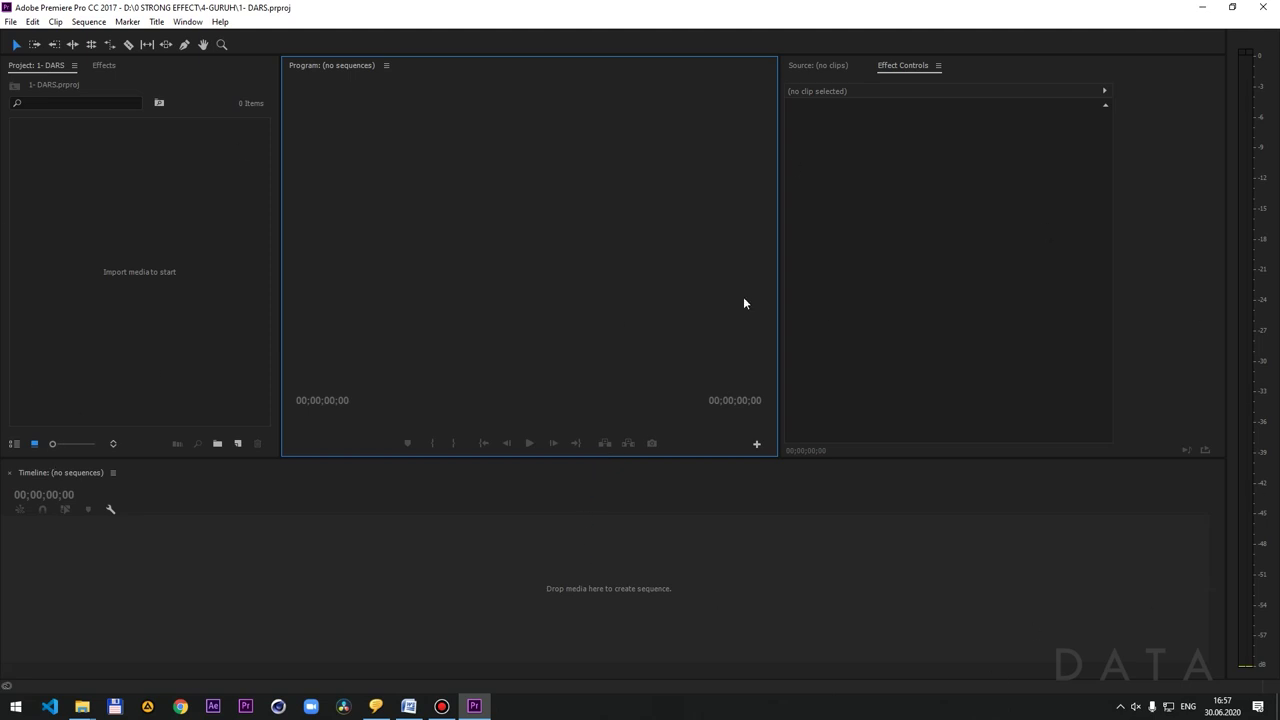
left_click(187, 22)
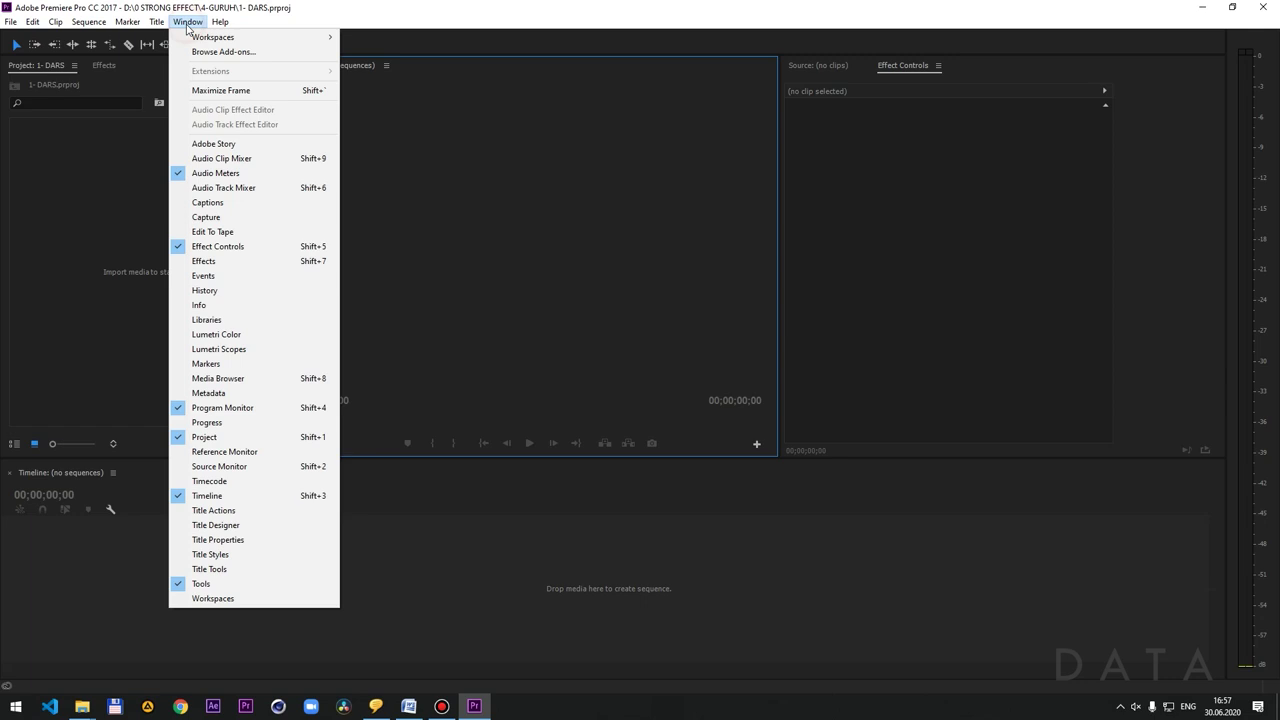
- Save the layout as a new workspace named STR FX, then switch to the All Panels workspace
mouse_move(215, 37)
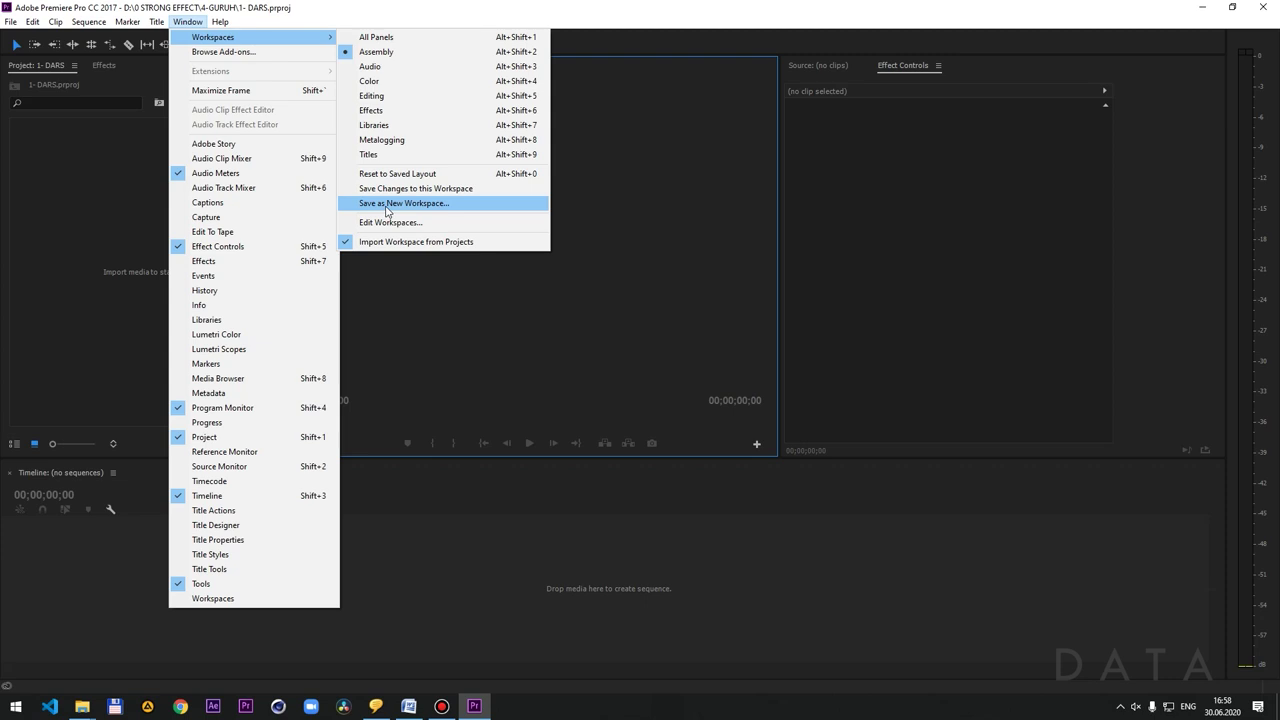
left_click(387, 205)
mouse_move(612, 317)
left_mouse_down()
mouse_move(366, 207)
mouse_move(379, 204)
left_mouse_up()
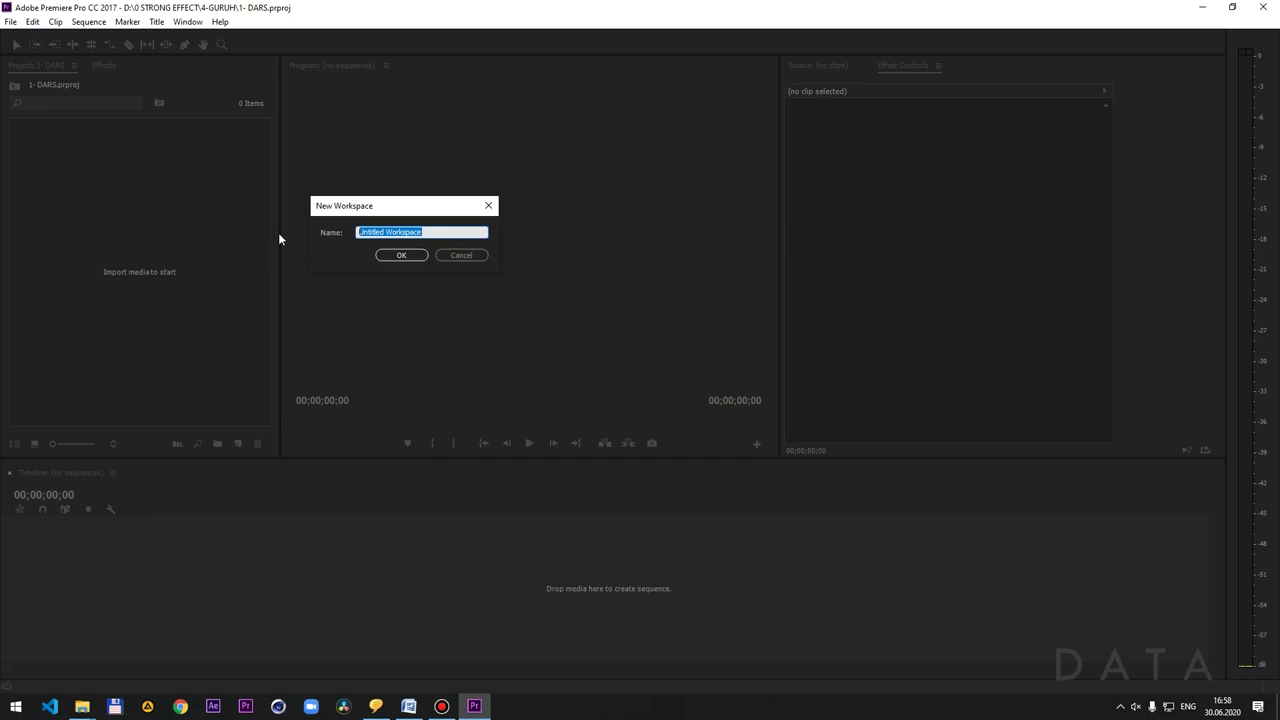
type("STR FX")
left_click(399, 256)
left_click(188, 21)
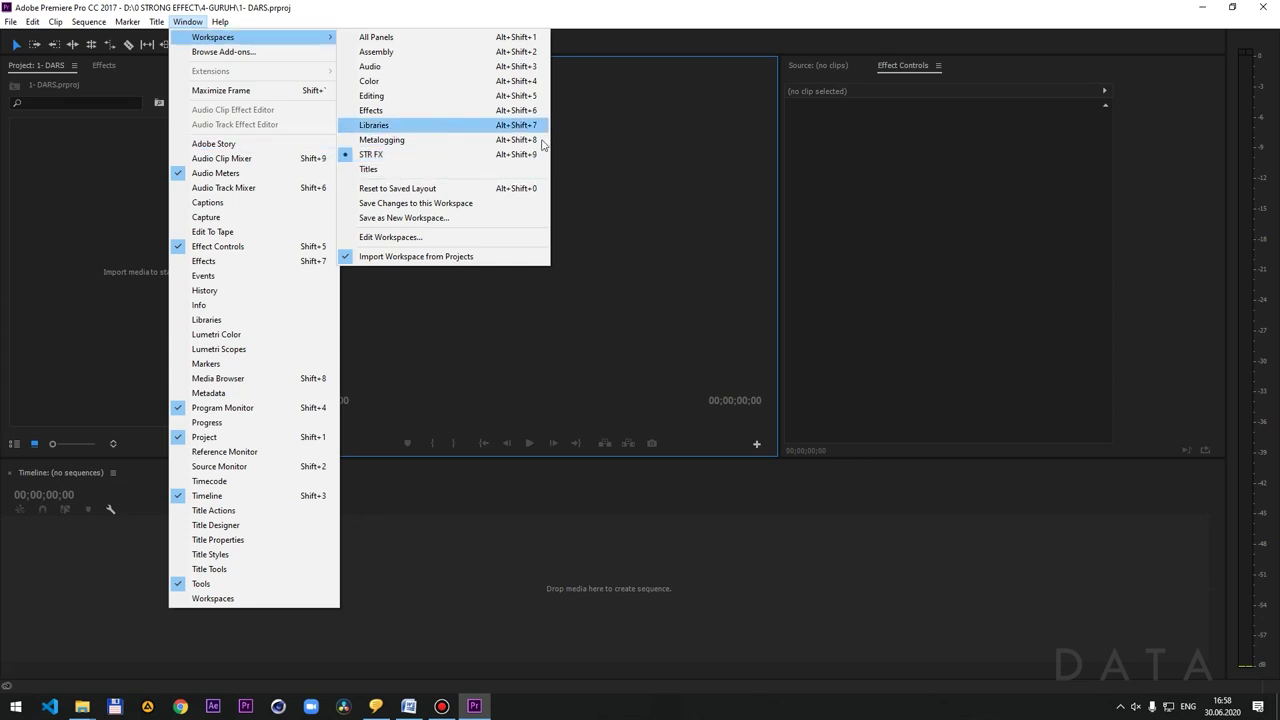
left_click(394, 37)
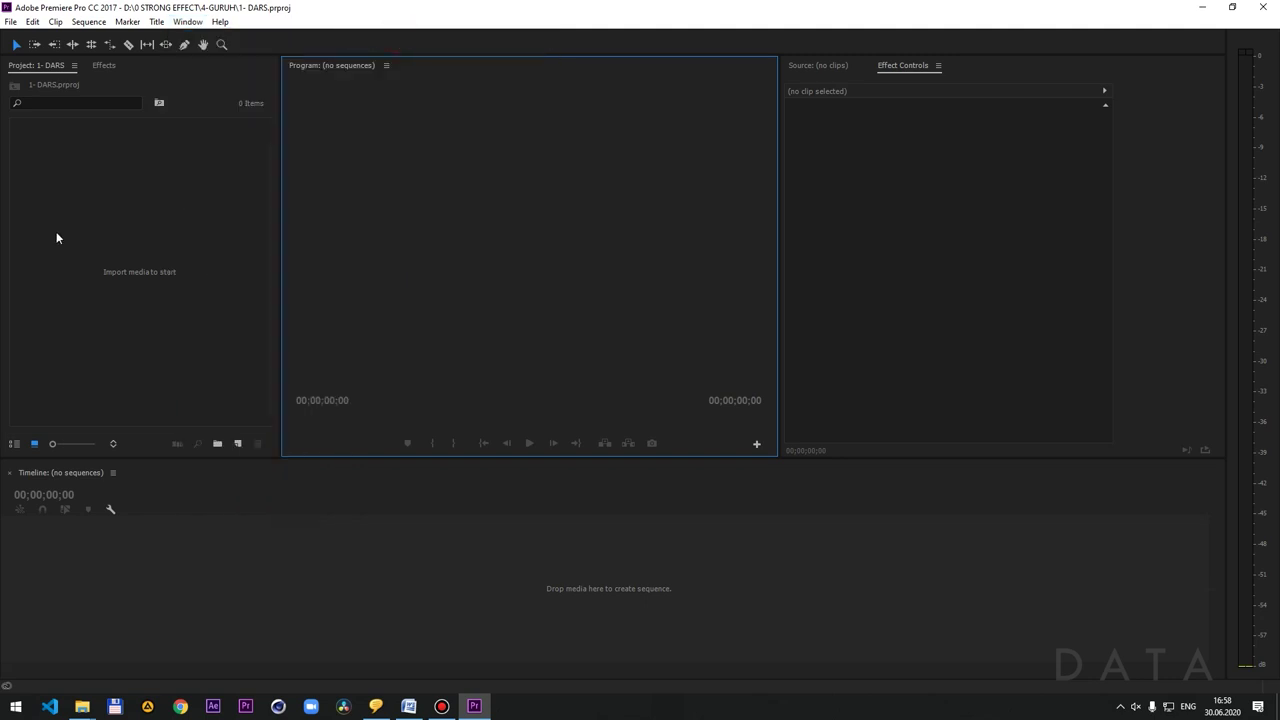
- Switch to the Assembly workspace, then to the Audio workspace
left_click(188, 22)
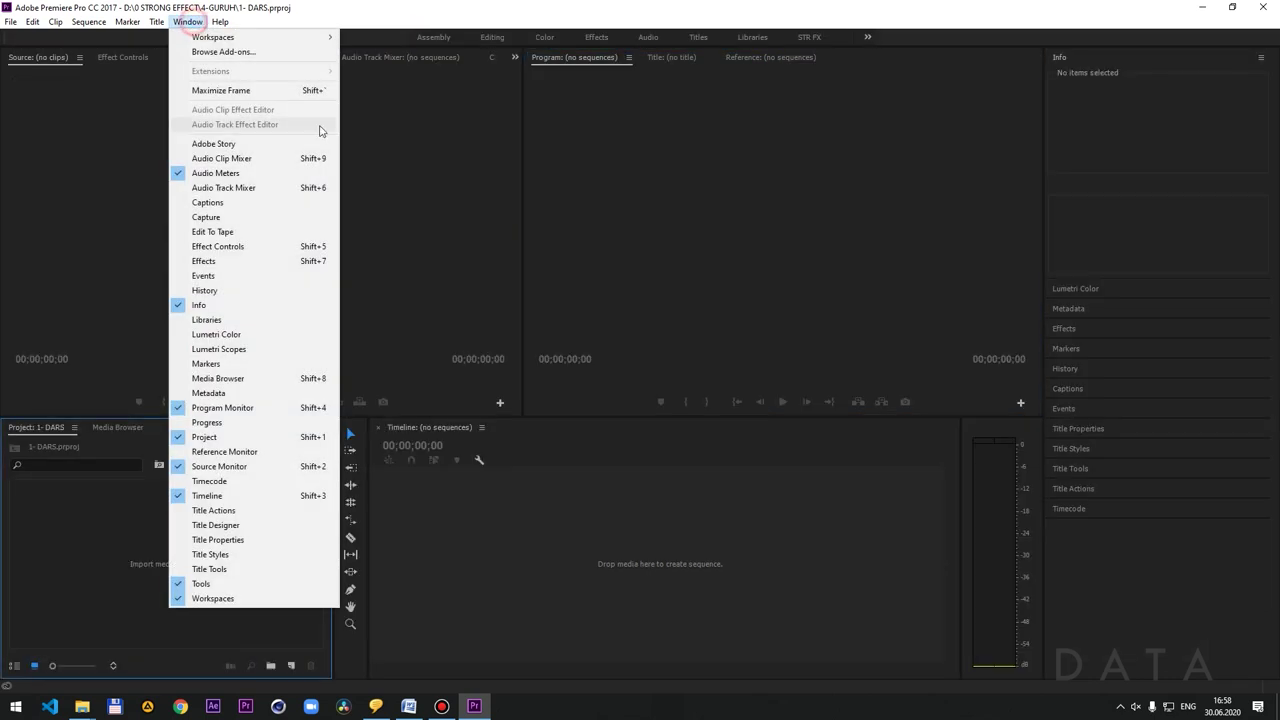
mouse_move(270, 37)
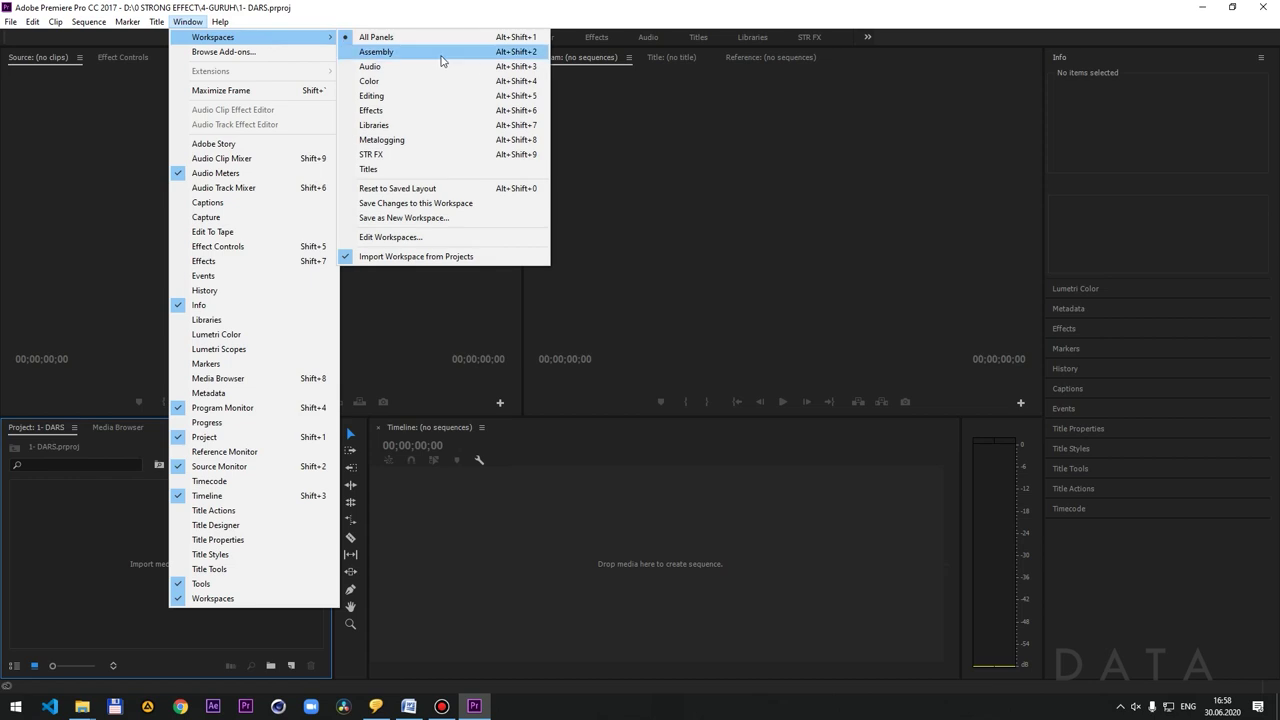
left_click(440, 52)
mouse_move(231, 38)
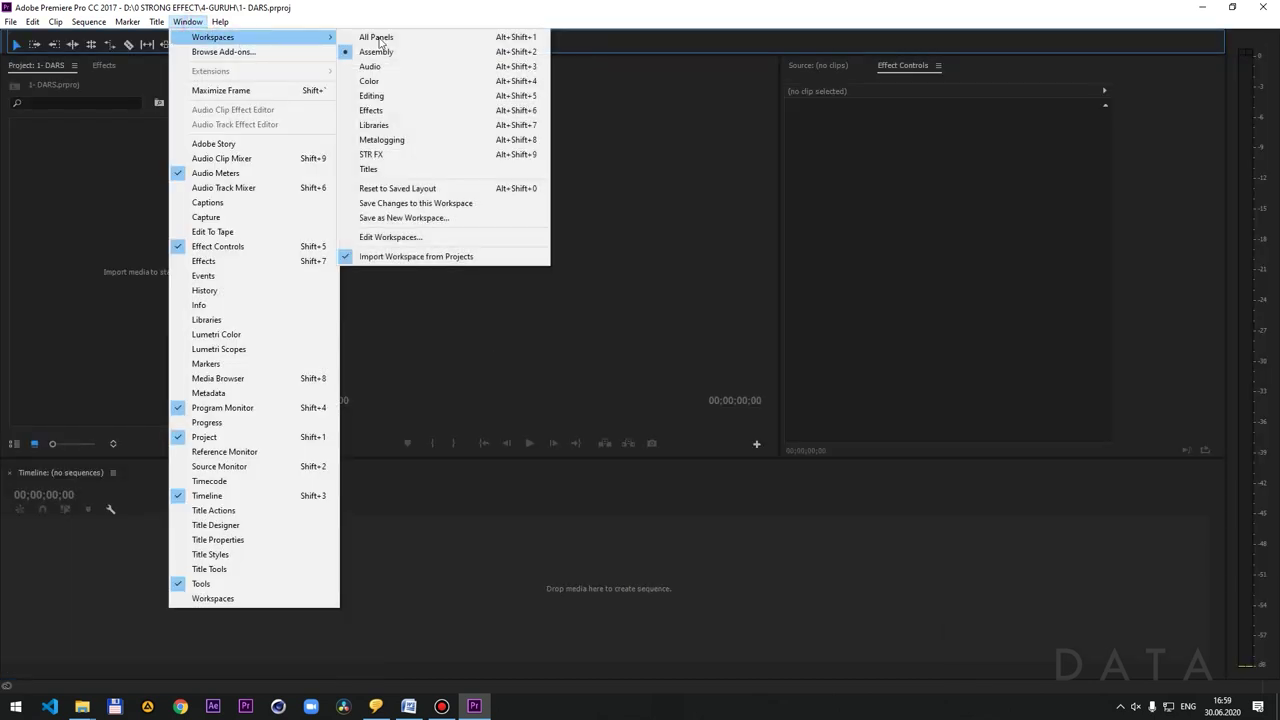
left_click(414, 67)
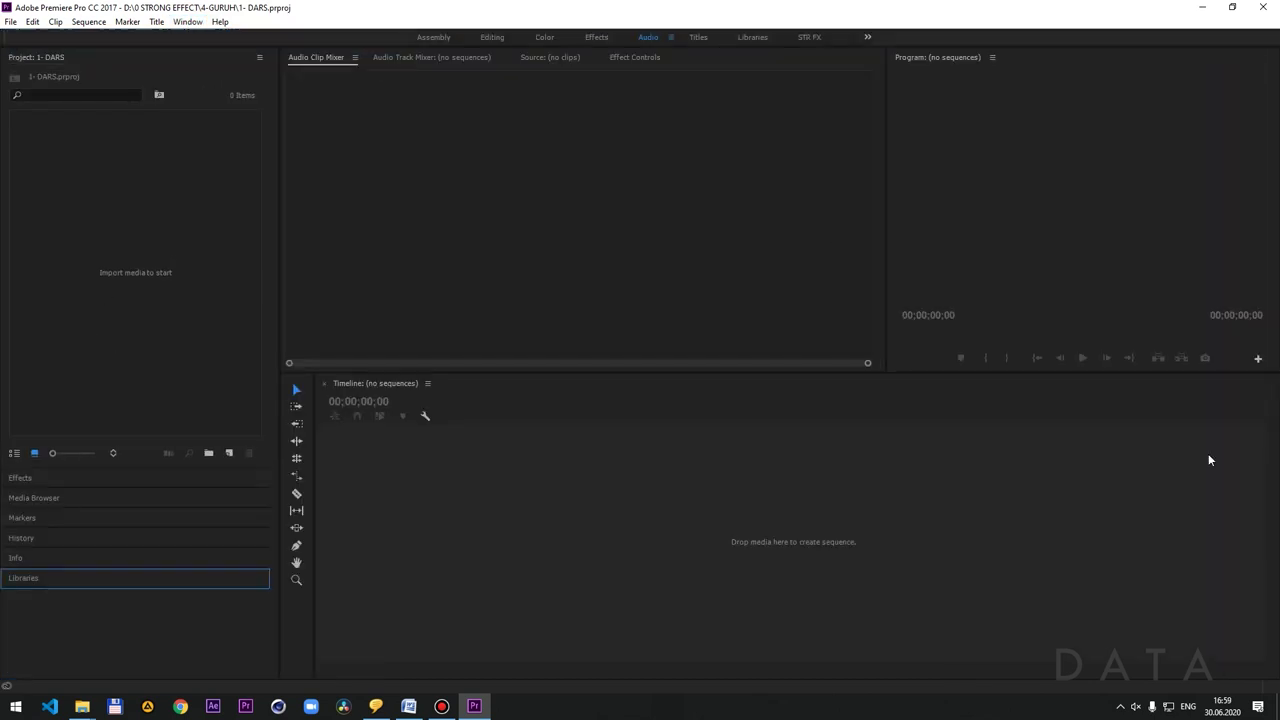
- Try the Color workspace, then return to STR FX and select the Project panel
left_click(188, 21)
mouse_move(207, 40)
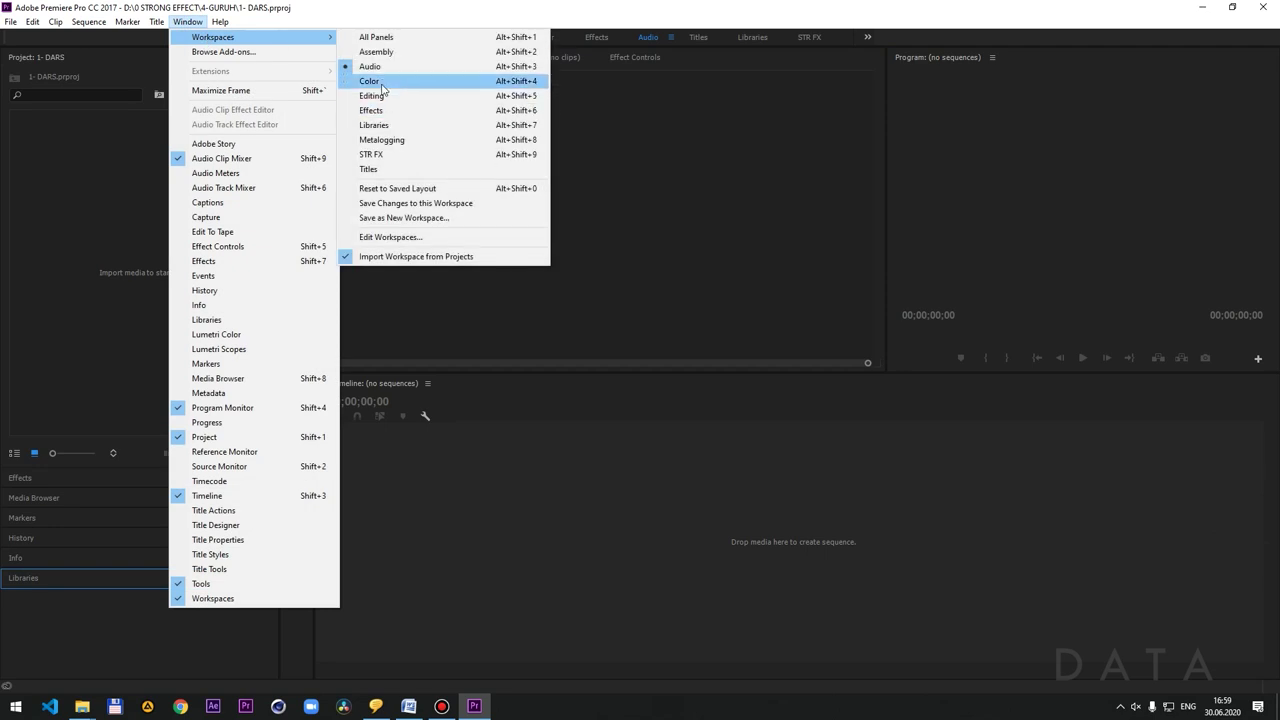
left_click(383, 82)
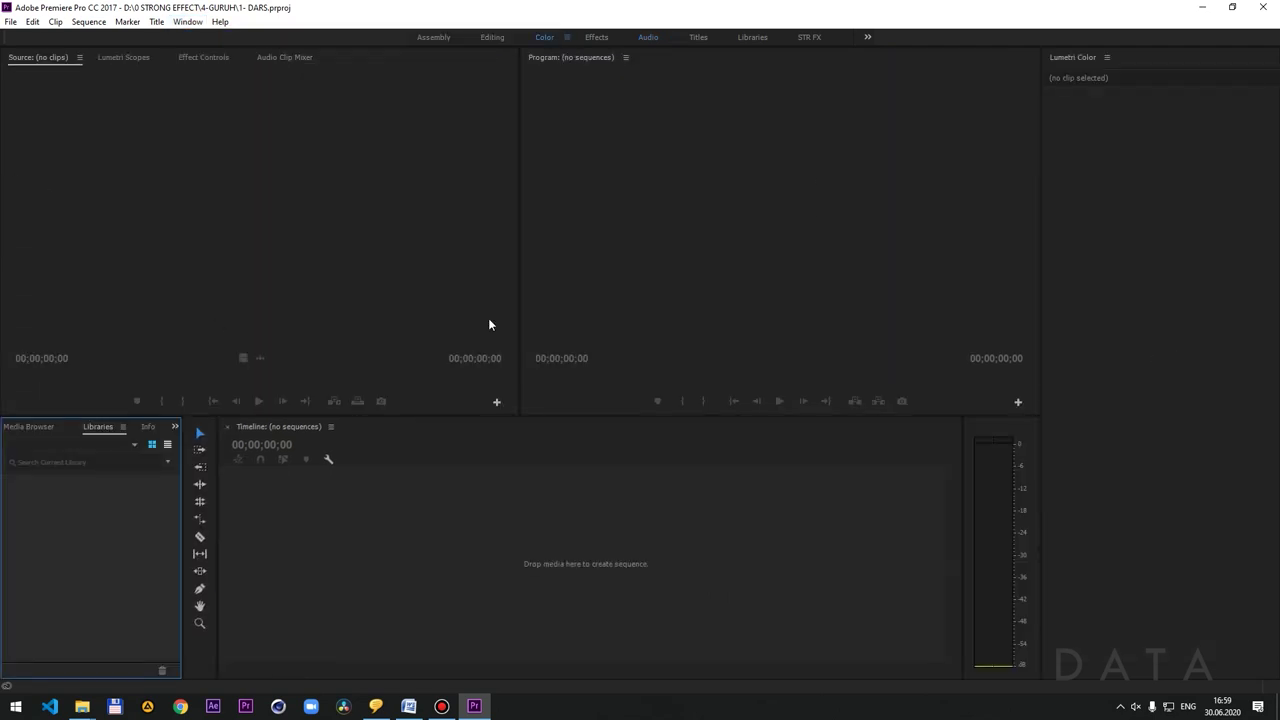
left_click(184, 22)
mouse_move(212, 37)
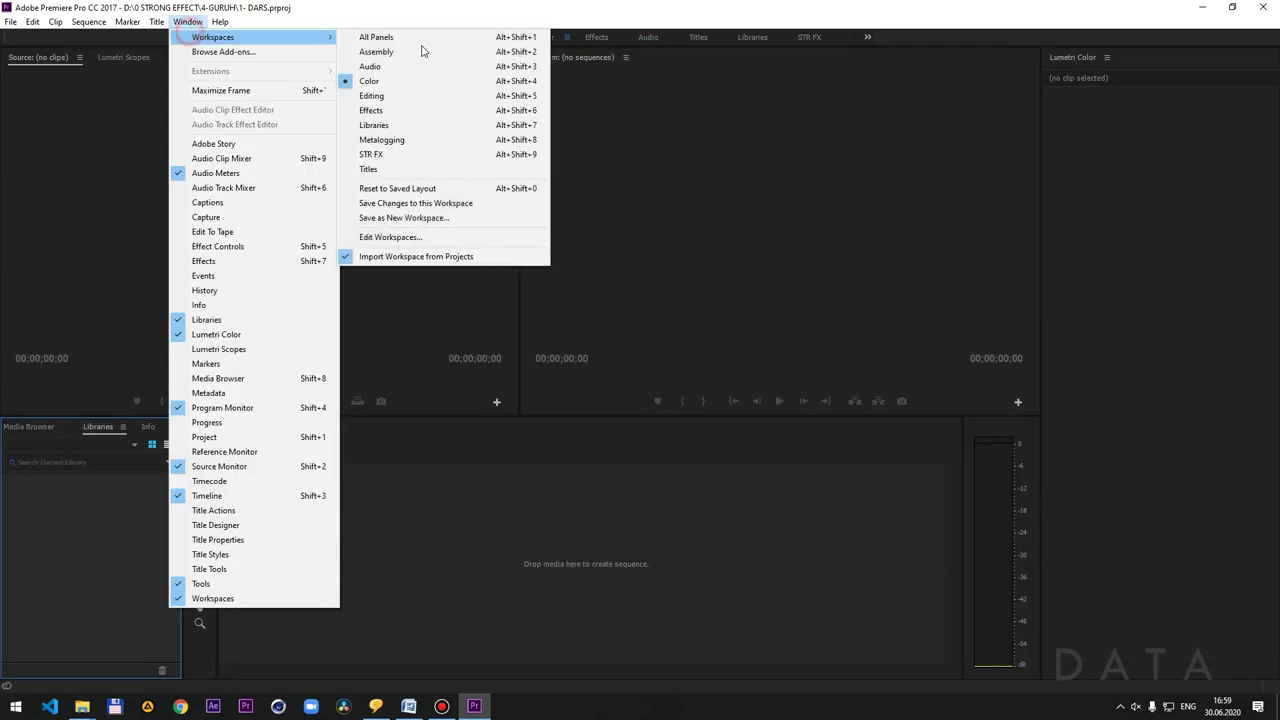
left_click(380, 156)
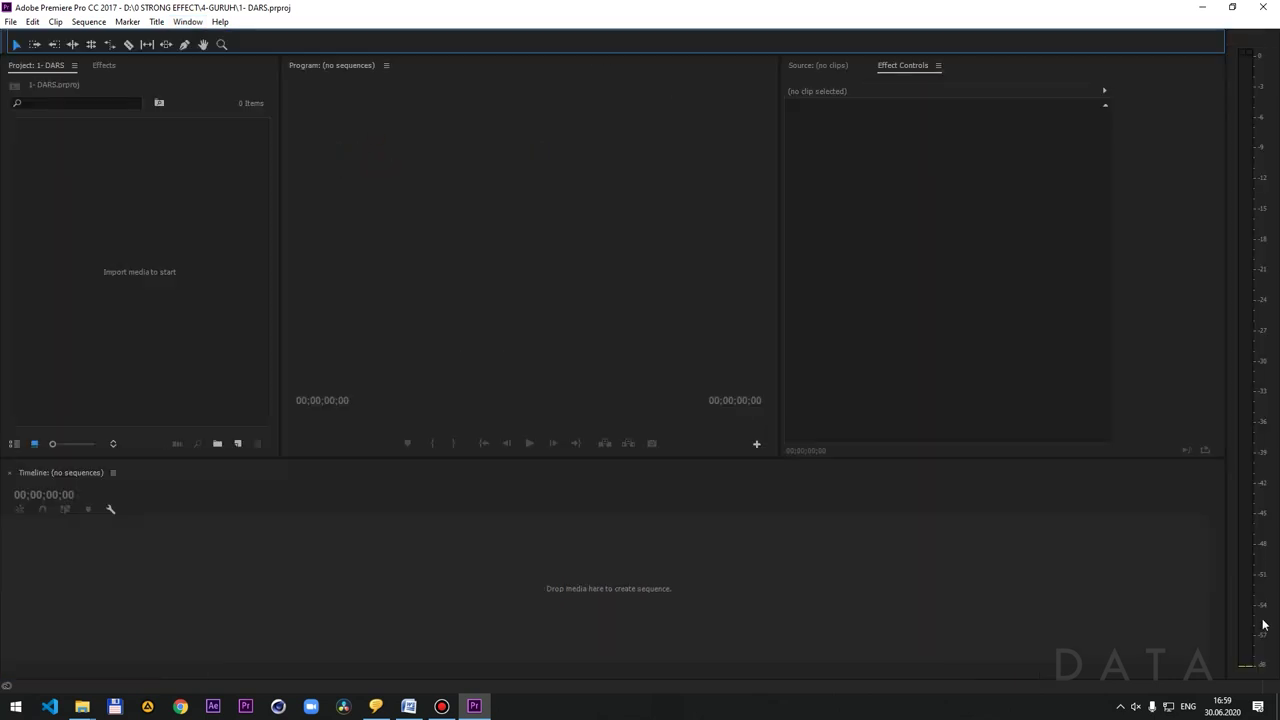
left_click(116, 318)
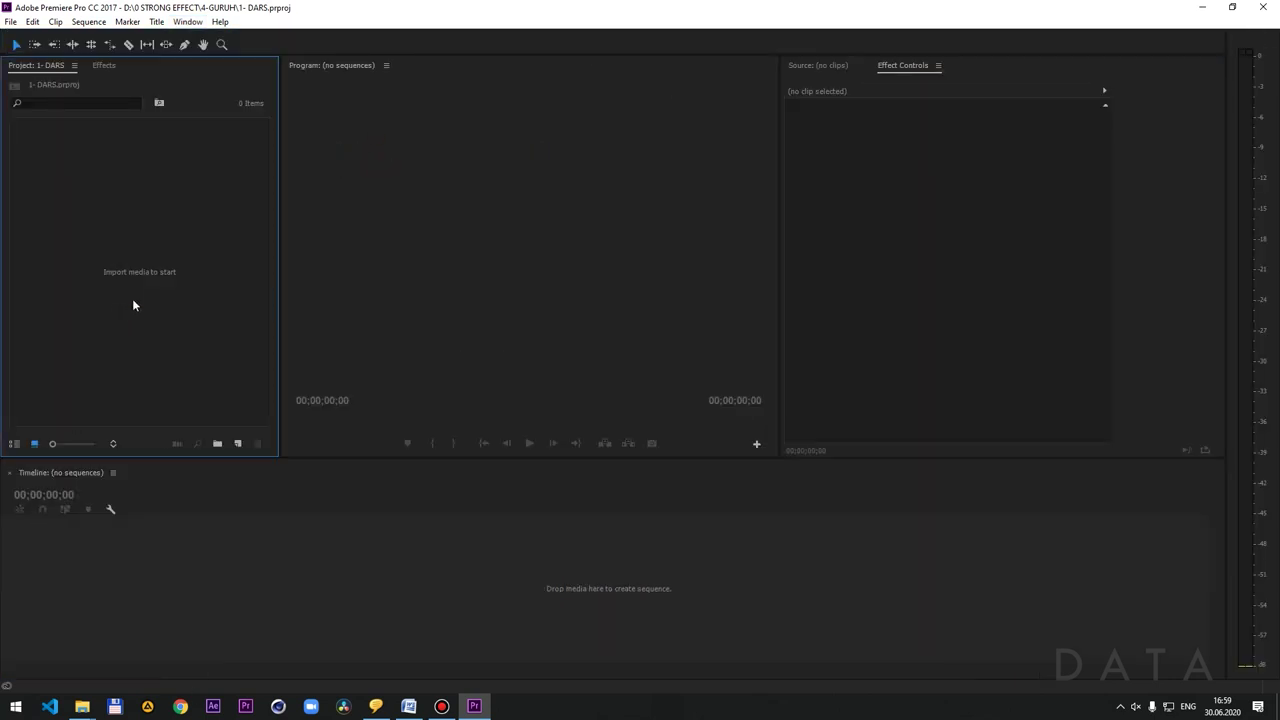
left_click(74, 65)
left_click(95, 68)
left_click(43, 65)
left_click(62, 69)
left_click(12, 44)
left_click(45, 46)
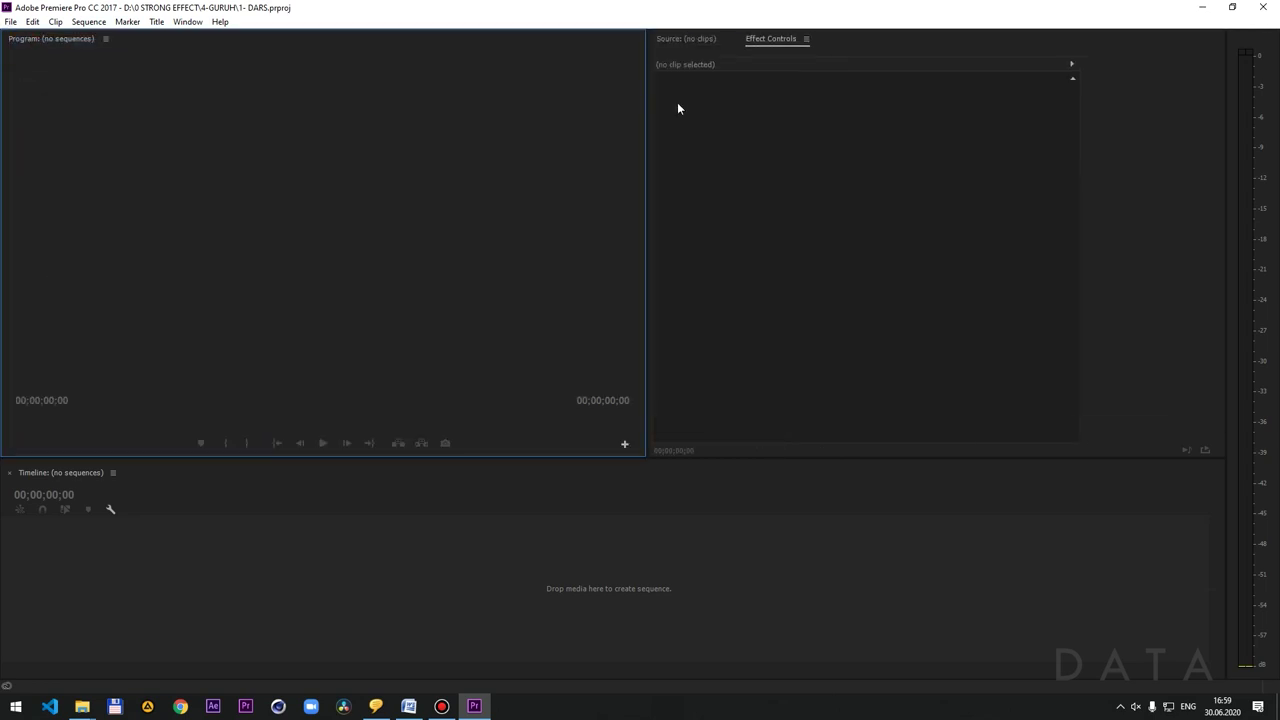
left_click_drag(644, 100, 276, 100)
left_click_drag(338, 39, 482, 504)
left_click_drag(306, 41, 212, 484)
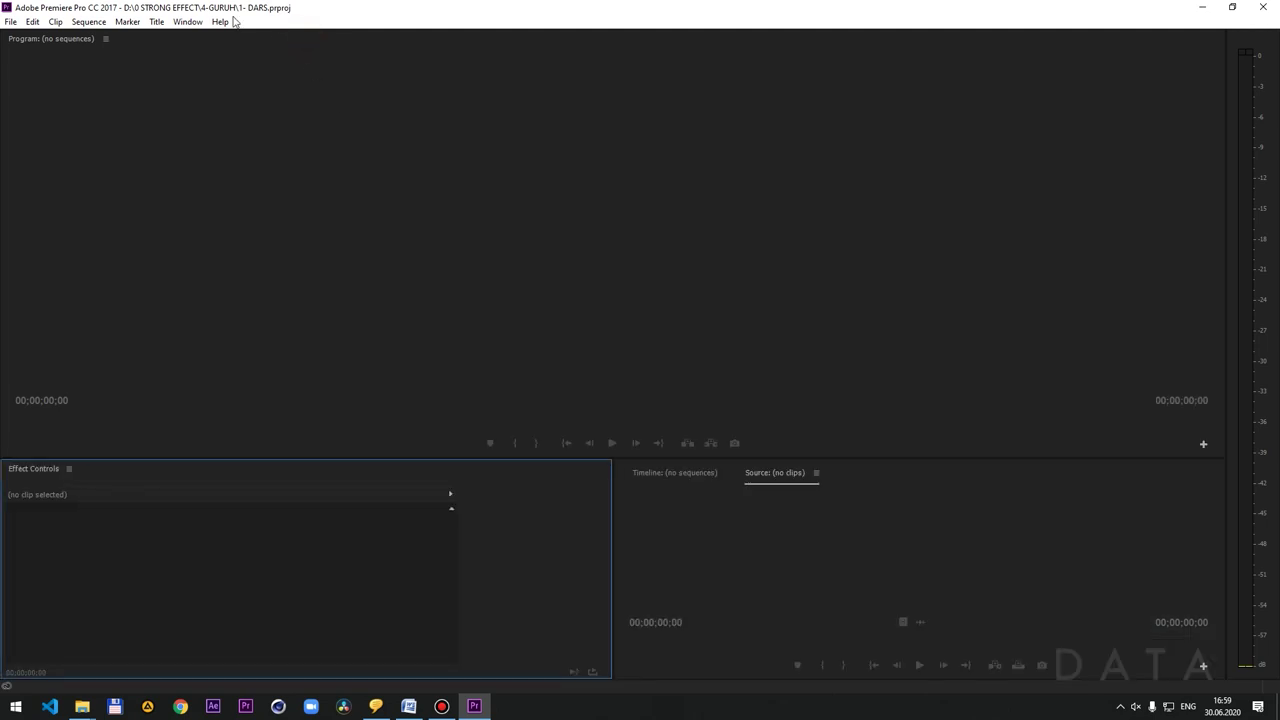
left_click_drag(50, 40, 1063, 652)
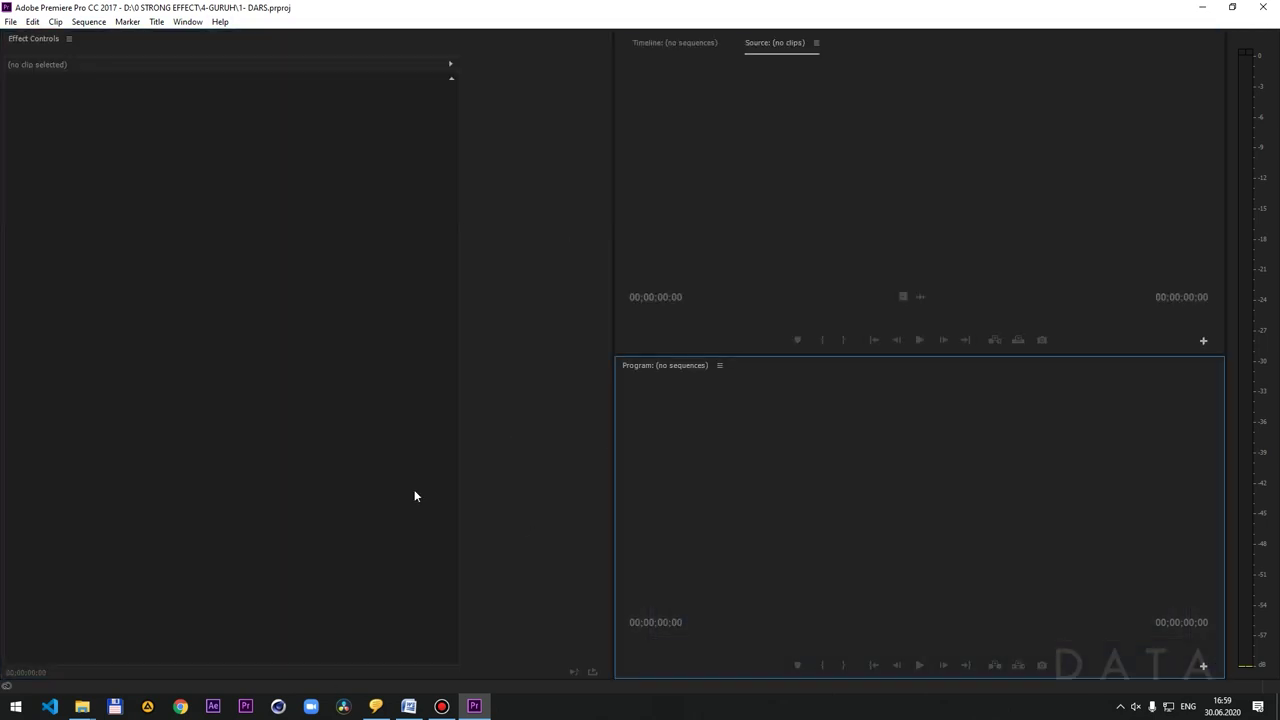
left_click(187, 22)
mouse_move(212, 37)
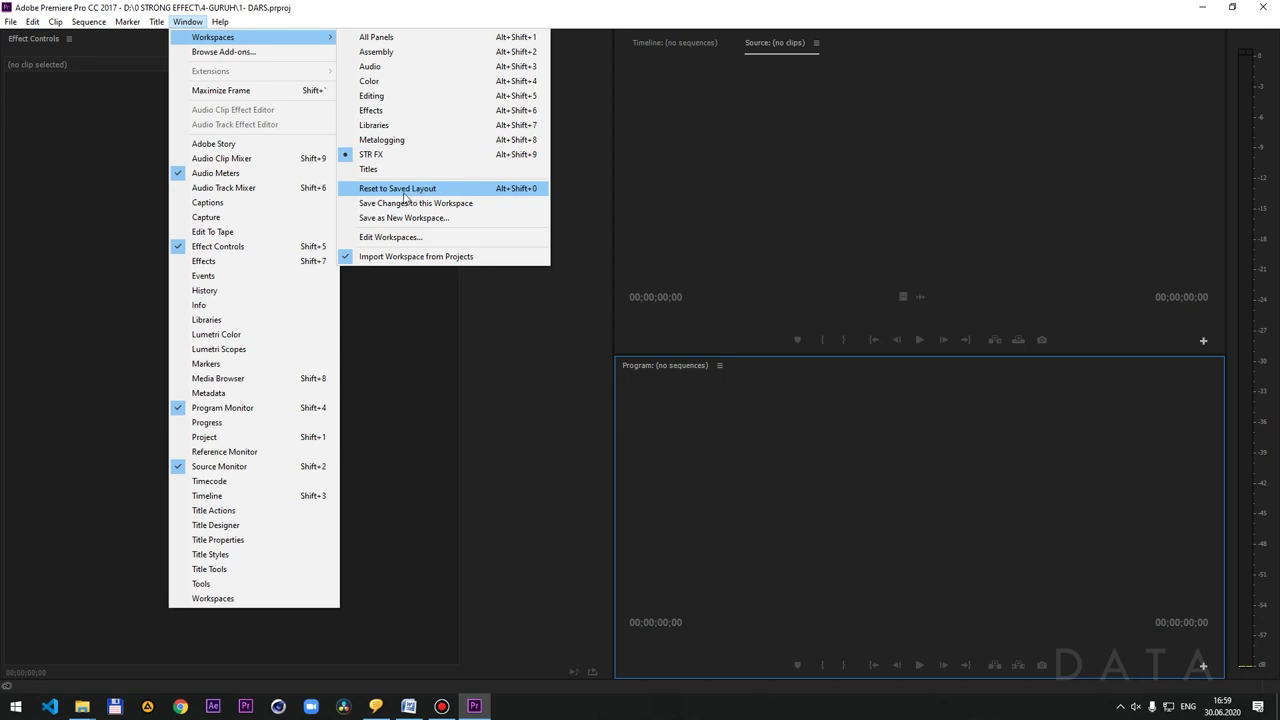
left_click(393, 192)
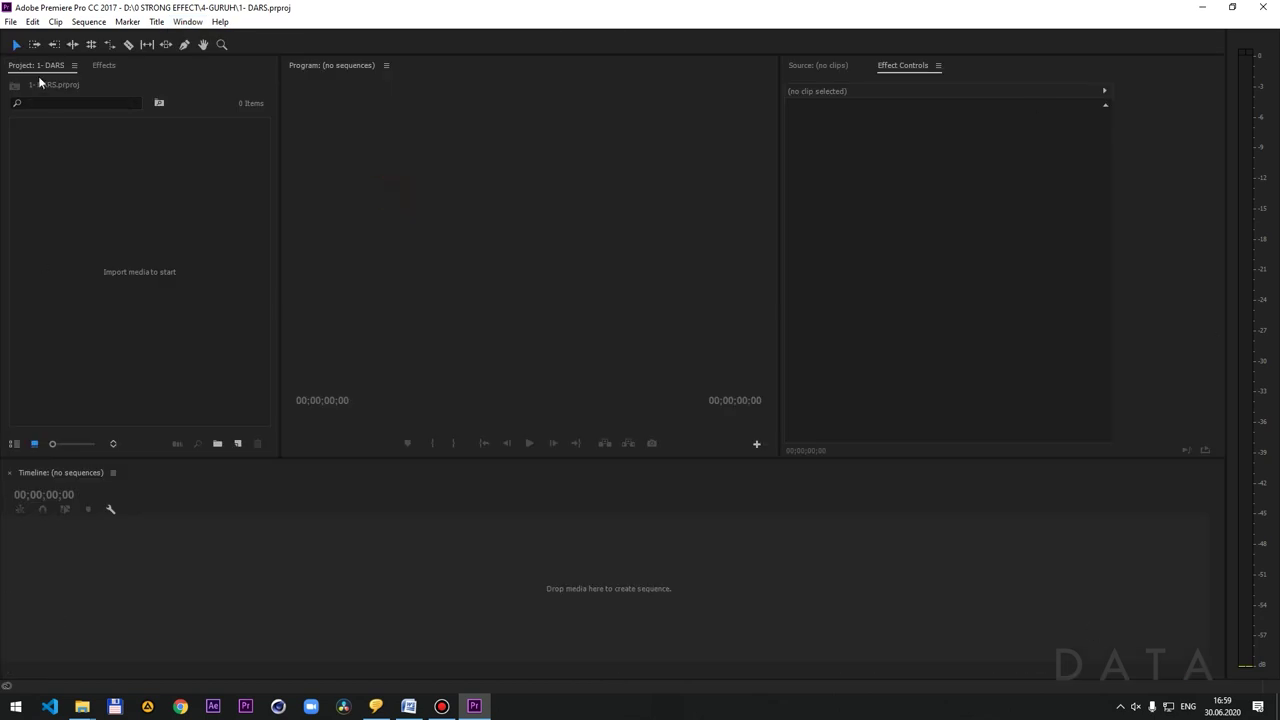
- In the Color workspace, move Effect Controls and Lumetri Scopes down, then reset it to its saved layout
left_click(190, 22)
mouse_move(205, 40)
left_click(394, 86)
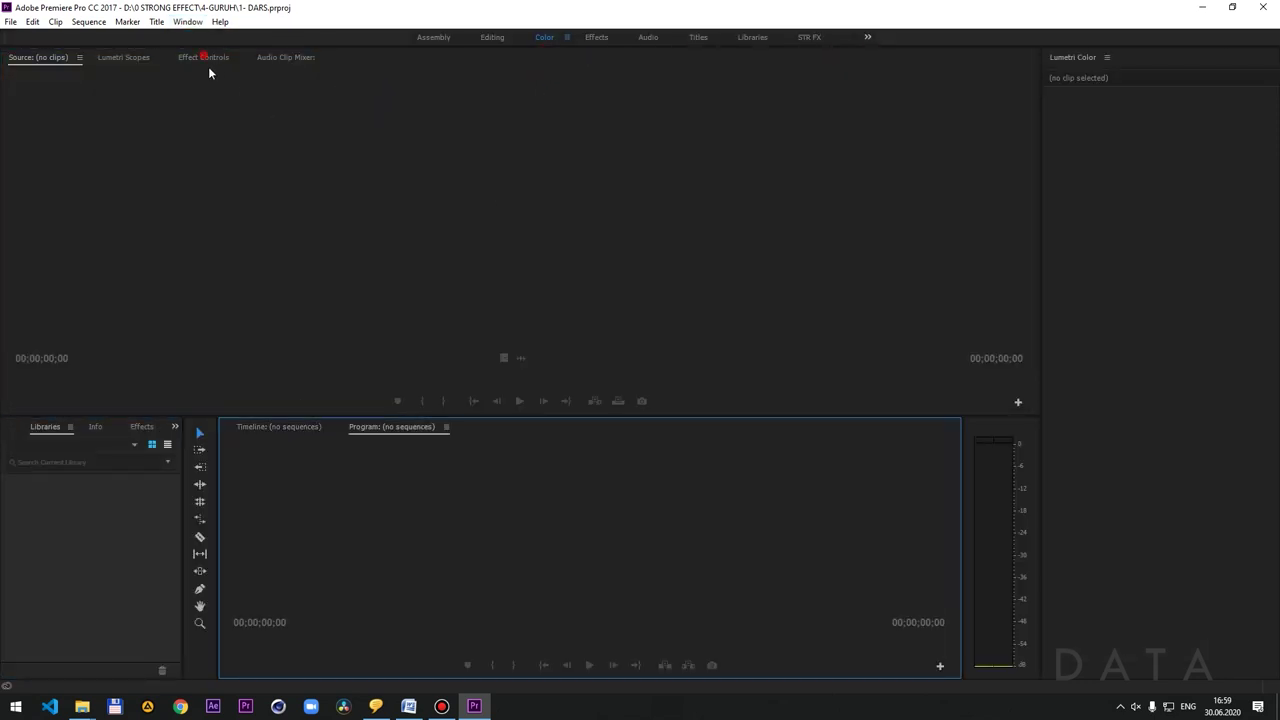
left_click_drag(203, 57, 400, 520)
left_click_drag(123, 57, 348, 504)
left_click(197, 22)
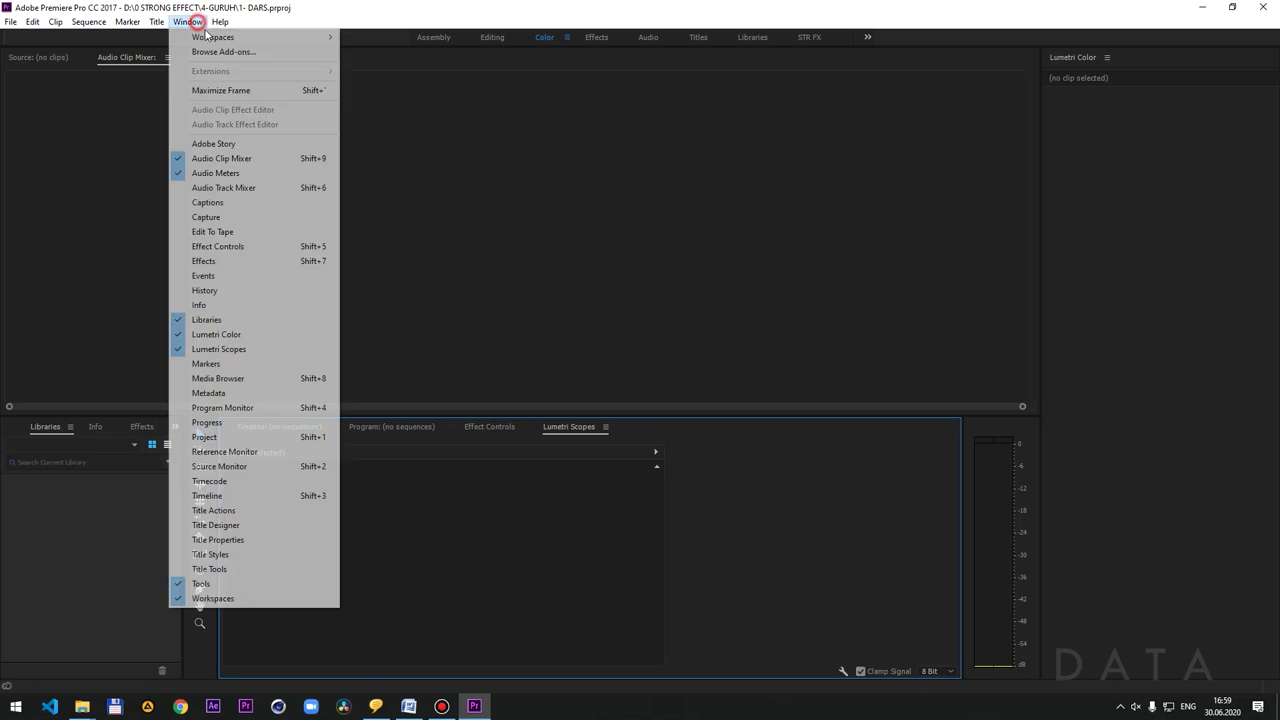
mouse_move(212, 37)
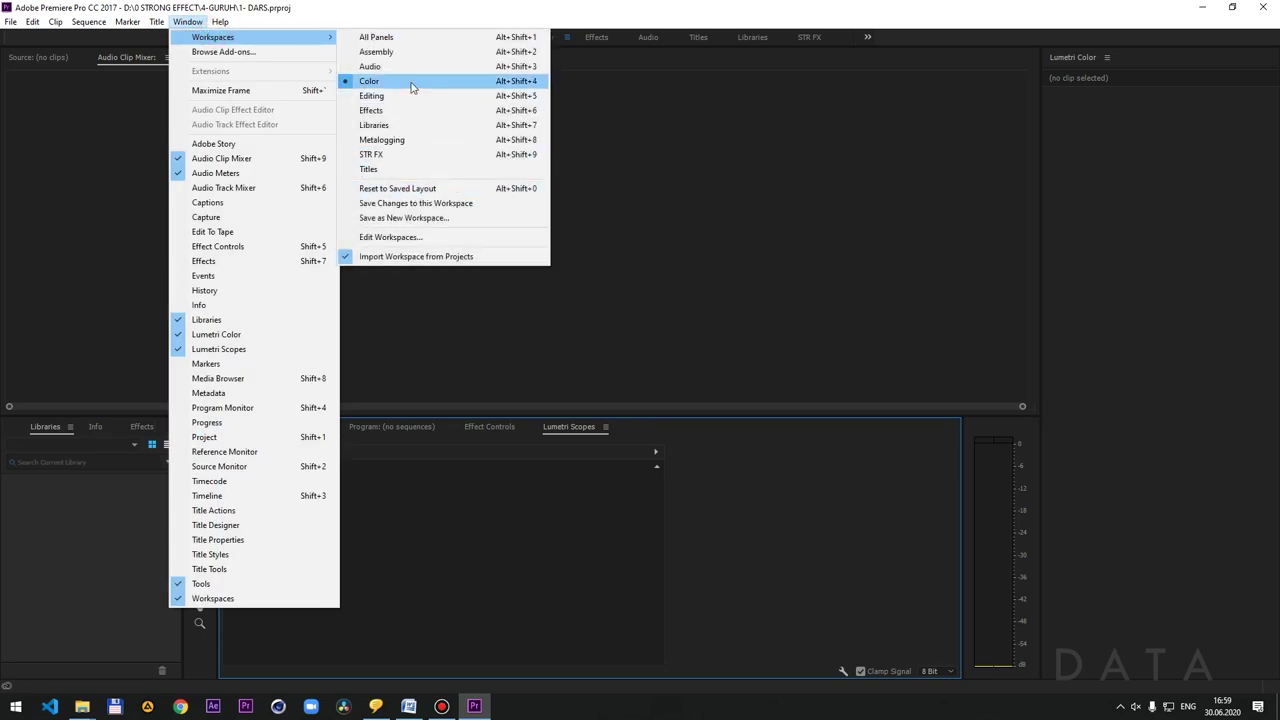
left_click(420, 189)
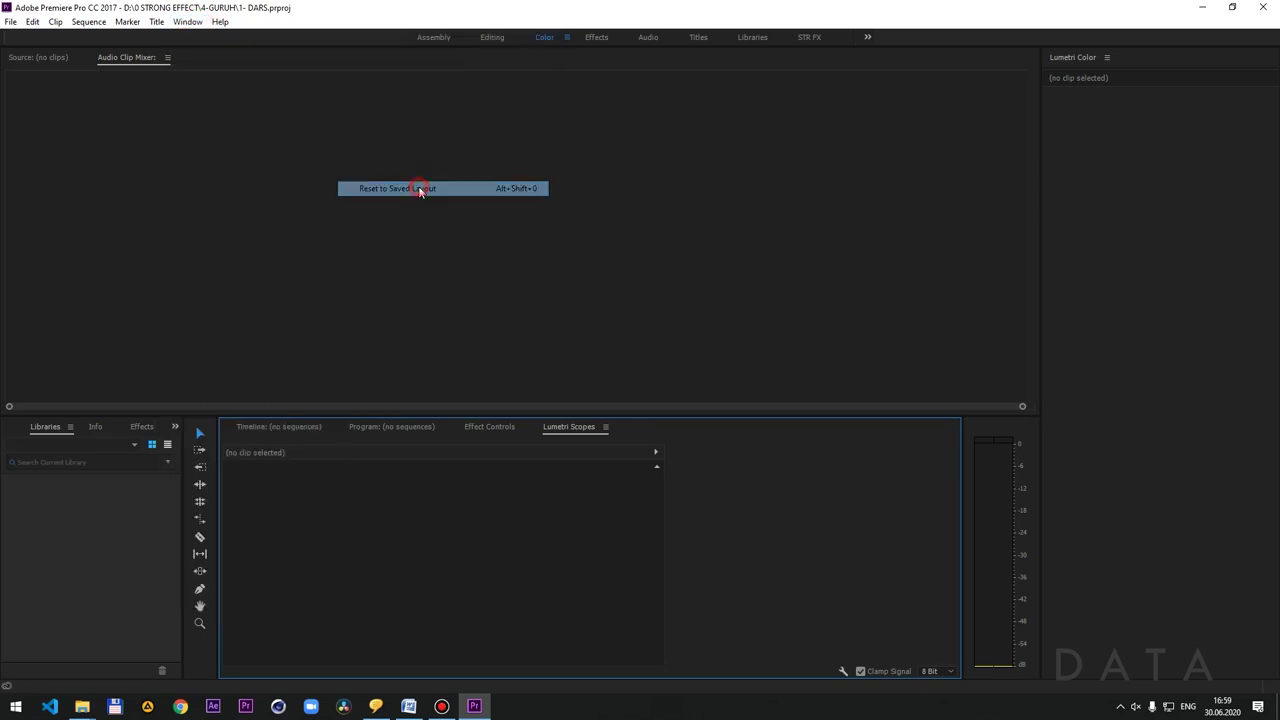
- Apply the STR FX workspace and click through its panels
left_click(199, 23)
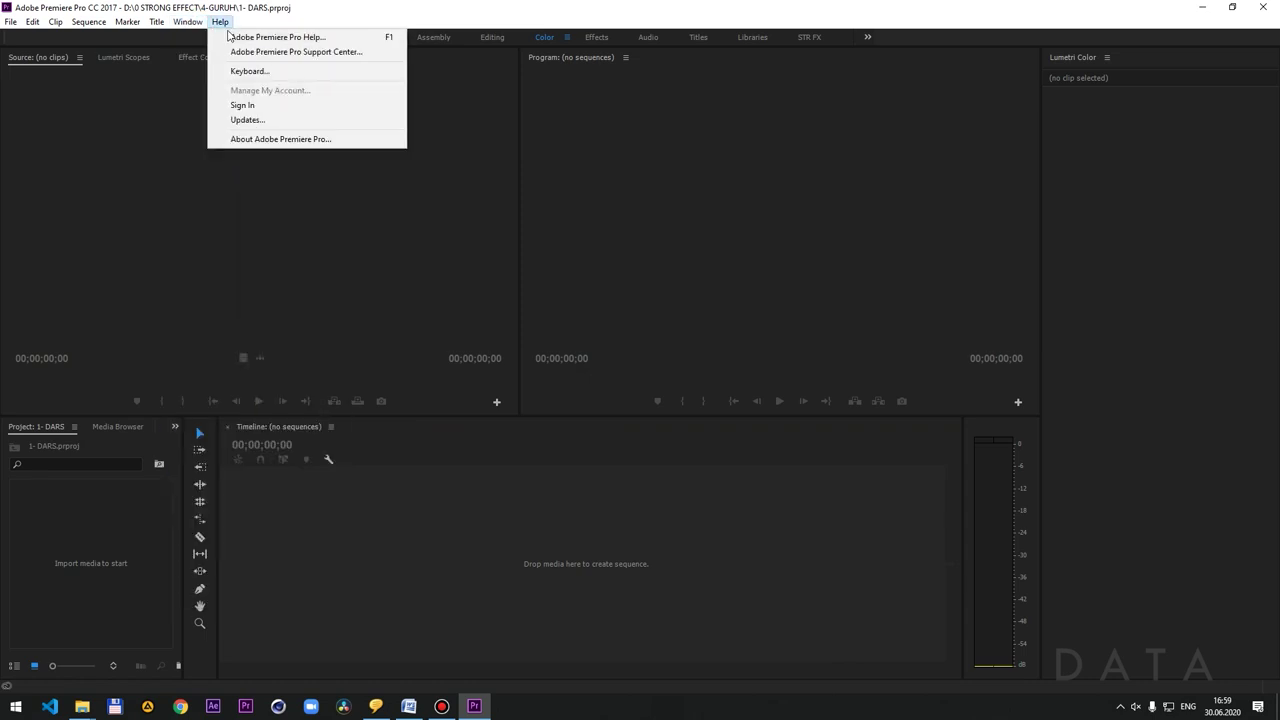
mouse_move(214, 40)
left_click(404, 141)
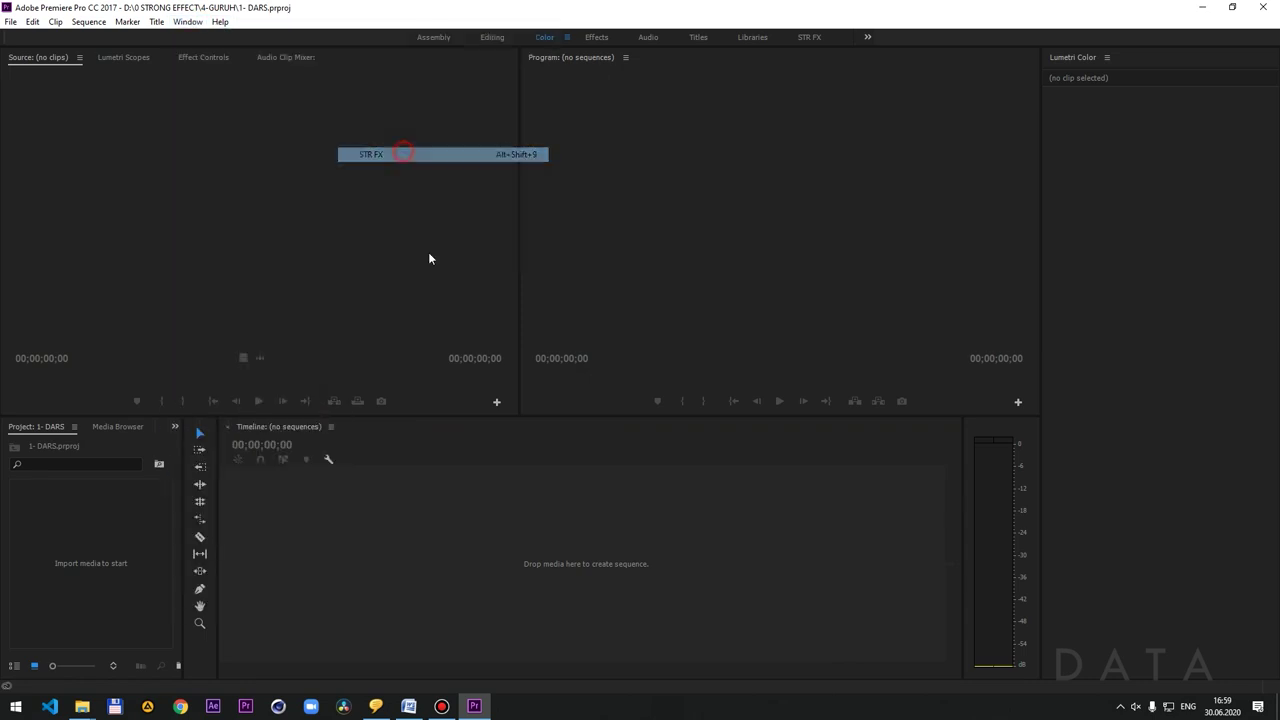
left_click(980, 329)
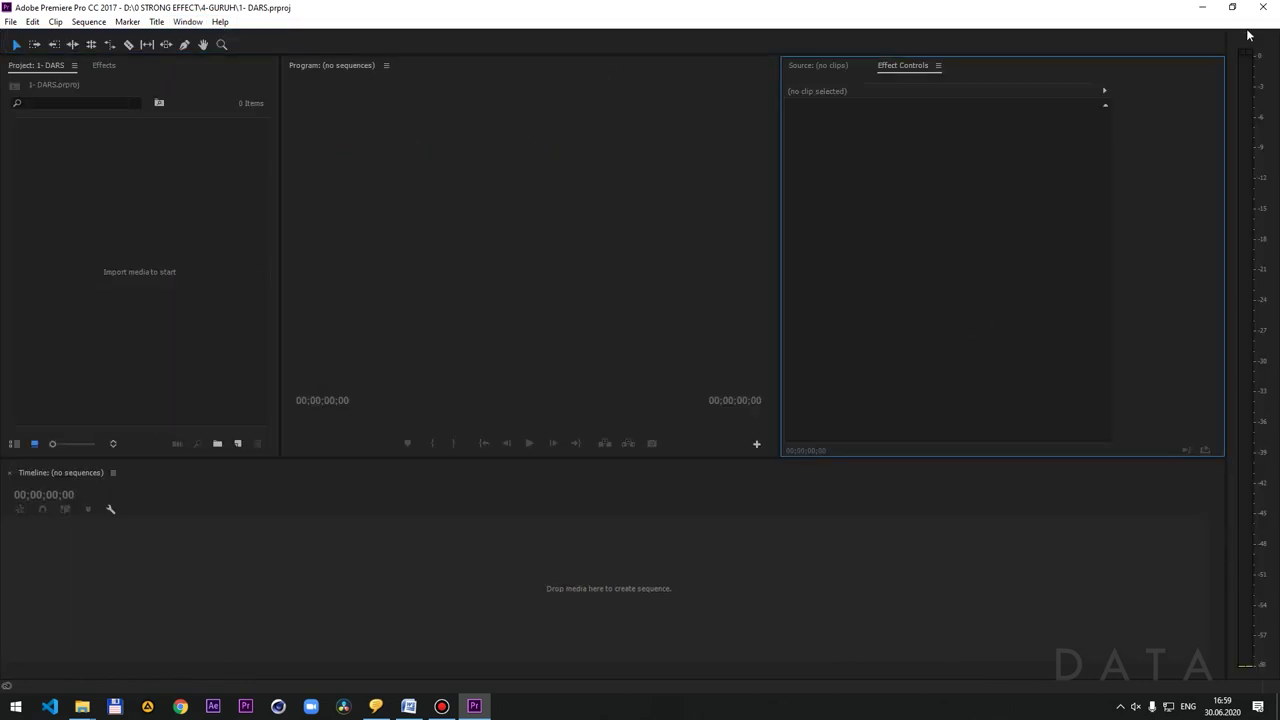
left_click(1189, 48)
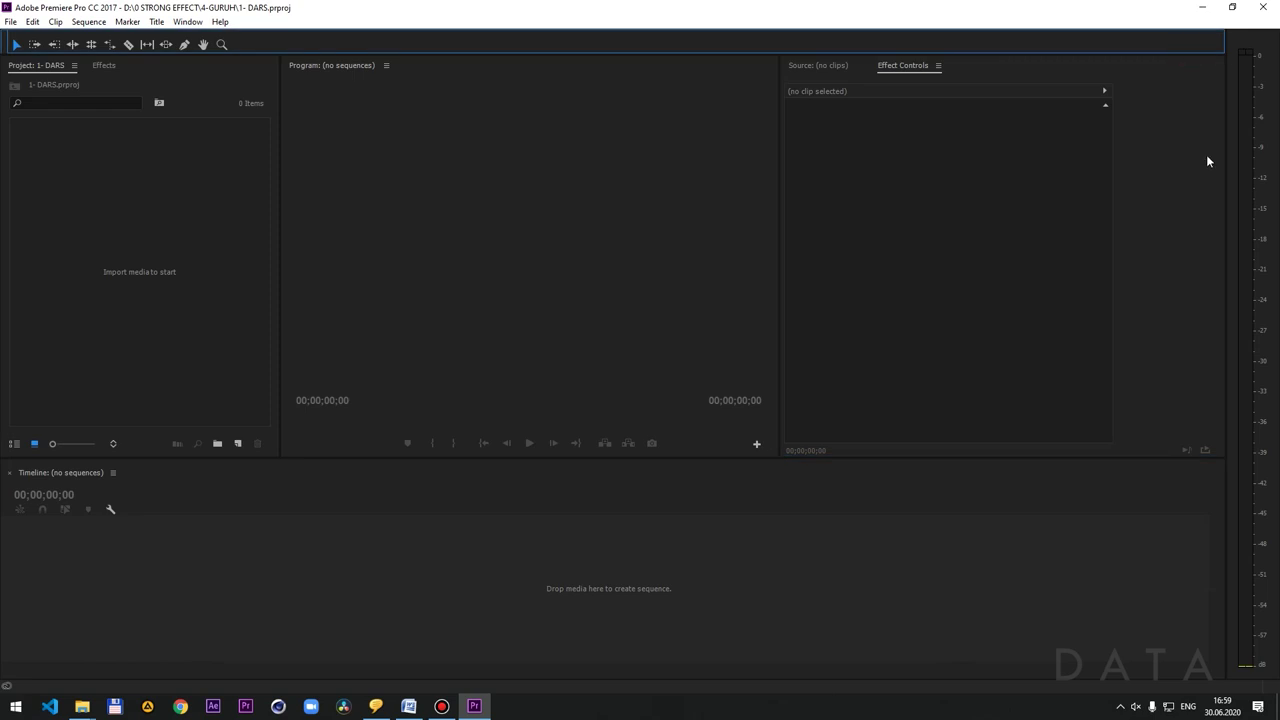
left_click(583, 177)
left_click(131, 177)
left_click(191, 20)
mouse_move(207, 38)
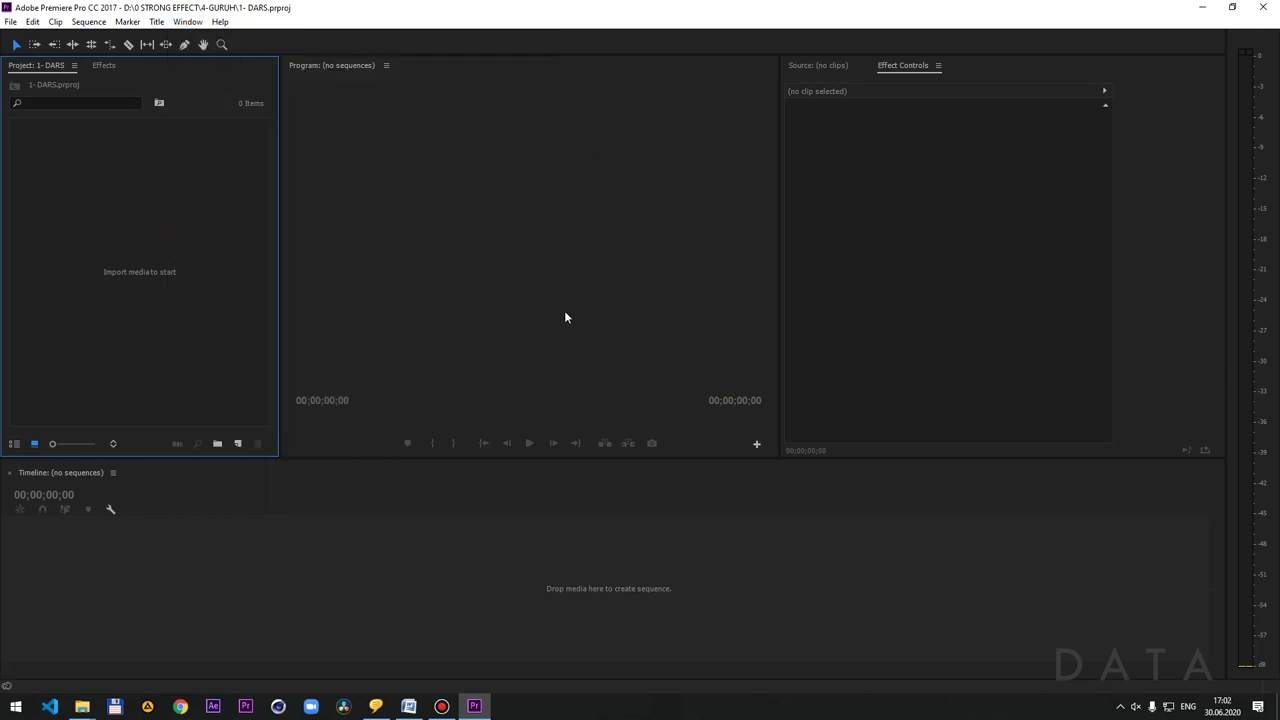
left_click(11, 21)
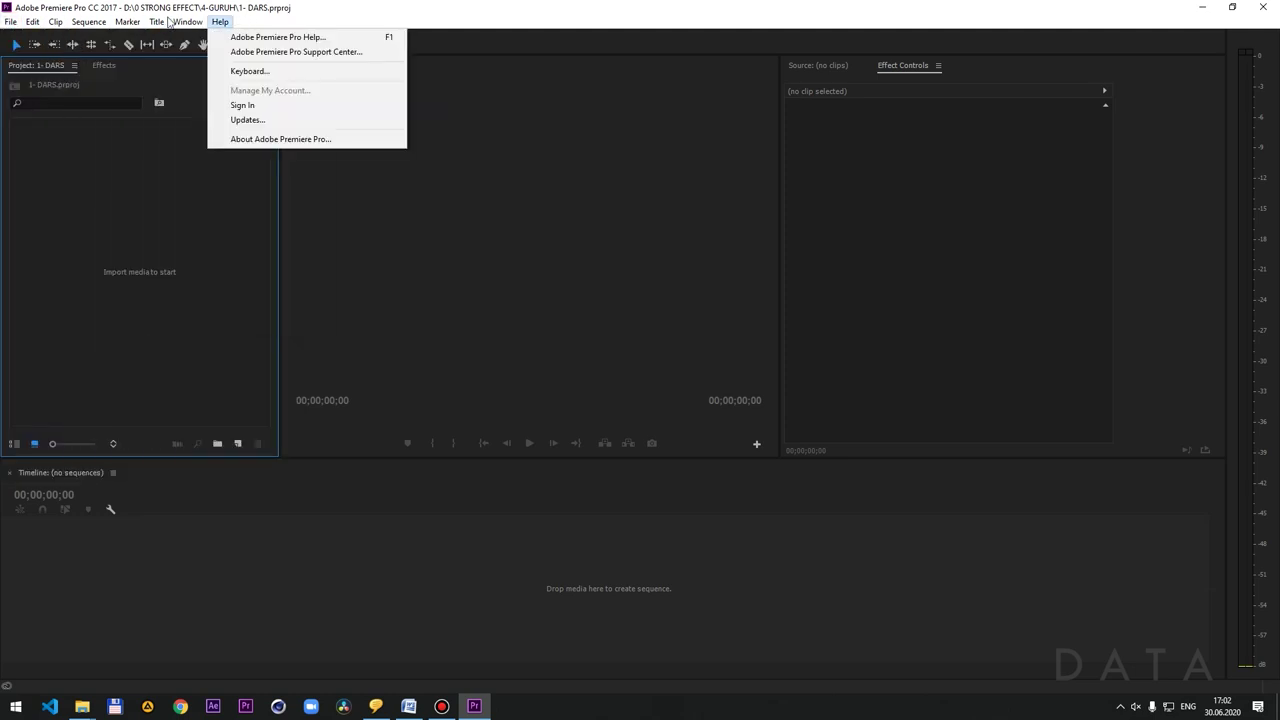
mouse_move(56, 25)
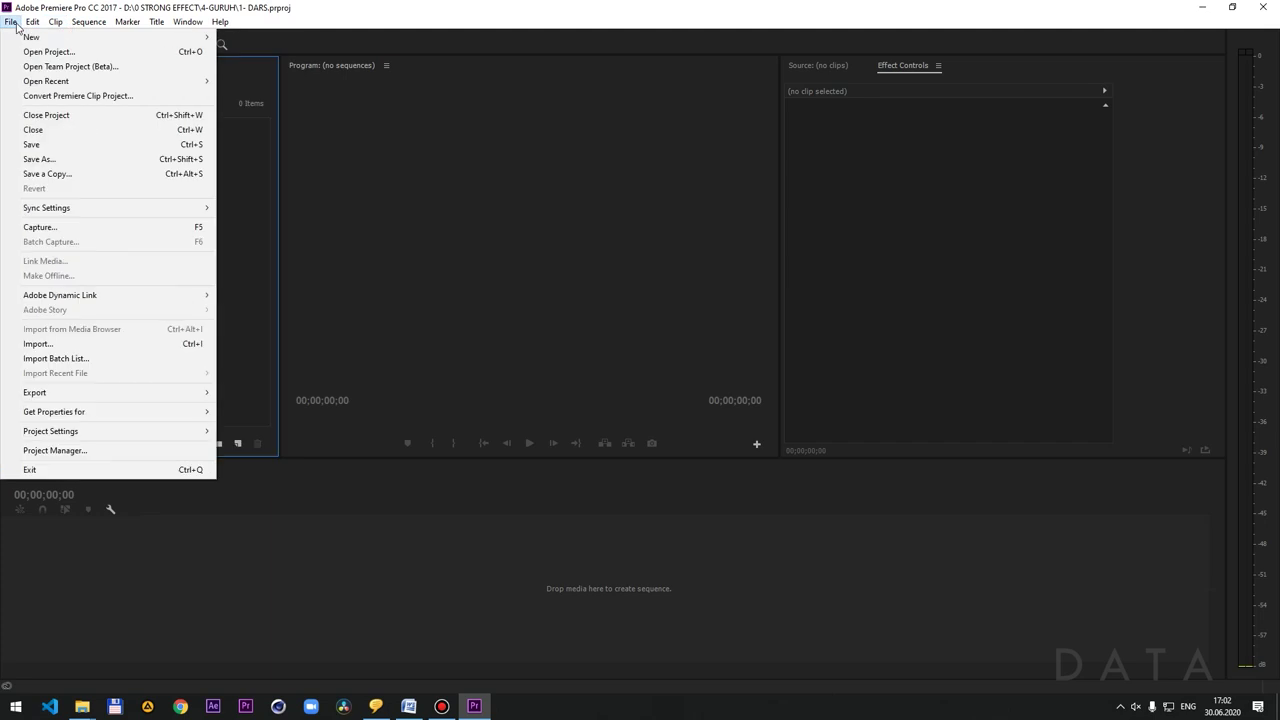
mouse_move(168, 22)
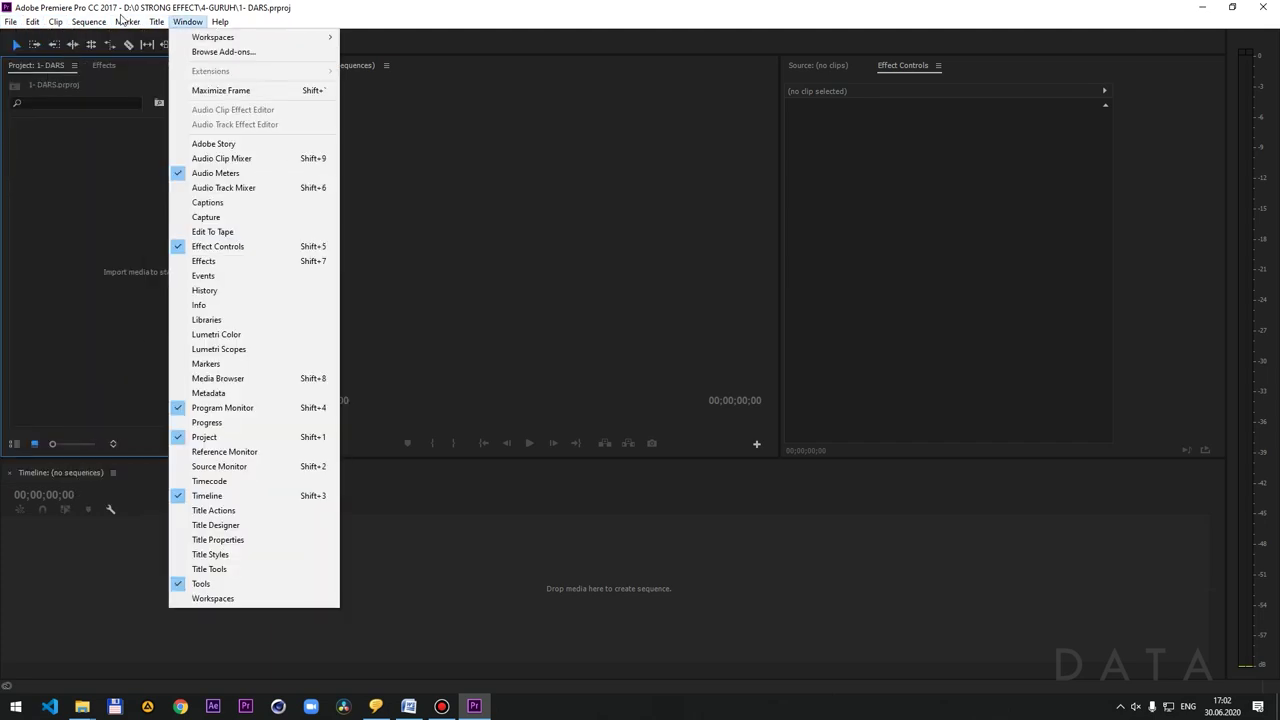
mouse_move(9, 24)
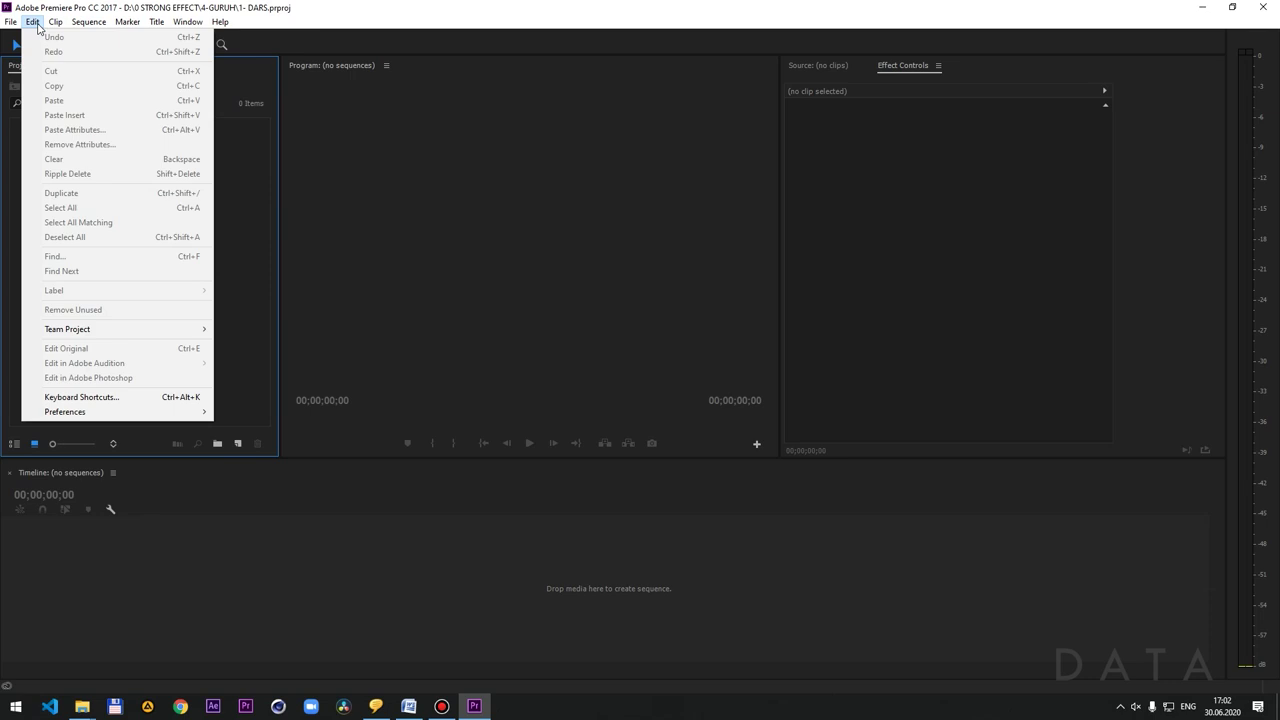
mouse_move(163, 414)
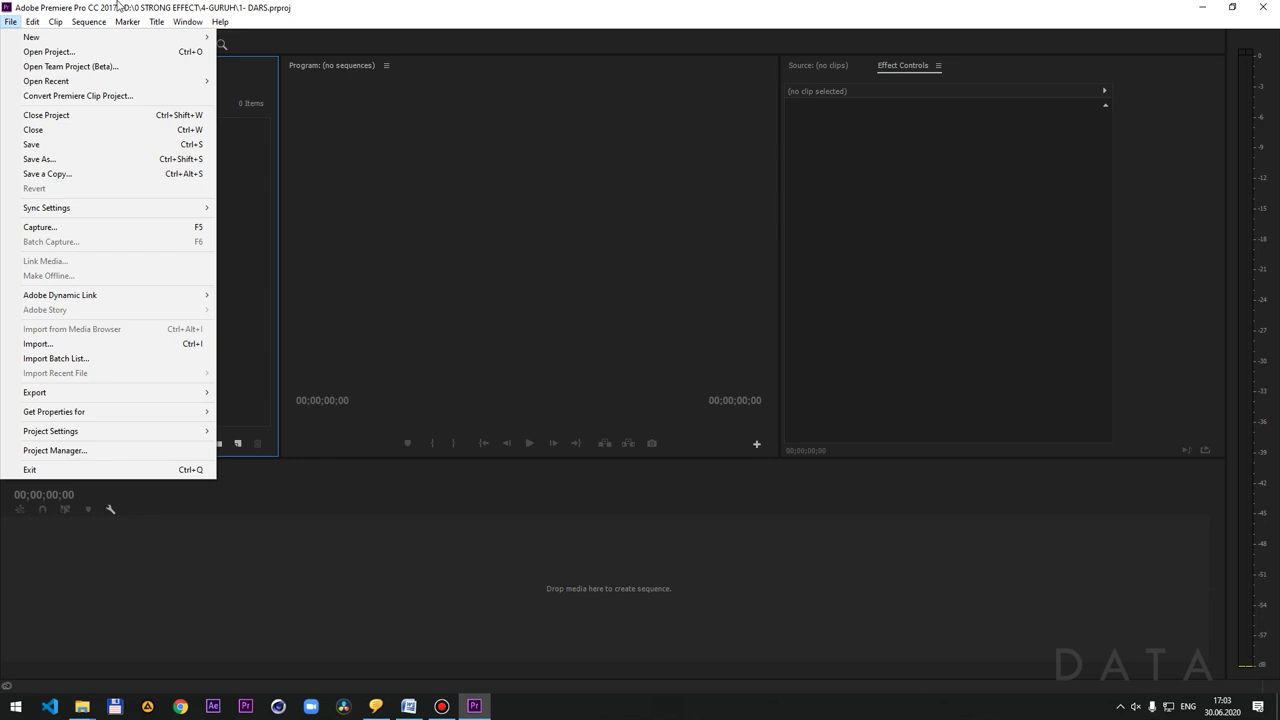
mouse_move(218, 40)
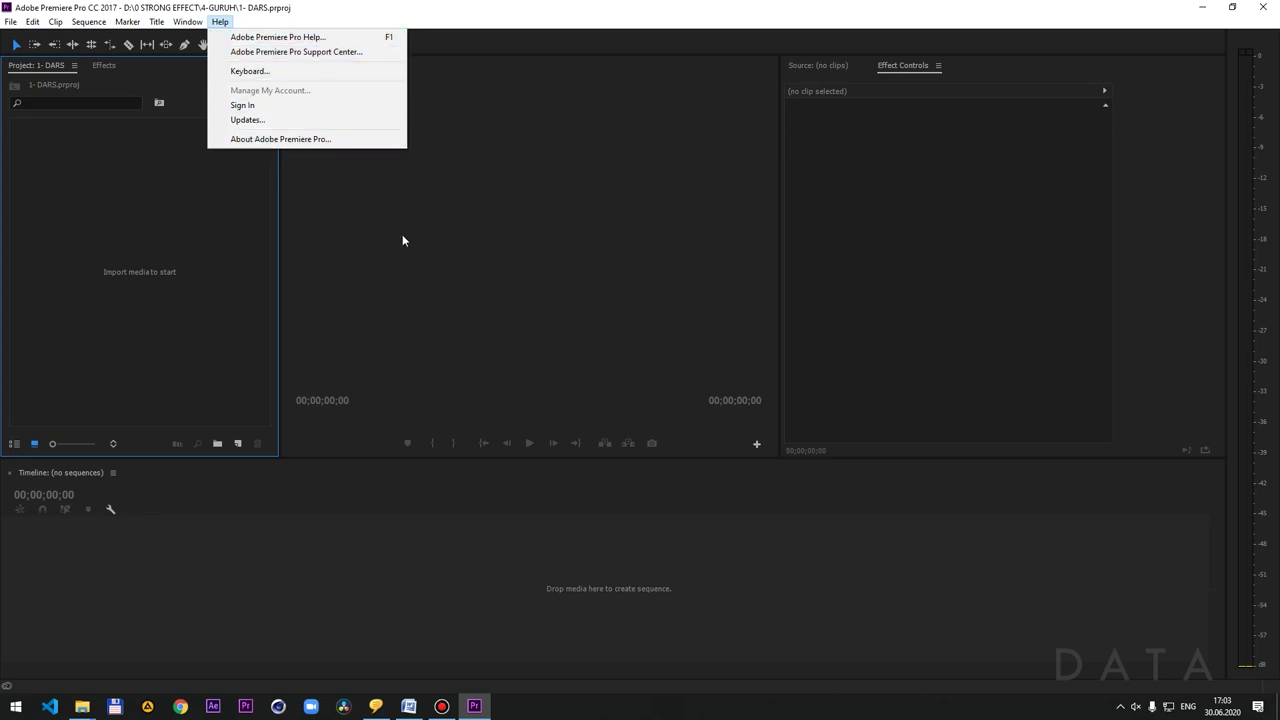
left_click(105, 269)
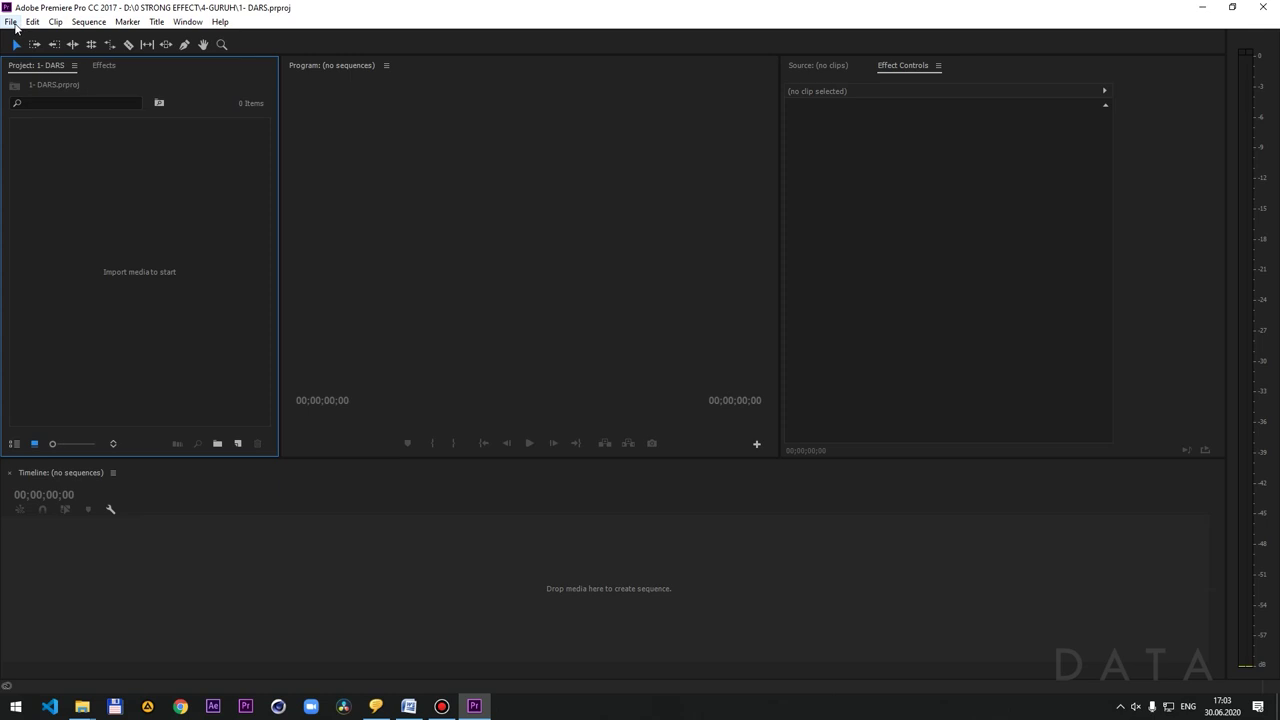
right_click(91, 188)
left_click(79, 184)
right_click(81, 190)
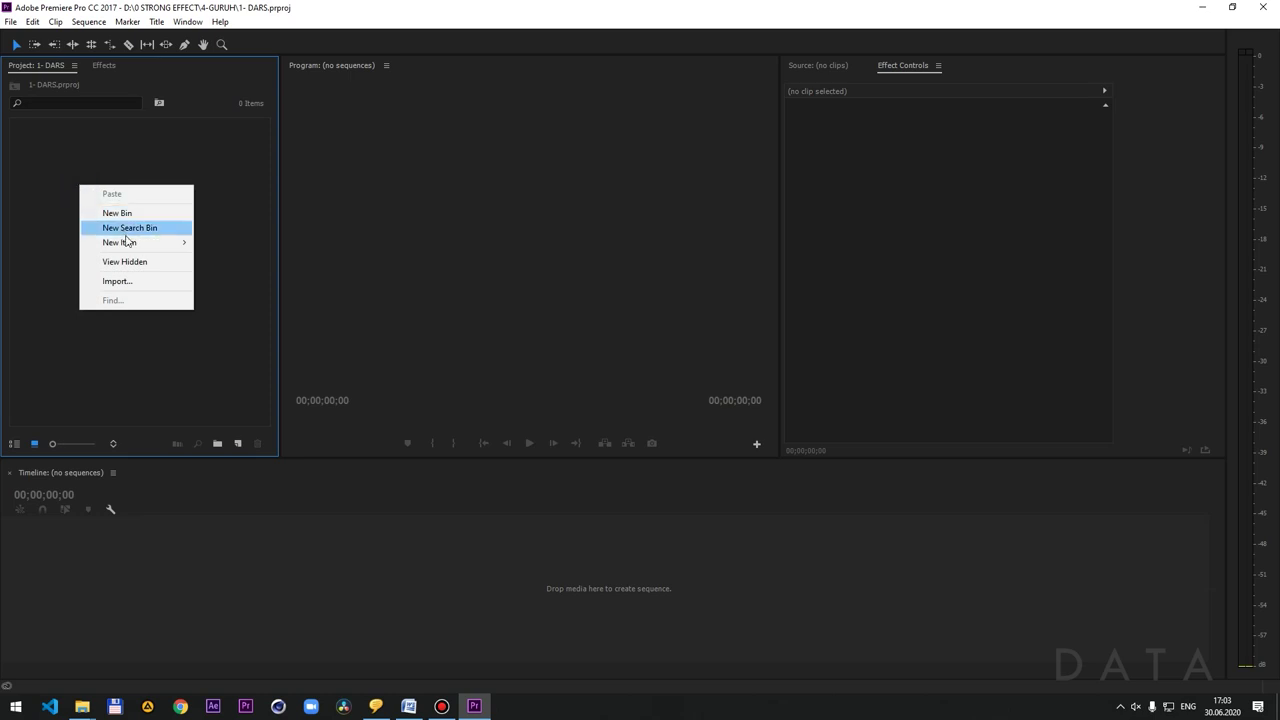
mouse_move(126, 243)
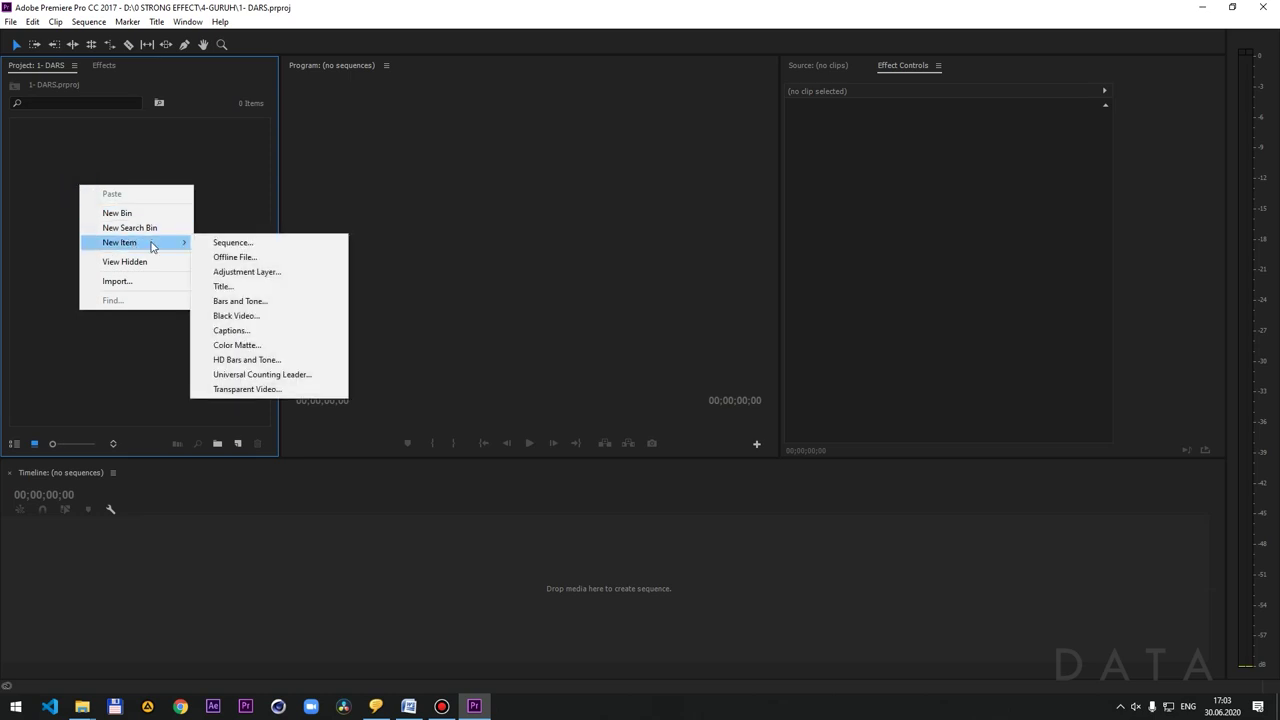
left_click(297, 248)
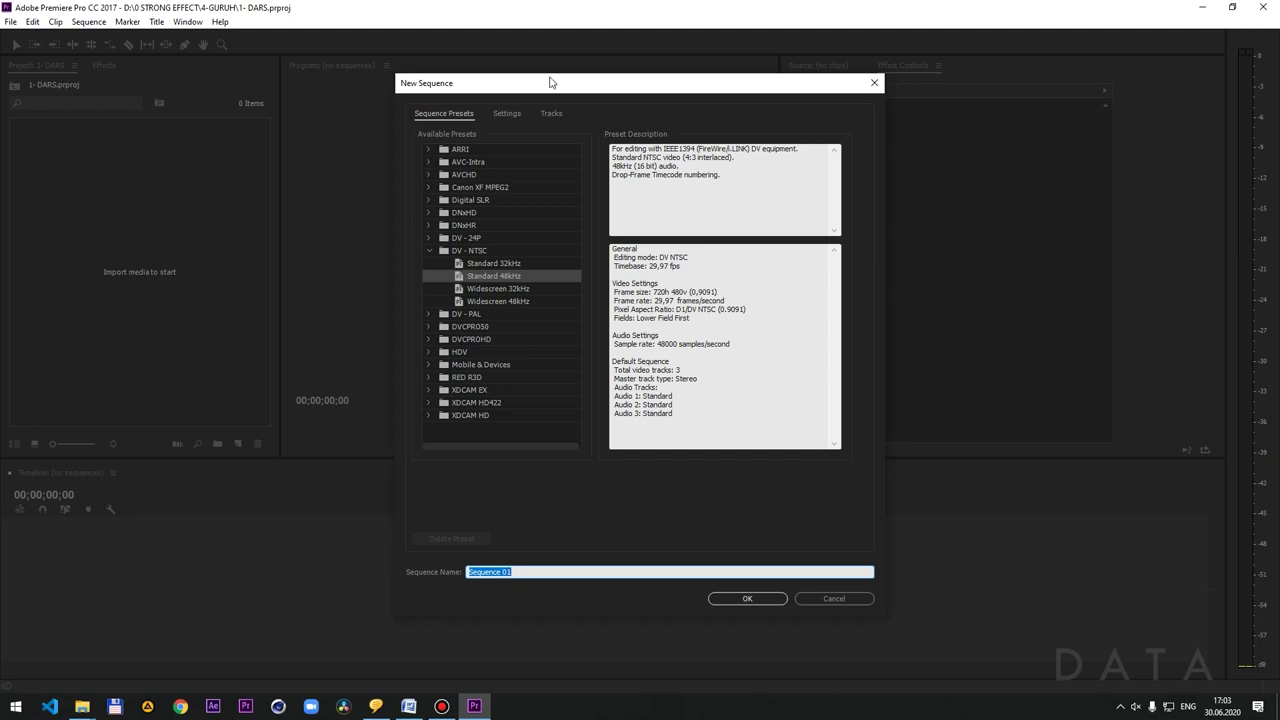
left_click_drag(554, 85, 411, 117)
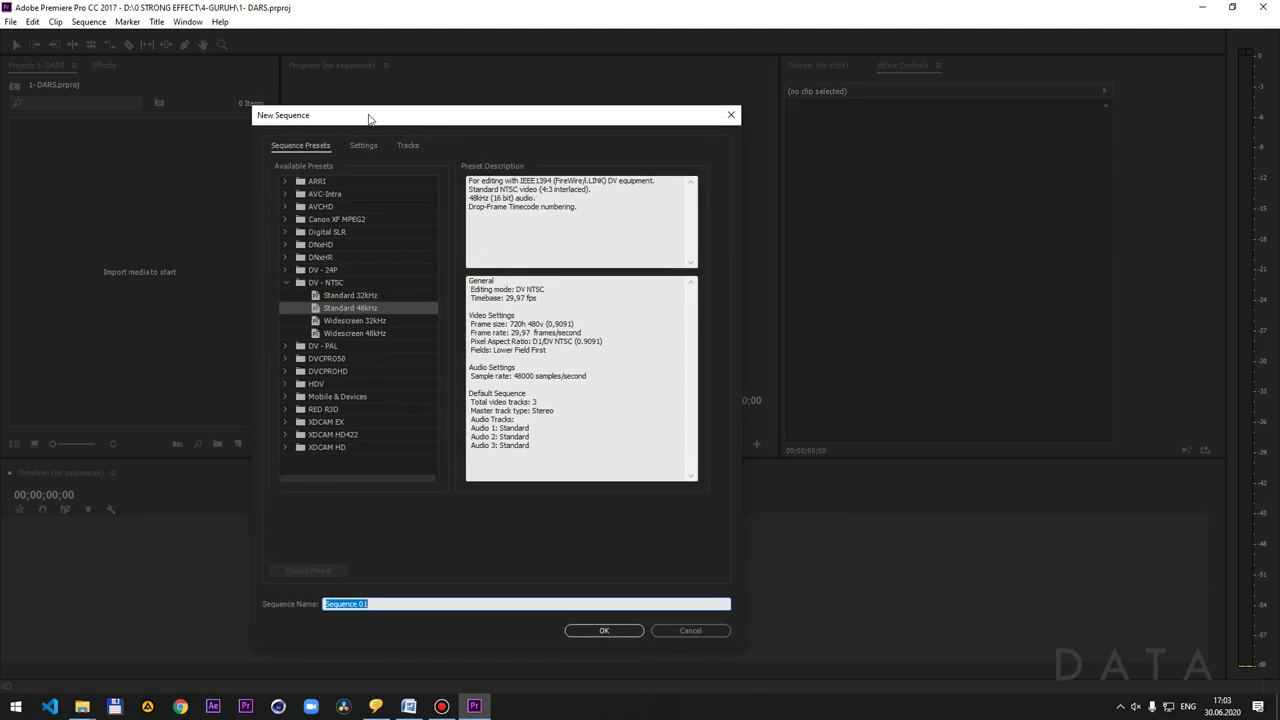
left_click(731, 113)
right_click(225, 138)
mouse_move(300, 197)
left_click(371, 198)
left_click(731, 114)
left_click(160, 218)
left_click(86, 21)
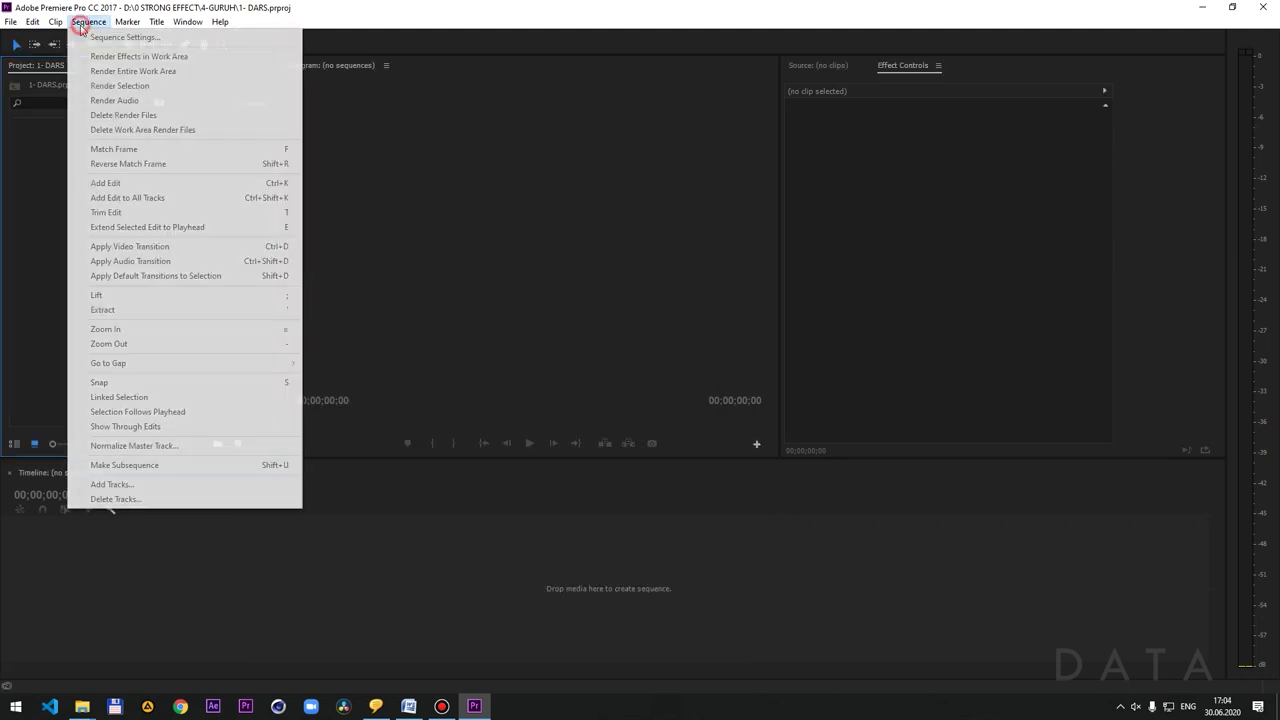
mouse_move(7, 24)
mouse_move(199, 39)
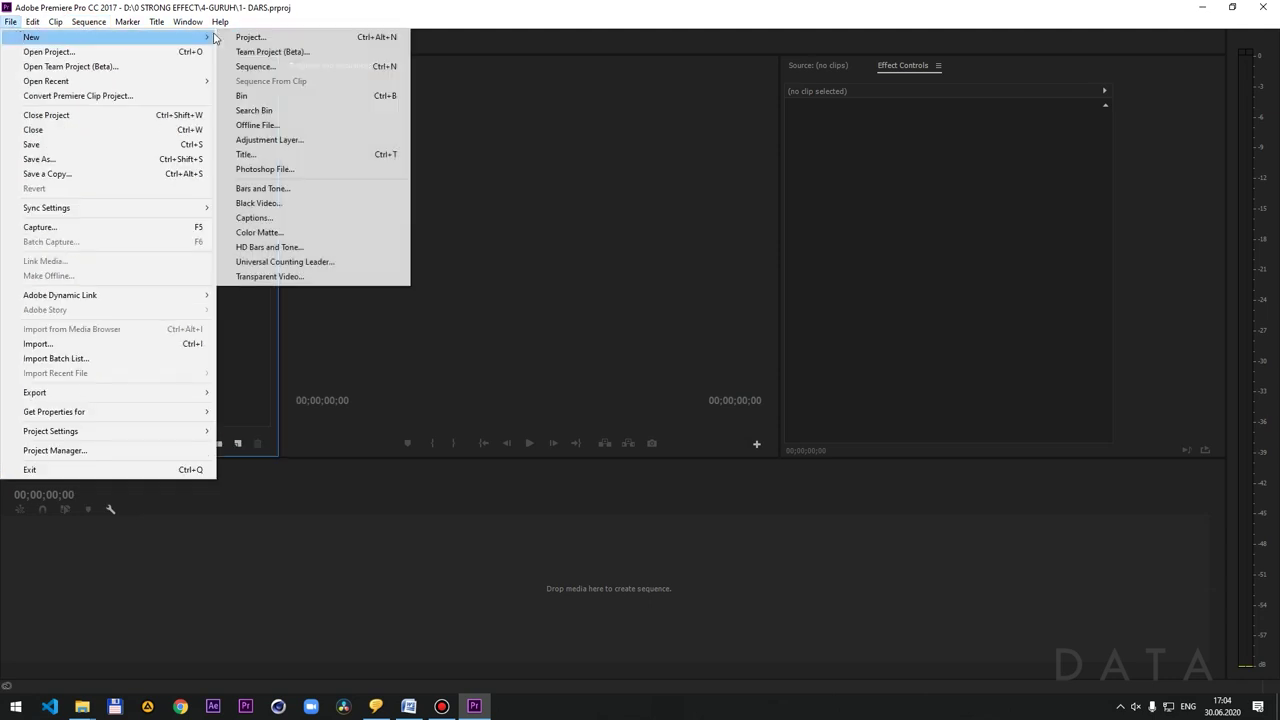
left_click(288, 67)
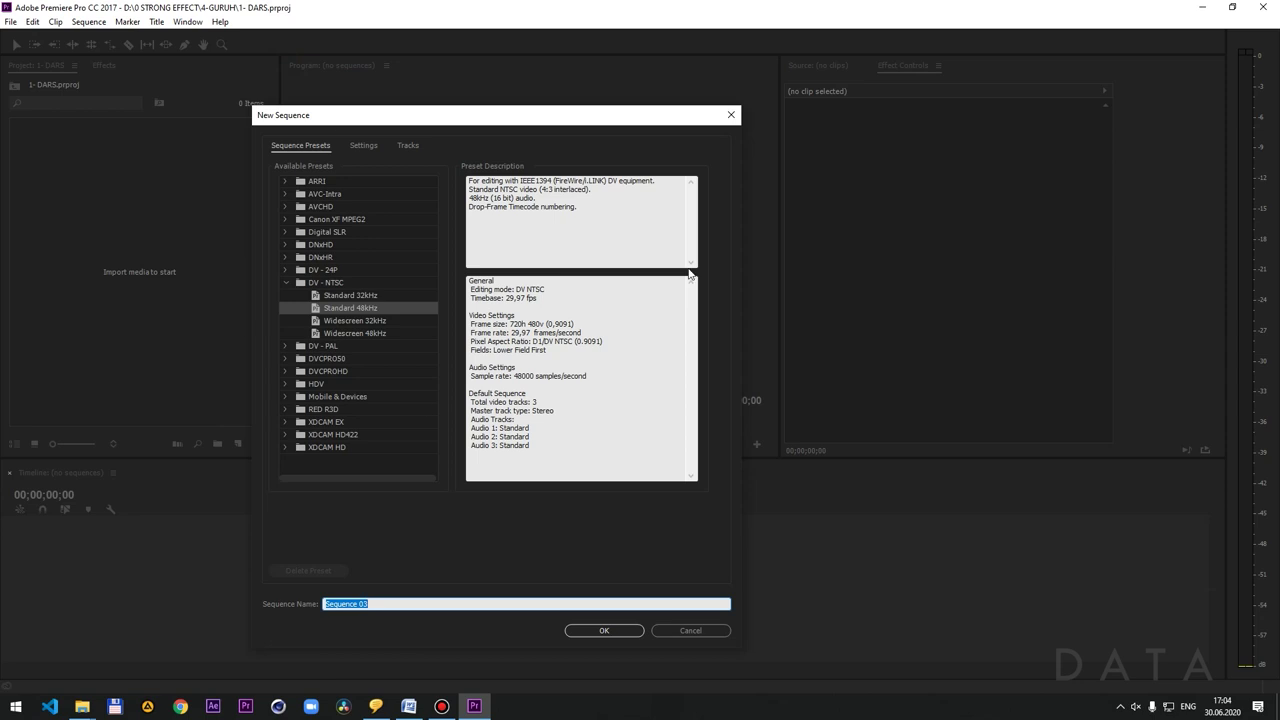
left_click(731, 118)
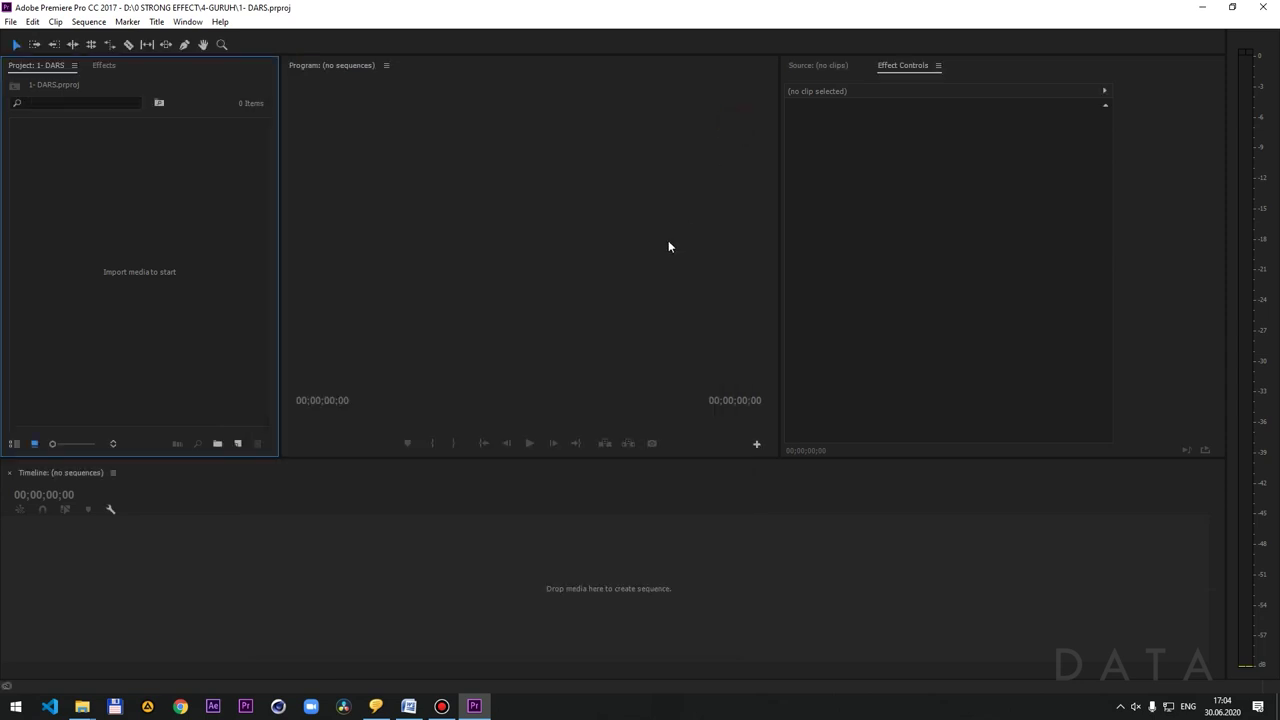
key("ctrl+n")
left_click_drag(507, 120, 578, 120)
left_click(799, 115)
left_click(238, 445)
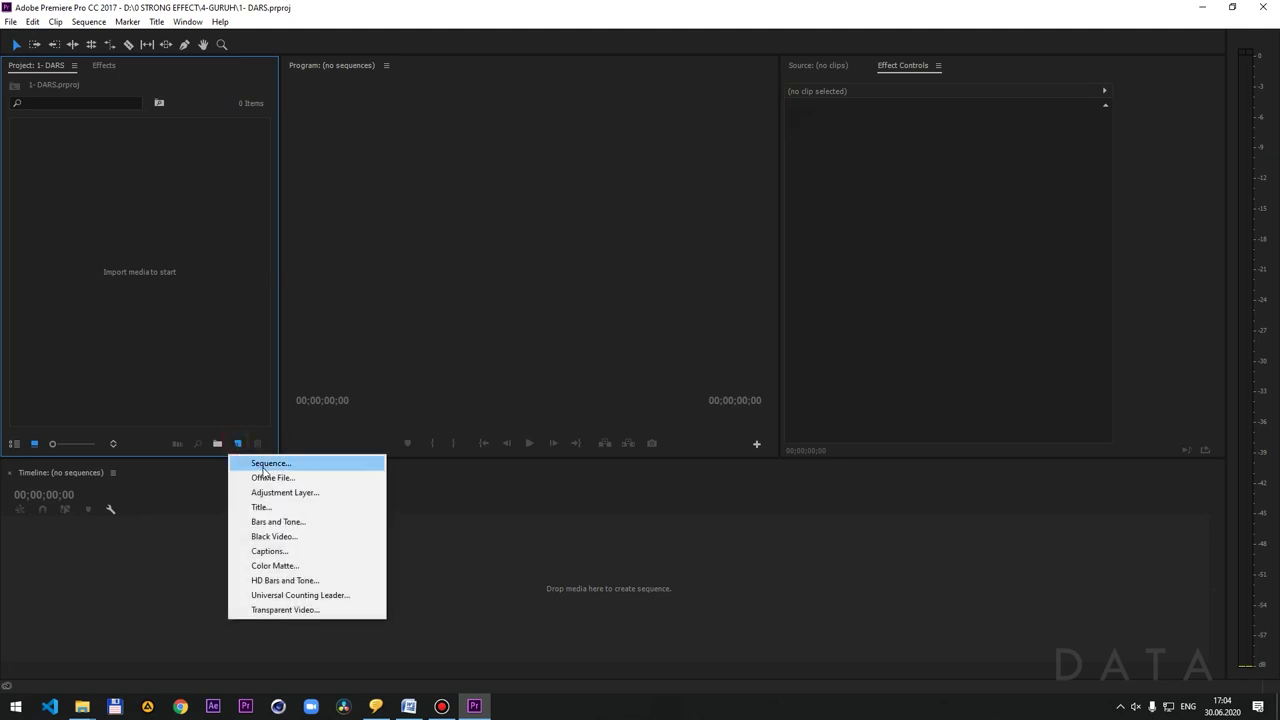
left_click(265, 465)
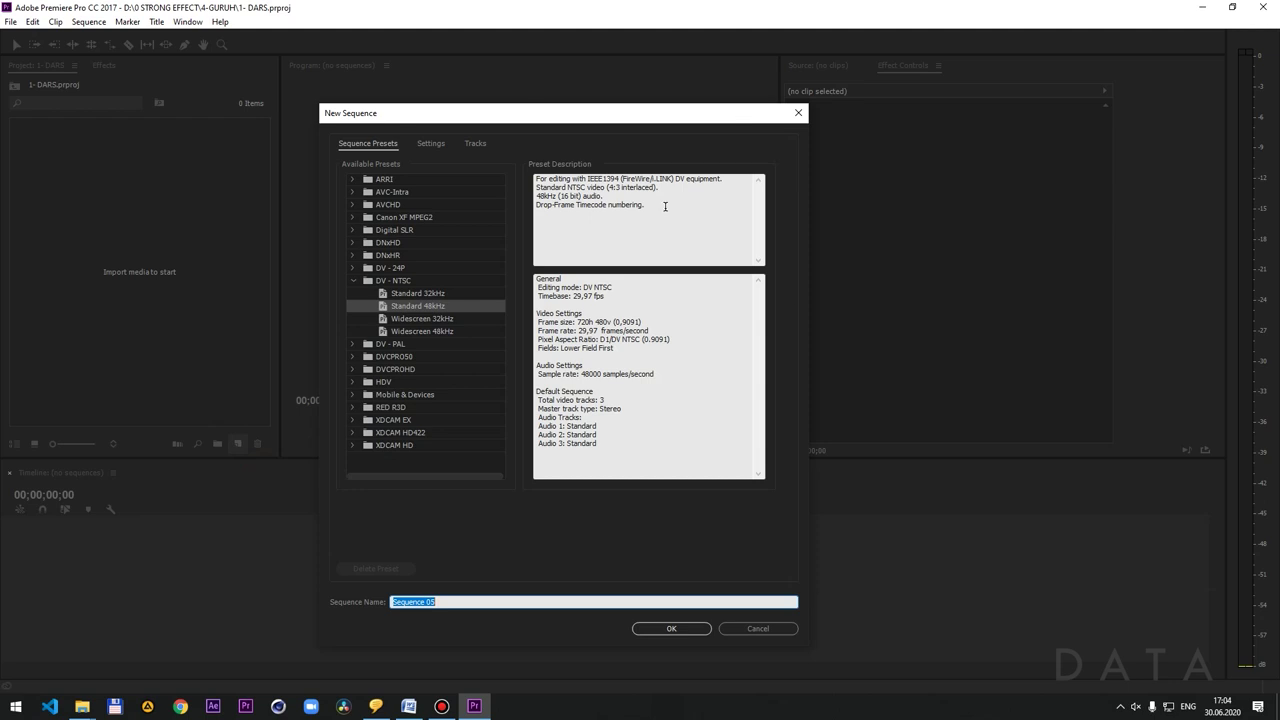
left_click(798, 113)
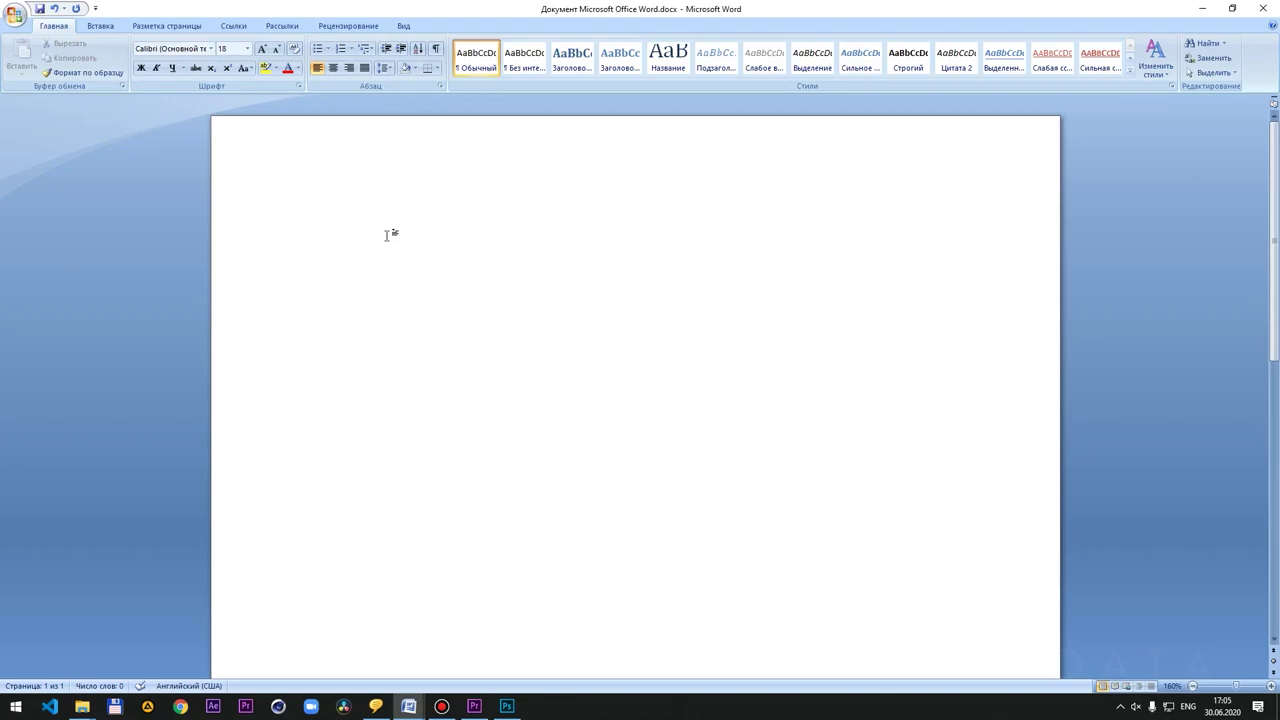
- Type HD, FULL HD and PalDV on separate lines, fixing the typos
type("Hd")
key("BackSpace")
key("BackSpace")
type("P")
key("BackSpace")
type("HD")
key("Return")
type("FULL")
type(" HD")
key("Return")
type("Pal")
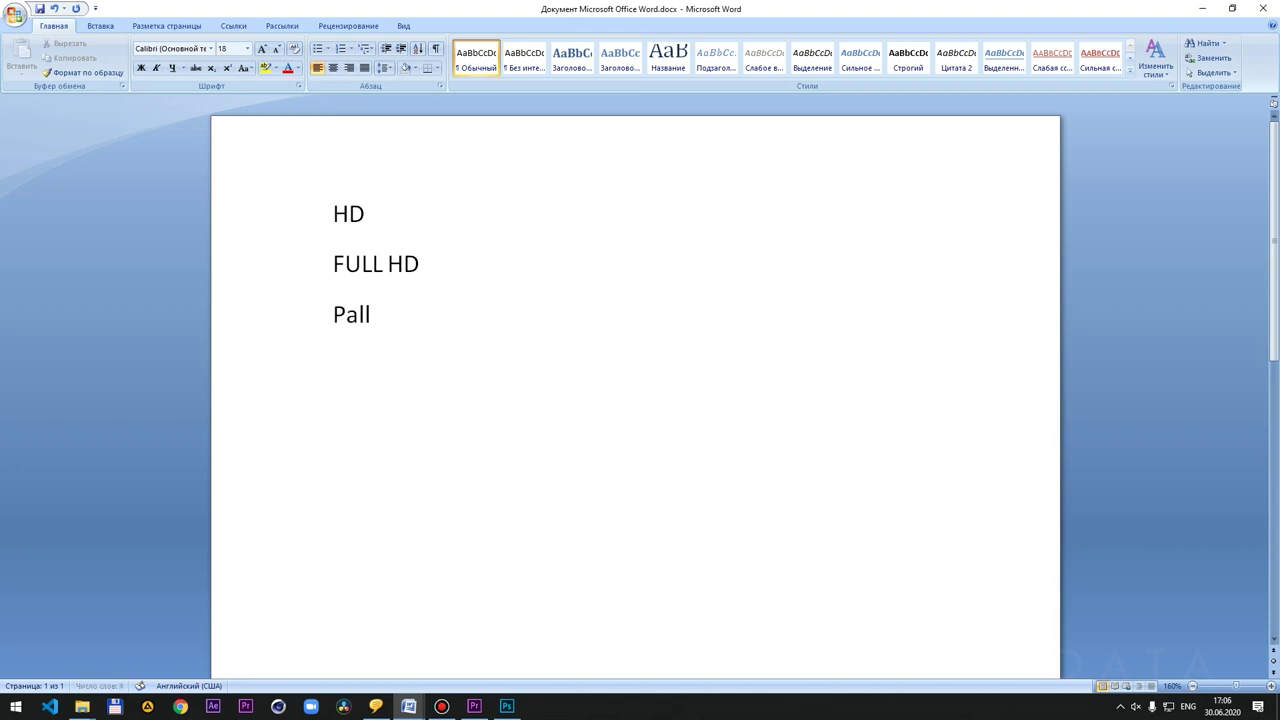
type("lDV")
key("BackSpace")
key("Return")
type("V")
key("Return")
- Add 2K and 4K, then insert 1K on its own line above 2K
type("2K")
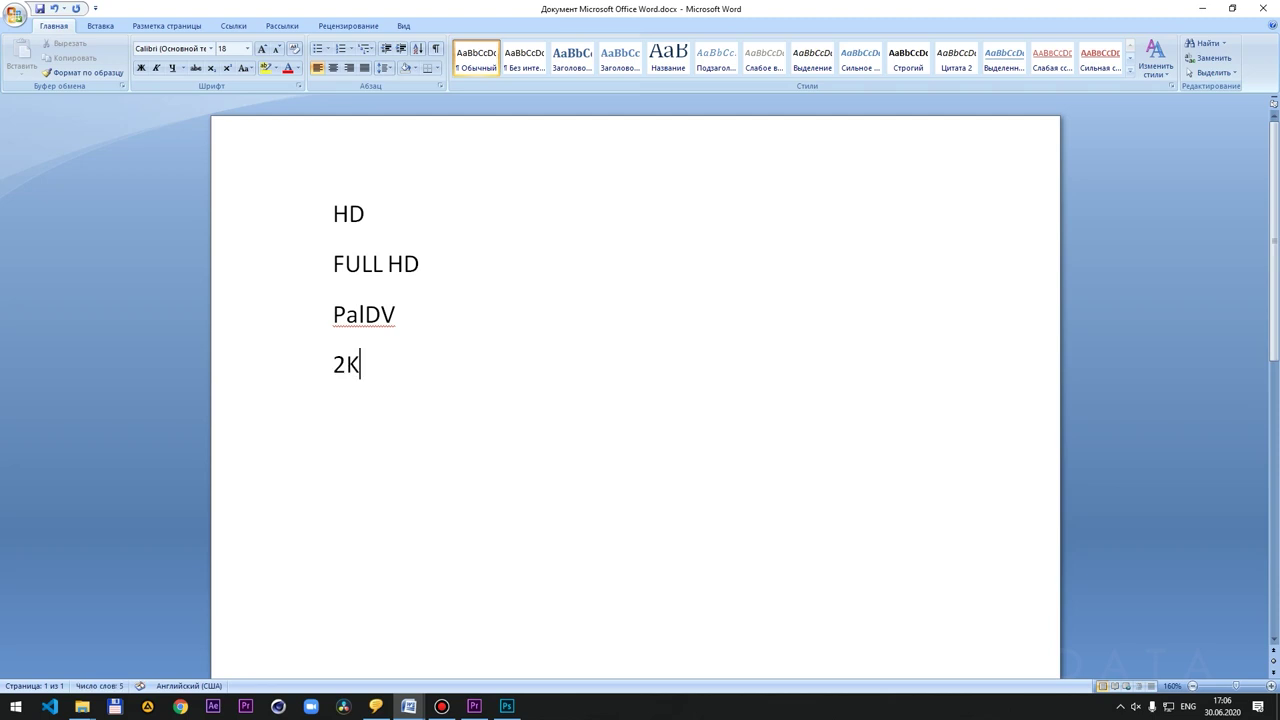
key("Return")
type("4K")
key("Up")
key("Left")
key("Left")
key("Return")
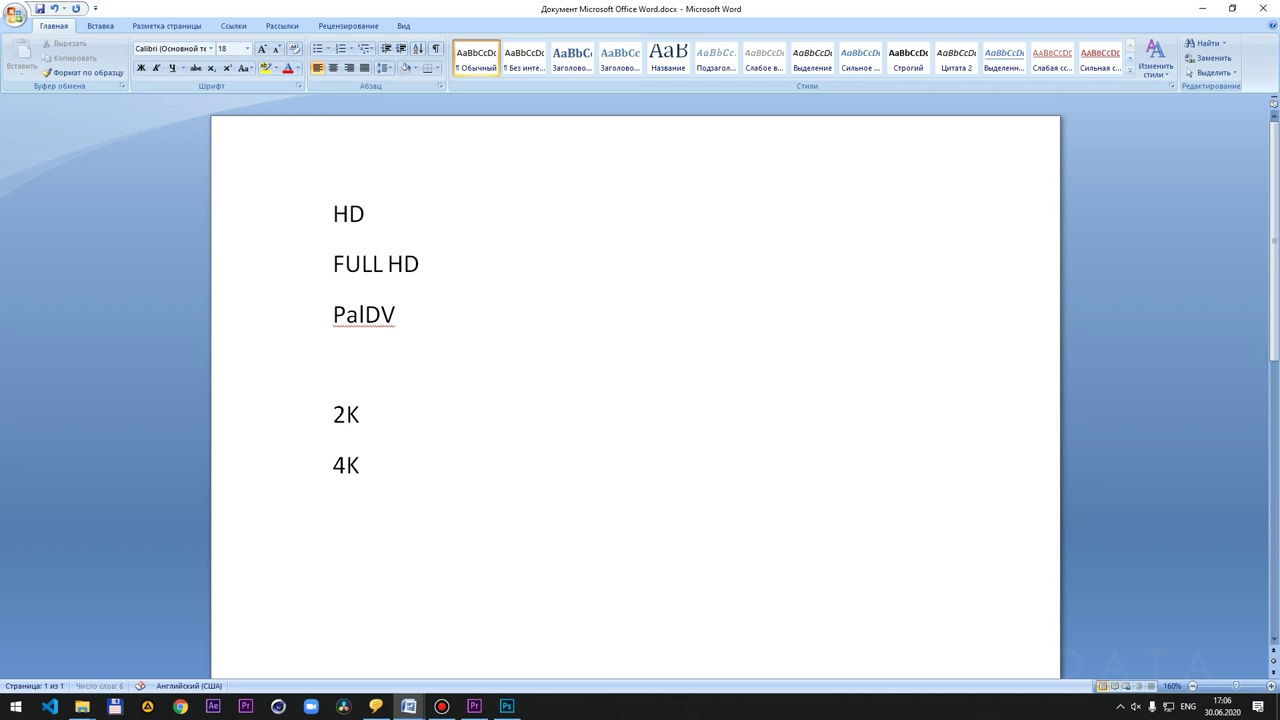
type("1K")
key("Right")
- Place the cursor after the HD, 1K and 4K entries, finishing after HD
left_click(394, 219)
left_click(424, 366)
left_click(429, 452)
left_click(482, 210)
- Enter 1280x720 on the HD line and 1920x1080 on the FULL HD line
type("1280")
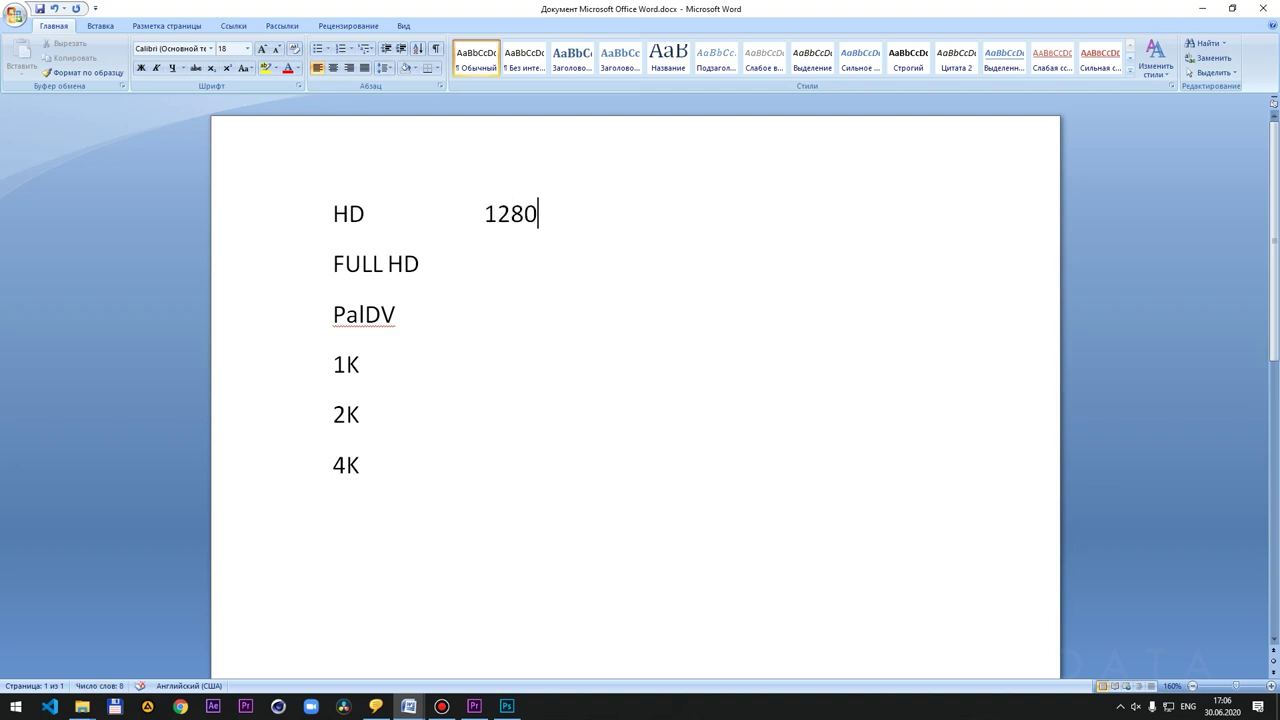
type("z20")
key("BackSpace")
key("BackSpace")
key("BackSpace")
type("x720")
left_click(566, 260)
type("1920x1080")
- Add 720x576 to the PalDV line and 1024x576 to the 1K line
left_click(692, 276)
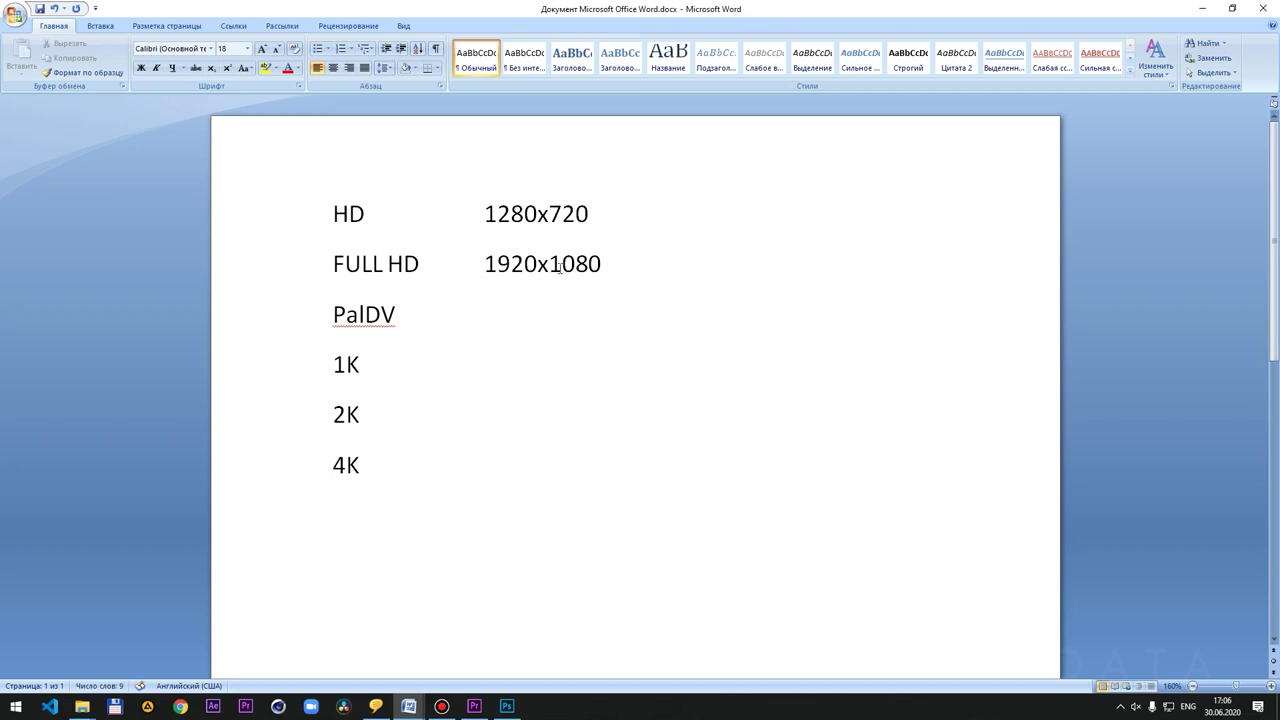
left_click_drag(538, 264, 486, 264)
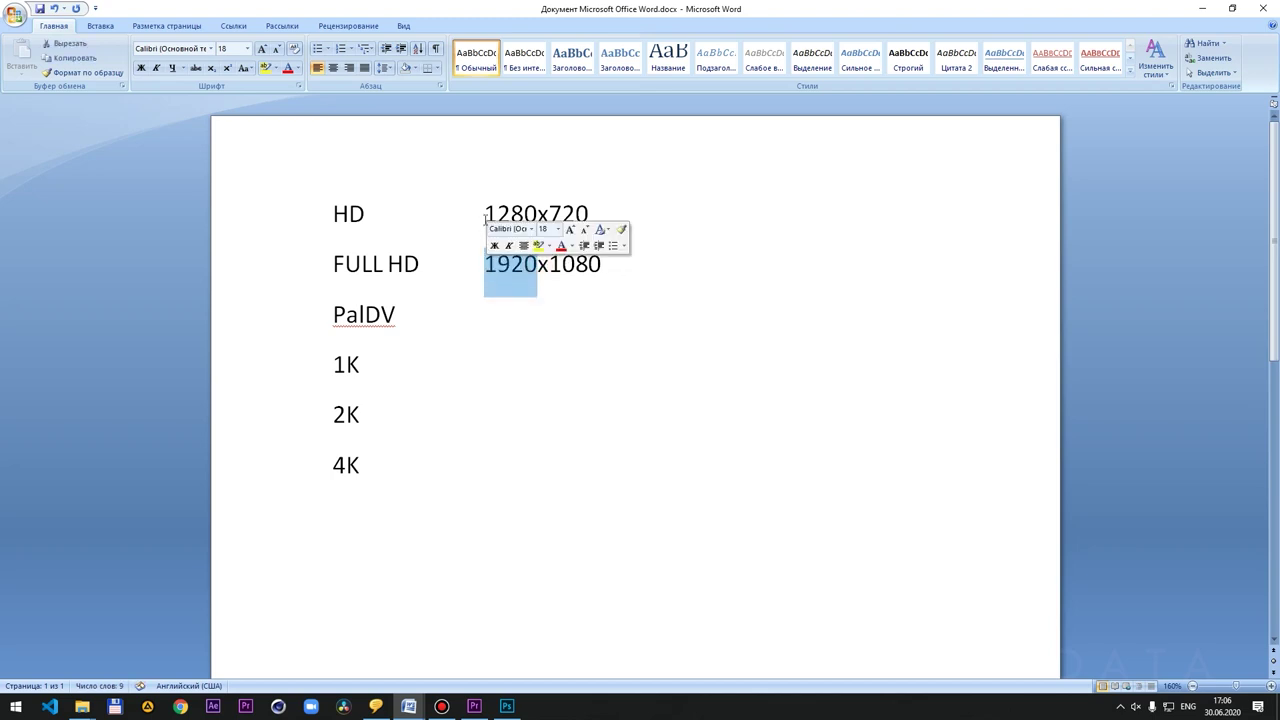
left_click_drag(484, 214, 537, 214)
left_click(625, 214)
left_click(563, 300)
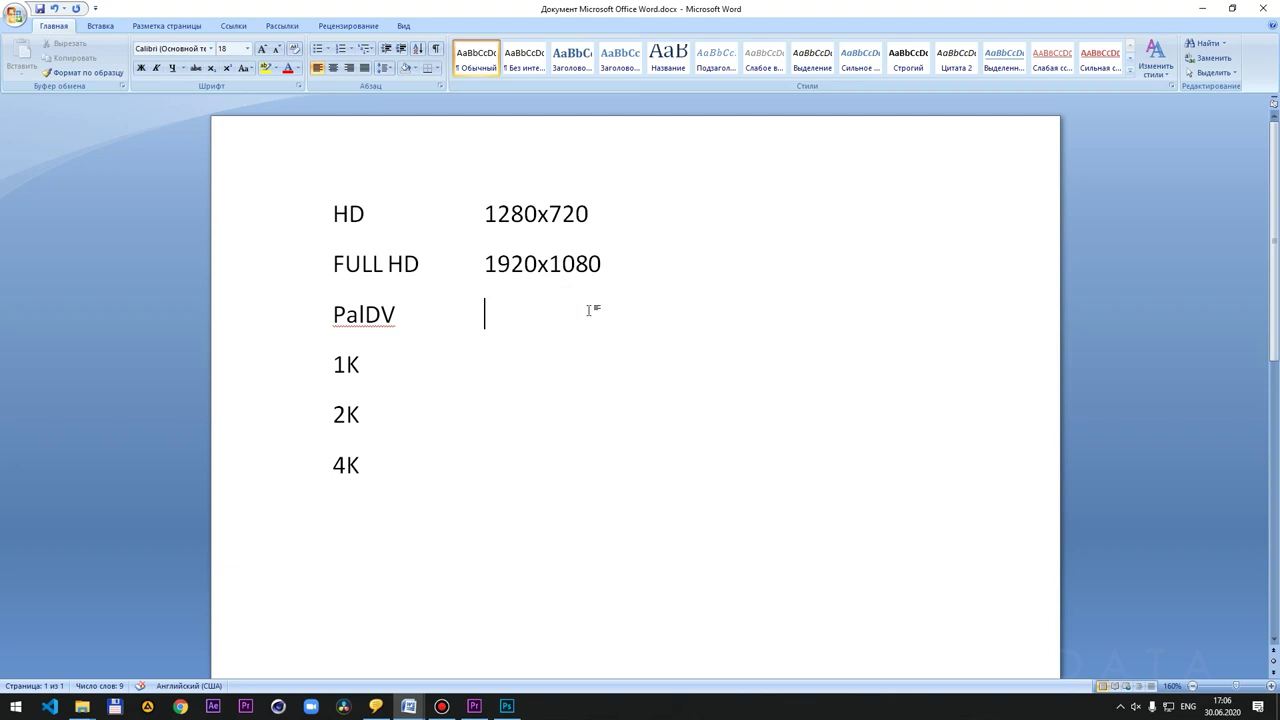
type("720x576")
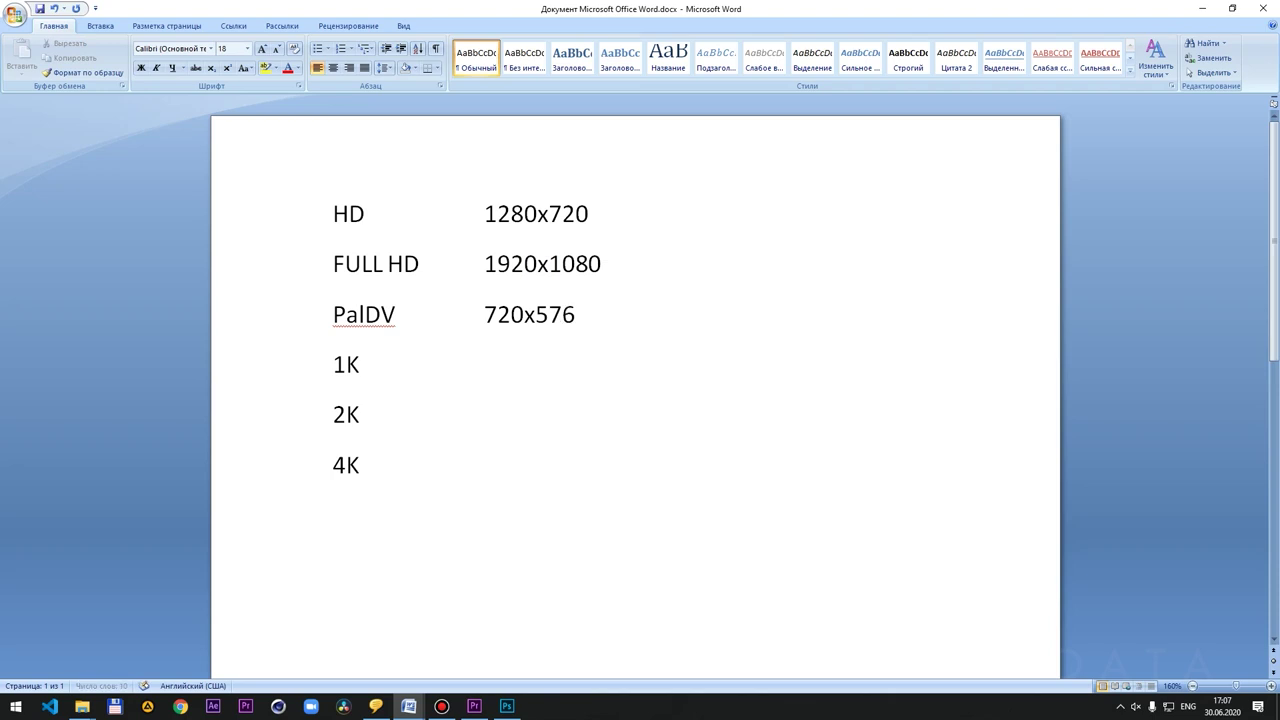
left_click(591, 359)
type("1024x576")
- Add 720p after 1280x720 on the HD line
left_click(563, 406)
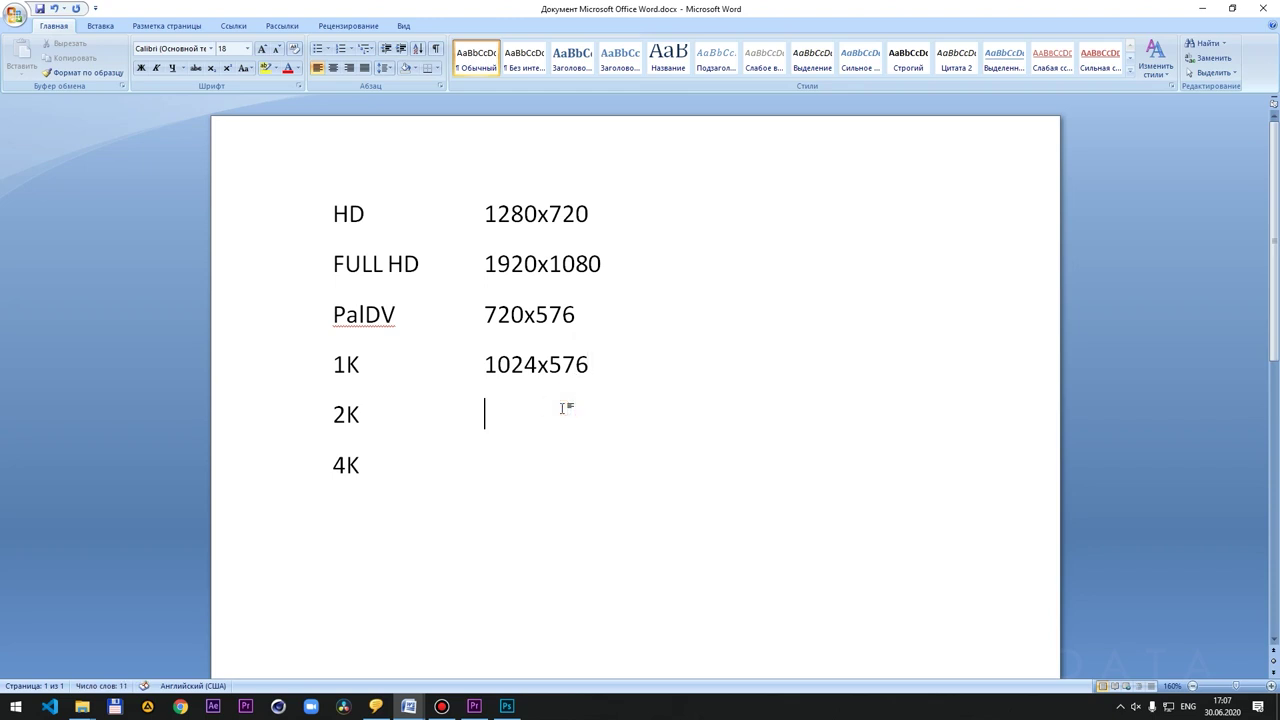
mouse_move(545, 401)
left_mouse_down()
mouse_move(580, 478)
mouse_move(370, 410)
left_mouse_up()
left_click(601, 478)
left_click(533, 467)
left_click(701, 228)
left_click_drag(370, 212, 333, 213)
left_click(735, 215)
type("720P")
key("BackSpace")
type("p")
- Add a tab and 1080p after 1920x1080 on the FULL HD line
left_click(783, 258)
key("Tab")
type("1")
type("080P")
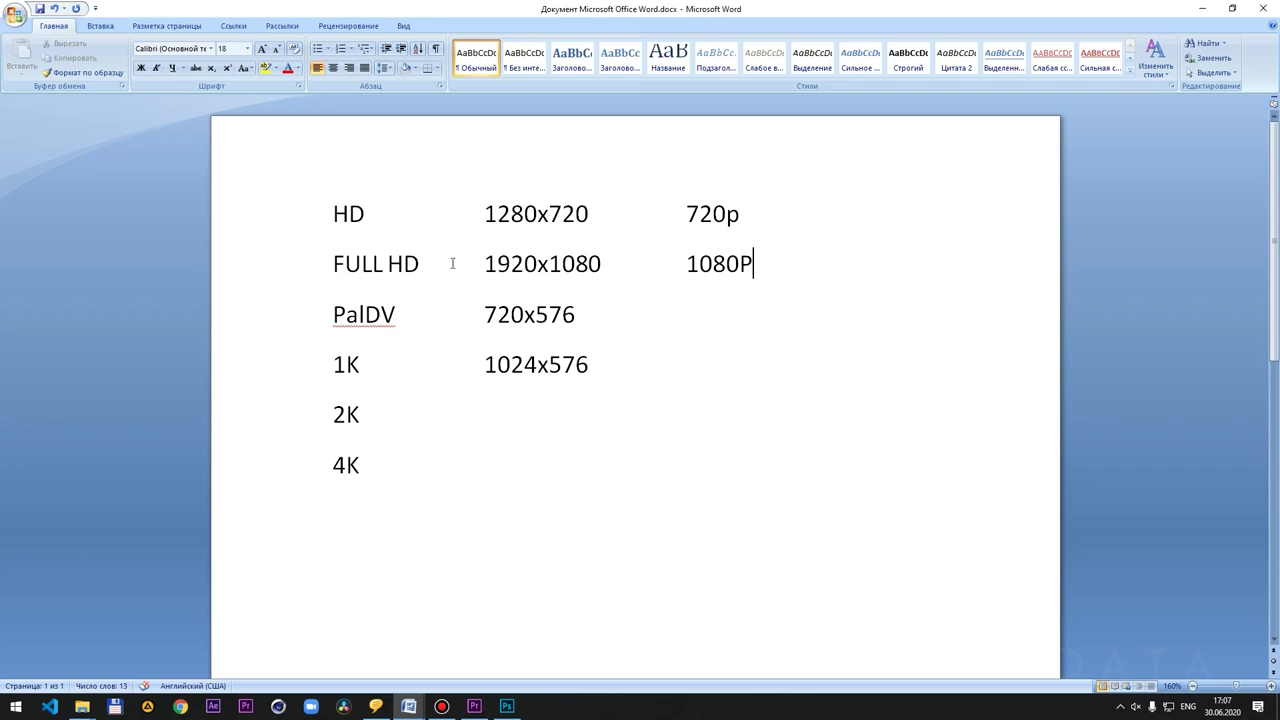
key("BackSpace")
type("p")
- Go over the 1920, 1080 and PalDV values, then bring up Premiere Pro's New Sequence dialog
left_click_drag(603, 263, 549, 263)
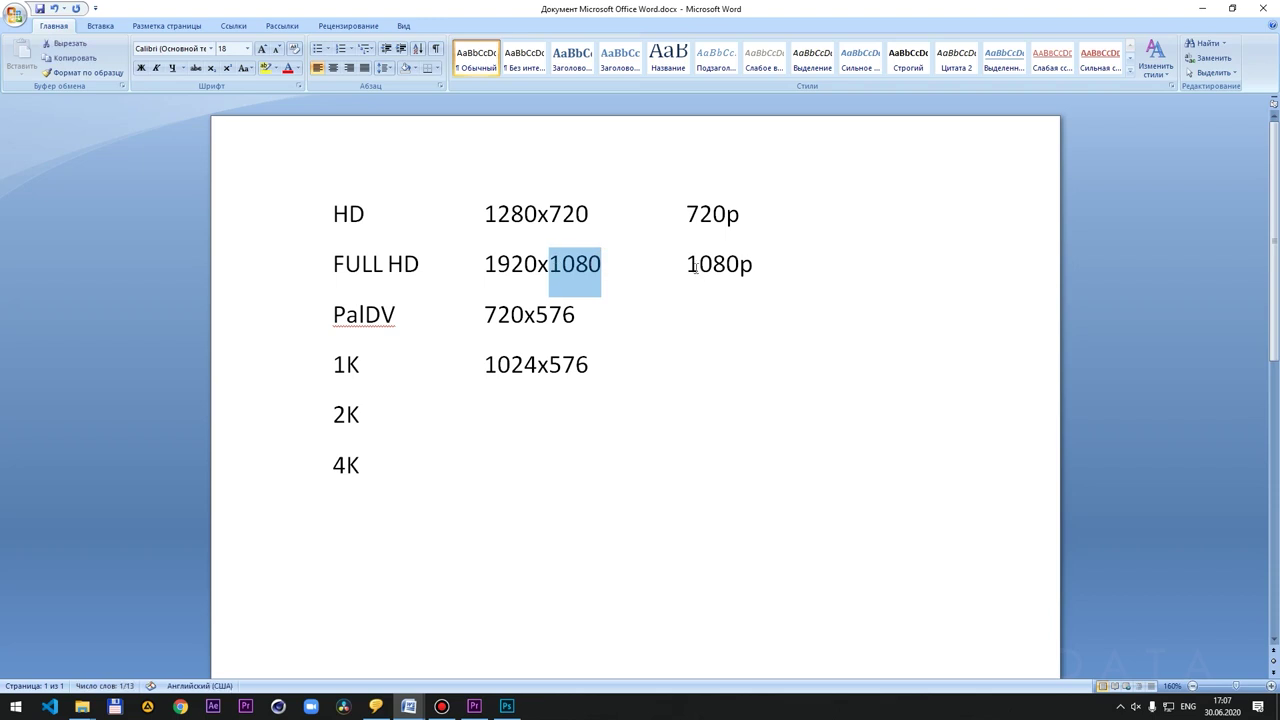
left_click_drag(686, 263, 738, 264)
left_click_drag(485, 266, 539, 266)
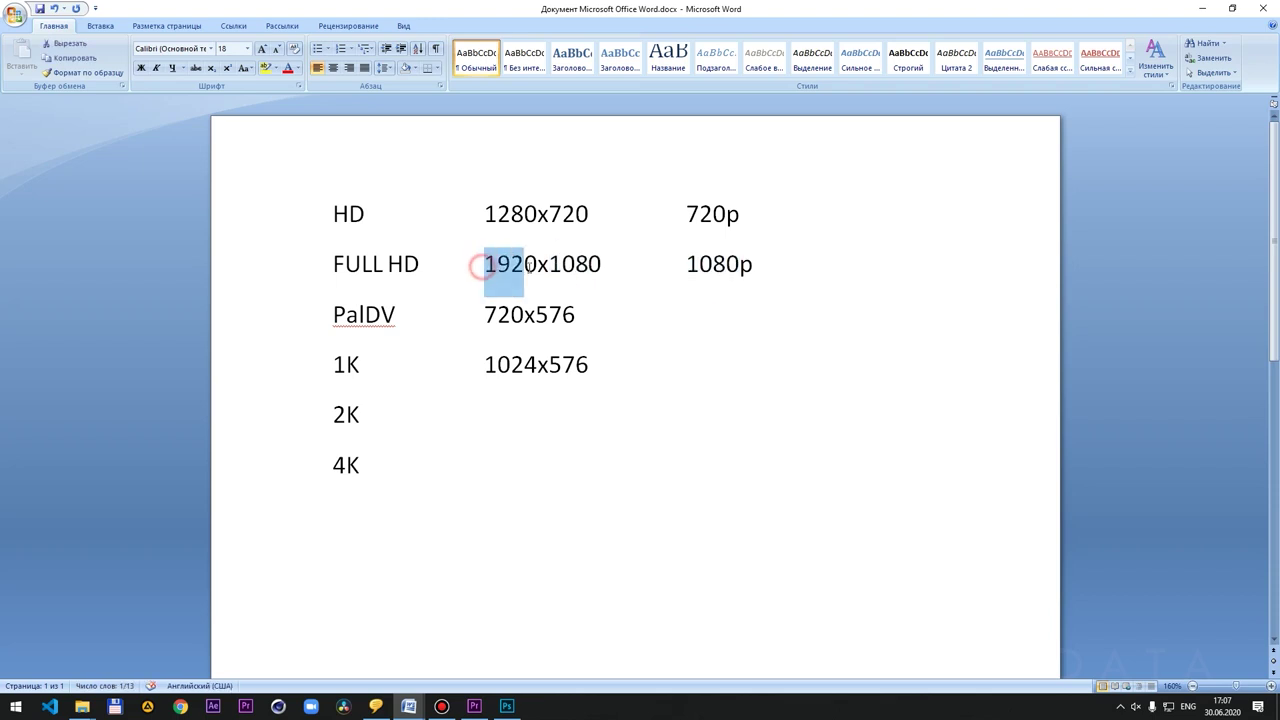
left_click(620, 305)
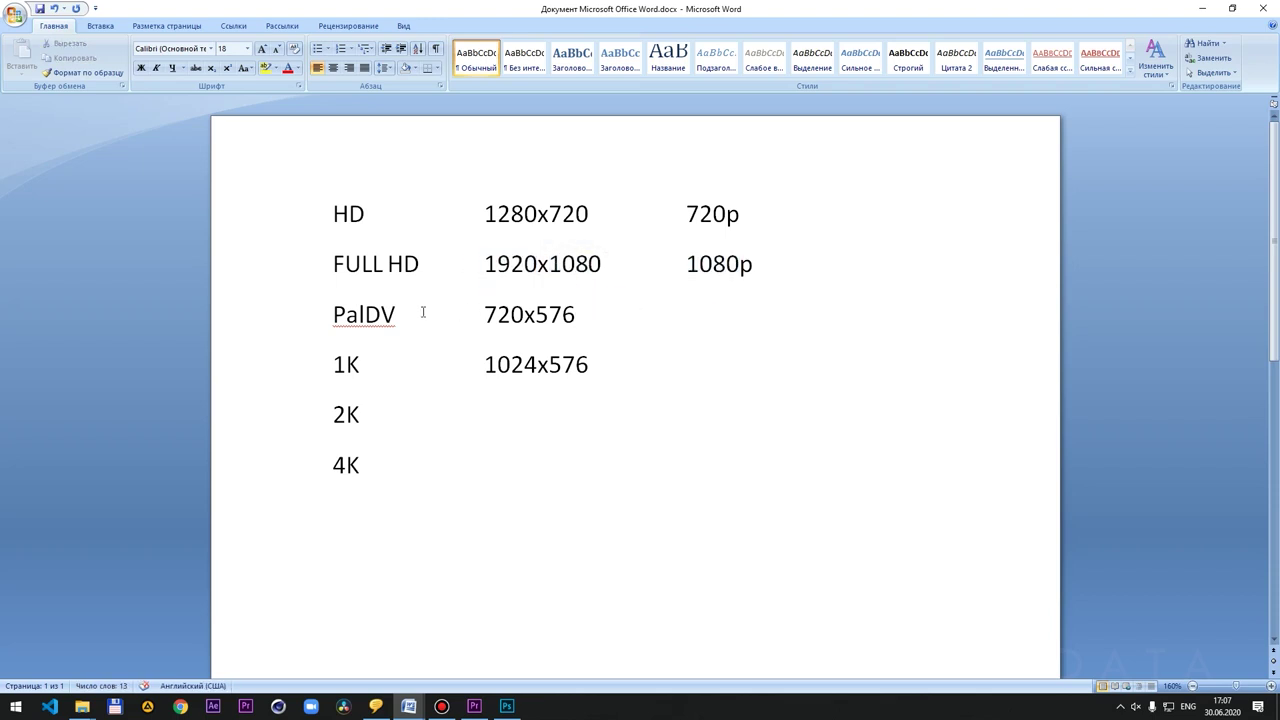
left_click_drag(432, 314, 334, 314)
left_click(634, 312)
left_click(603, 367)
left_click(474, 706)
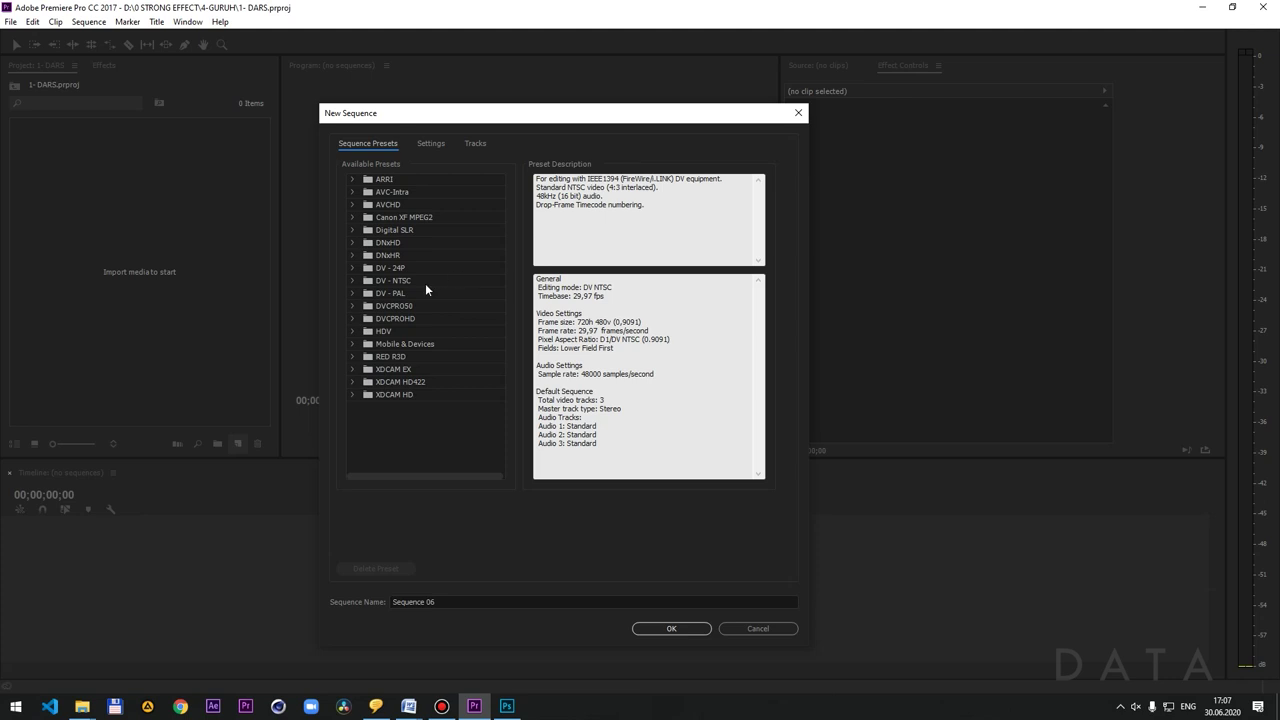
- Browse the sequence presets, expanding the ARRI, AVC-Intra, AVCHD, Canon XF MPEG2 and Digital SLR folders
left_click(386, 283)
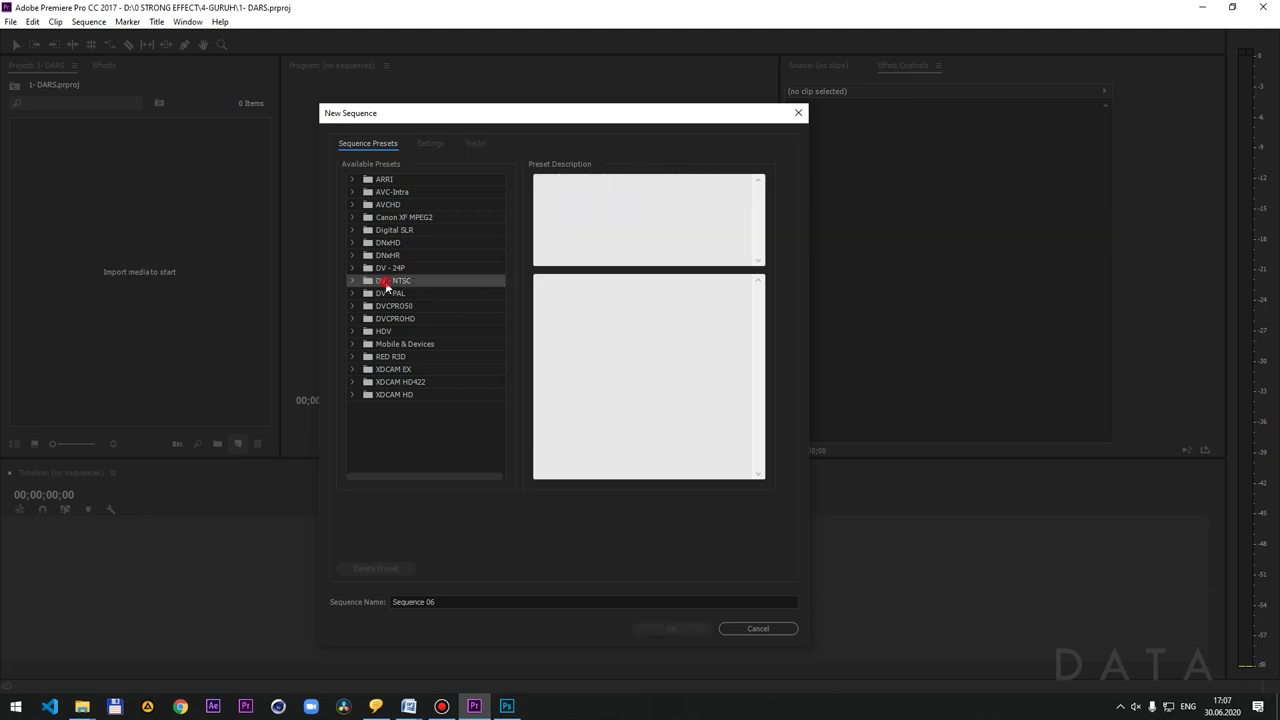
left_click(390, 332)
left_click(418, 381)
left_click(393, 398)
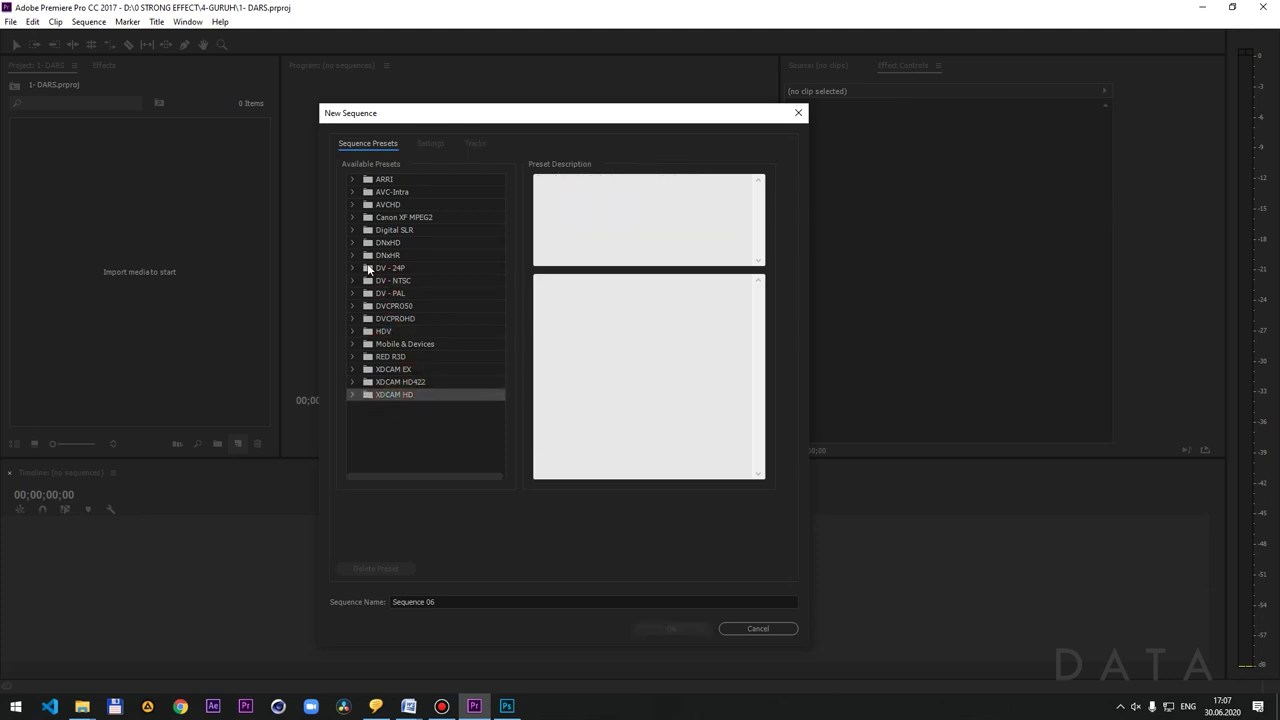
left_click(352, 180)
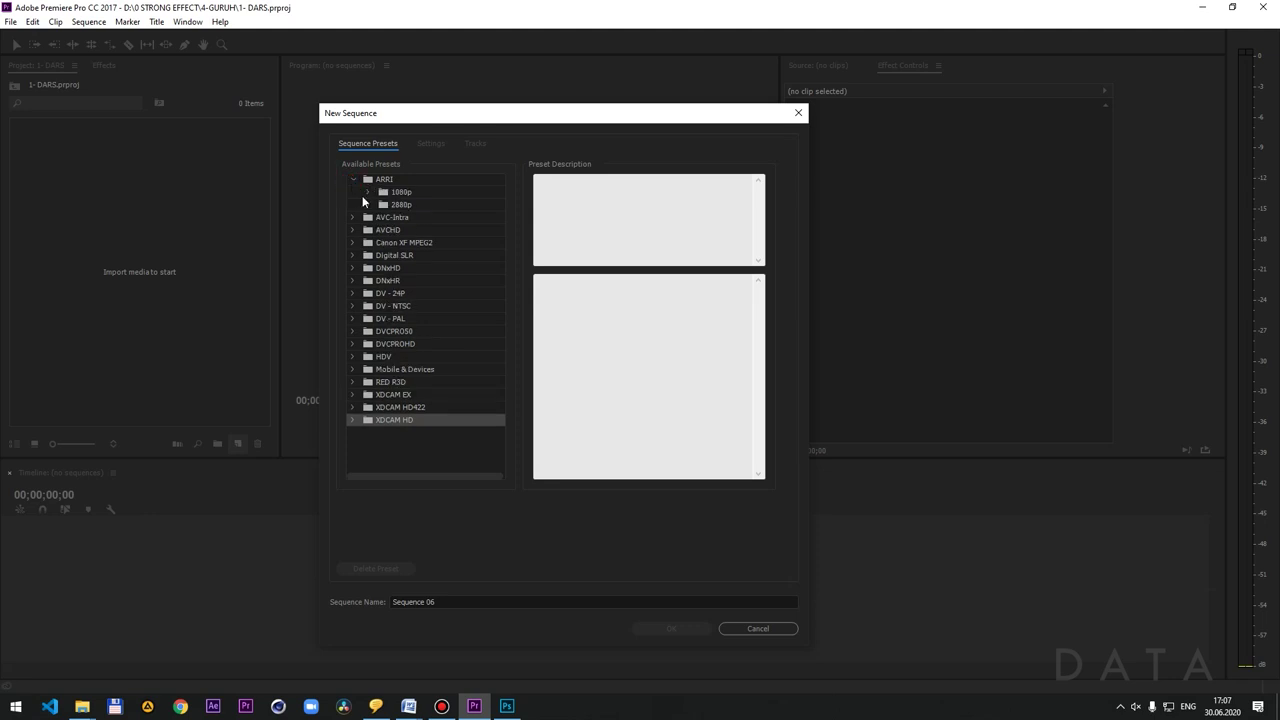
left_click(369, 205)
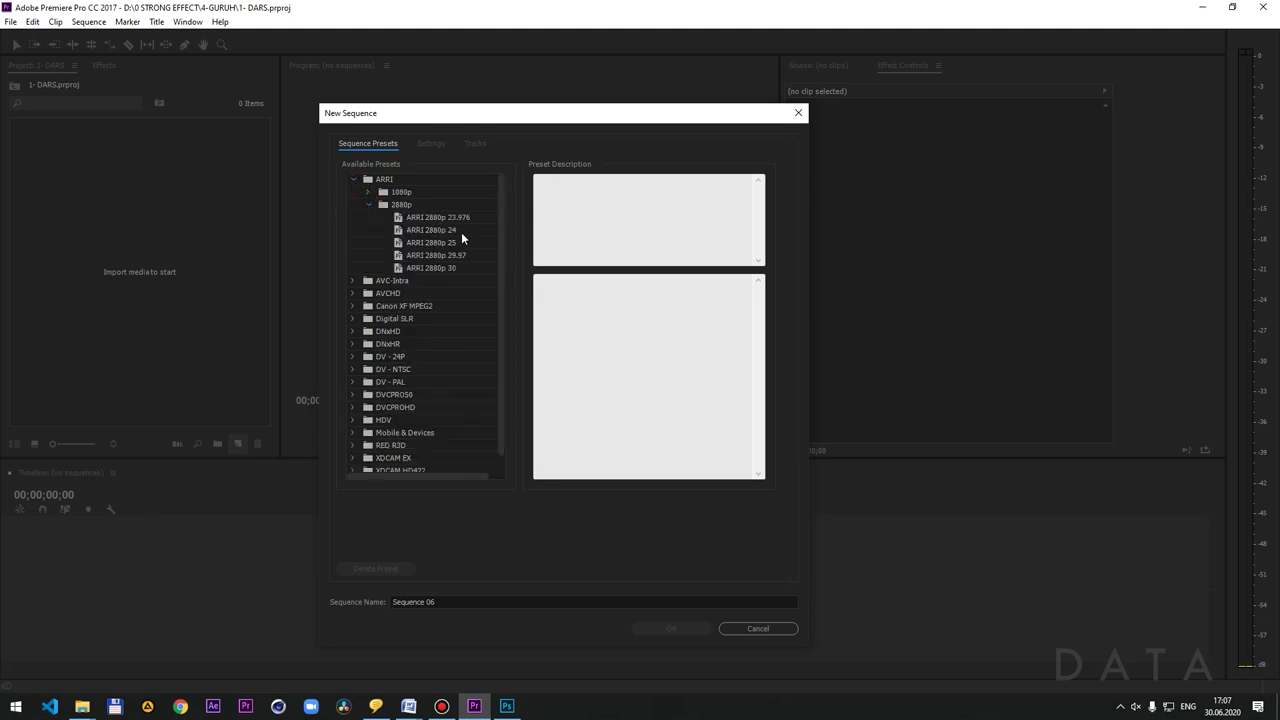
left_click(352, 281)
scroll(421, 310, "down", 2)
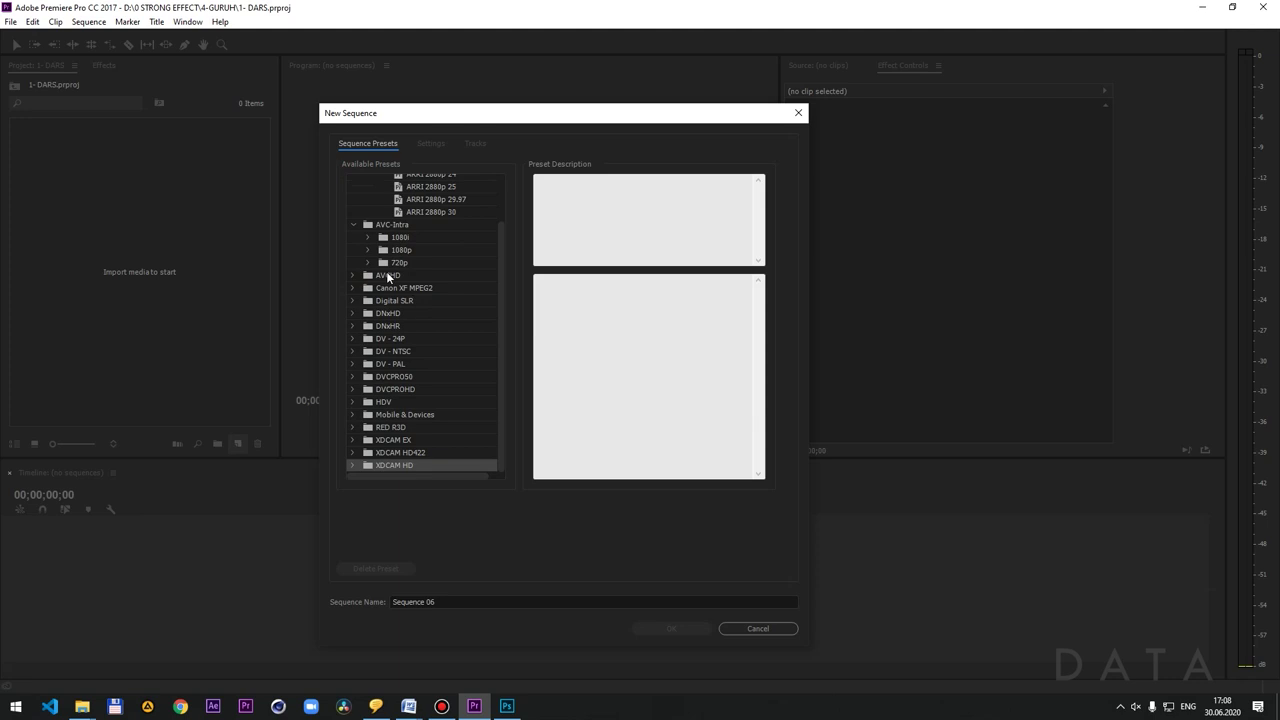
left_click(352, 275)
scroll(415, 307, "down", 2)
left_click(353, 288)
left_click(352, 339)
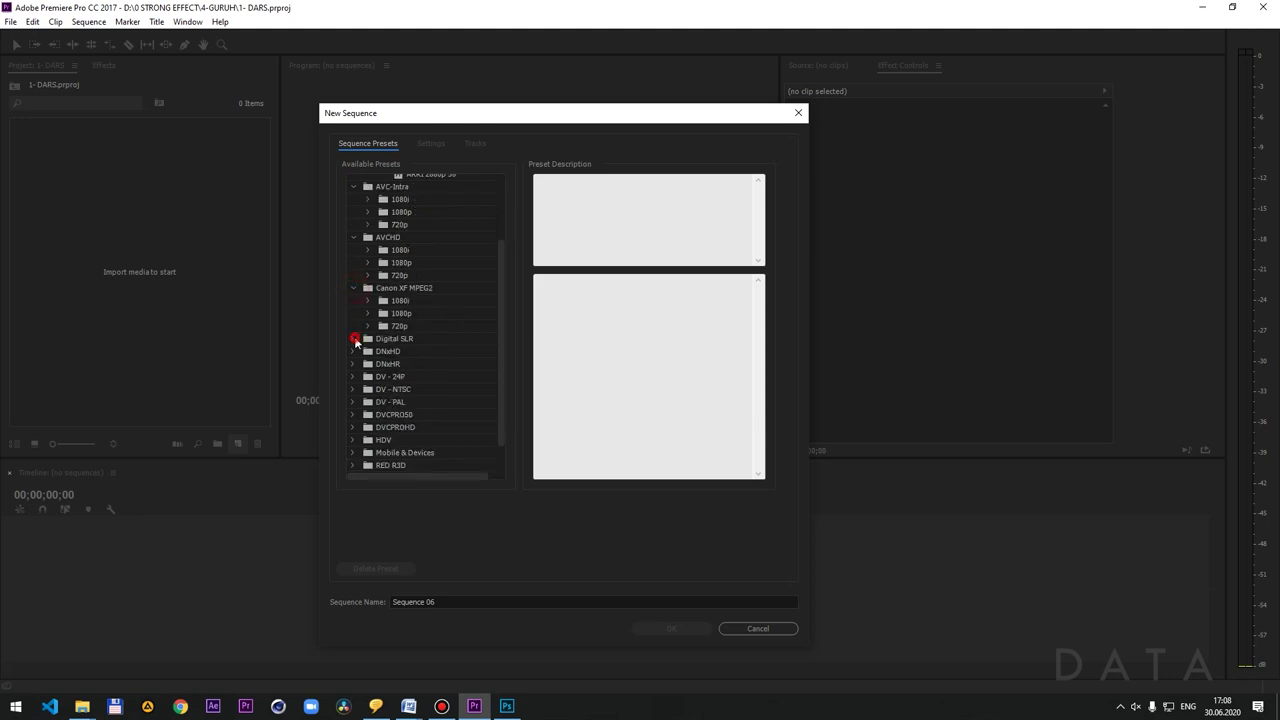
scroll(430, 330, "down", 2)
- Expand DNxHD and DNxHR > 2K 50 and select the DNxHR HQ 2K 50 preset
left_click(355, 318)
scroll(408, 340, "down", 3)
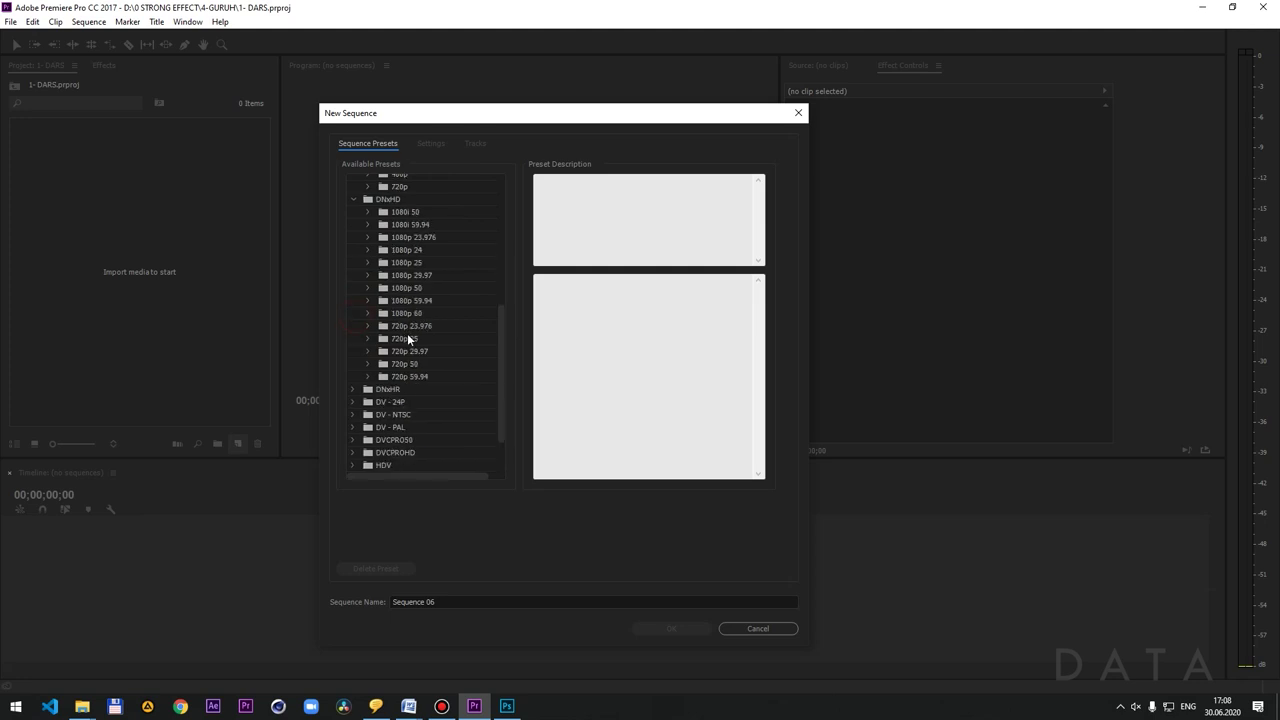
left_click(353, 389)
scroll(444, 386, "down", 3)
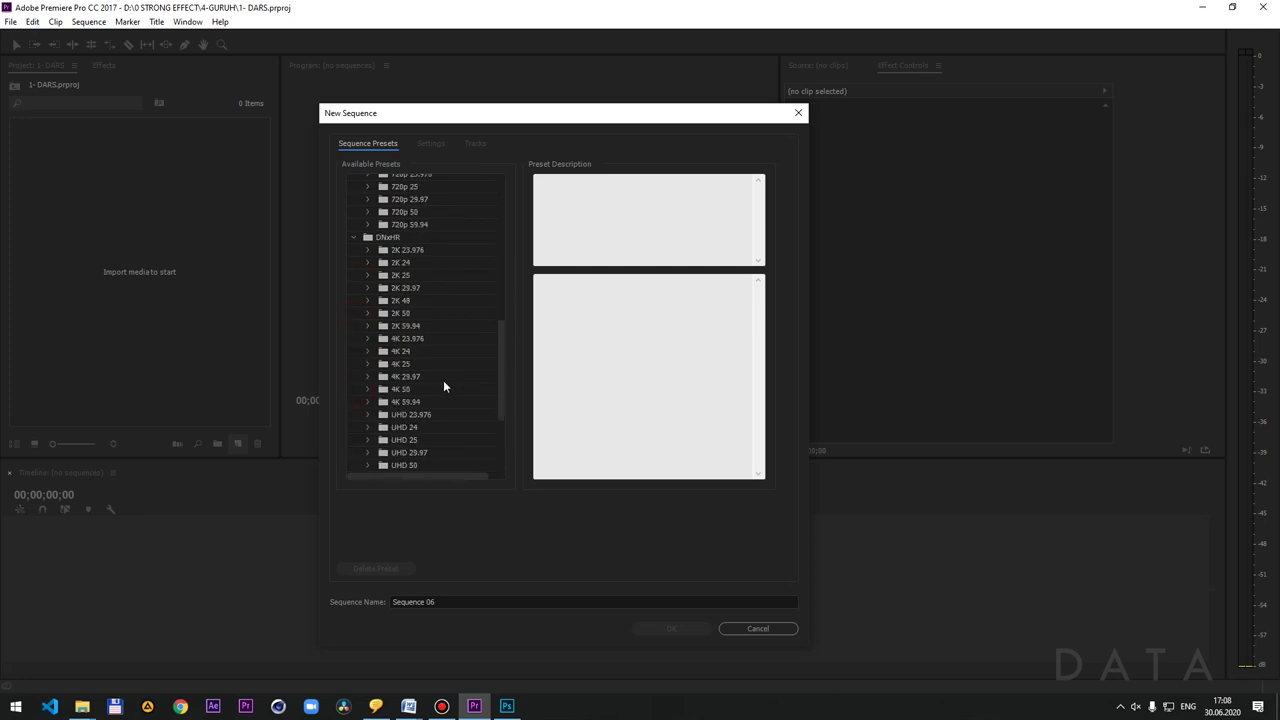
left_click(367, 313)
left_click(367, 313)
left_click(440, 326)
left_click(442, 338)
left_click(440, 326)
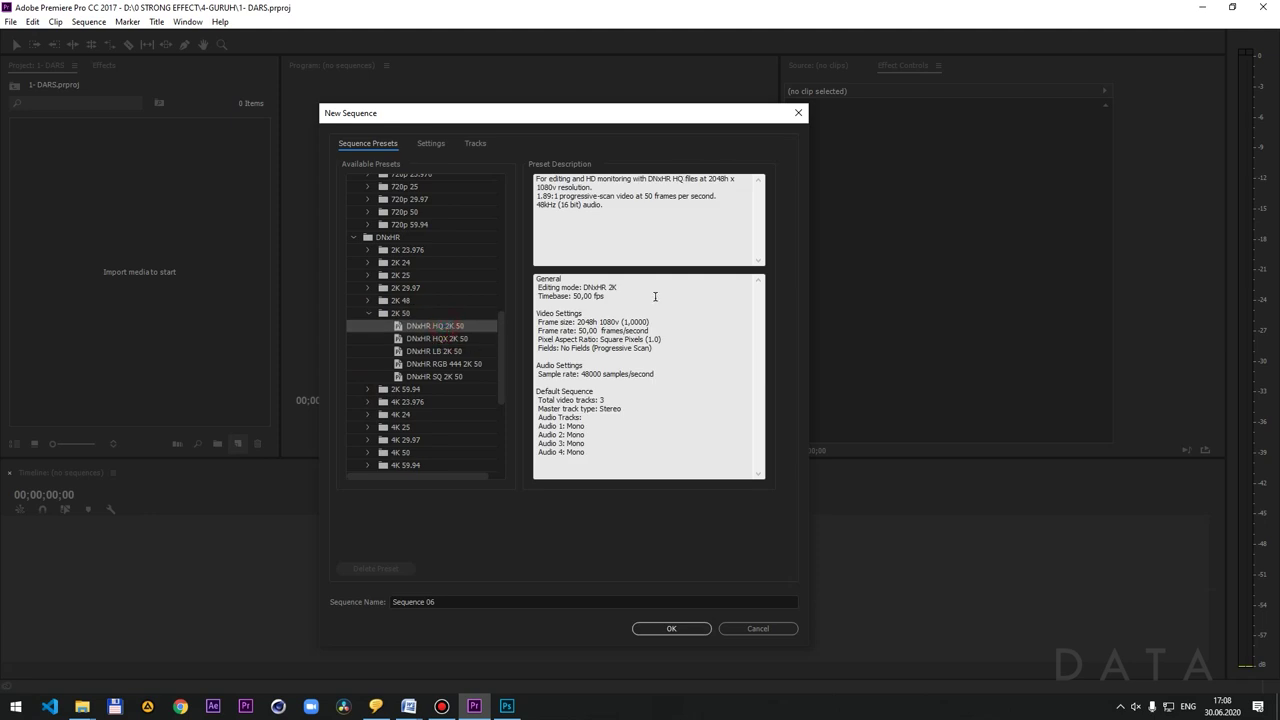
- Copy the preset's frame size into Word's 2K row, correcting it to 2048x1080
left_click_drag(578, 322, 616, 322)
key("ctrl+c")
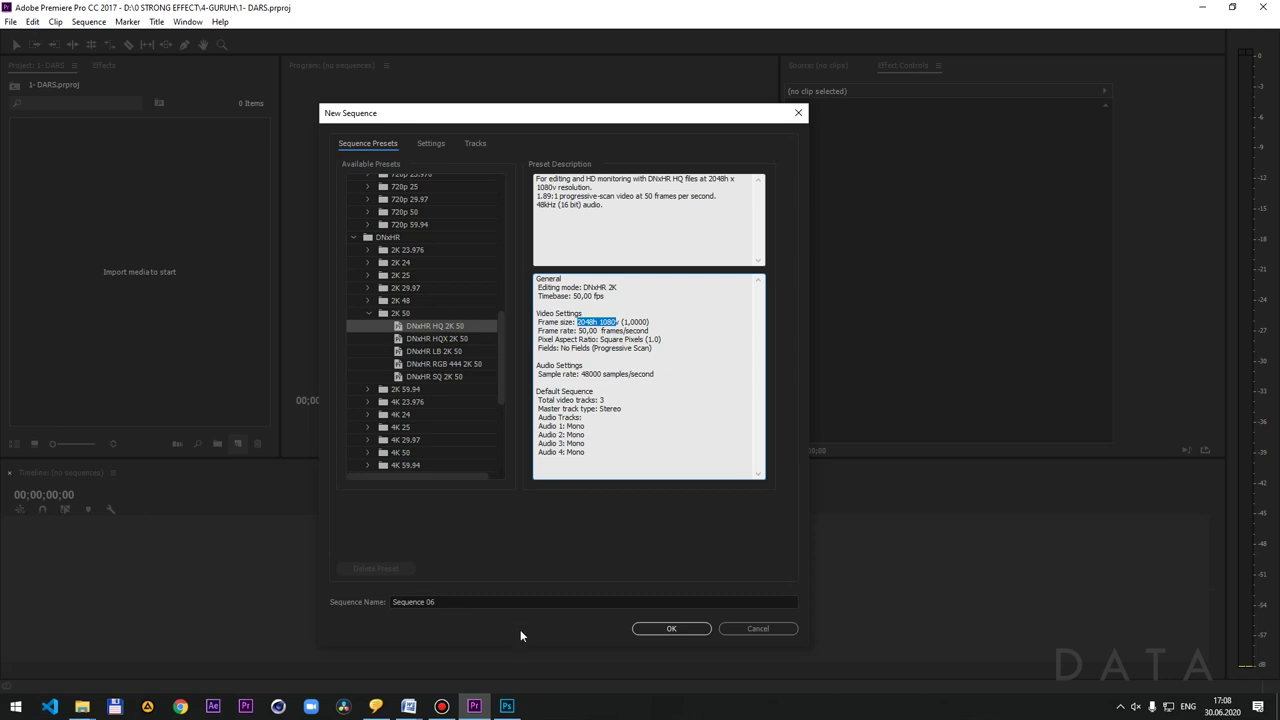
mouse_move(412, 706)
left_click(470, 656)
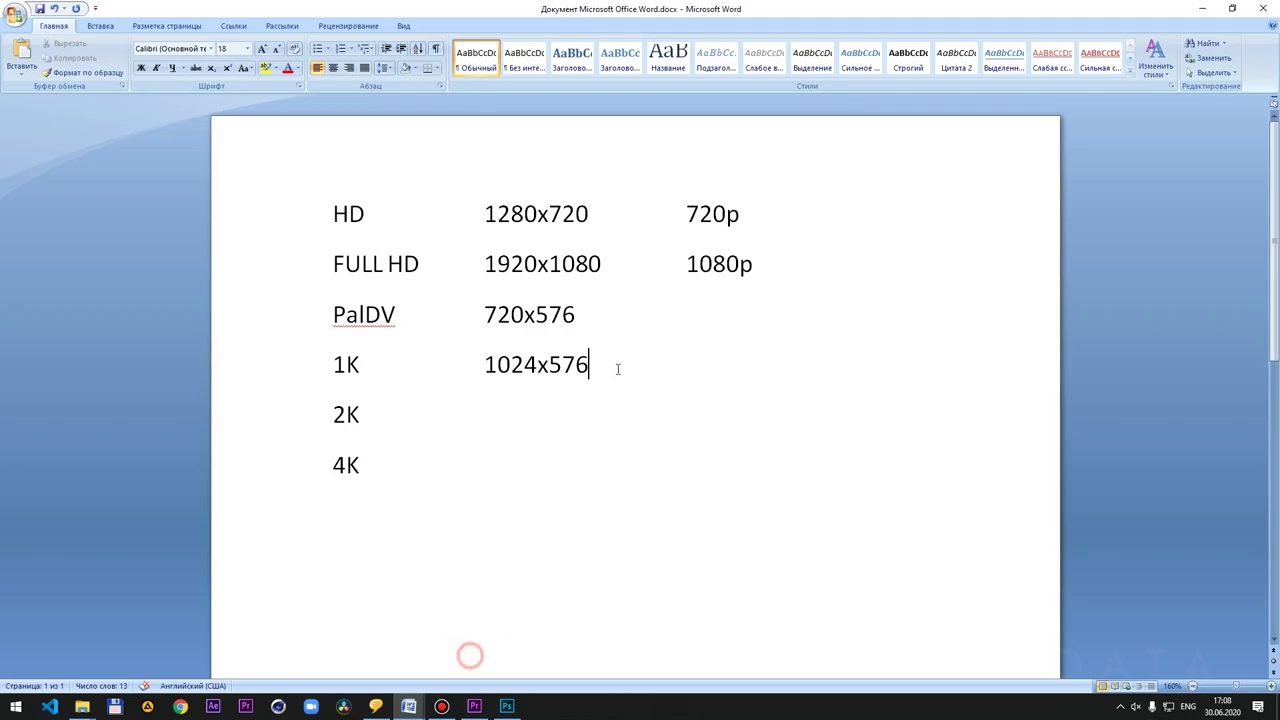
left_click(556, 410)
key("ctrl+v")
left_click_drag(555, 414, 541, 419)
type("x")
left_click(639, 420)
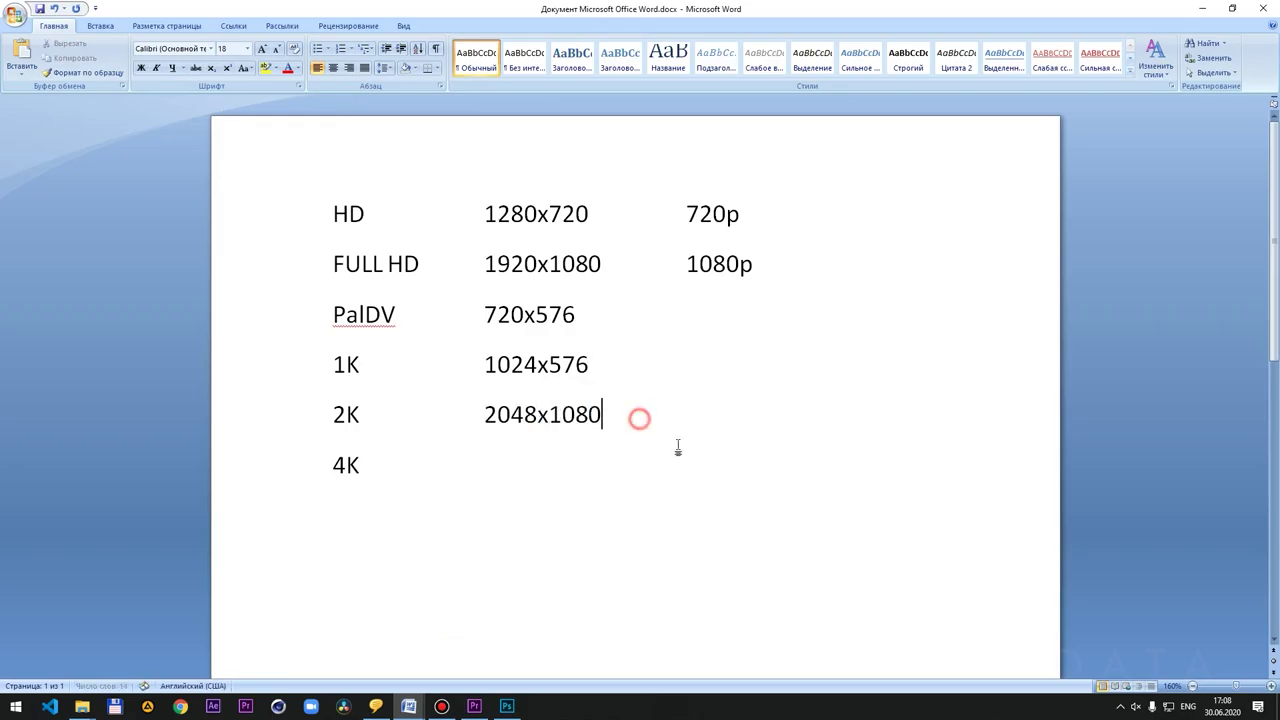
key("alt+Tab")
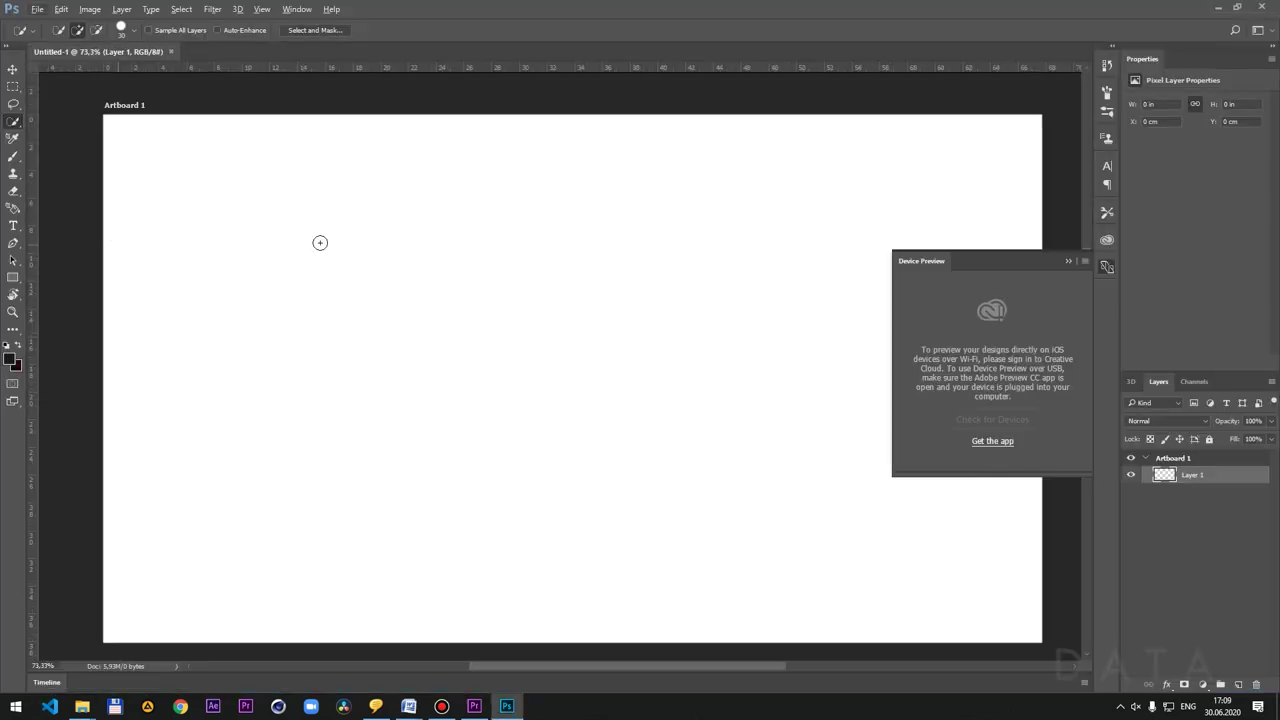
- Choose the Brush tool, close Device Preview, and paint the rectangle's sides on the artboard
right_click(20, 125)
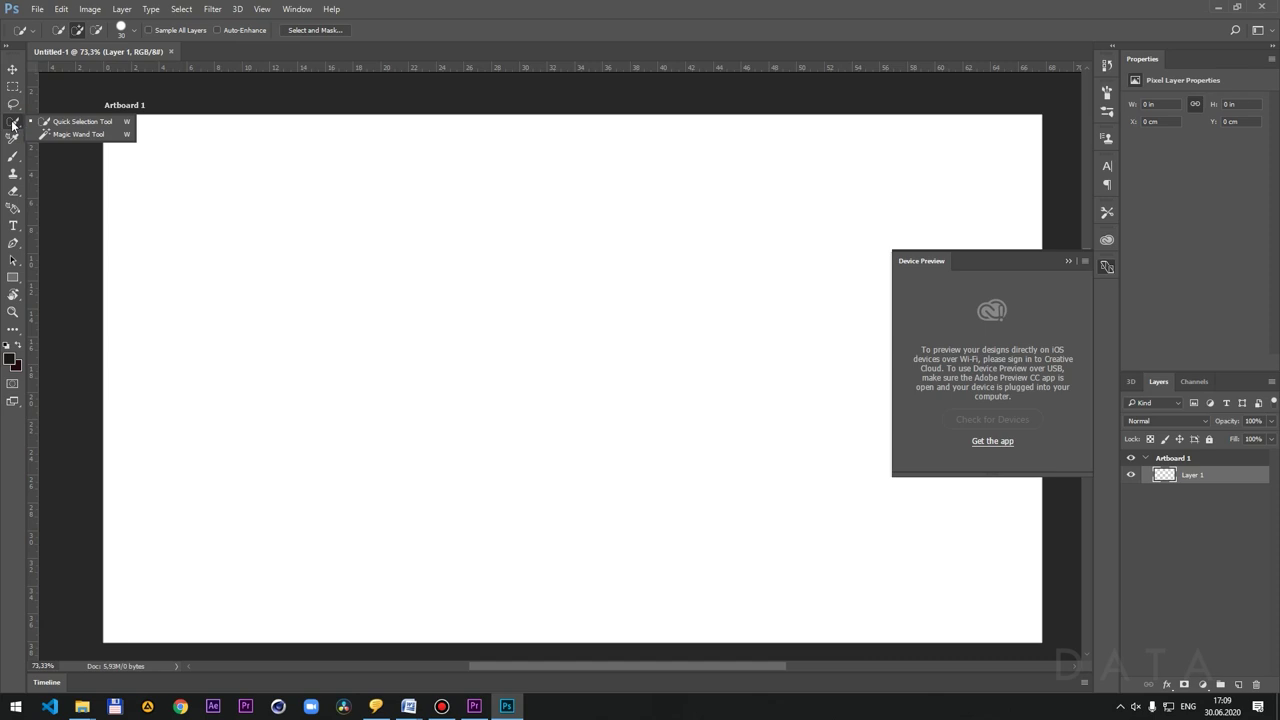
left_click(13, 156)
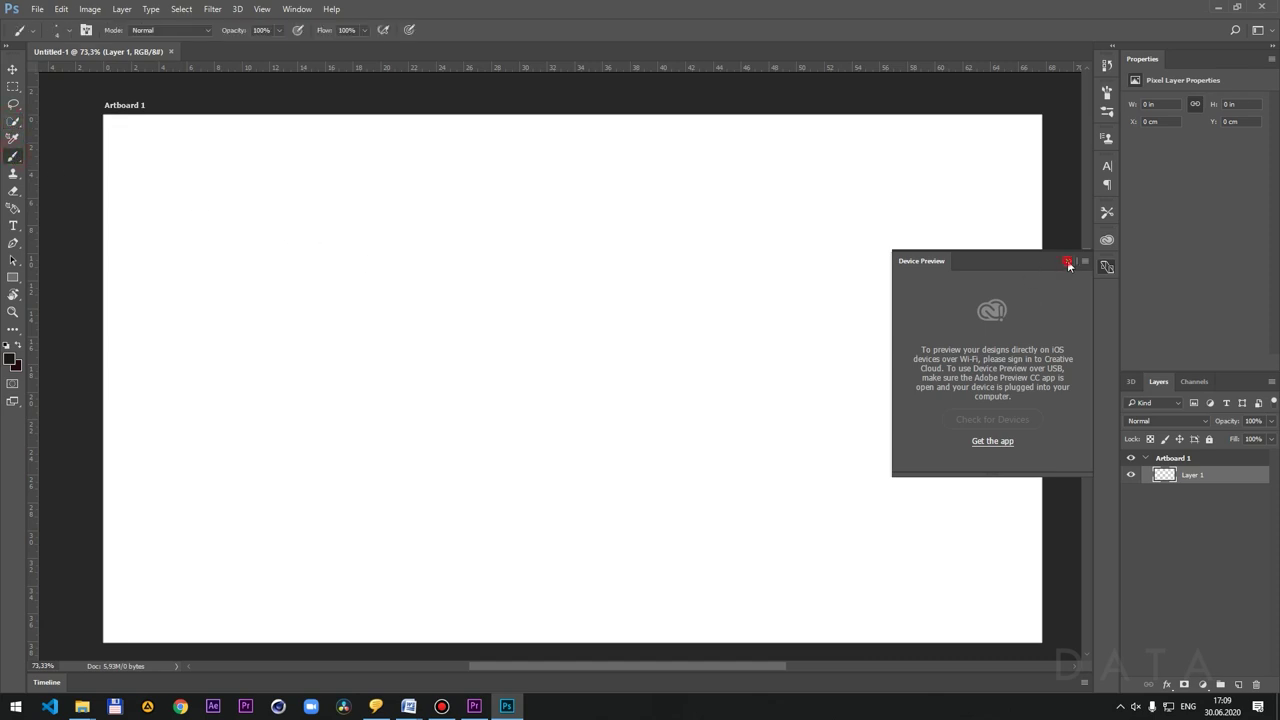
left_click(1068, 262)
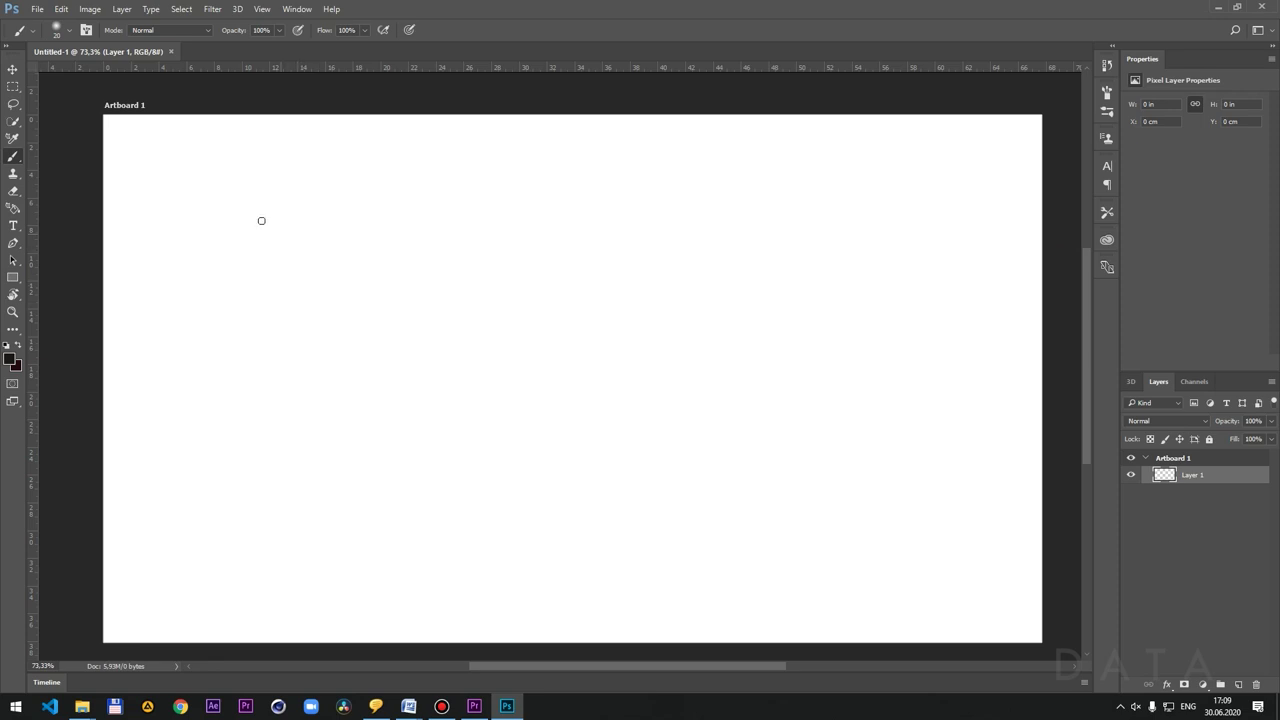
left_click_drag(233, 184, 231, 308)
mouse_move(232, 183)
left_mouse_down()
mouse_move(440, 185)
mouse_move(232, 305)
left_mouse_up()
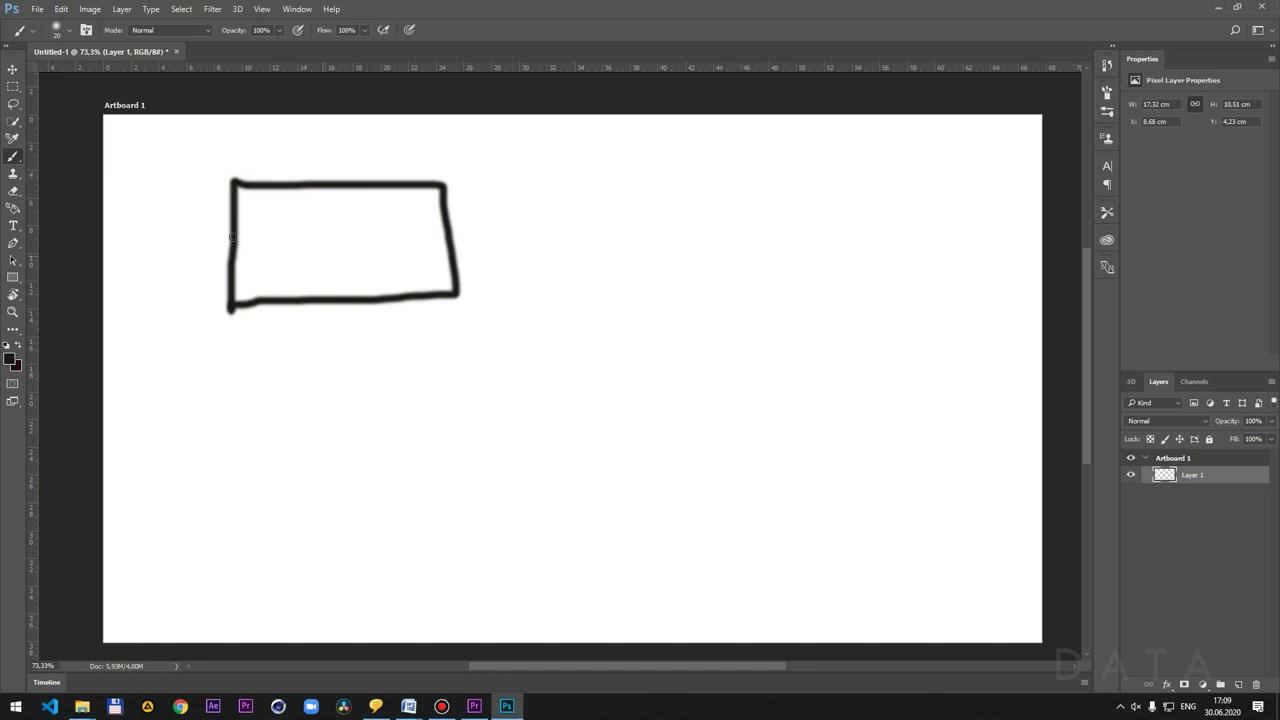
- Check the 1280x720 and 1920x1080 values in Word, then write 1280 above the rectangle
mouse_move(423, 697)
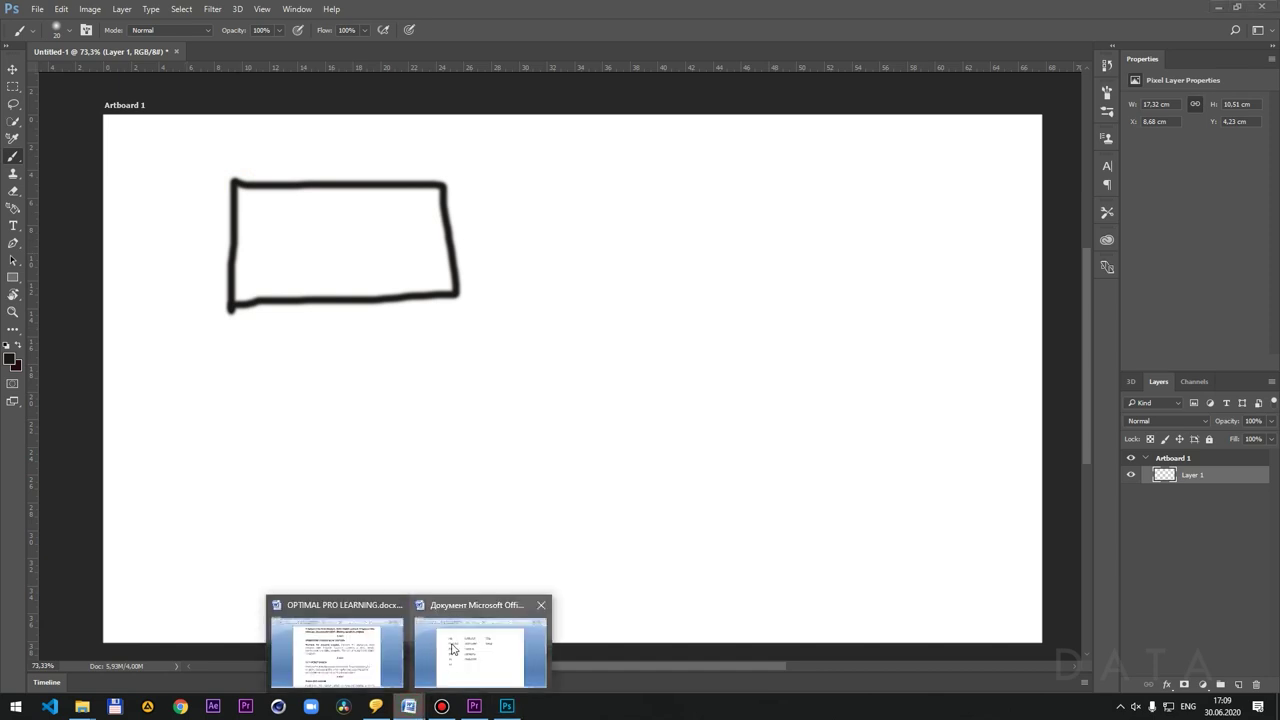
left_click(452, 648)
left_click_drag(481, 228, 590, 217)
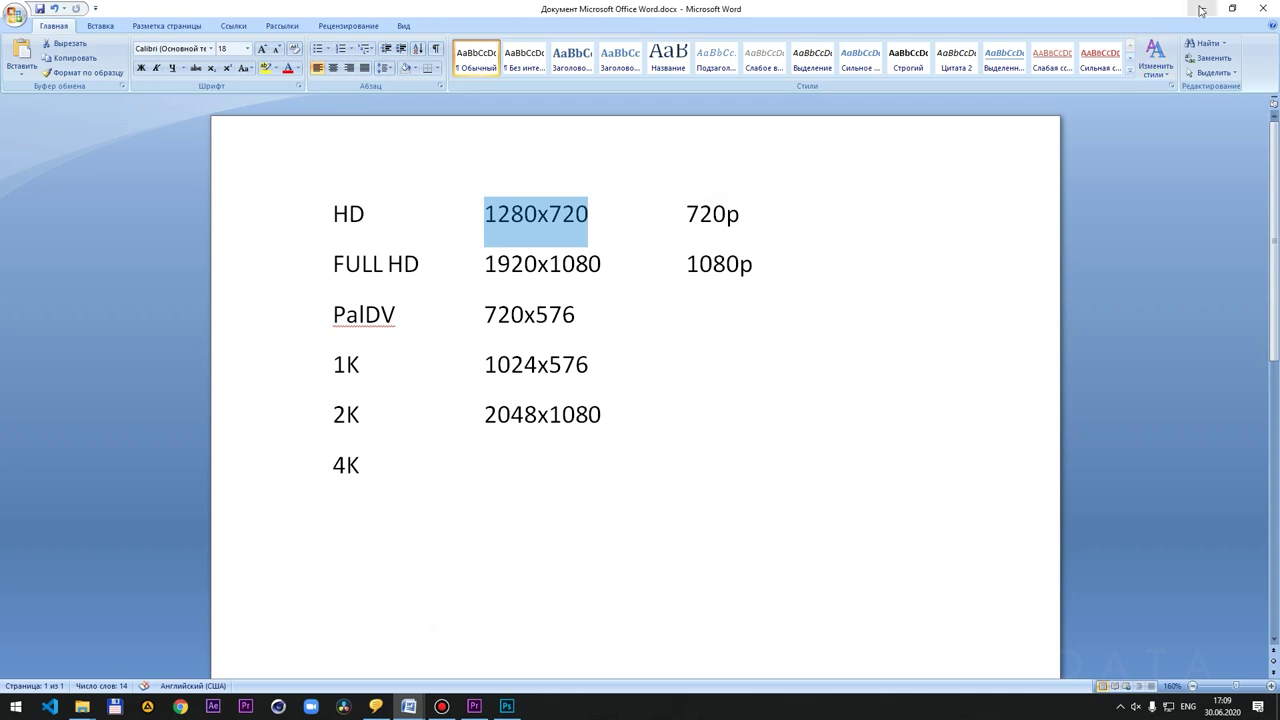
left_click_drag(592, 263, 436, 265)
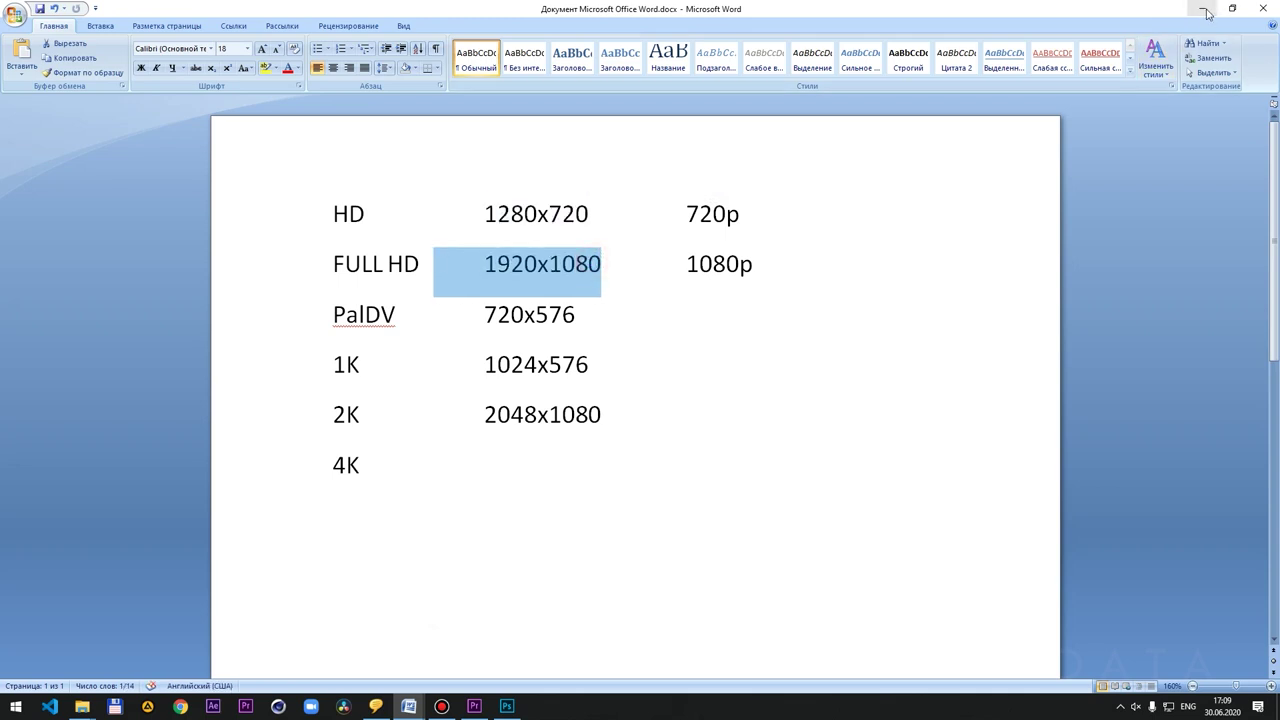
left_click(1202, 8)
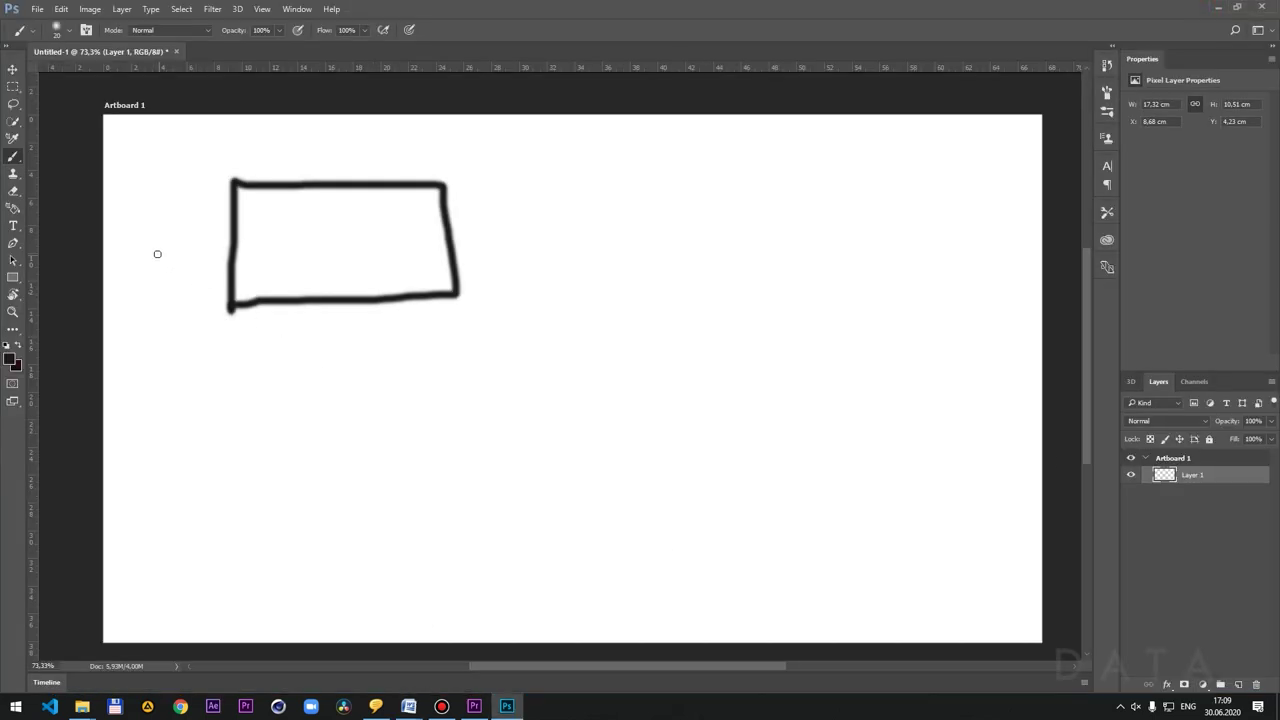
mouse_move(288, 141)
left_mouse_down()
mouse_move(291, 165)
mouse_move(338, 165)
mouse_move(390, 141)
left_mouse_up()
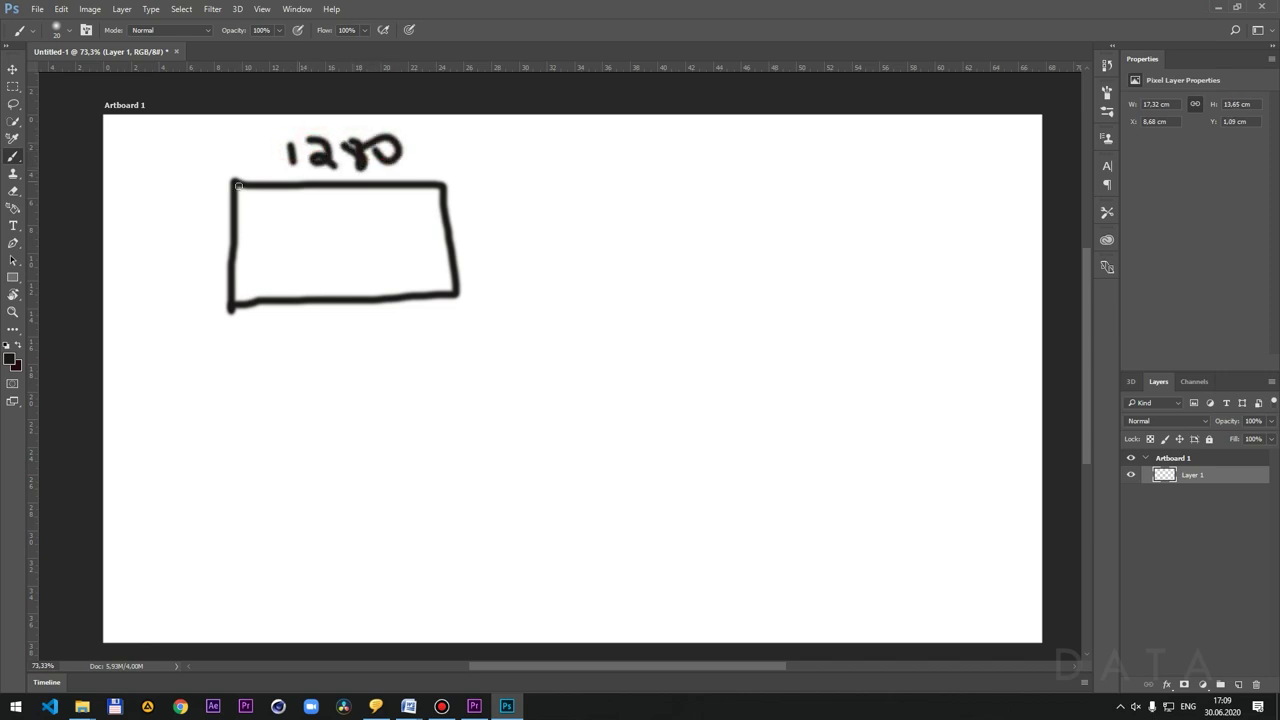
- Write 720 left of the rectangle and Px after 1280 above it
mouse_move(148, 236)
left_mouse_down()
mouse_move(172, 262)
mouse_move(218, 264)
left_mouse_up()
left_click_drag(226, 243, 226, 258)
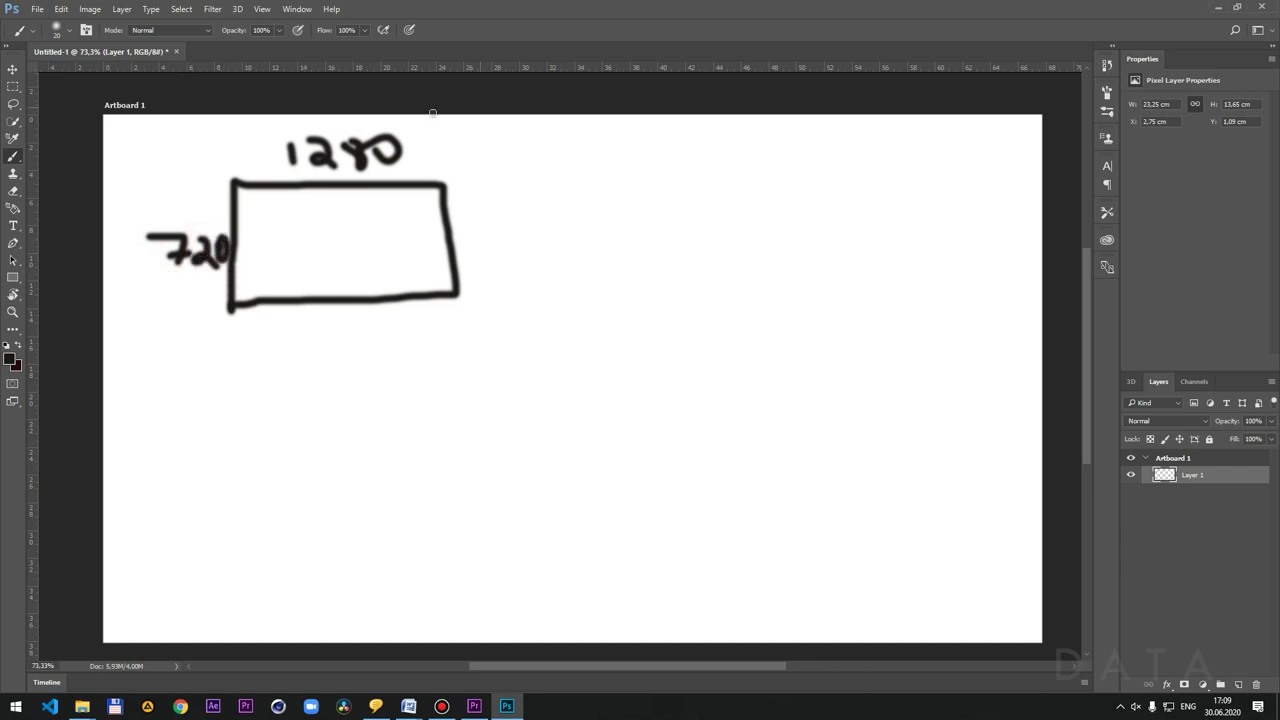
mouse_move(427, 131)
left_mouse_down()
mouse_move(428, 158)
mouse_move(459, 151)
left_mouse_up()
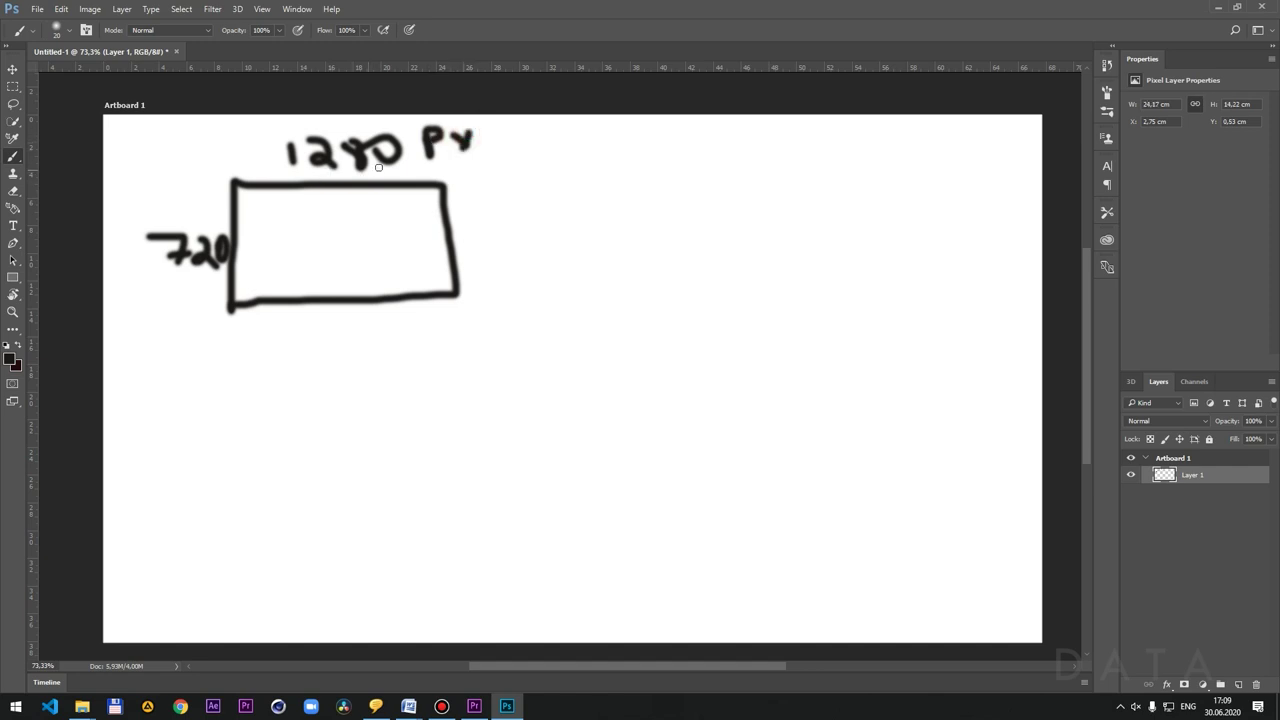
key("ctrl+z")
left_click_drag(470, 131, 458, 153)
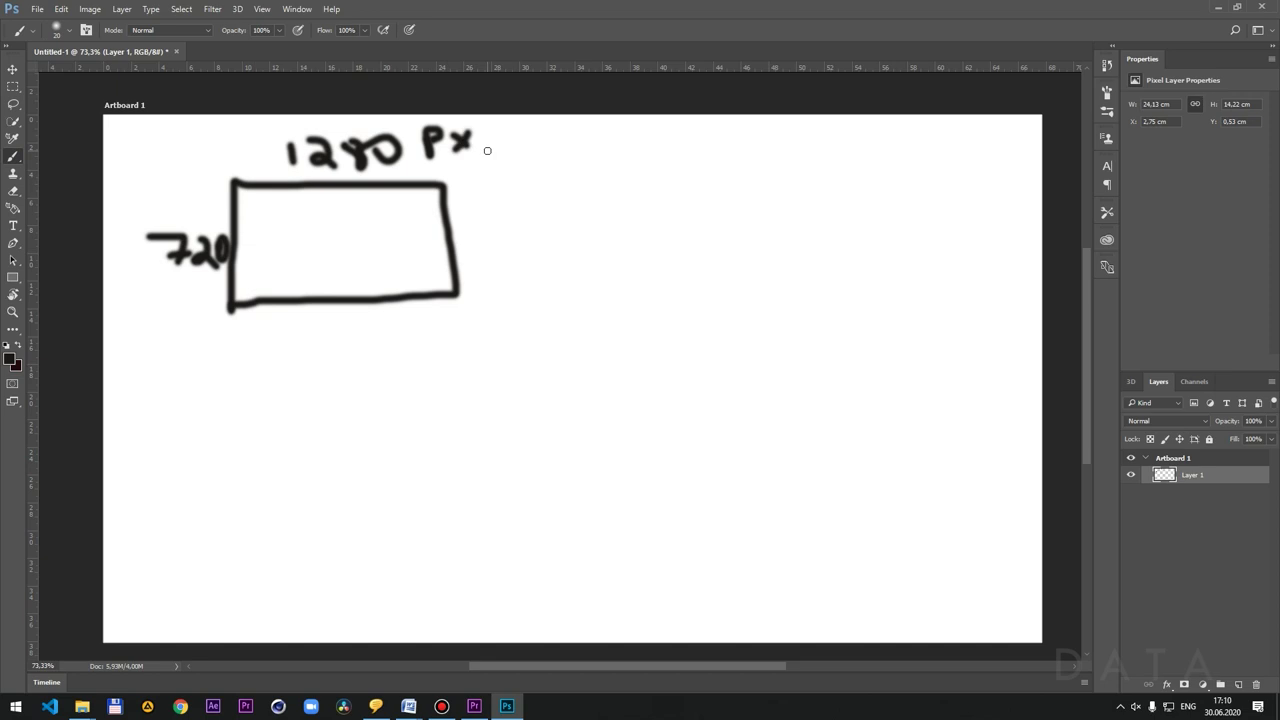
- Paint dotted pixel rows and columns plus a zigzag scribble inside the frame
left_click_drag(247, 197, 438, 196)
left_click(242, 206)
left_click_drag(242, 206, 242, 300)
mouse_move(252, 212)
left_mouse_down()
mouse_move(410, 210)
mouse_move(360, 225)
left_mouse_up()
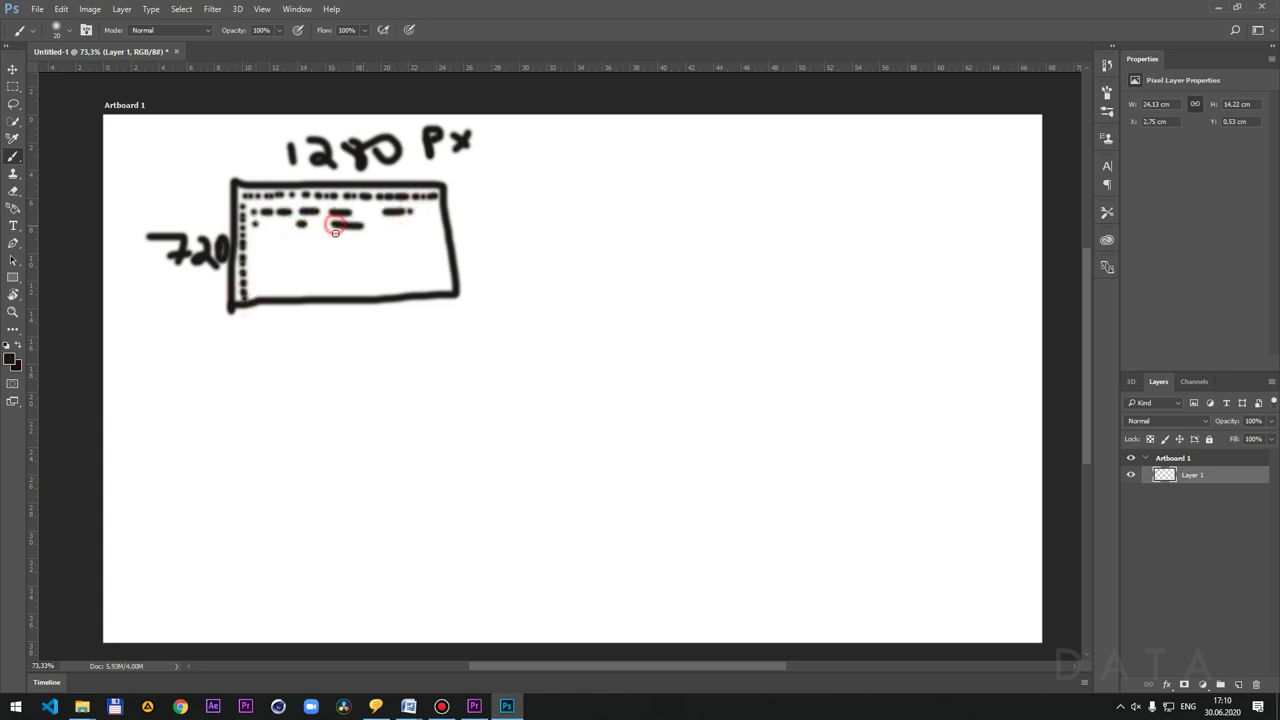
left_click_drag(250, 236, 388, 284)
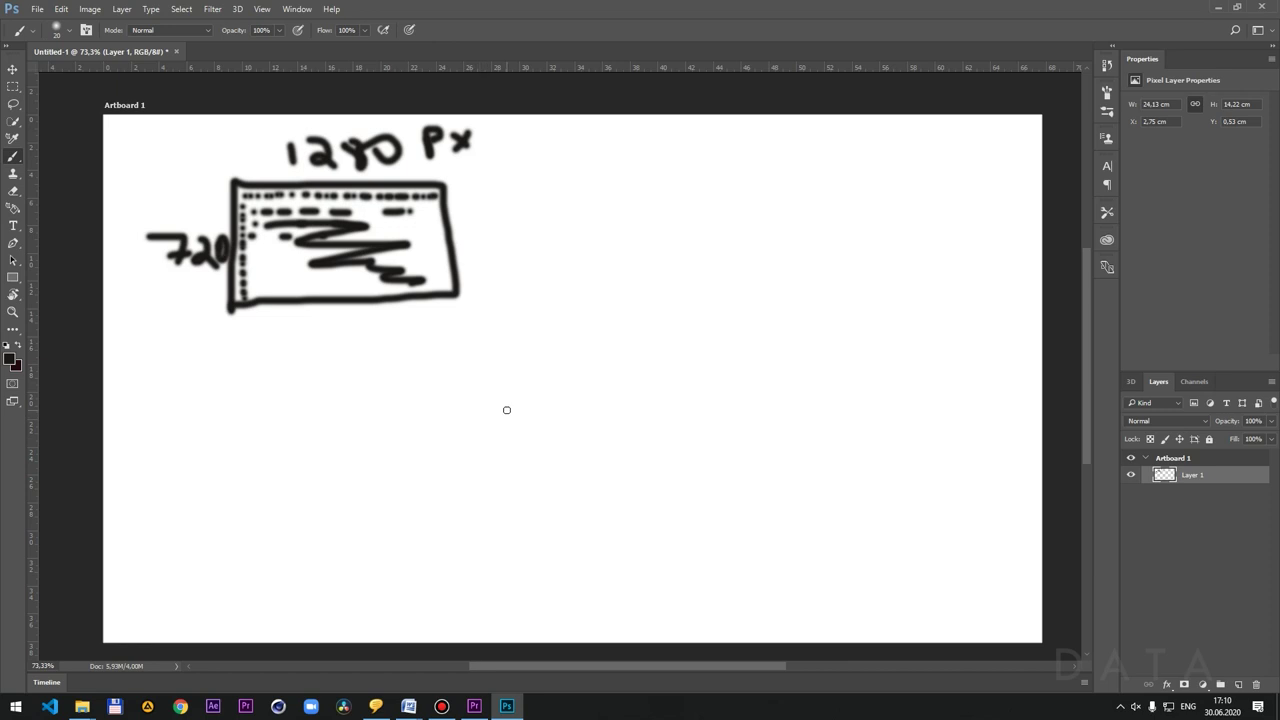
- Launch Calculator with 'calc', compute 1280 × 720 = 921 600, then return to Photoshop
left_click(15, 706)
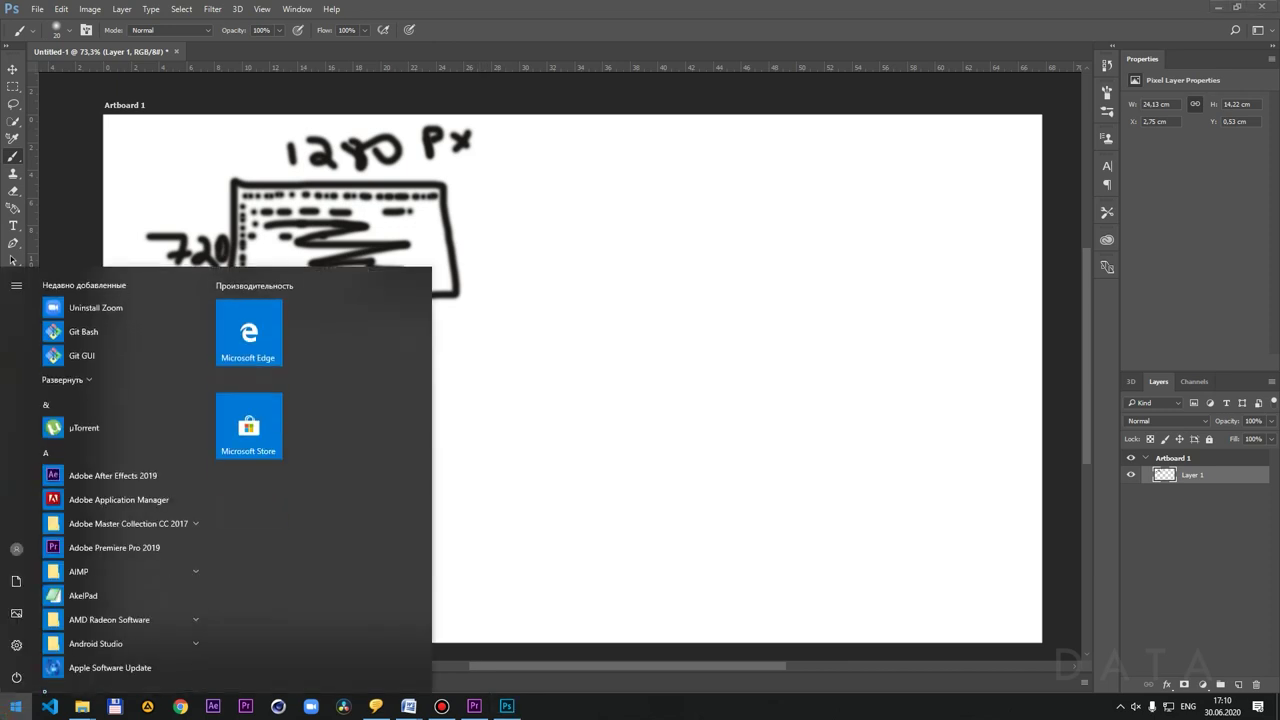
type("calc")
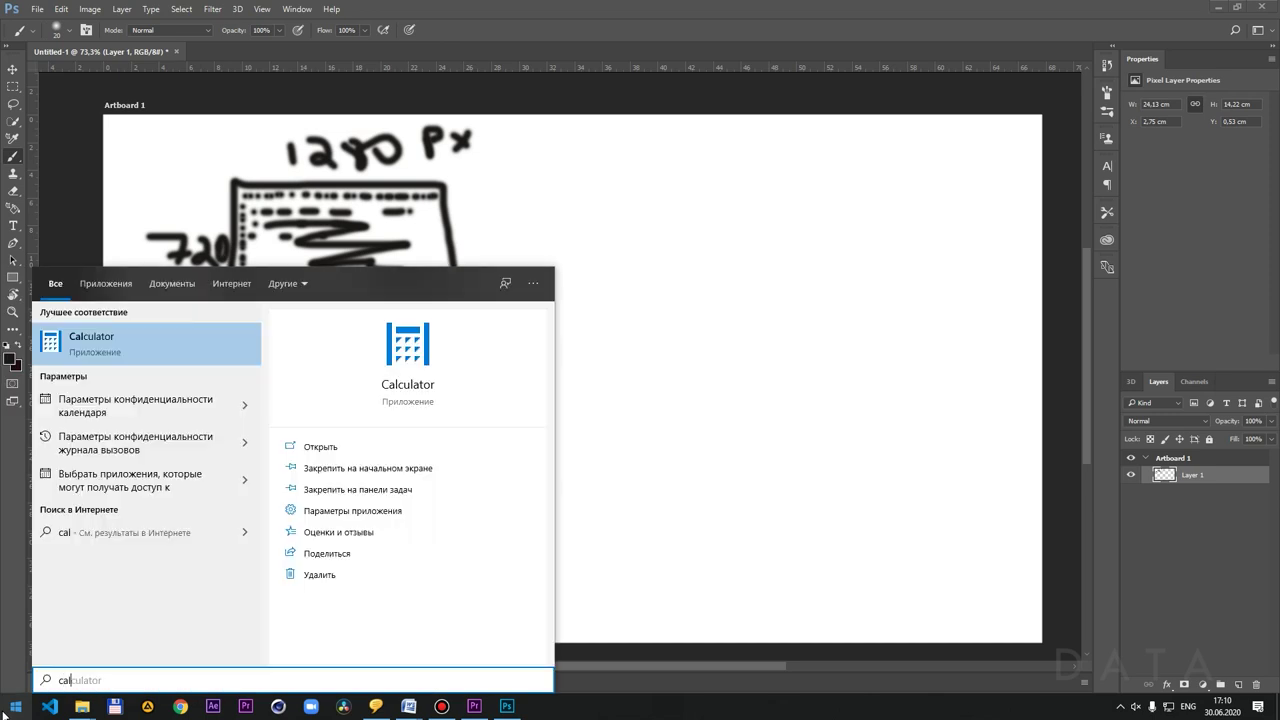
left_click(82, 353)
type("1280 × ")
type("72")
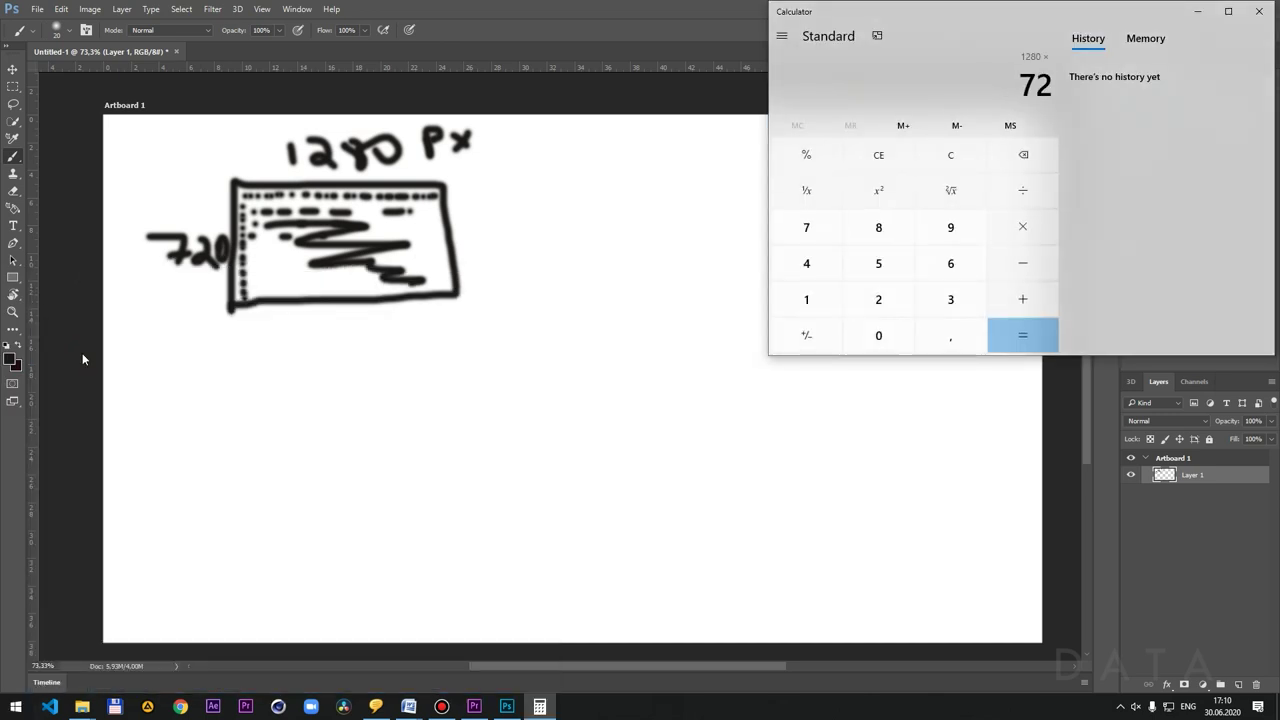
type("0")
key("Return")
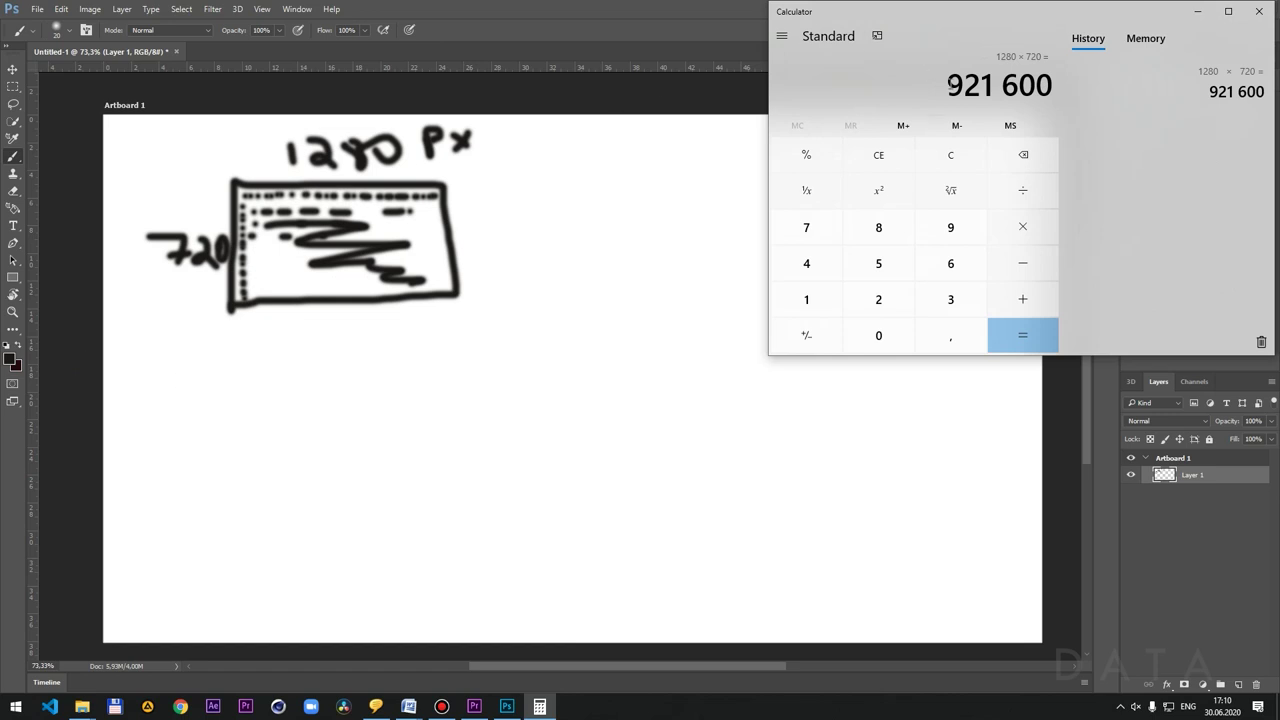
double_click(950, 84)
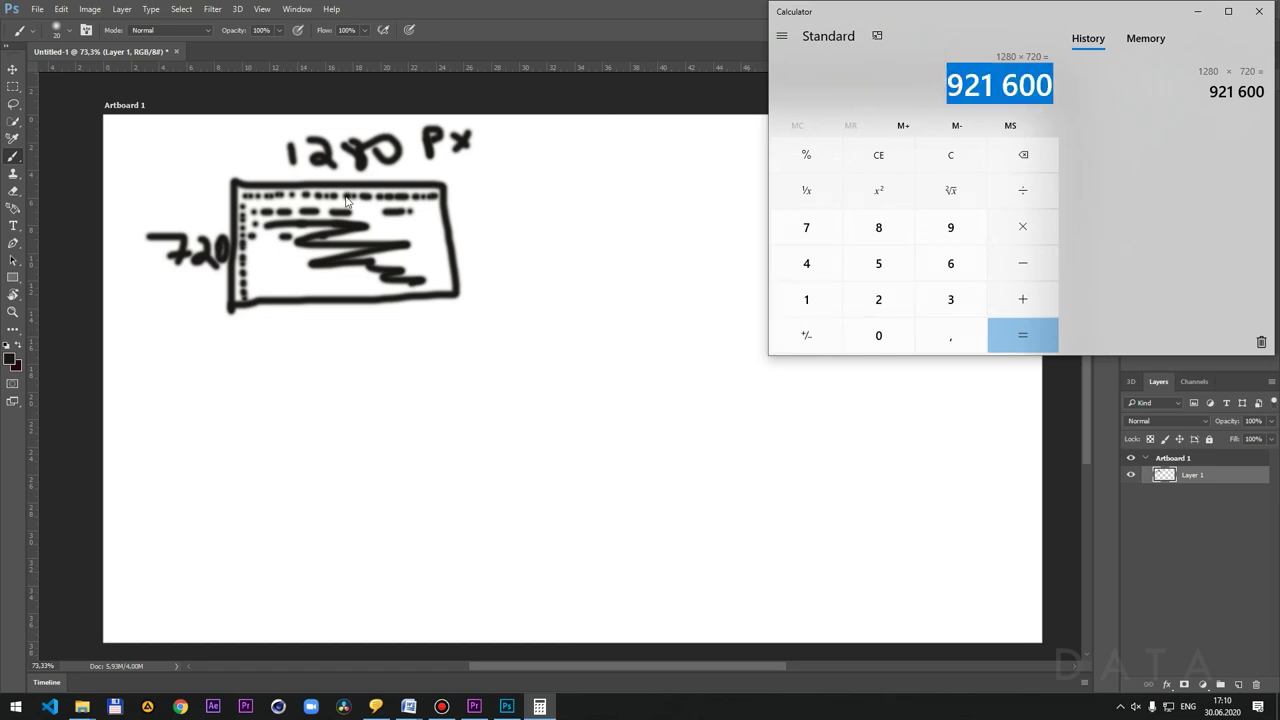
left_click(610, 7)
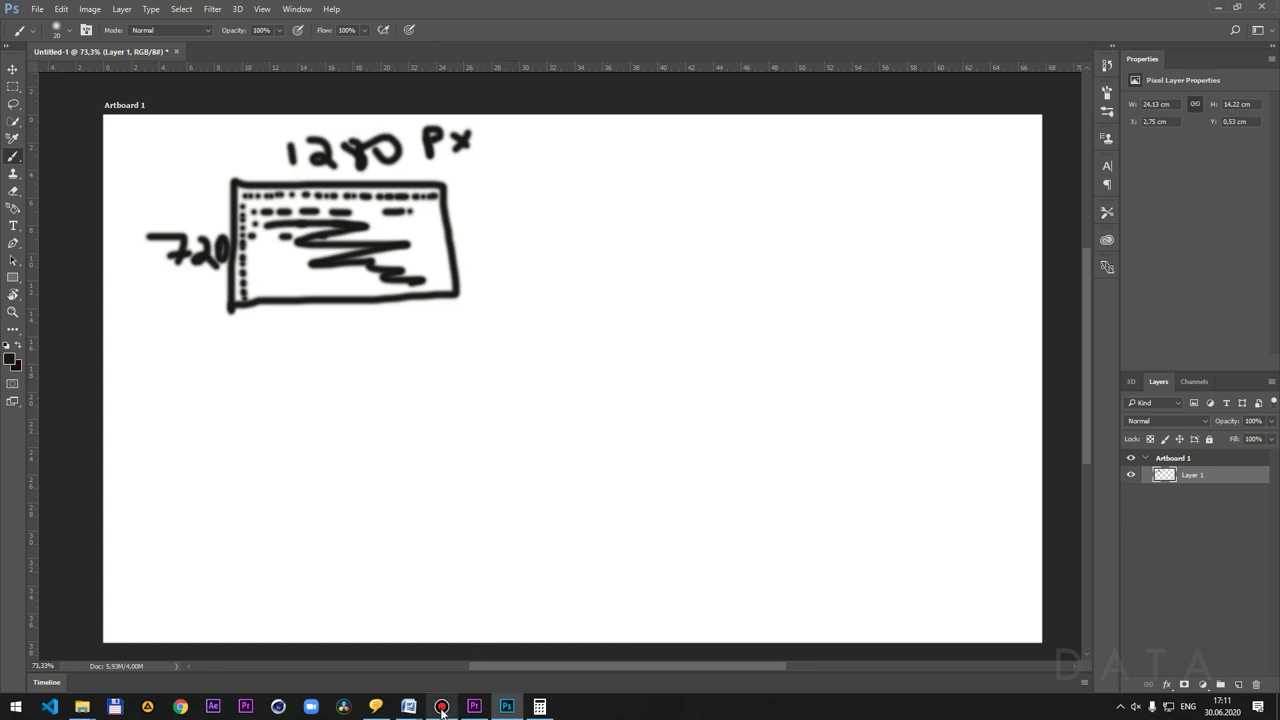
mouse_move(442, 709)
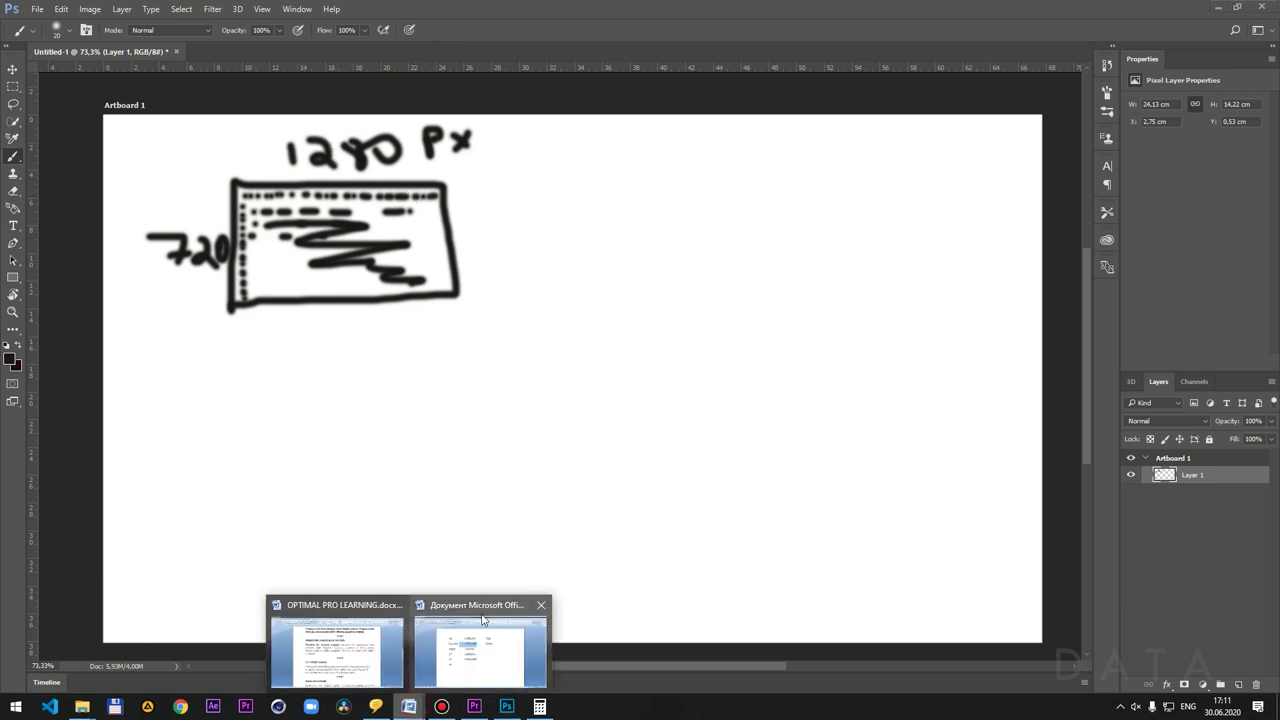
left_click(470, 640)
left_click(591, 309)
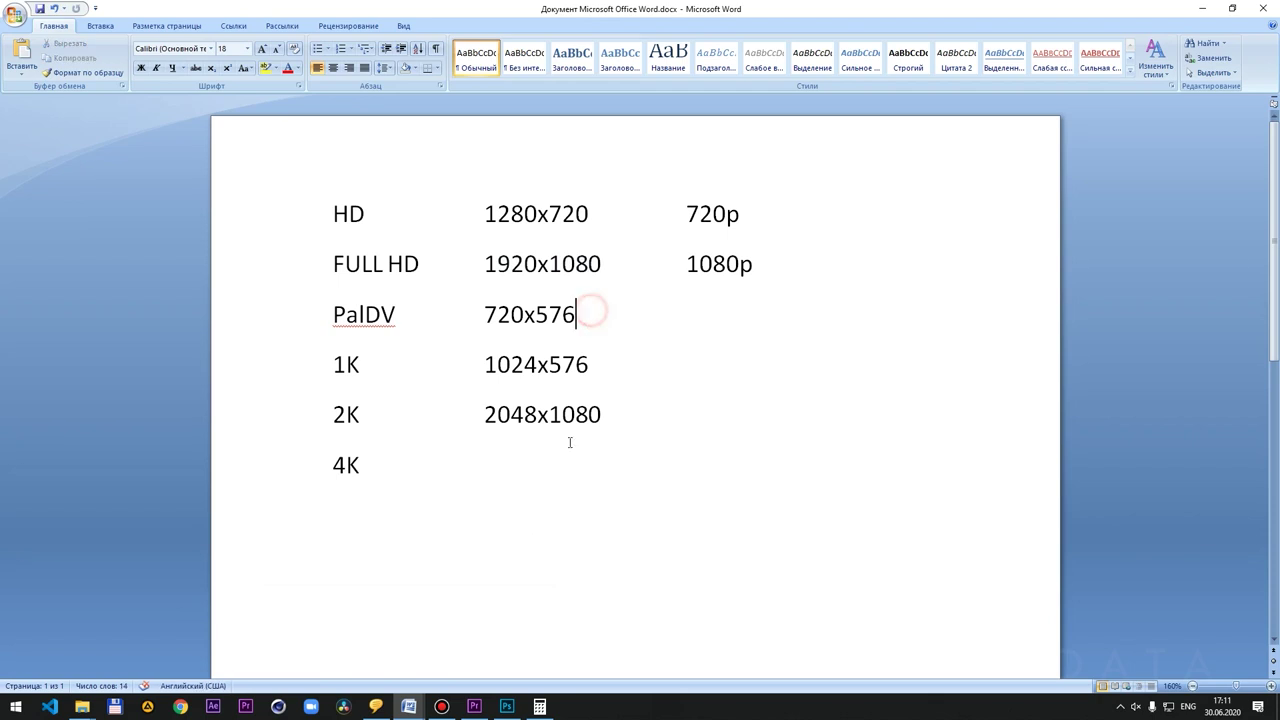
mouse_move(408, 706)
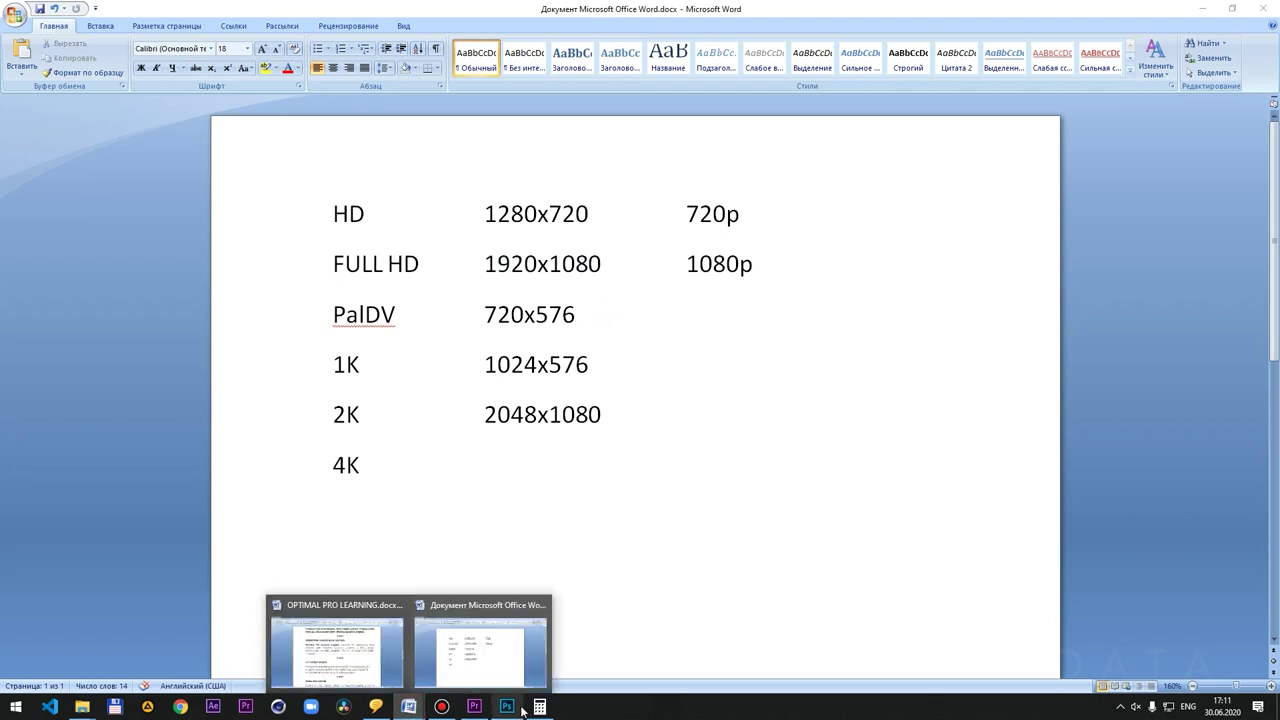
left_click(507, 706)
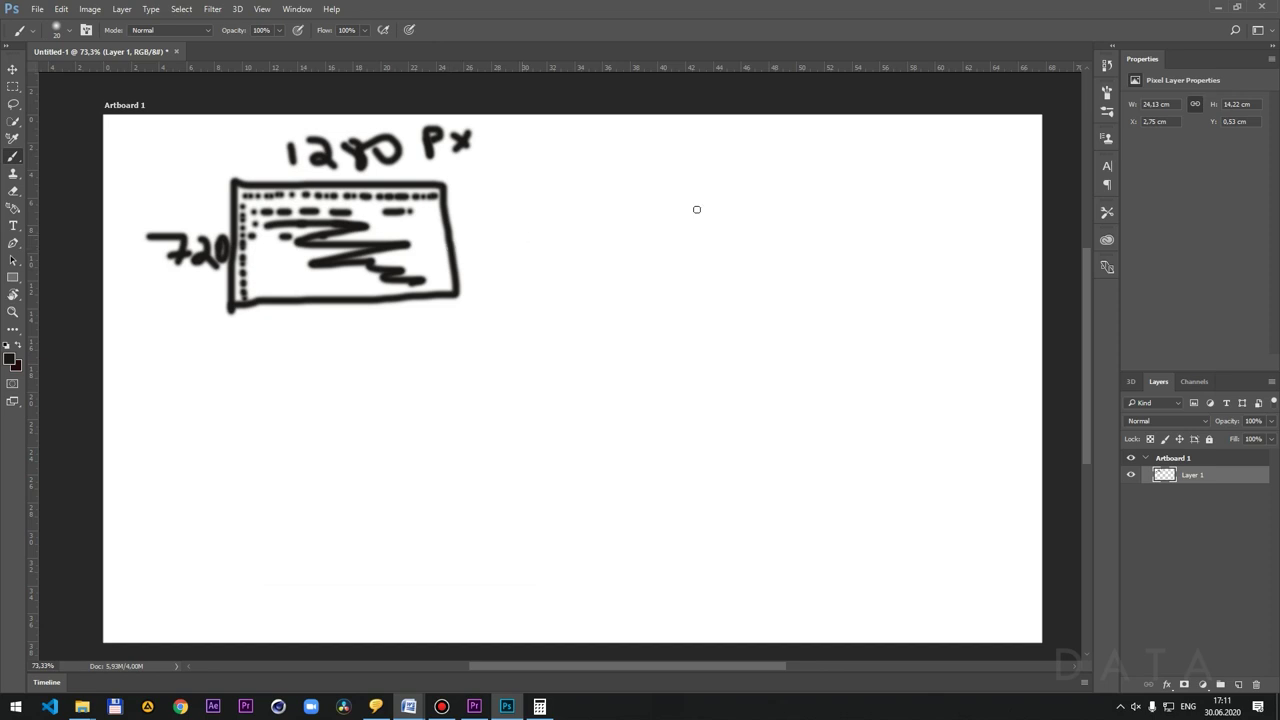
left_click(737, 186)
left_click(764, 186)
left_click(838, 181)
left_click(802, 187)
left_click(738, 203)
left_click(741, 228)
left_click(766, 207)
left_click(767, 226)
left_click(802, 207)
left_click(802, 228)
left_click(838, 204)
left_click(838, 227)
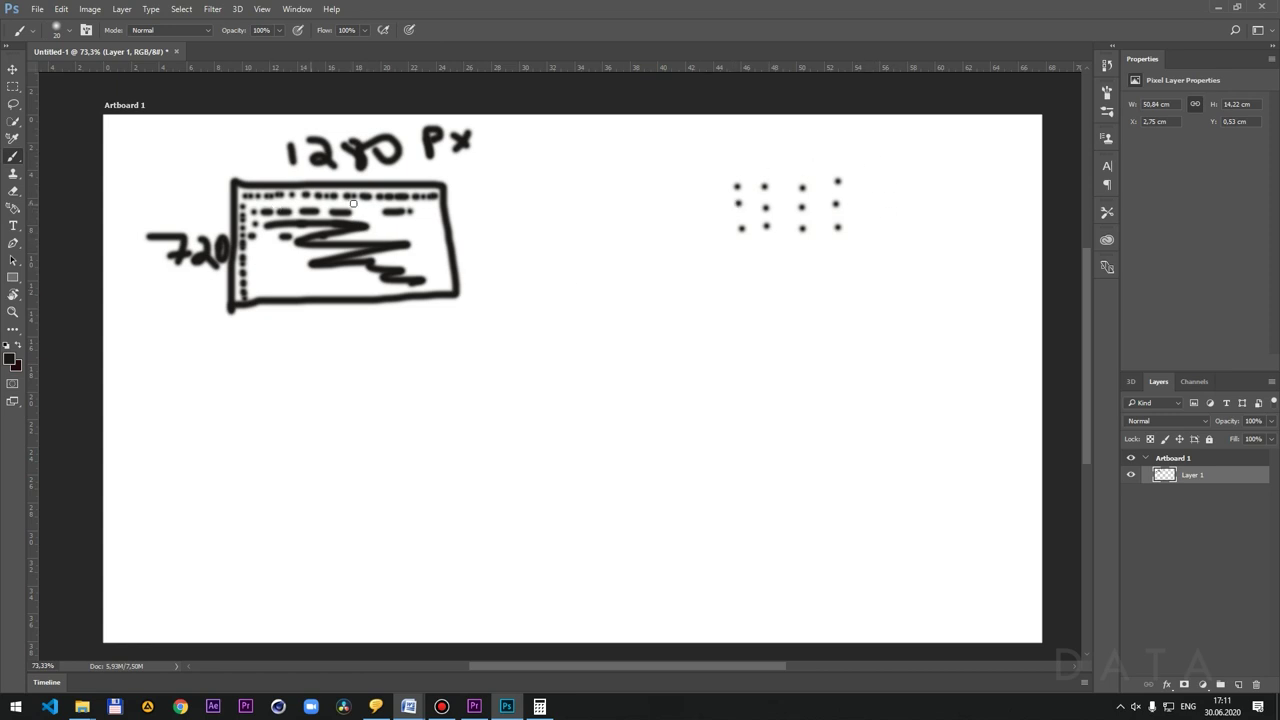
left_click(13, 47)
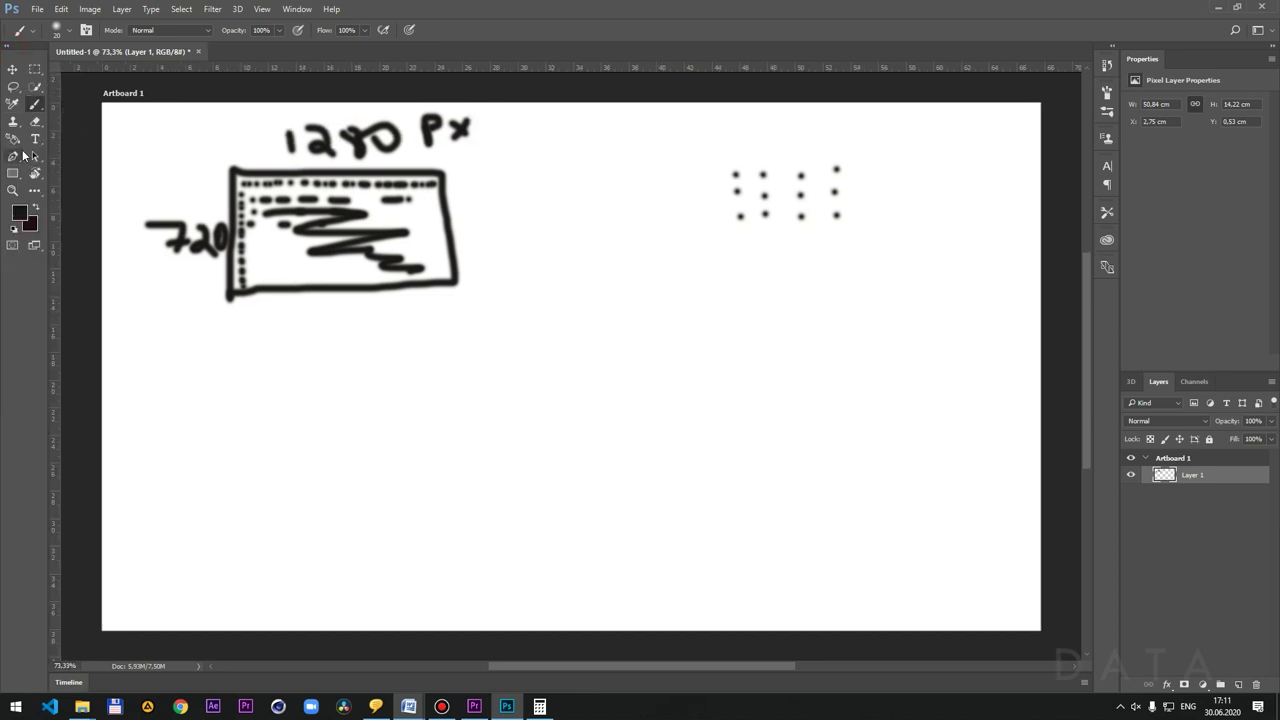
left_click(35, 121)
left_click_drag(740, 168, 849, 203)
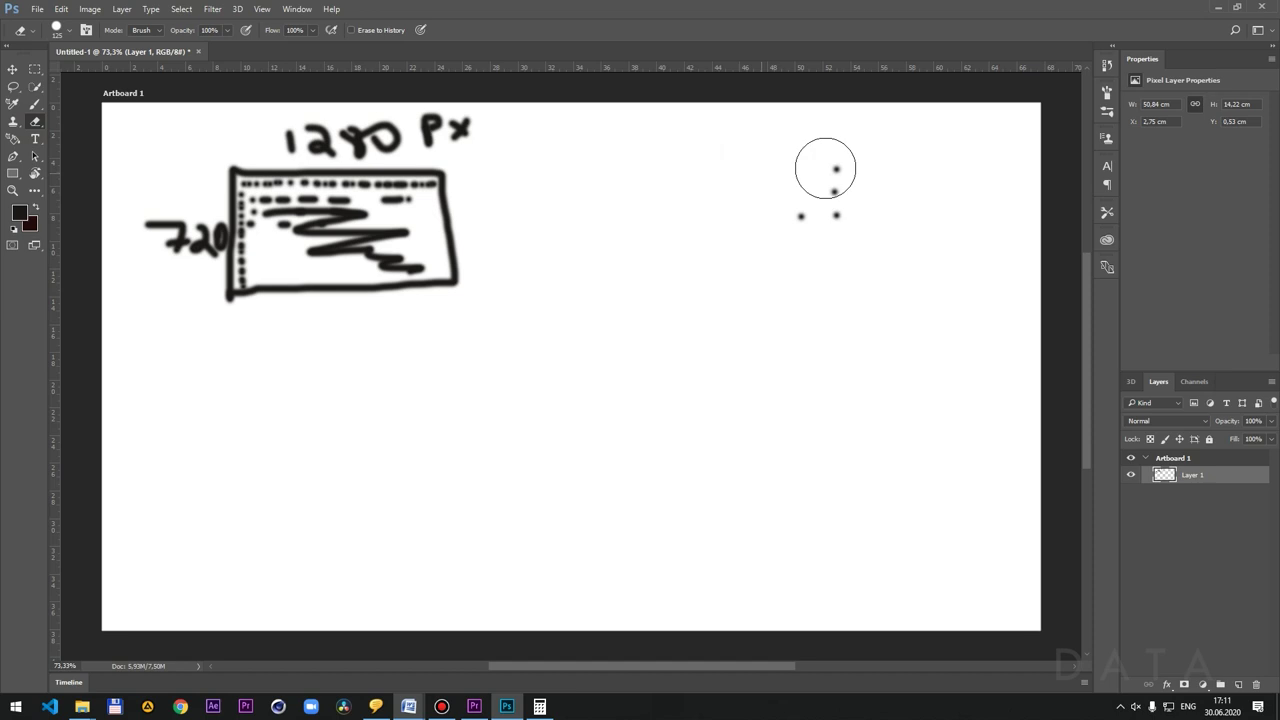
left_click(35, 68)
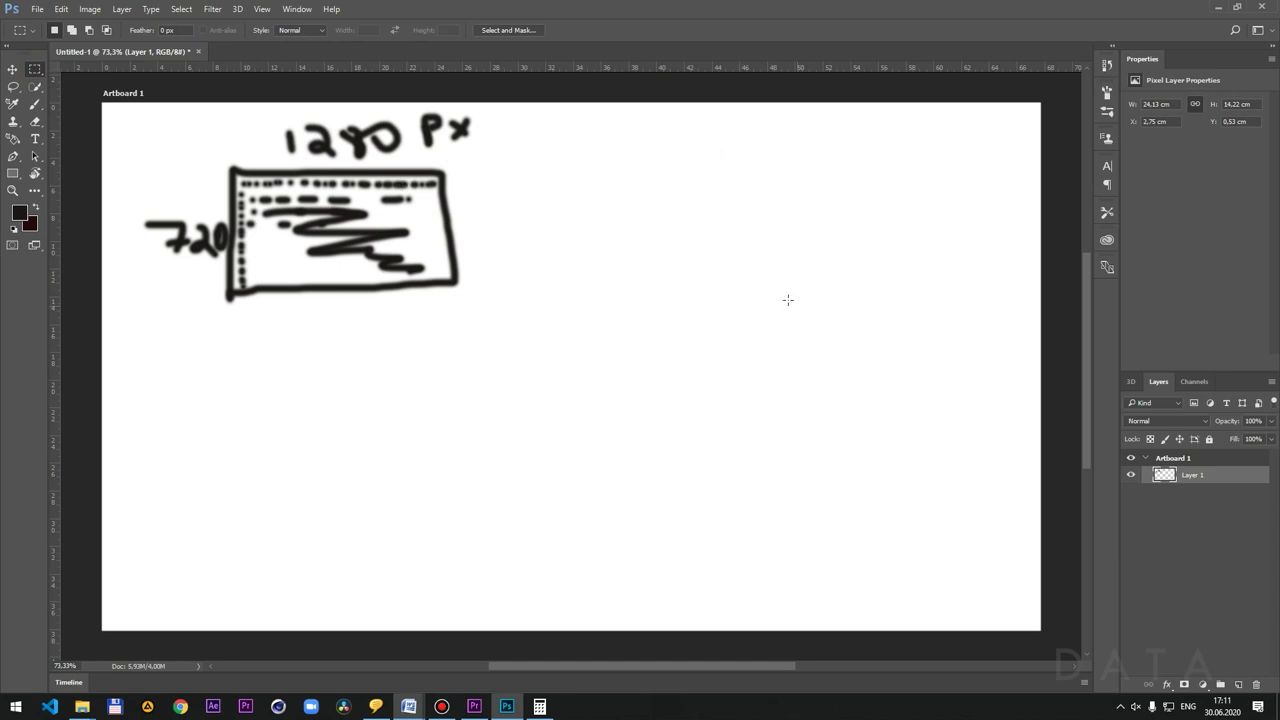
scroll(360, 308, "down", 2)
scroll(222, 211, "up", 2)
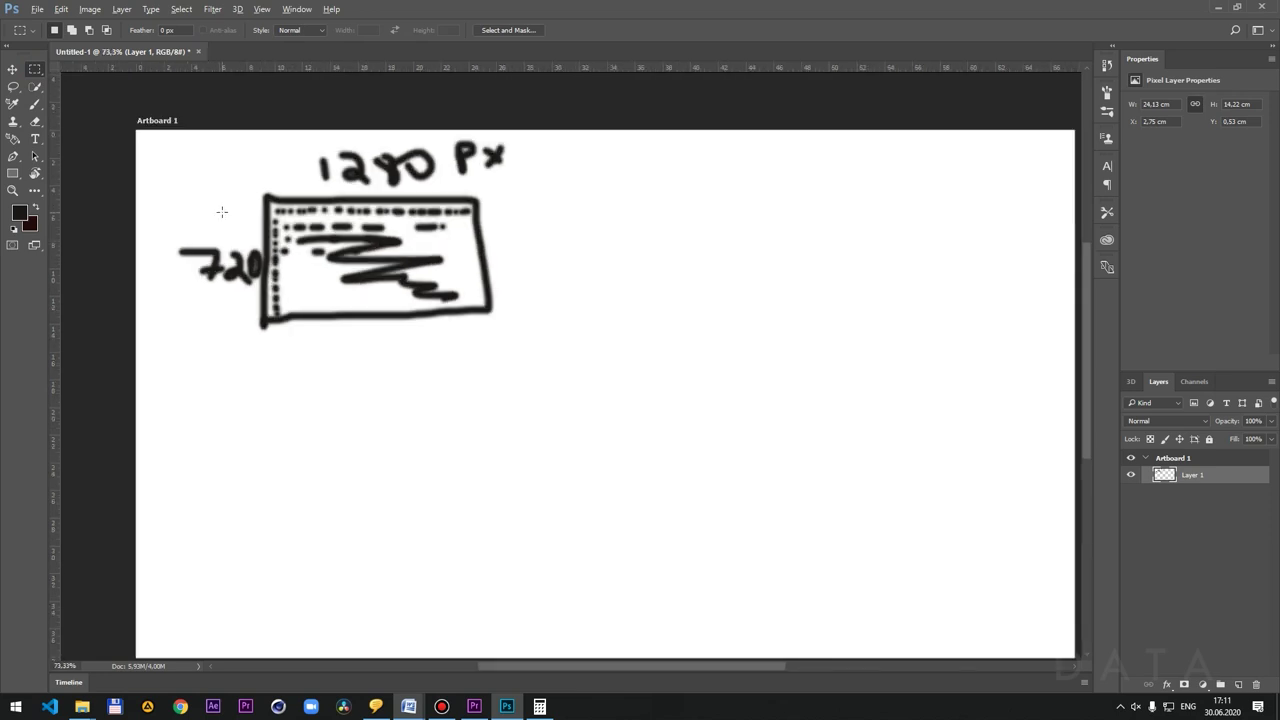
scroll(291, 283, "down", 1)
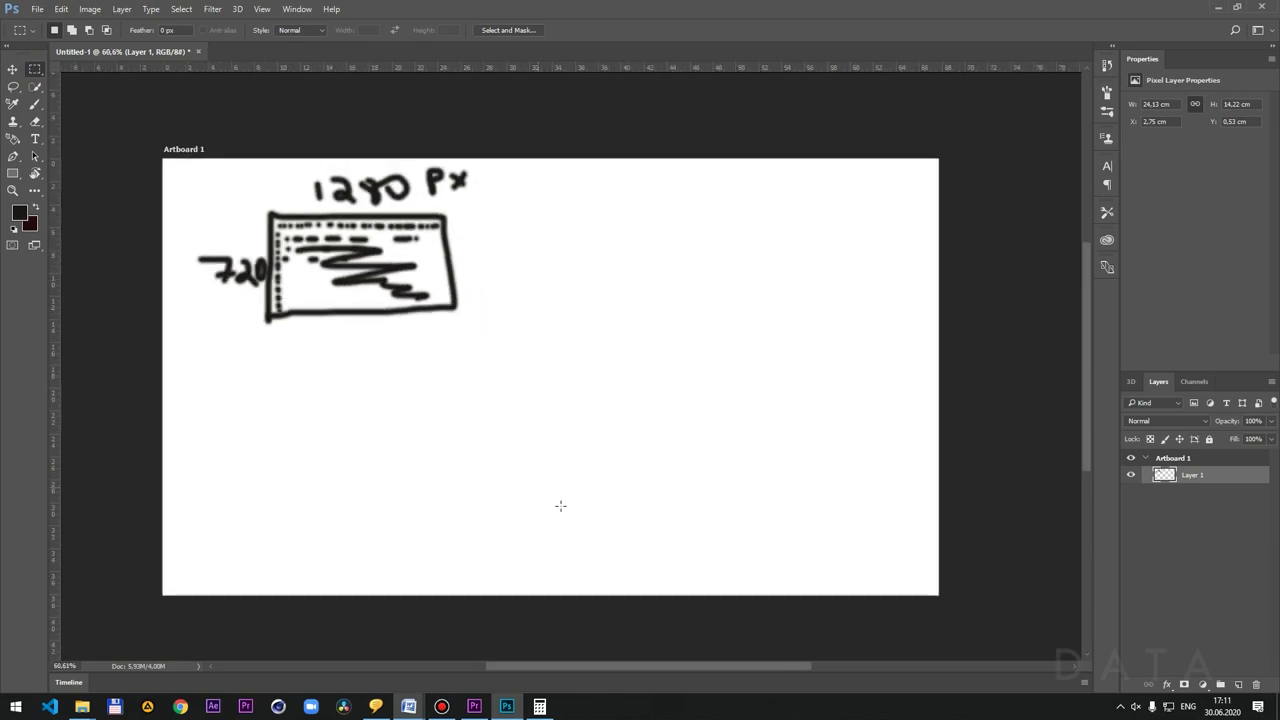
- Delete the 4K line from the Word resolution list
mouse_move(420, 690)
left_click(480, 652)
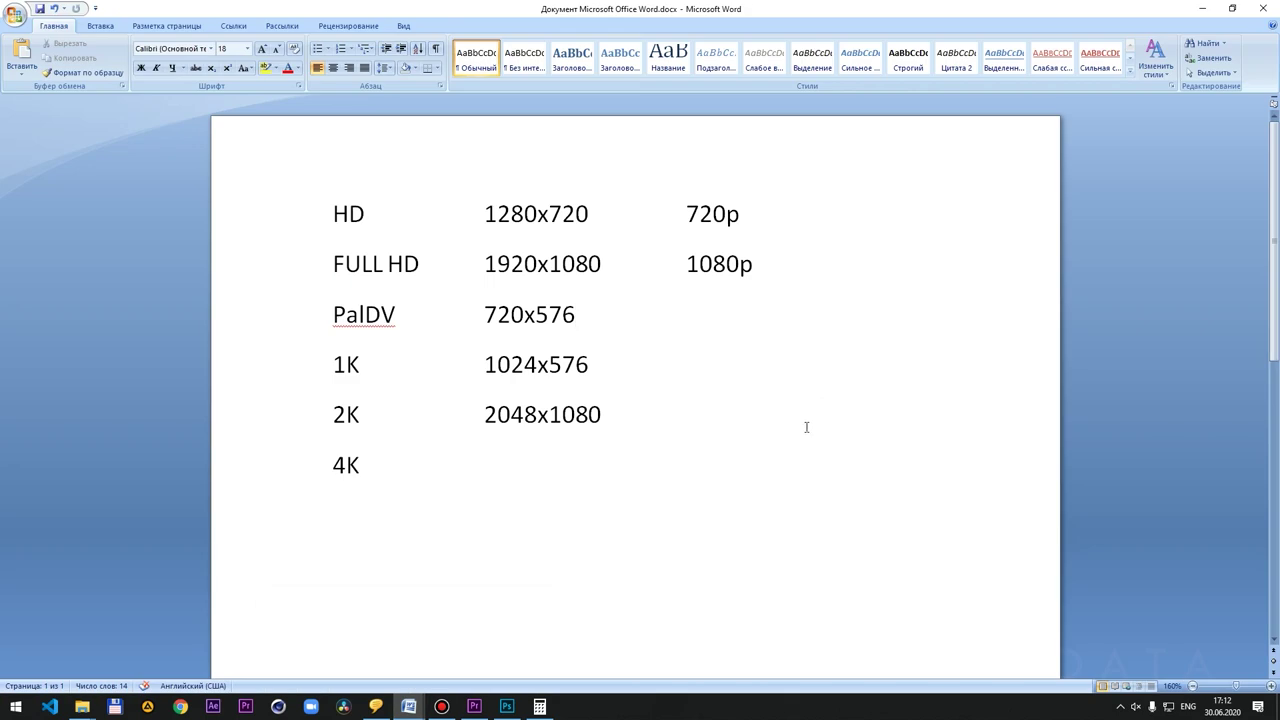
triple_click(801, 465)
key("BackSpace")
key("BackSpace")
- Review each resolution line, then add a tab after 720x576 on the PalDV row
triple_click(770, 429)
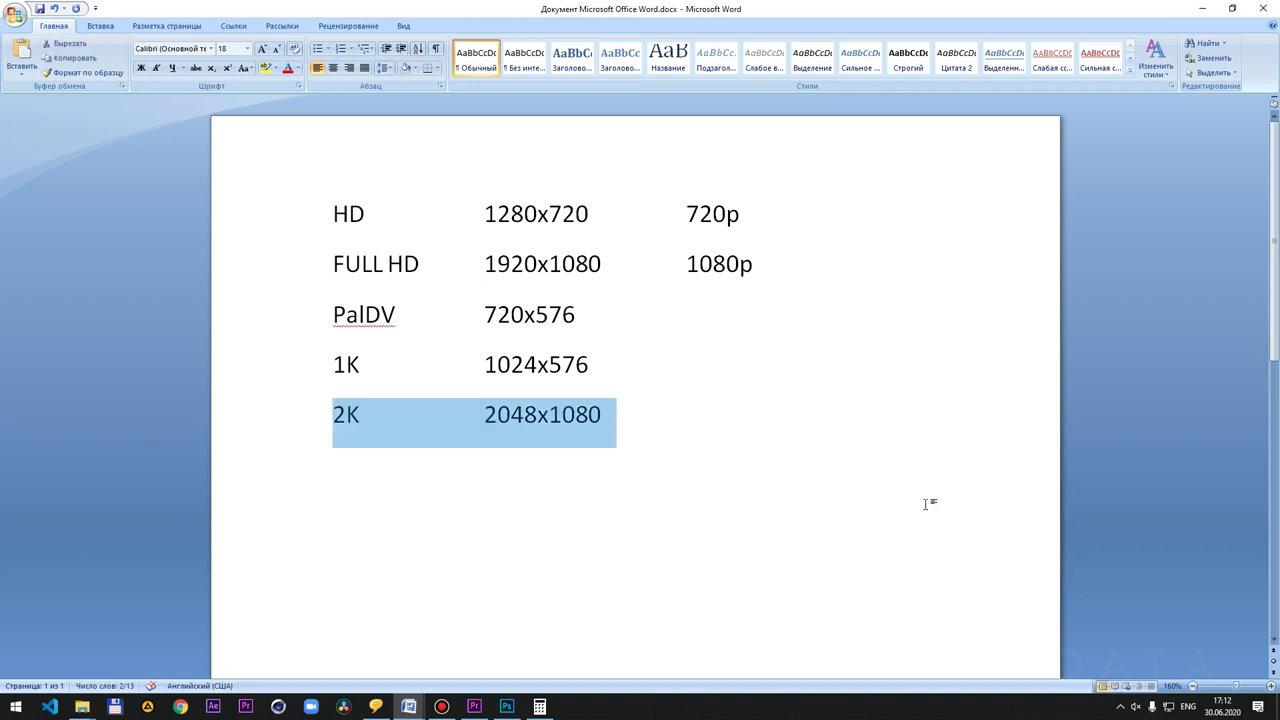
double_click(802, 277)
left_click(797, 260)
triple_click(797, 260)
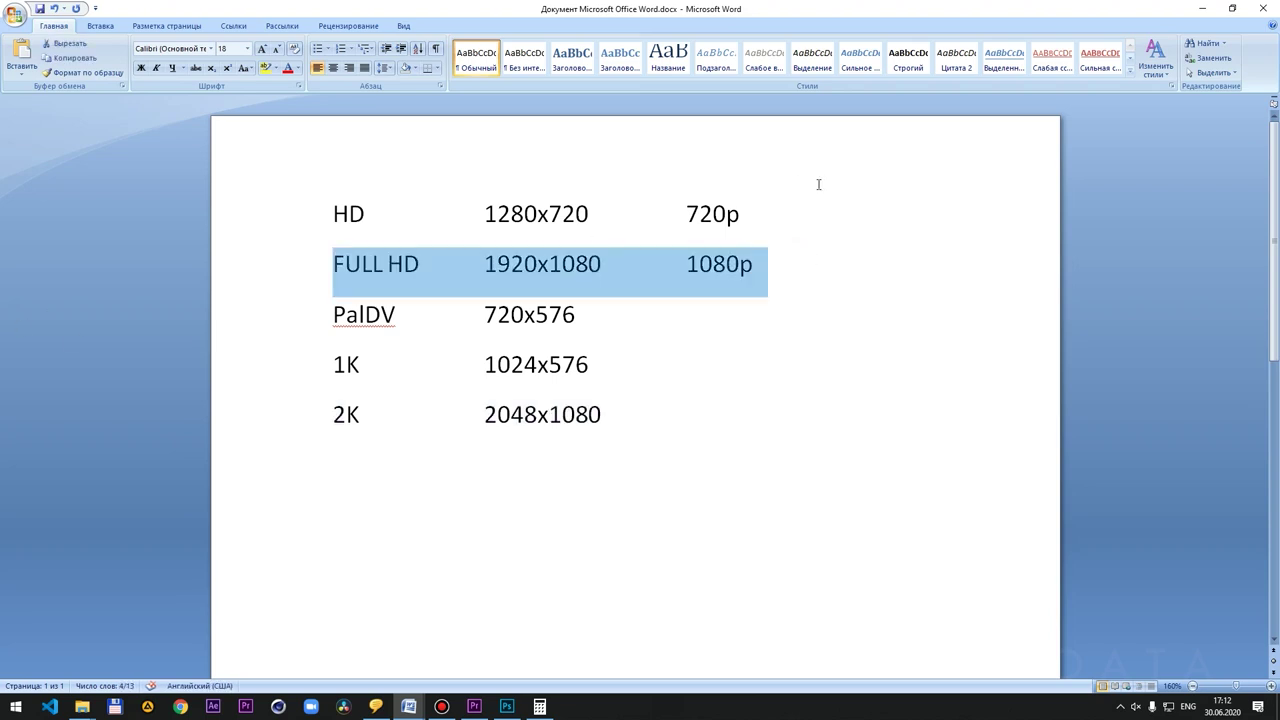
triple_click(773, 208)
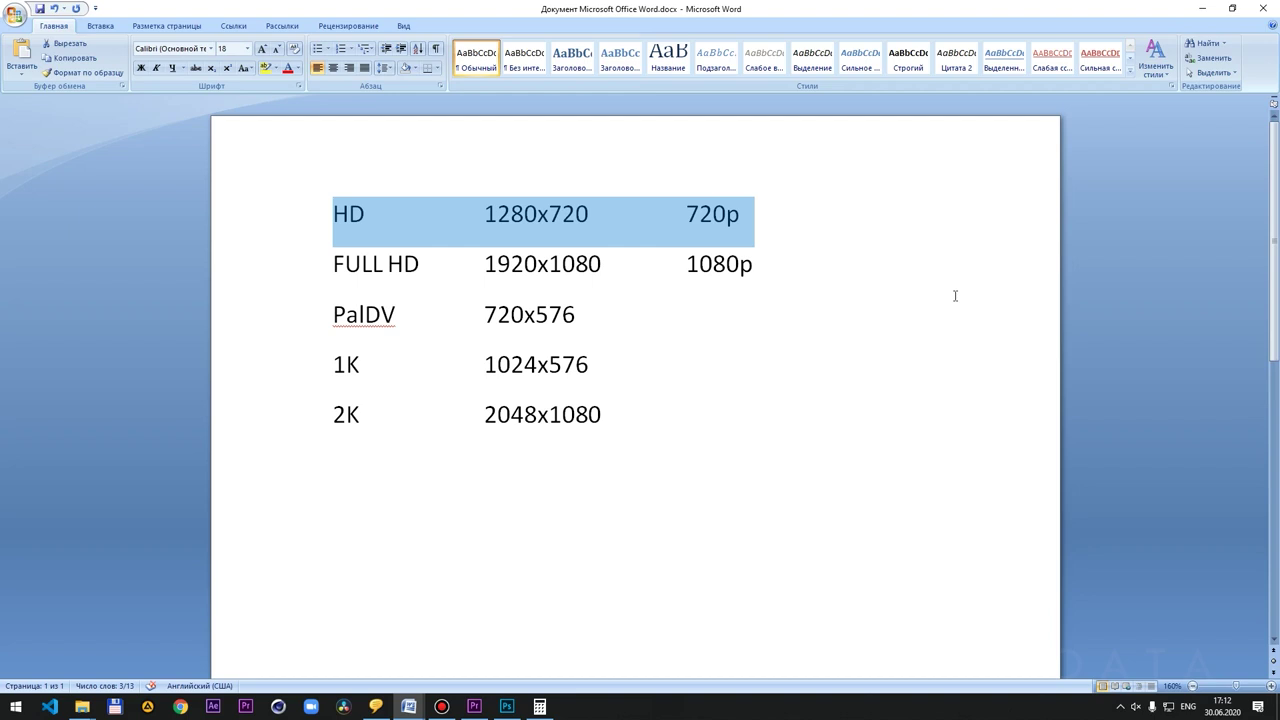
triple_click(842, 360)
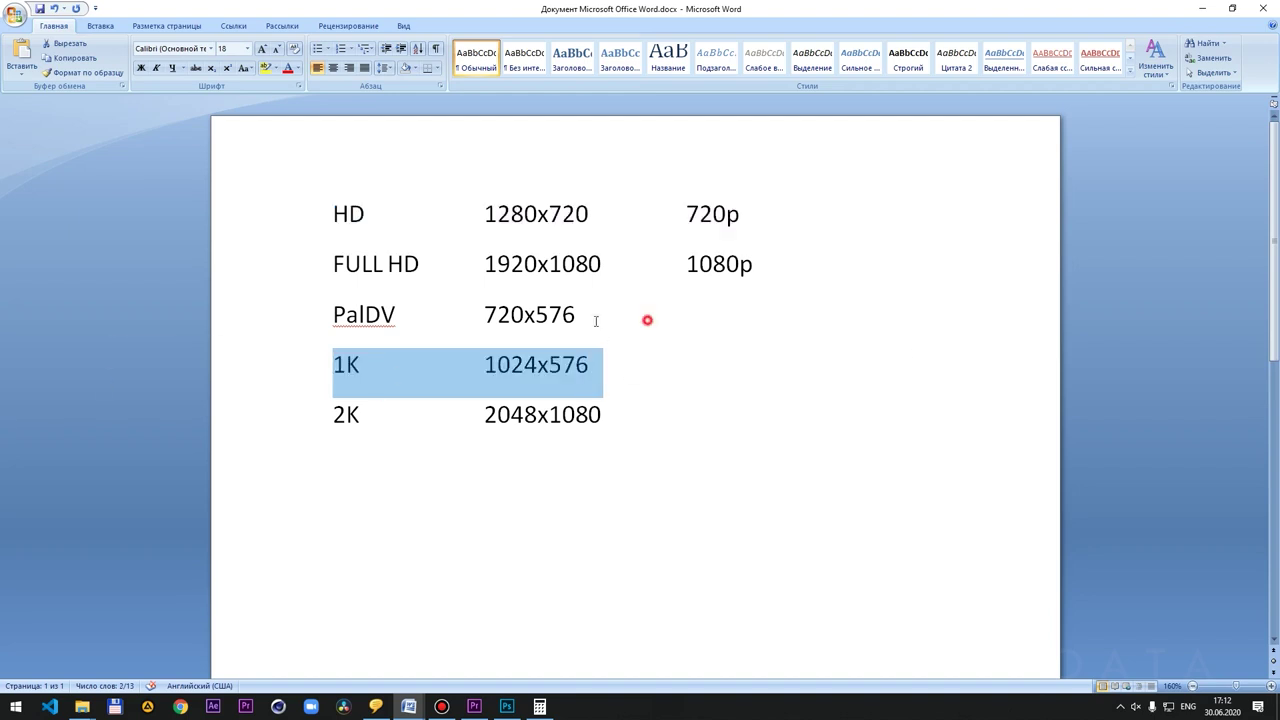
triple_click(648, 318)
left_click(671, 318)
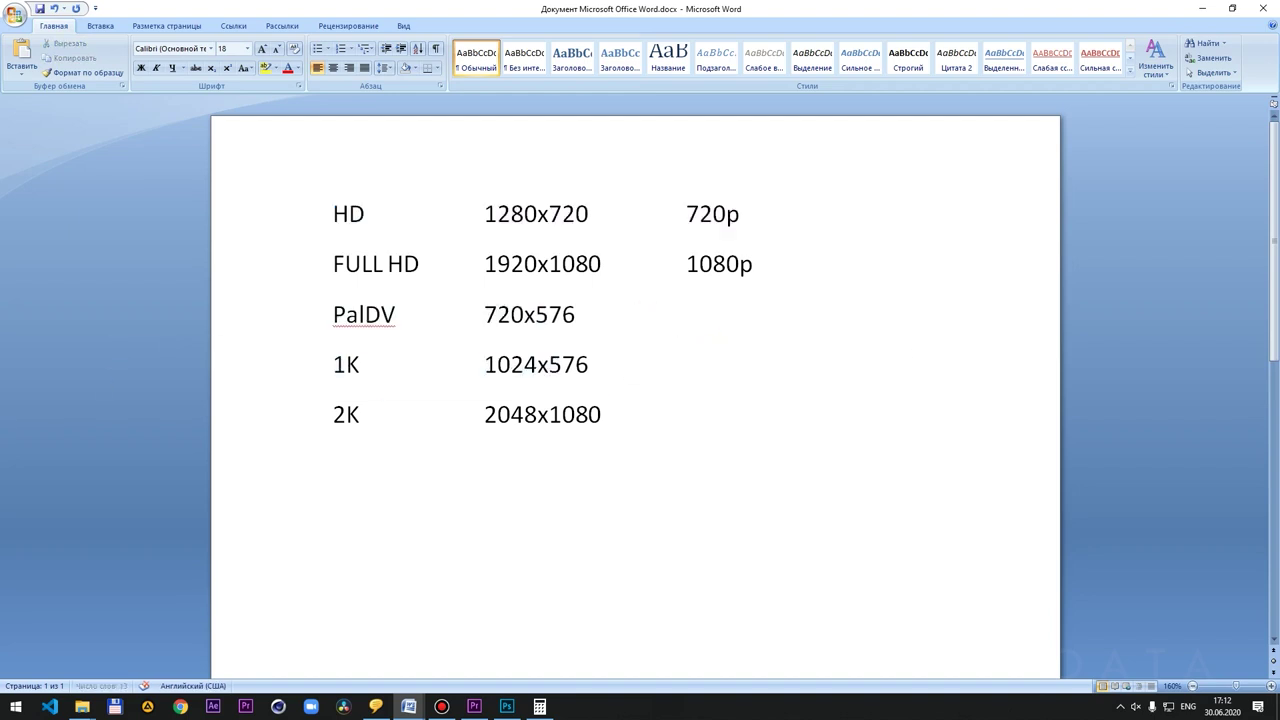
key("Tab")
- Type the placeholder xxxxxxx after the tab on the PalDV row
left_click_drag(577, 320, 480, 320)
left_click(747, 309)
left_click_drag(590, 328, 352, 322)
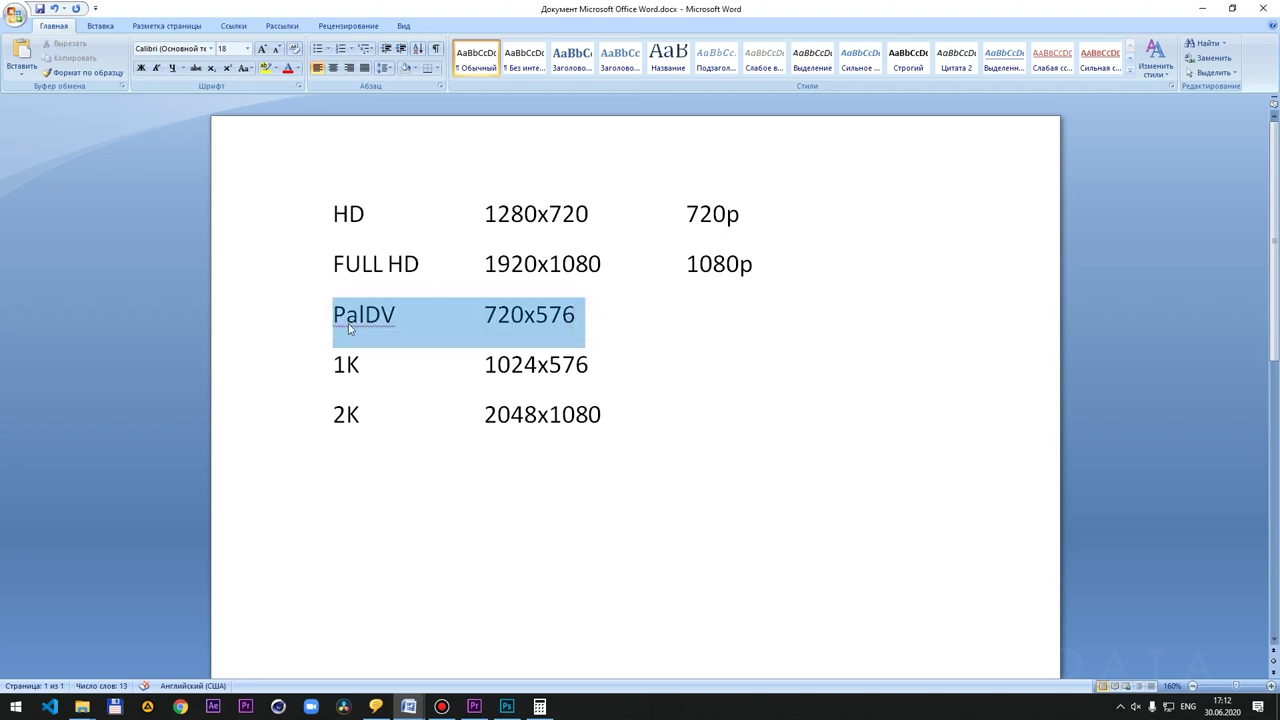
left_click(679, 321)
type("xxxxxxx")
- Select the whole PalDV line with its xxxxxxx placeholder
left_click(832, 318)
triple_click(832, 318)
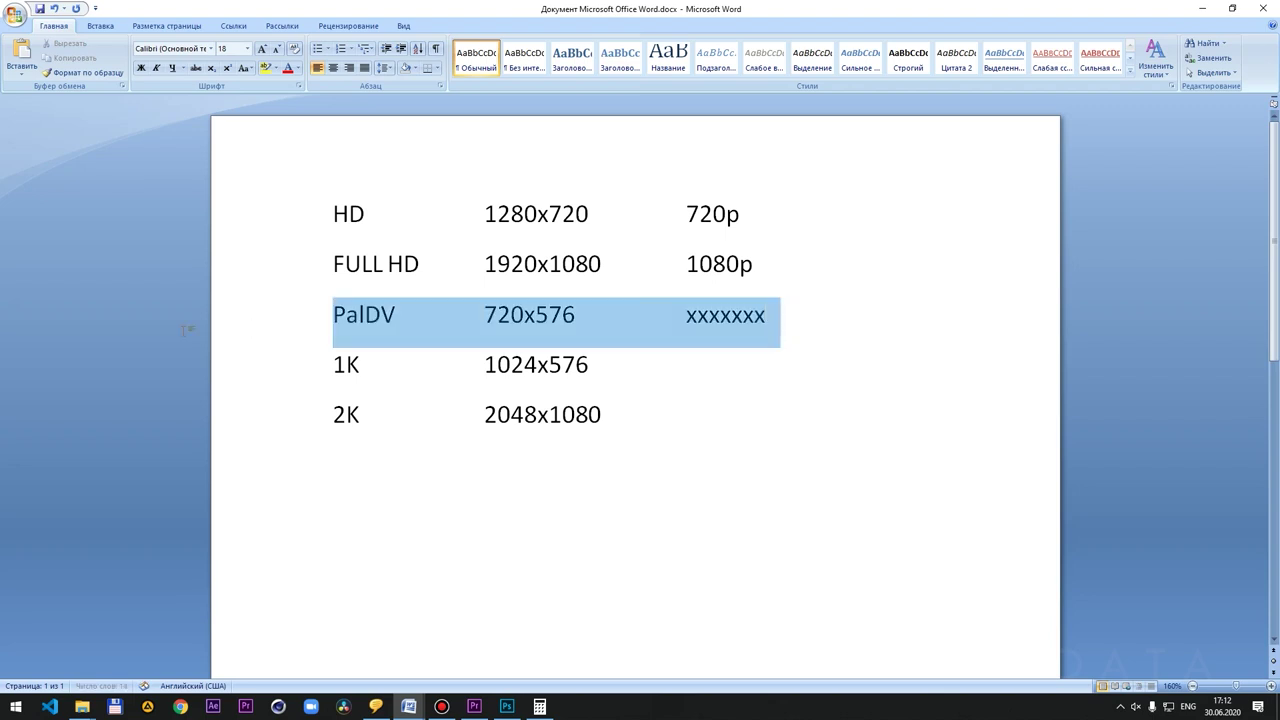
left_click_drag(796, 336, 317, 332)
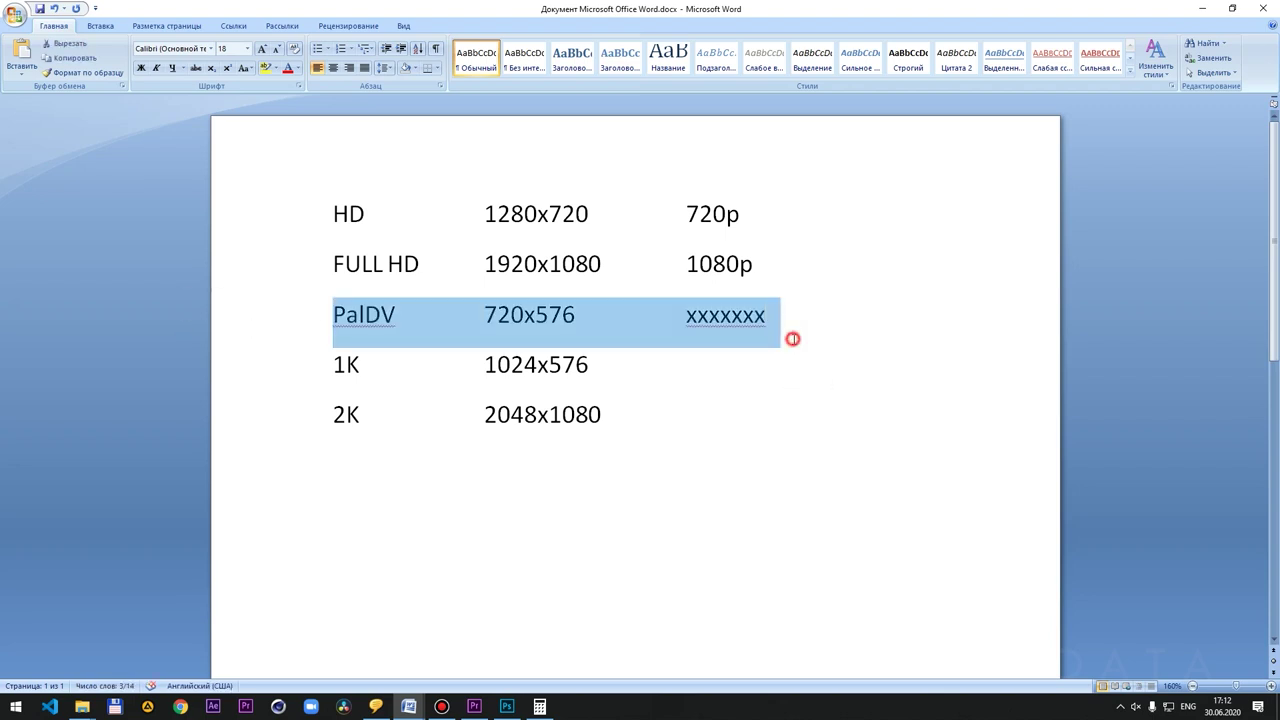
left_click_drag(823, 329, 329, 323)
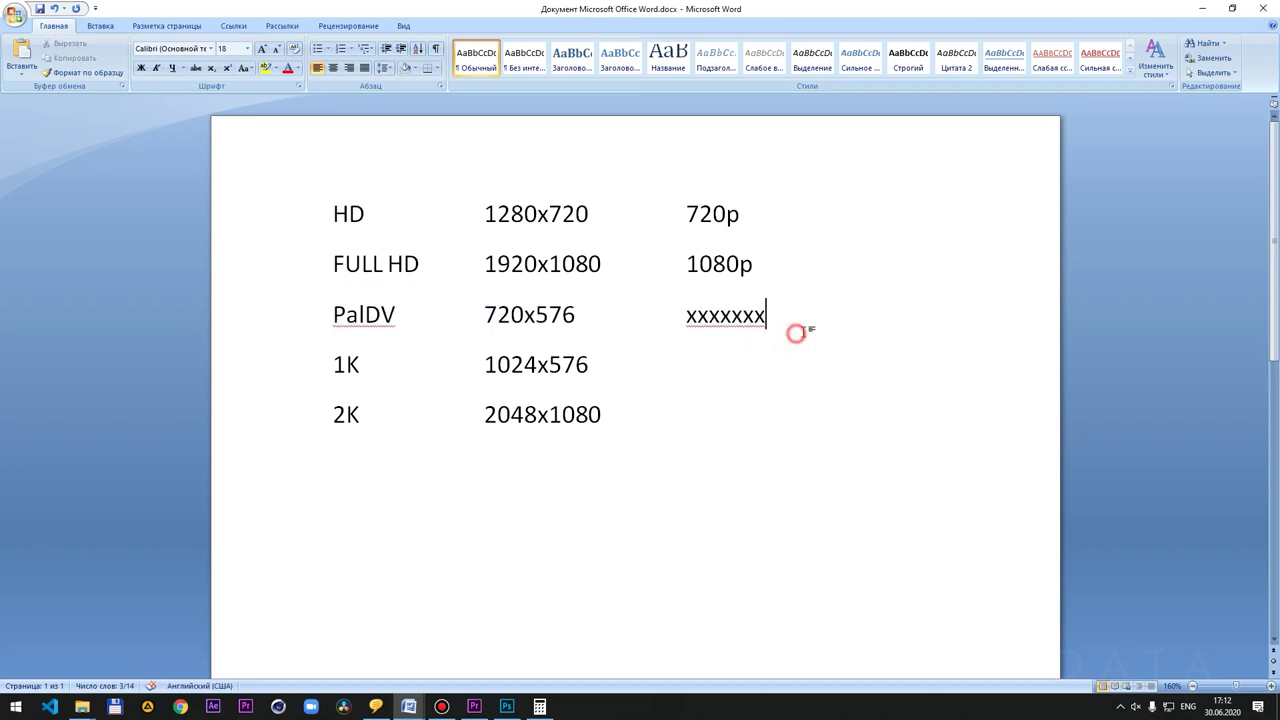
left_click_drag(797, 331, 323, 331)
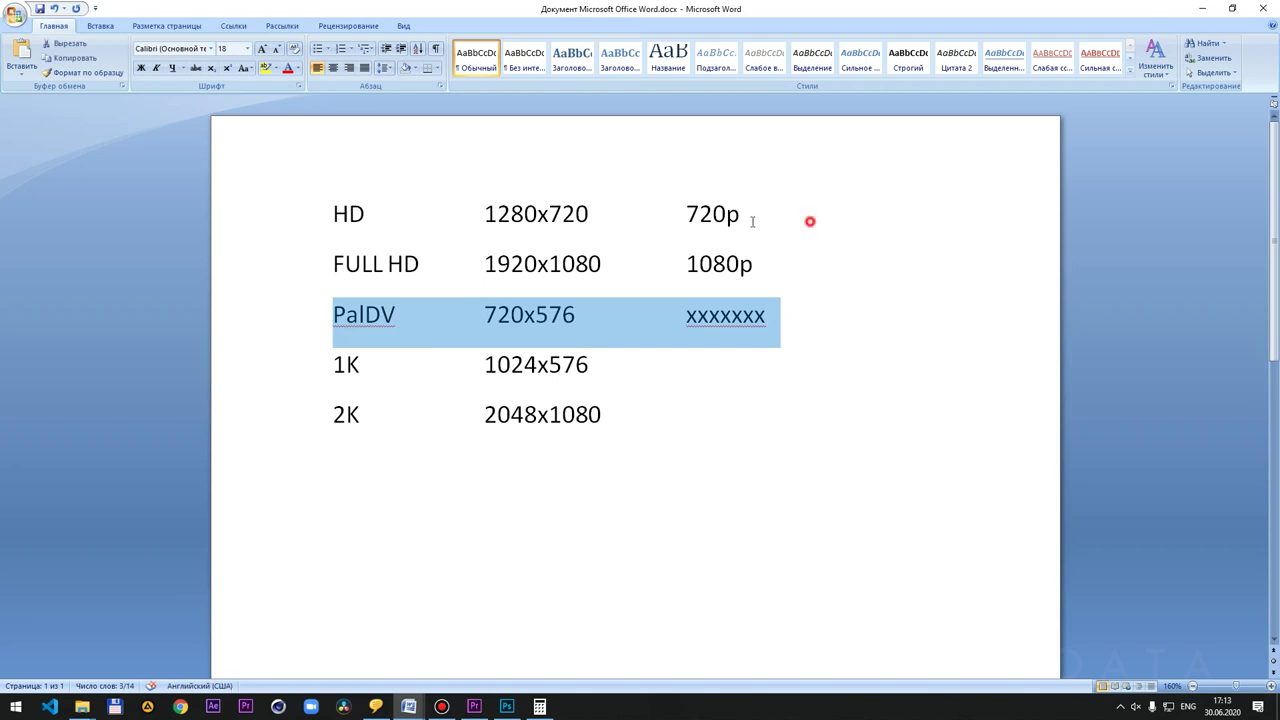
- Highlight the HD, FULL HD and 2K lines in turn, leaving nothing selected
left_click_drag(809, 217, 320, 229)
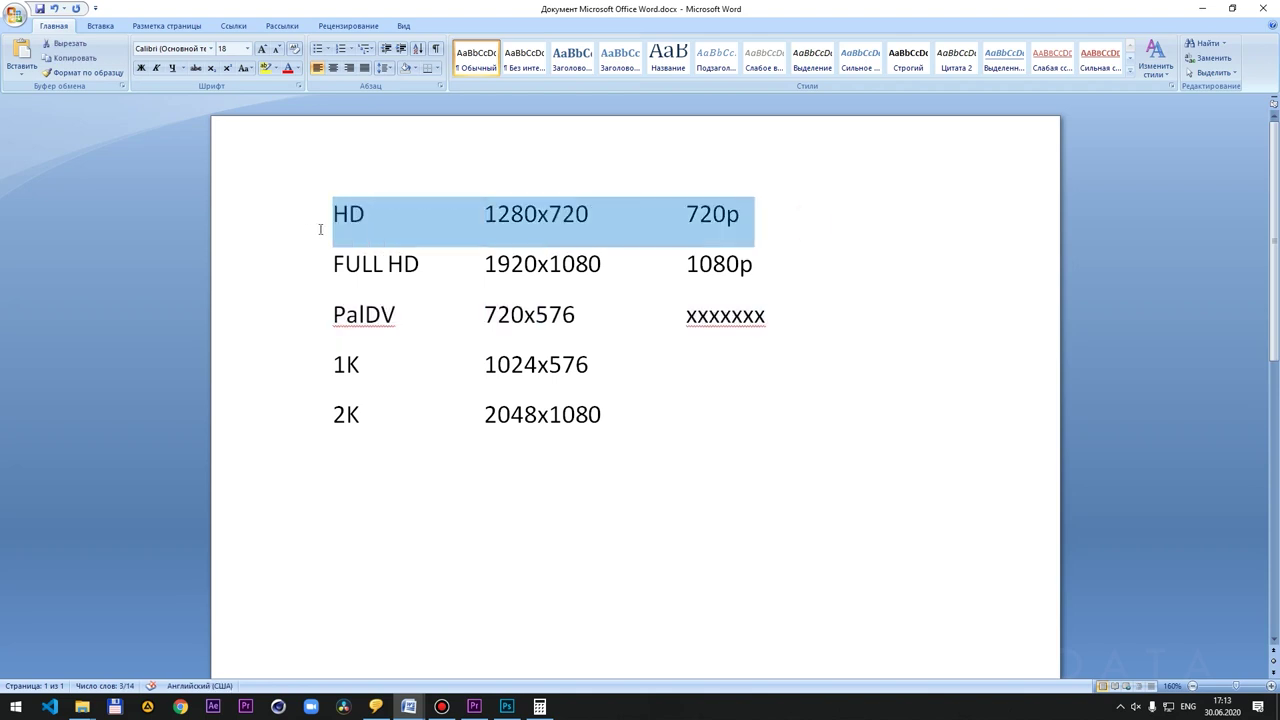
left_click(831, 221)
left_click_drag(781, 276, 265, 290)
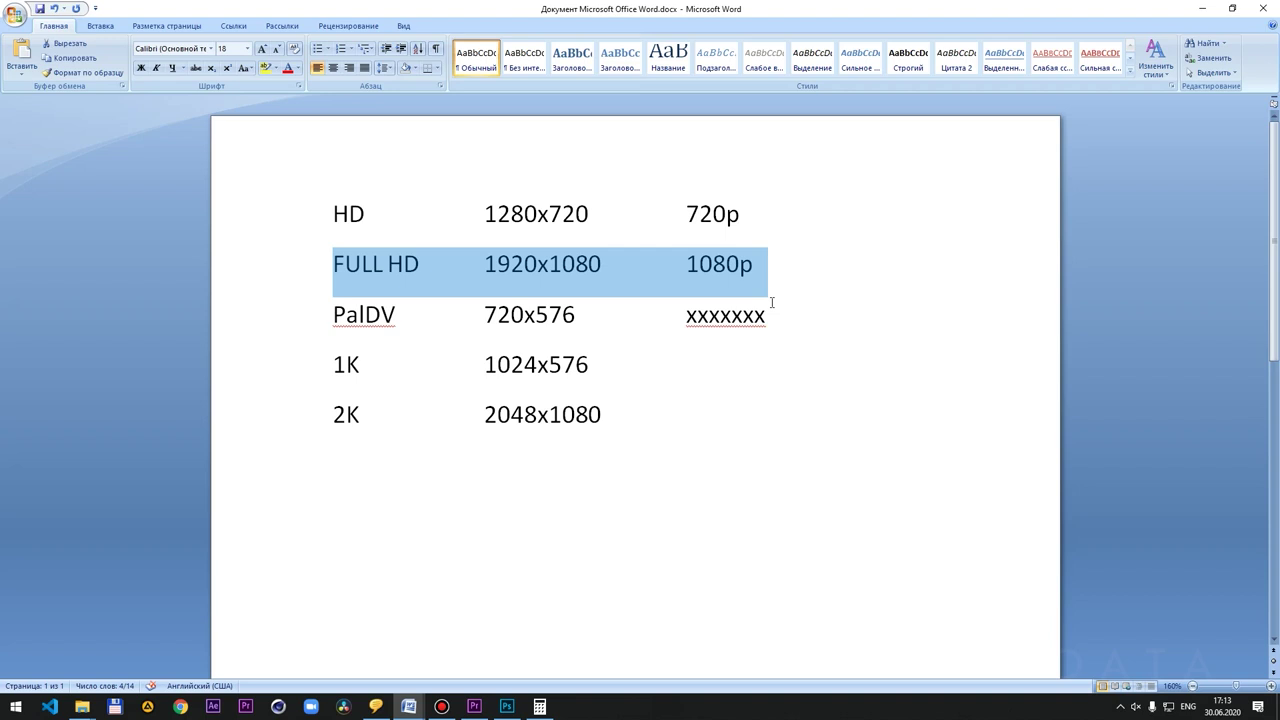
left_click_drag(677, 420, 403, 432)
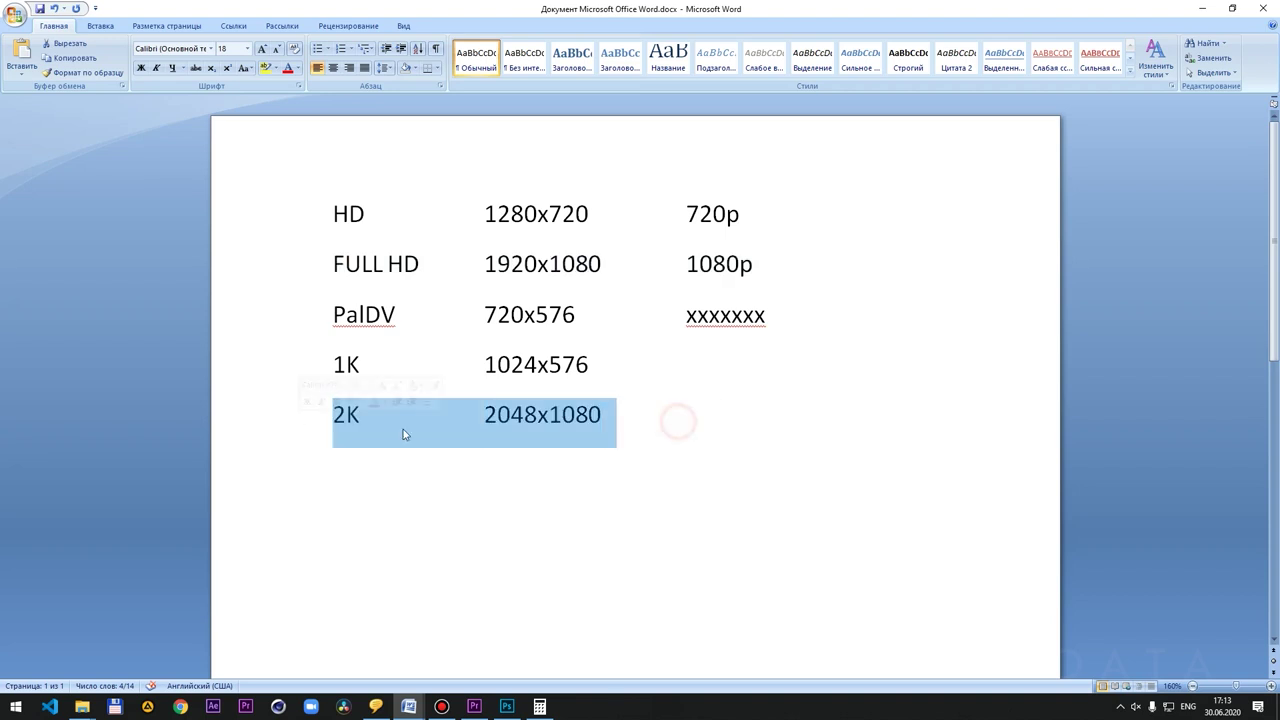
left_click(774, 228)
triple_click(779, 260)
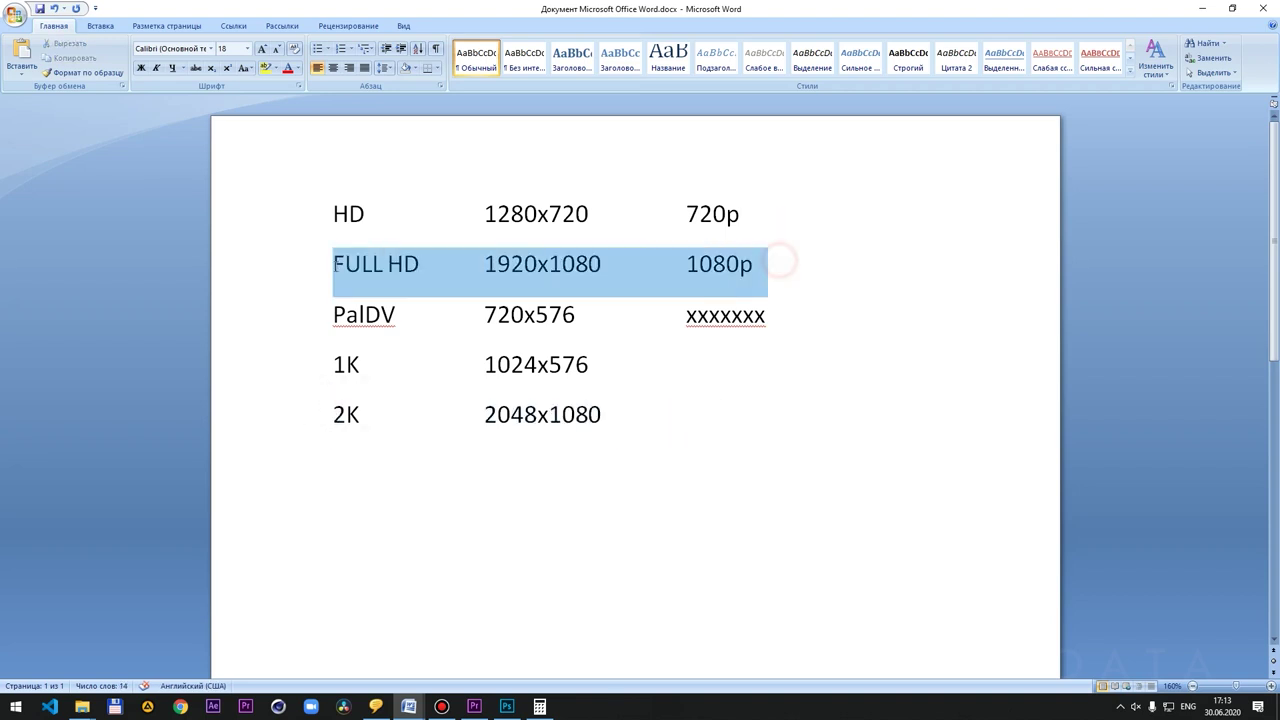
left_click(779, 198)
triple_click(809, 211)
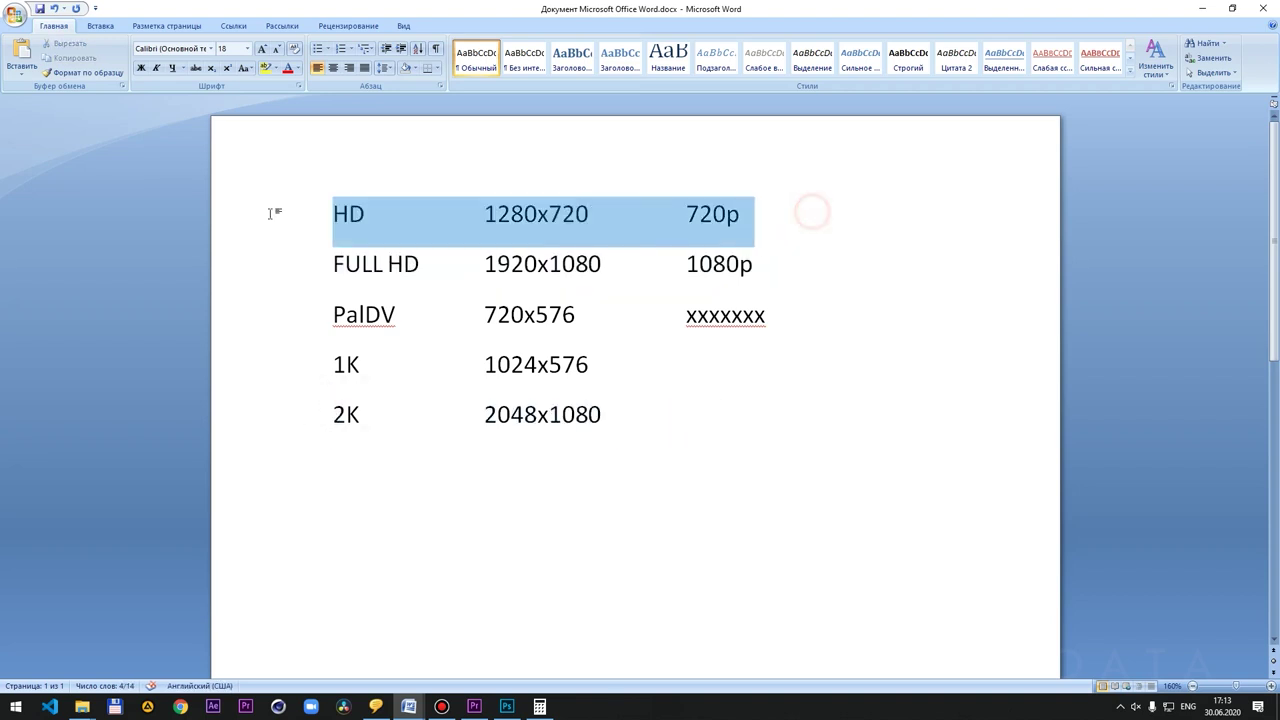
left_click(881, 232)
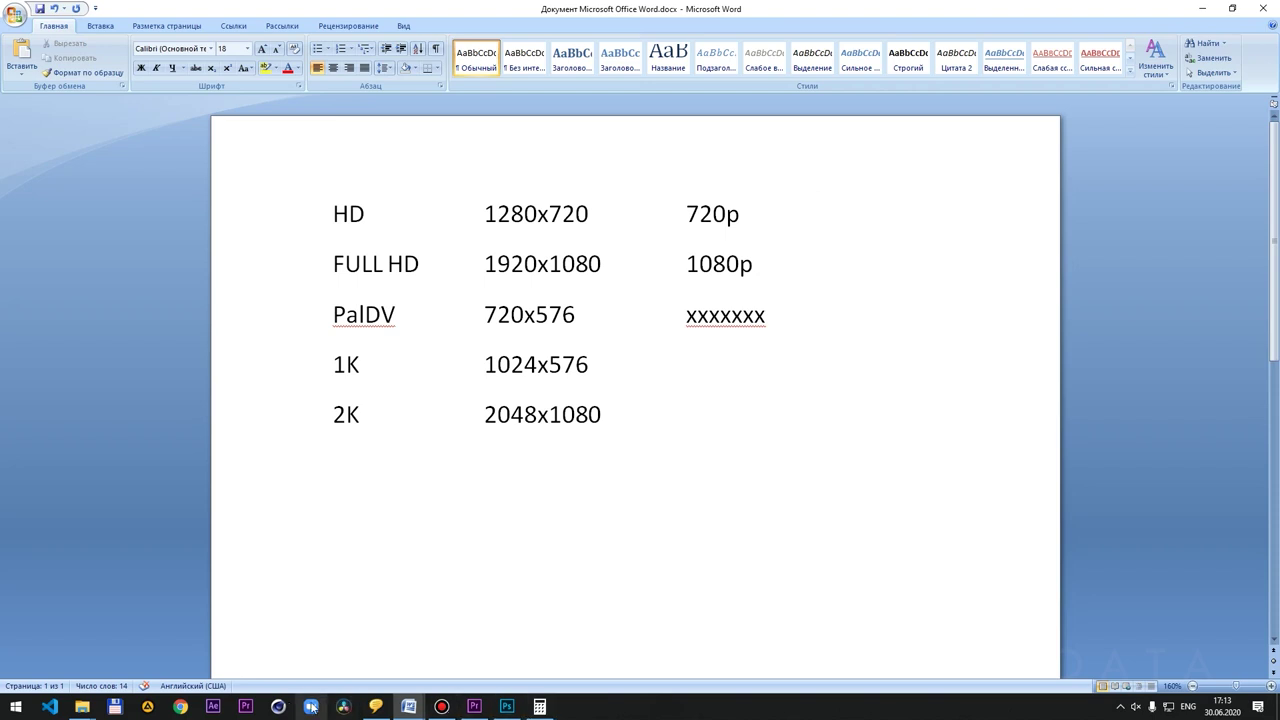
- Move the Calculator off the resolution table, then close it
left_click(537, 708)
left_click_drag(993, 18, 740, 173)
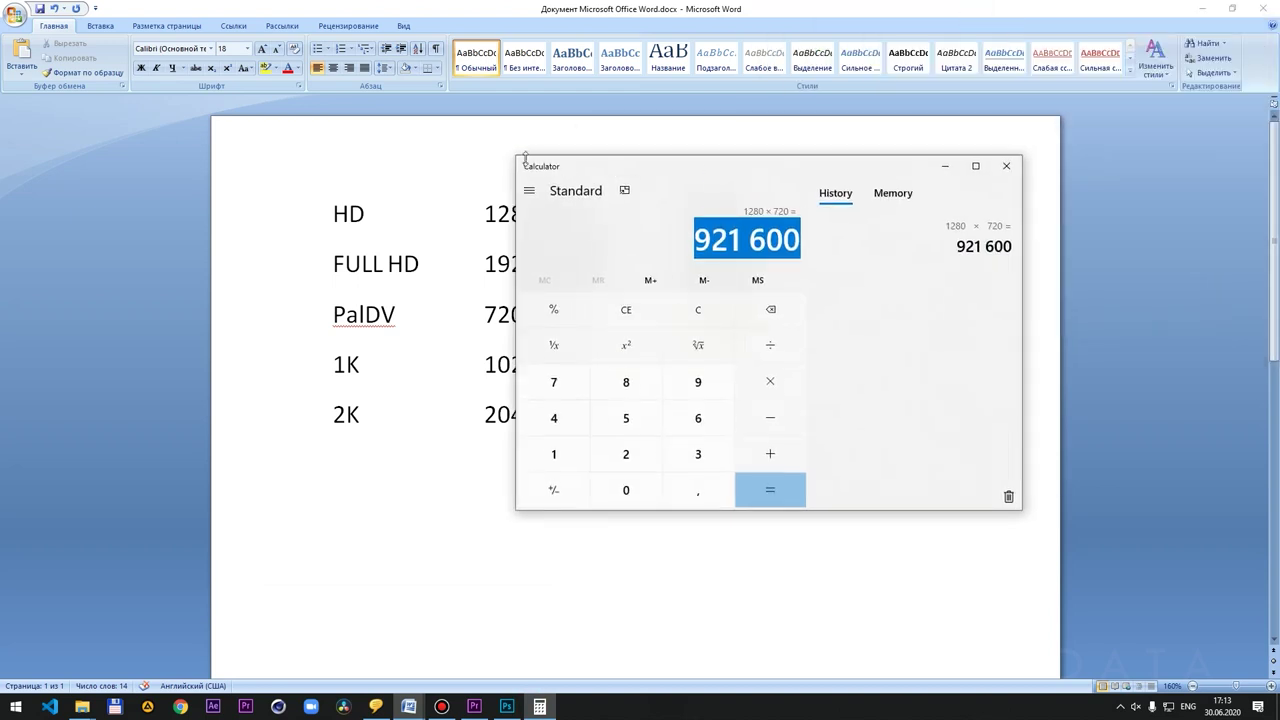
mouse_move(517, 158)
left_mouse_down()
mouse_move(805, 180)
mouse_move(157, 177)
mouse_move(443, 176)
left_mouse_up()
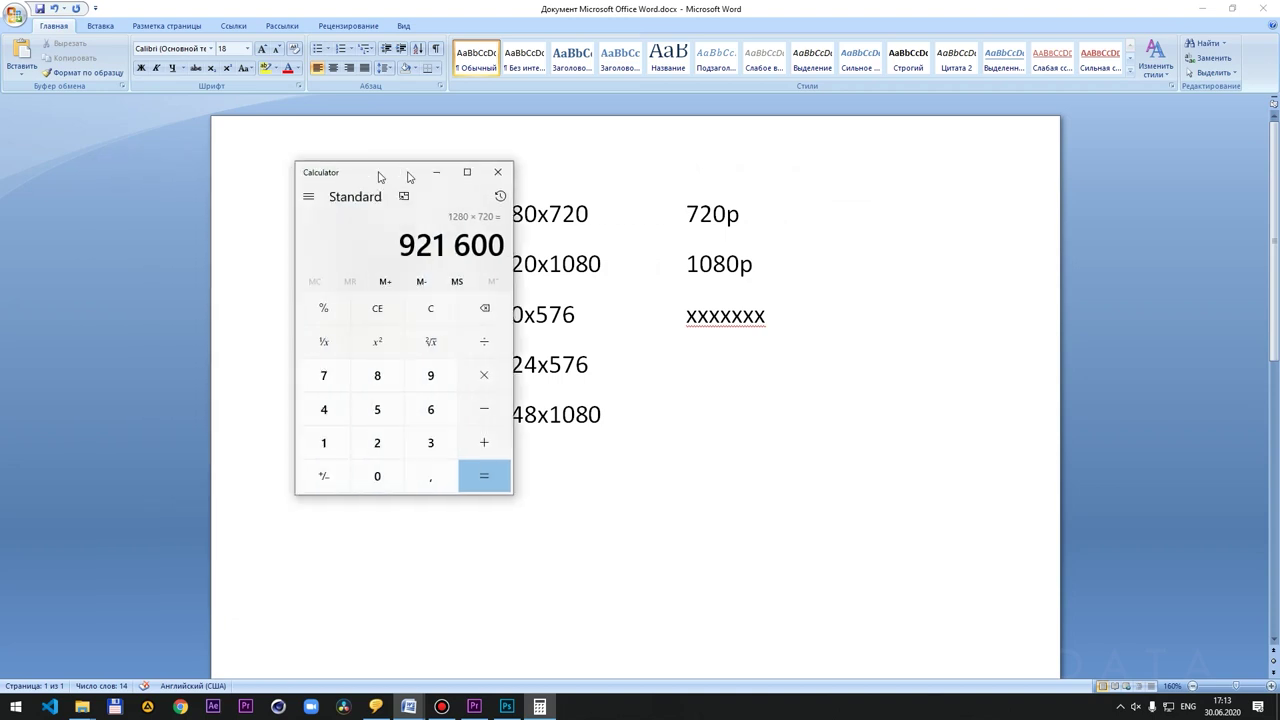
mouse_move(443, 176)
left_mouse_down()
mouse_move(140, 184)
mouse_move(176, 183)
left_mouse_up()
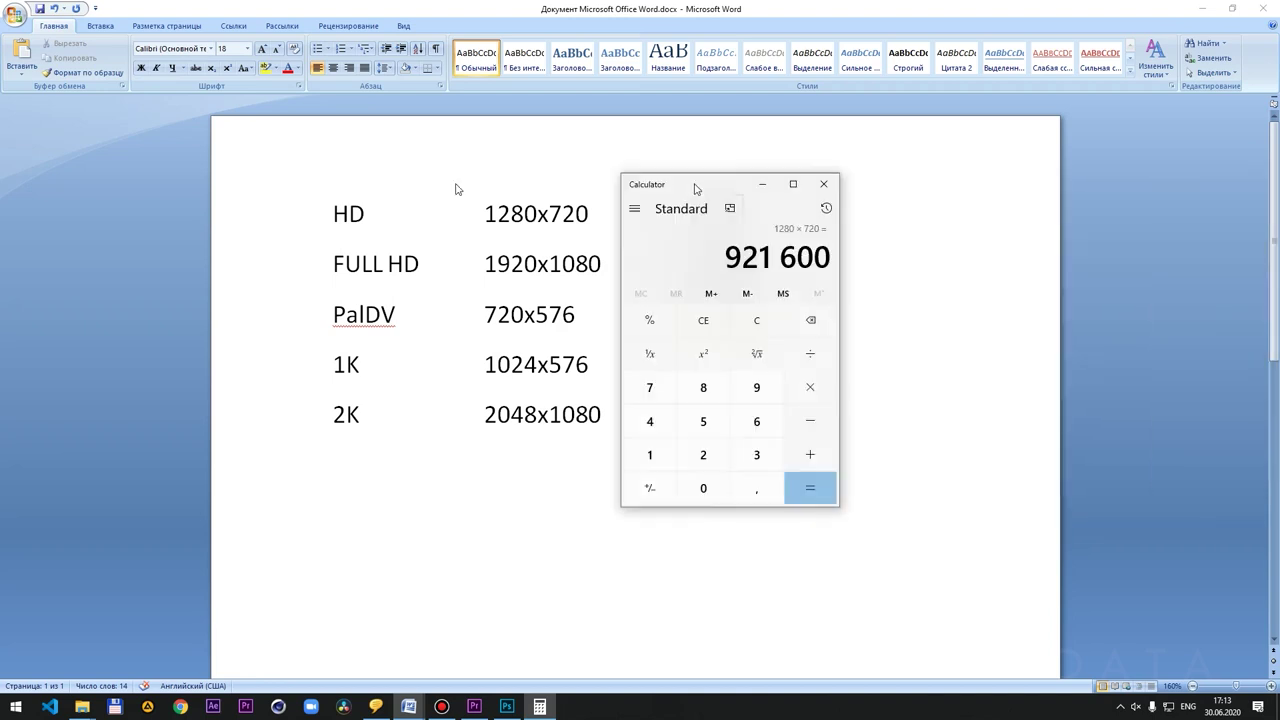
left_click_drag(176, 183, 987, 163)
left_click(1113, 158)
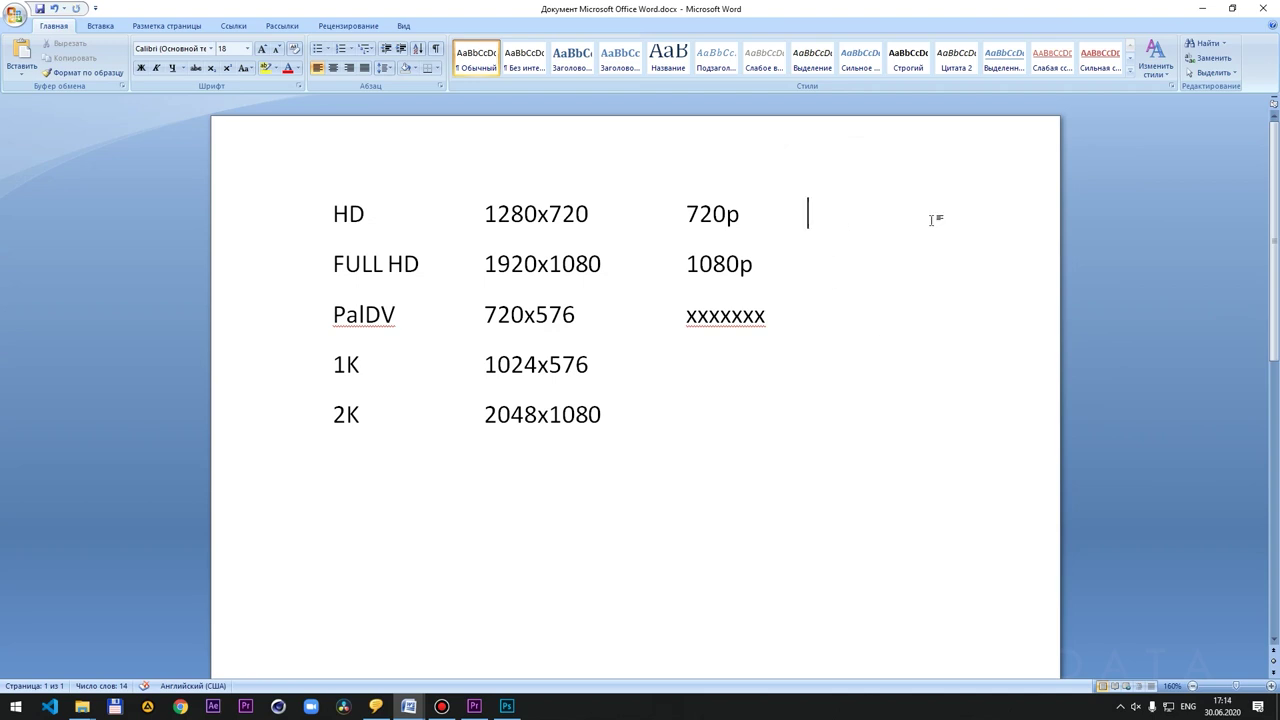
- Start a new line below the 2048x1080 row and enter 23.976 as the first frame rate
left_click(728, 491)
scroll(743, 491, "down", 2)
key("Return")
key("Return")
type("25")
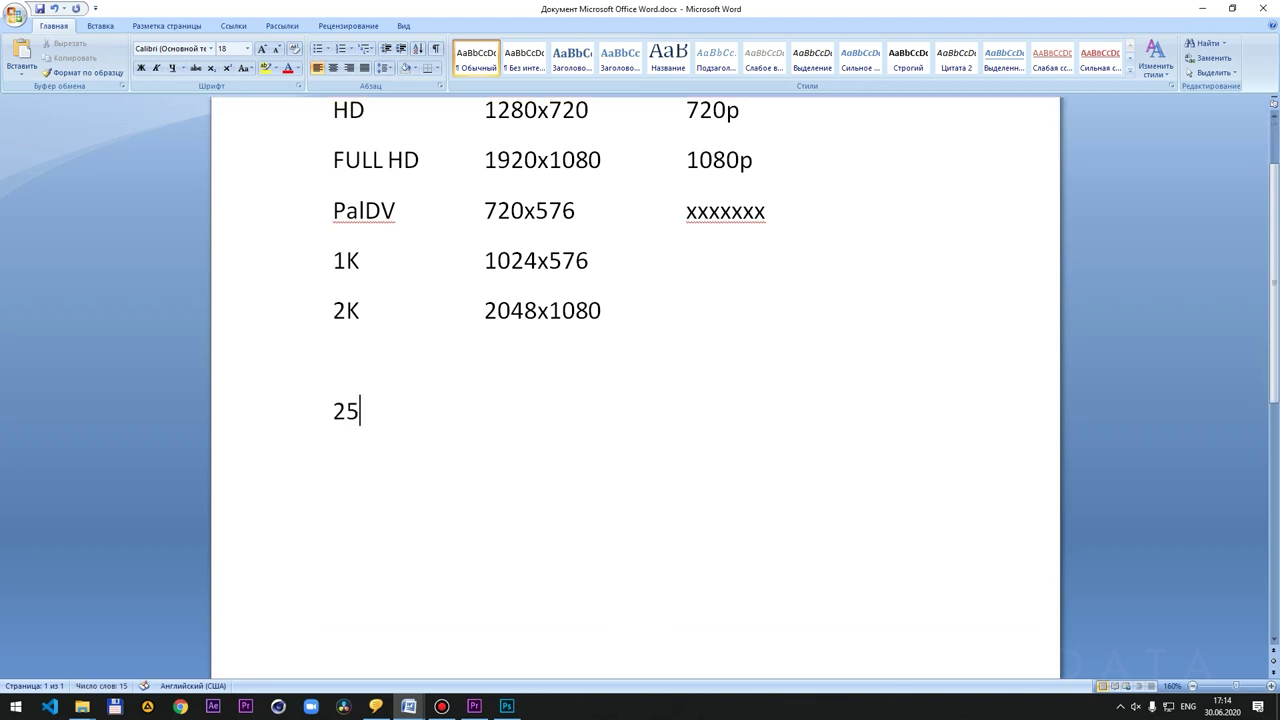
key("Return")
key("BackSpace")
type("30")
key("BackSpace")
key("BackSpace")
key("BackSpace")
key("BackSpace")
type("3.976")
- Add 24, 25, 29.97, 30, 50 and 60 on separate lines below 23.976
key("Return")
type("24")
key("Return")
type("25")
key("Return")
type("29.97")
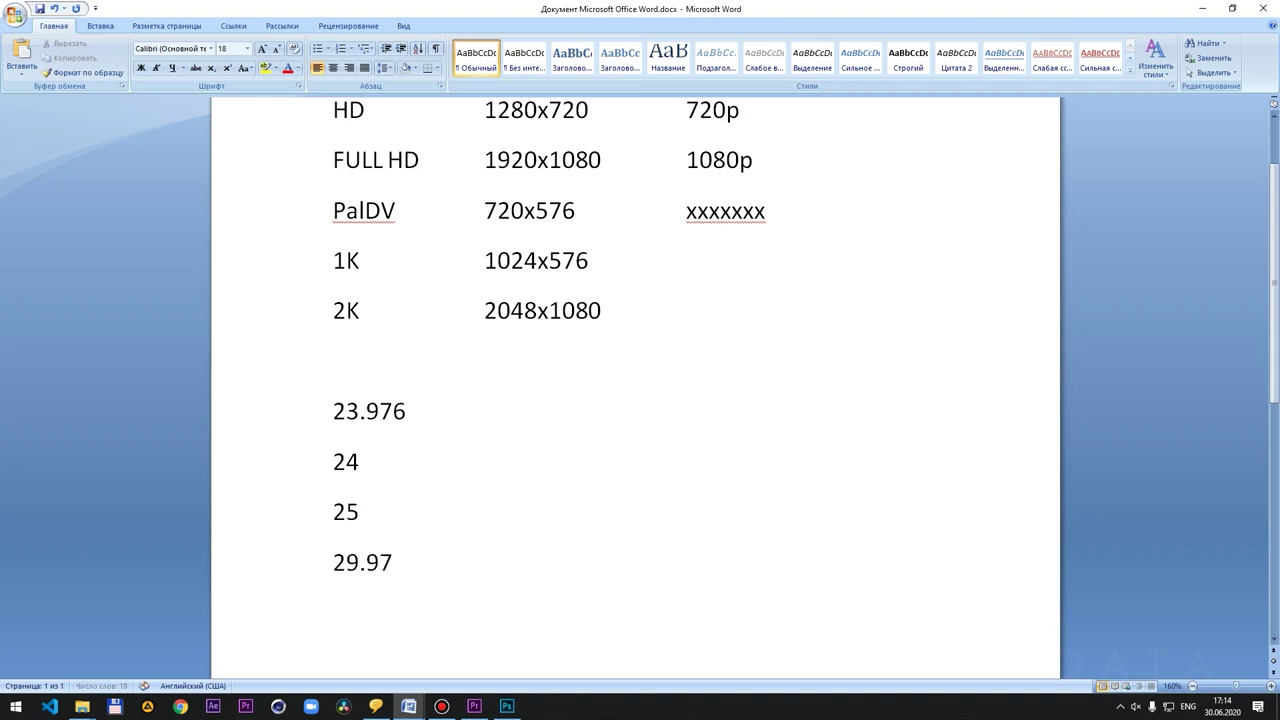
key("Return")
type("30")
key("Return")
type("50")
key("Return")
type("60")
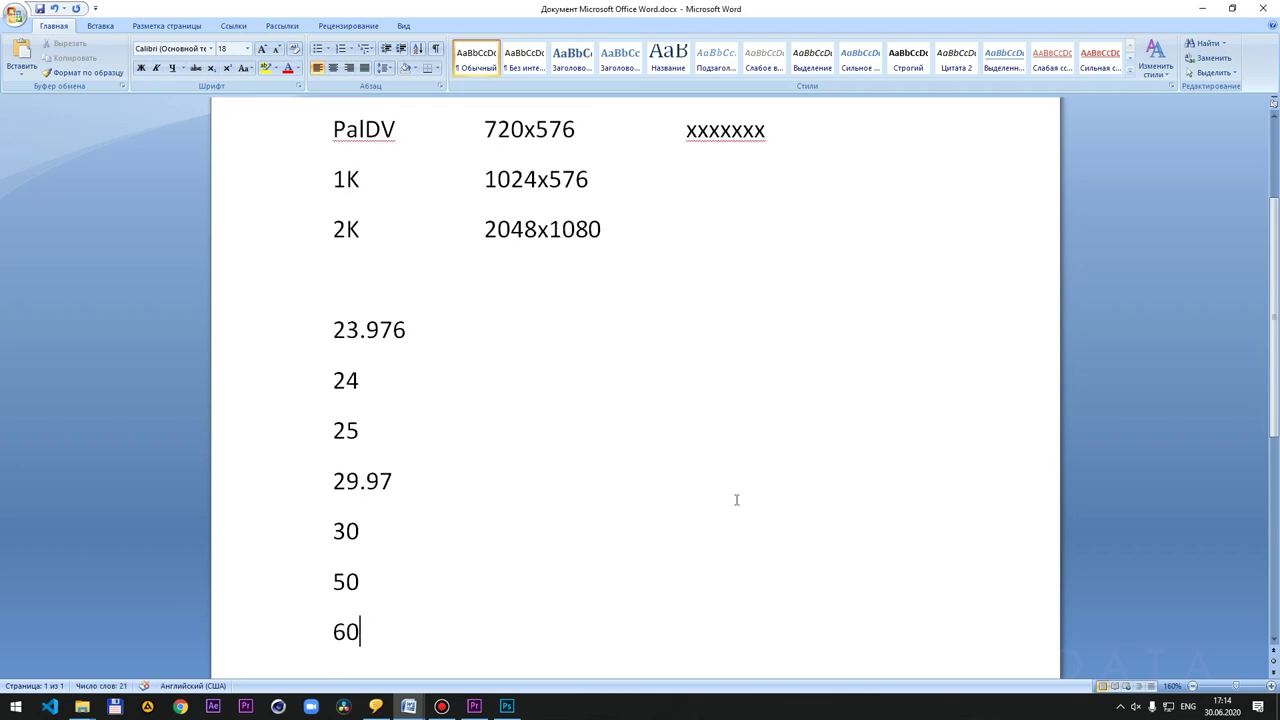
- Insert an empty line above 23.976
left_click(331, 323)
key("Return")
scroll(491, 386, "down", 2)
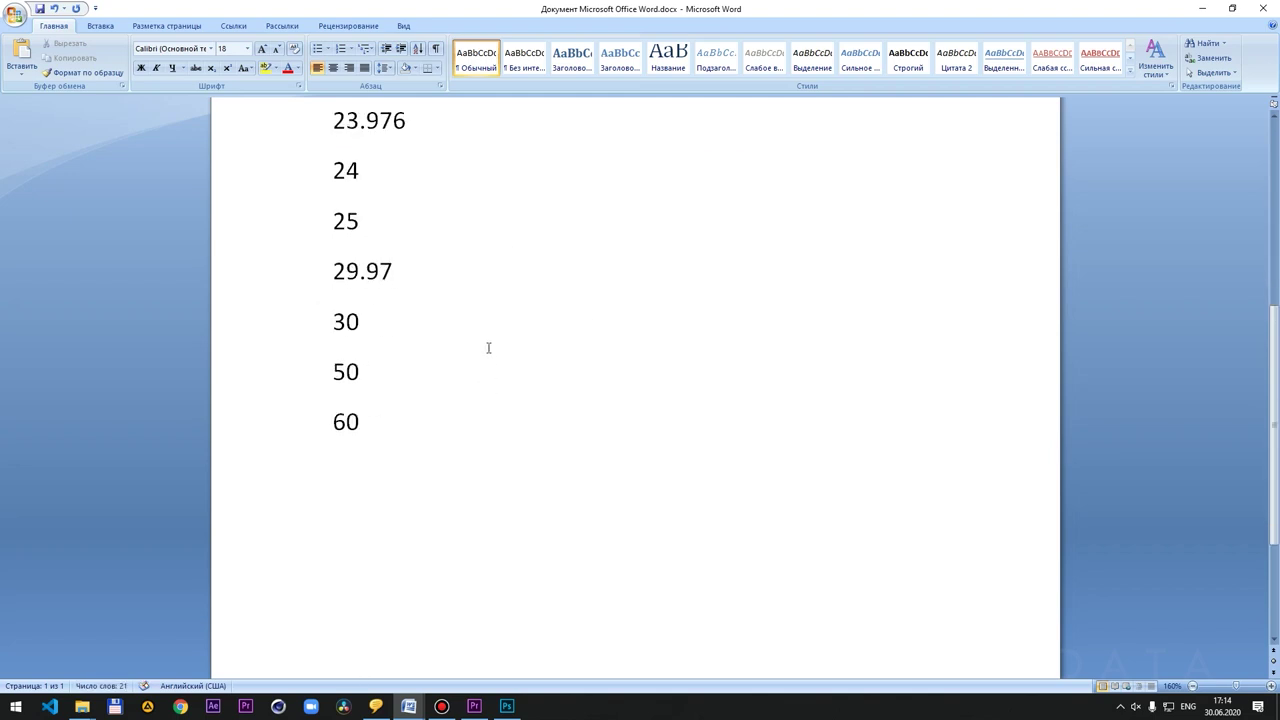
- Select and deselect parts of the 23.976 line to inspect it
scroll(480, 340, "up", 1)
double_click(443, 225)
left_click(543, 246)
left_click(428, 233)
left_click_drag(418, 233, 334, 232)
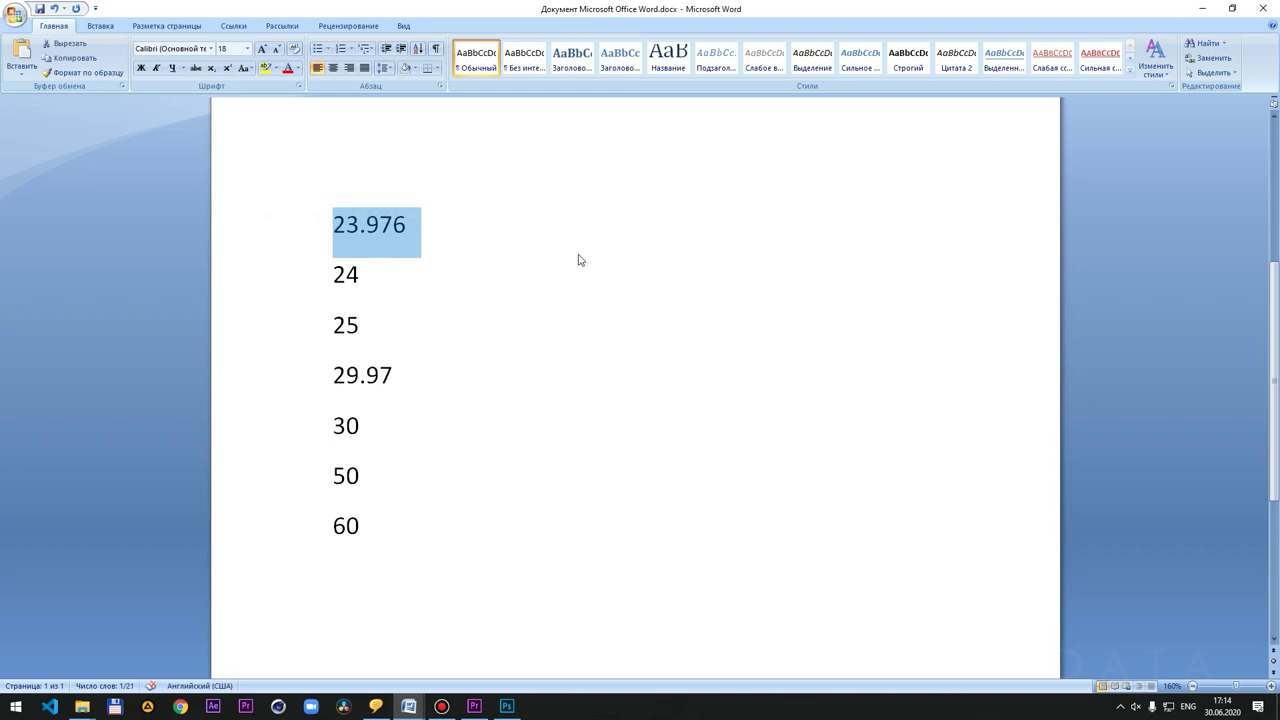
left_click(508, 248)
left_click_drag(436, 218, 366, 220)
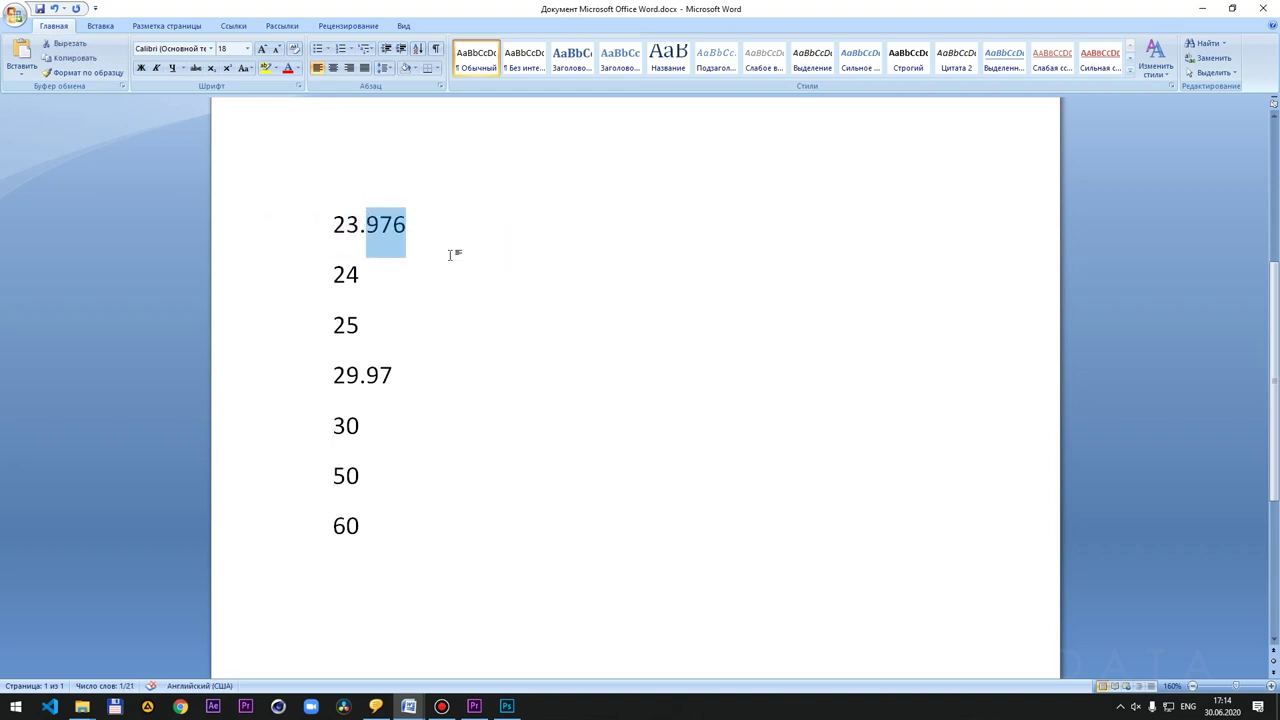
left_click(446, 290)
left_click(435, 224)
left_click_drag(435, 224, 292, 228)
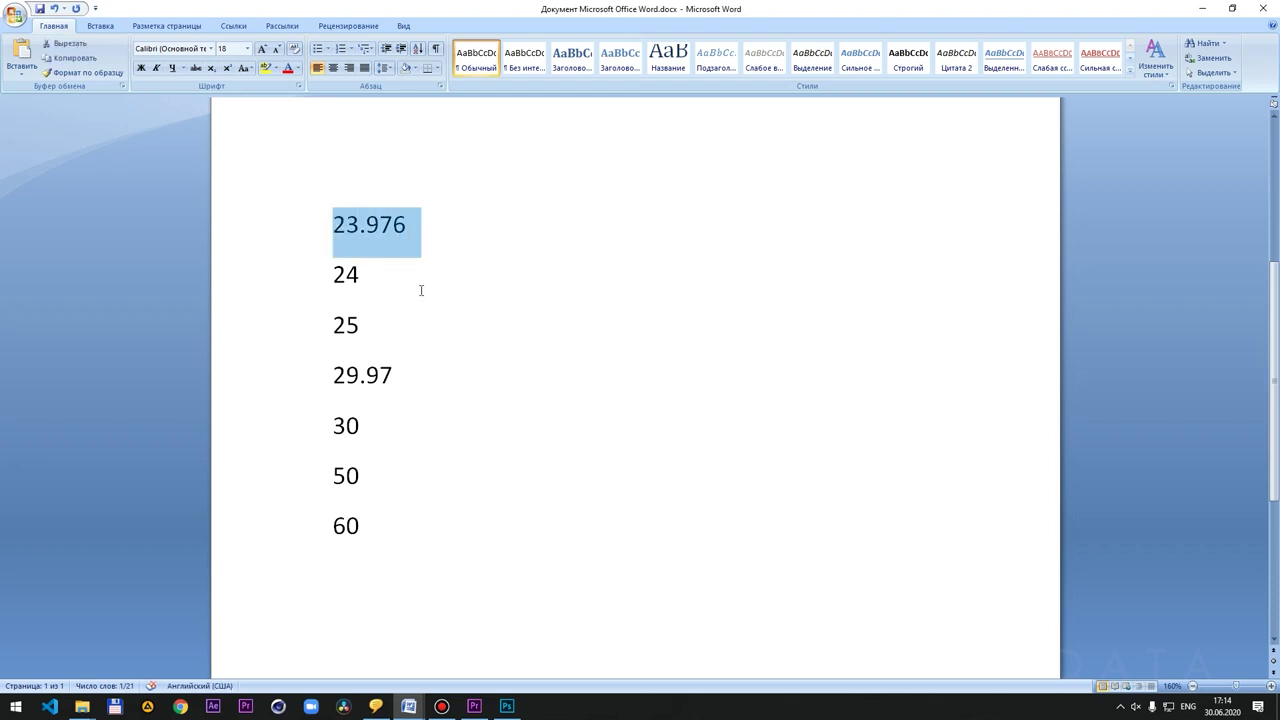
left_click(423, 250)
- Insert a line above 23.976 and enter 12, correcting an initial 15
left_click(329, 229)
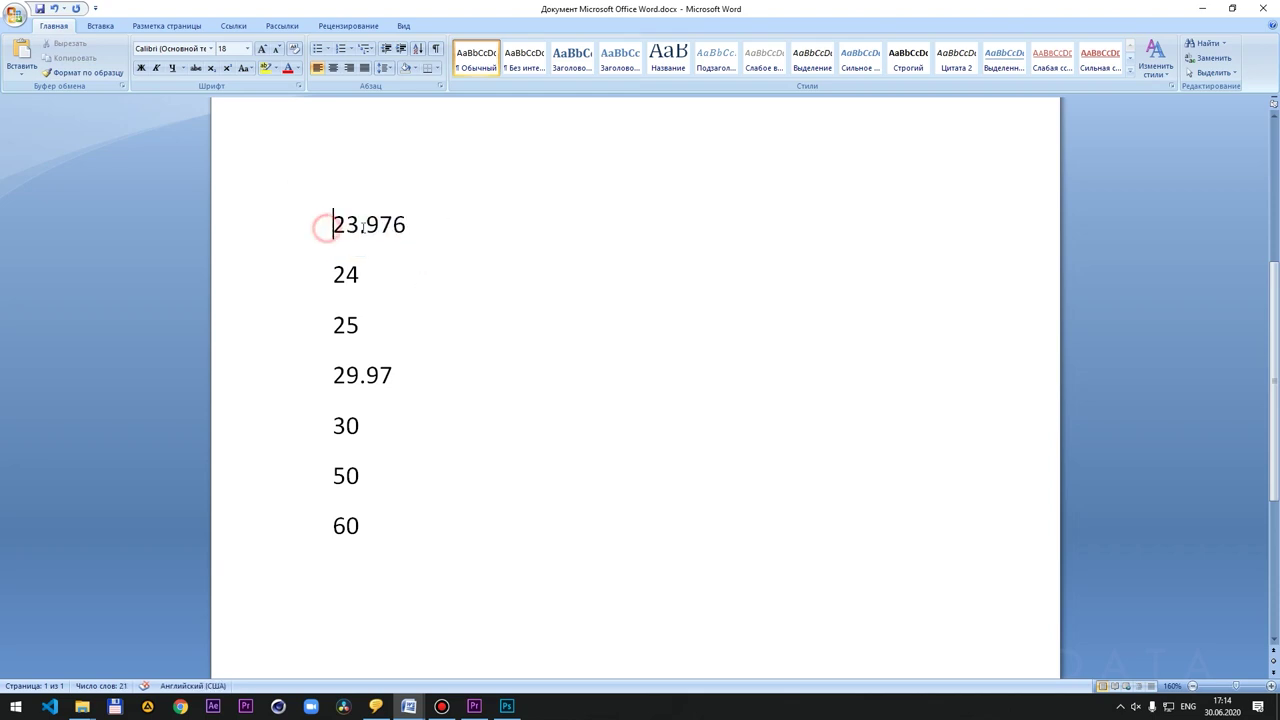
key("Return")
left_click(360, 212)
type("15")
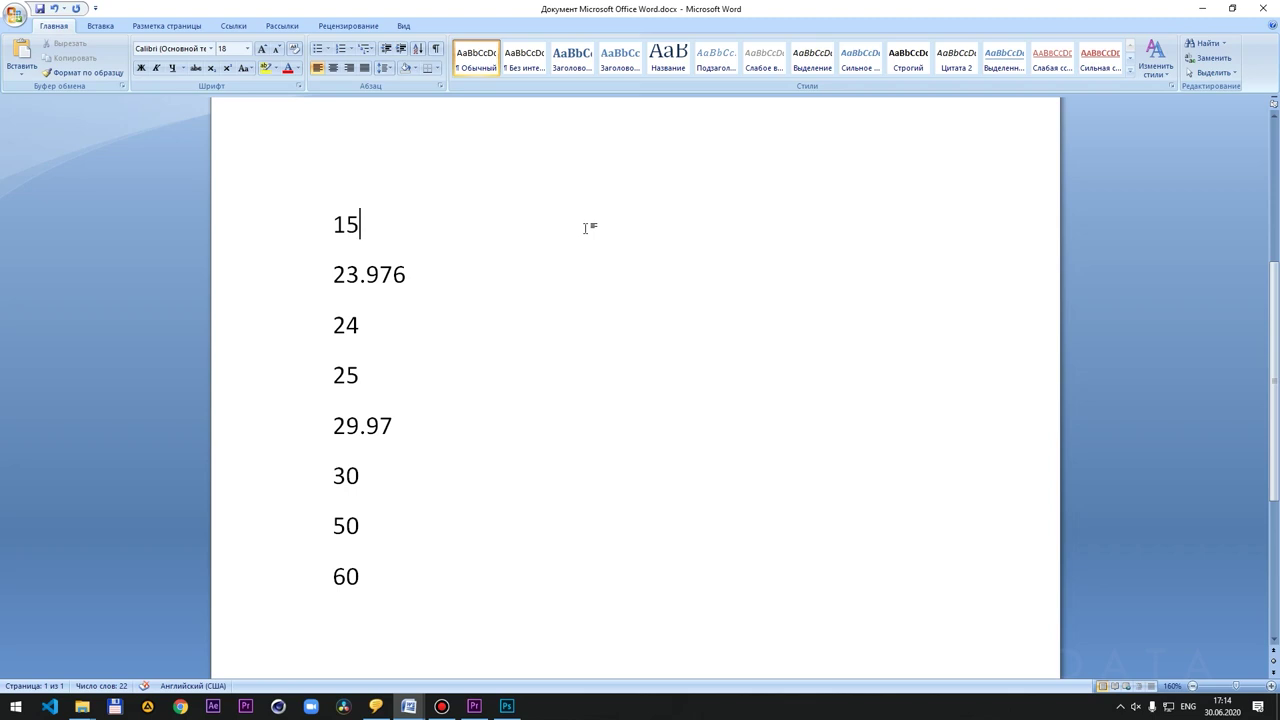
left_click(523, 236)
key("BackSpace")
type("2")
left_click_drag(423, 274, 330, 276)
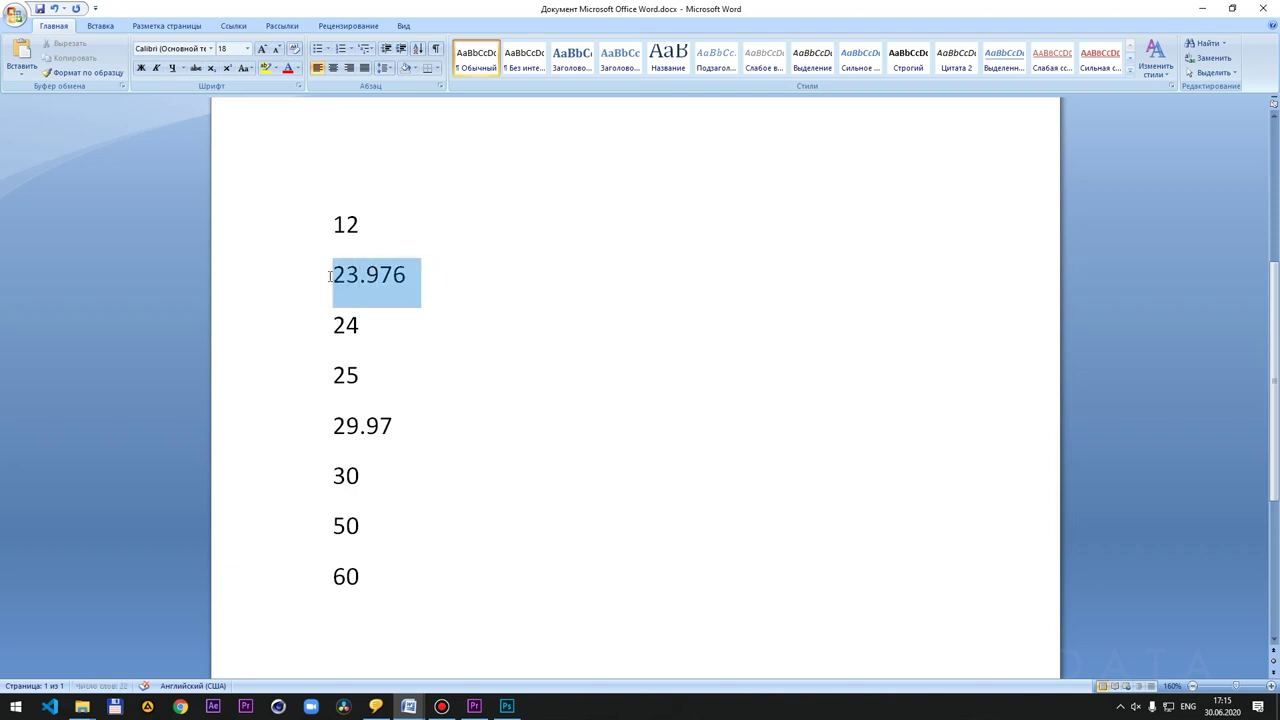
left_click_drag(391, 329, 331, 328)
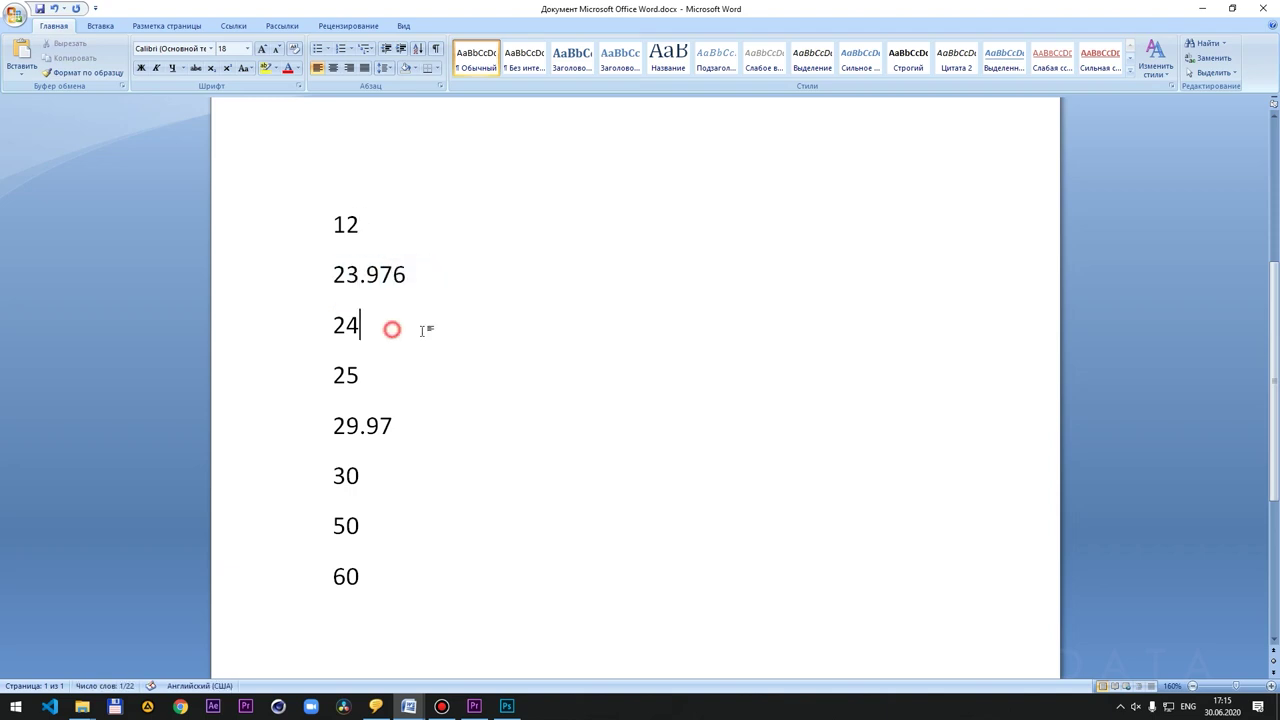
left_click_drag(428, 276, 300, 277)
left_click_drag(397, 330, 254, 331)
left_click_drag(428, 277, 297, 286)
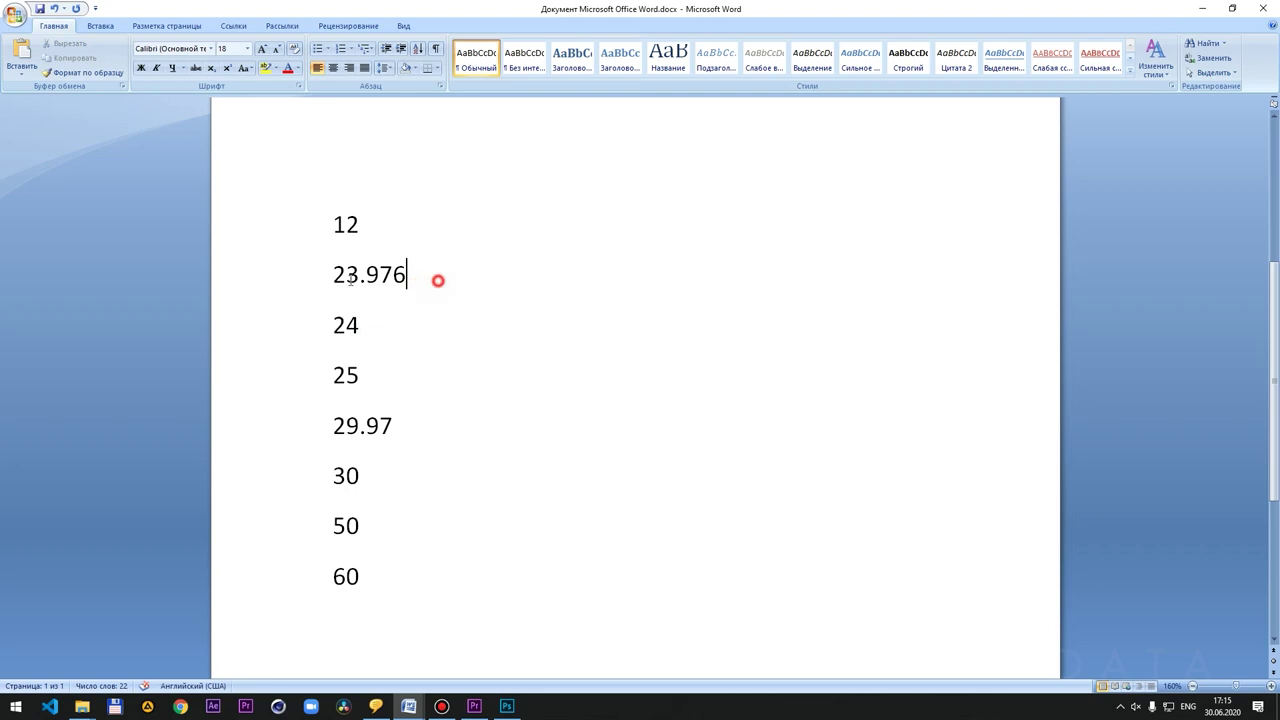
left_click(371, 325)
left_click_drag(371, 325, 309, 337)
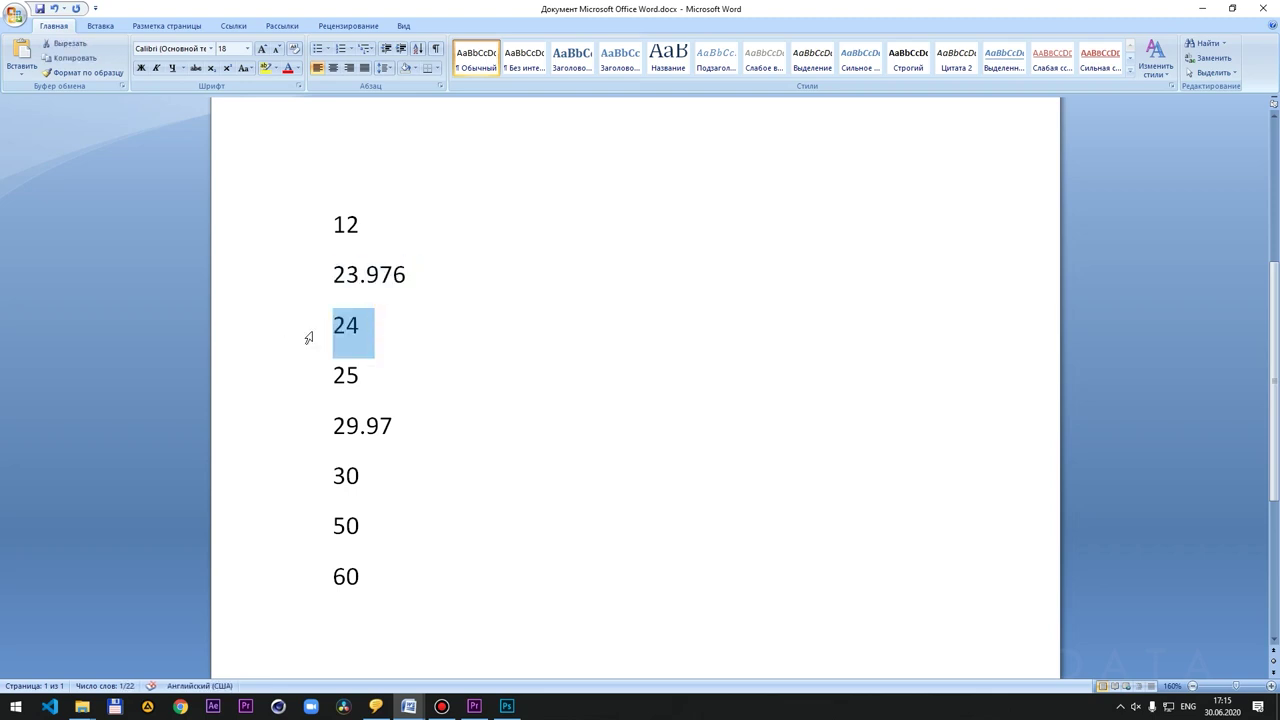
left_click(391, 349)
left_click_drag(458, 332, 328, 333)
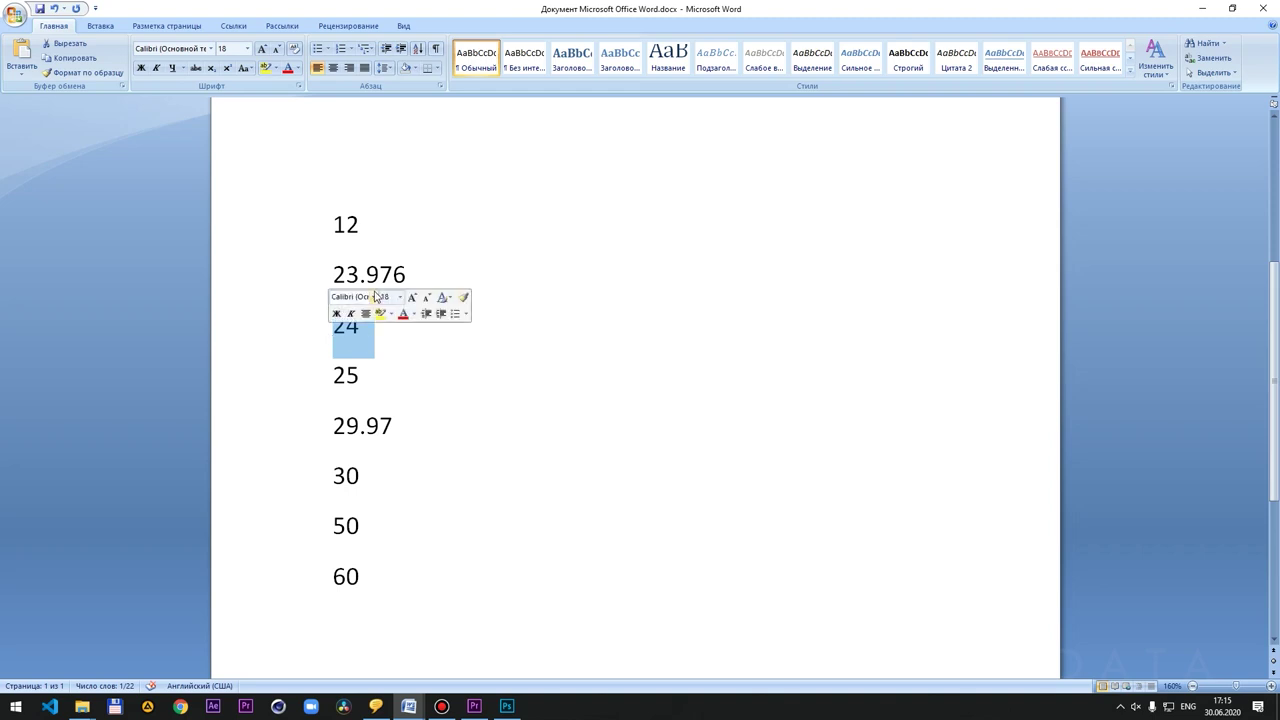
left_click(443, 380)
left_click_drag(431, 383, 286, 380)
double_click(406, 424)
double_click(390, 488)
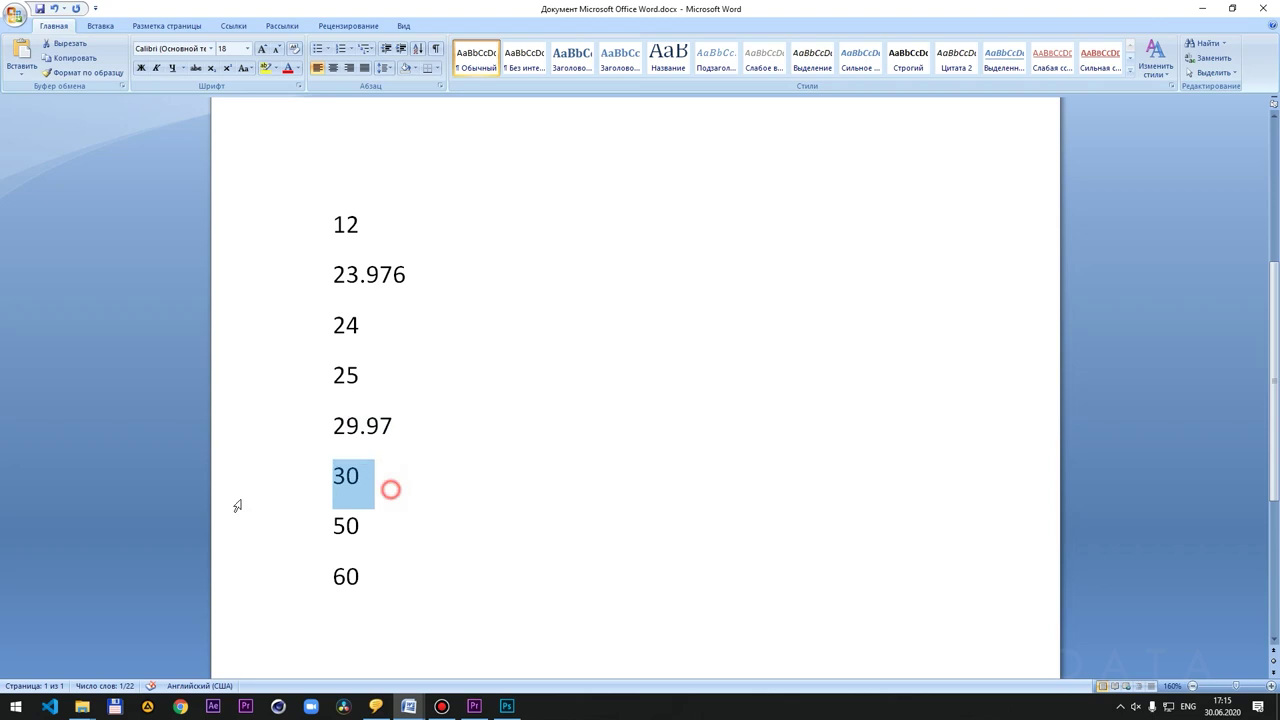
double_click(384, 568)
left_click(403, 520)
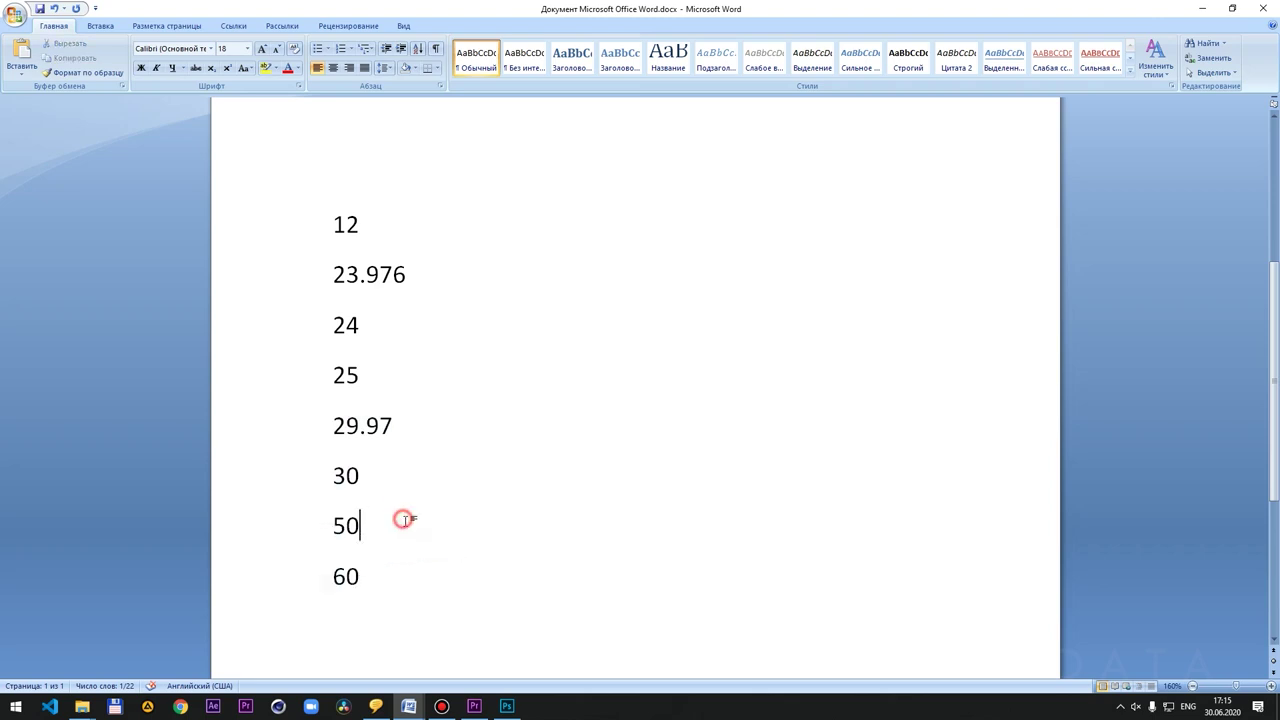
scroll(440, 540, "down", 2)
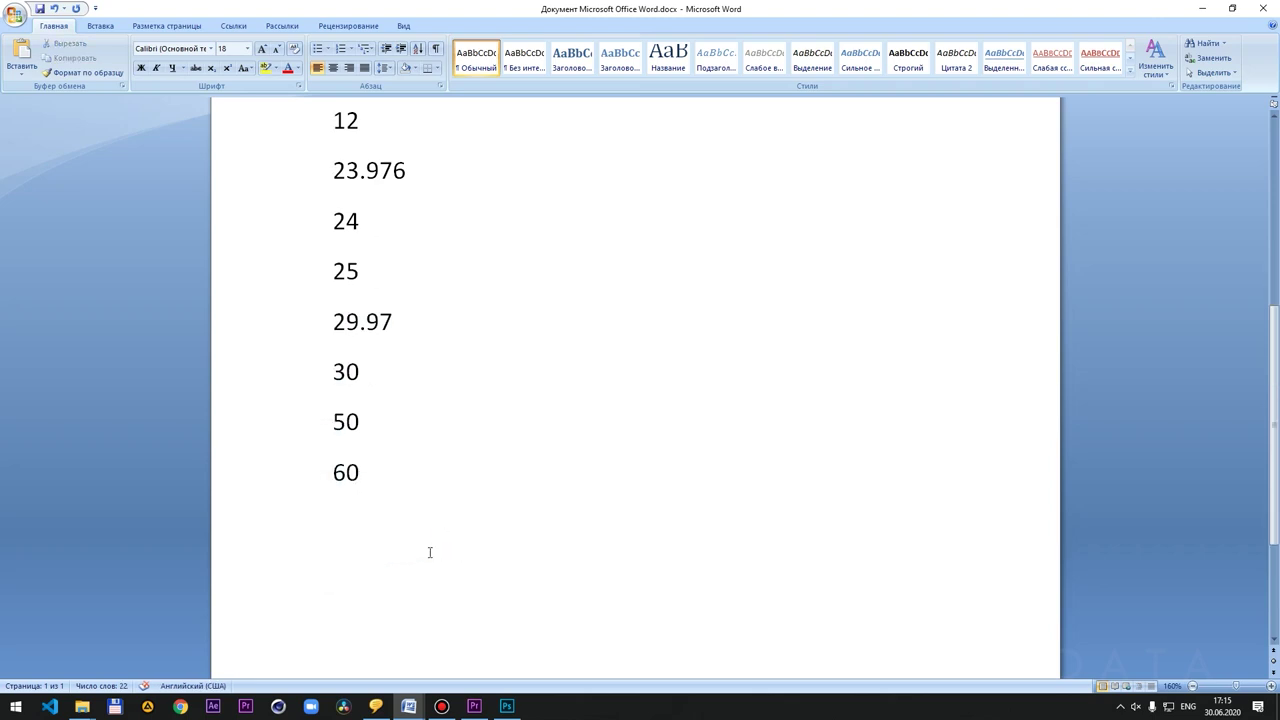
double_click(424, 477)
left_click(461, 496)
- Add 120 on a new line after 60
key("Return")
type("120")
double_click(463, 472)
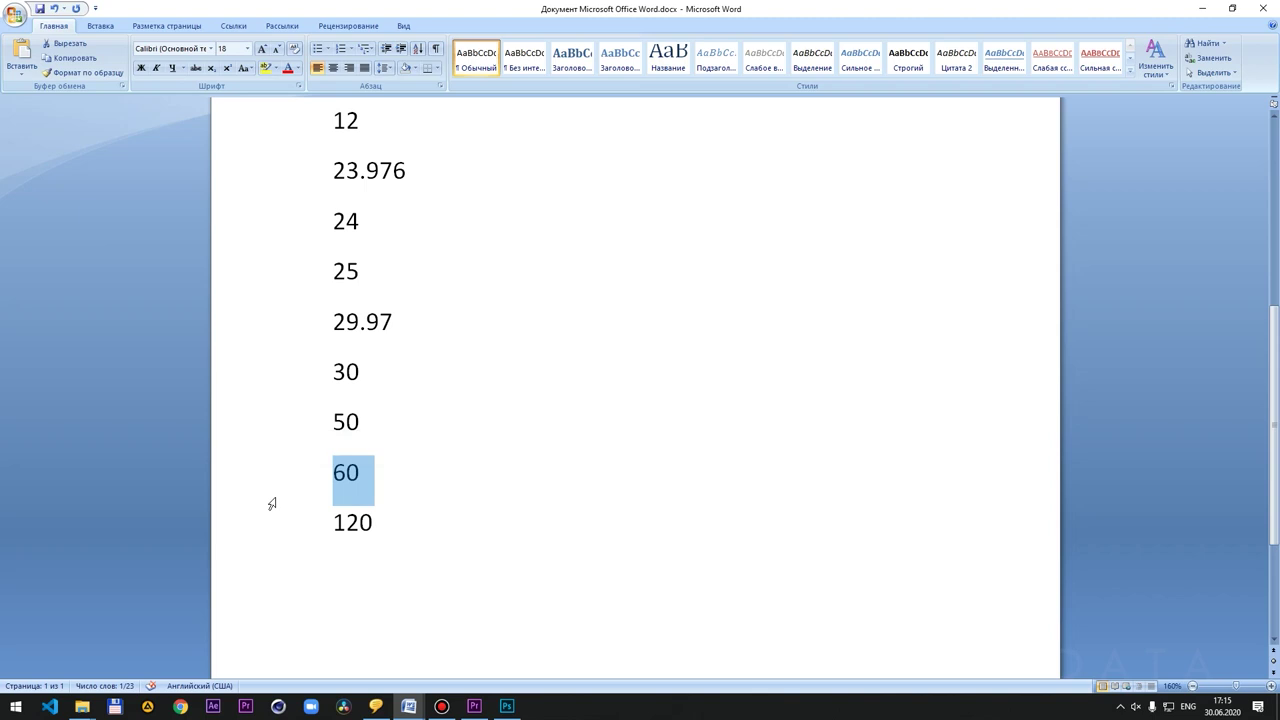
- Highlight list entries, ending with the 25, 29.97 and 30 lines selected together
scroll(271, 503, "up", 1)
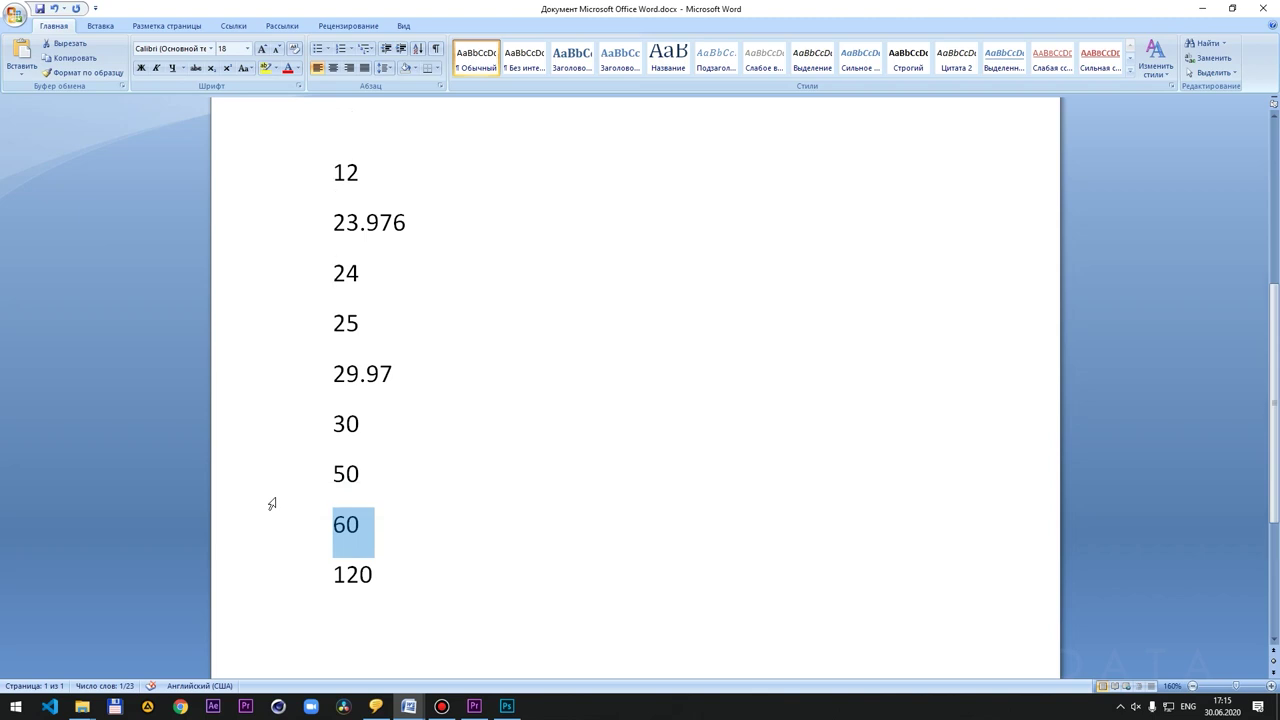
double_click(404, 430)
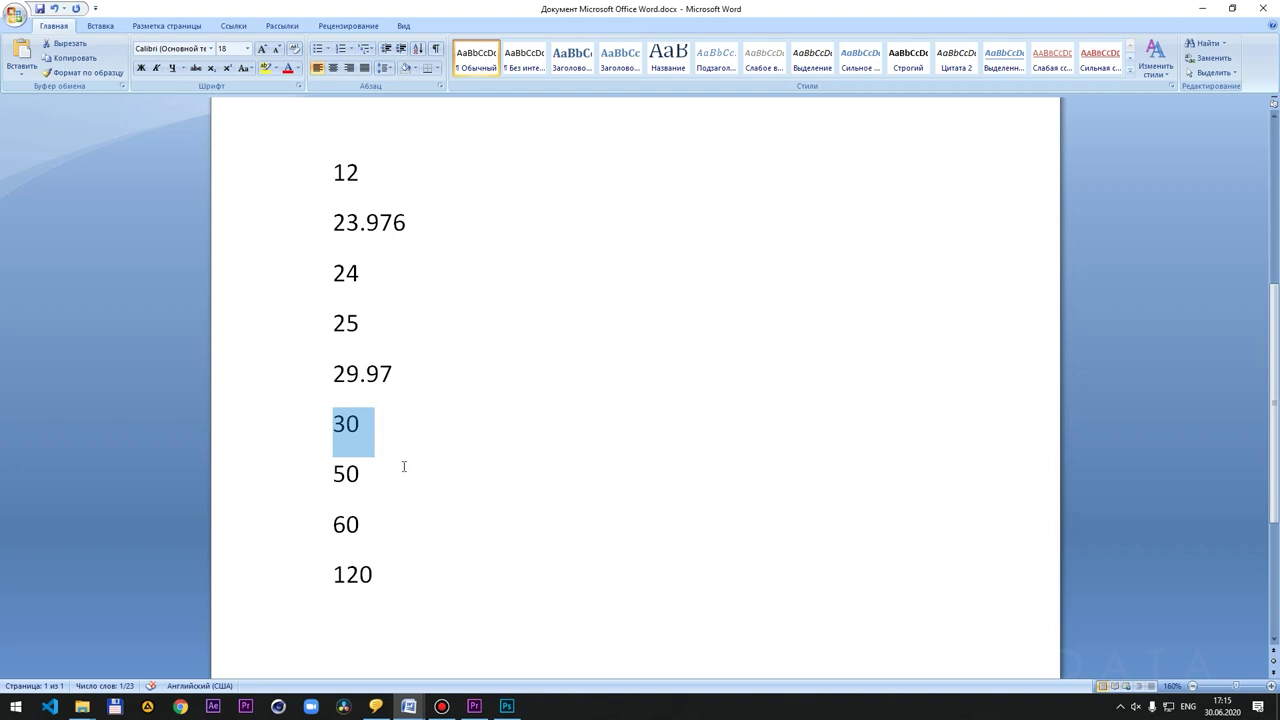
double_click(403, 465)
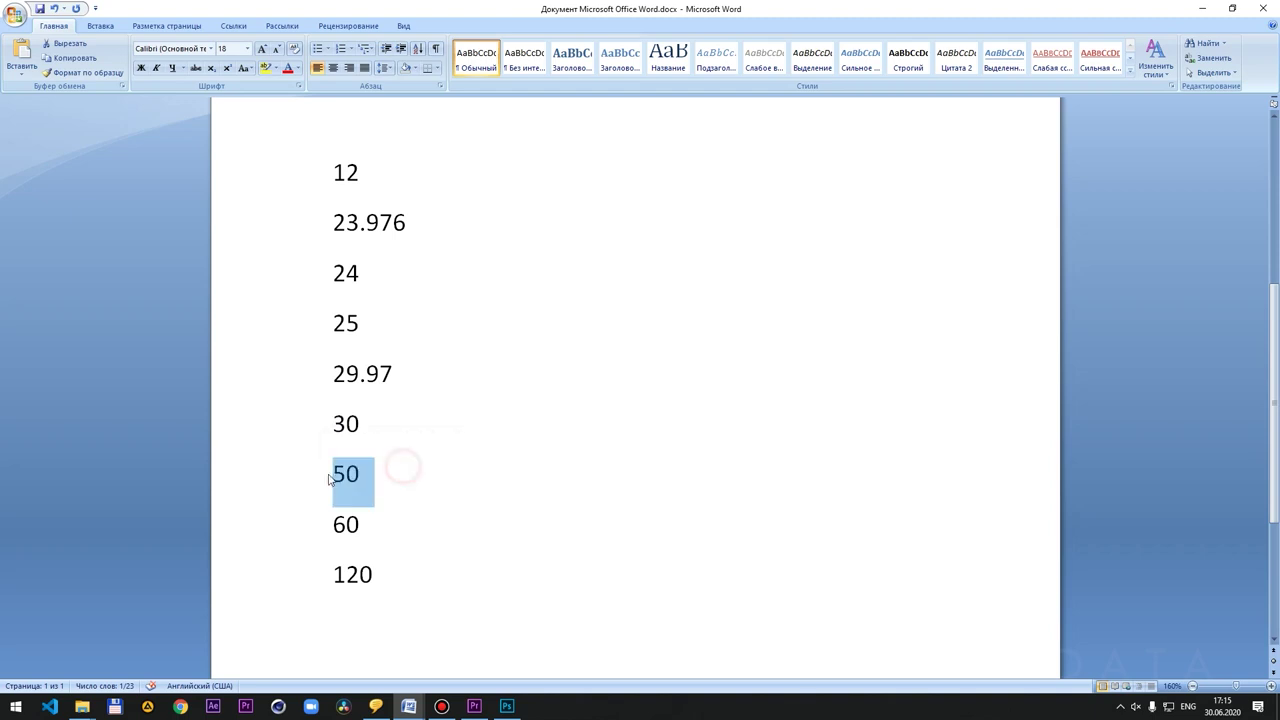
left_click(415, 505)
double_click(387, 429)
left_click(461, 373)
double_click(366, 326)
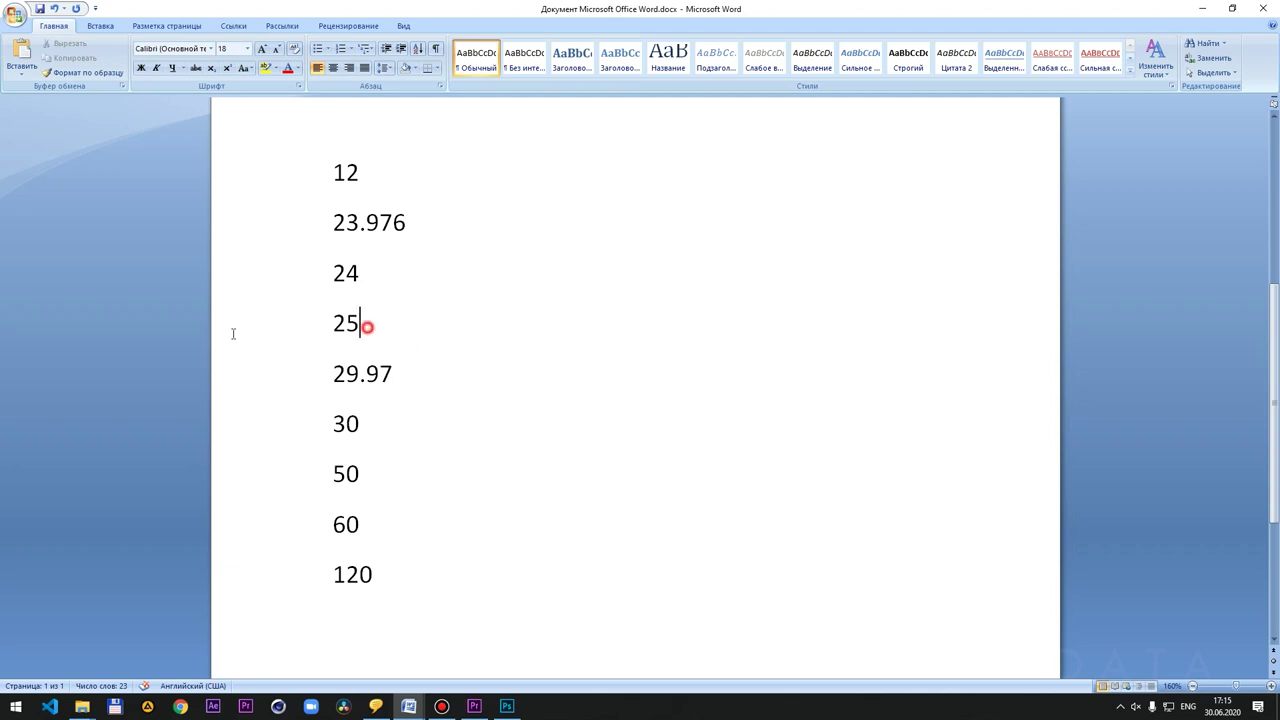
double_click(422, 370)
double_click(395, 423)
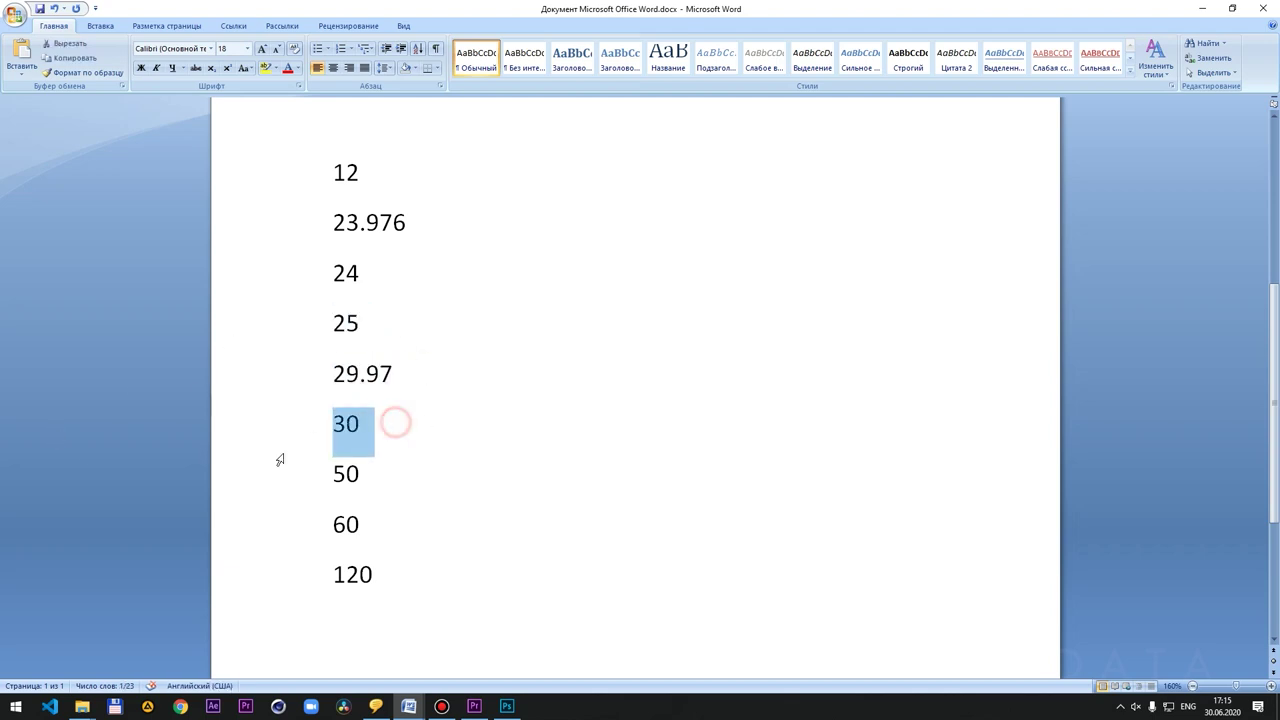
left_click(407, 432)
left_click_drag(461, 427, 297, 346)
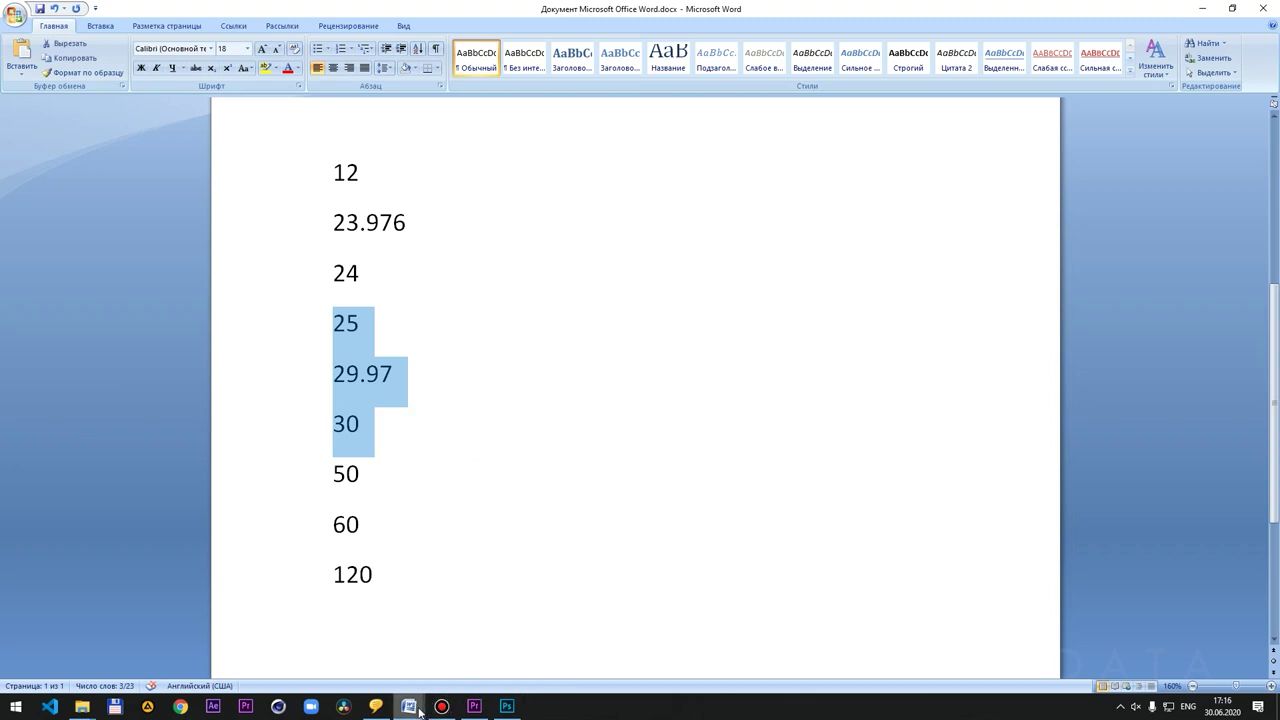
- Return to Premiere Pro and reposition the New Sequence dialog
mouse_move(410, 708)
left_click(472, 706)
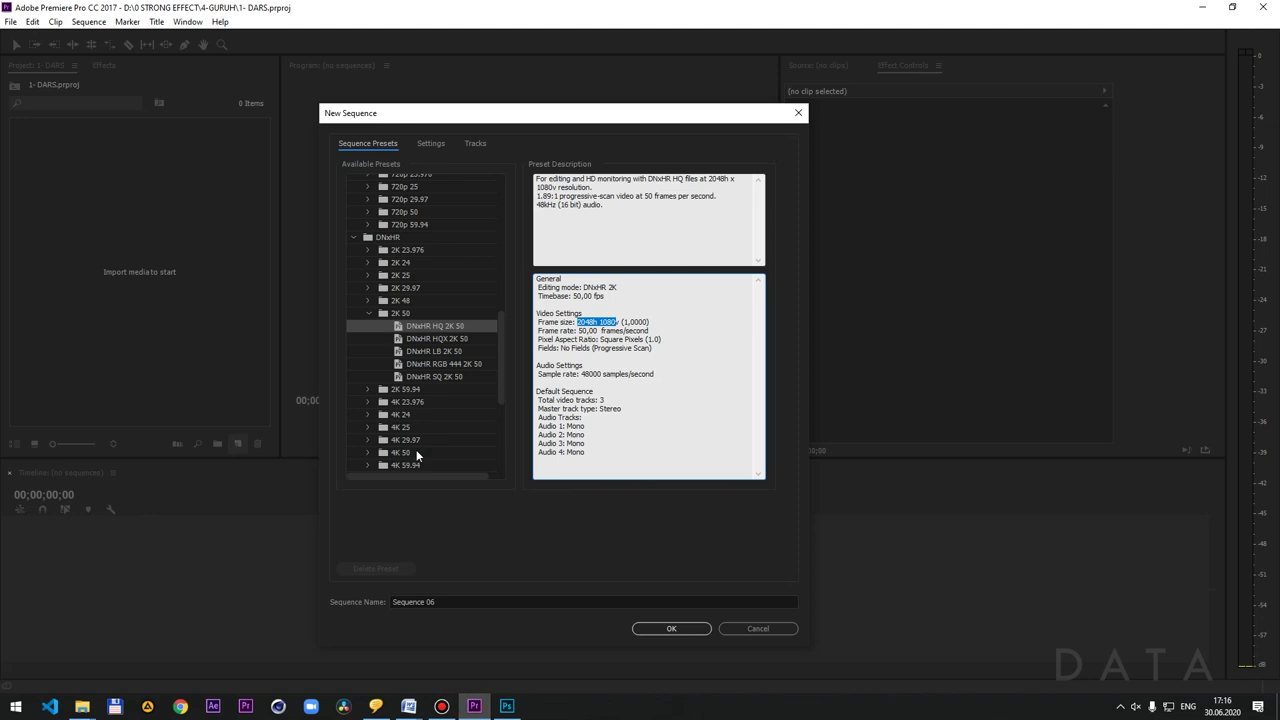
left_click_drag(466, 113, 430, 143)
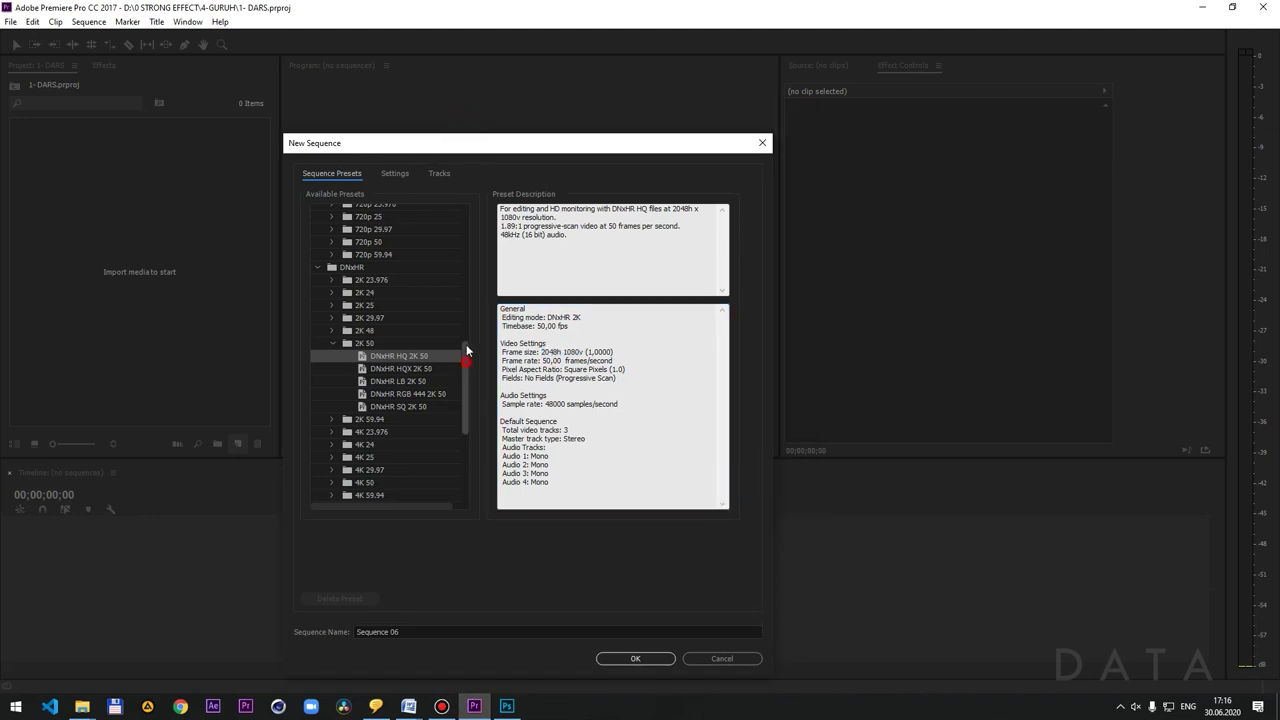
left_click_drag(466, 349, 340, 242)
- Collapse the ARRI through DNxHR preset groups, leaving ARRI selected
left_click(317, 209)
left_click(317, 222)
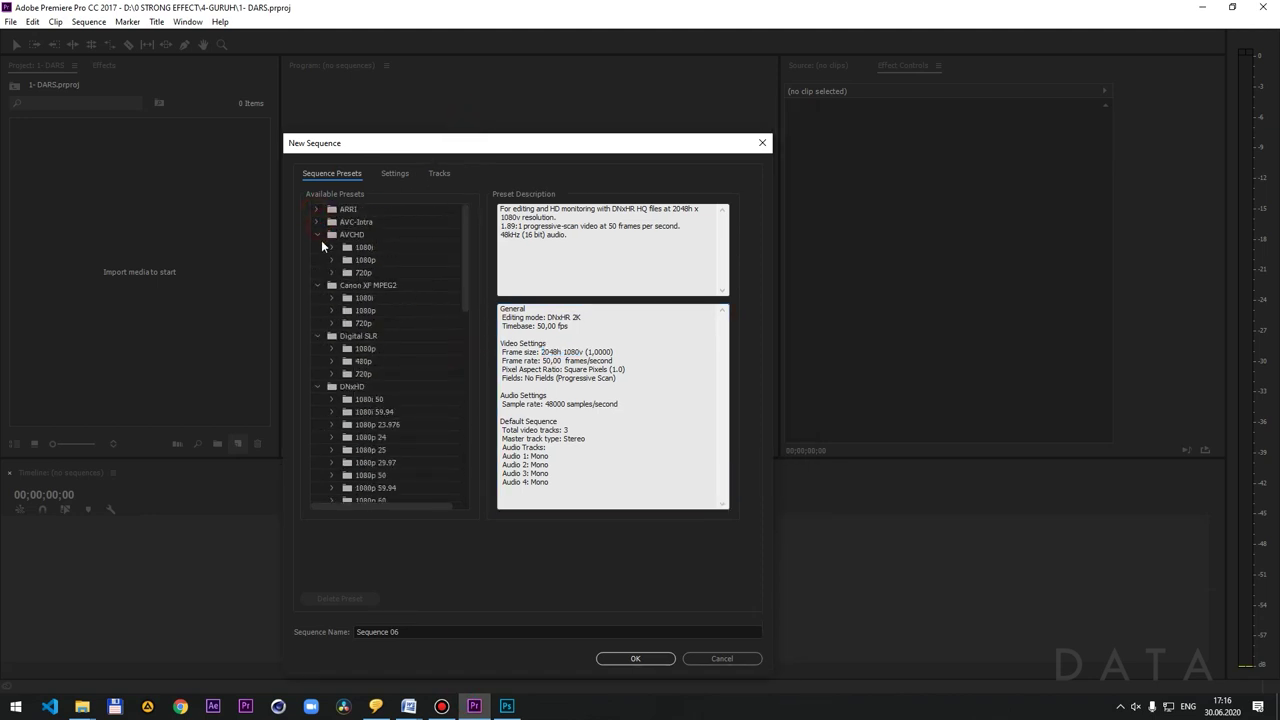
left_click(318, 234)
left_click(317, 247)
left_click(317, 260)
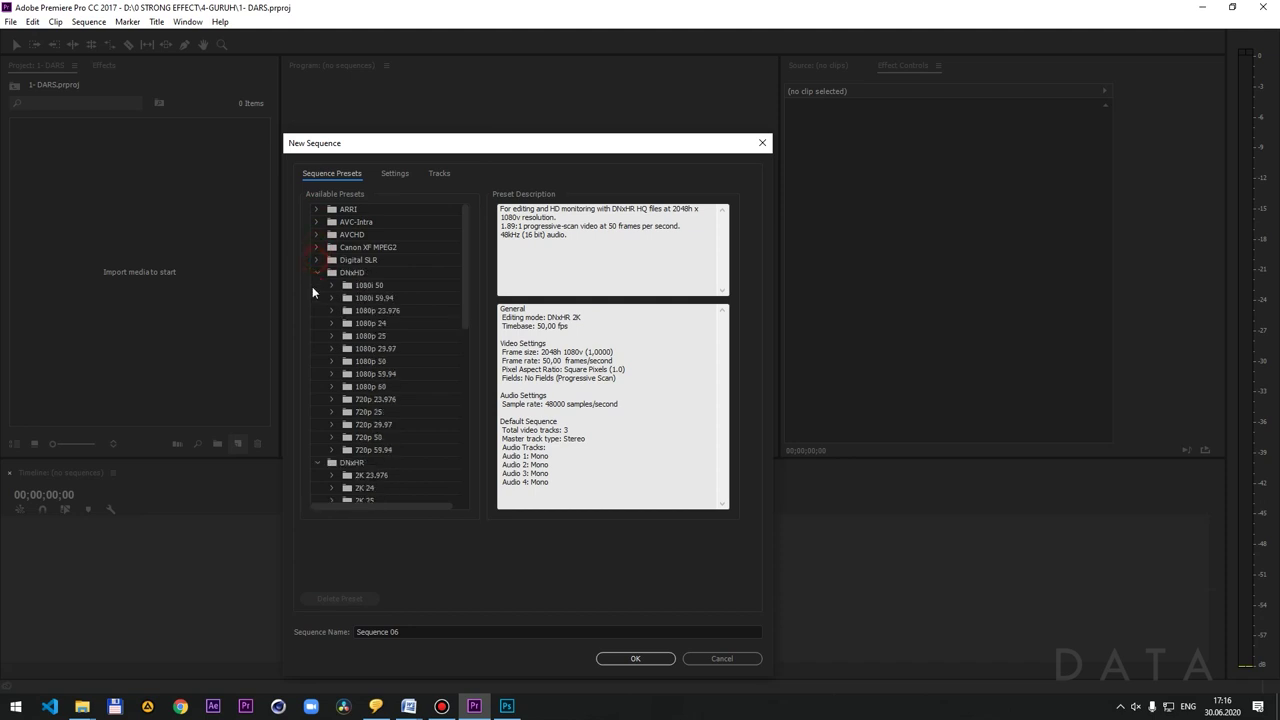
left_click(317, 272)
left_click(317, 285)
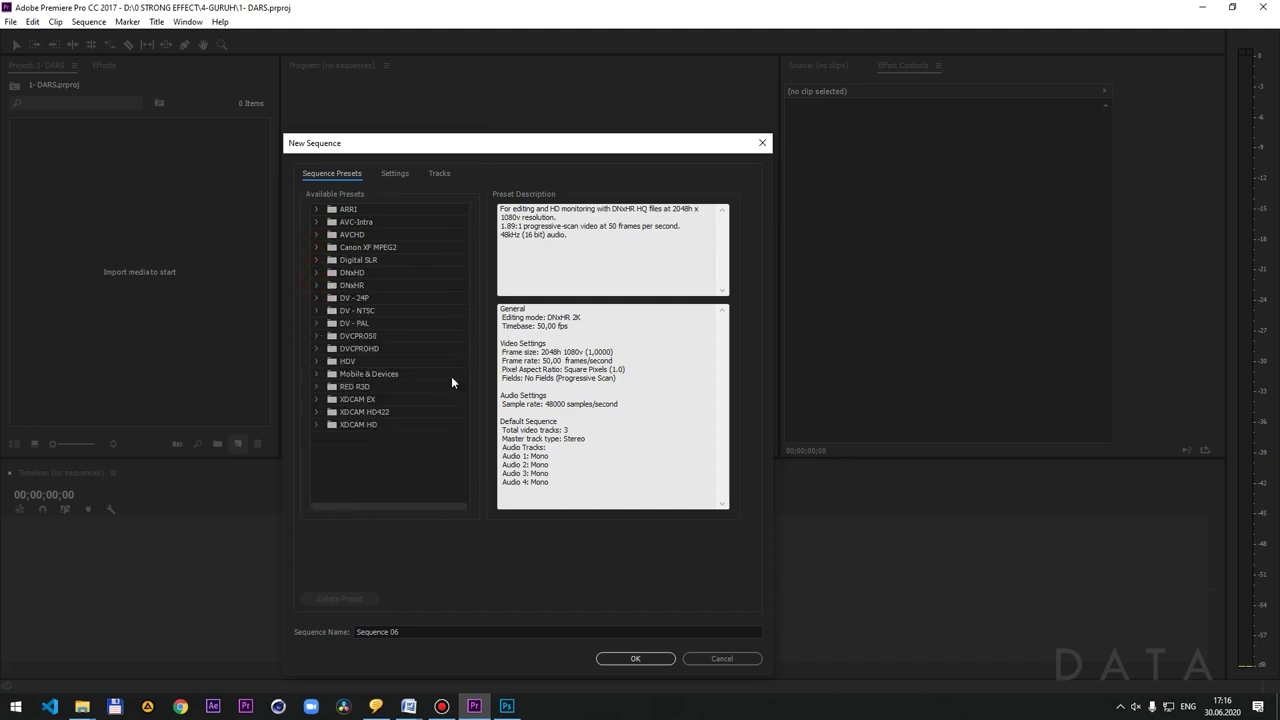
left_click(348, 211)
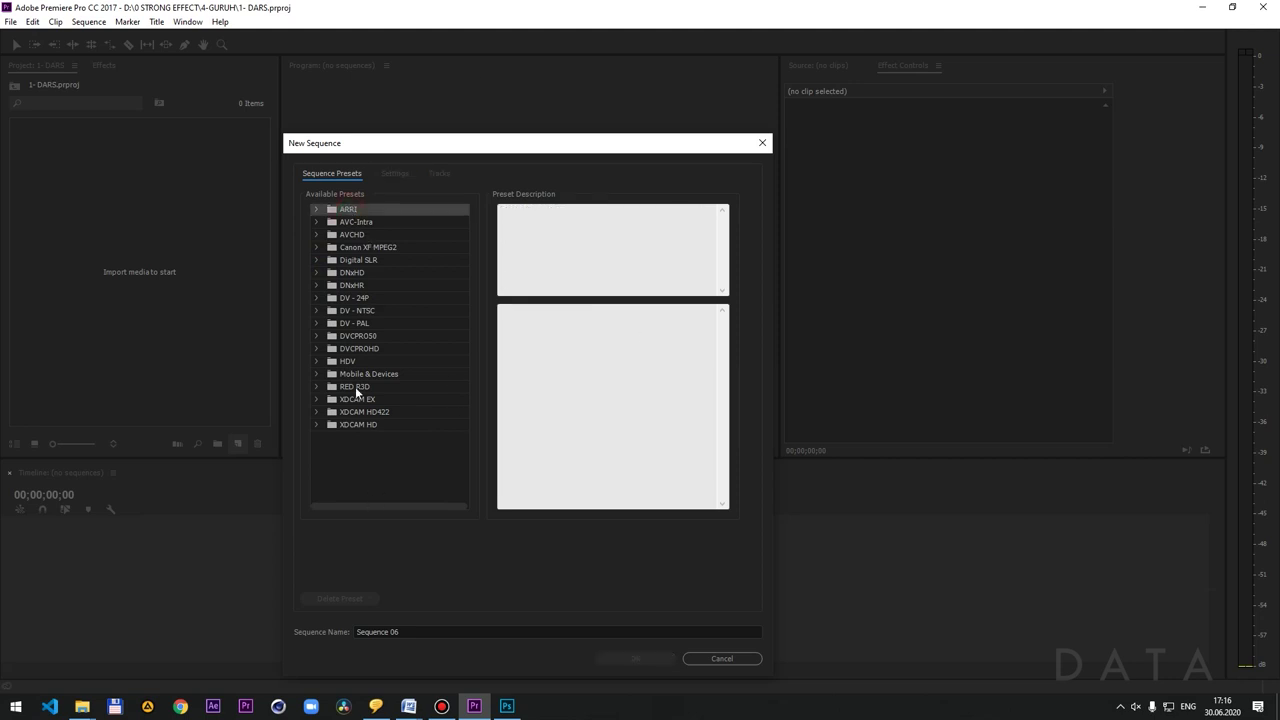
- Inspect the DV - PAL Standard 48kHz preset's frame size, then collapse DV - PAL
left_click(322, 387)
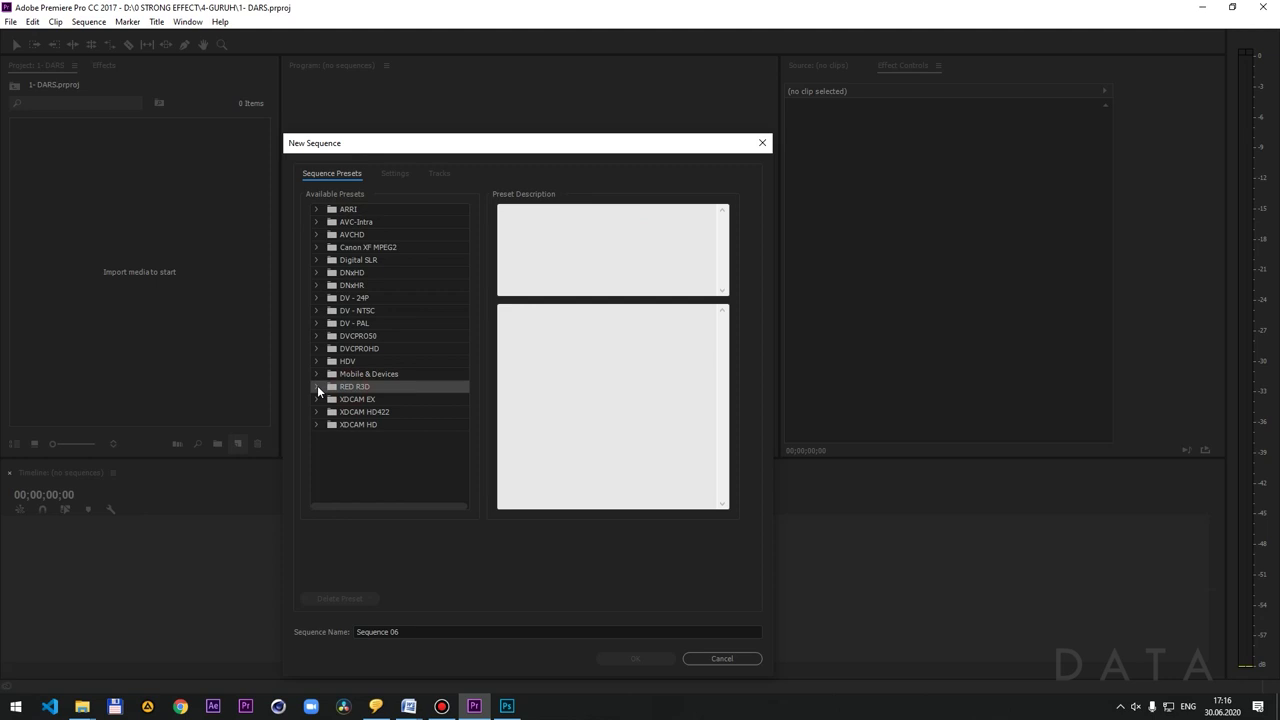
left_click(367, 325)
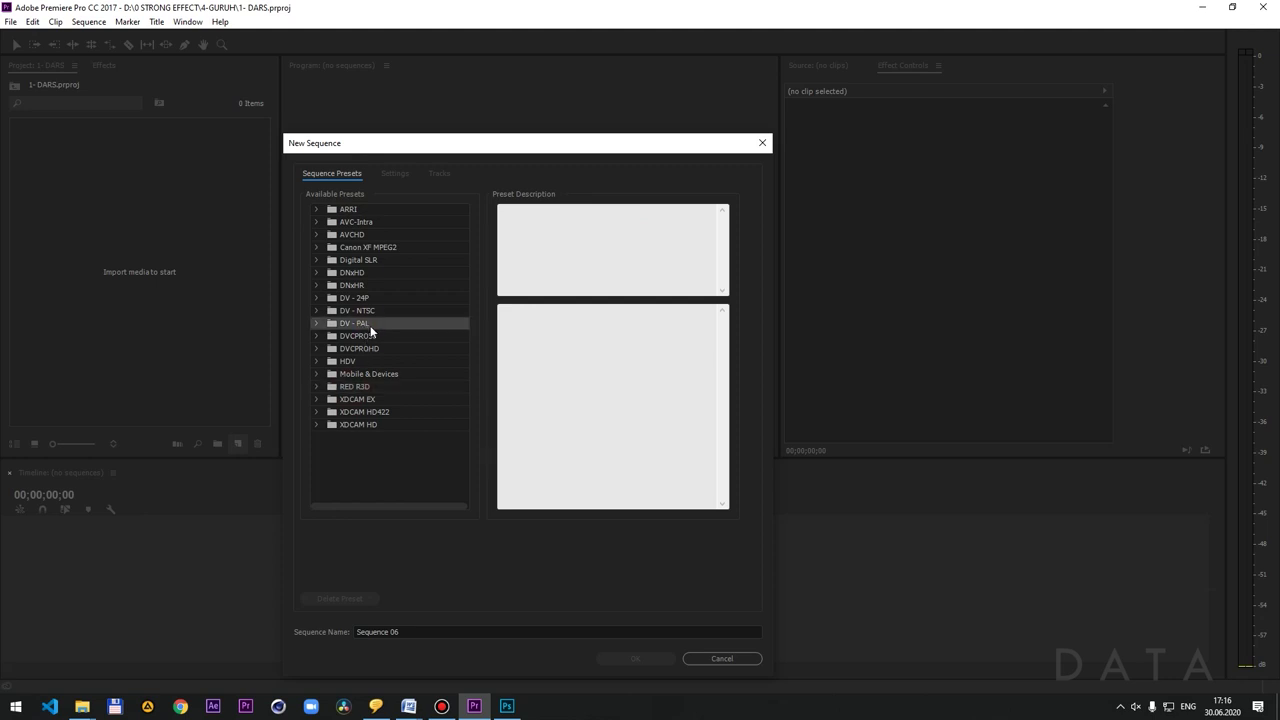
left_click(317, 323)
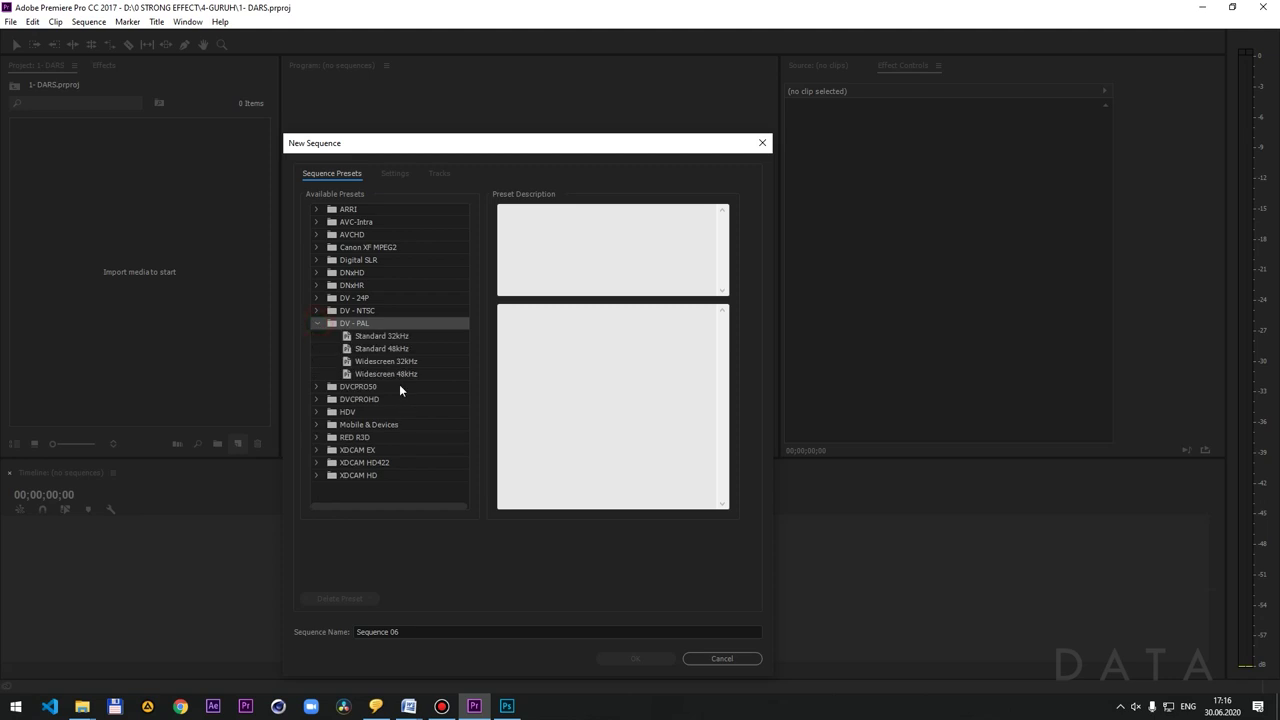
left_click(390, 350)
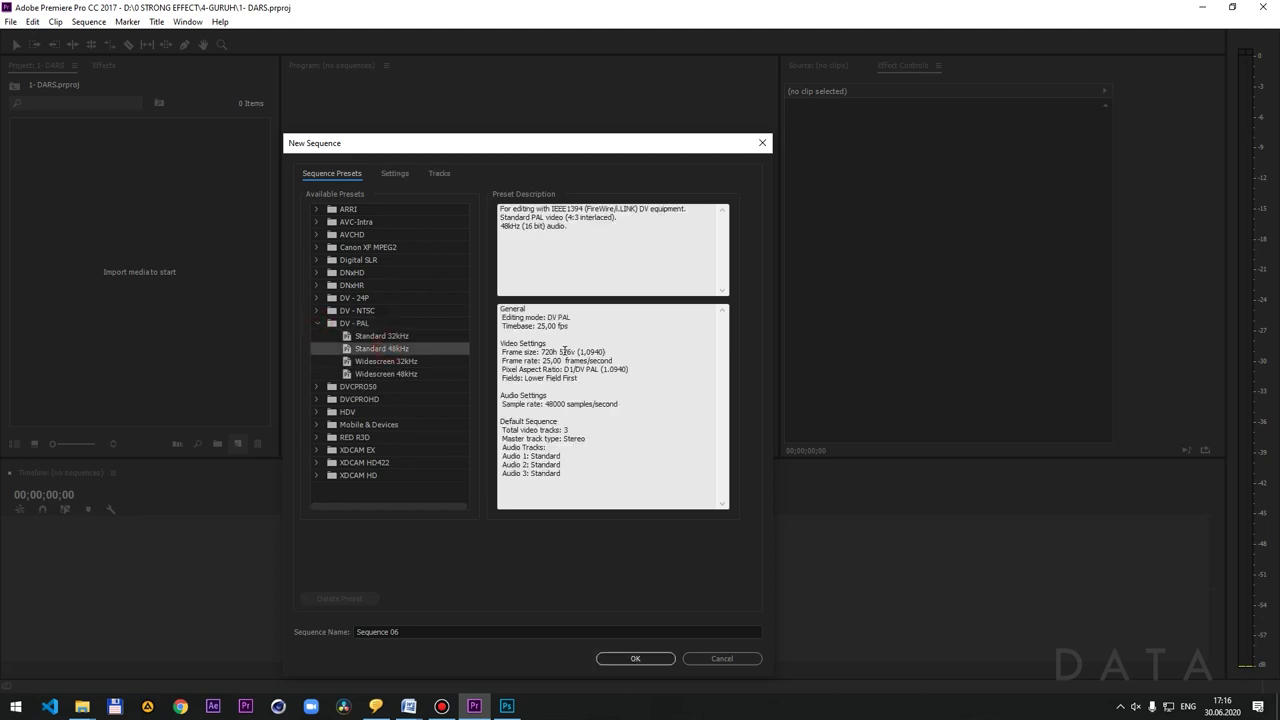
left_click_drag(547, 352, 542, 360)
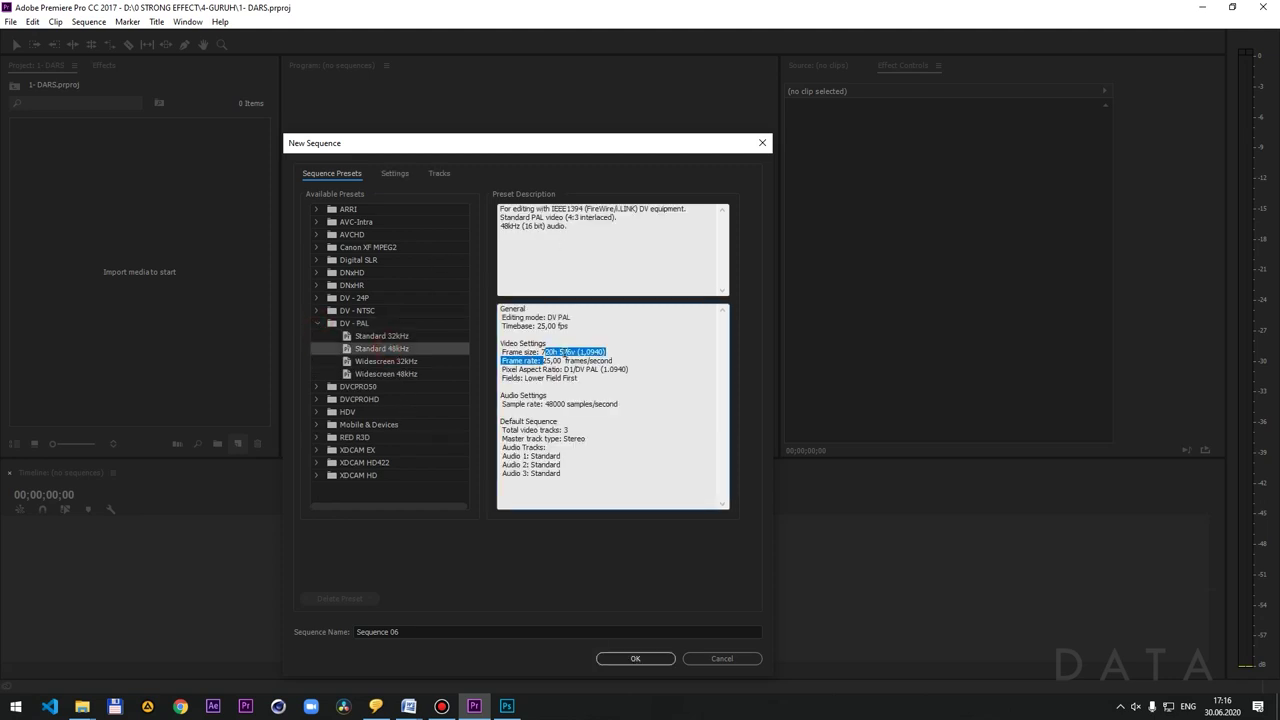
mouse_move(578, 352)
left_mouse_down()
mouse_move(549, 352)
mouse_move(576, 326)
left_mouse_up()
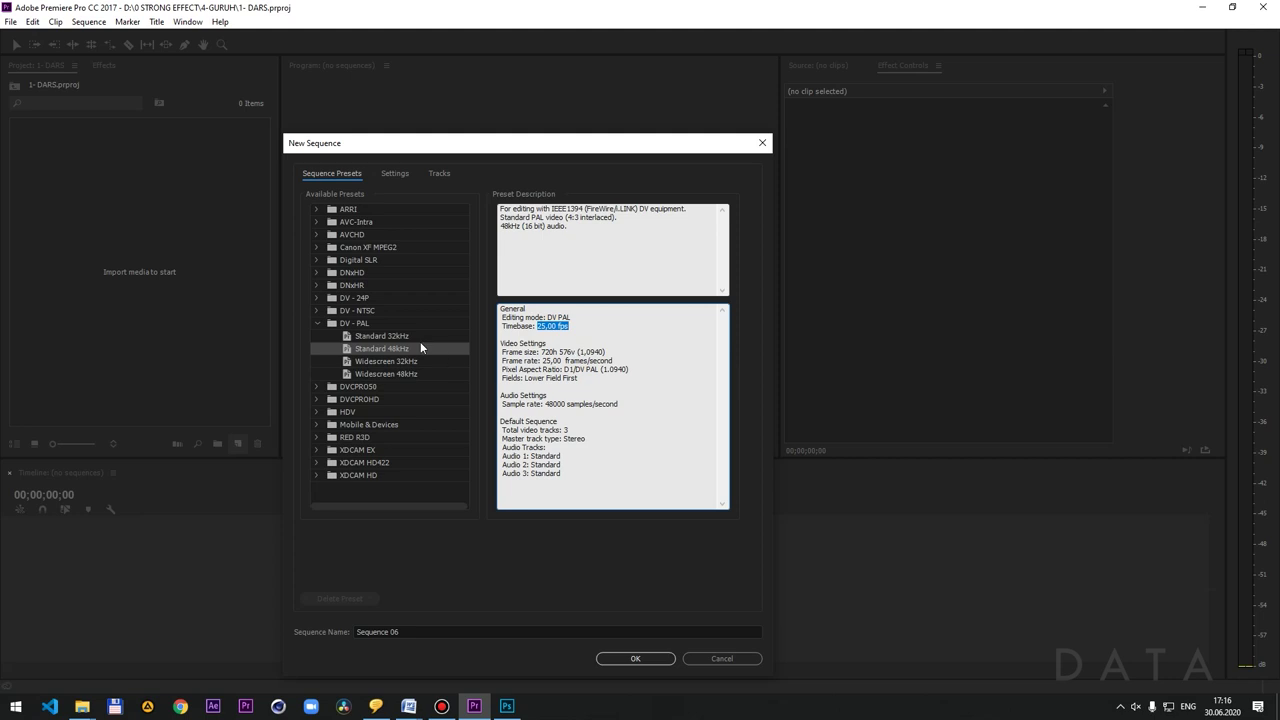
left_click(318, 323)
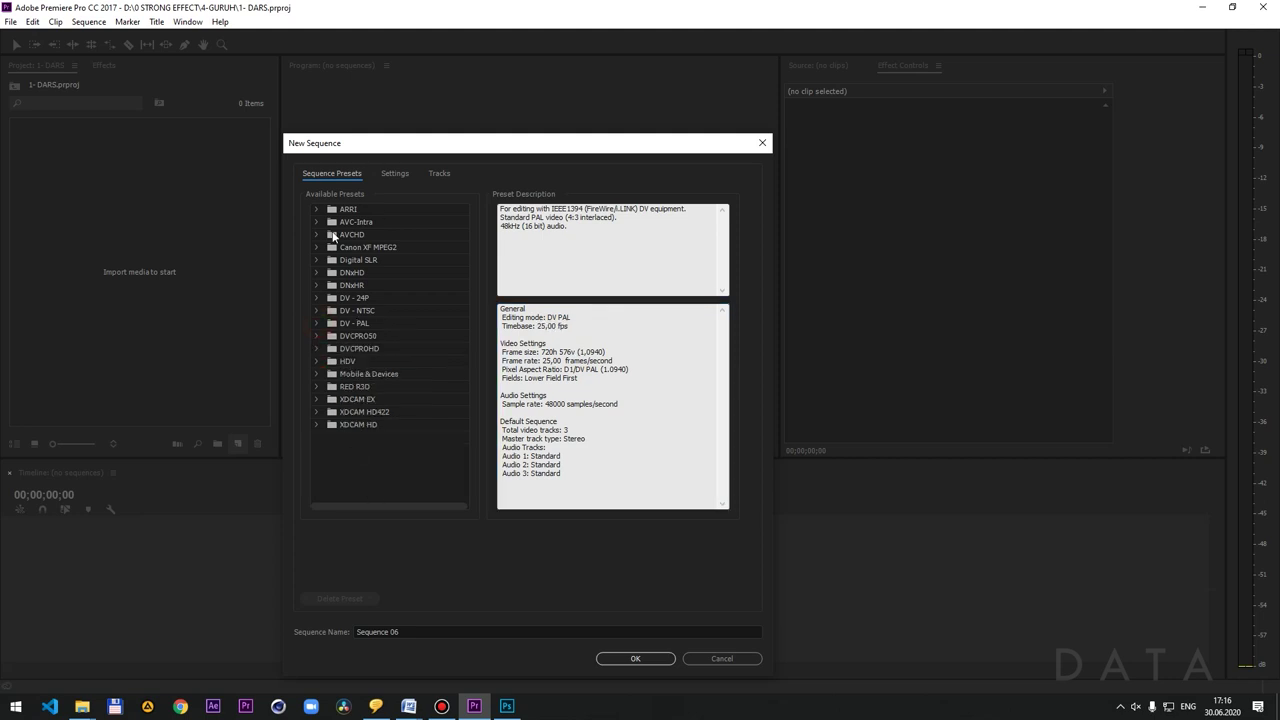
- Preview the AVC-Intra 1080p presets and their 1920h 1080v frame size, then collapse AVC-Intra
left_click(318, 222)
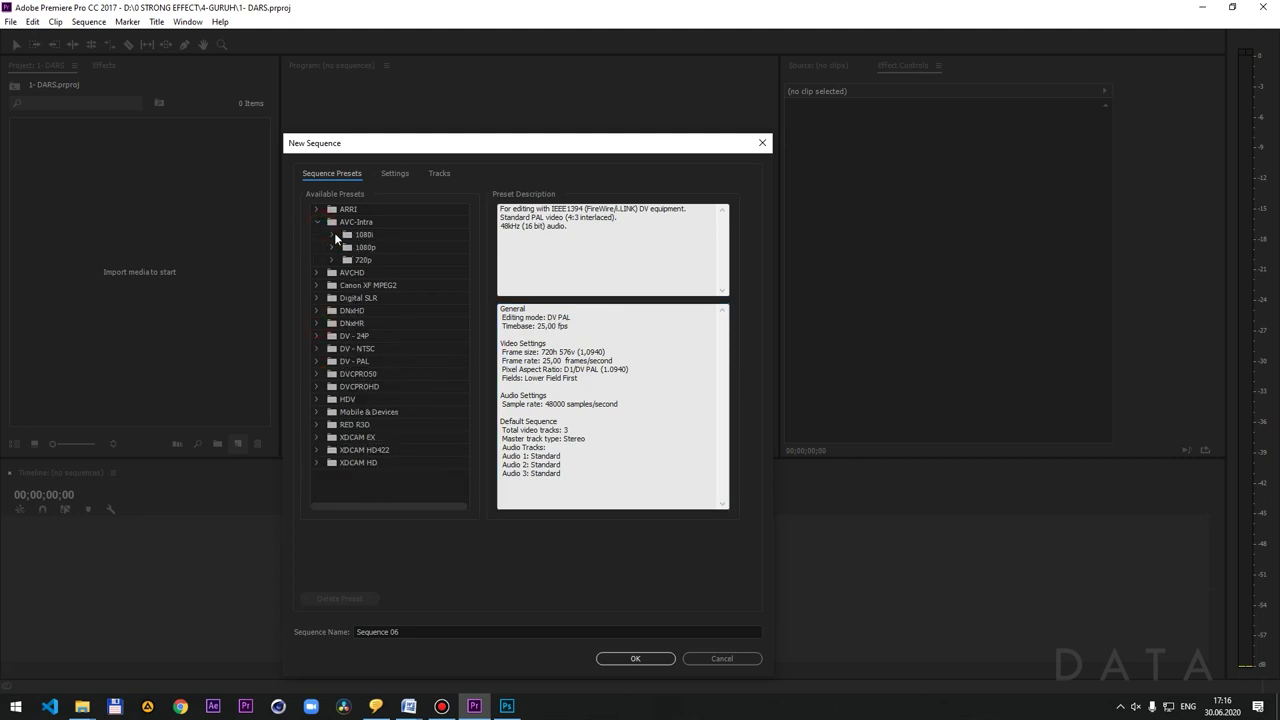
left_click(334, 248)
left_click(376, 262)
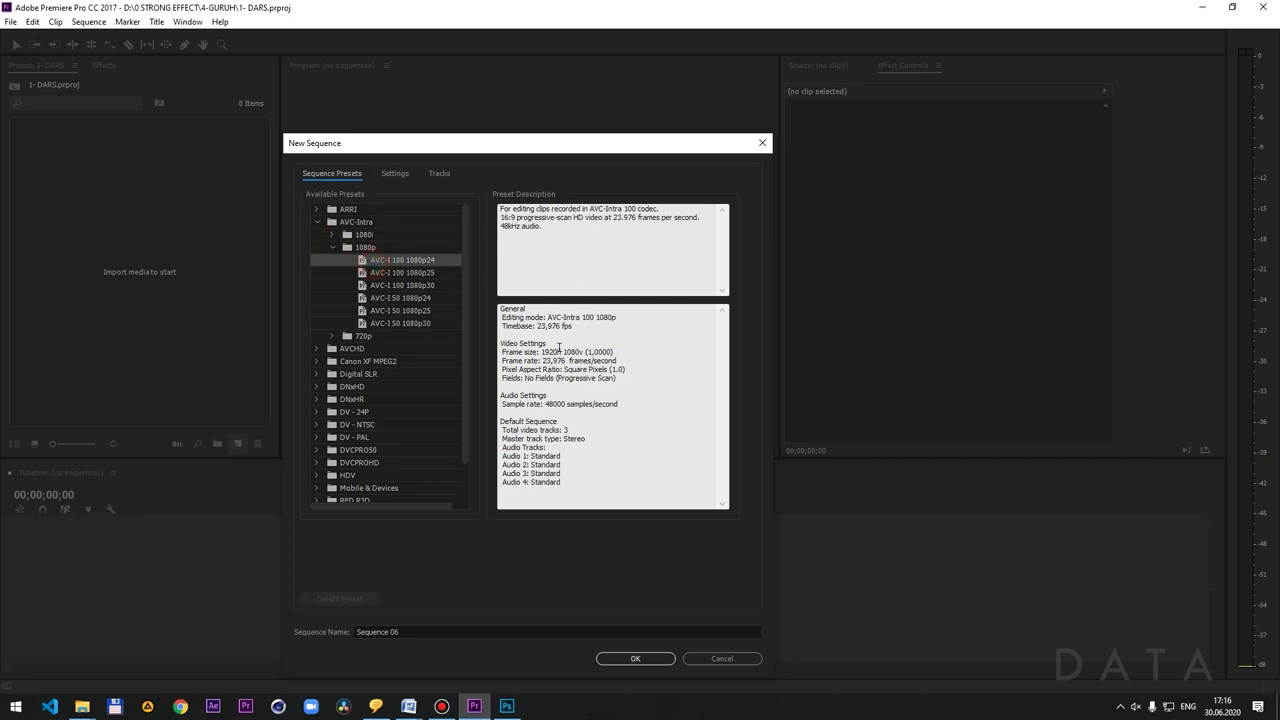
mouse_move(543, 352)
left_mouse_down()
mouse_move(583, 352)
mouse_move(567, 361)
left_mouse_up()
left_click(397, 298)
left_click(397, 311)
left_click(333, 247)
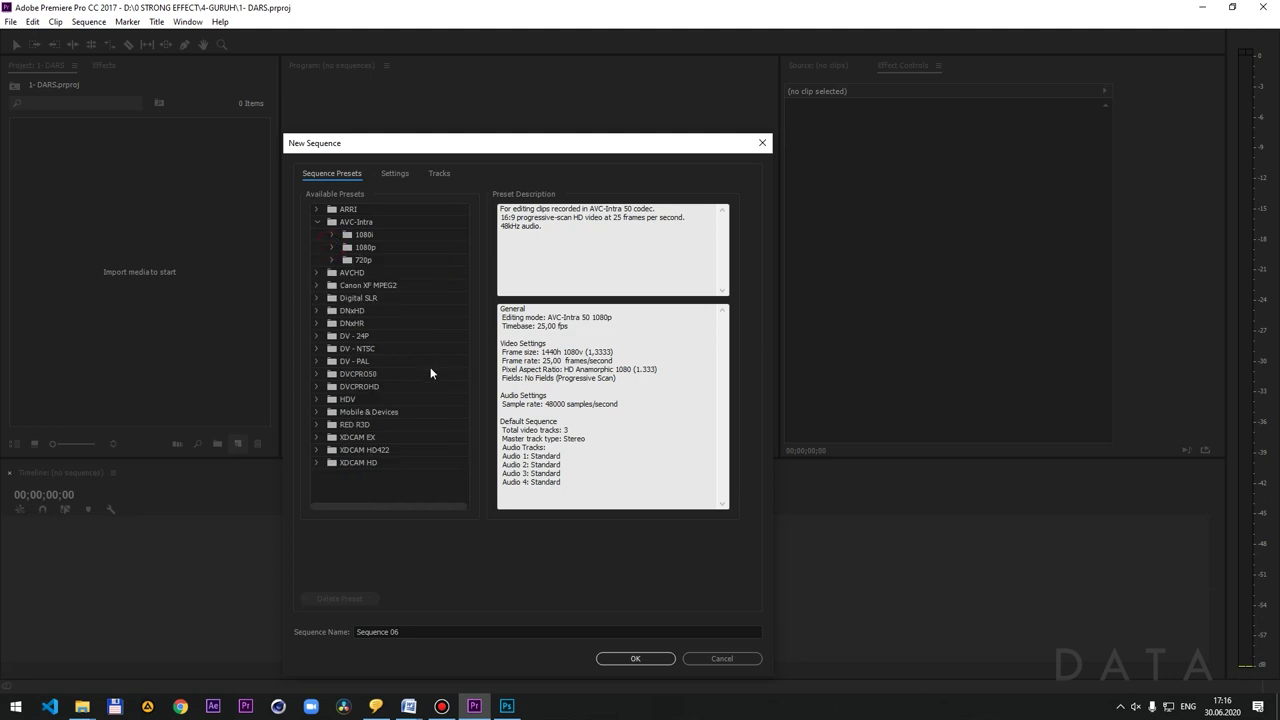
left_click(333, 247)
left_click(399, 287)
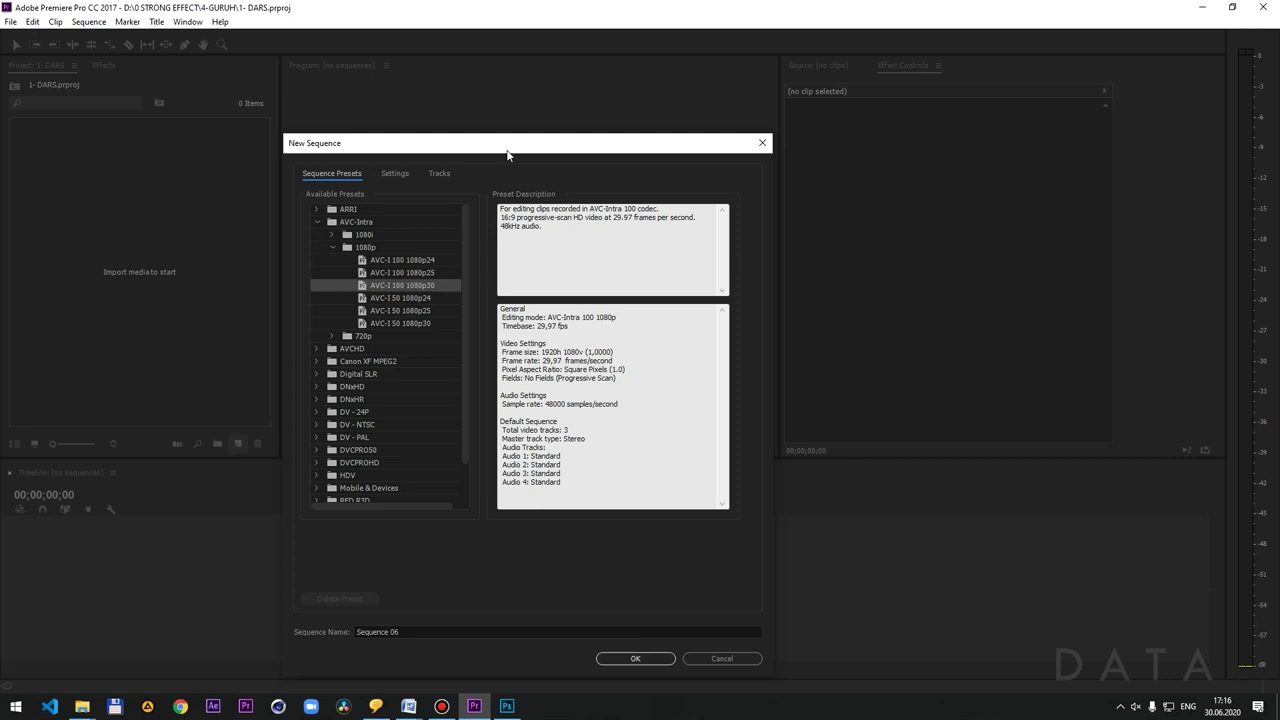
left_click_drag(509, 151, 586, 120)
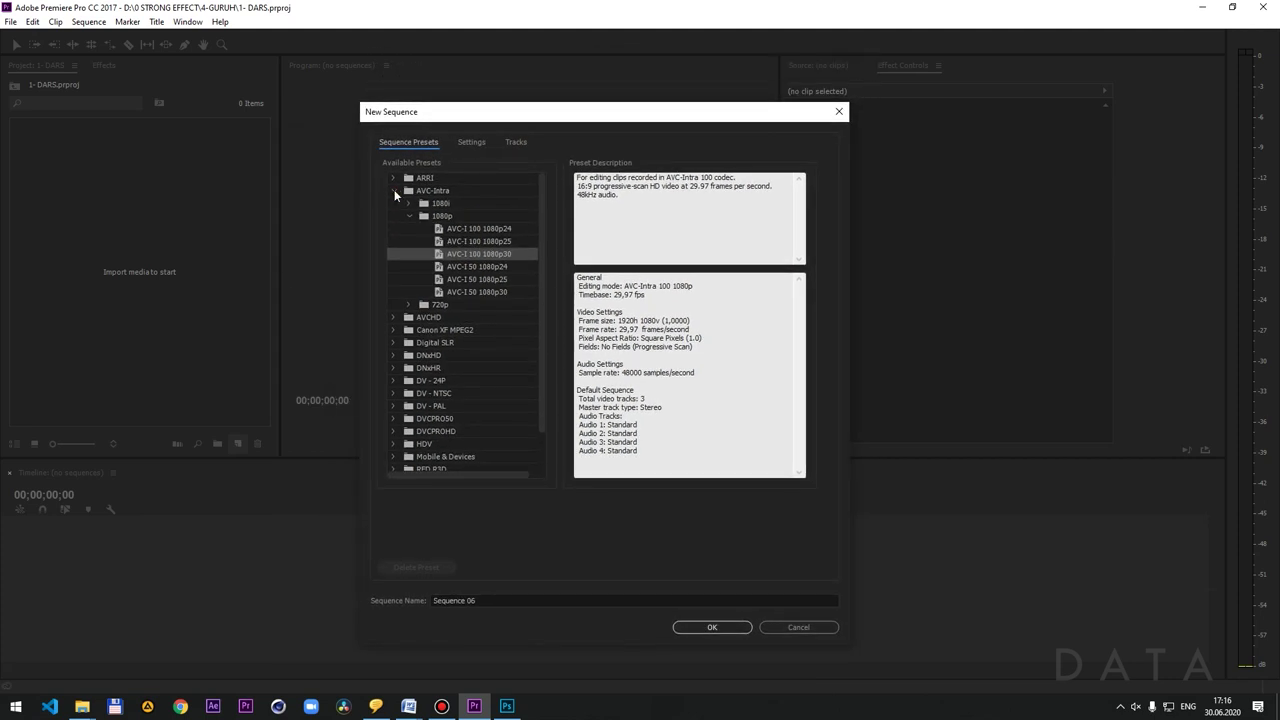
left_click(394, 190)
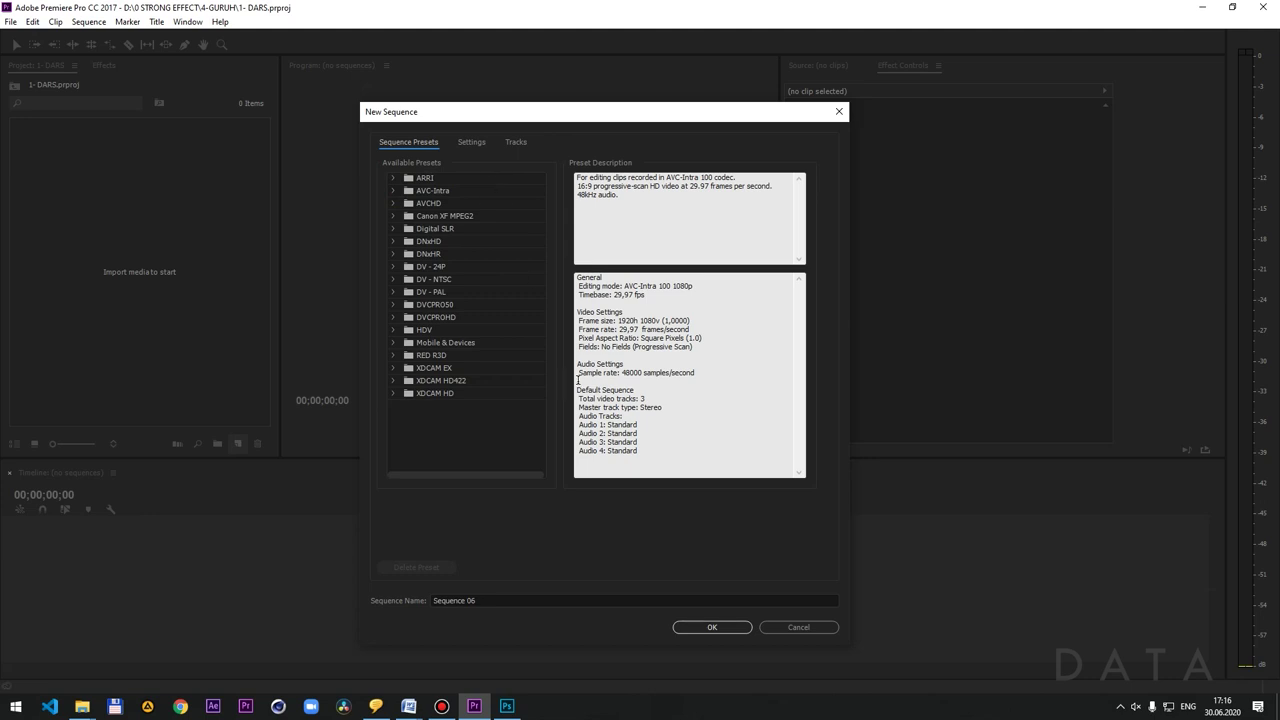
- Select DVCPRO50 PAL Standard (720h 576v, 25 fps) under DVCPRO50 > 576i
left_click(394, 304)
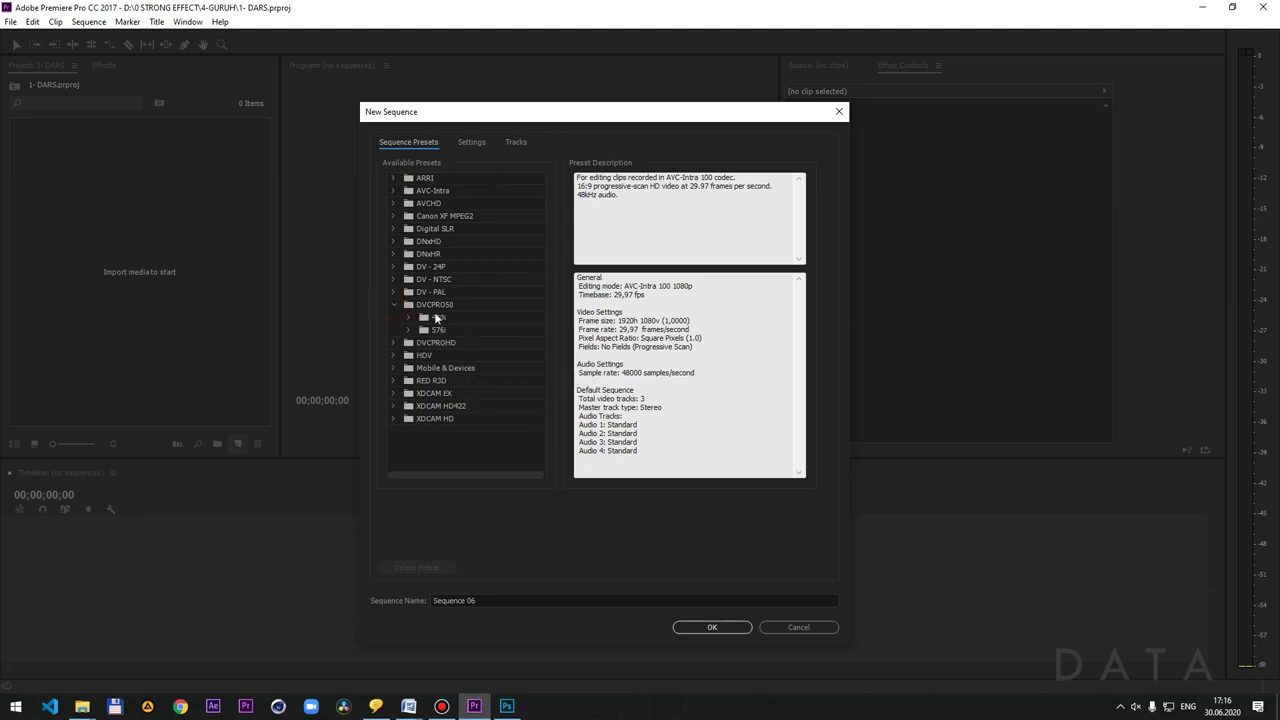
left_click(437, 317)
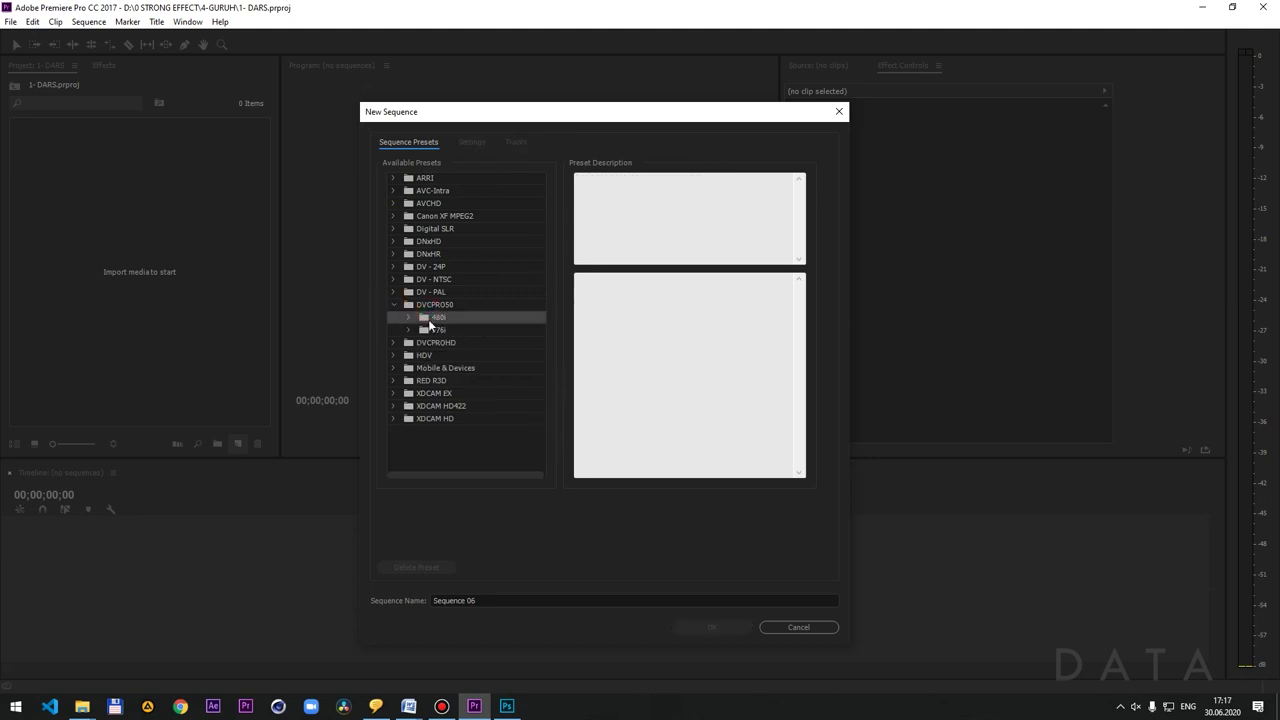
left_click(437, 330)
left_click(409, 330)
left_click(465, 343)
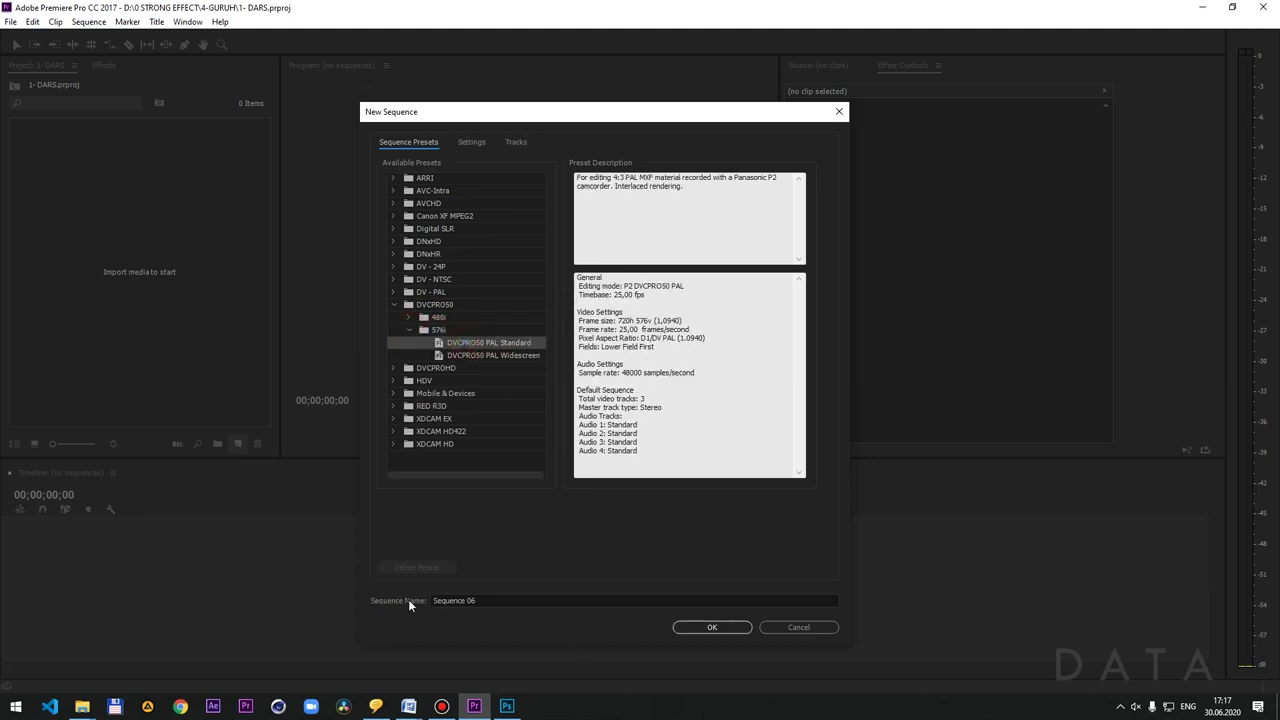
left_click(501, 601)
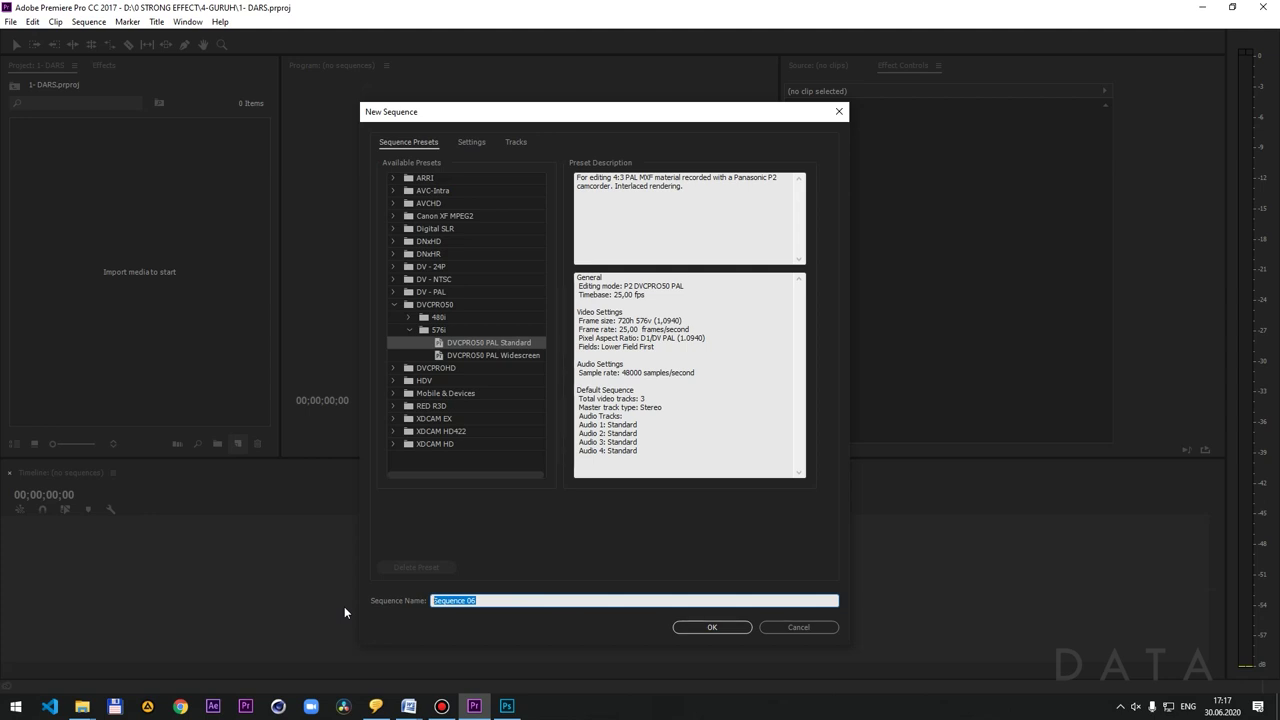
- Name the sequence ZAD 01, create it, and switch the Project panel to List View
type("ZAD")
type(" 01")
double_click(466, 600)
left_click(707, 628)
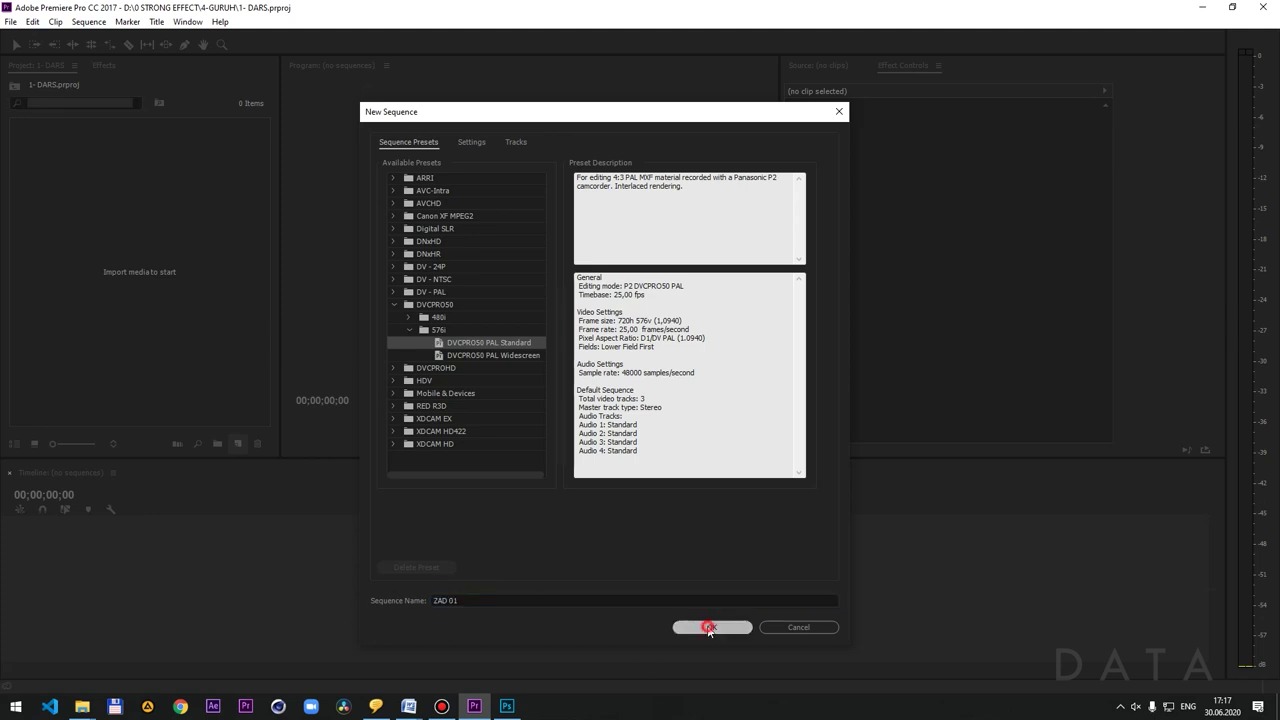
left_click(14, 443)
left_click(79, 140)
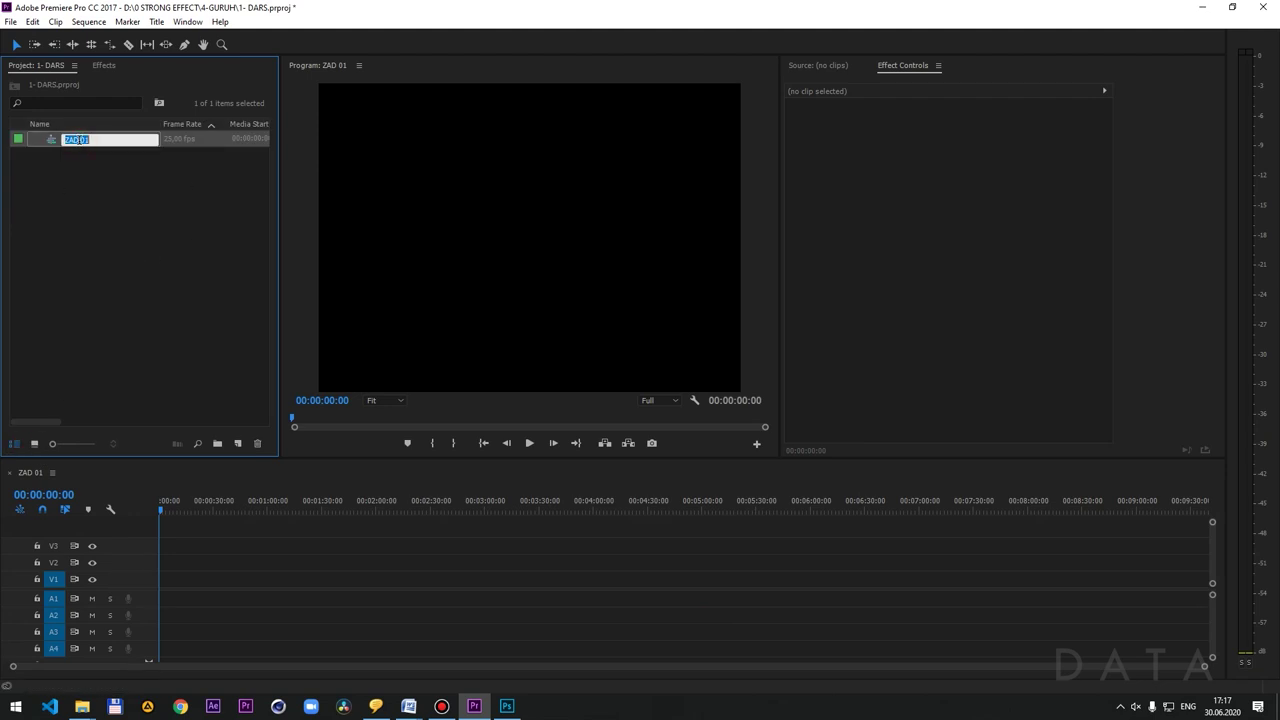
- Resize the Project, Program Monitor and Effect Controls panels
left_click_drag(283, 229, 963, 221)
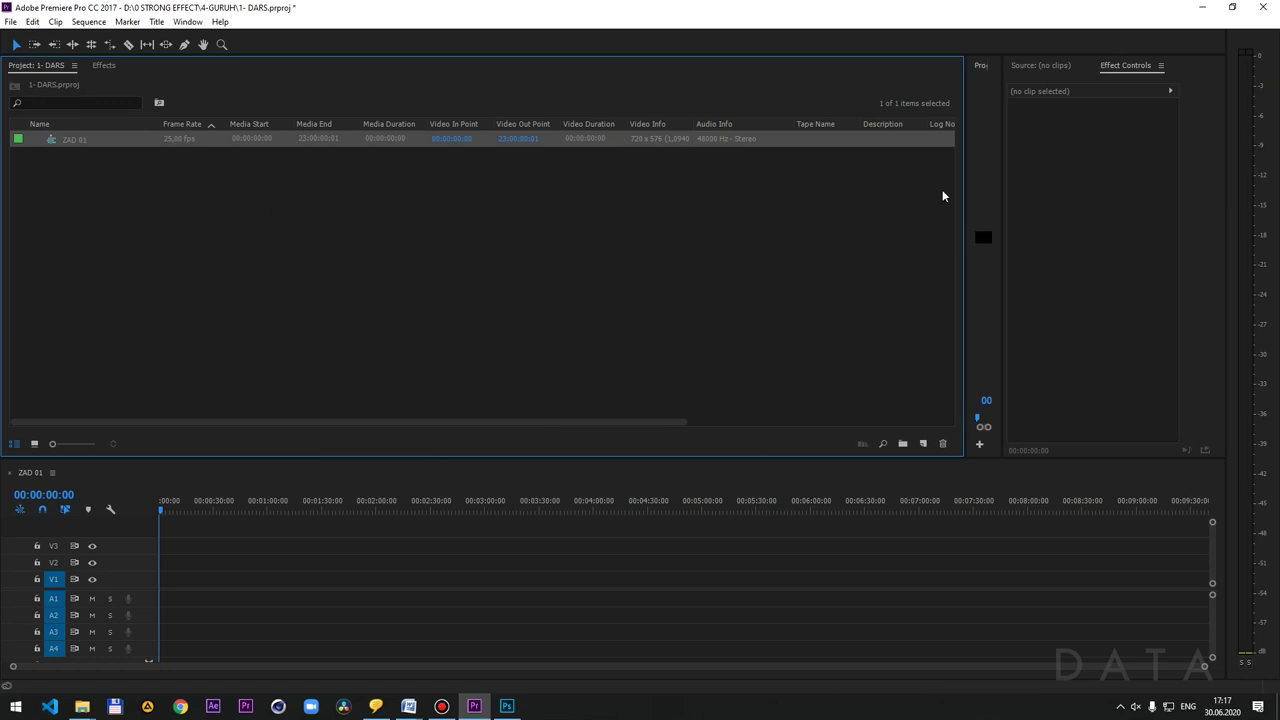
left_click_drag(964, 187, 262, 183)
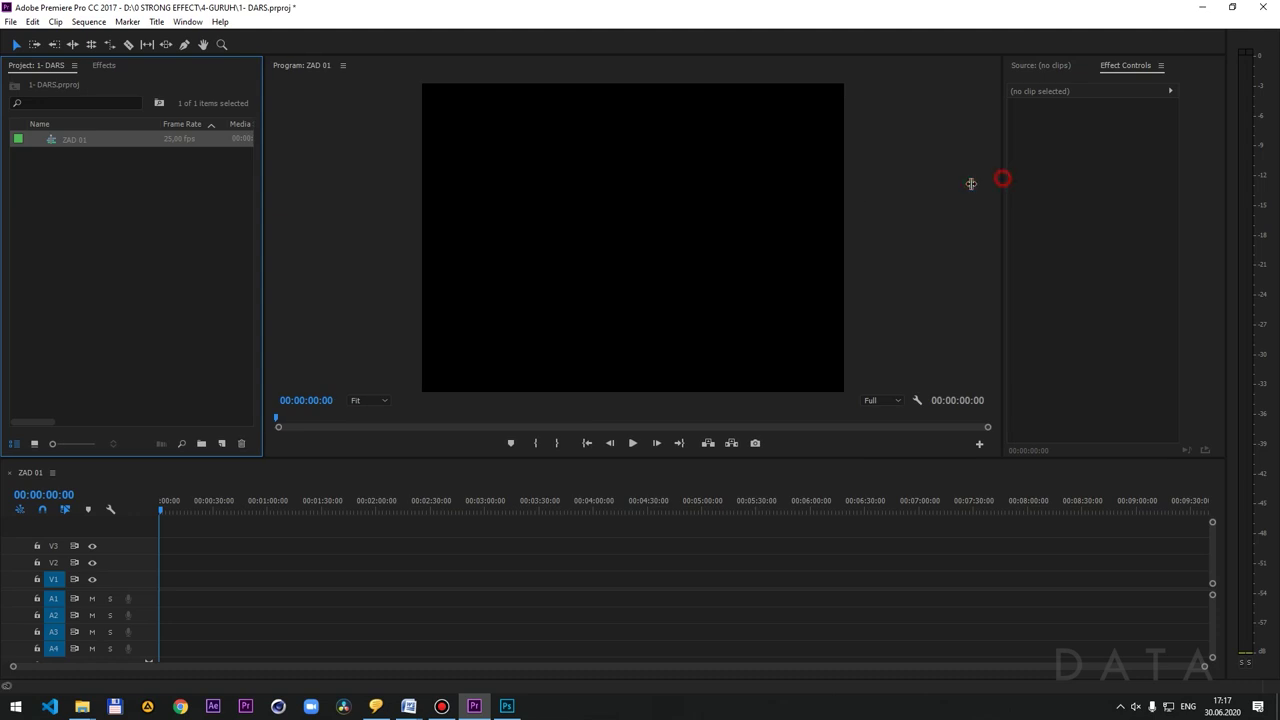
left_click_drag(1004, 176, 841, 191)
- Delete the ZAD 01 sequence and start a new sequence from New Item
key("Delete")
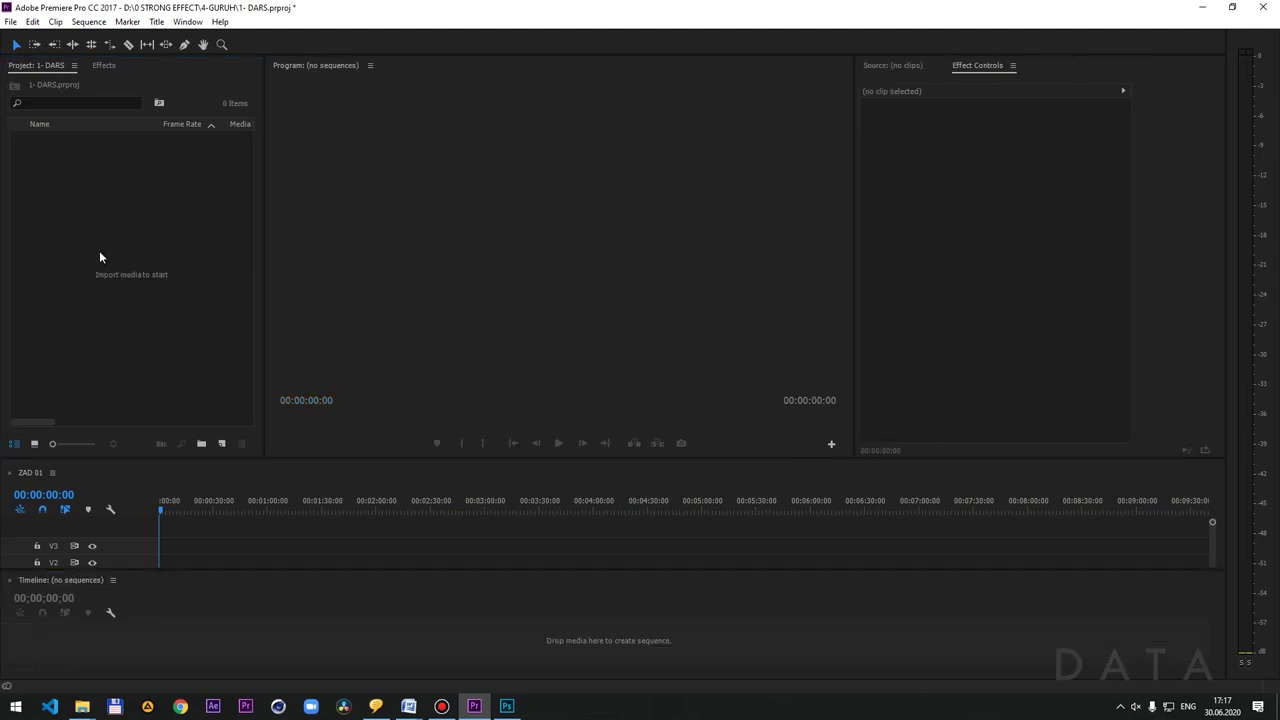
left_click(223, 549)
left_click(286, 386)
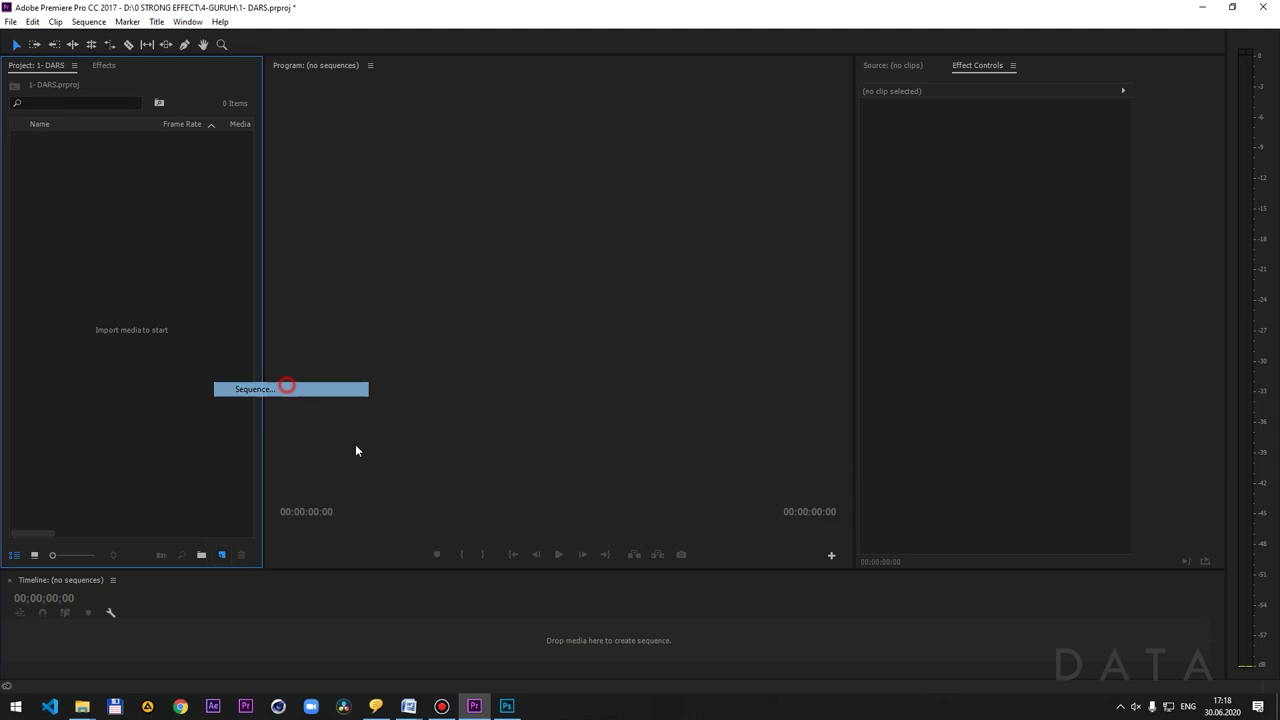
- Set Editing Mode to Custom in the New Sequence Settings tab
left_click(432, 145)
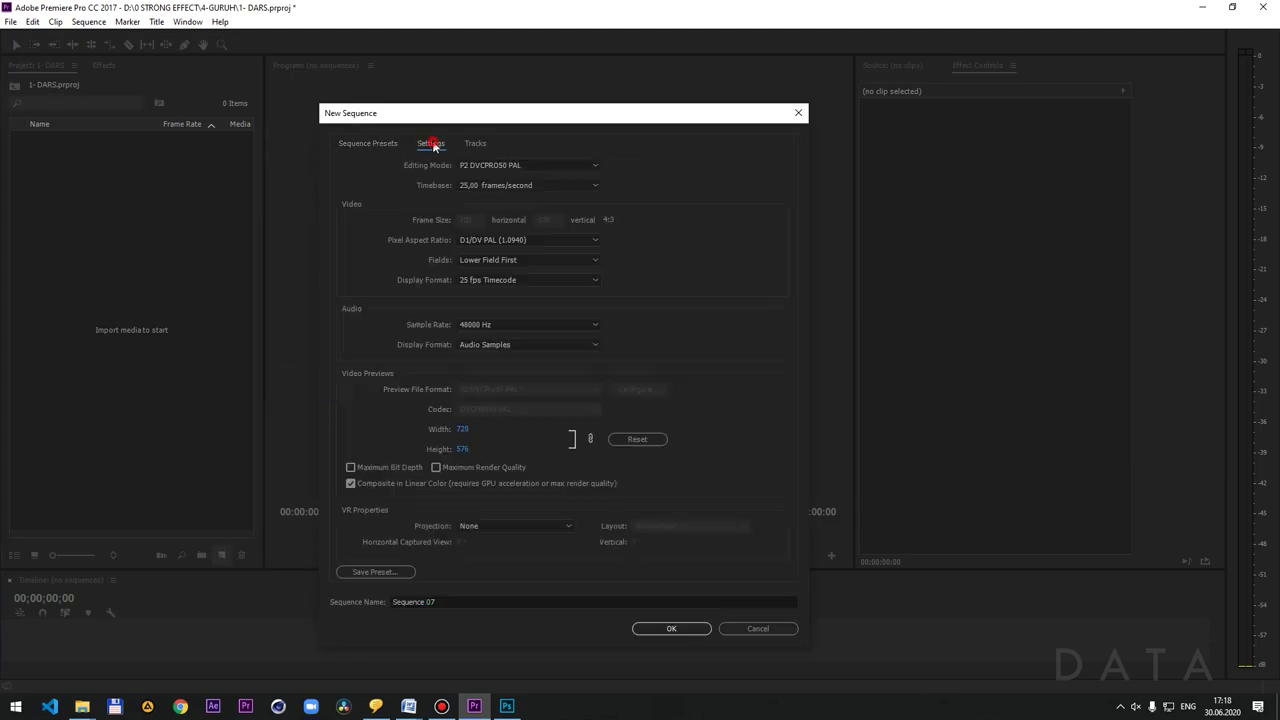
left_click(565, 167)
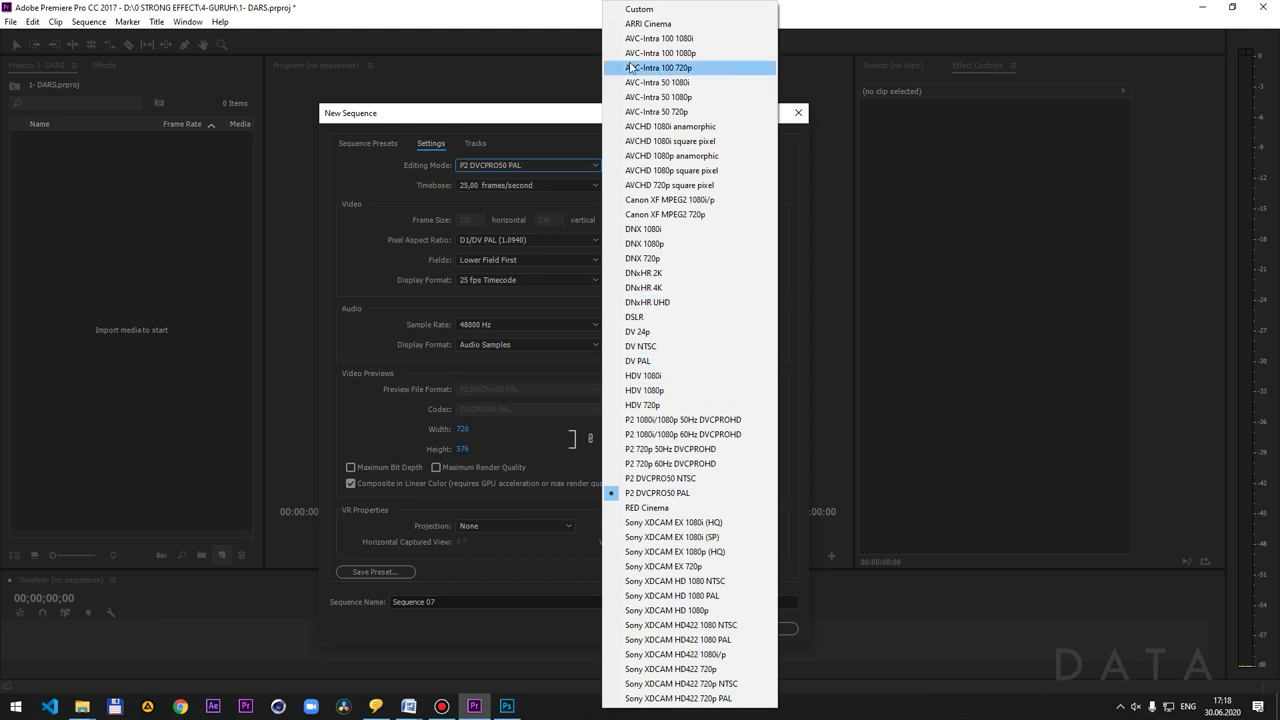
left_click(378, 145)
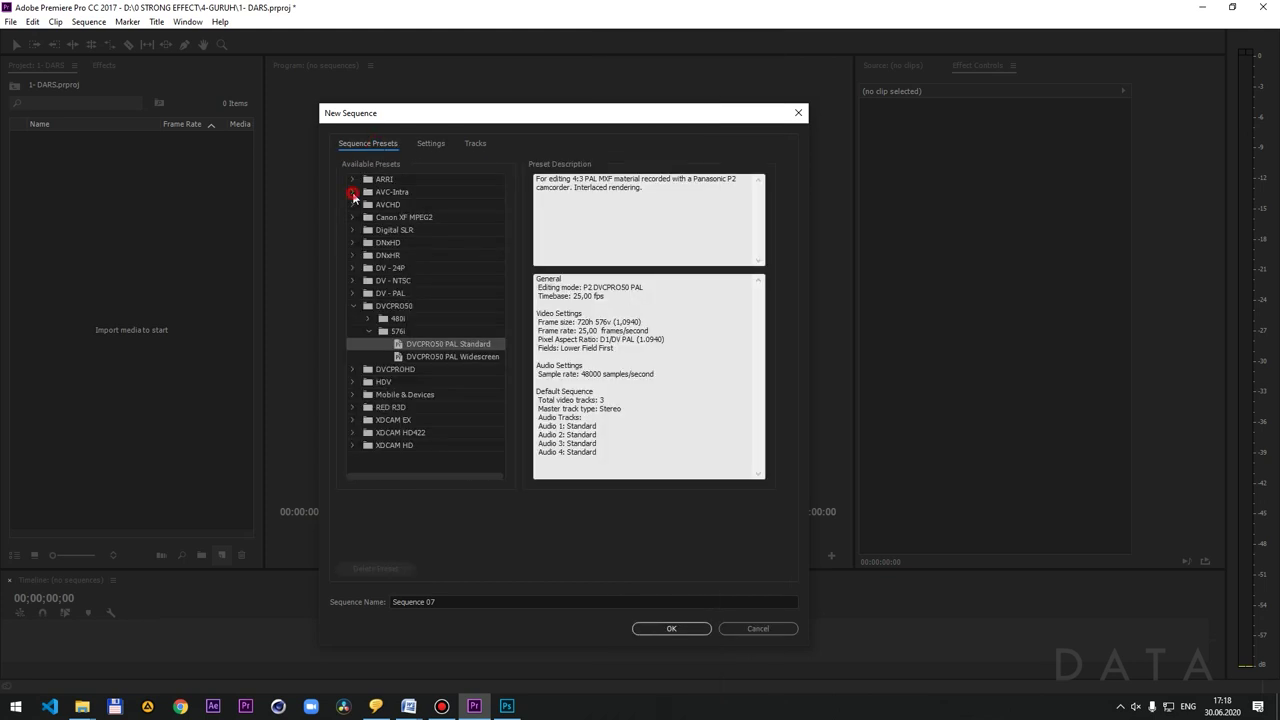
left_click(353, 191)
left_click(369, 217)
left_click(428, 144)
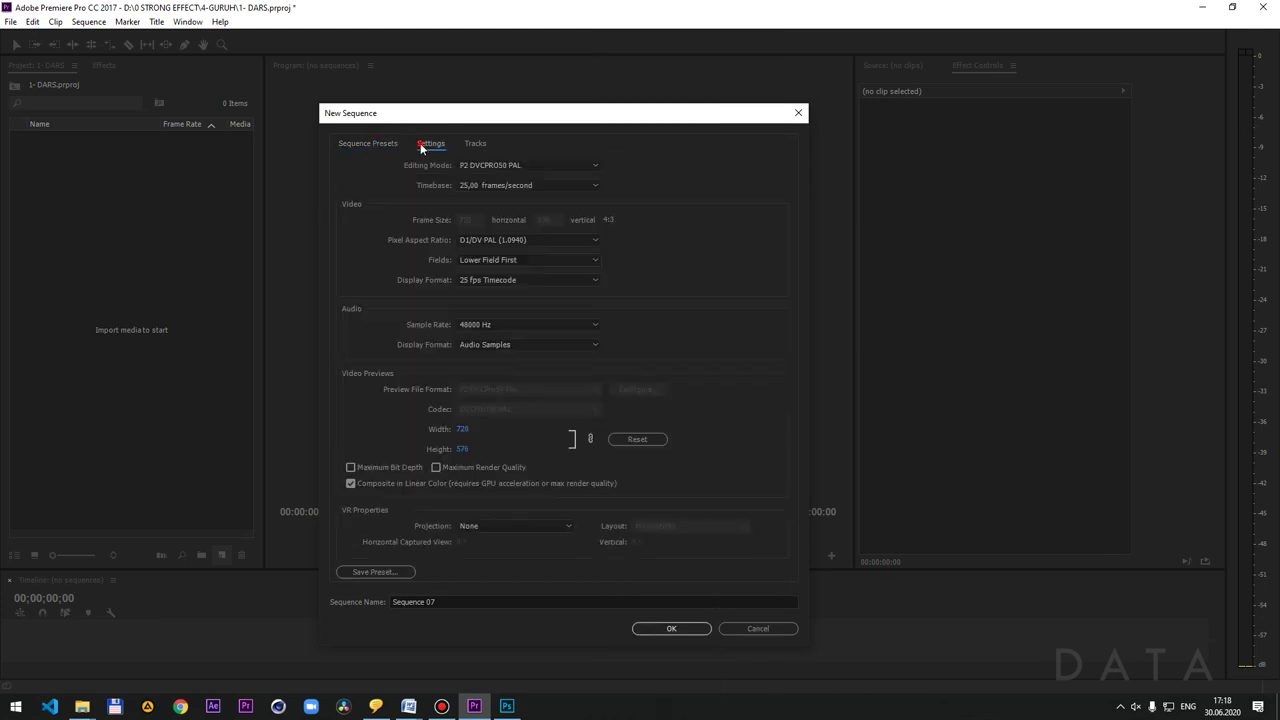
left_click(526, 167)
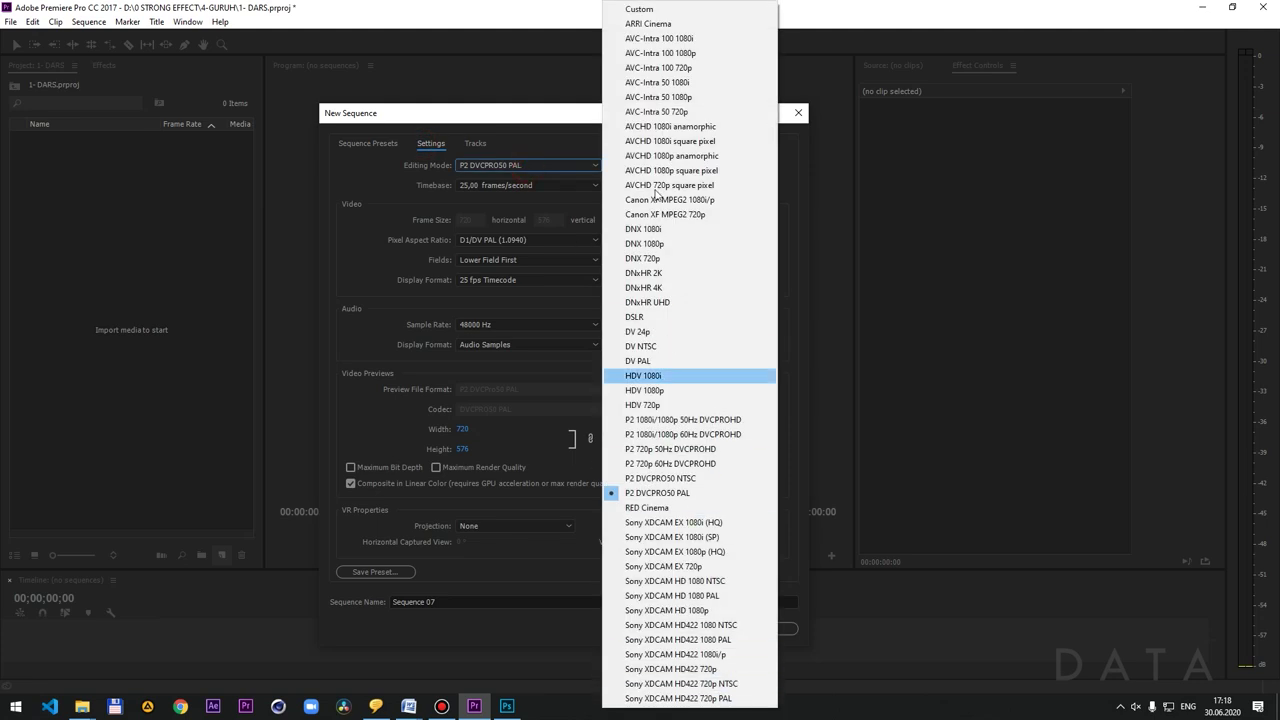
left_click(640, 10)
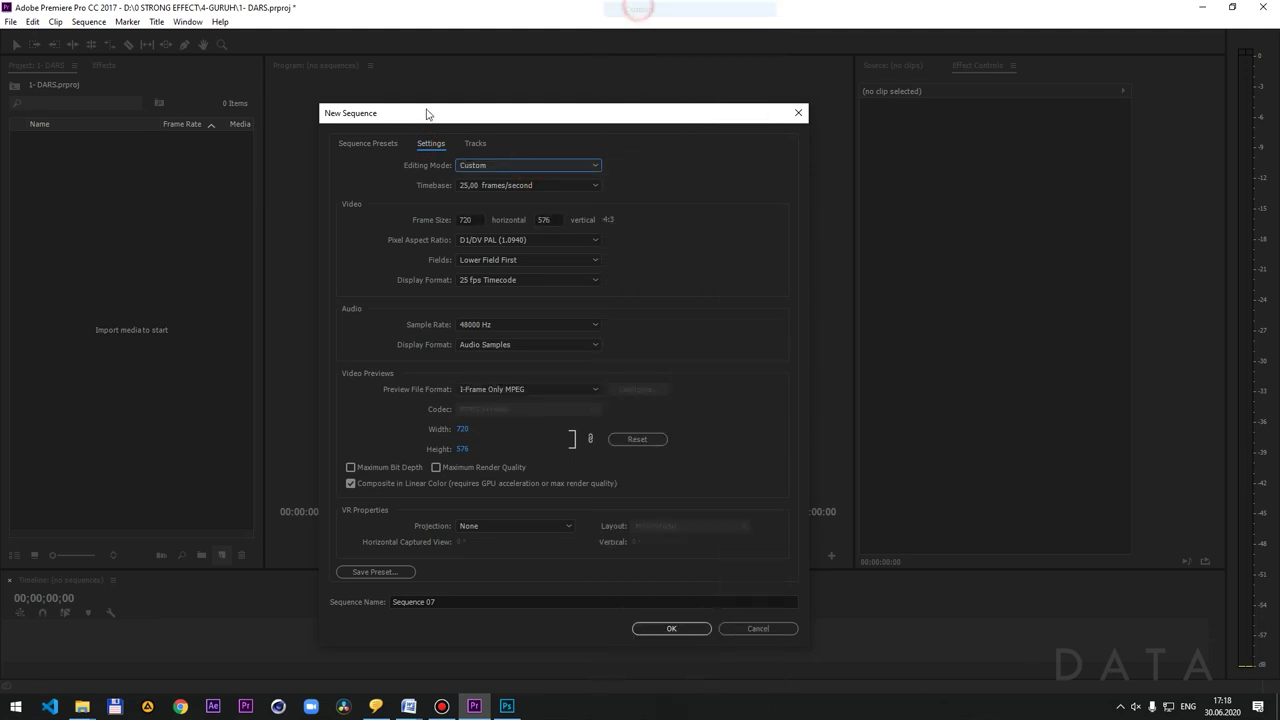
- Set Timebase to 30 frames/second and Frame Size to 1920 × 1080
left_click(495, 186)
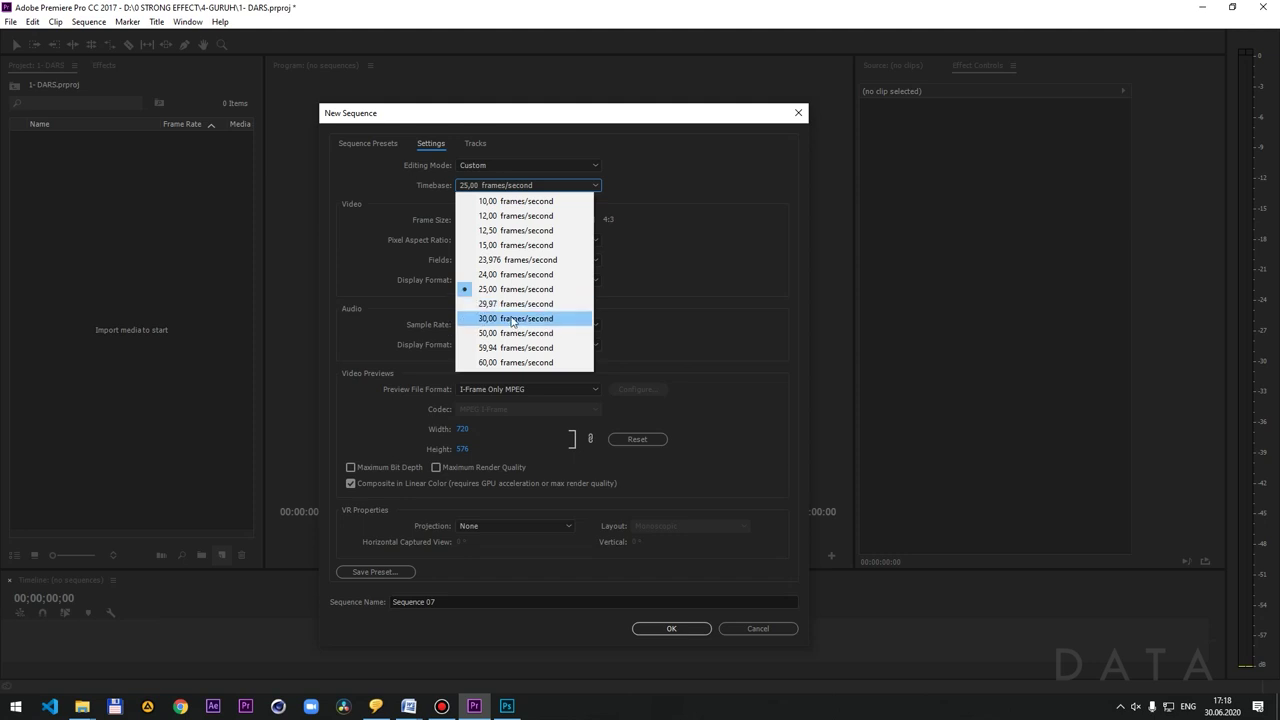
left_click(512, 318)
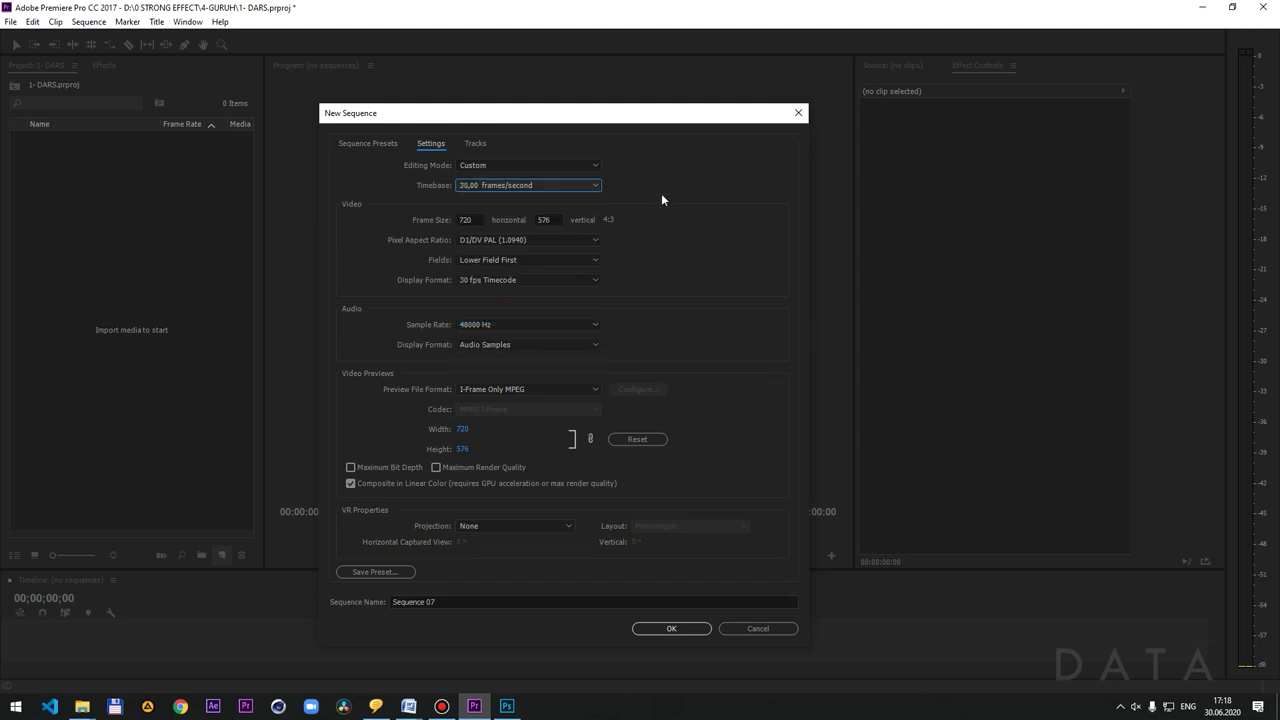
double_click(478, 219)
type("19")
double_click(548, 221)
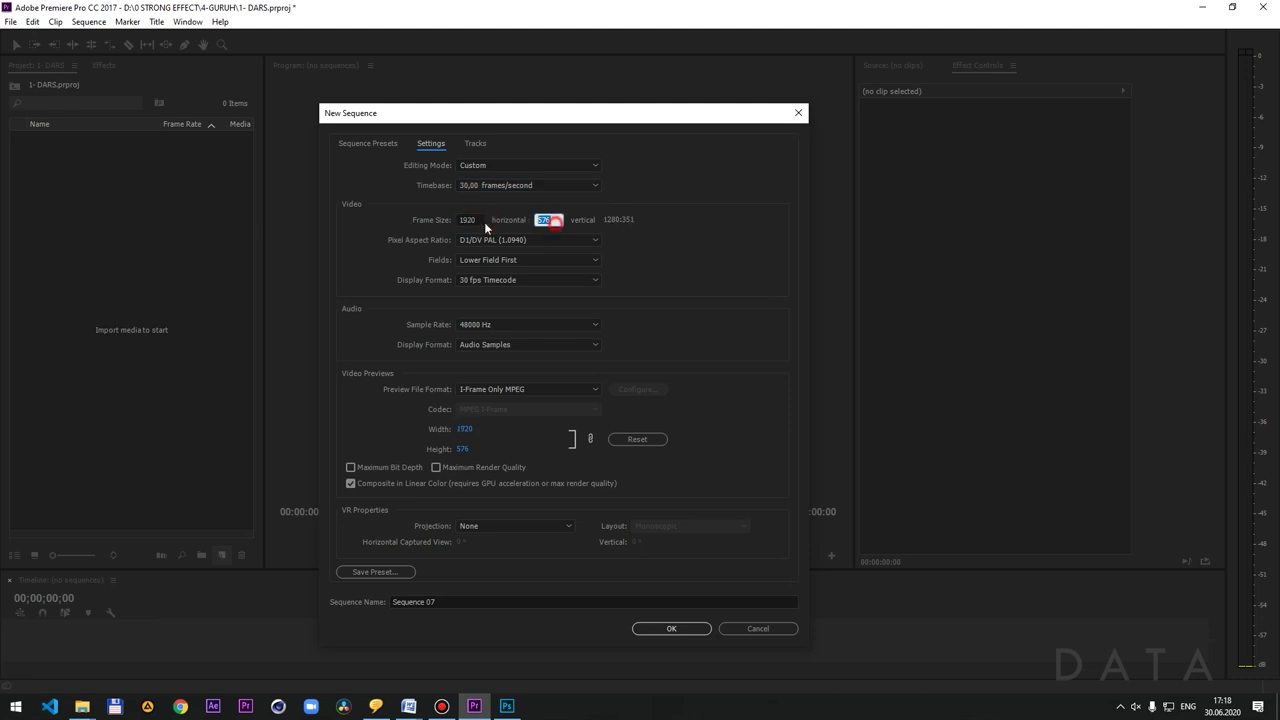
type("108")
left_click(765, 252)
- Check the HD and FULL HD 1920x1080 rows in the Word resolution notes
mouse_move(408, 706)
left_click(474, 659)
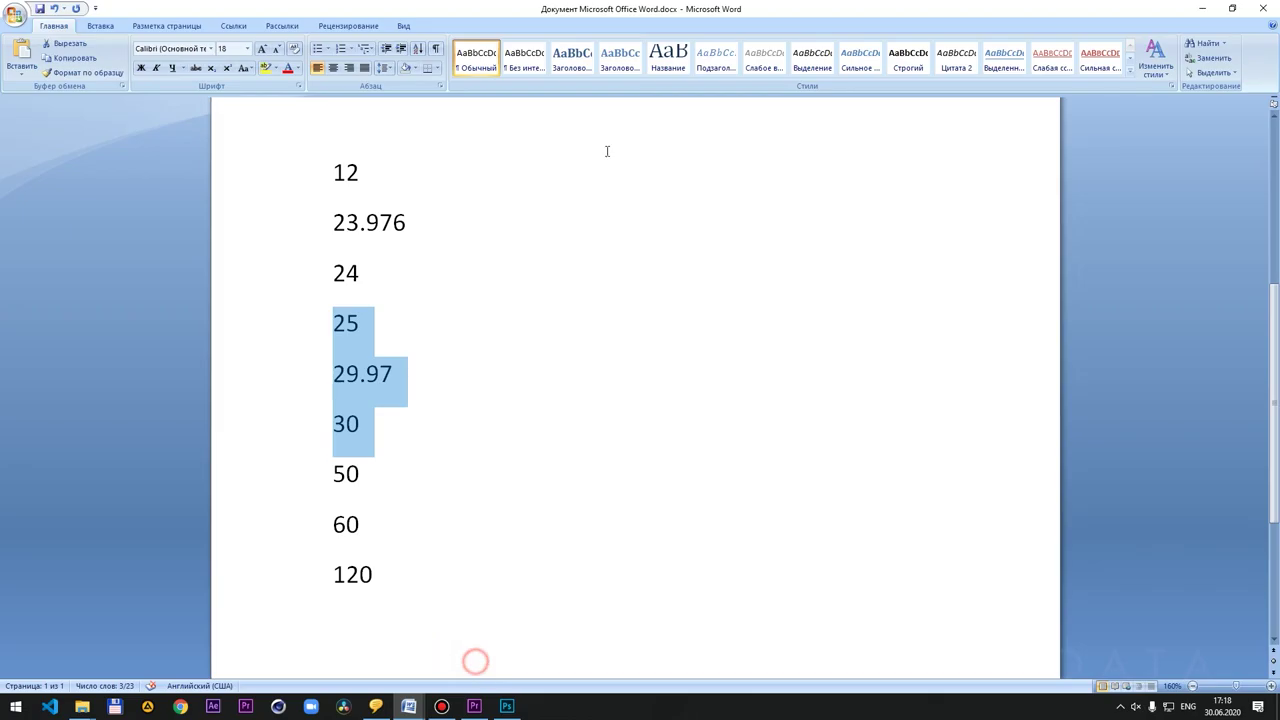
scroll(530, 204, "up", 3)
left_click_drag(340, 214, 946, 194)
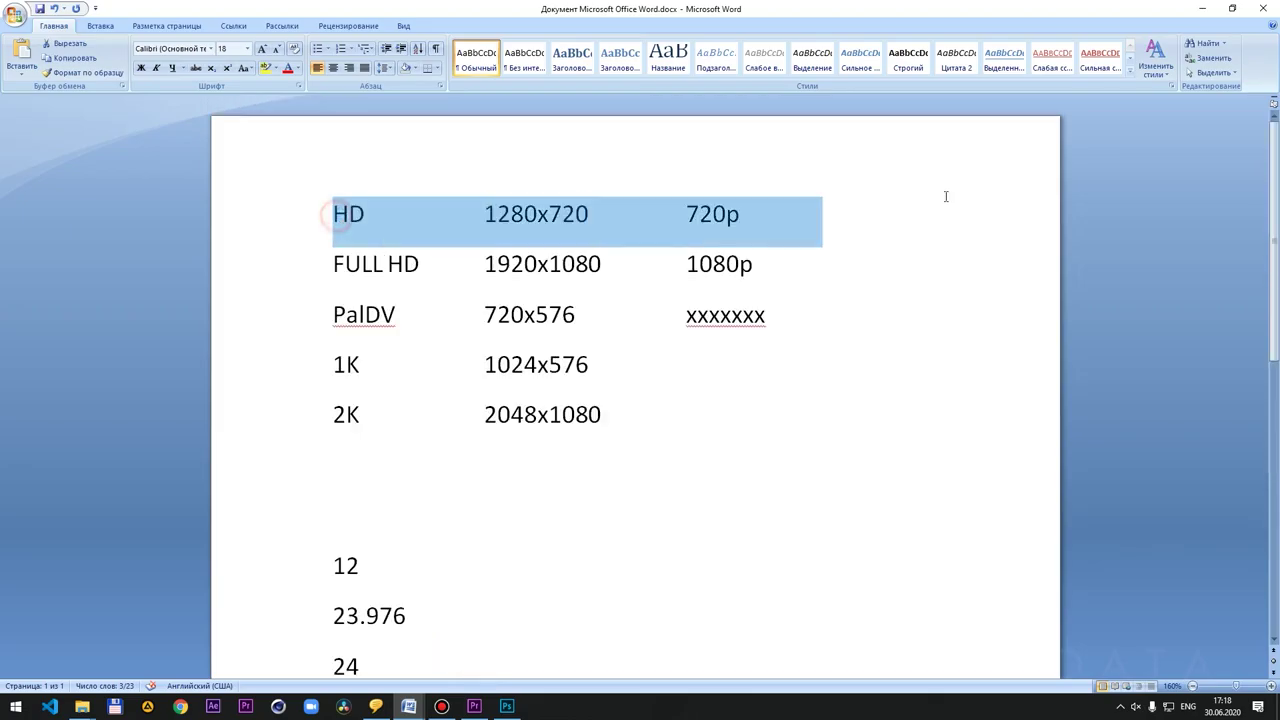
triple_click(837, 269)
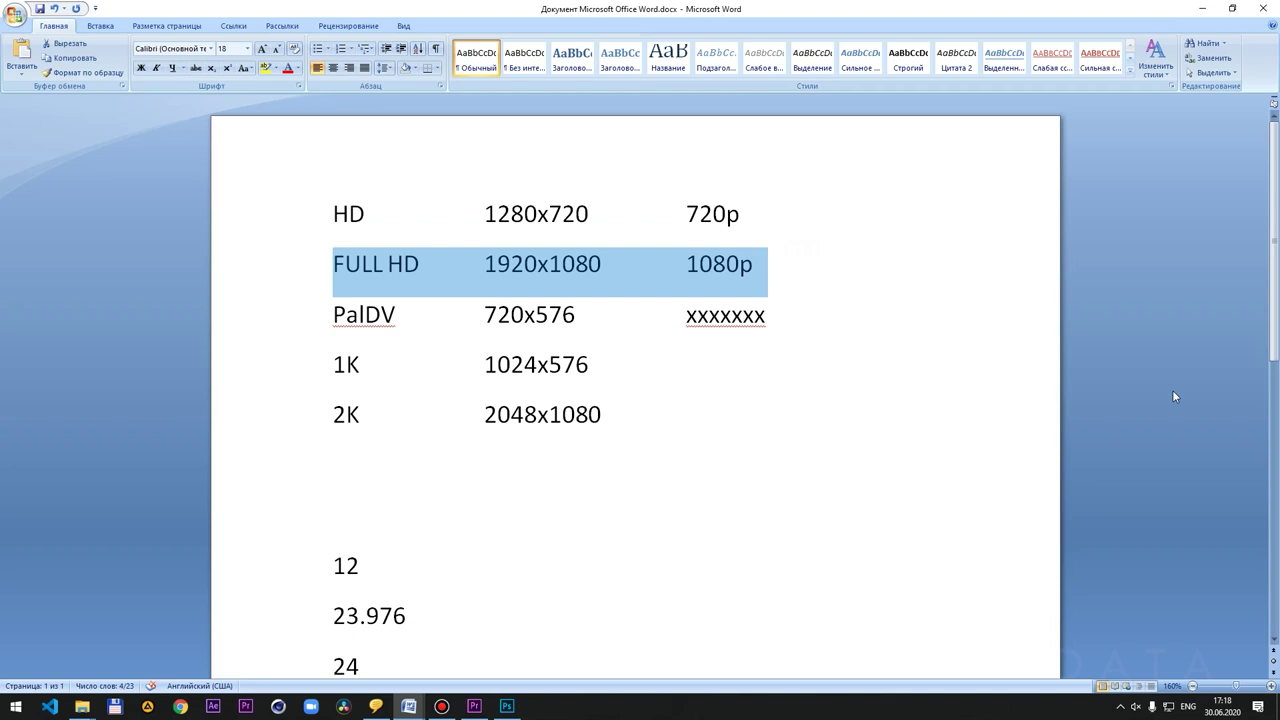
left_click(1202, 8)
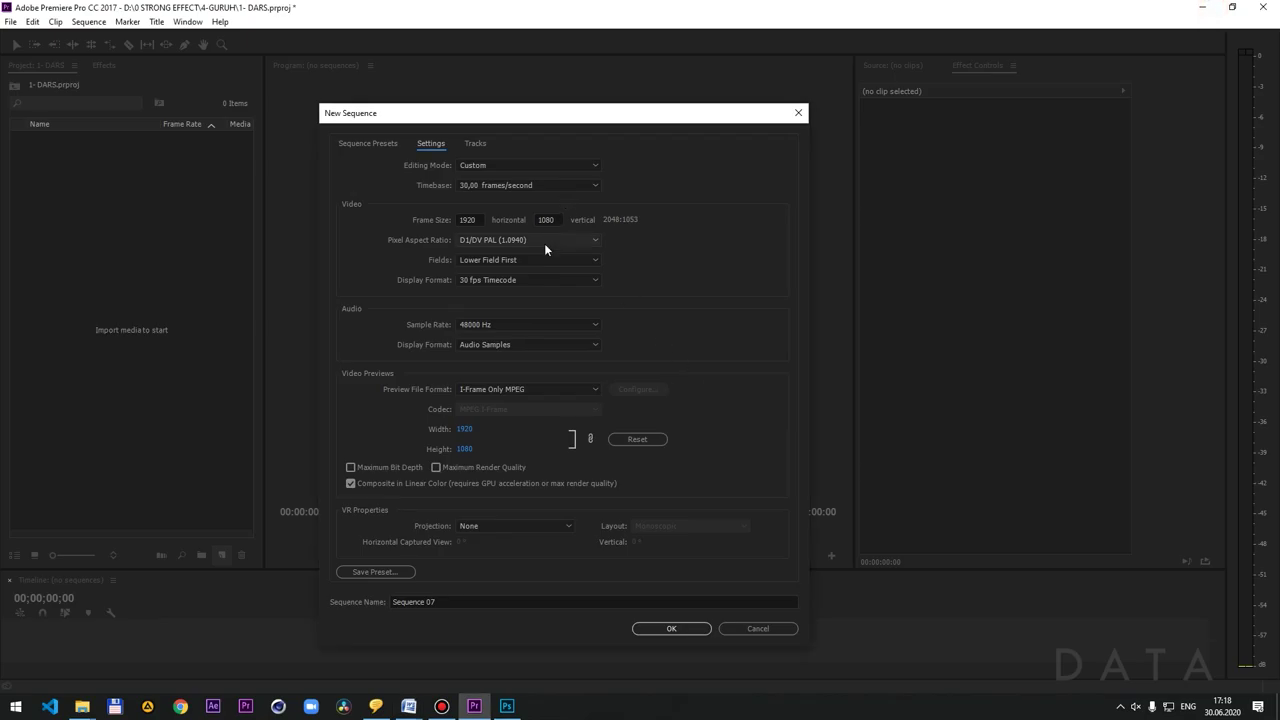
- Set Pixel Aspect Ratio to Square Pixels (1.0)
left_click(491, 241)
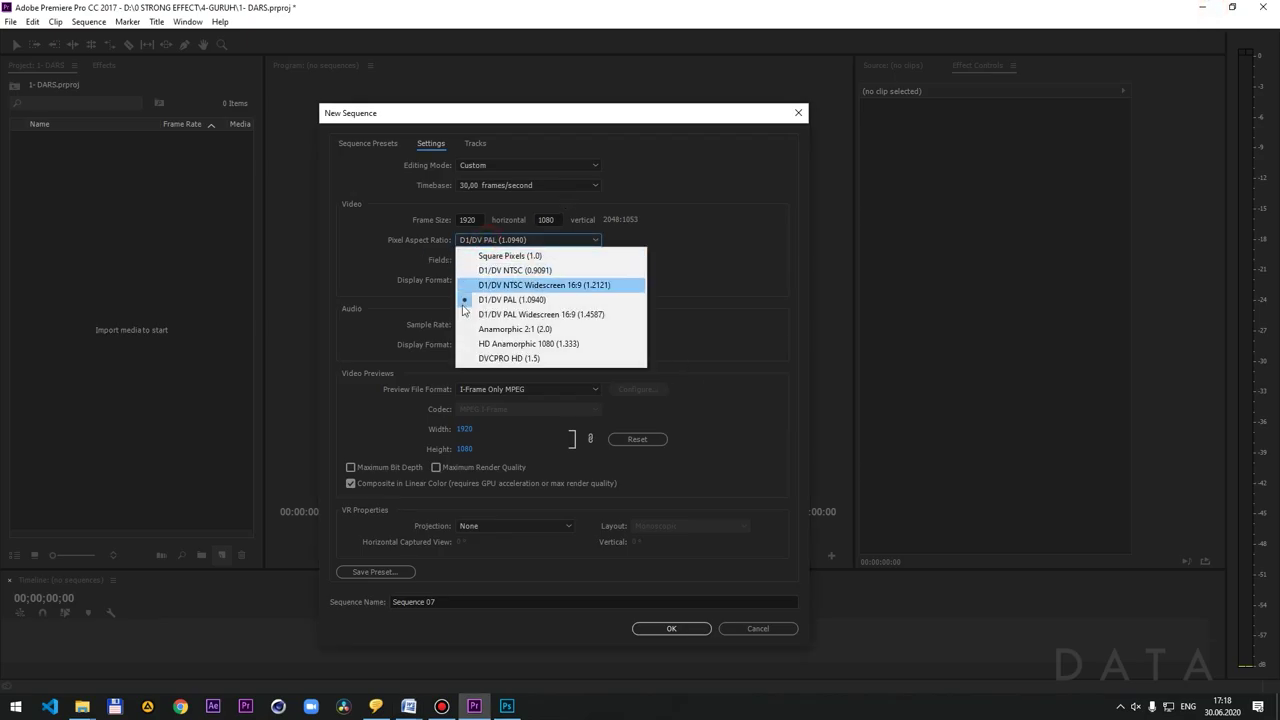
left_click(533, 257)
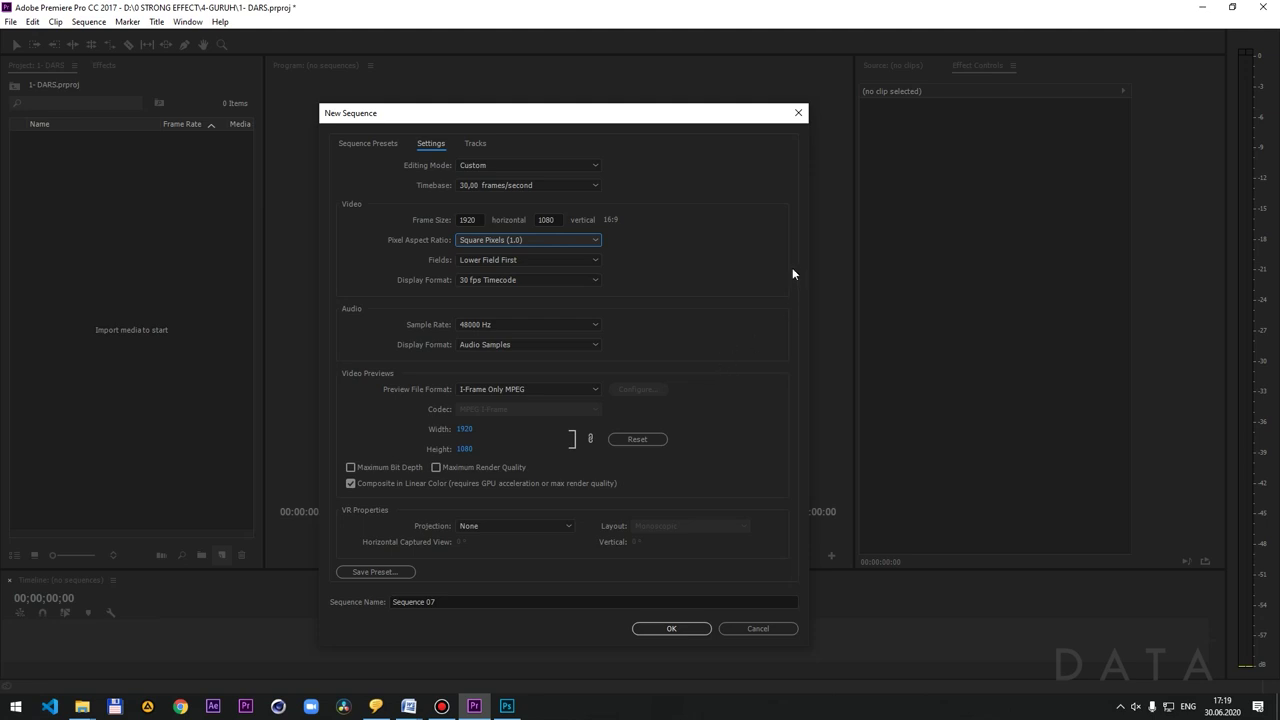
left_click(476, 143)
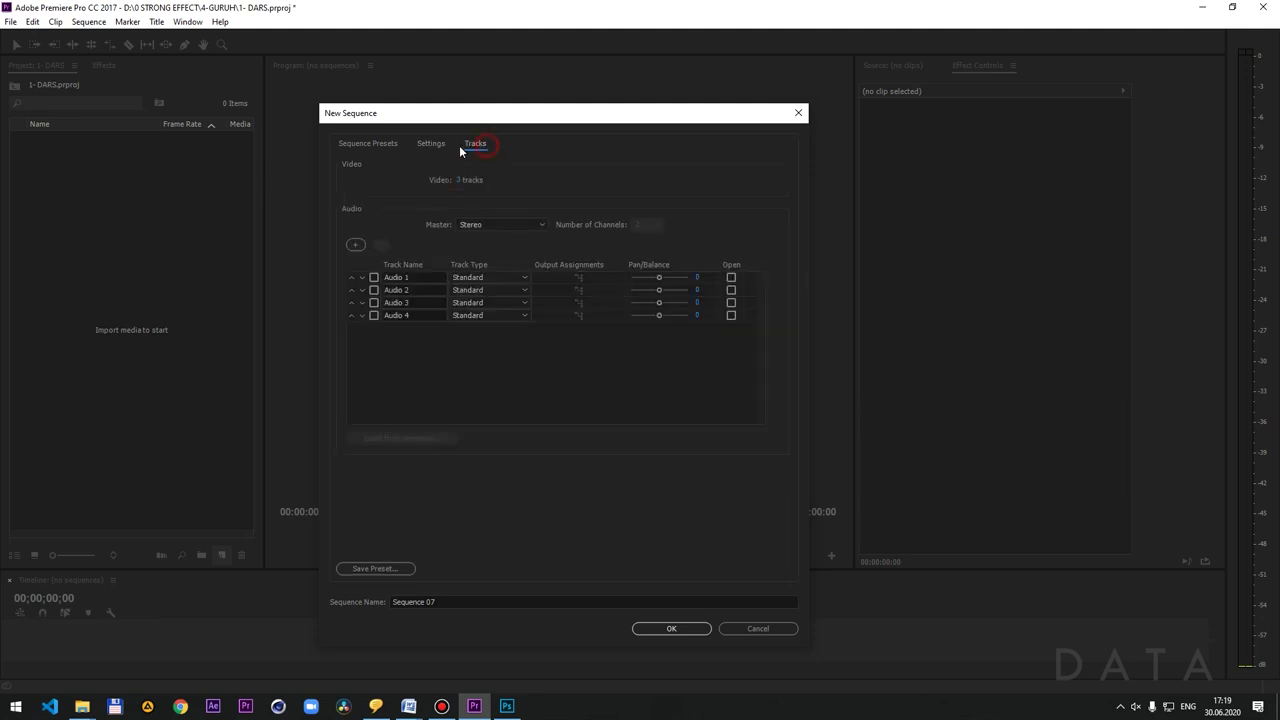
left_click(431, 143)
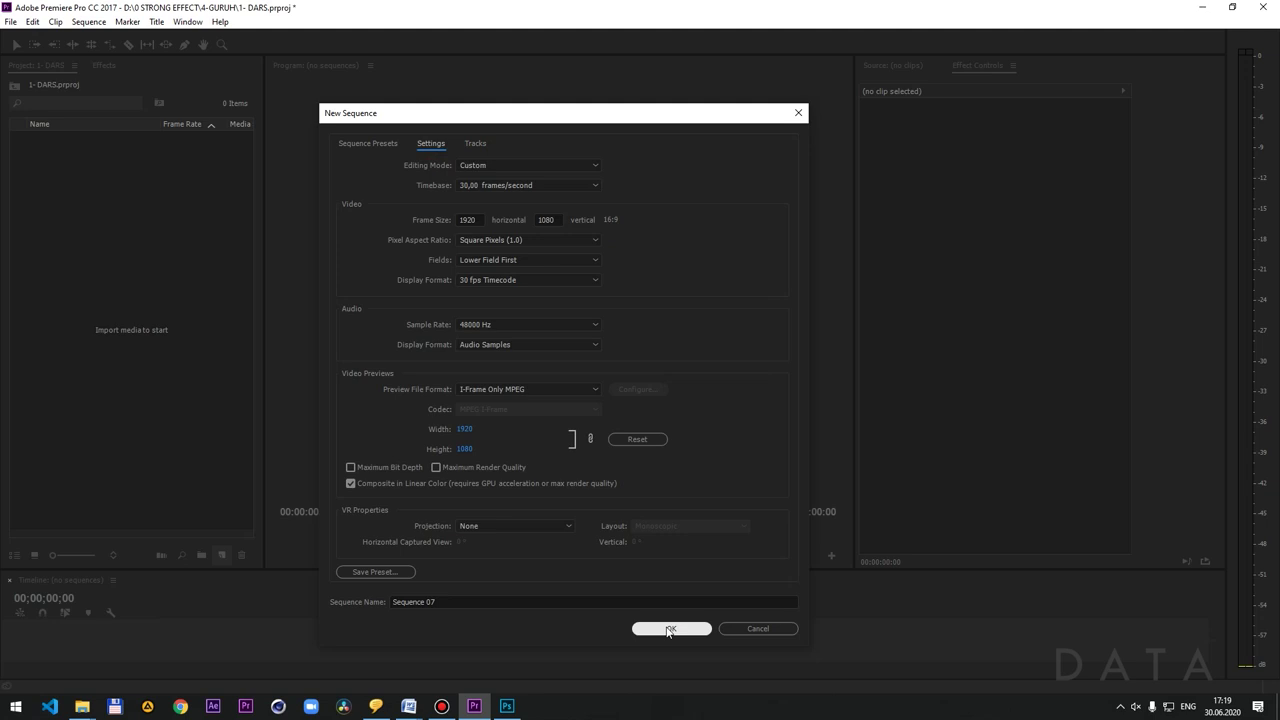
- Name the sequence ZAD 01 and create it
left_click(435, 602)
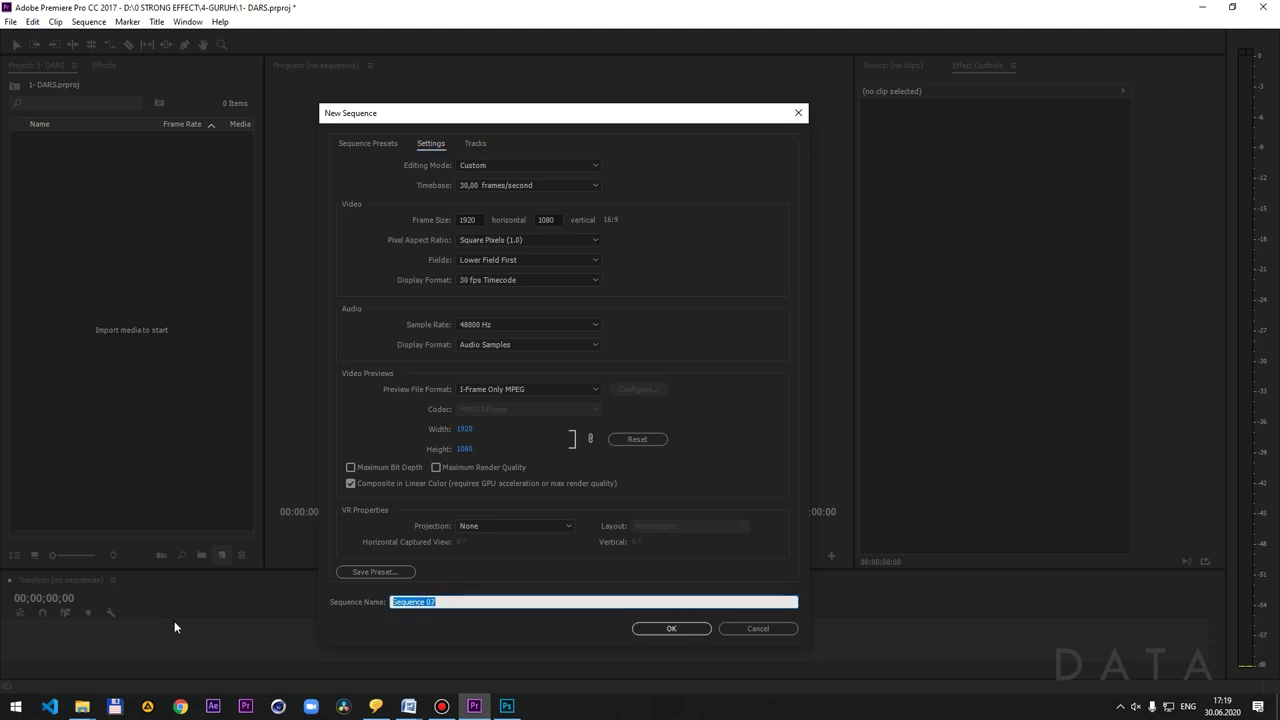
type("ZAD 0")
type("1")
key("Return")
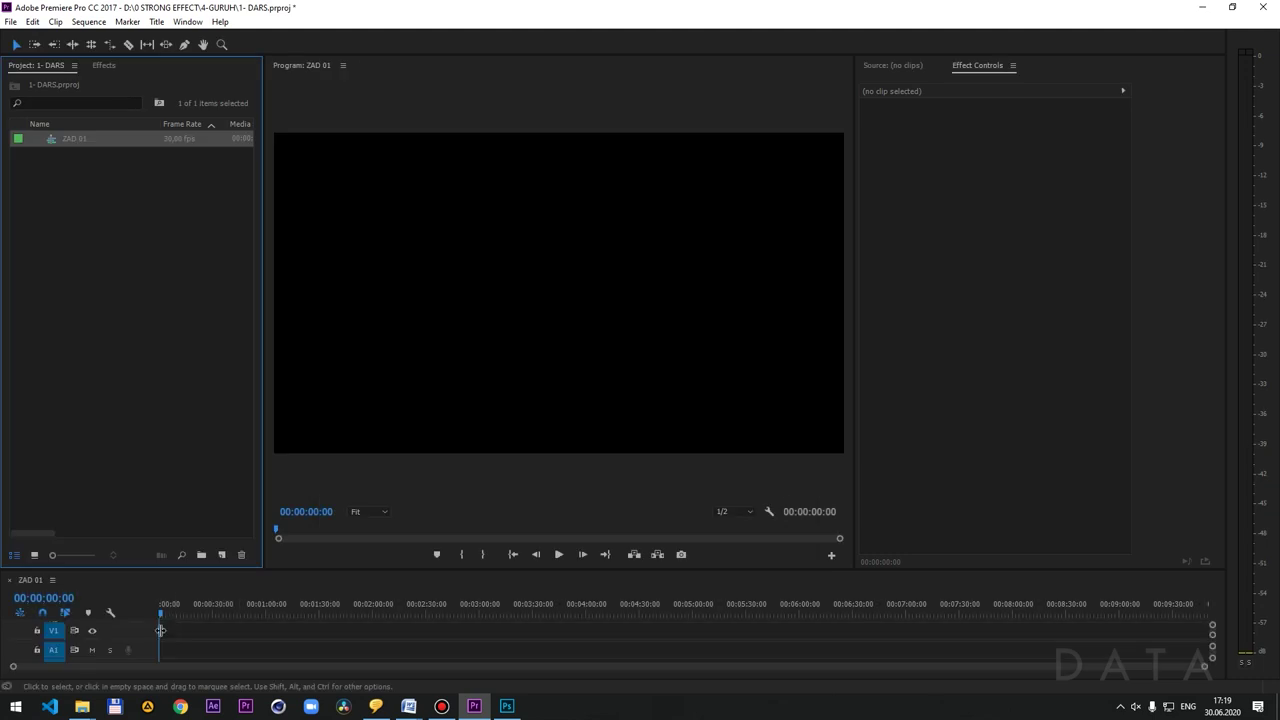
- Raise the Program monitor/Timeline divider so tracks V1–V3 and A1–A4 show, then return to the Selection tool
left_click_drag(553, 570, 553, 416)
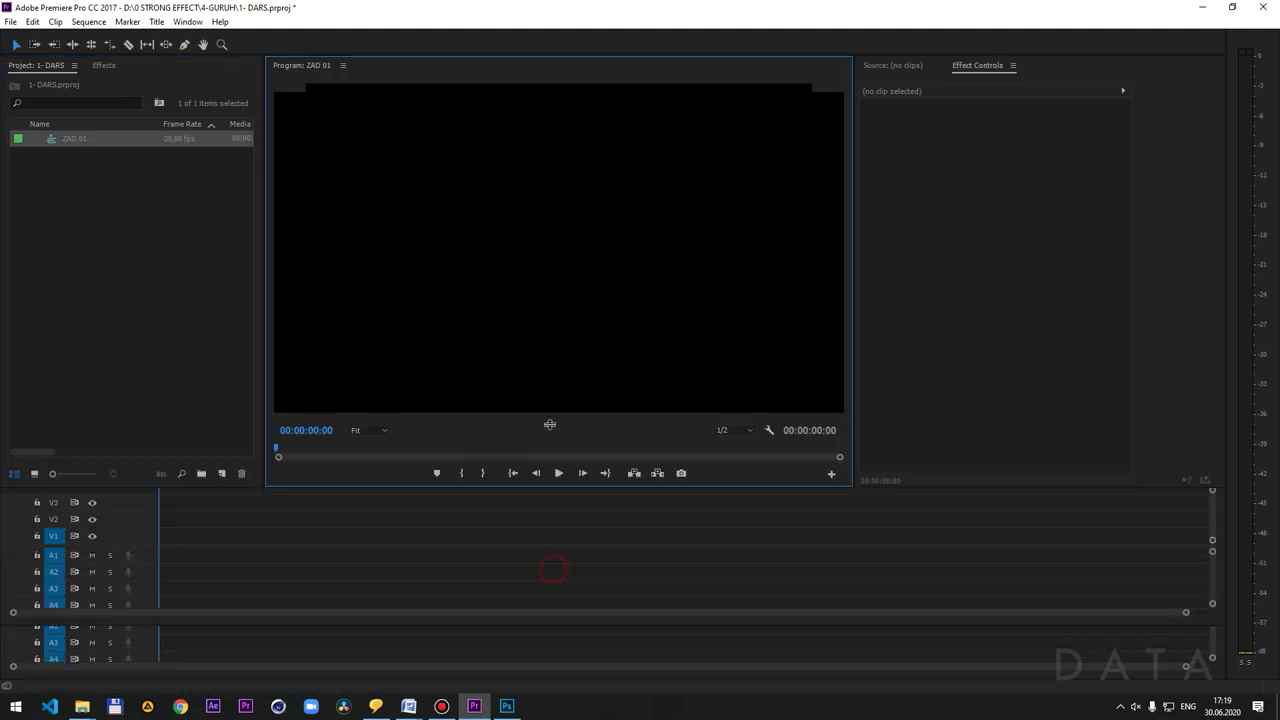
left_click(145, 483)
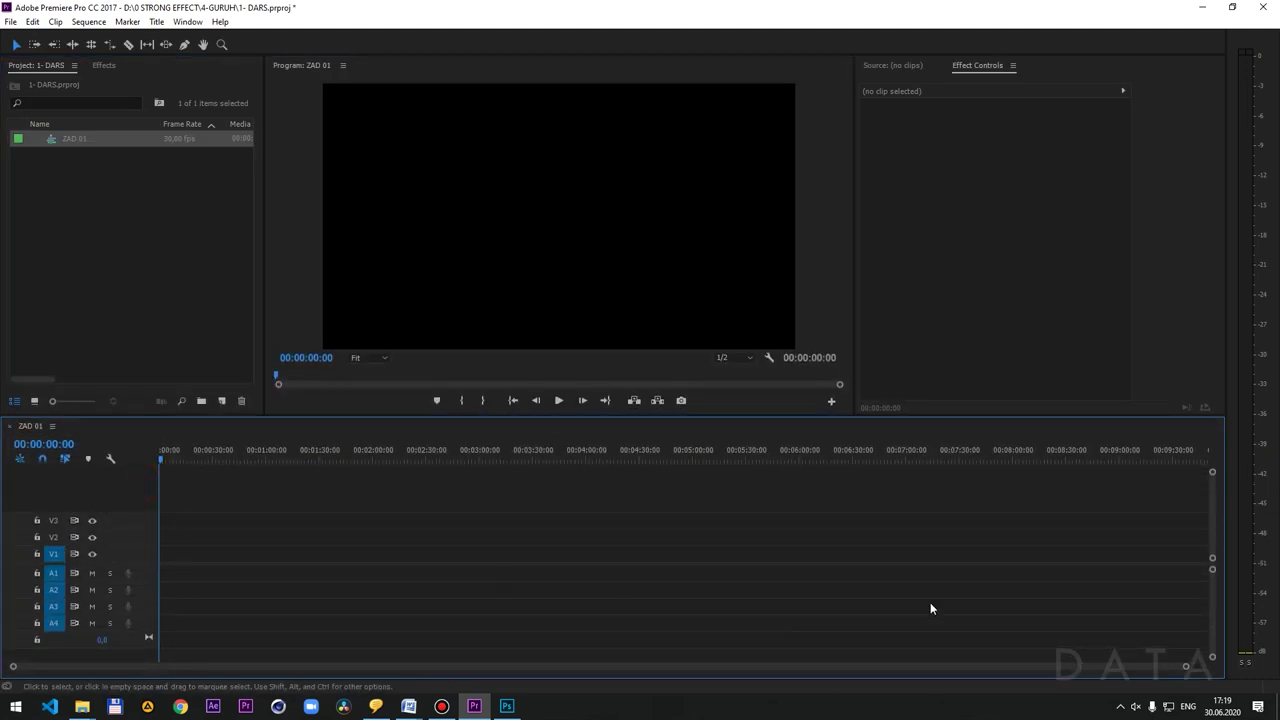
left_click(54, 140)
left_click(616, 218)
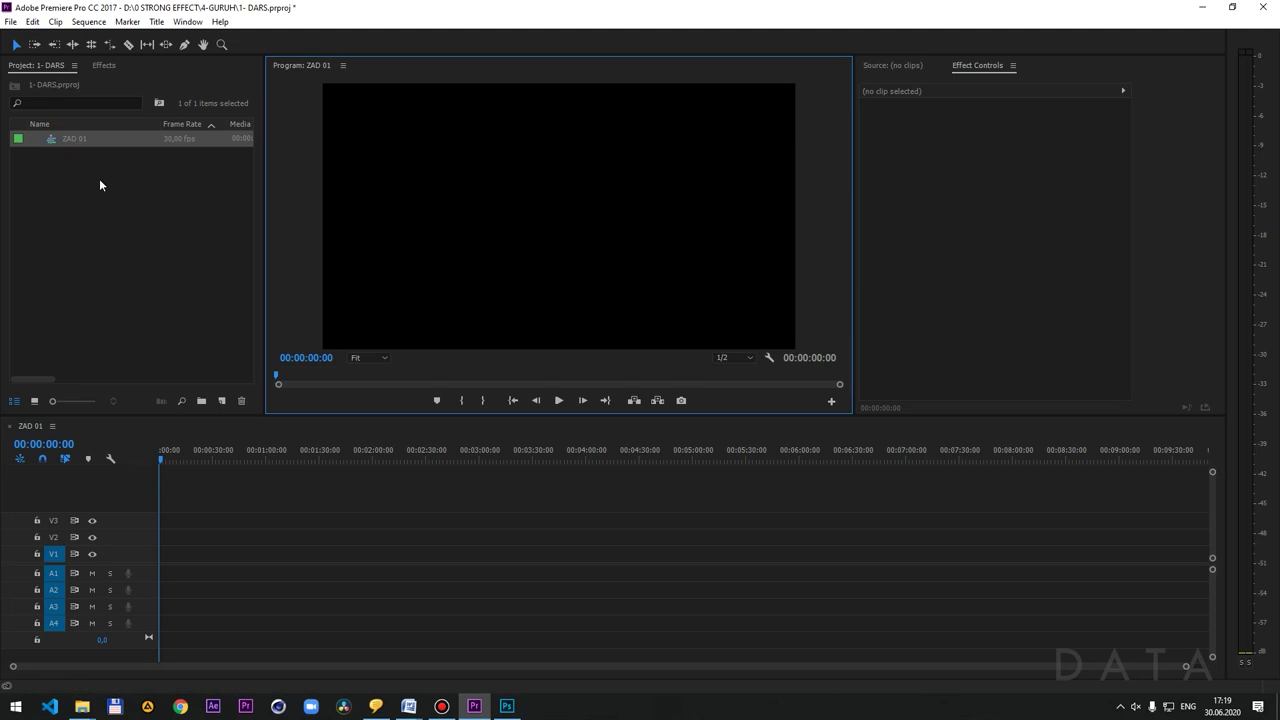
left_click(186, 272)
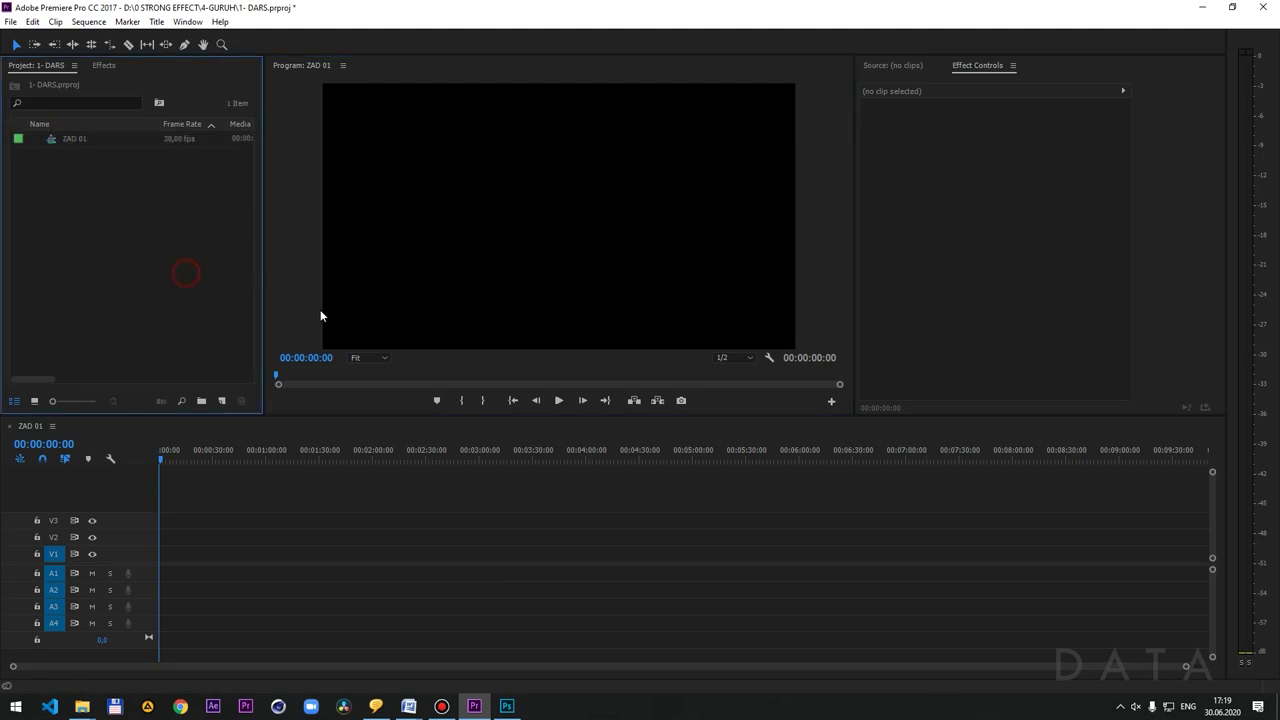
left_click(40, 68)
left_click(58, 206)
left_click(15, 45)
- Open the Effects list and browse the Presets, Lumetri Presets and Audio Effects folders
left_click(80, 196)
left_click(104, 65)
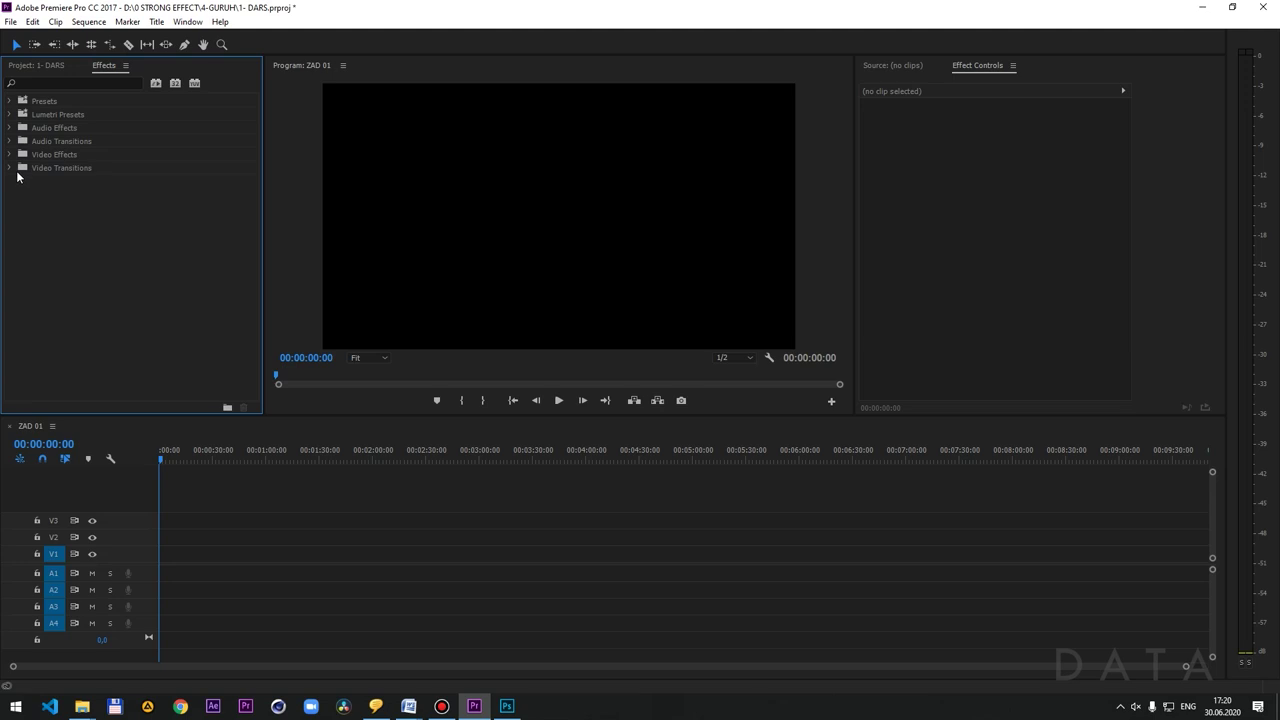
left_click(9, 102)
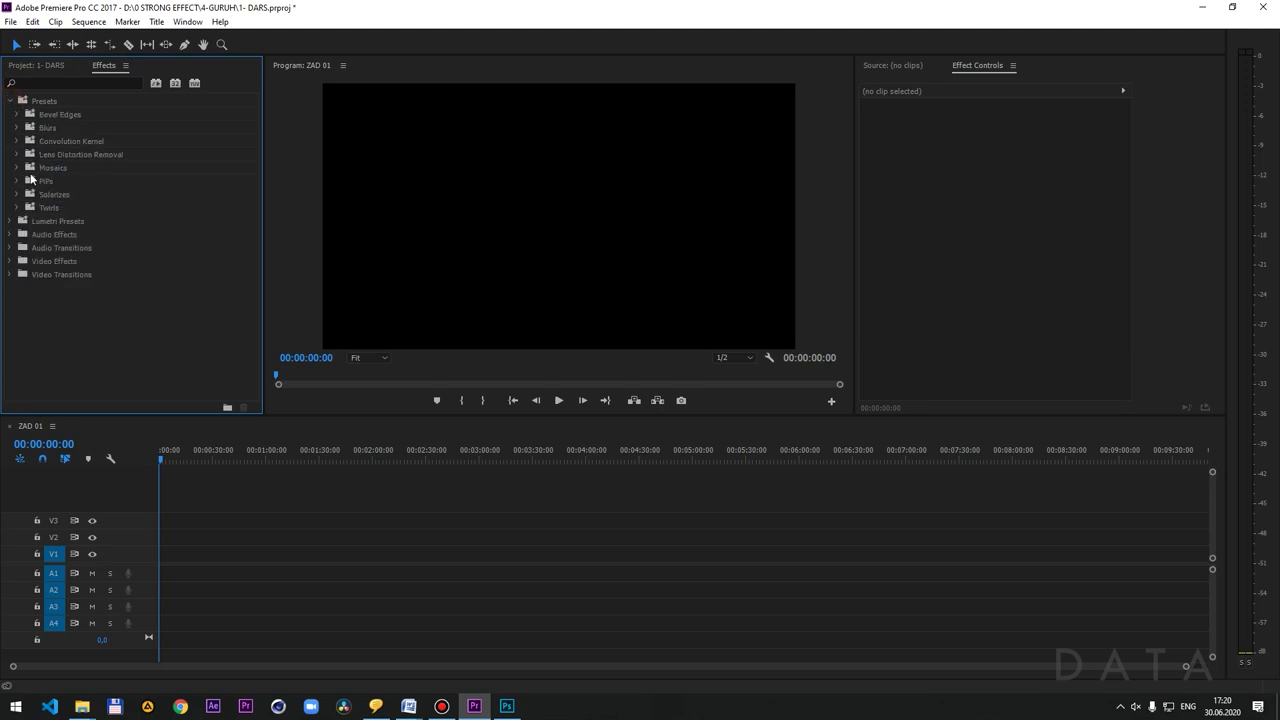
left_click(9, 101)
left_click(10, 114)
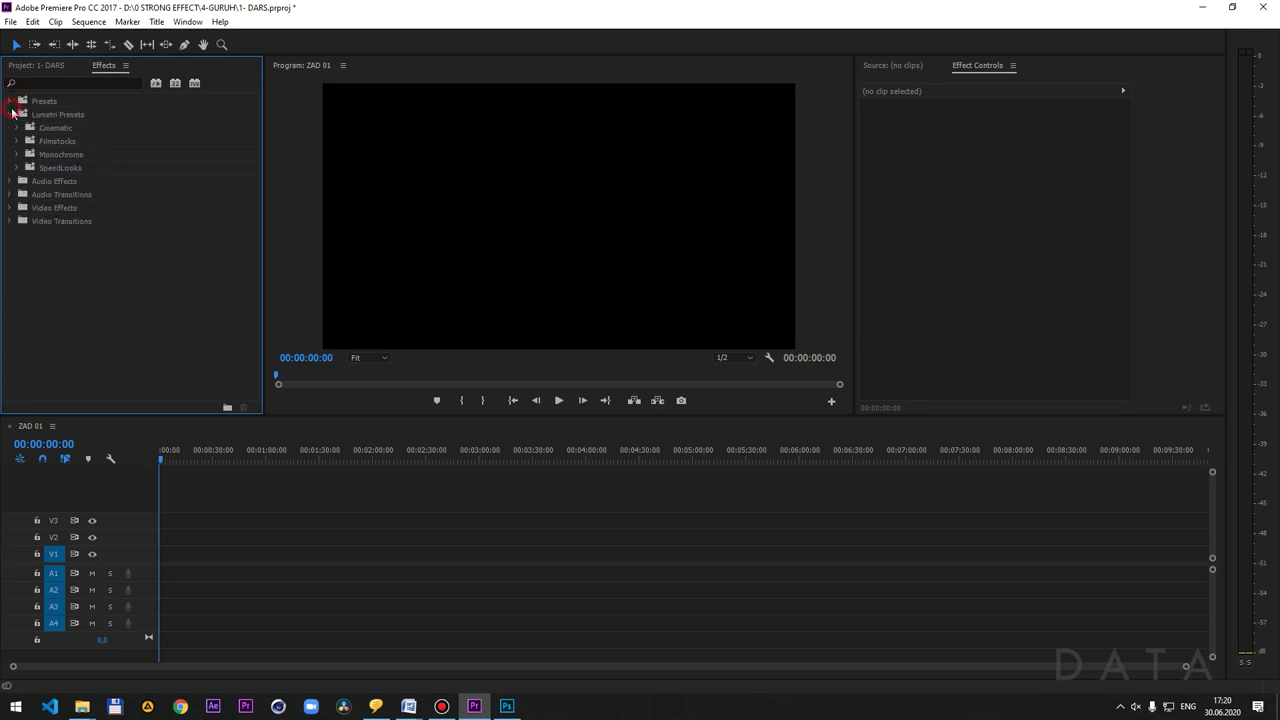
left_click(12, 115)
left_click(10, 128)
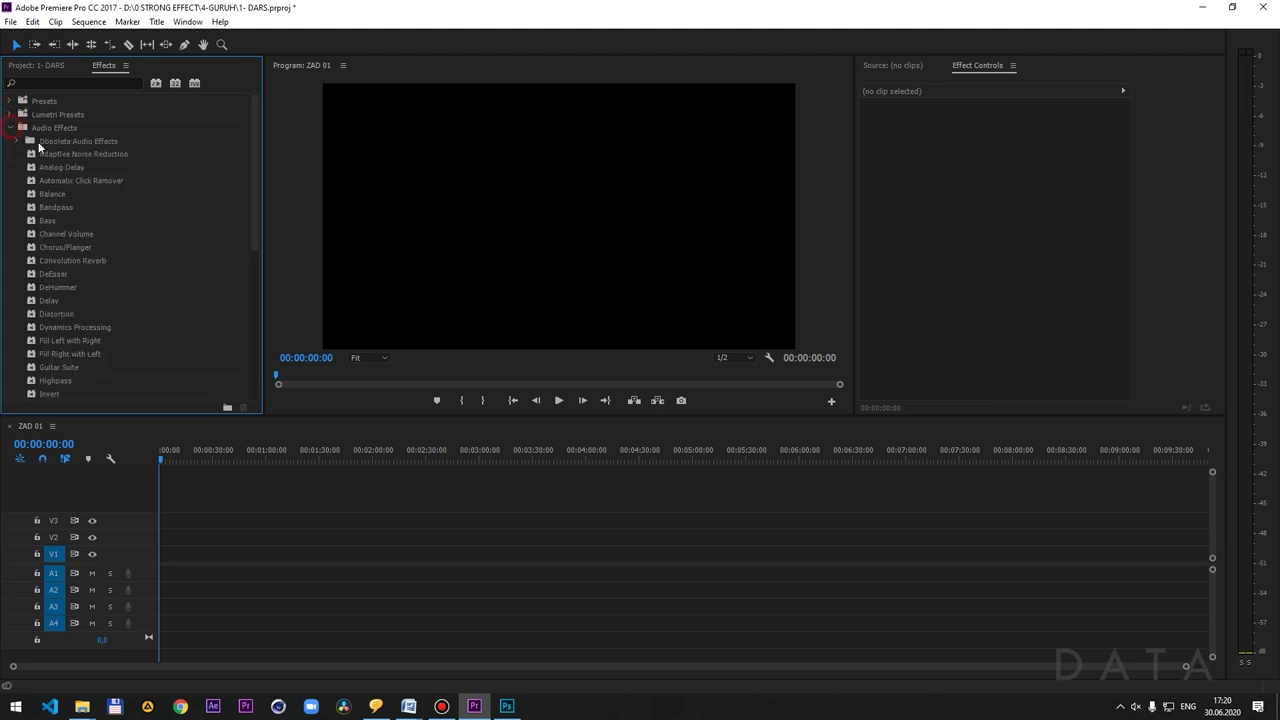
scroll(93, 314, "down", 3)
scroll(93, 314, "up", 5)
left_click(10, 128)
- Browse Audio Transitions (Crossfade), Video Effects (Channel) and Video Transitions (Zoom, Wipe, Page Peel)
left_click(11, 141)
left_click(20, 155)
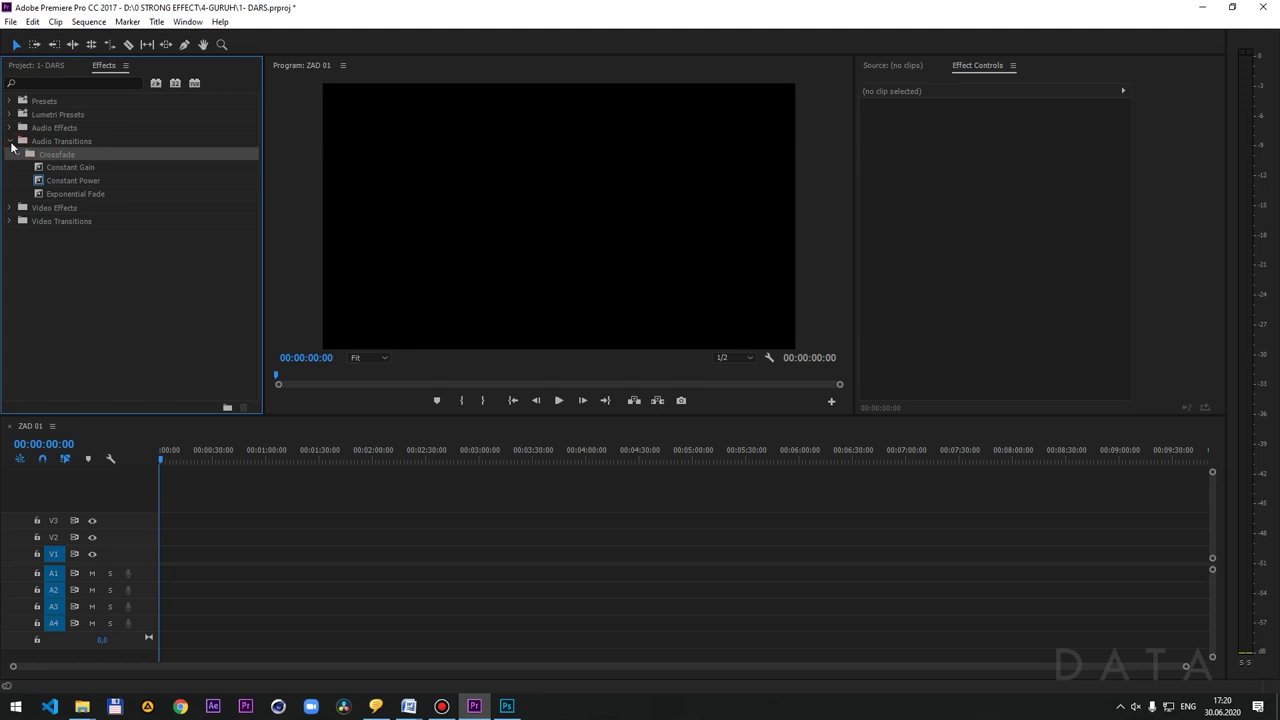
left_click(11, 142)
left_click(11, 155)
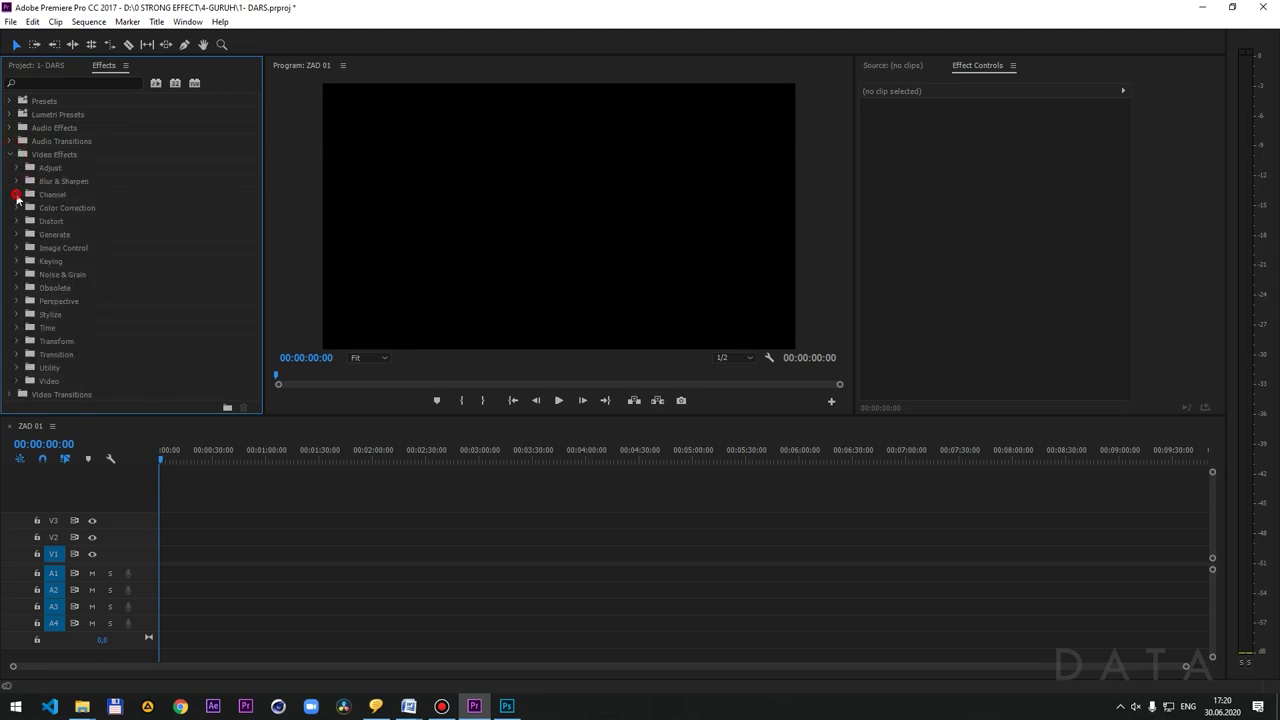
left_click(16, 194)
left_click(11, 155)
left_click(11, 168)
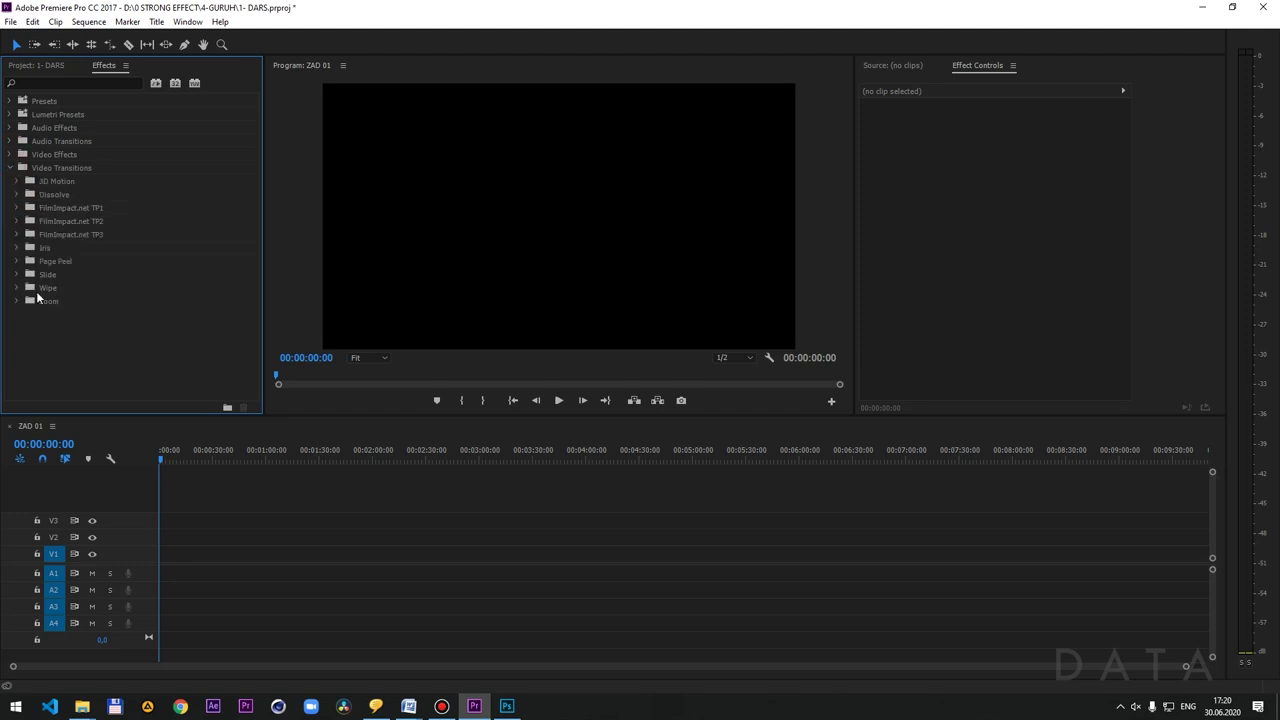
left_click(22, 300)
left_click(16, 287)
left_click(16, 261)
left_click(22, 235)
left_click(12, 168)
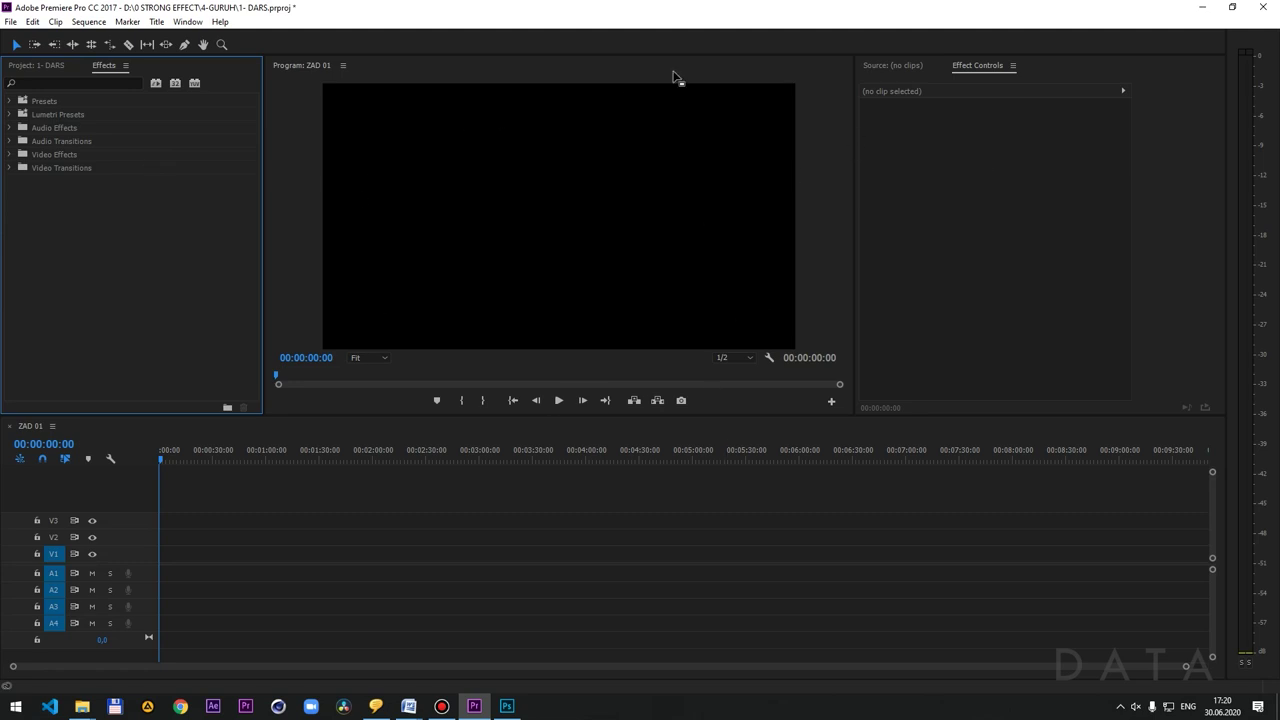
- Glance at the Photoshop sketch, then switch between the Source monitor and Effect Controls tabs
left_click(1201, 7)
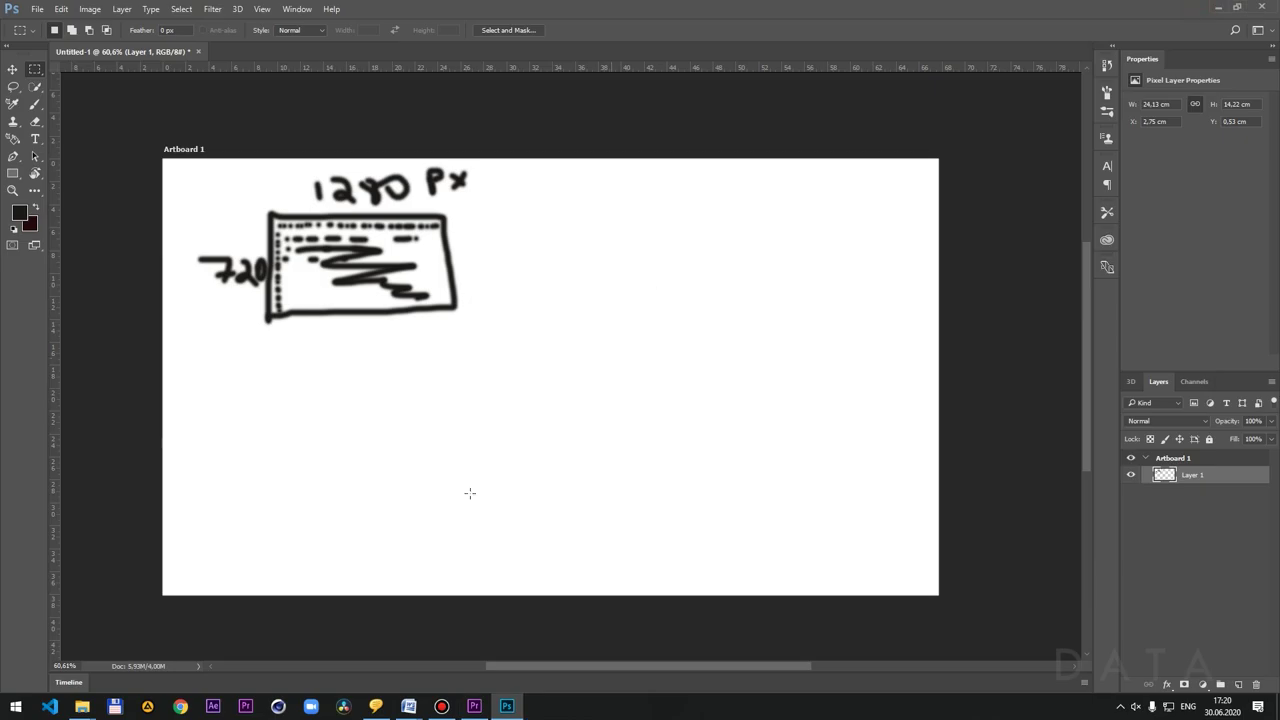
left_click(478, 705)
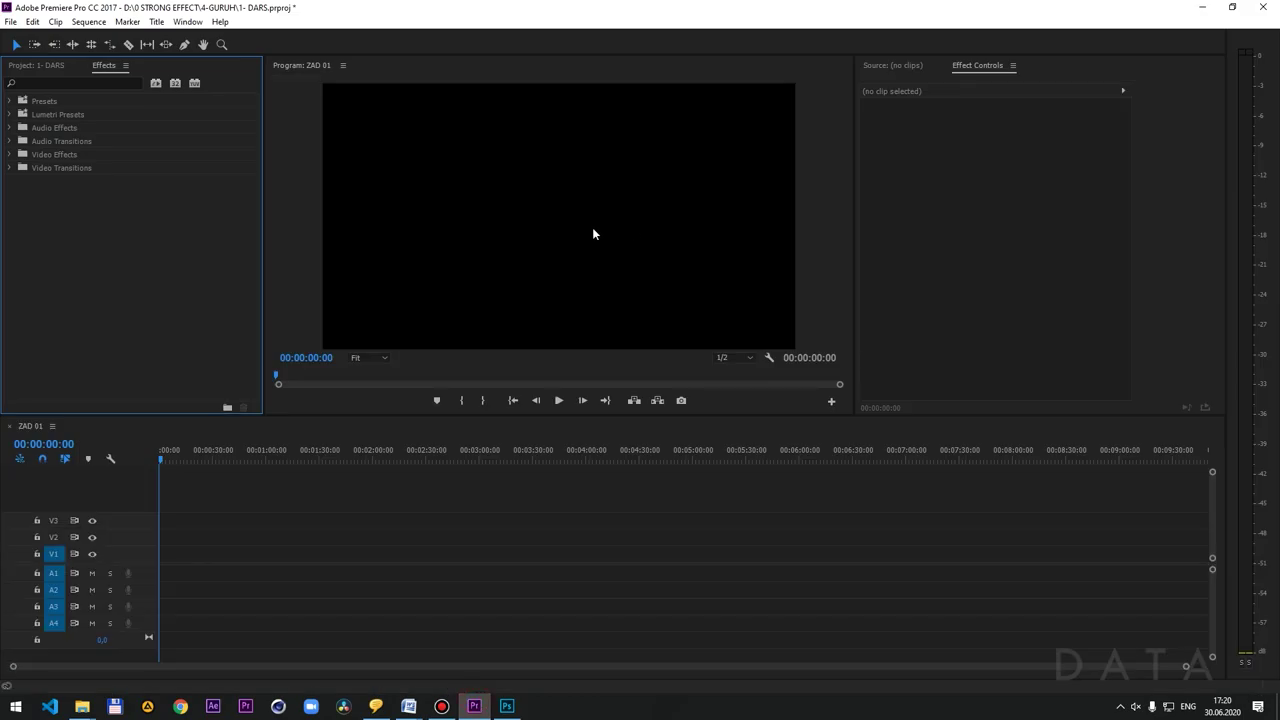
left_click(900, 67)
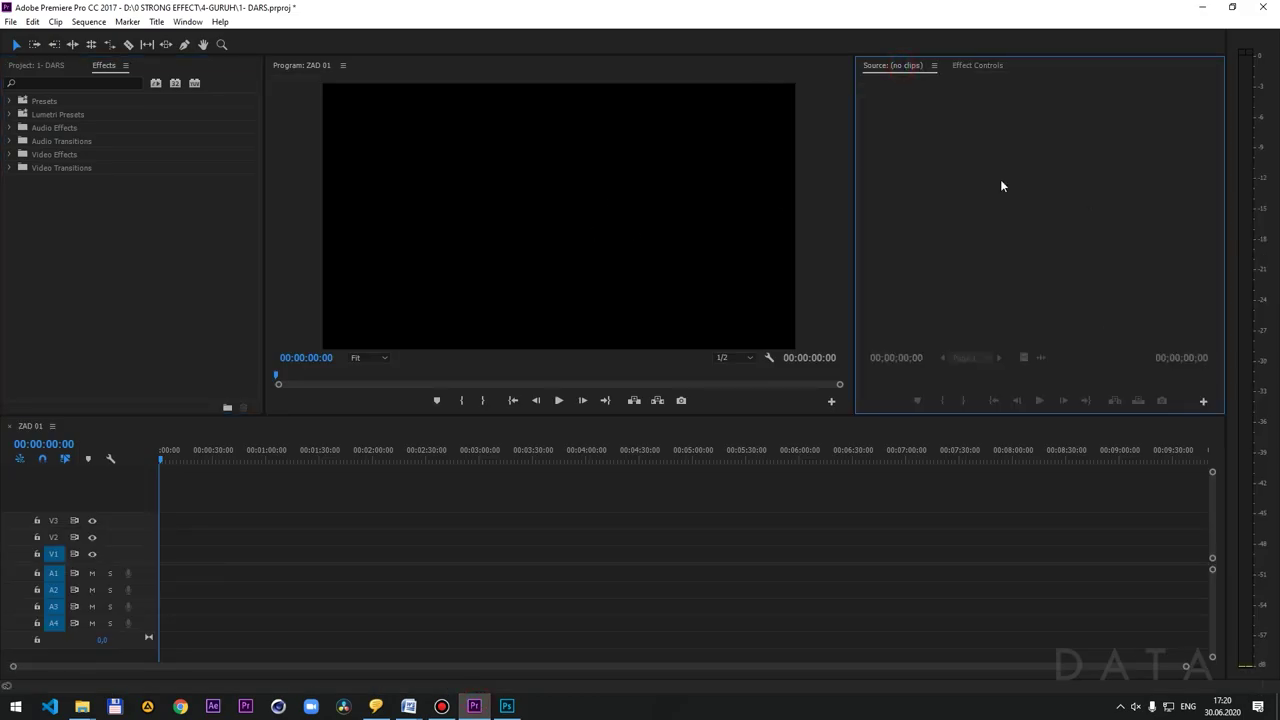
left_click(982, 70)
left_click(877, 70)
mouse_move(408, 706)
mouse_move(90, 710)
left_click(980, 68)
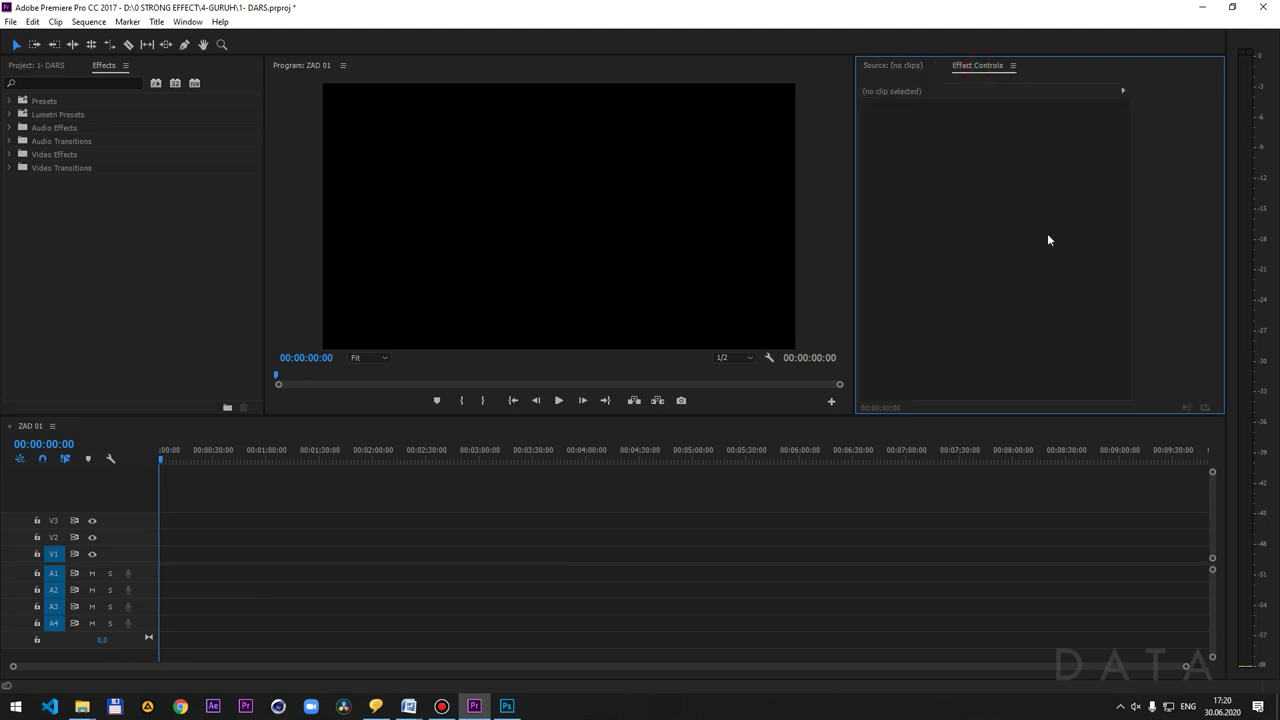
- Scrub the playhead through the empty ZAD 01 timeline
left_click(99, 483)
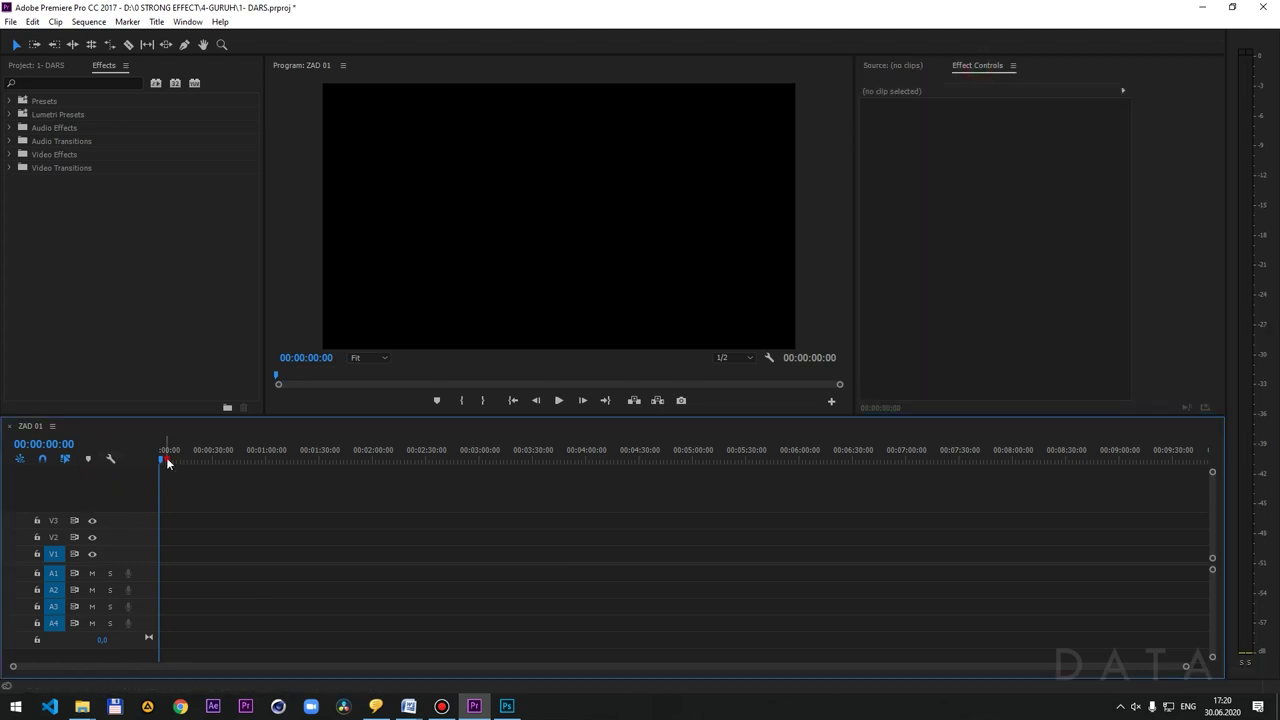
left_click(770, 482)
left_click_drag(988, 488, 175, 487)
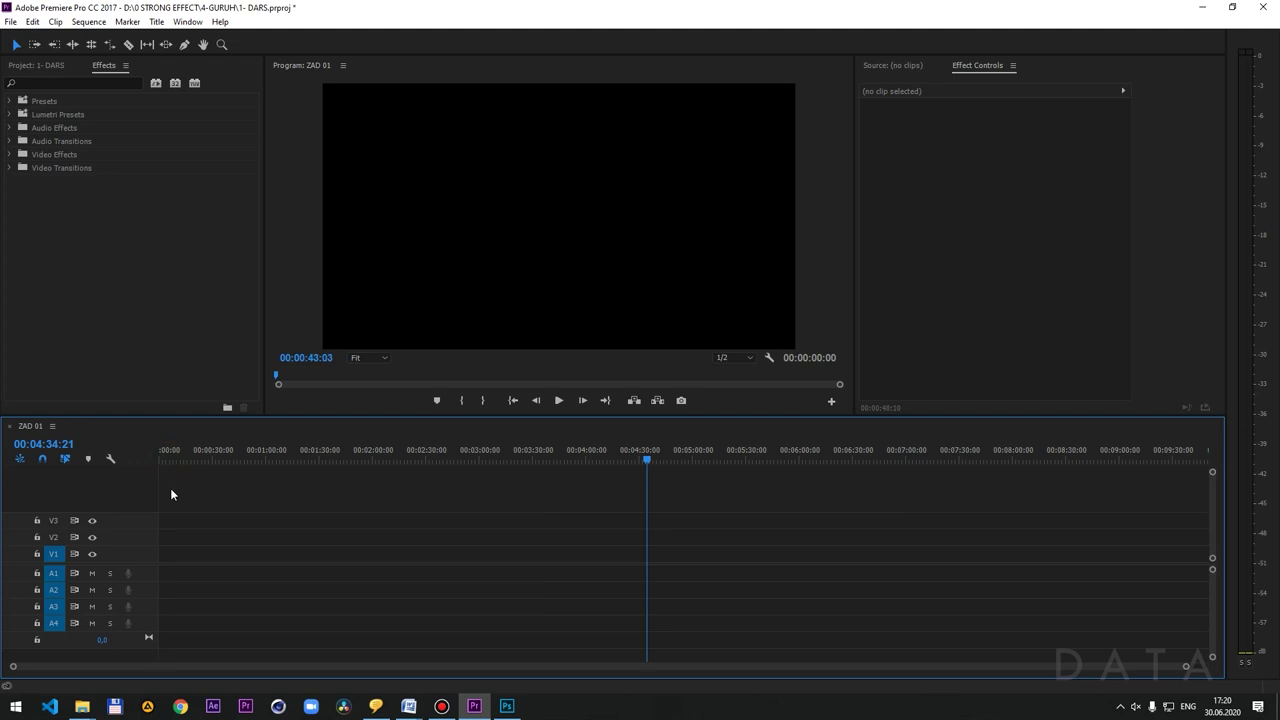
mouse_move(260, 463)
left_mouse_down()
mouse_move(550, 469)
mouse_move(274, 480)
left_mouse_up()
- Quit Photoshop without saving the coordinate sketch
key("alt+Tab")
left_click(1272, 7)
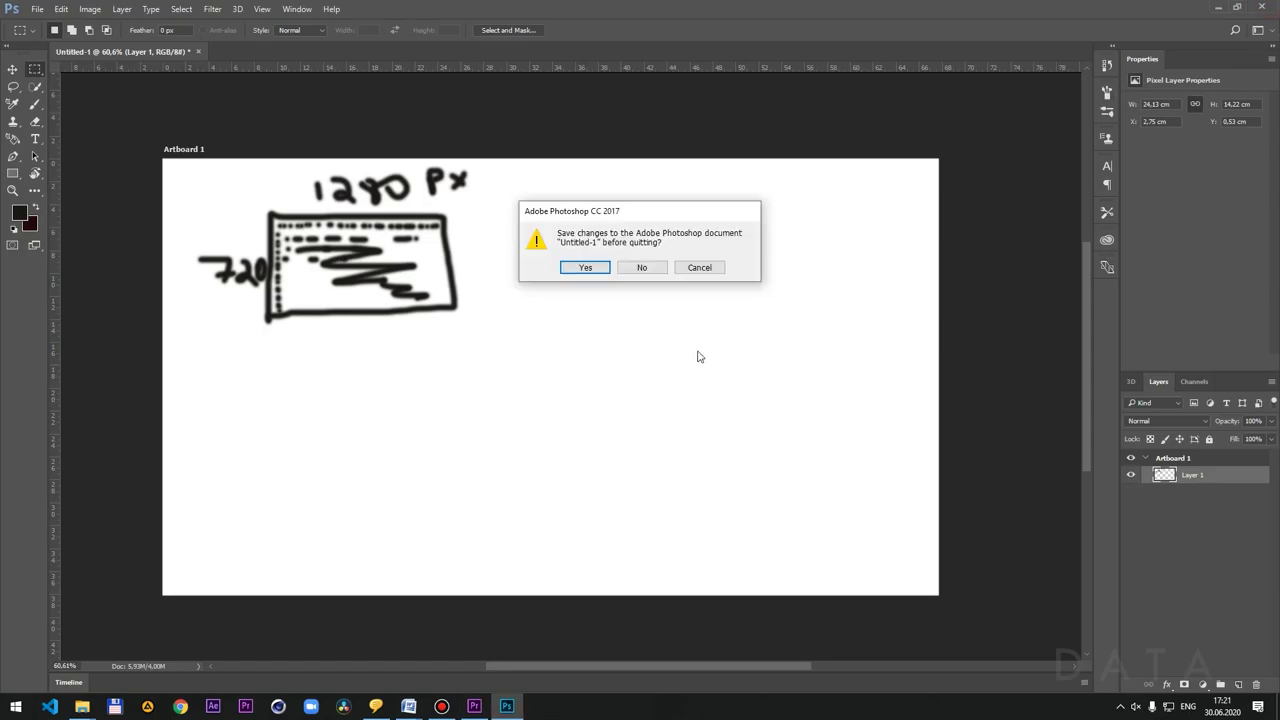
left_click(646, 268)
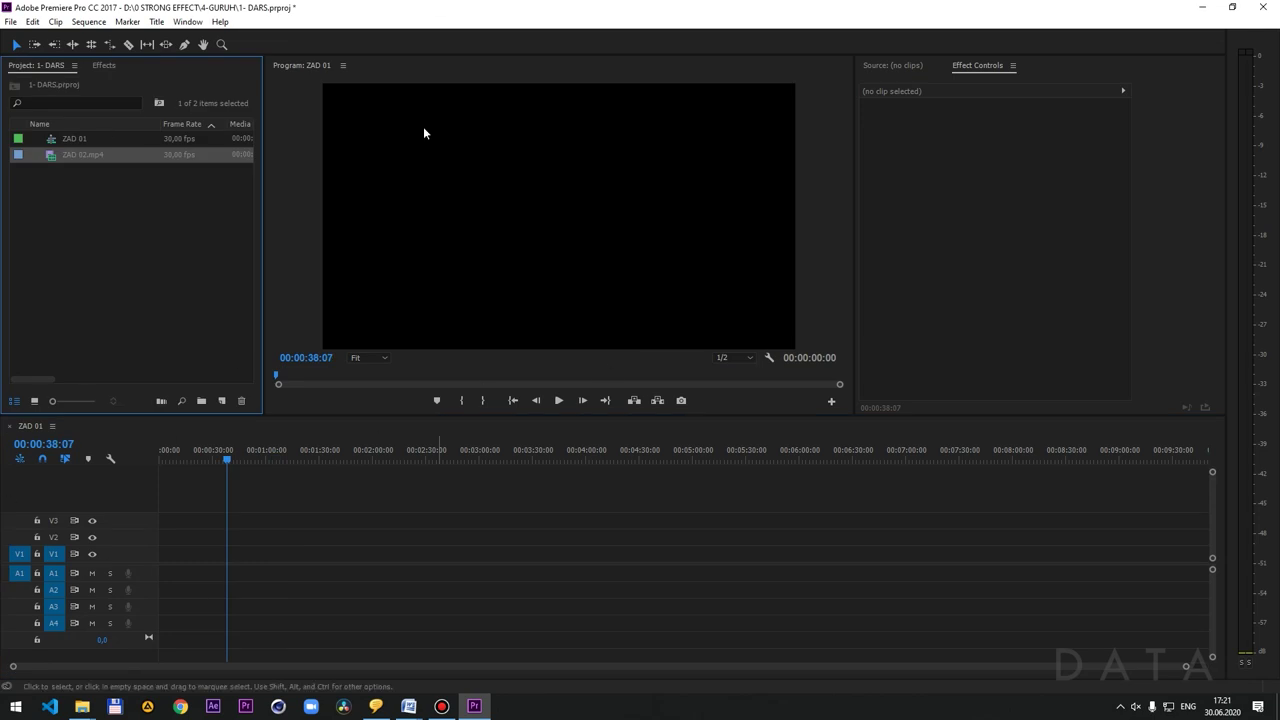
- Delete ZAD 02.mp4 from the Project panel
left_click_drag(110, 238, 43, 167)
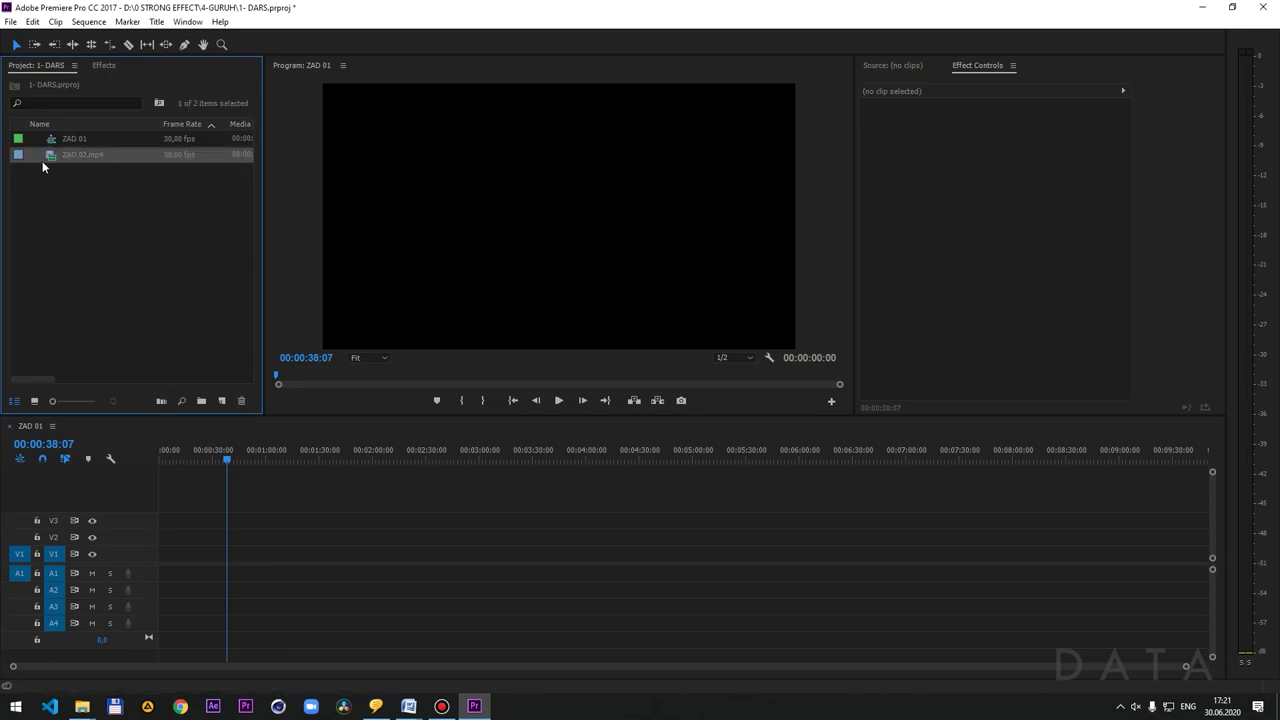
key("Delete")
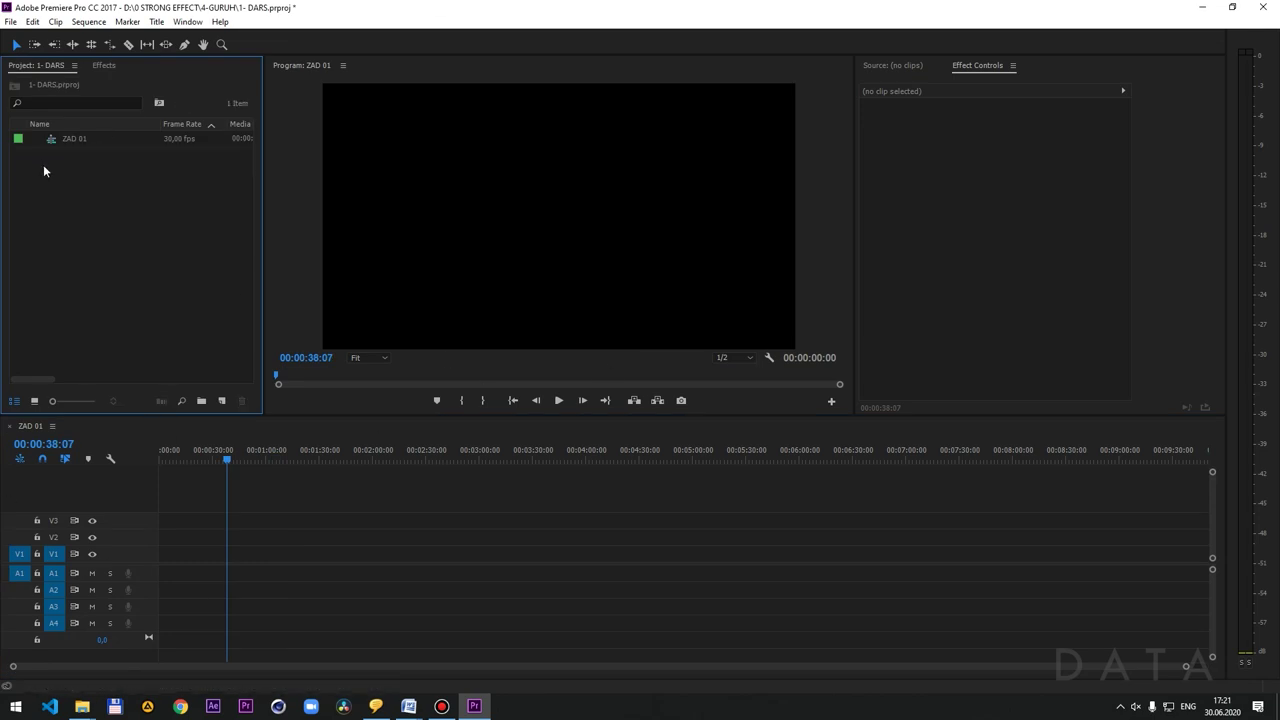
right_click(56, 192)
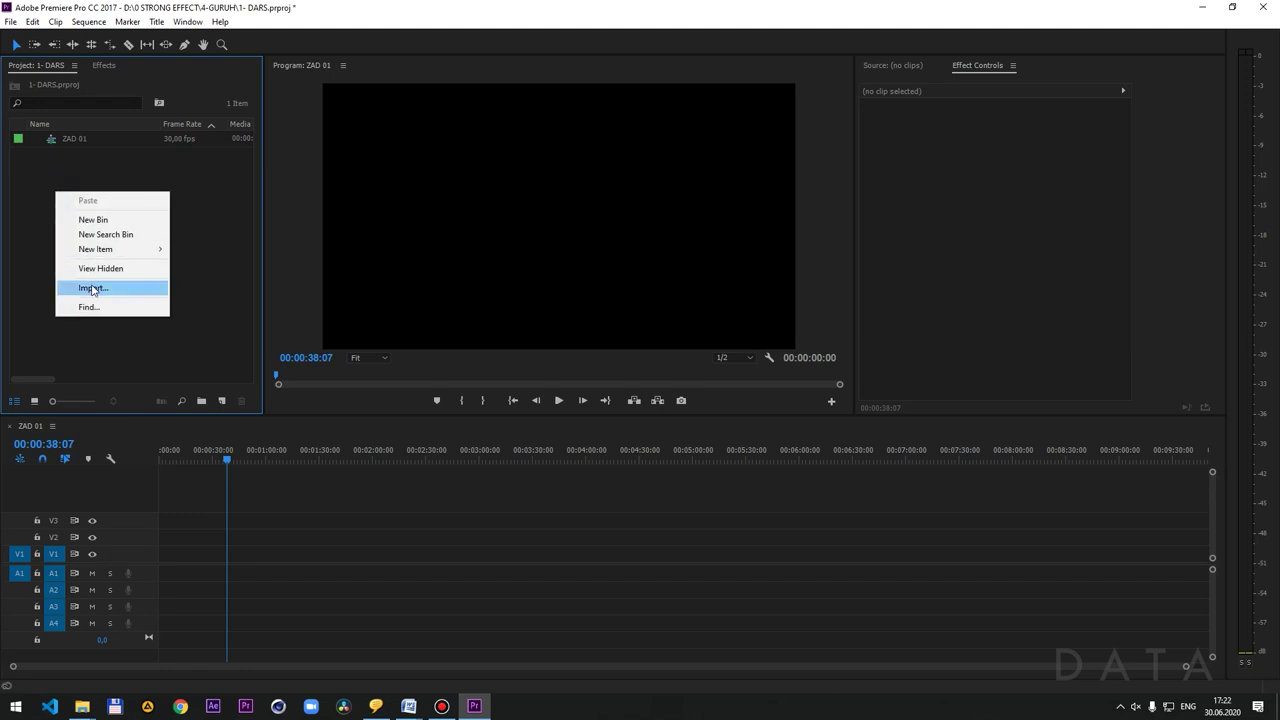
left_click(351, 479)
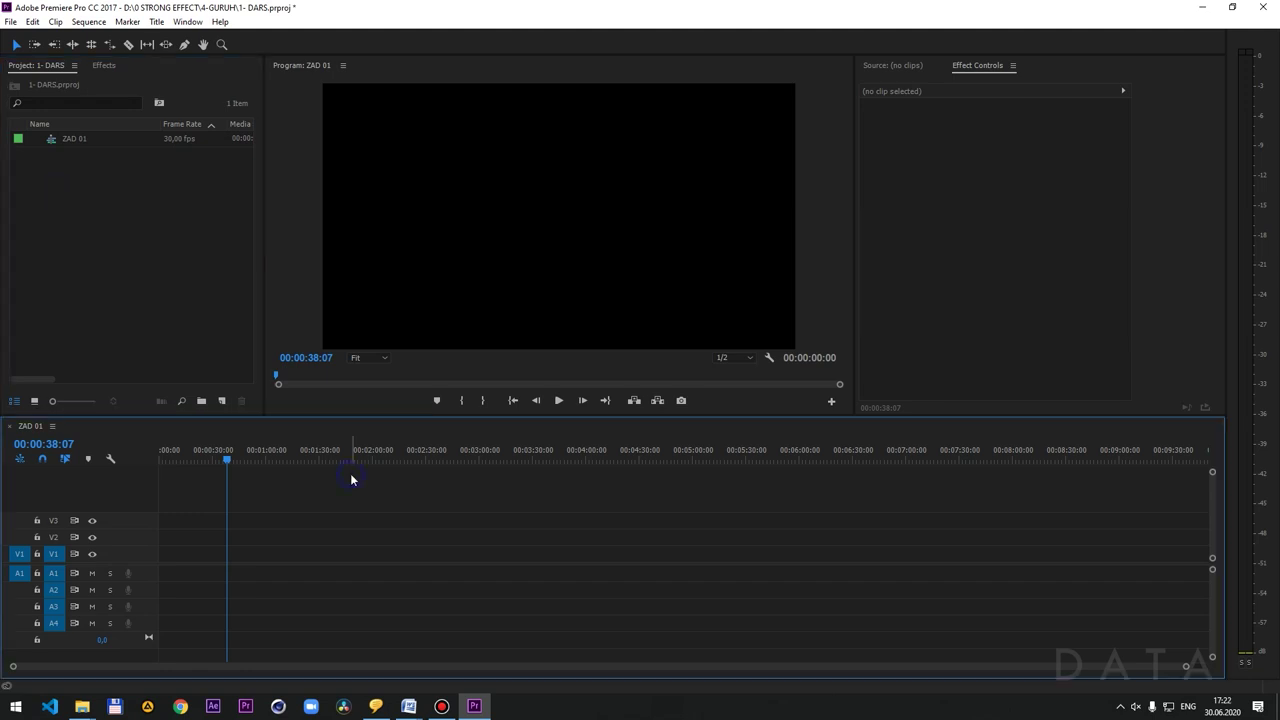
- Open the Import dialog from the Project panel's right-click menu
right_click(898, 294)
right_click(569, 246)
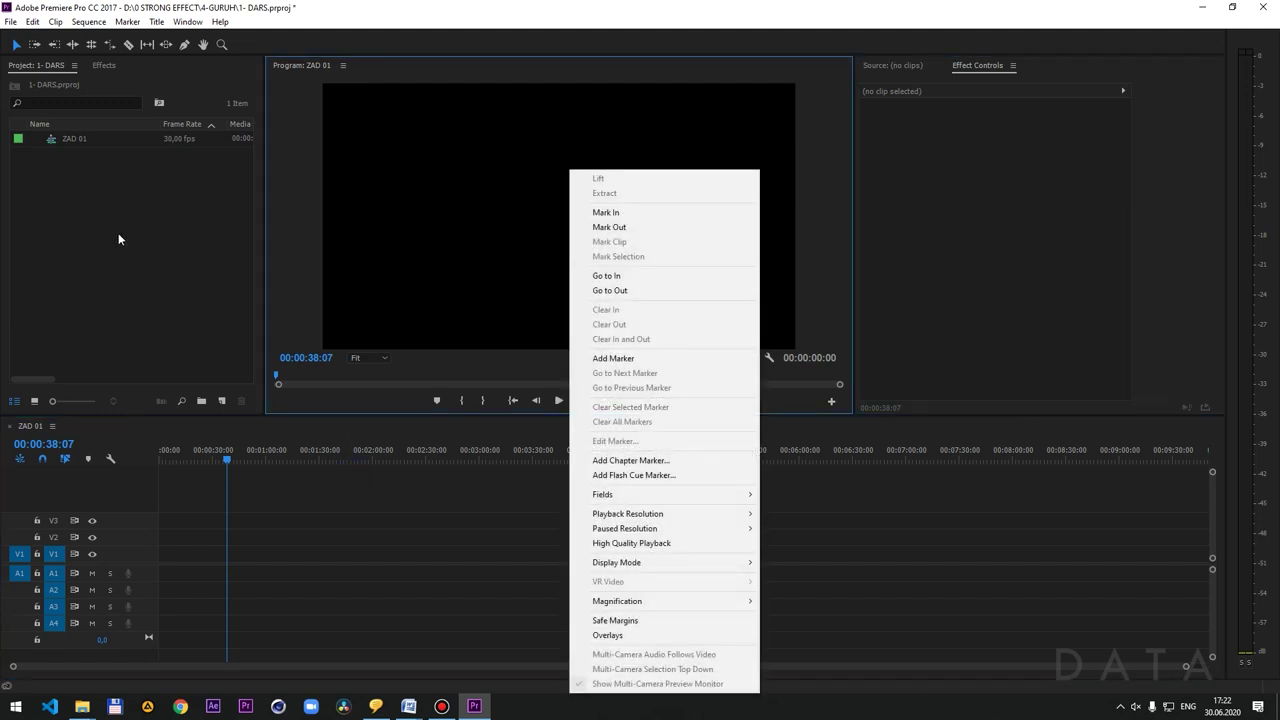
right_click(118, 233)
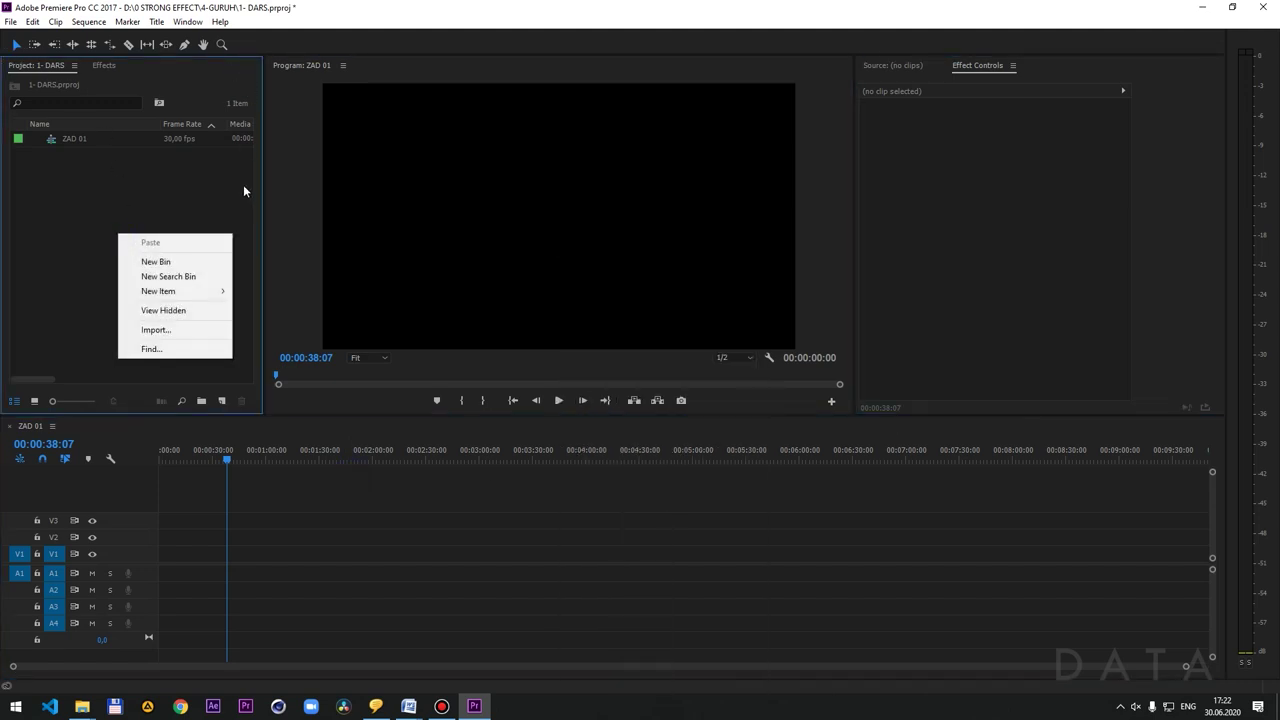
left_click(173, 330)
- Browse to the Desktop and import ZAD 02.mp4
left_click_drag(103, 235, 101, 177)
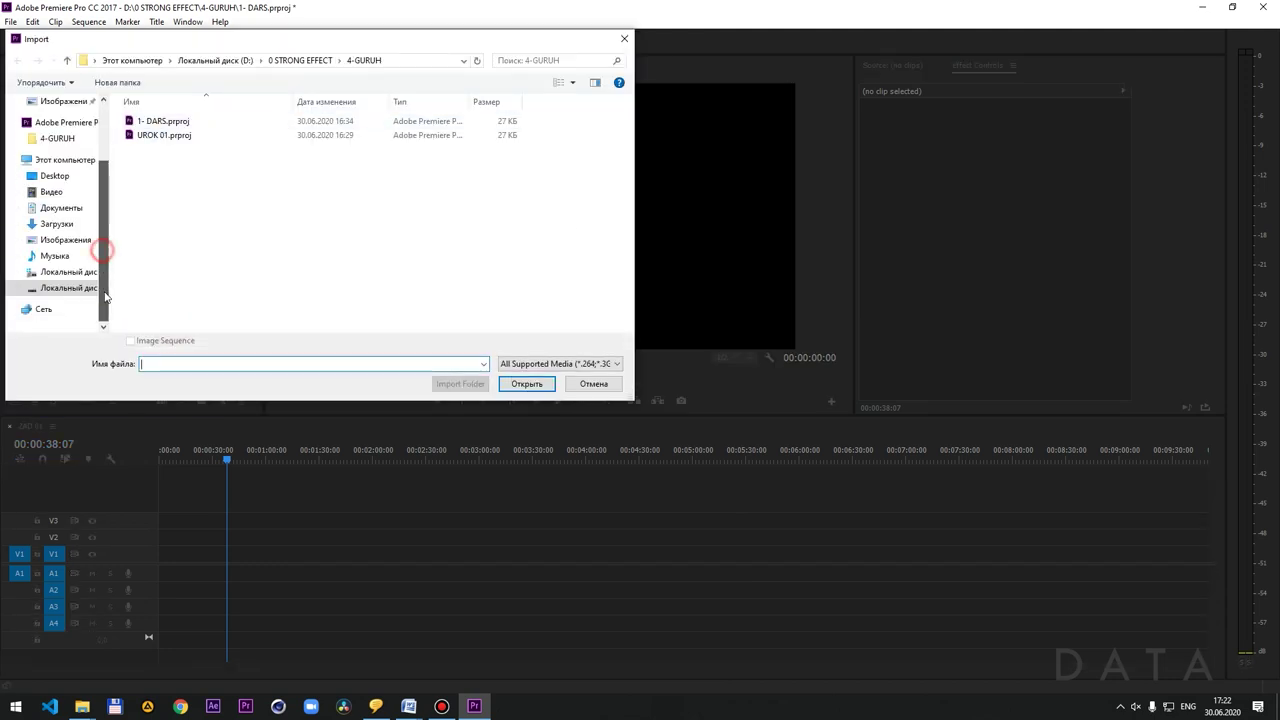
left_click(65, 250)
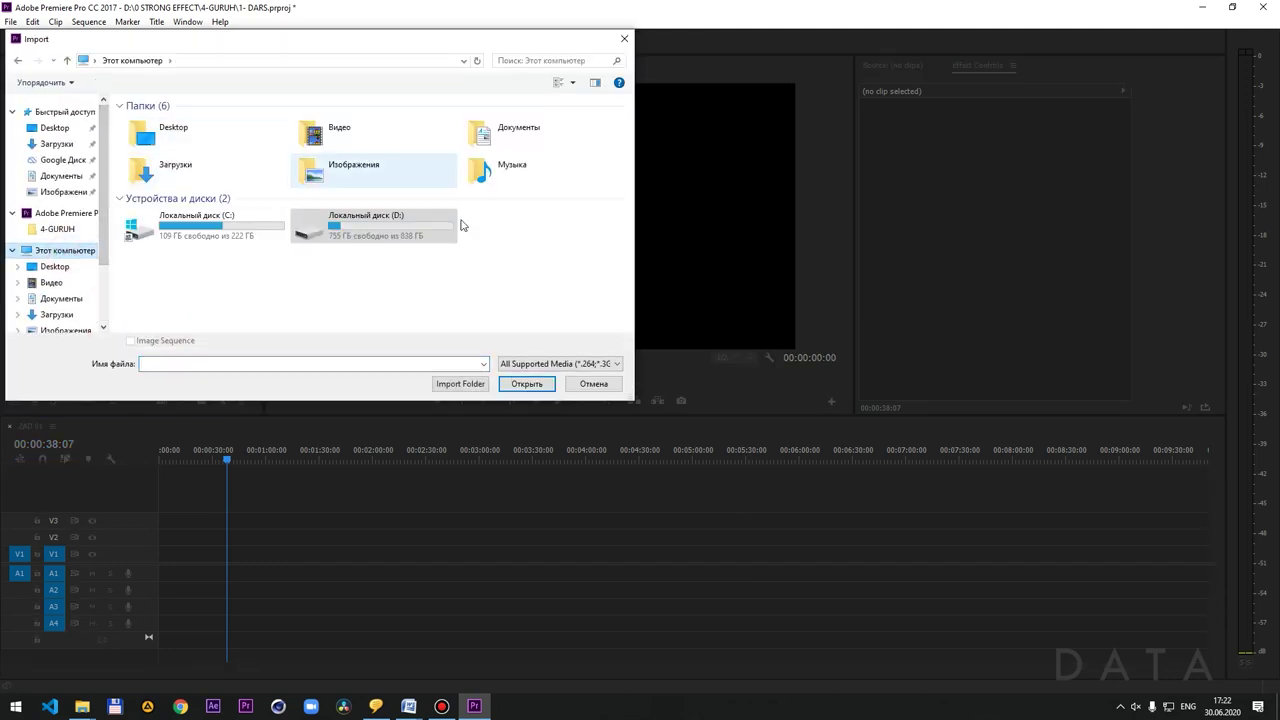
double_click(418, 237)
scroll(175, 275, "down", 2)
scroll(175, 275, "up", 2)
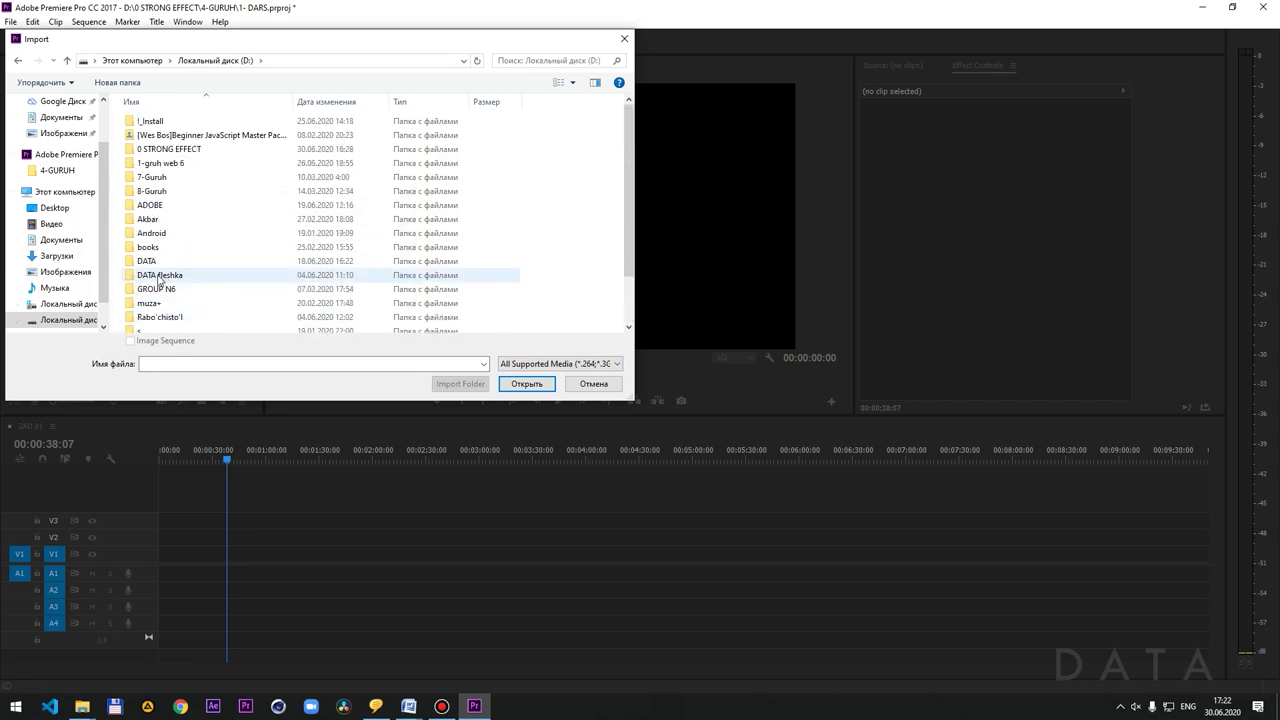
left_click(54, 207)
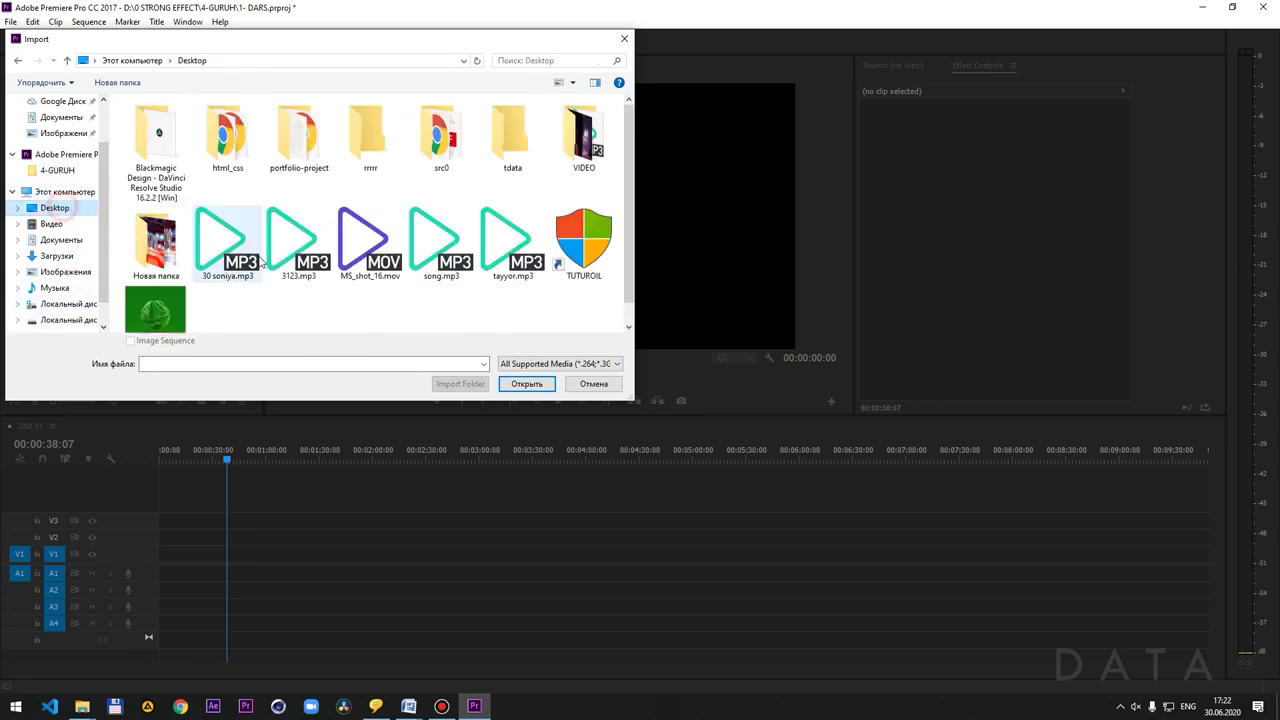
left_click(155, 300)
left_click(526, 384)
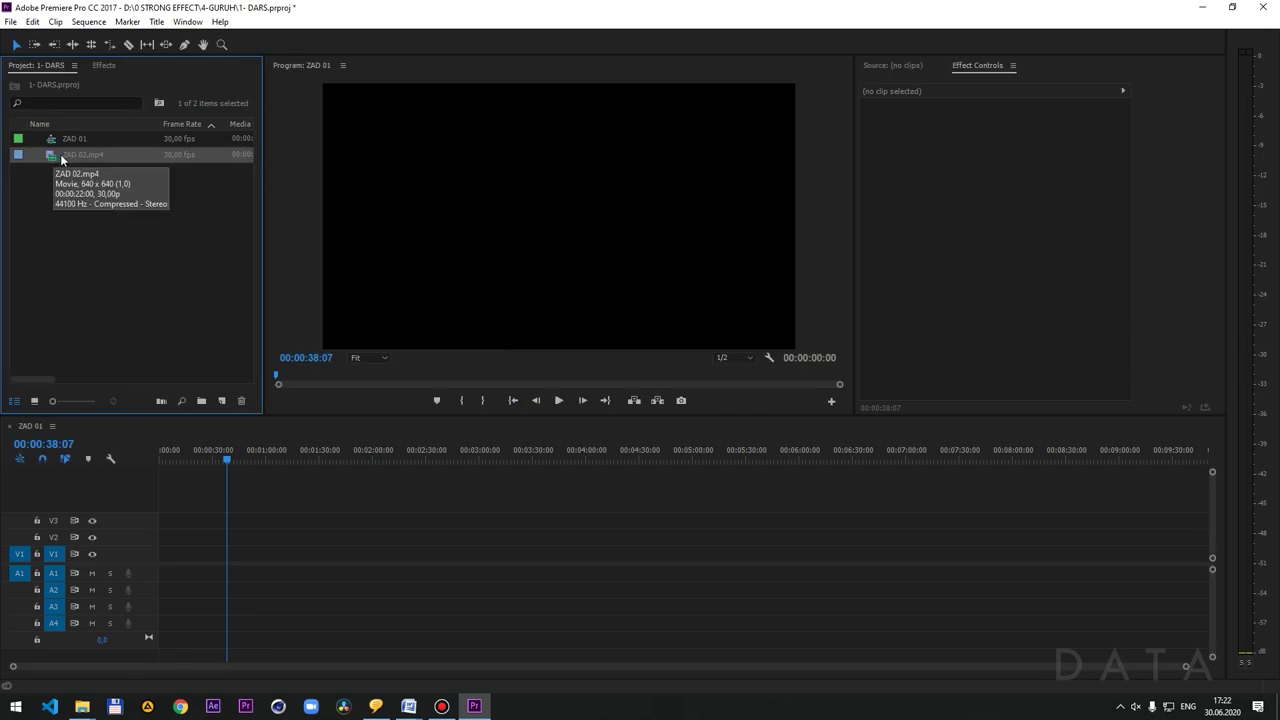
- Import ZAD 02.mp4 through File > Import
right_click(88, 263)
left_click(68, 230)
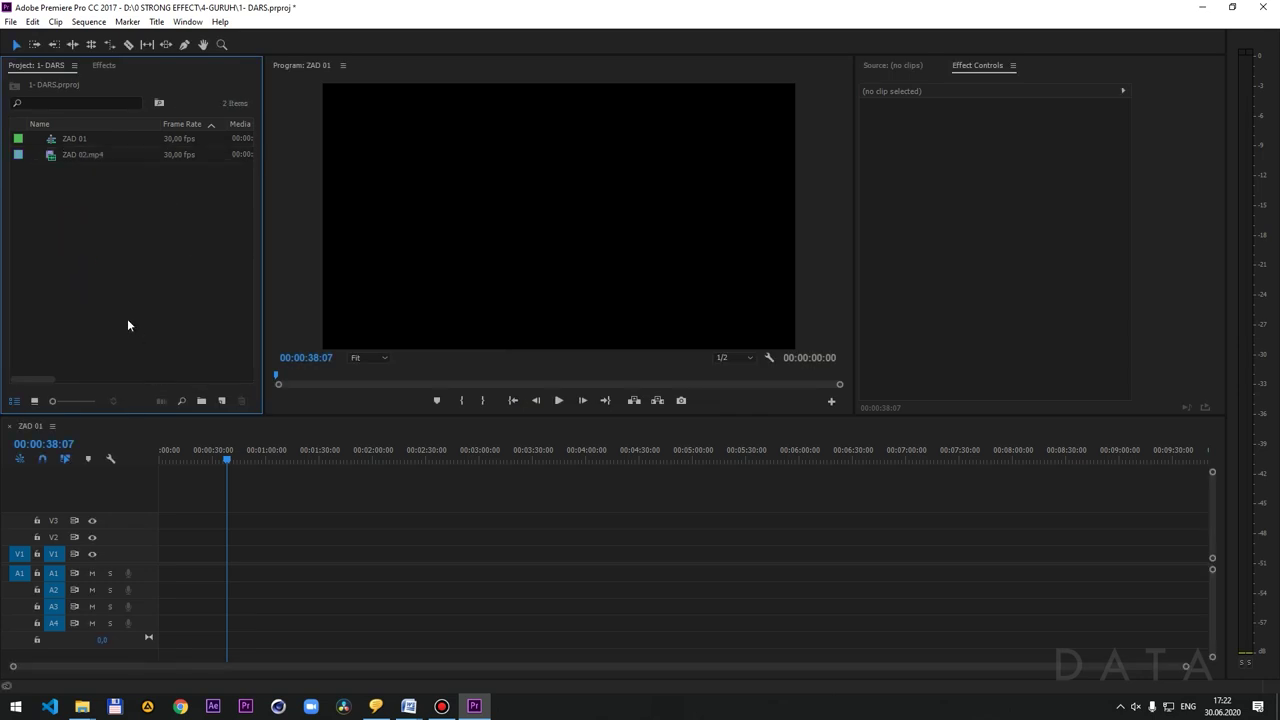
left_click(221, 400)
left_click(94, 250)
left_click(10, 21)
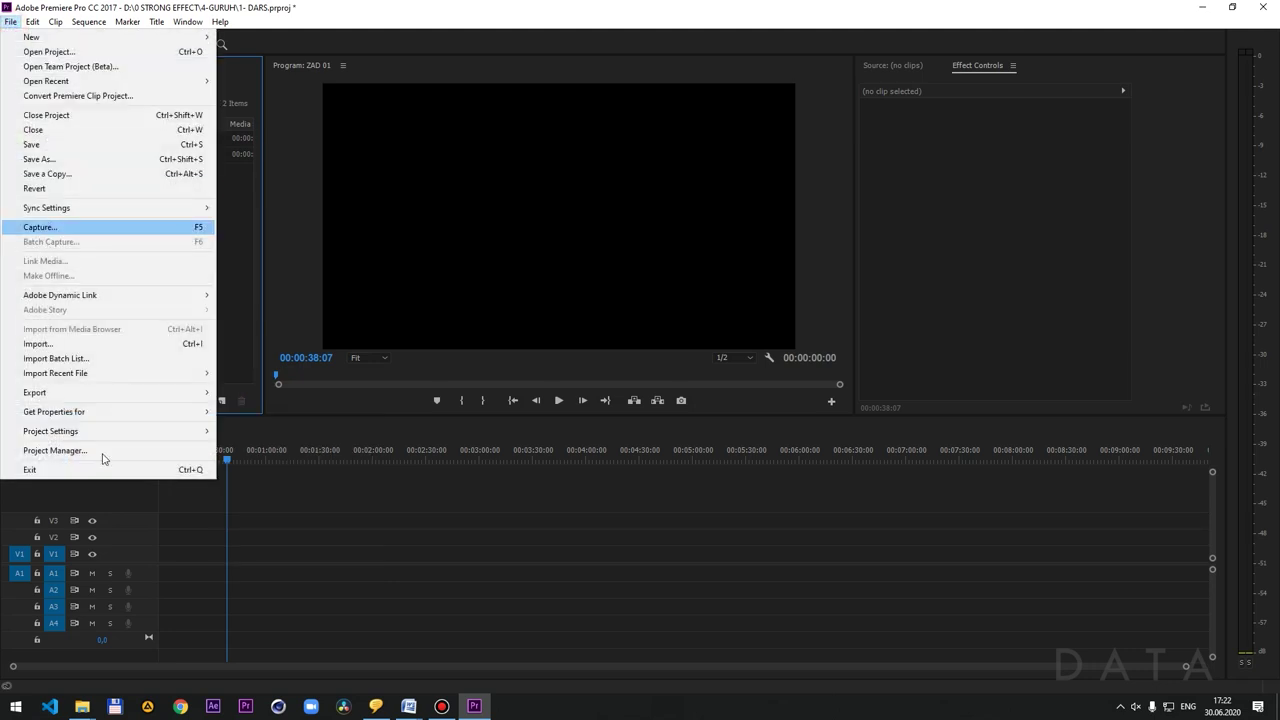
left_click(110, 344)
scroll(270, 298, "down", 1)
left_click(160, 298)
key("Return")
- Close the reopened import browser and delete ZAD 02.mp4 from the project
double_click(158, 238)
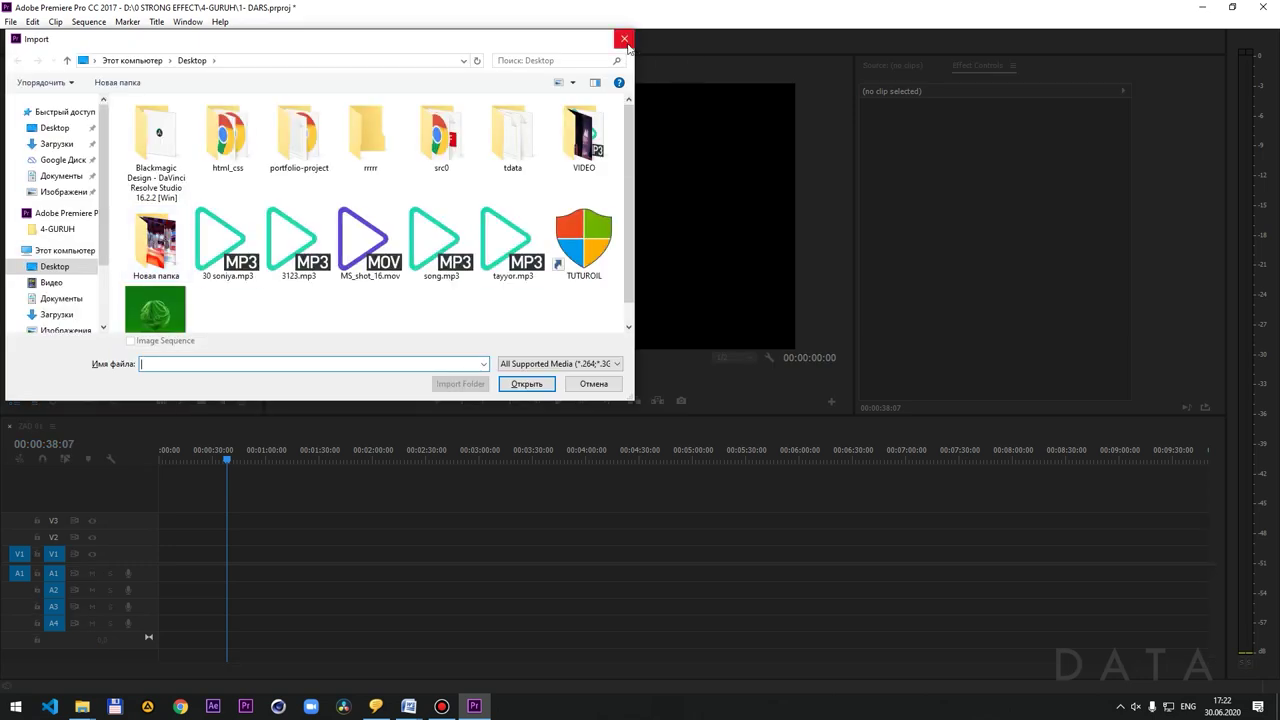
left_click(624, 38)
left_click_drag(78, 172, 73, 161)
key("Delete")
- Drag ZAD 02.mp4 from the desktop into the project, then delete it again
left_click(1201, 7)
left_click_drag(75, 293, 463, 705)
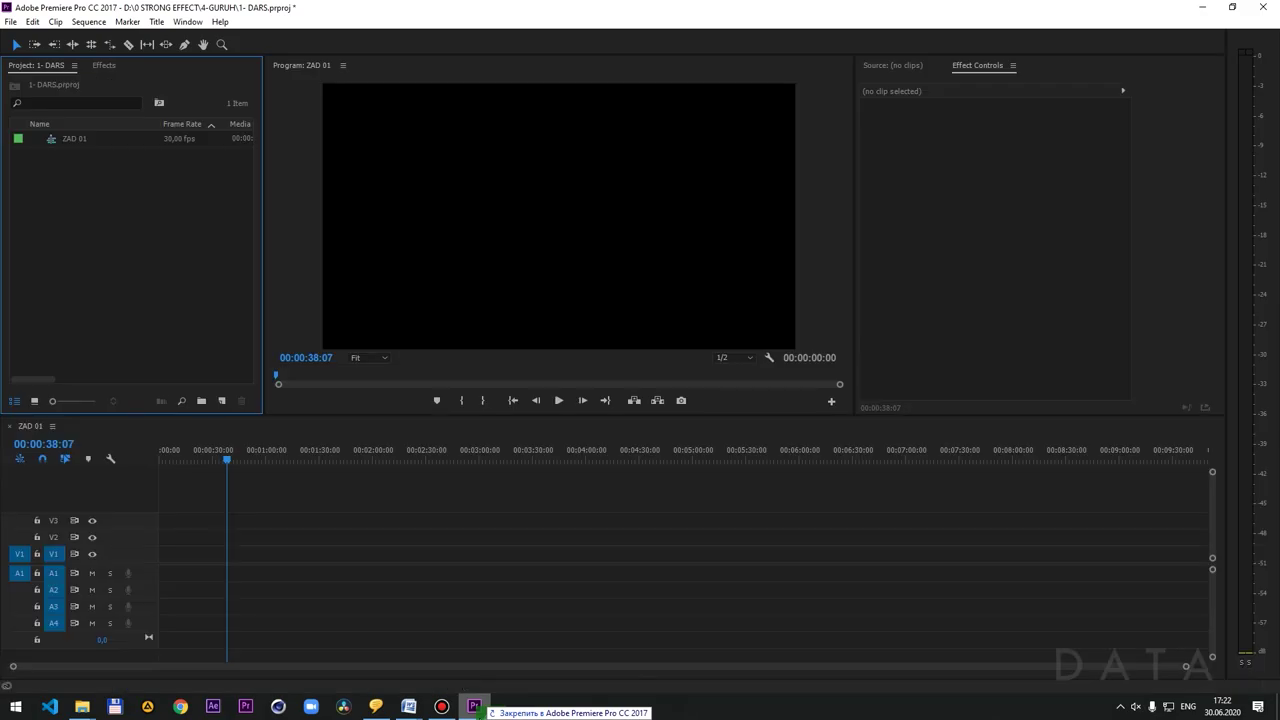
left_click_drag(463, 705, 124, 270)
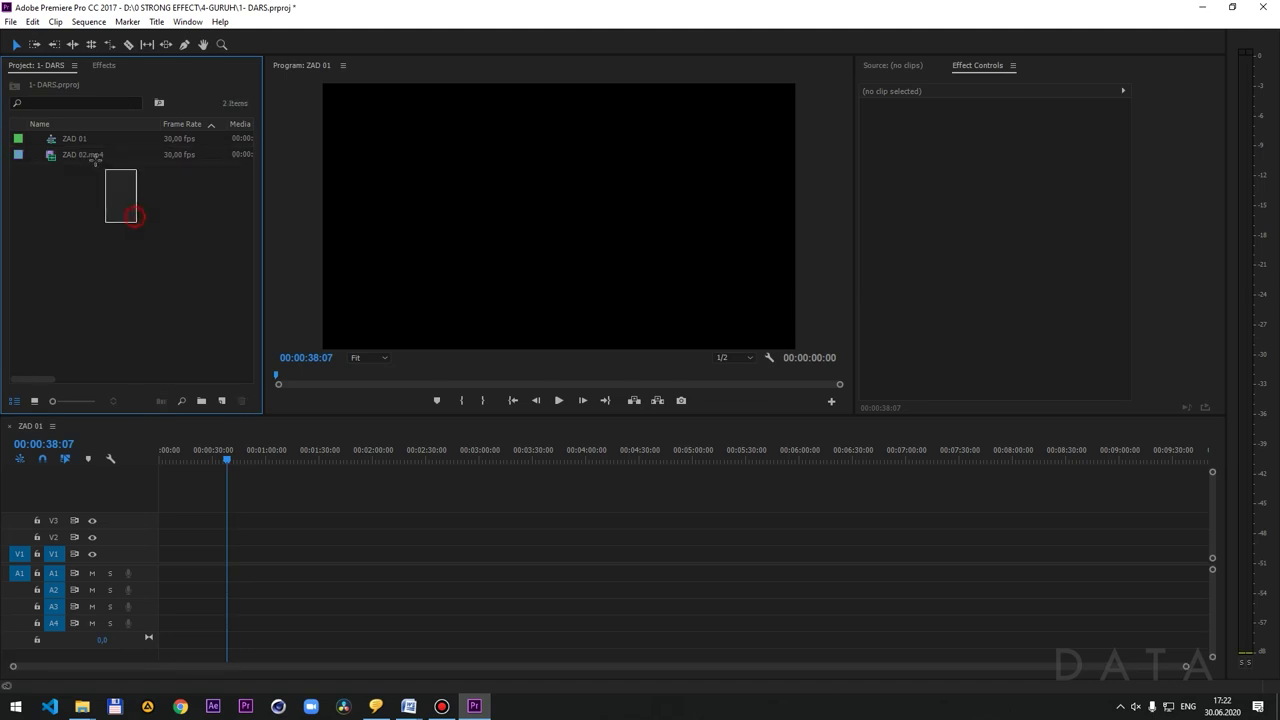
key("Delete")
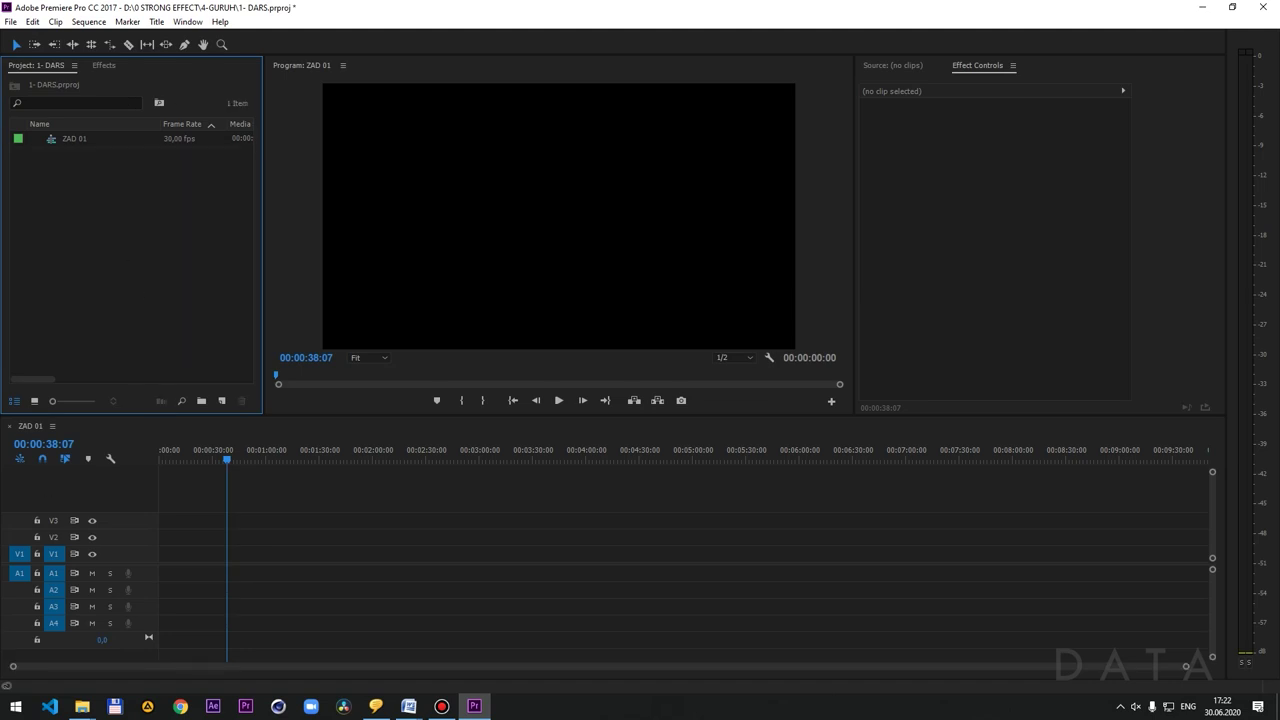
left_click(15, 706)
- Open the Desktop folder in File Explorer and drag ZAD 02.mp4 toward Premiere's Project panel
mouse_move(97, 705)
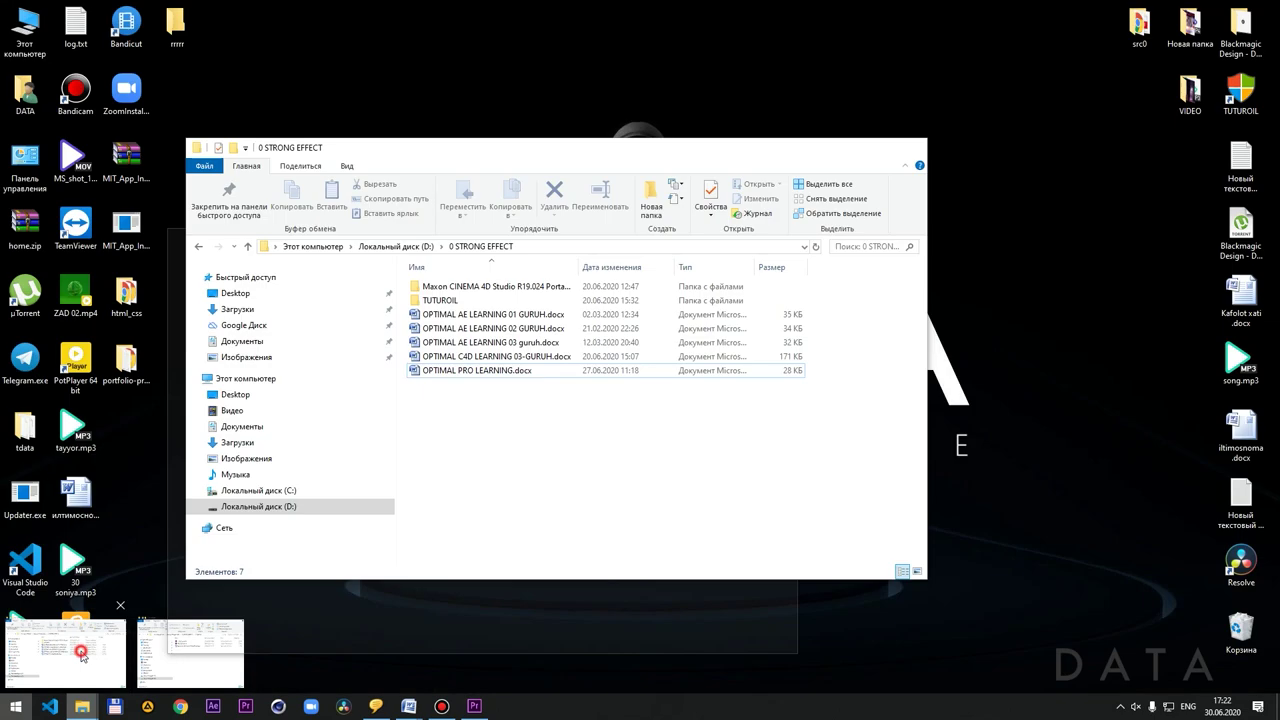
left_click(81, 650)
left_click(245, 295)
left_click_drag(509, 149, 846, 165)
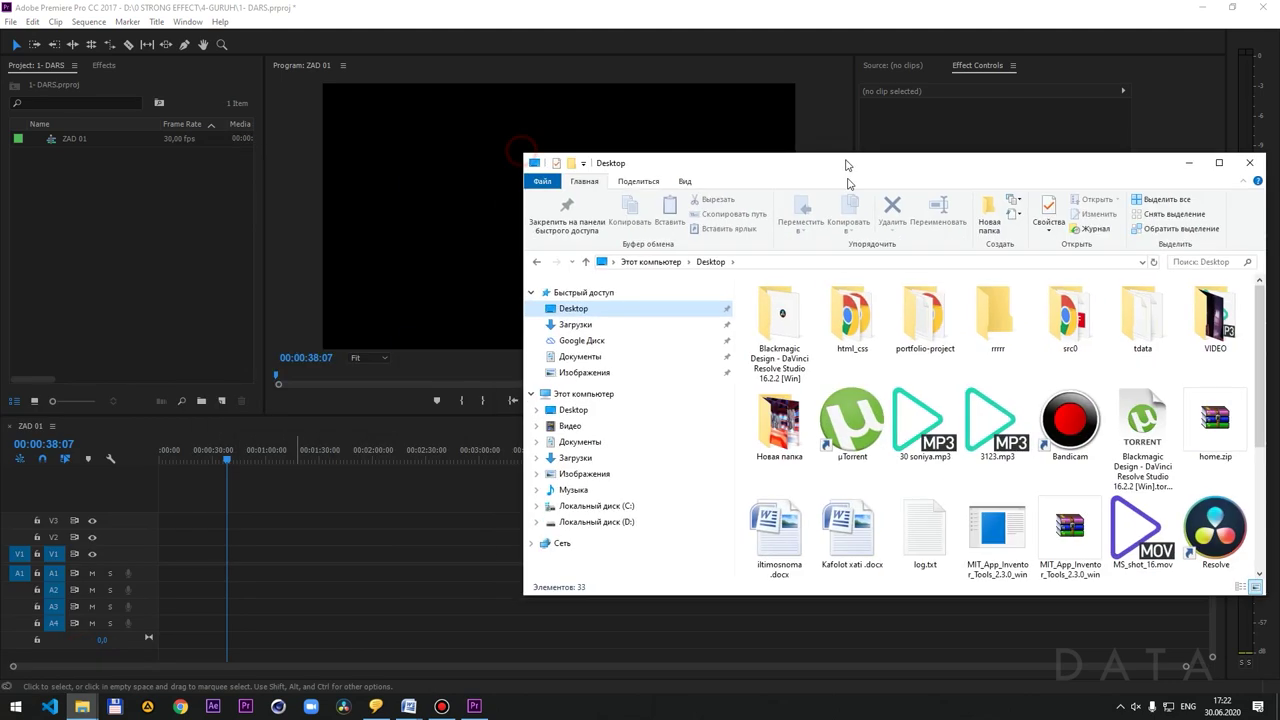
scroll(800, 450, "down", 3)
left_click_drag(778, 522, 148, 262)
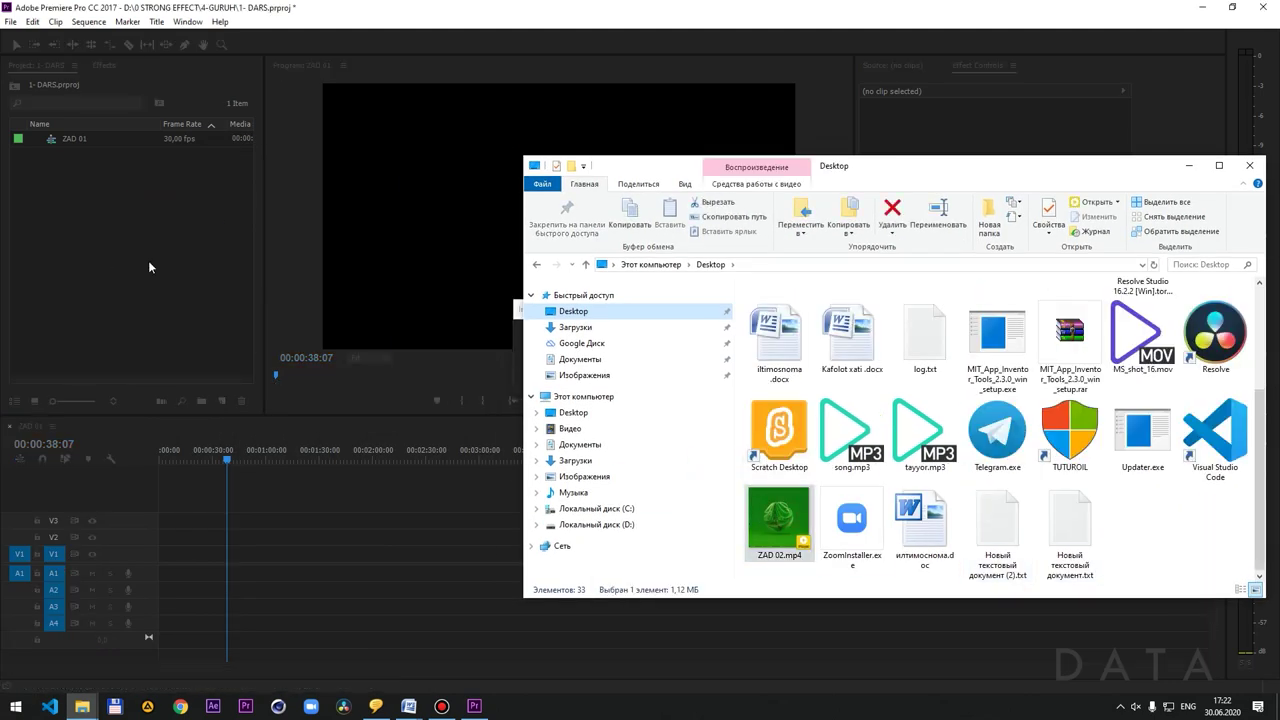
left_click(148, 260)
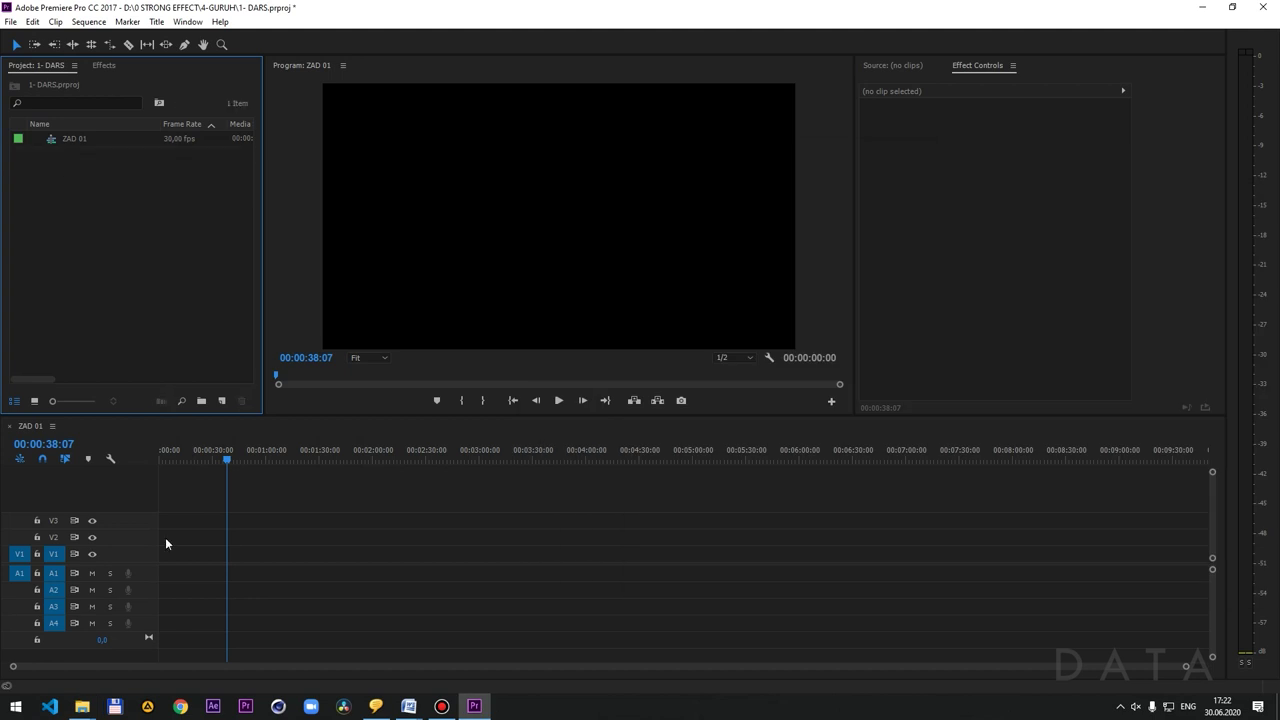
- Drop ZAD 02.mp4 from the Desktop into the Project panel and select the clip
left_click(65, 652)
mouse_move(779, 520)
left_mouse_down()
mouse_move(374, 312)
mouse_move(152, 222)
mouse_move(106, 262)
left_mouse_up()
left_click(104, 66)
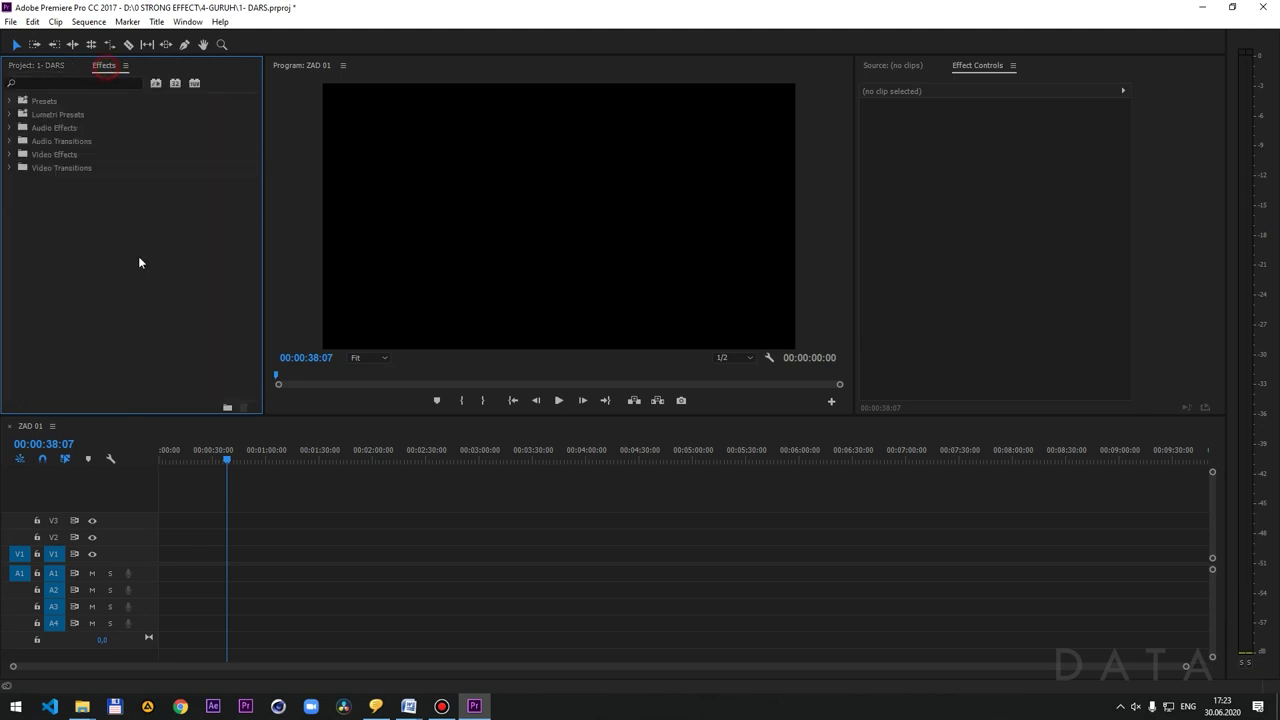
mouse_move(82, 706)
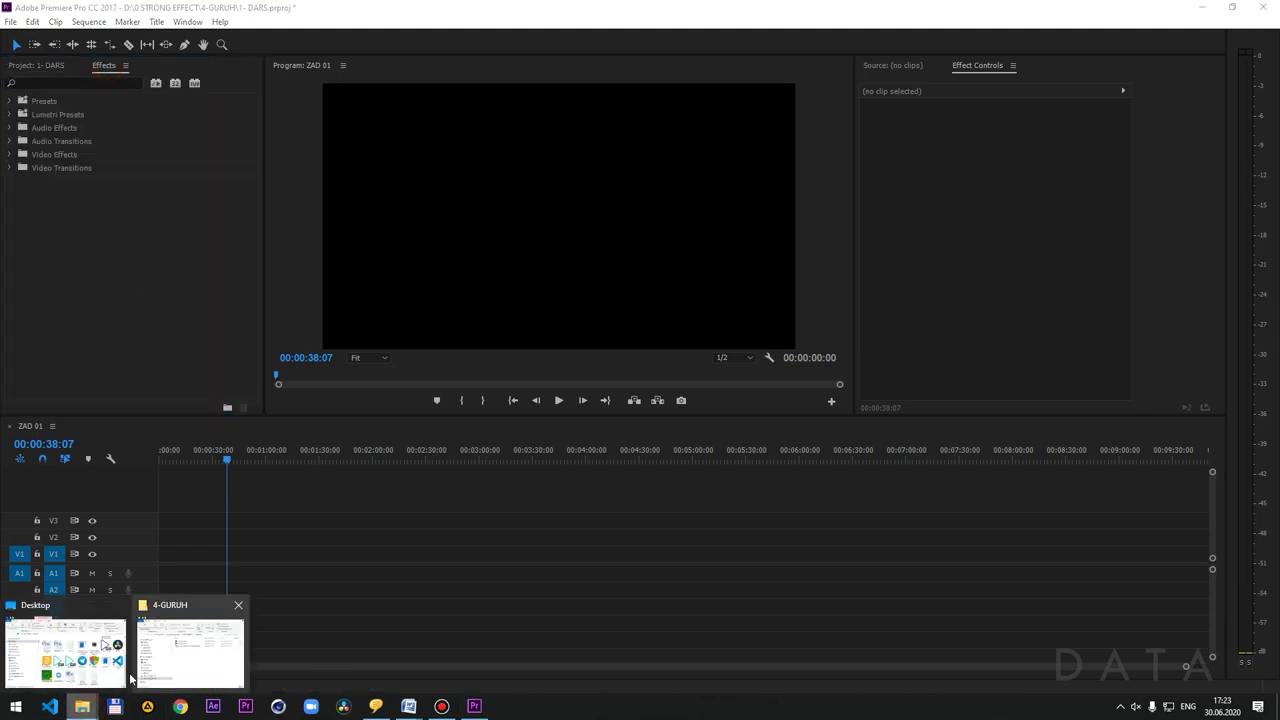
left_click(88, 671)
left_click_drag(779, 520, 86, 262)
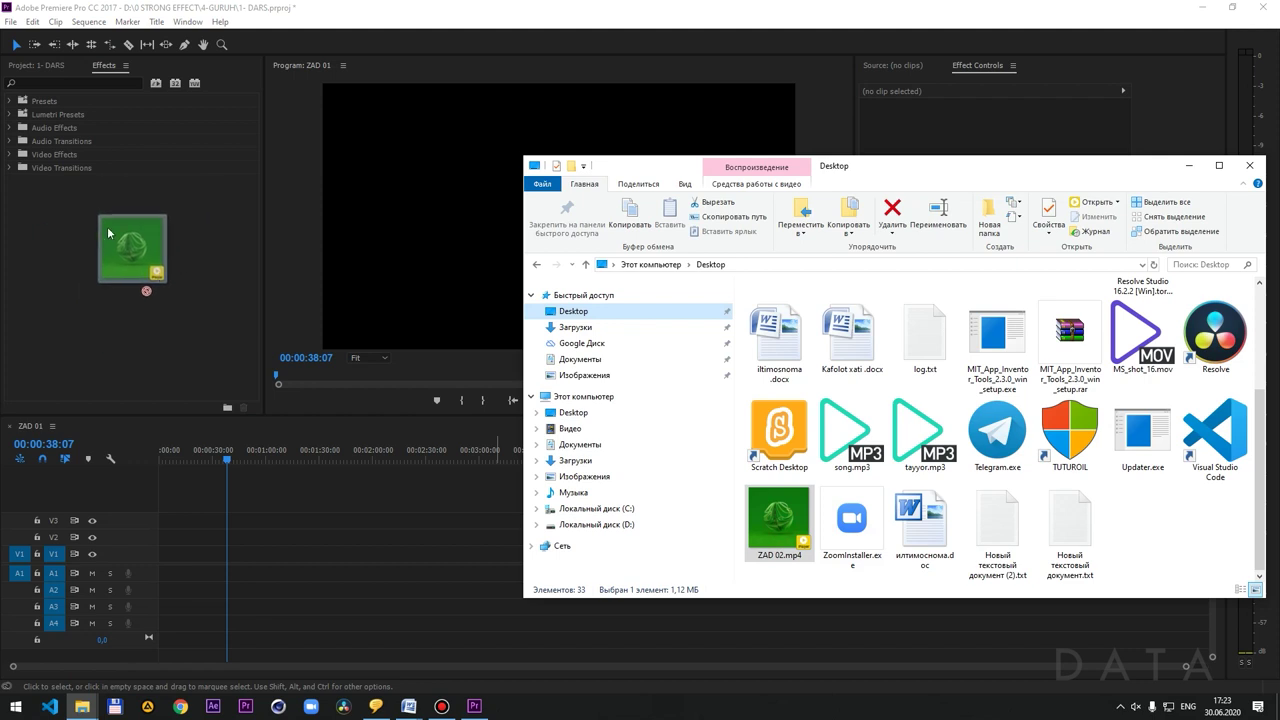
left_click_drag(86, 258, 42, 64)
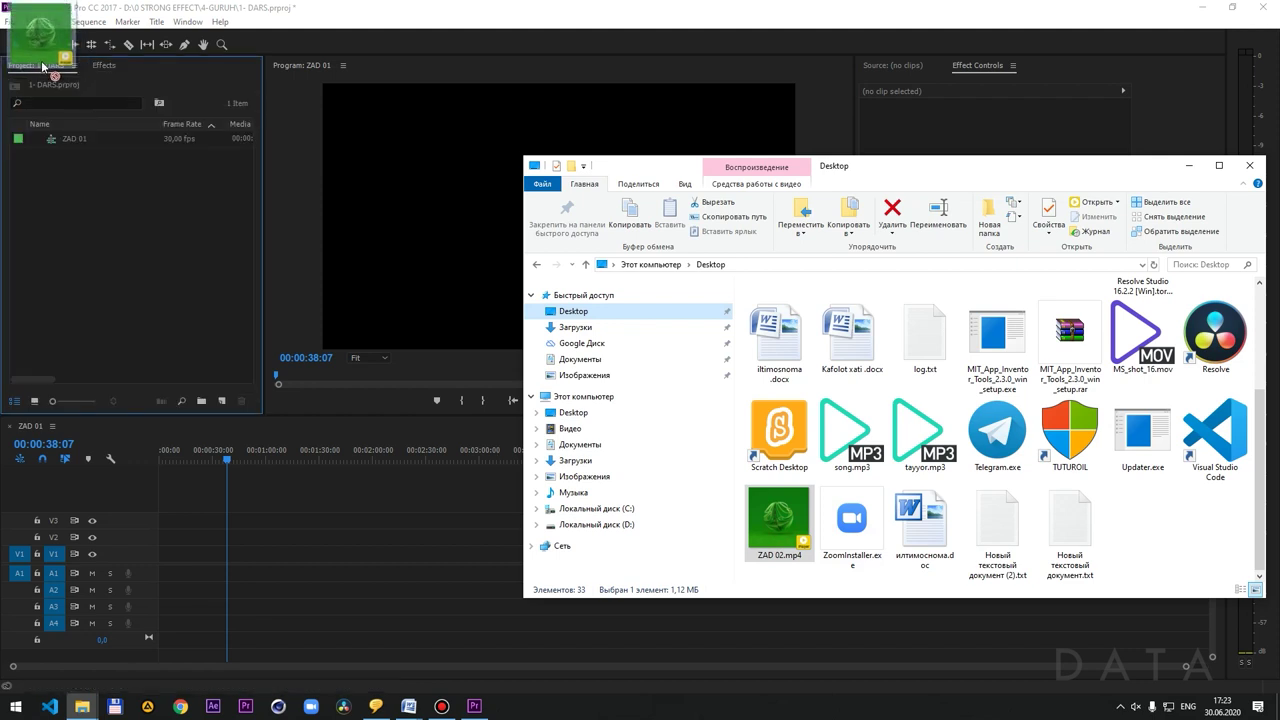
left_click_drag(42, 64, 117, 254)
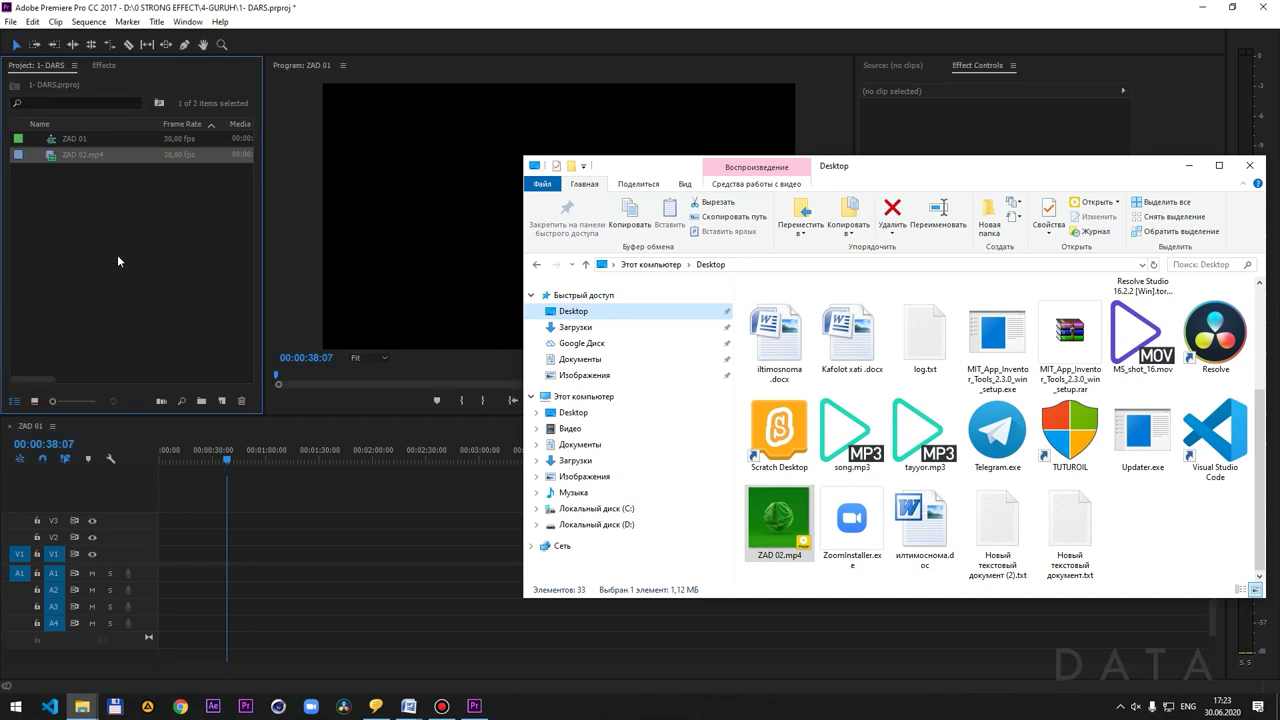
left_click(117, 254)
left_click(50, 156)
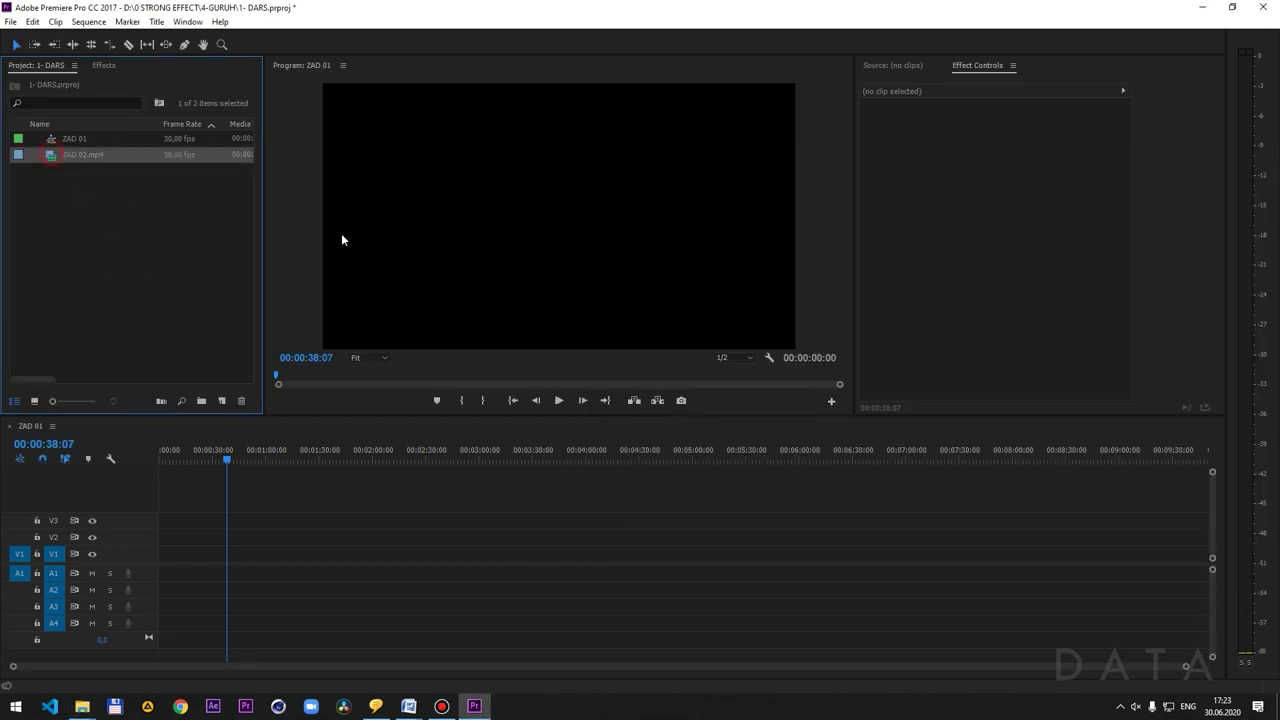
- Drop ZAD 02.mp4 onto ZAD 01's V1/A1 and choose 'Change sequence settings' in the mismatch warning
left_click_drag(52, 155, 155, 571)
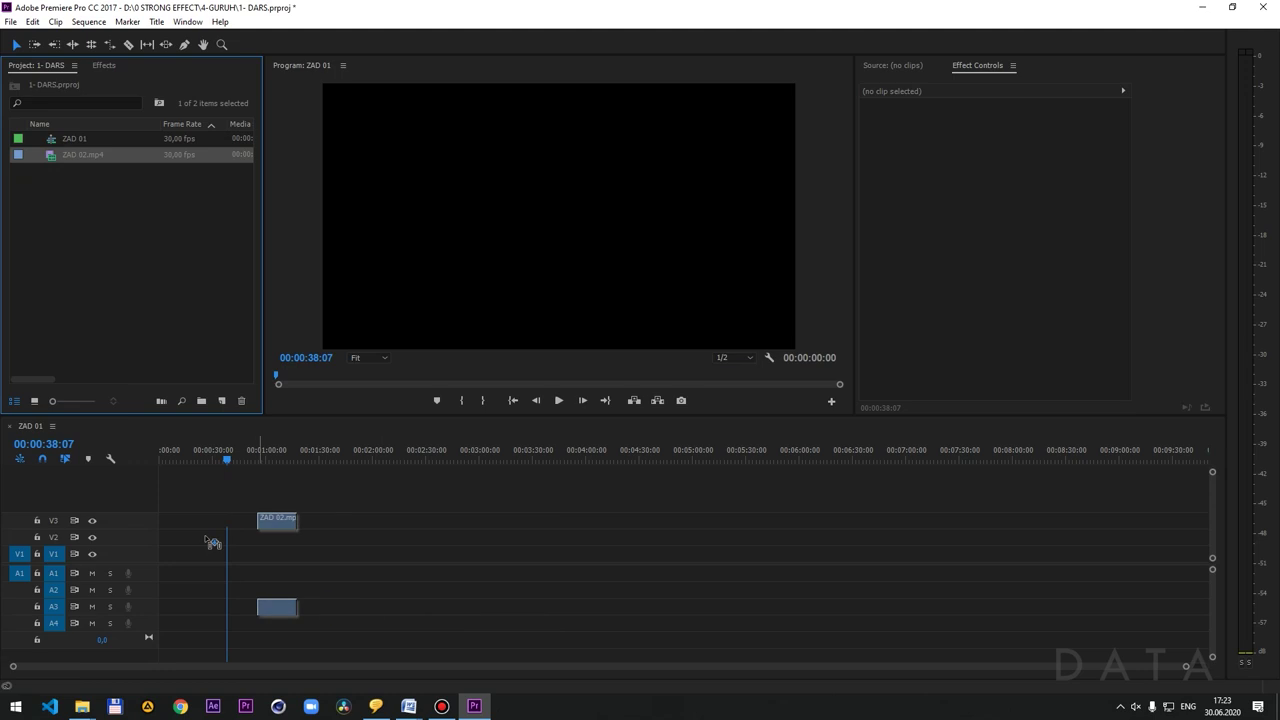
left_click_drag(155, 571, 156, 571)
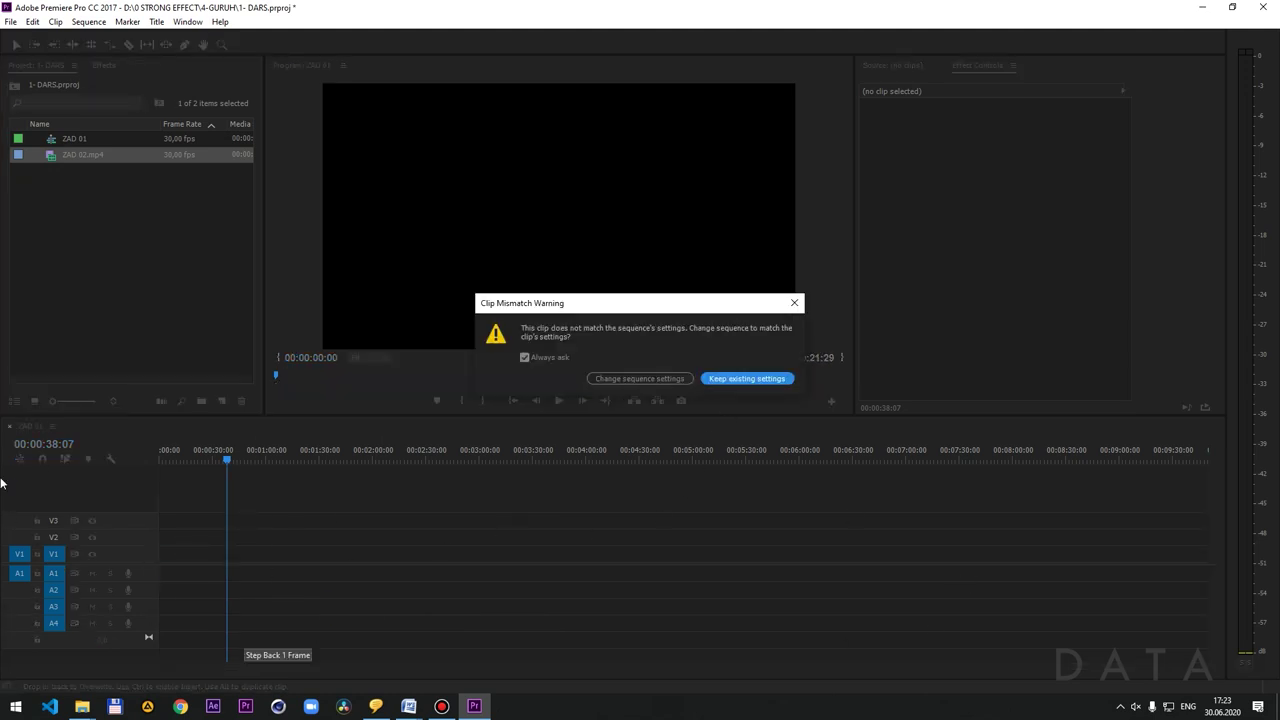
left_click_drag(600, 310, 401, 503)
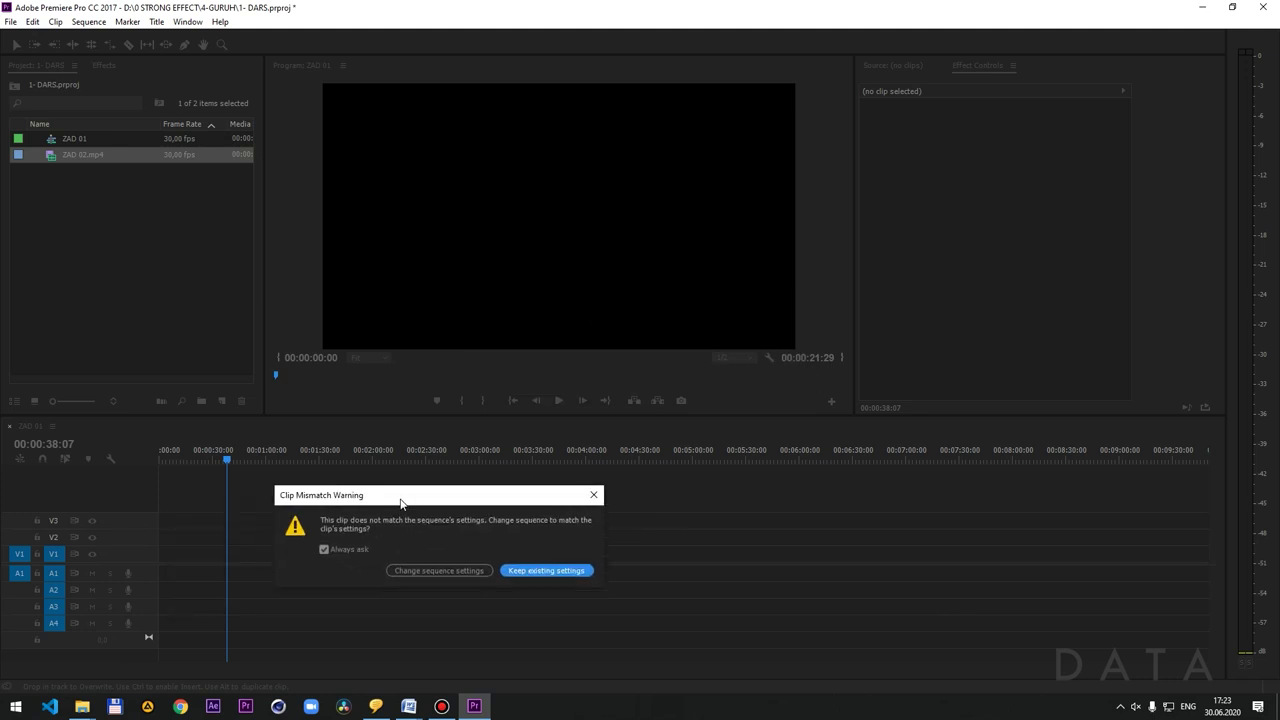
left_click_drag(401, 503, 530, 177)
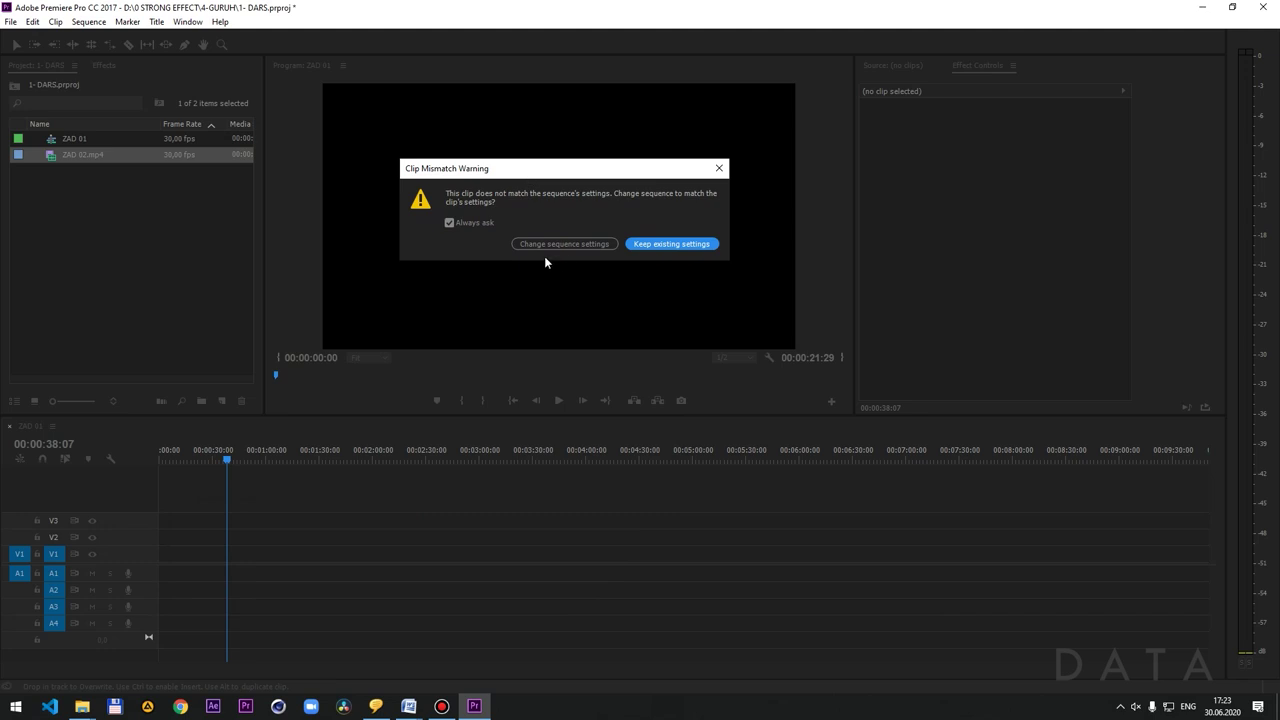
left_click_drag(564, 171, 580, 187)
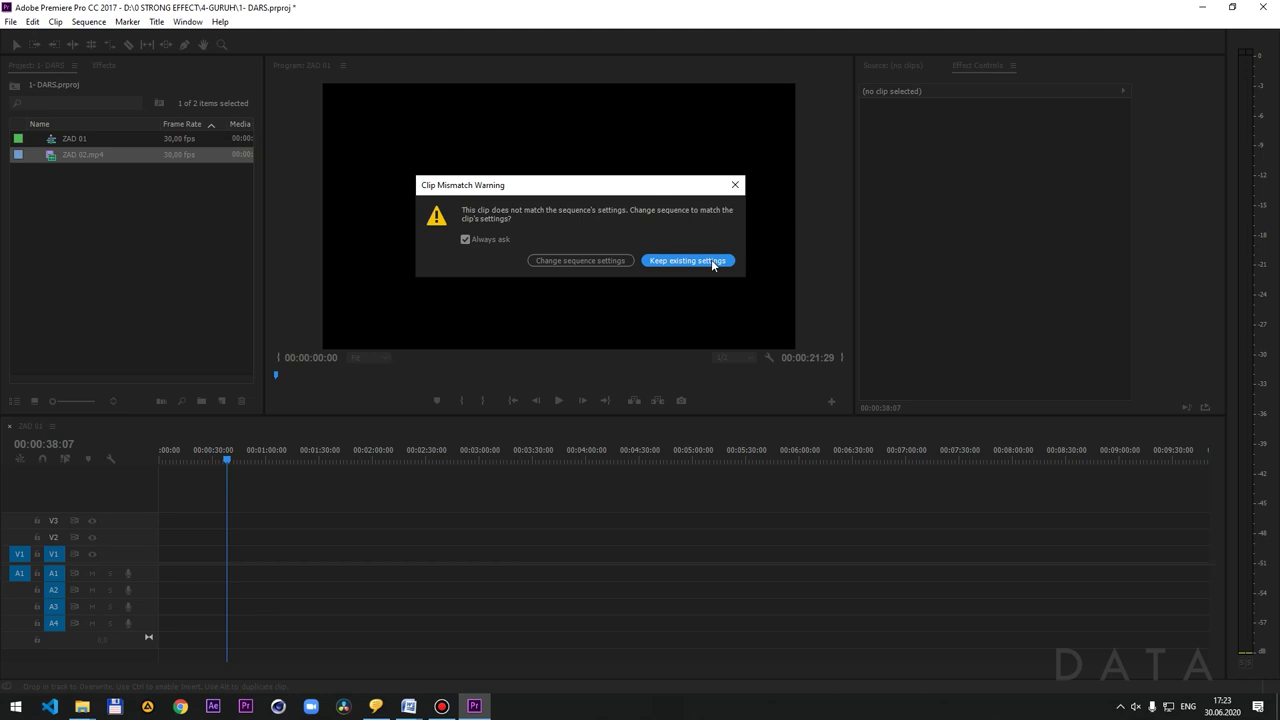
left_click(559, 262)
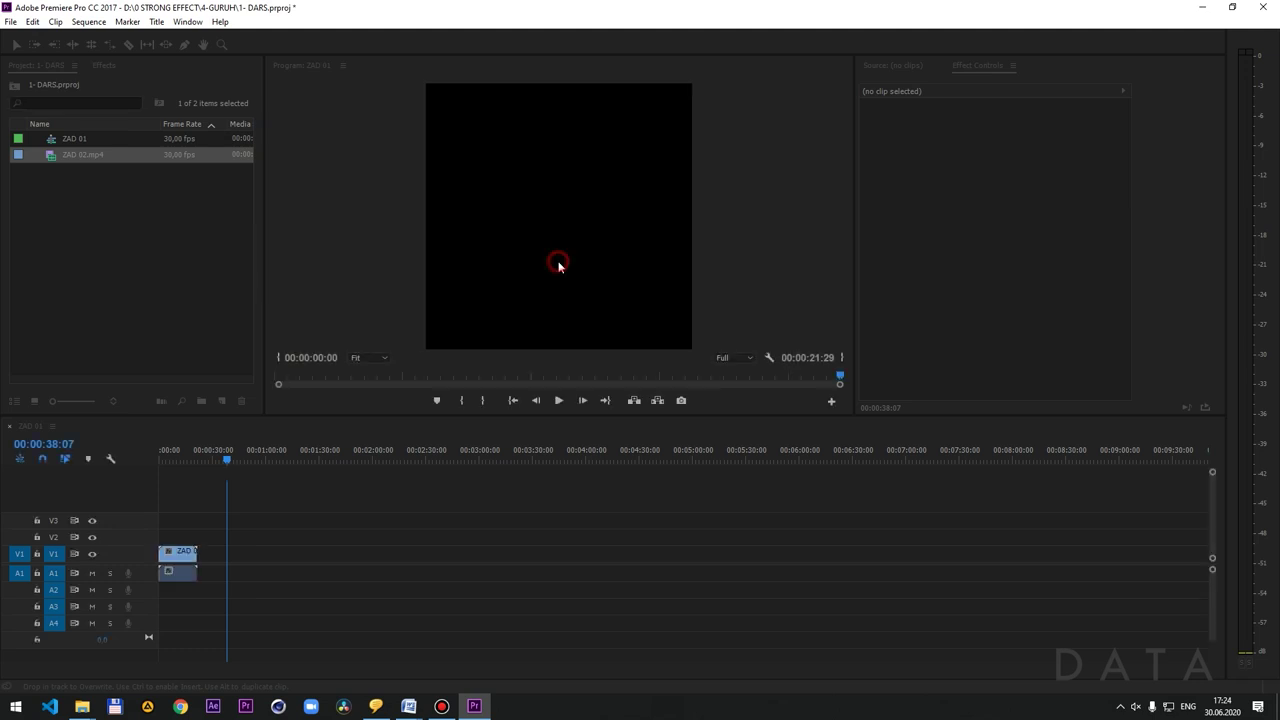
- Play ZAD 01, then widen the project list and move the Video Info column after Frame Rate
key("space")
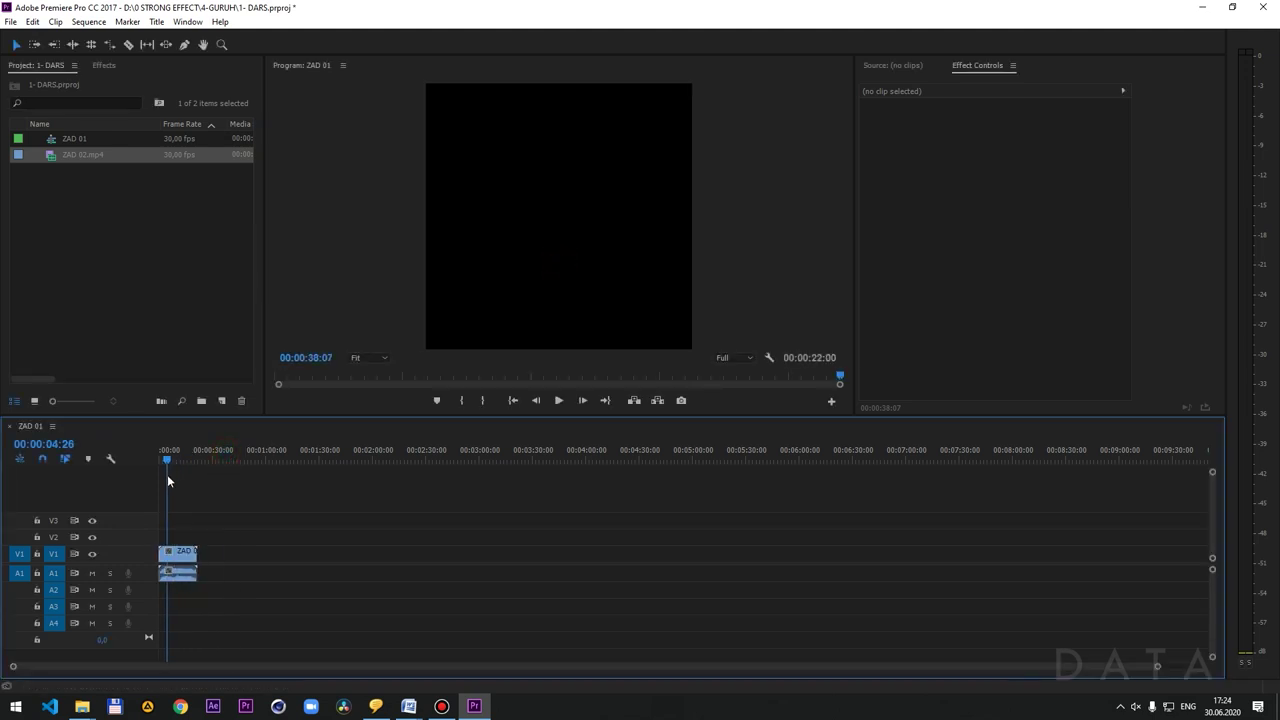
left_click(178, 552)
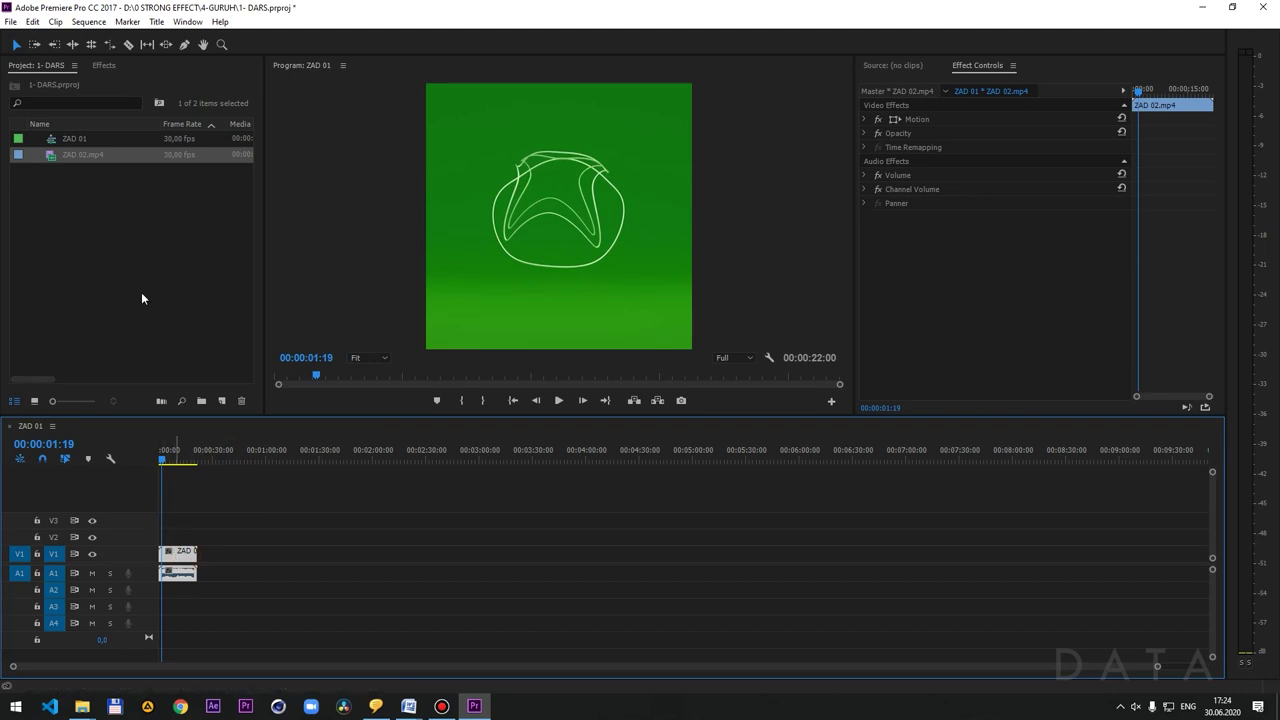
left_click(108, 209)
left_click_drag(264, 179, 1130, 215)
left_click_drag(593, 117, 238, 130)
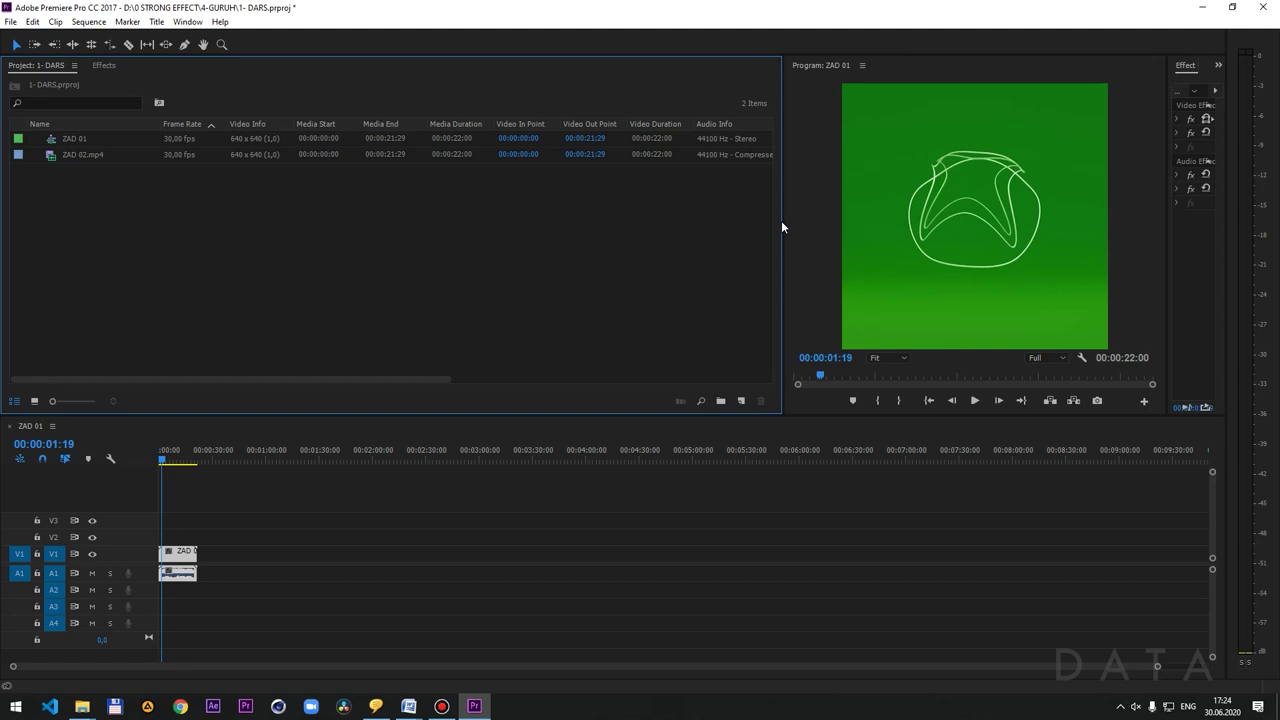
left_click_drag(780, 221, 306, 218)
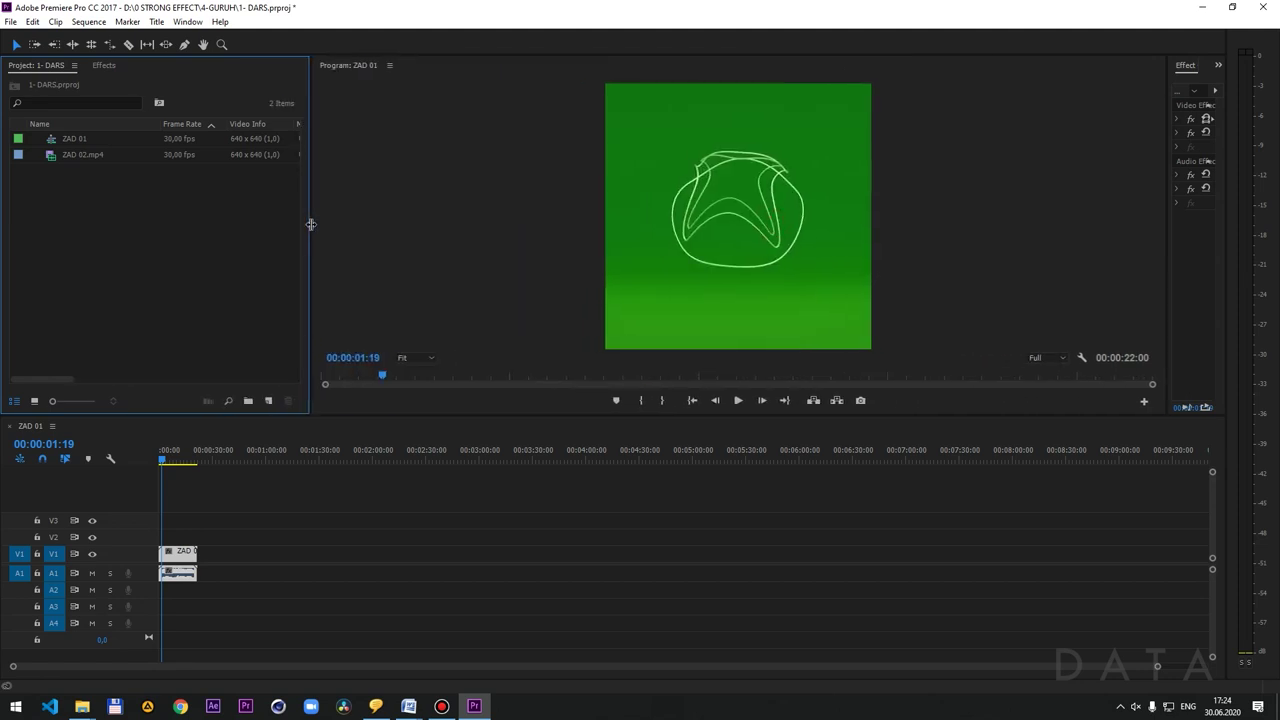
- Check ZAD 01's resolution and undo the clip placement with Ctrl+Z, reverting to 1920×1080
left_click(176, 142)
left_click(243, 140)
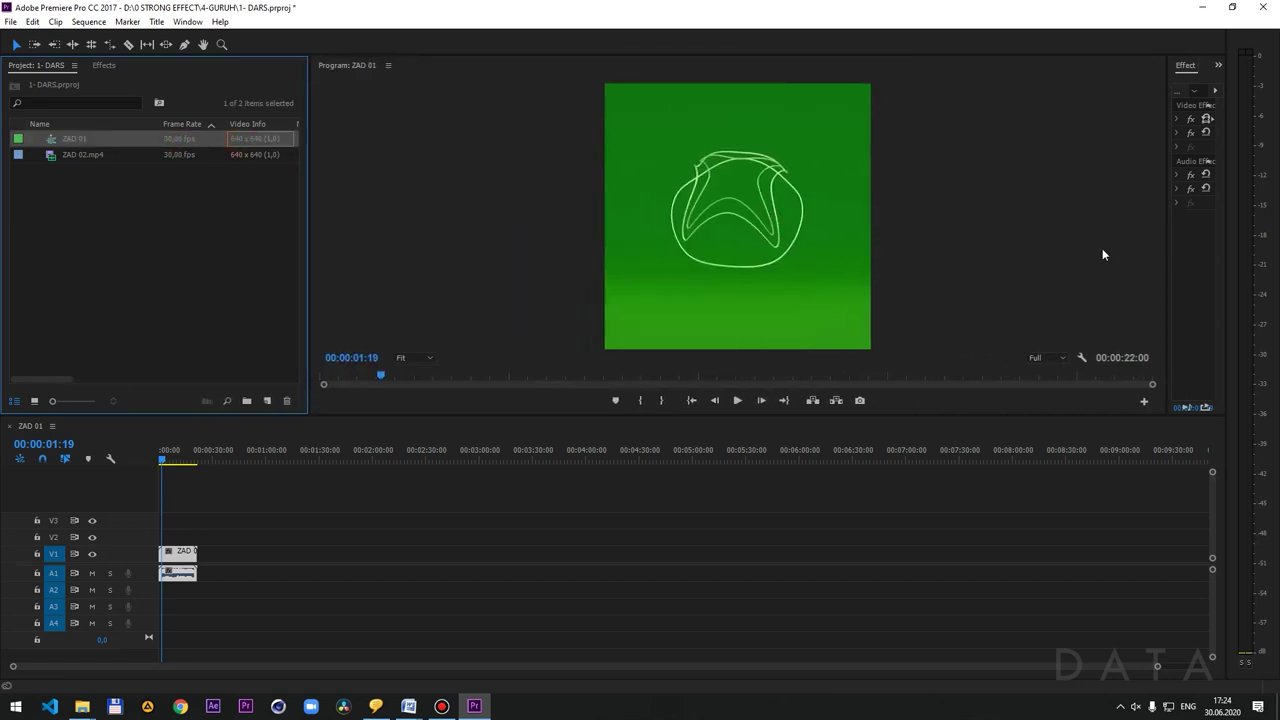
left_click_drag(1170, 243, 787, 278)
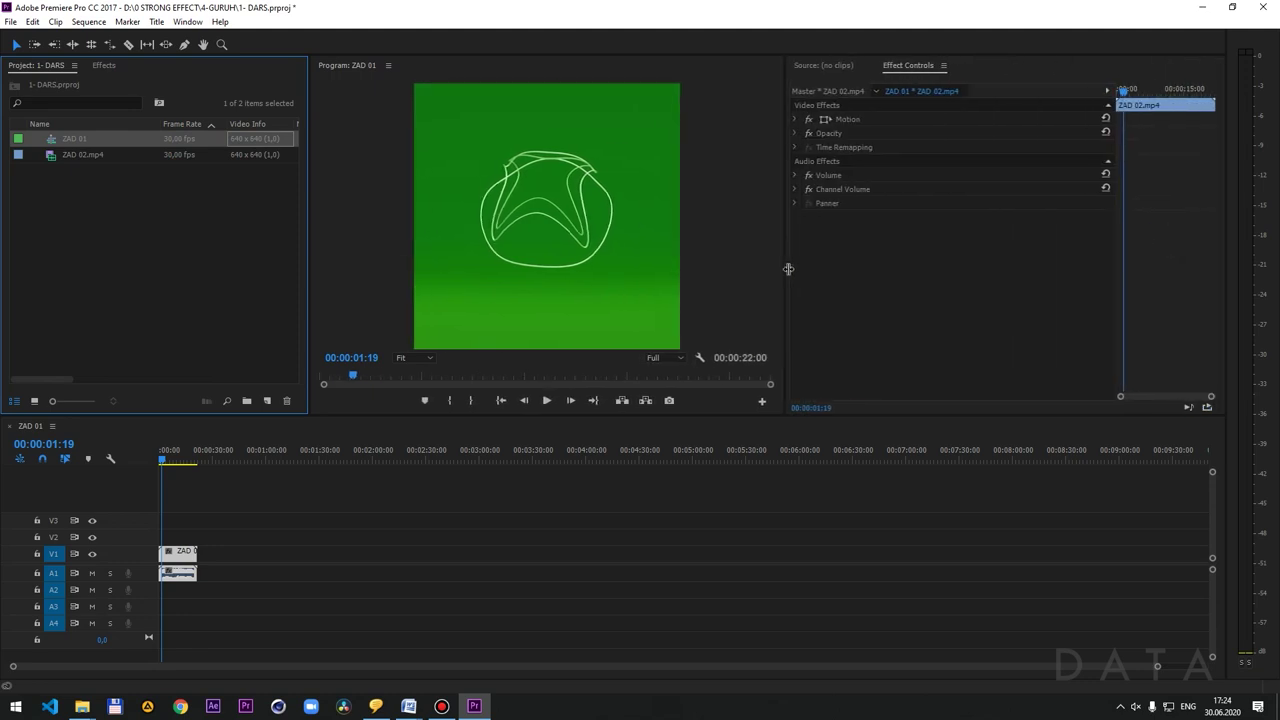
key("ctrl+z")
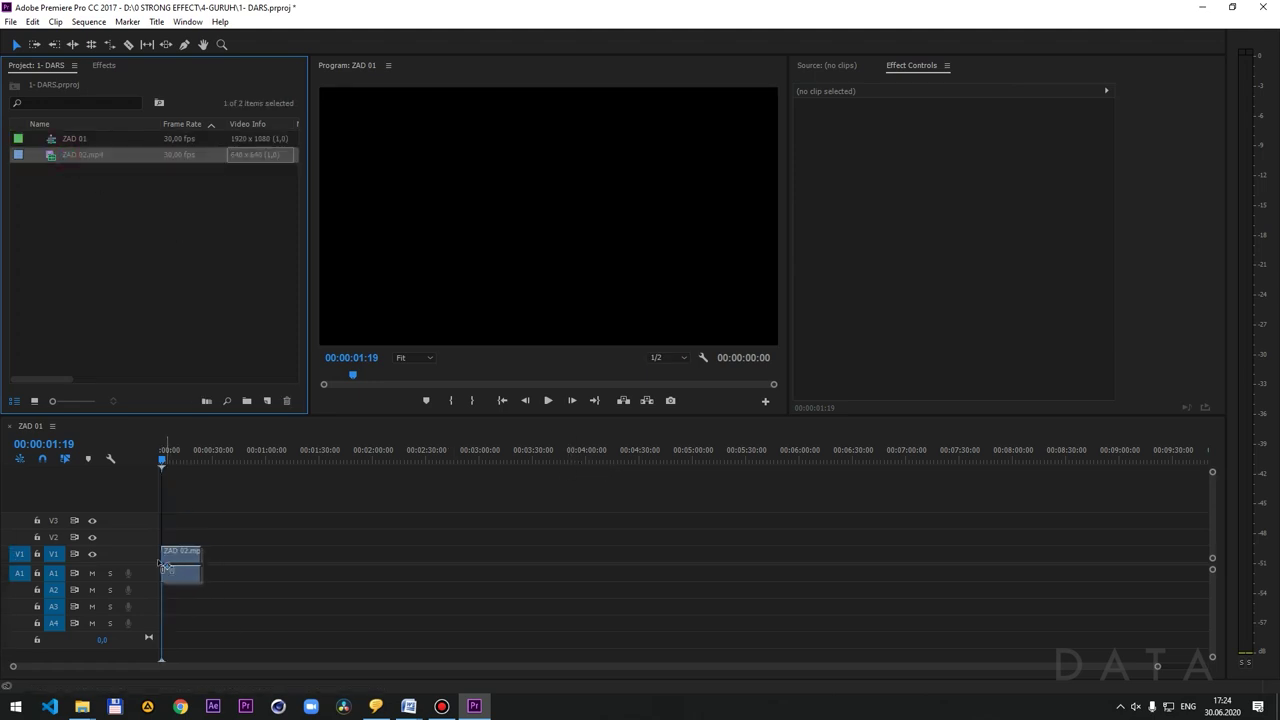
- Drop ZAD 02.mp4 at the start of ZAD 01, keeping the existing 1920×1080 settings
left_click_drag(72, 155, 185, 565)
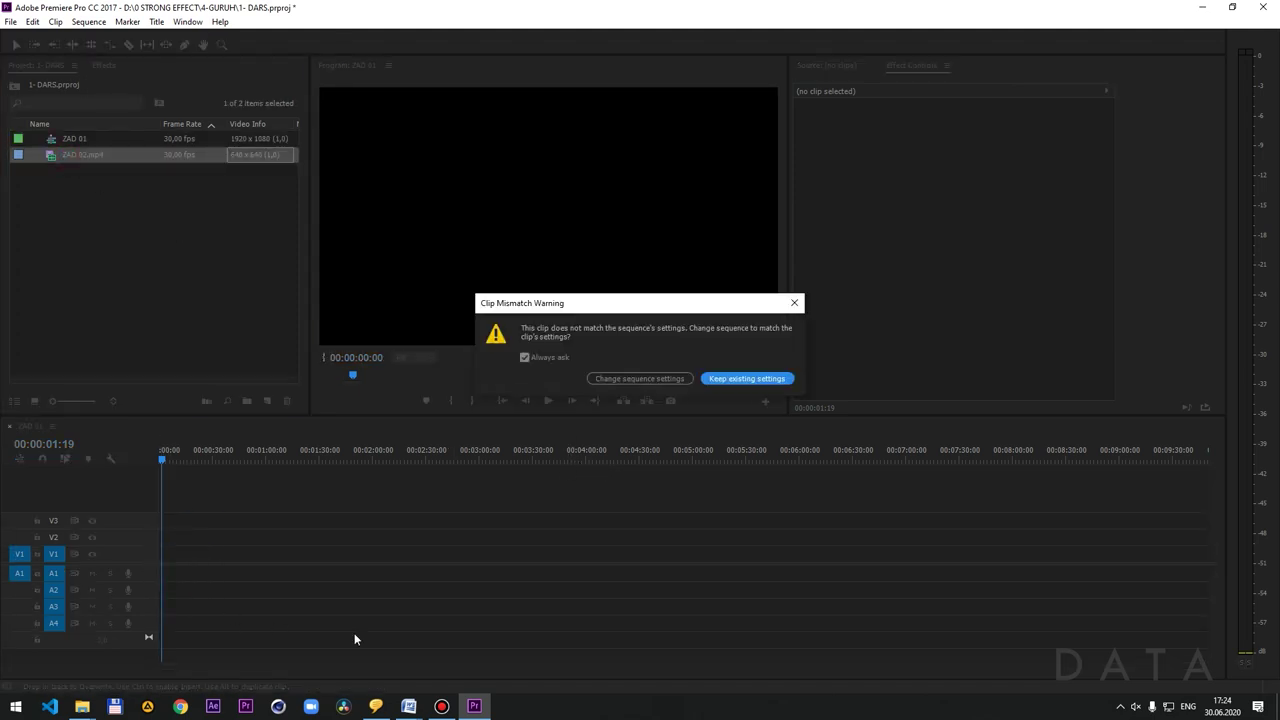
left_click(771, 379)
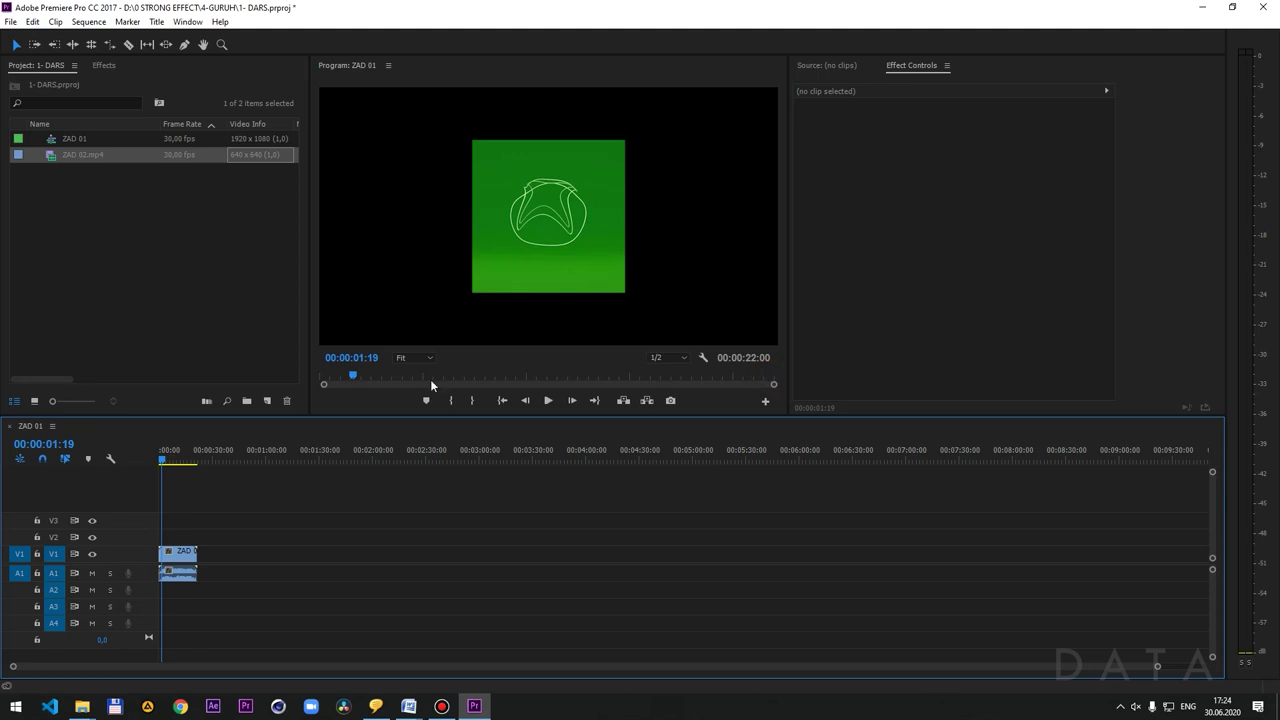
left_click(234, 200)
left_click(160, 214)
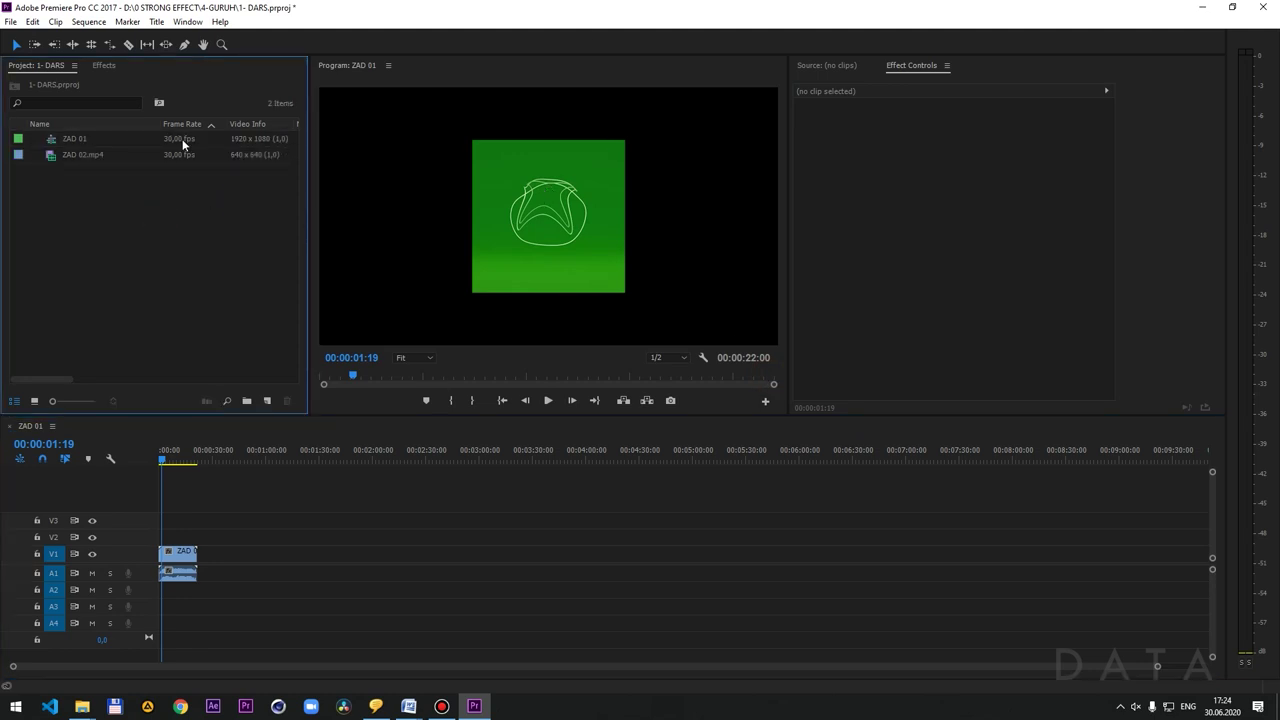
left_click(183, 140)
left_click(258, 146)
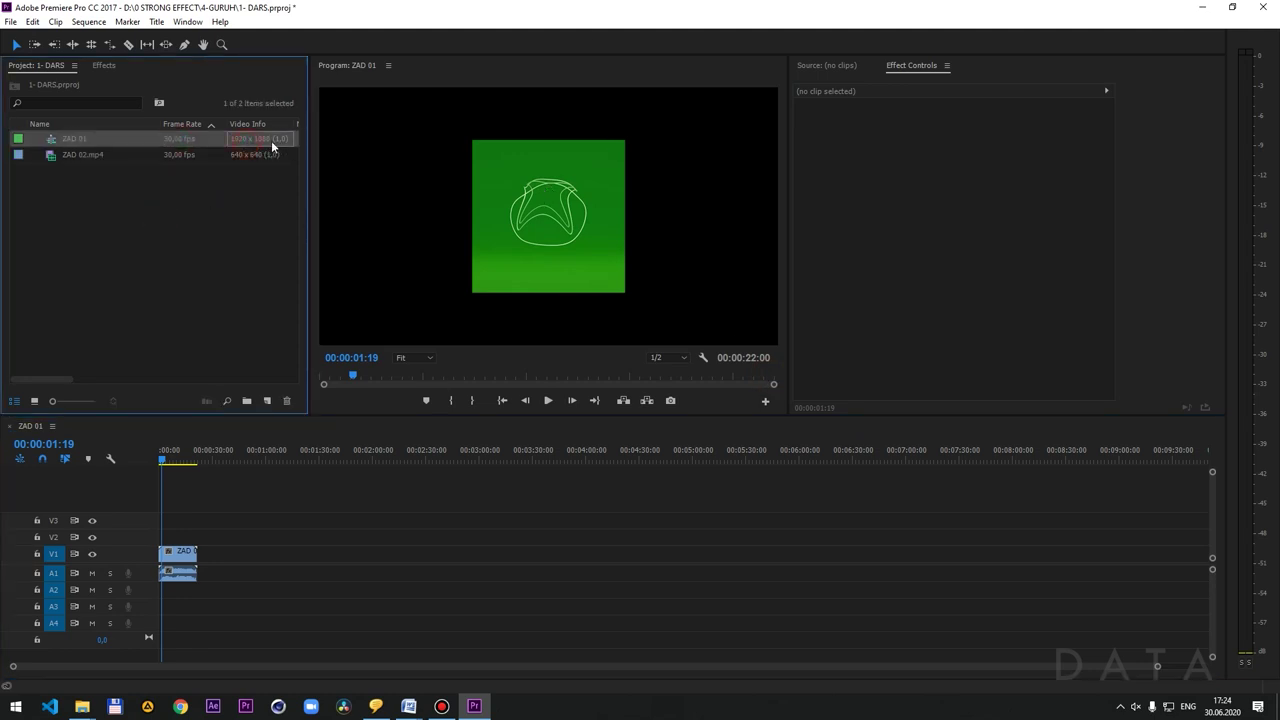
left_click(104, 154)
- Play the sequence and select the 22-second clip on the timeline to inspect it
left_click(561, 204)
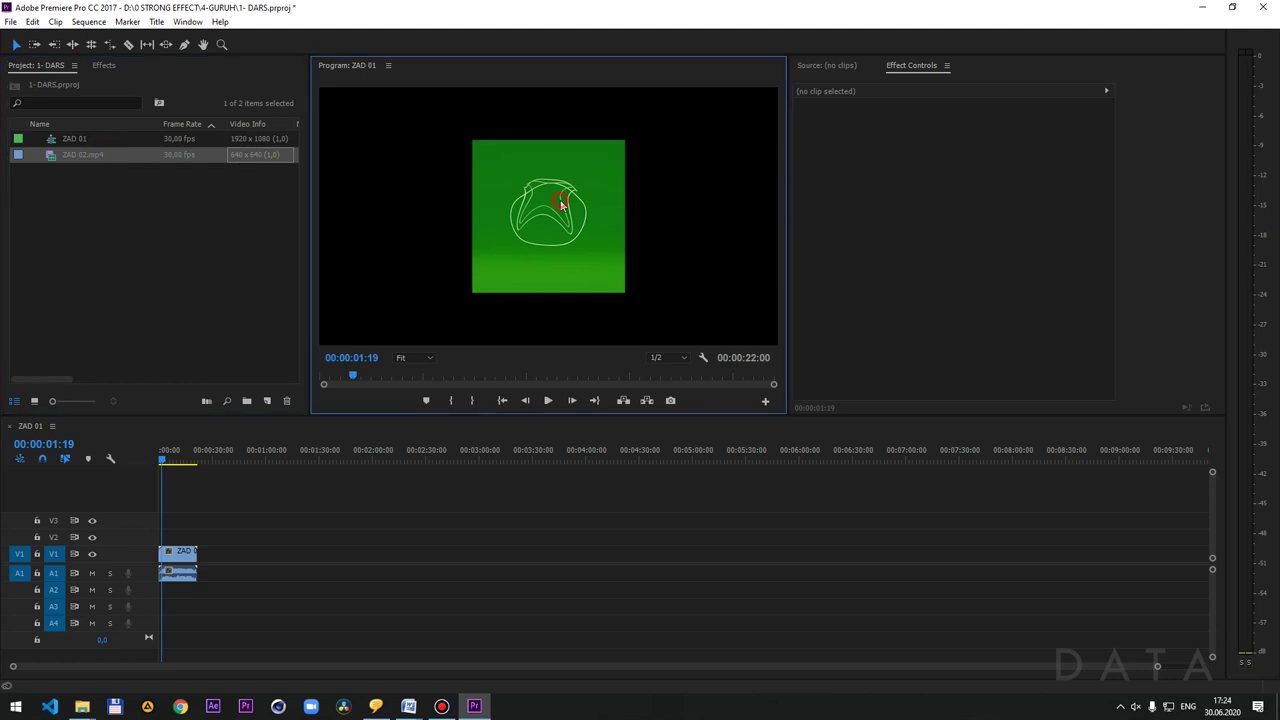
key("space")
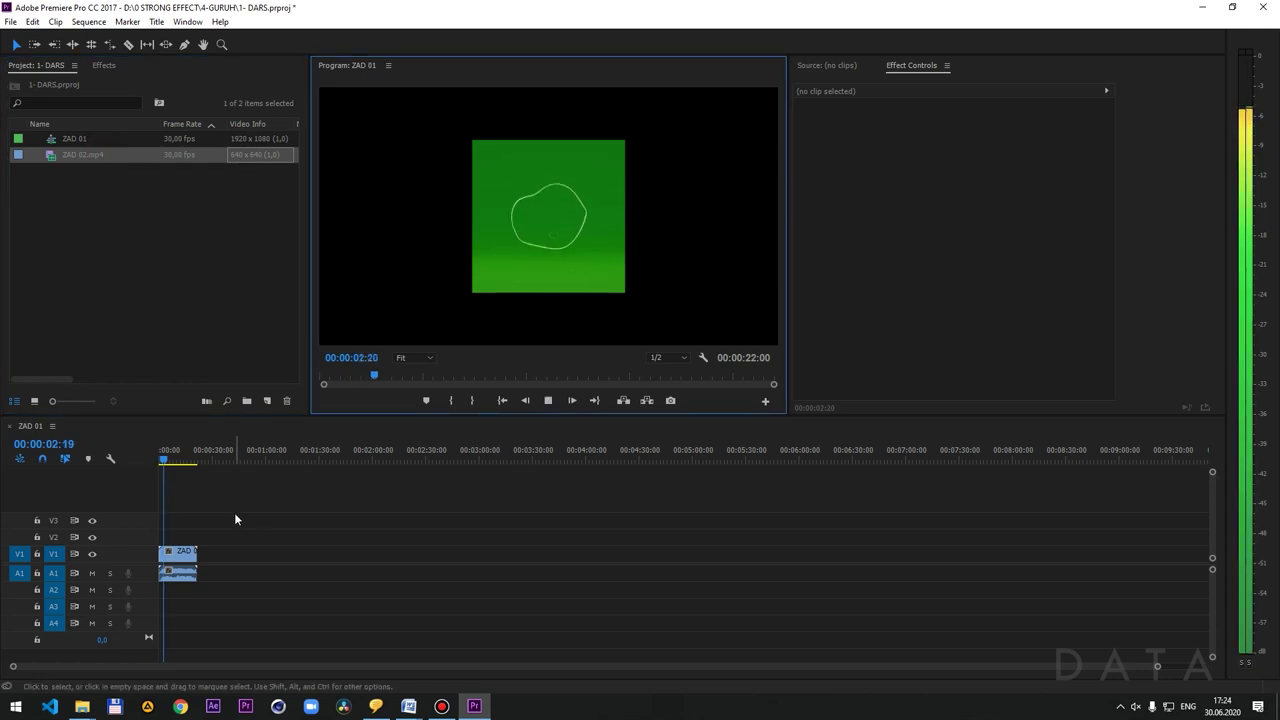
left_click_drag(171, 455, 174, 466)
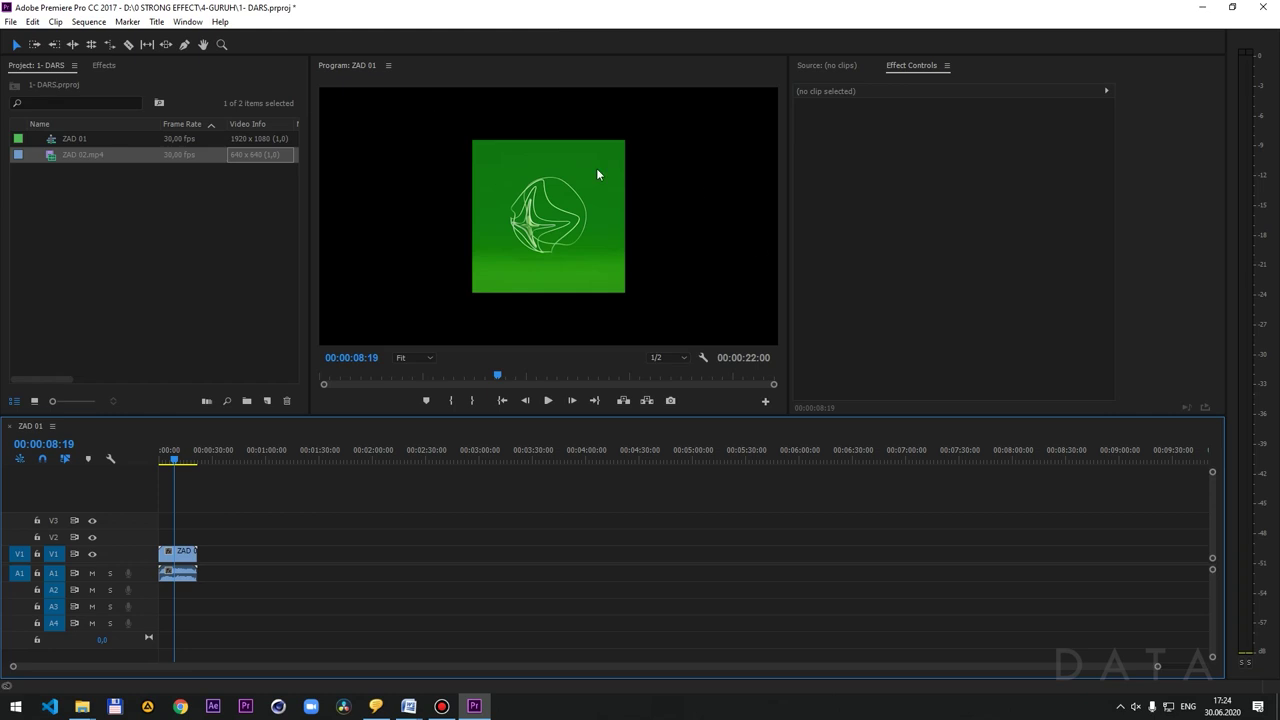
left_click(206, 534)
left_click(177, 570)
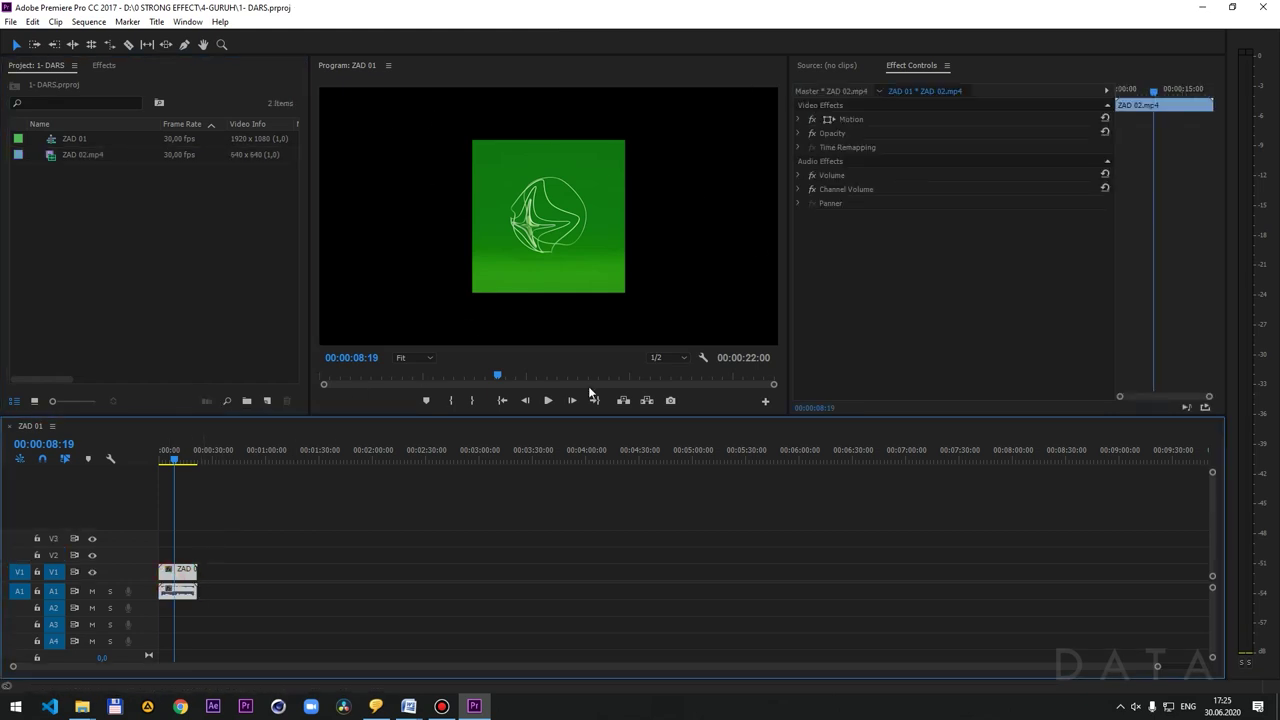
- Select the ZAD 01 sequence in the project list
left_click(116, 246)
left_click(50, 142)
left_click(48, 178)
left_click(52, 142)
left_click(74, 212)
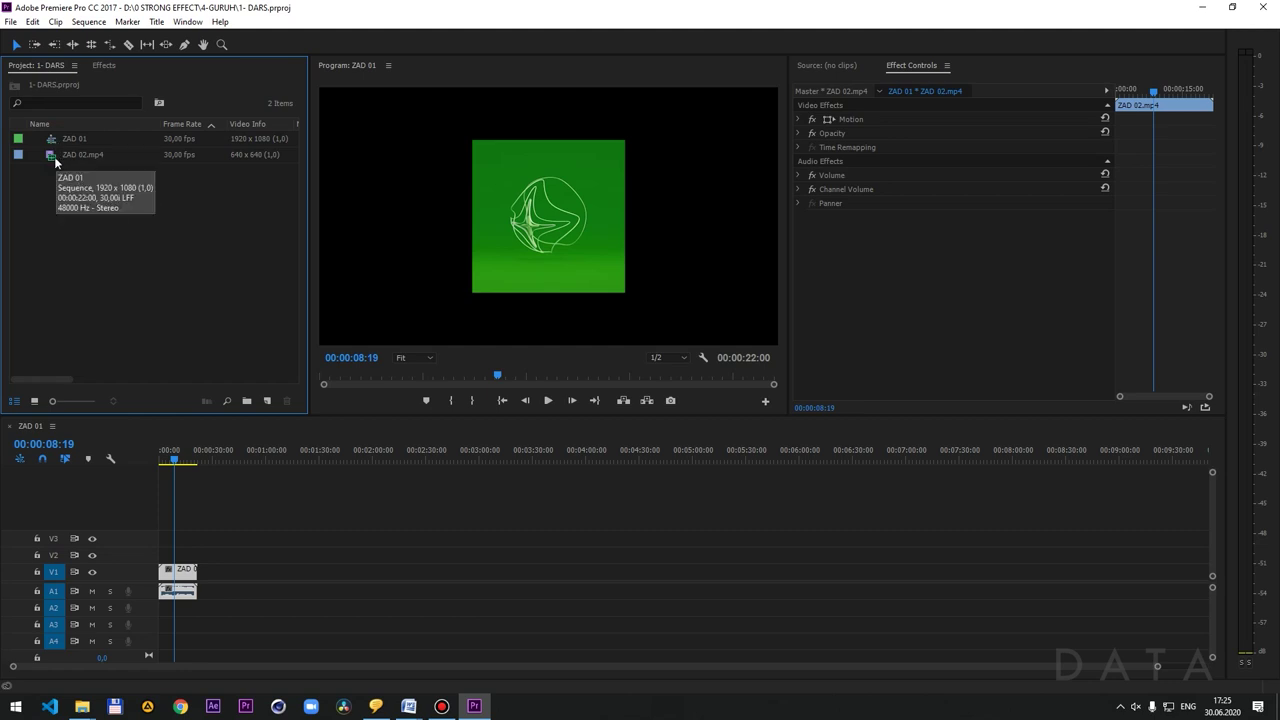
left_click(51, 142)
left_click(95, 217)
left_click(52, 141)
- Set ZAD 01's Sequence Settings frame size to 640 × 640 and confirm deleting previews
right_click(54, 143)
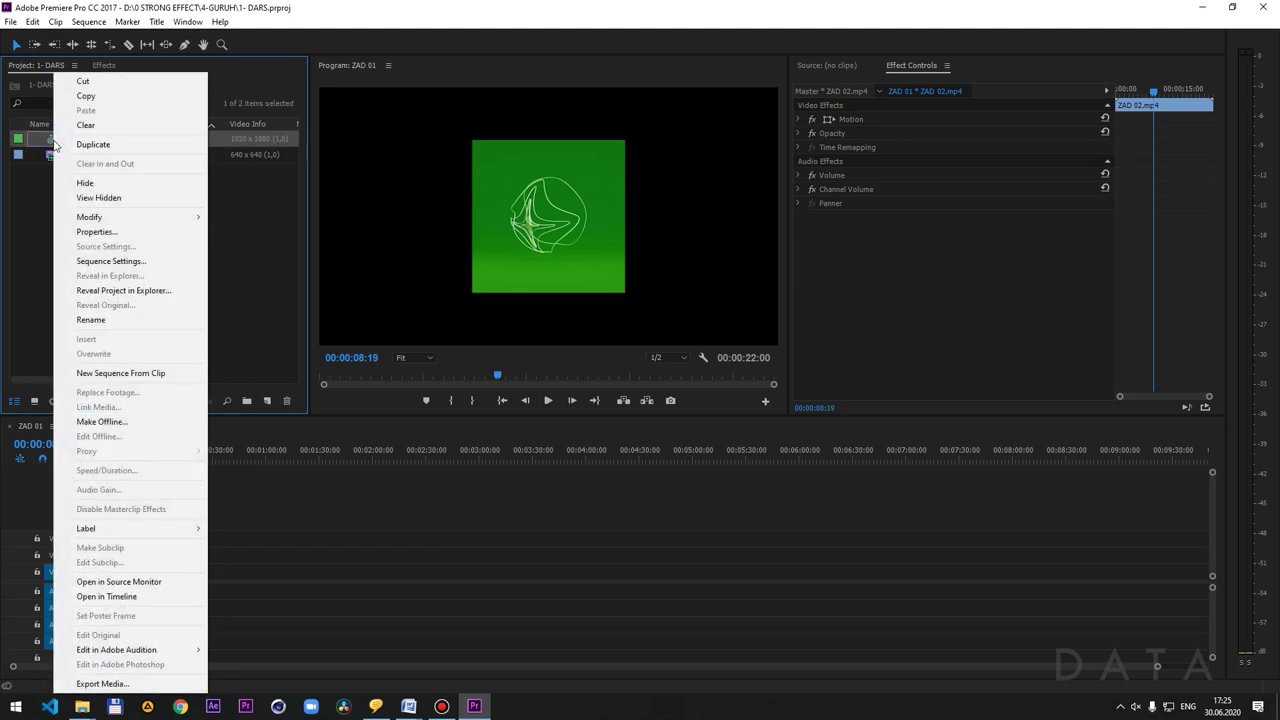
left_click(105, 260)
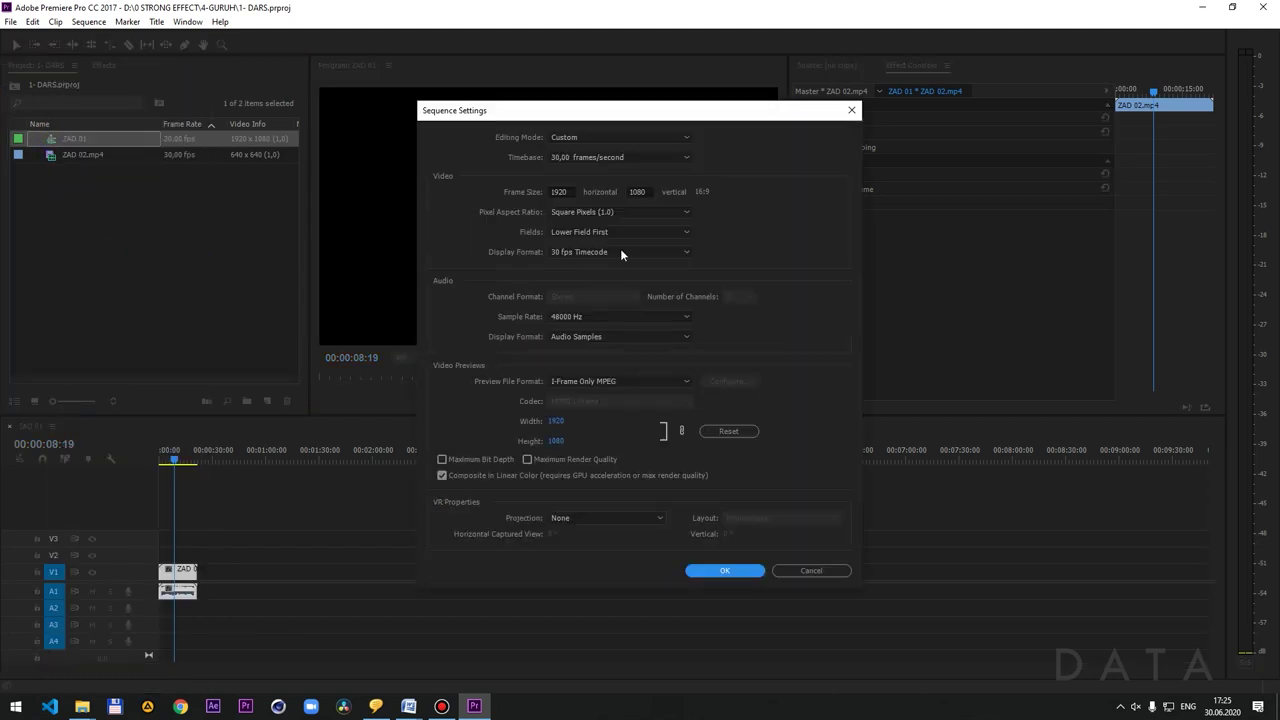
left_click(638, 191)
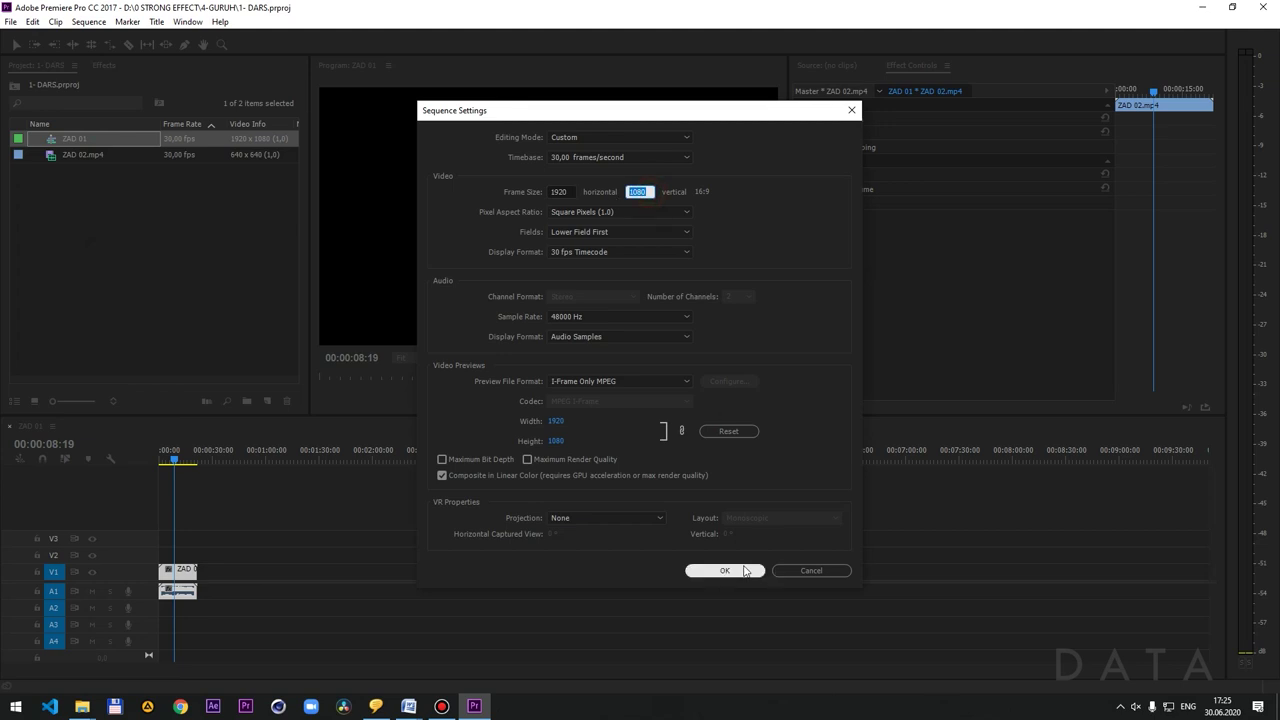
left_click(558, 191)
type("640")
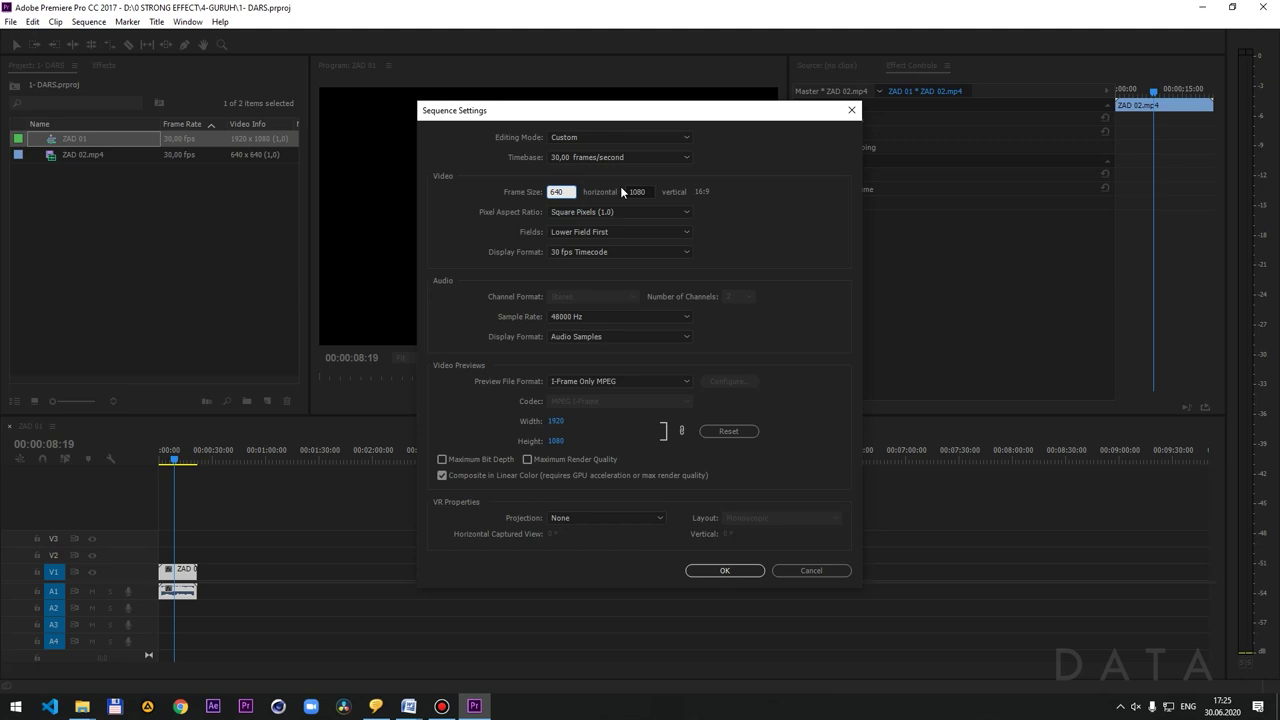
left_click(649, 191)
type("40")
left_click(706, 574)
left_click(707, 370)
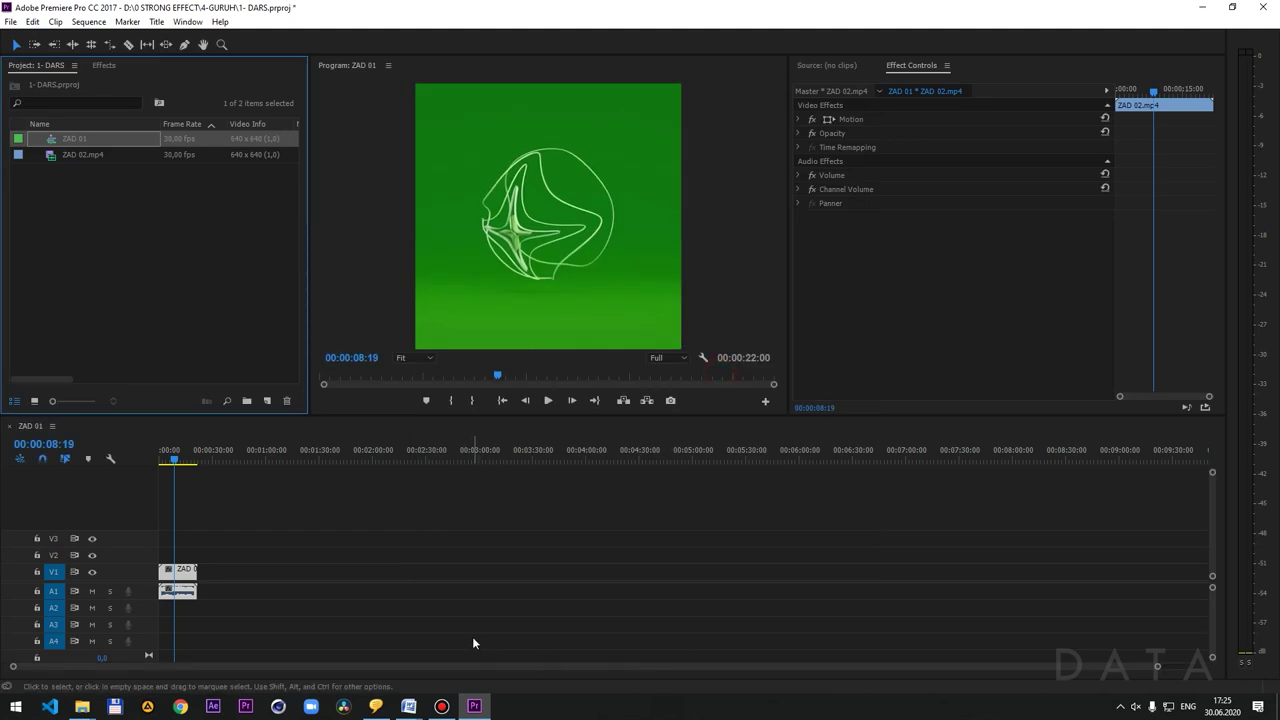
key("ctrl+z")
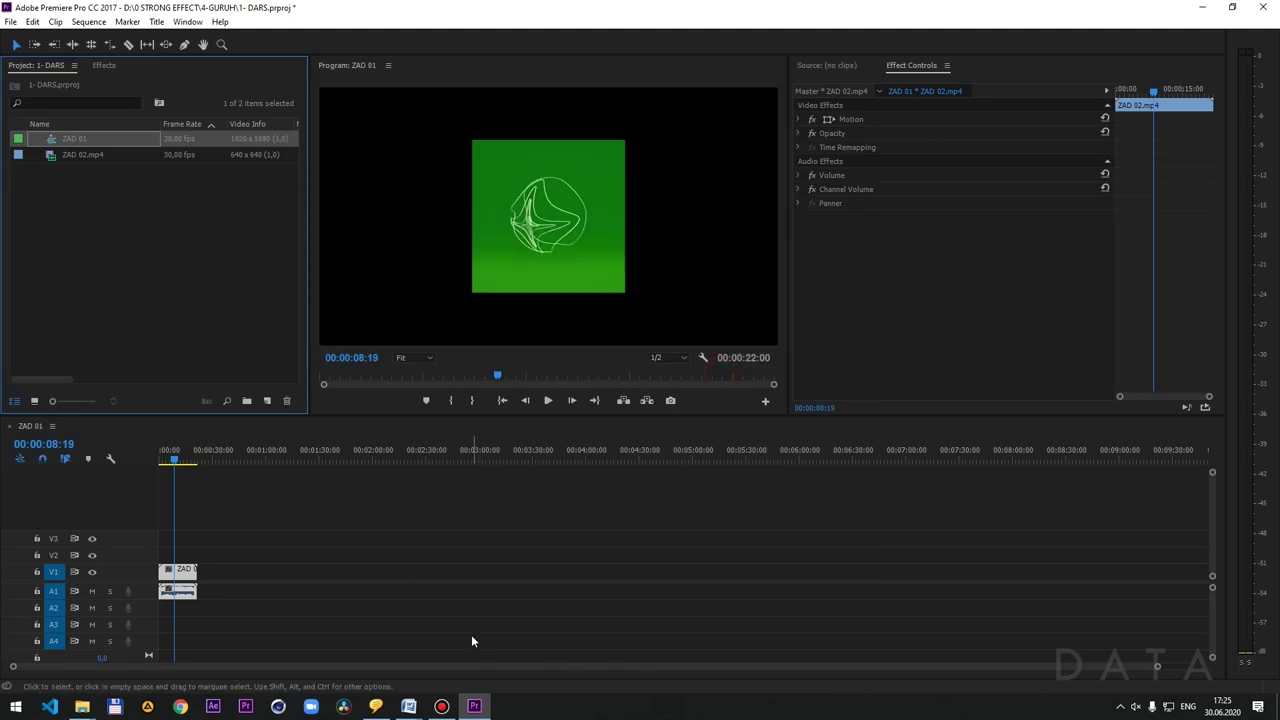
key("ctrl+shift+z")
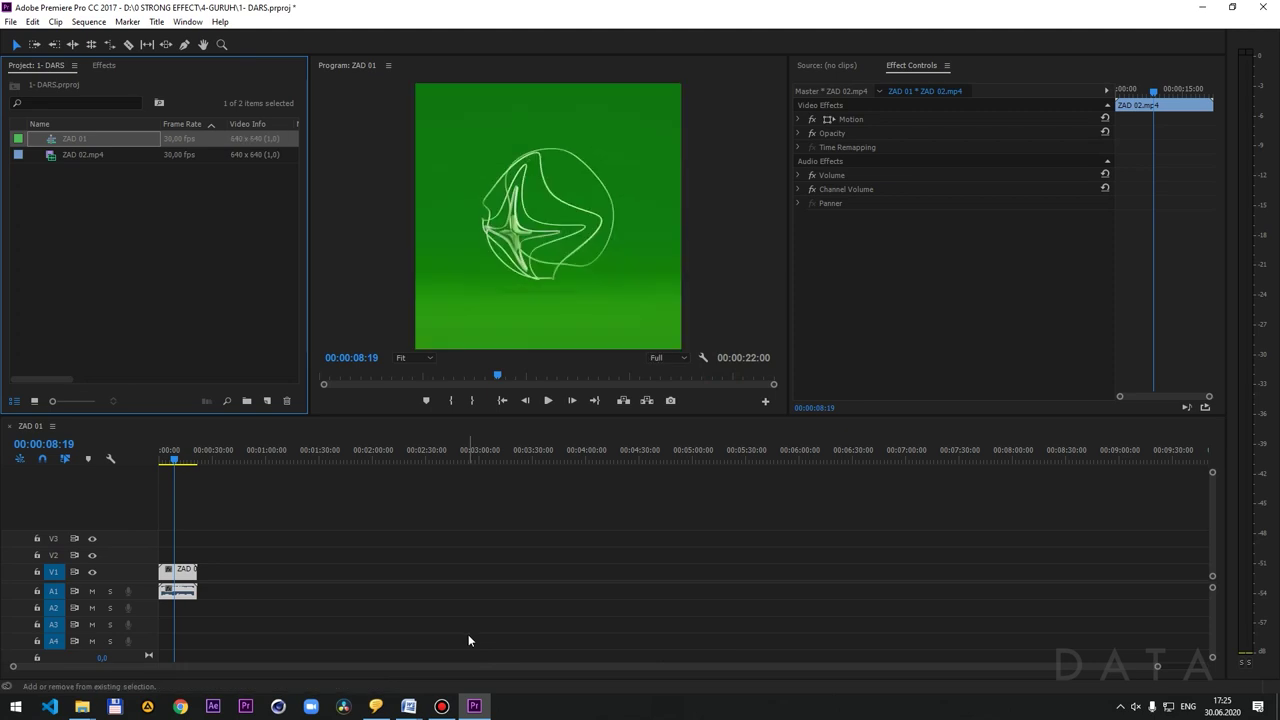
key("ctrl+z")
key("ctrl+s")
left_click_drag(183, 463, 160, 463)
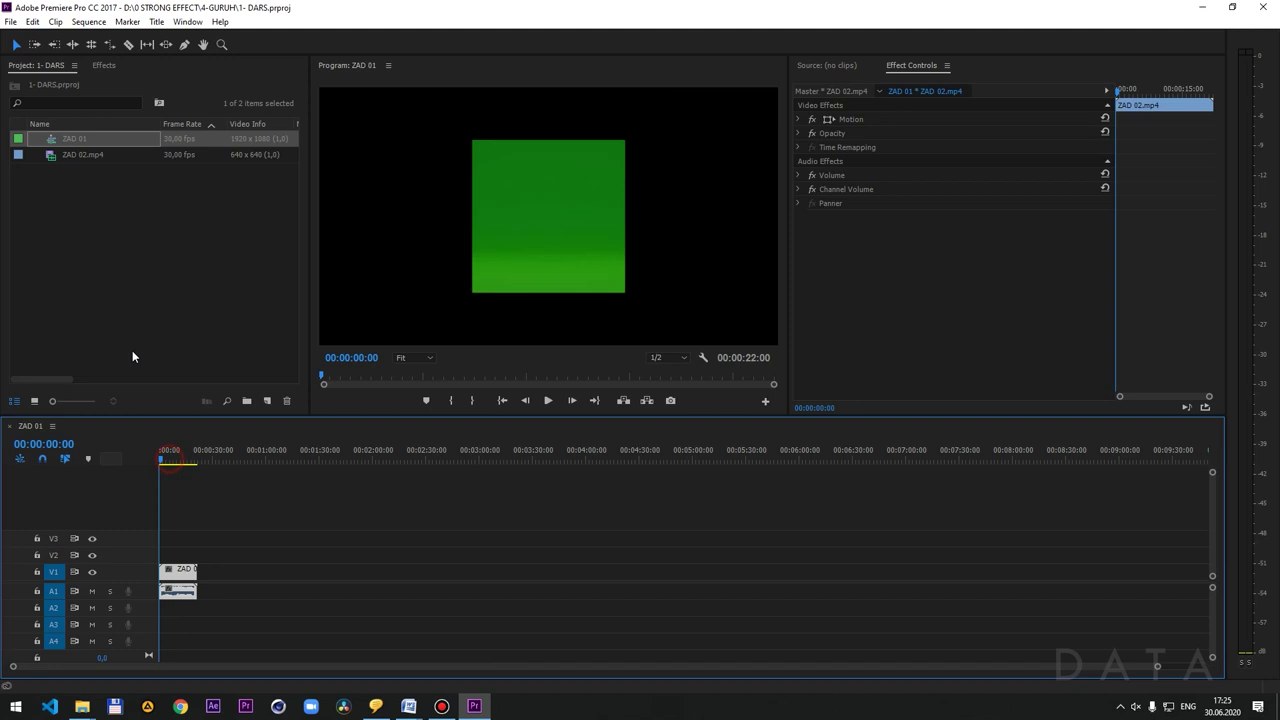
left_click(10, 21)
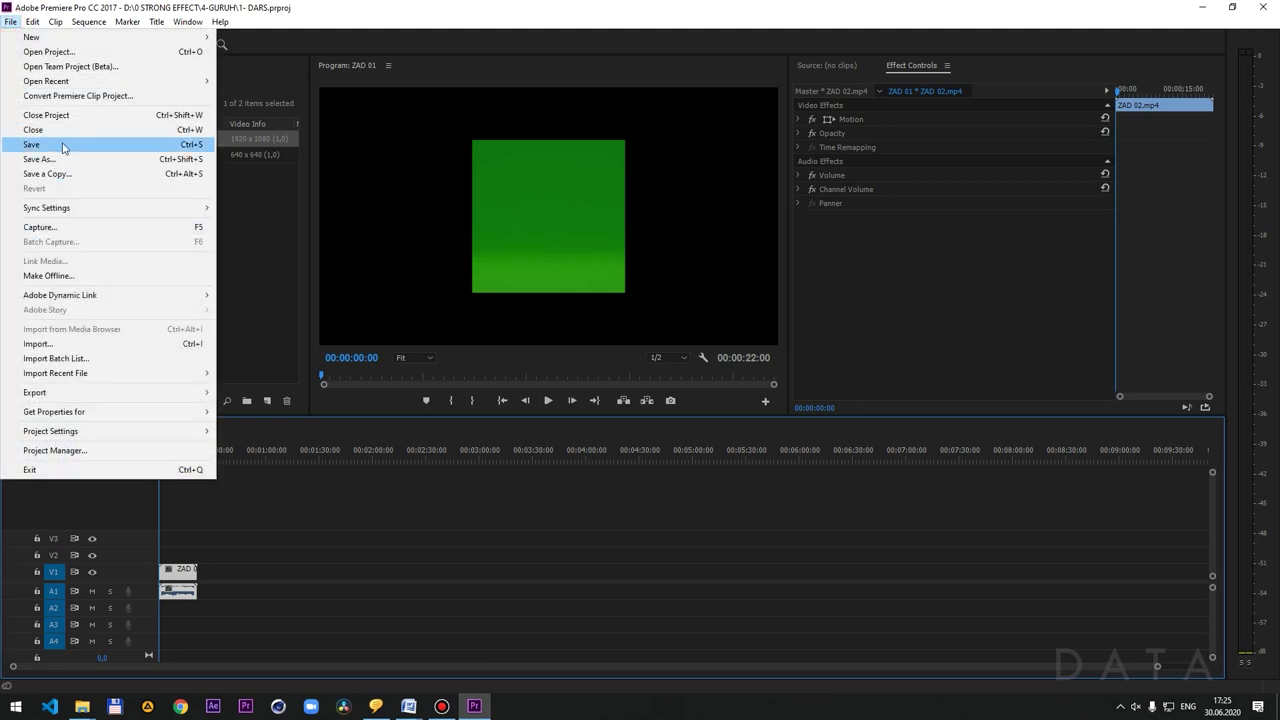
left_click(63, 148)
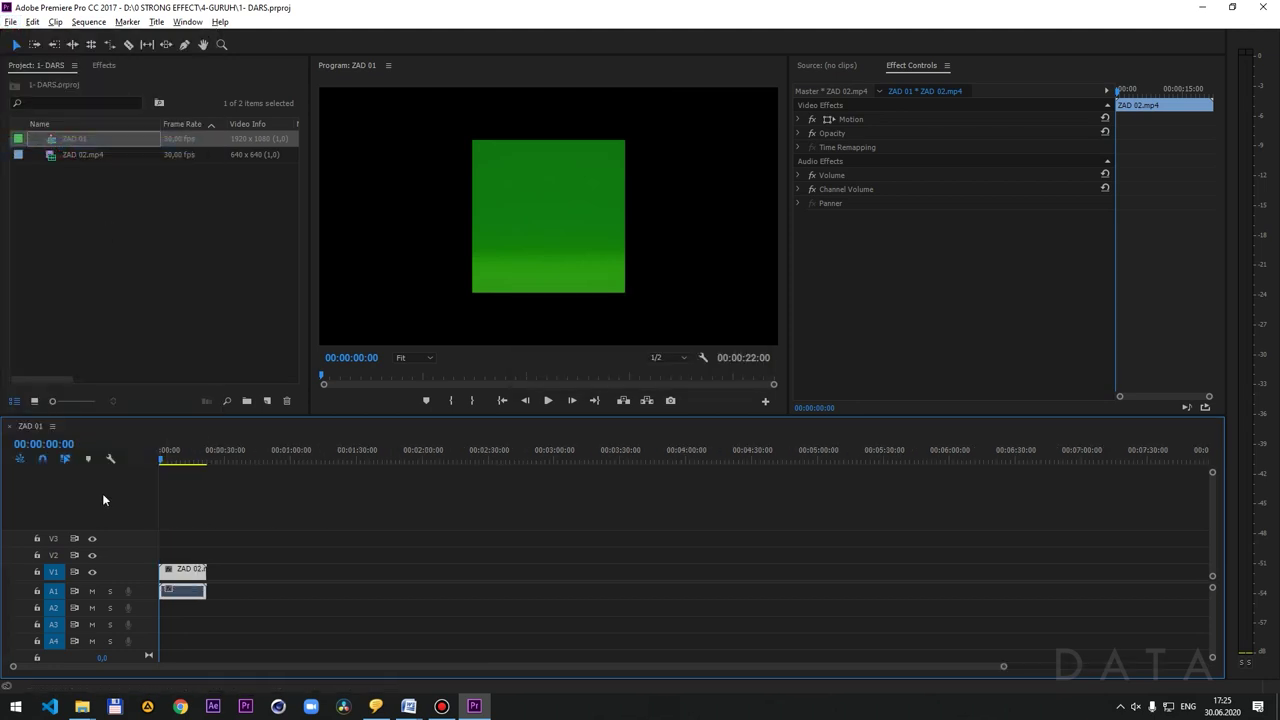
scroll(255, 512, "up", 5)
left_click(301, 525)
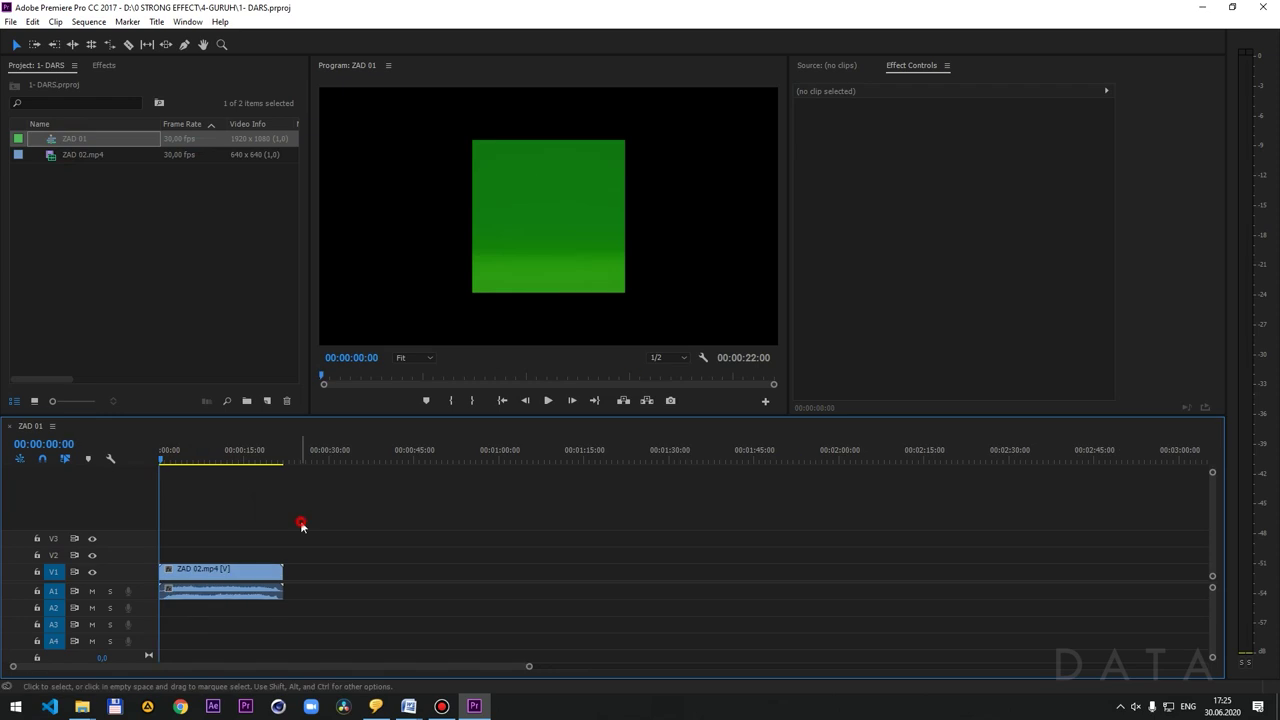
left_click(251, 575)
key("space")
mouse_move(327, 560)
left_mouse_down()
mouse_move(359, 549)
mouse_move(229, 628)
left_mouse_up()
left_click_drag(389, 549, 152, 590)
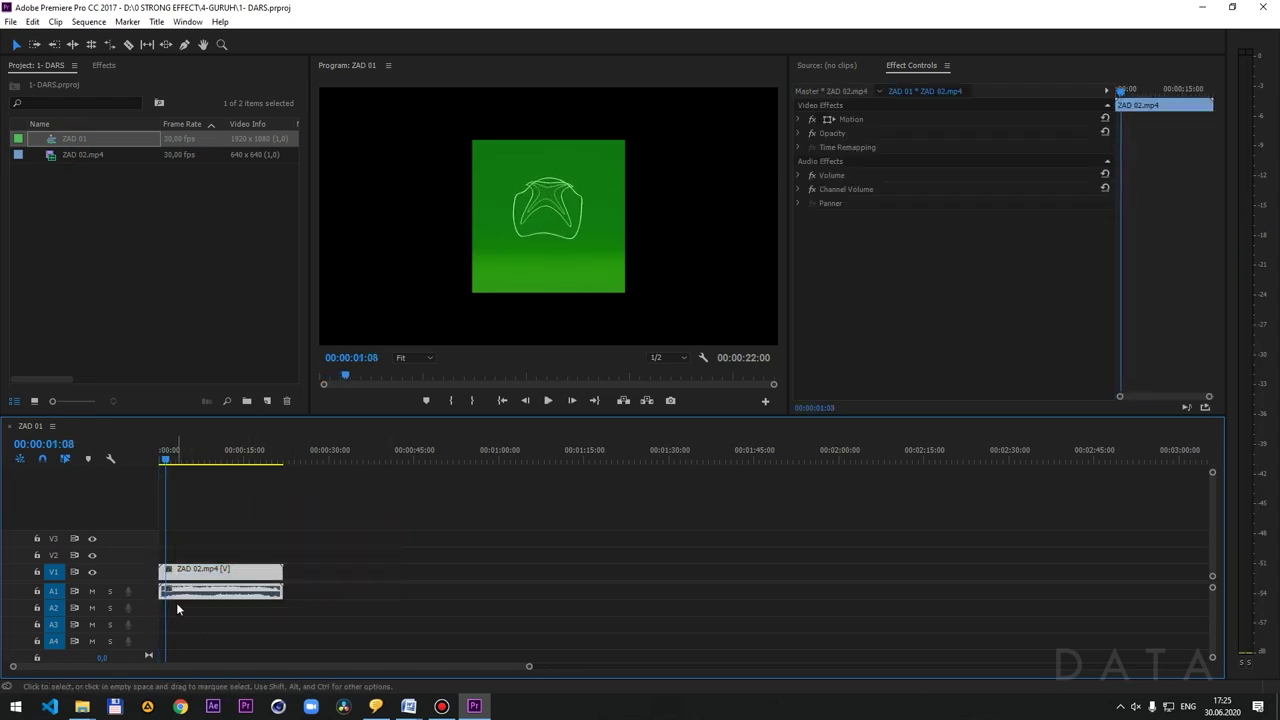
left_click_drag(152, 580, 155, 552)
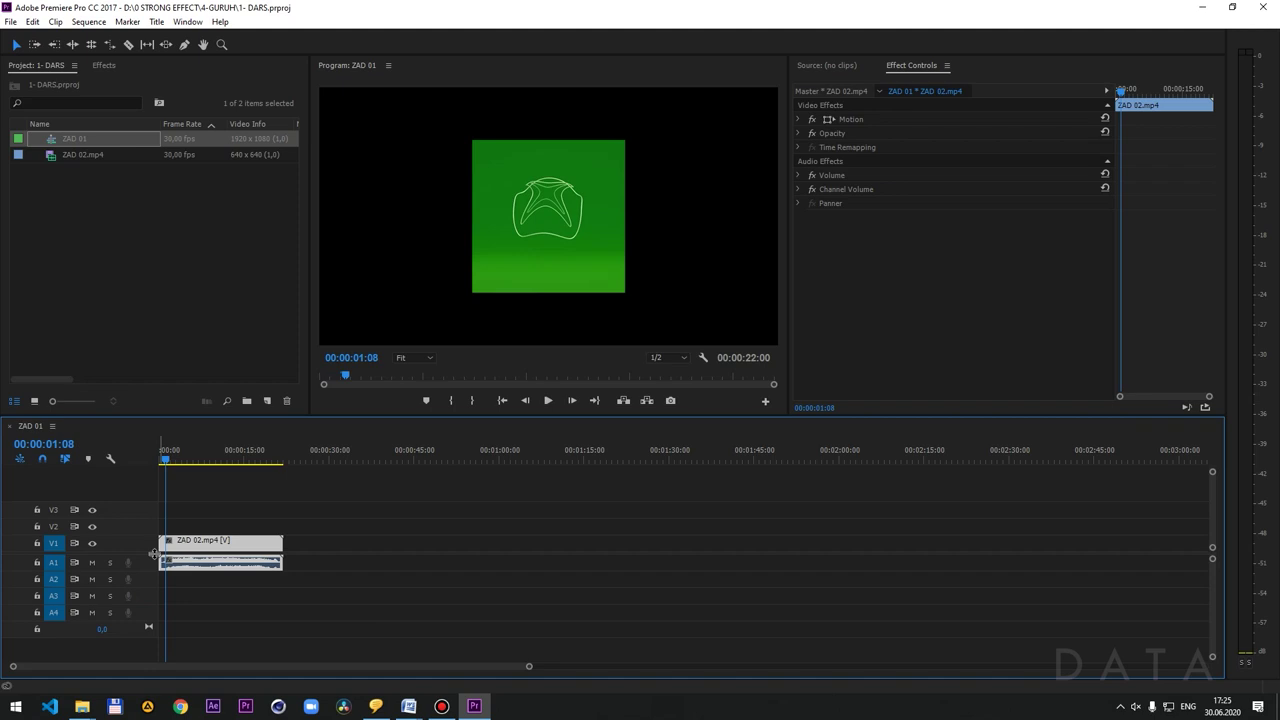
left_click_drag(363, 518, 211, 594)
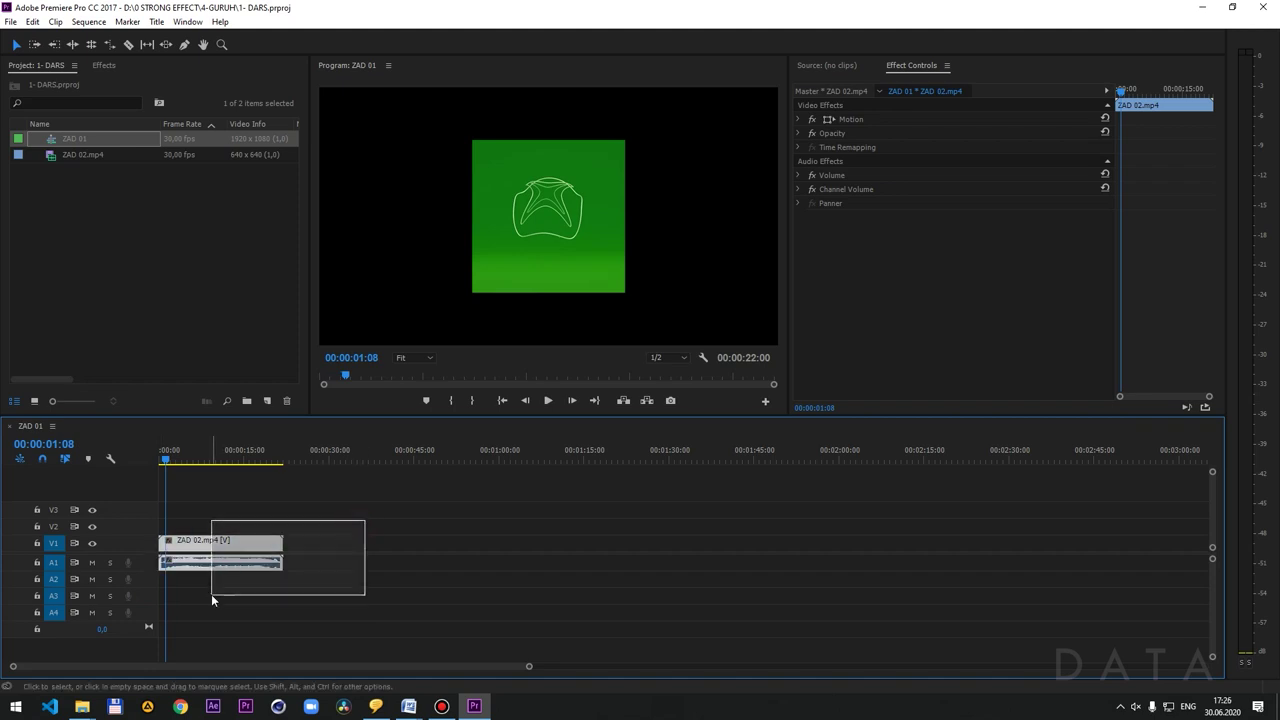
left_click(371, 580)
left_click_drag(371, 496, 200, 590)
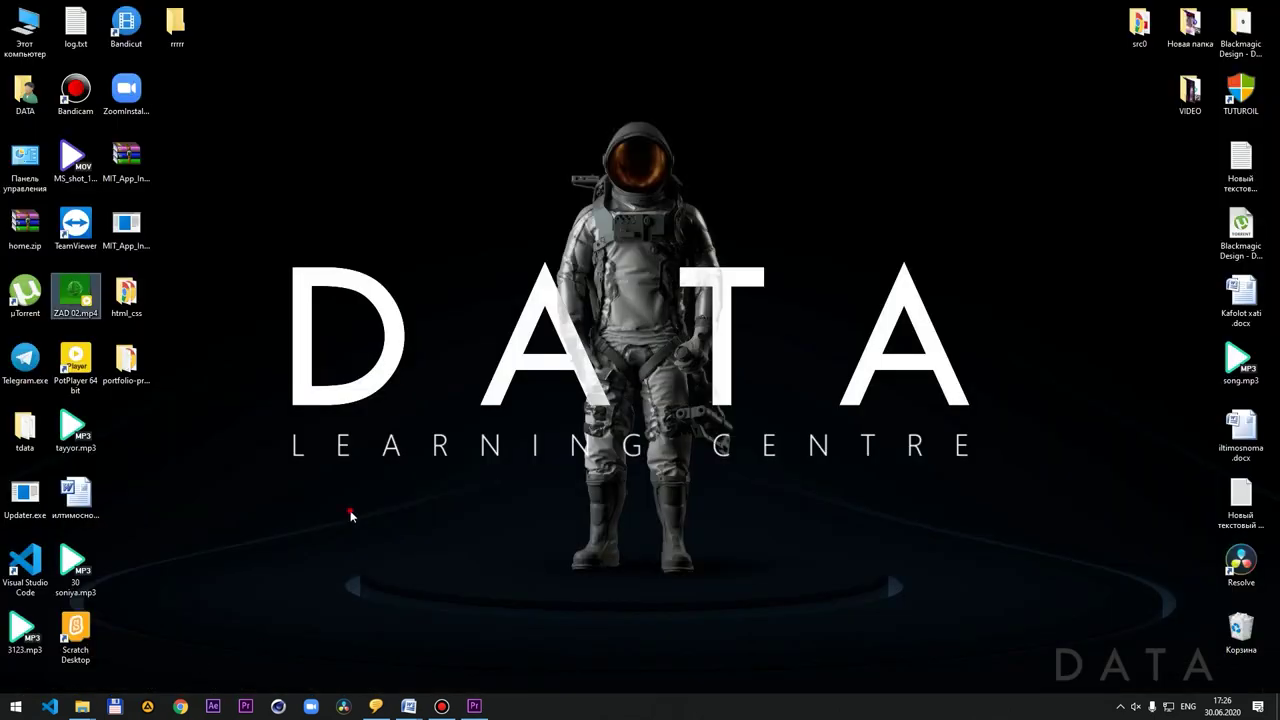
- Drag IMG_9880.JPG from File Explorer's DATA fleshka folder into Premiere's Project panel
double_click(120, 378)
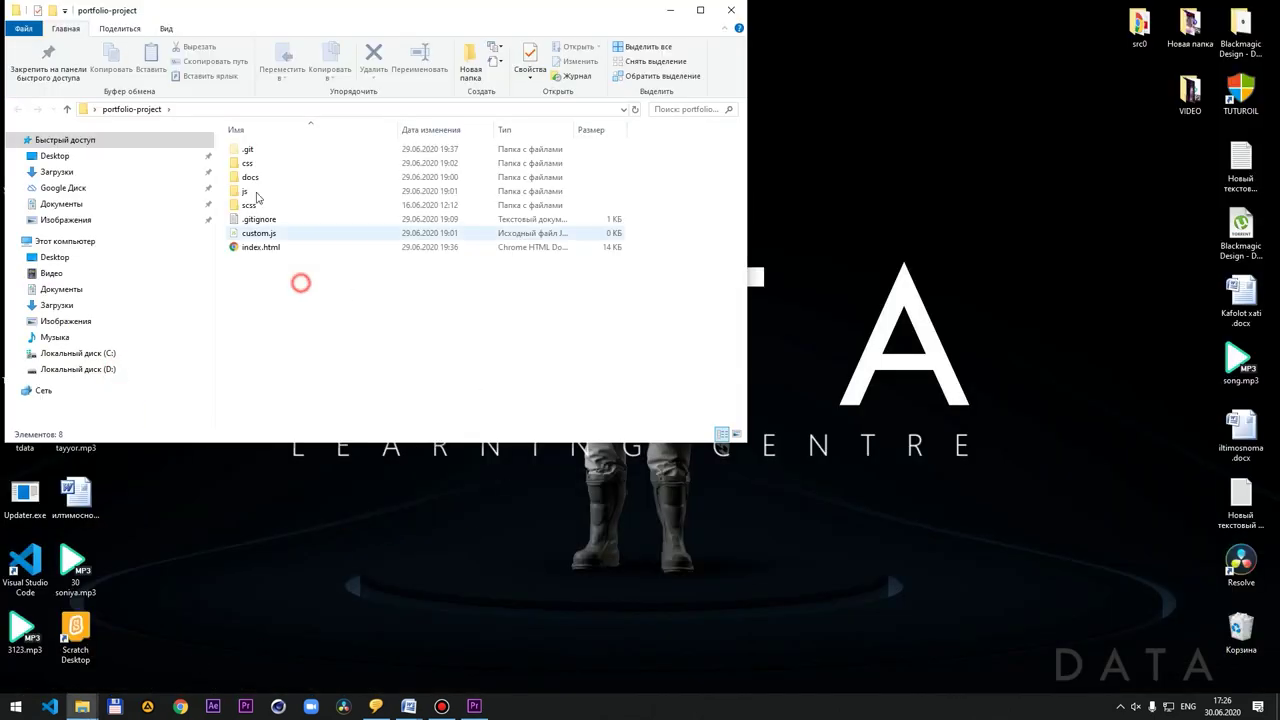
left_click_drag(533, 262, 487, 712)
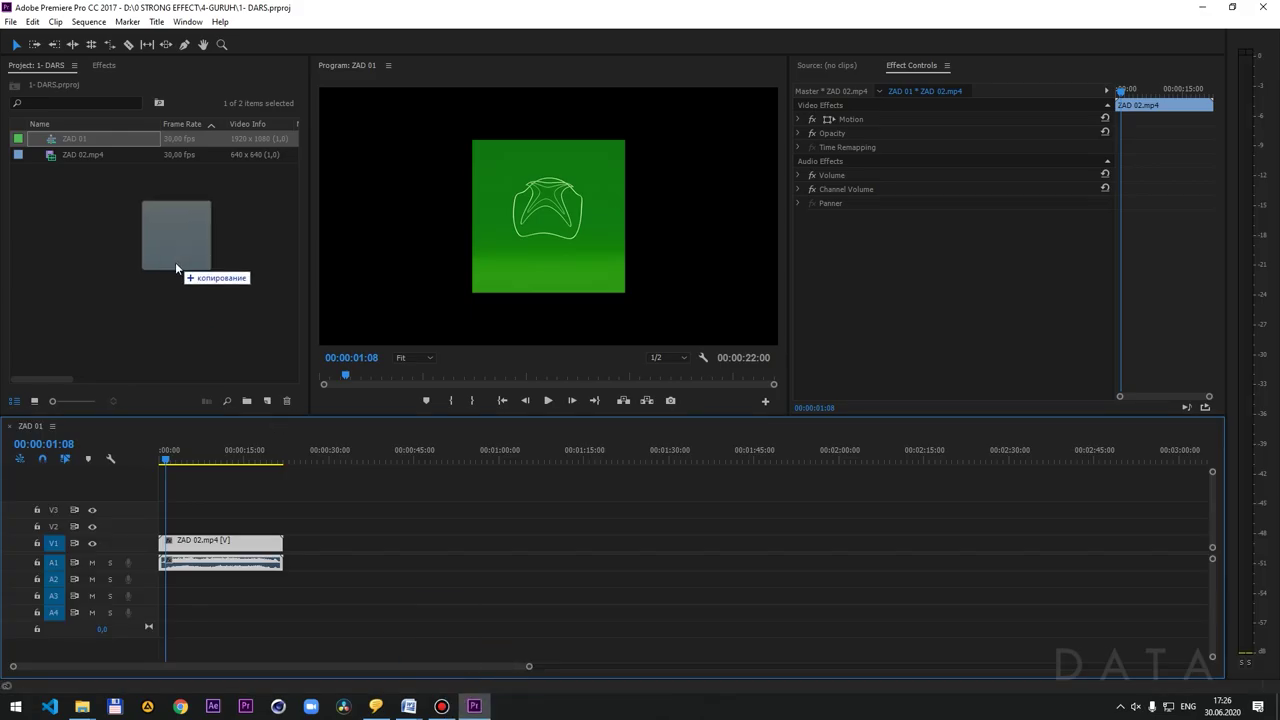
mouse_move(487, 712)
left_mouse_down()
mouse_move(63, 168)
mouse_move(334, 540)
left_mouse_up()
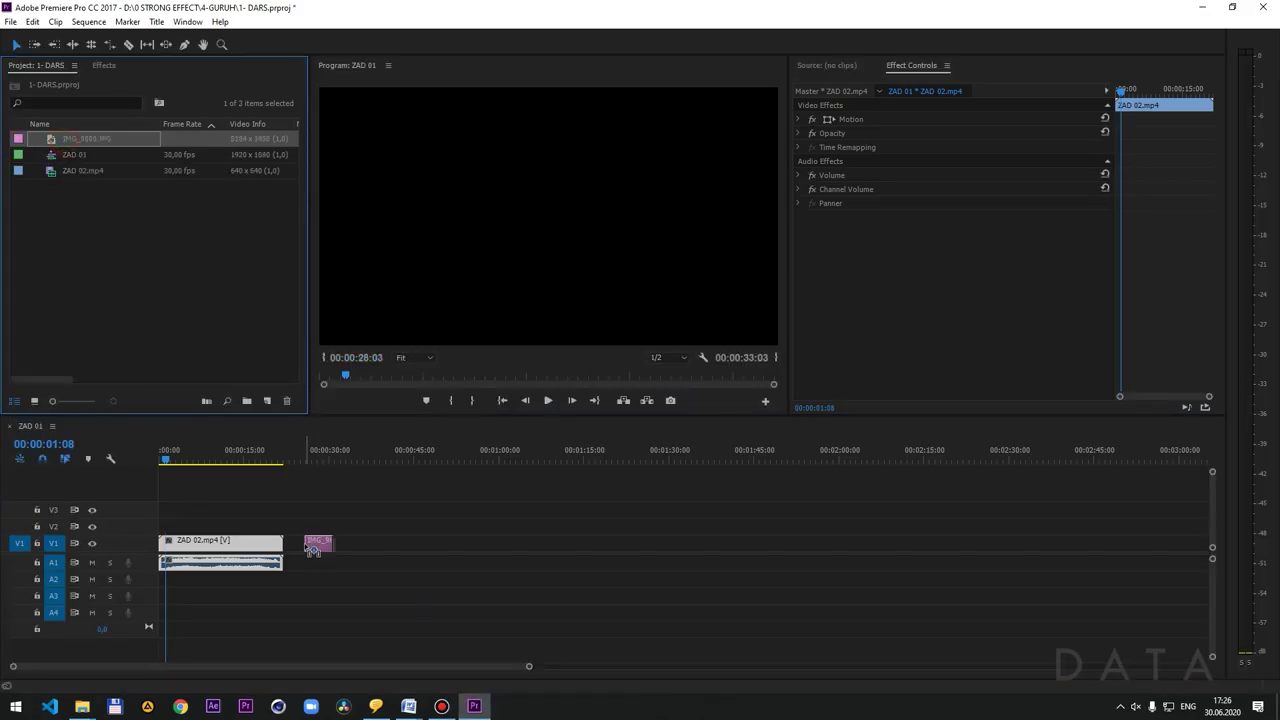
- Delete the IMG_9880 still from ZAD 01, then zoom the timeline in and play from the start
left_click(320, 542)
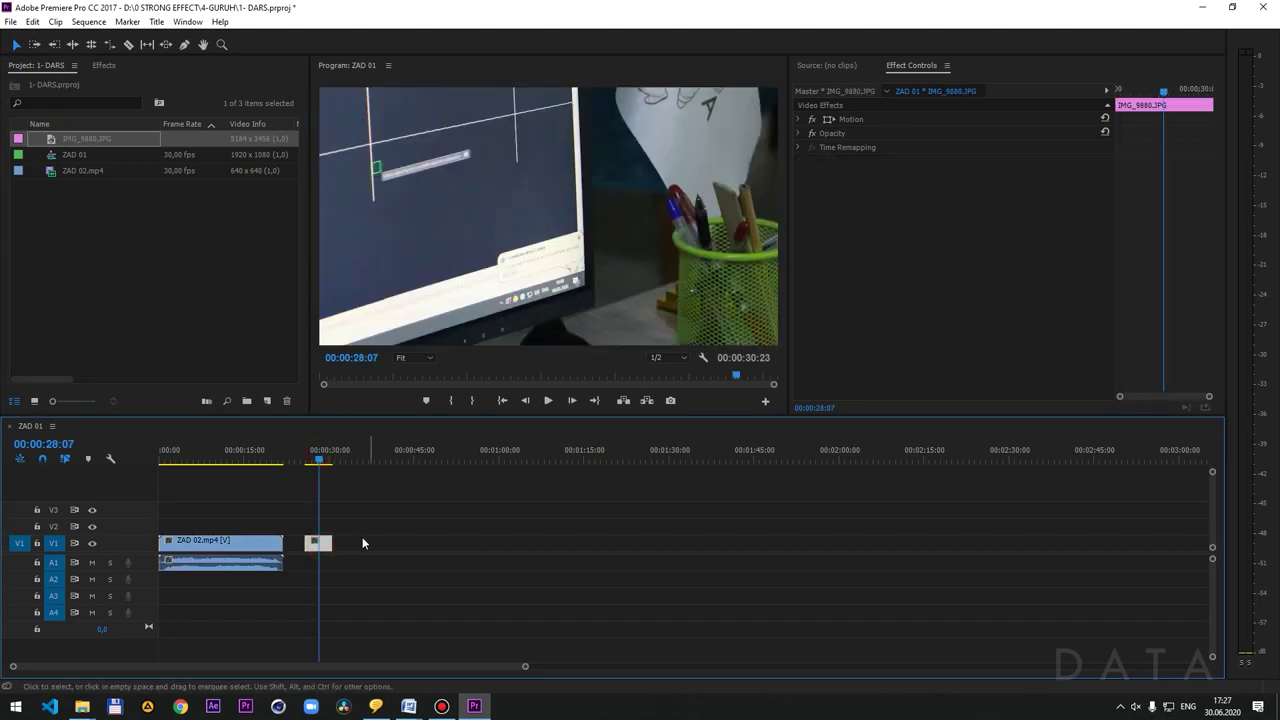
left_click_drag(427, 507, 305, 585)
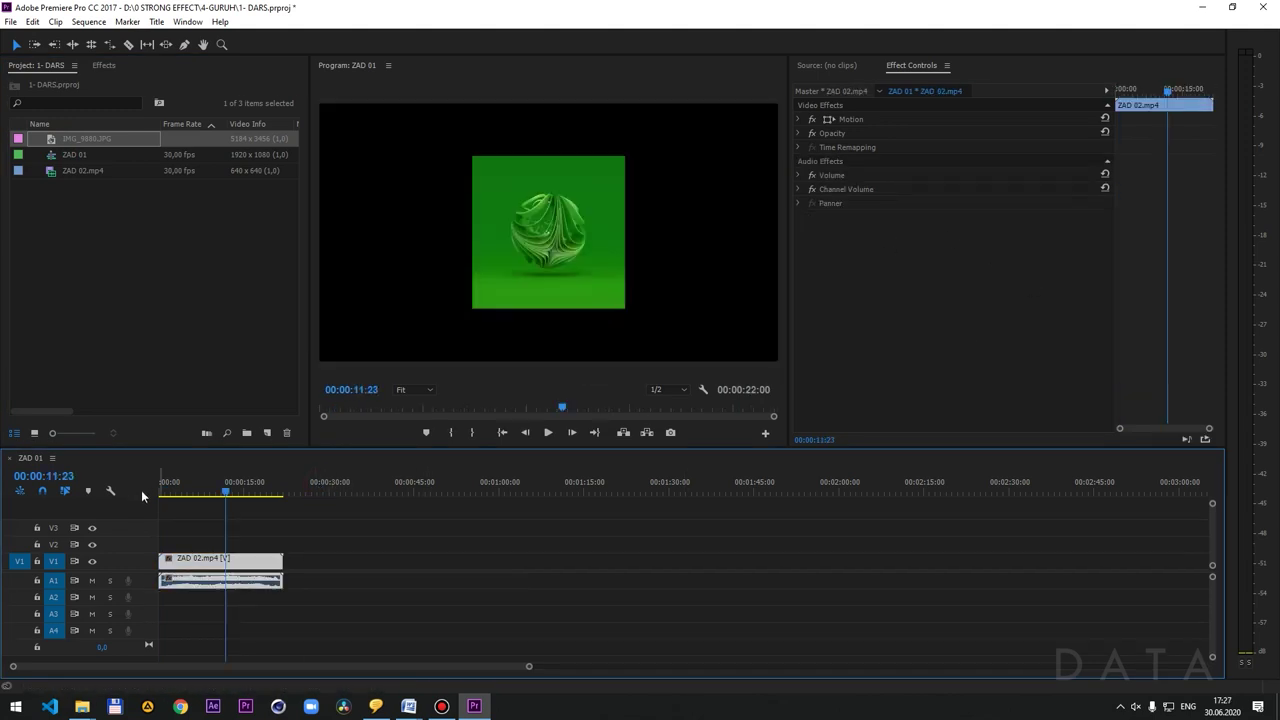
key("equal")
key("equal")
left_click(218, 515)
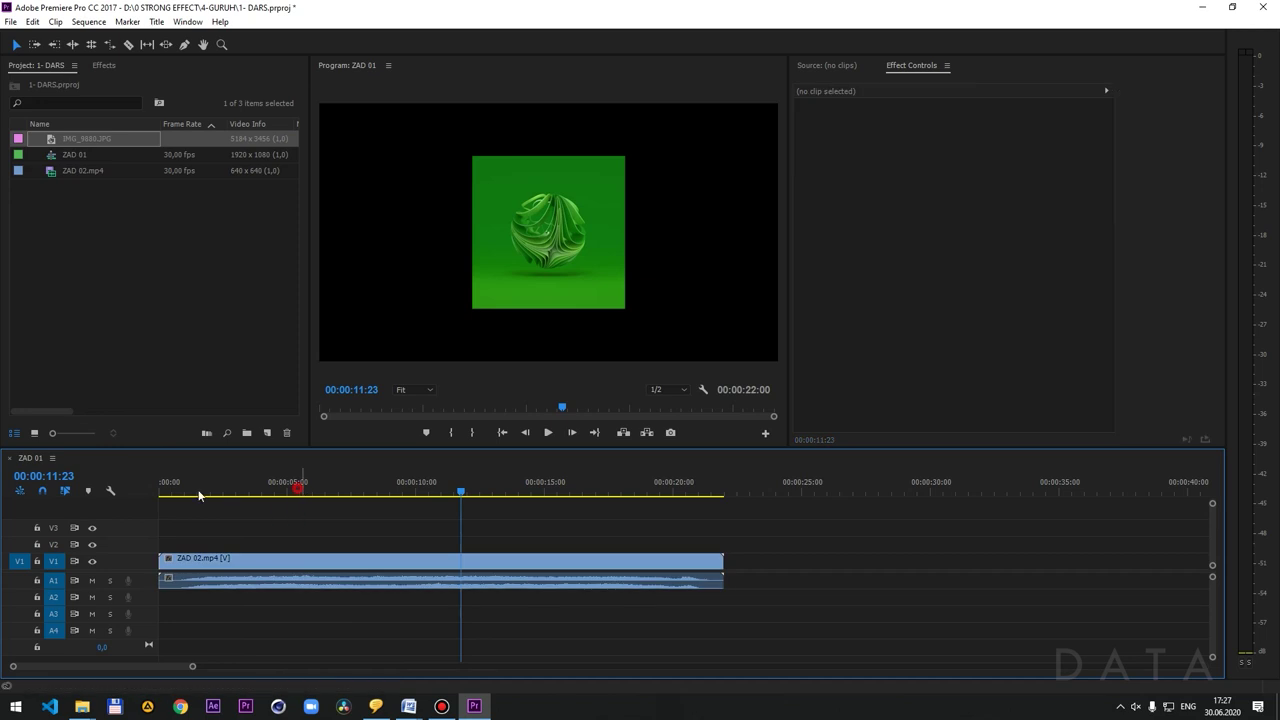
key("Home")
key("space")
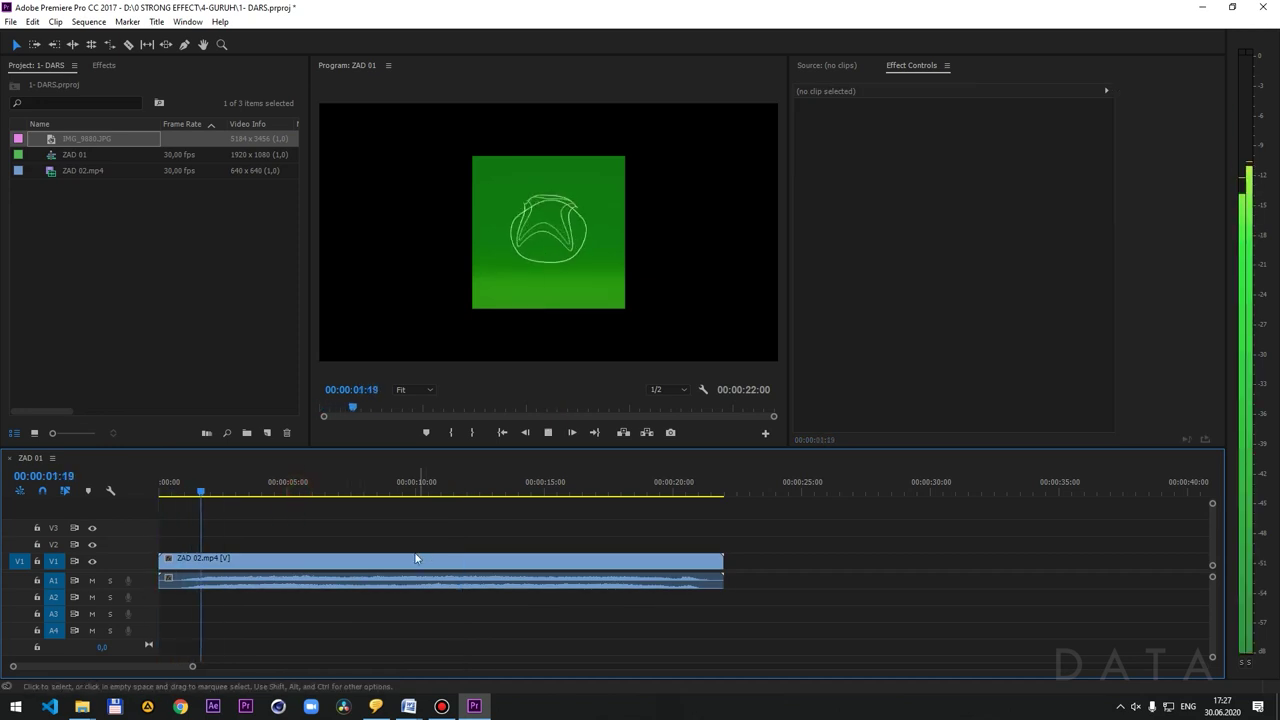
key("space")
left_click(547, 432)
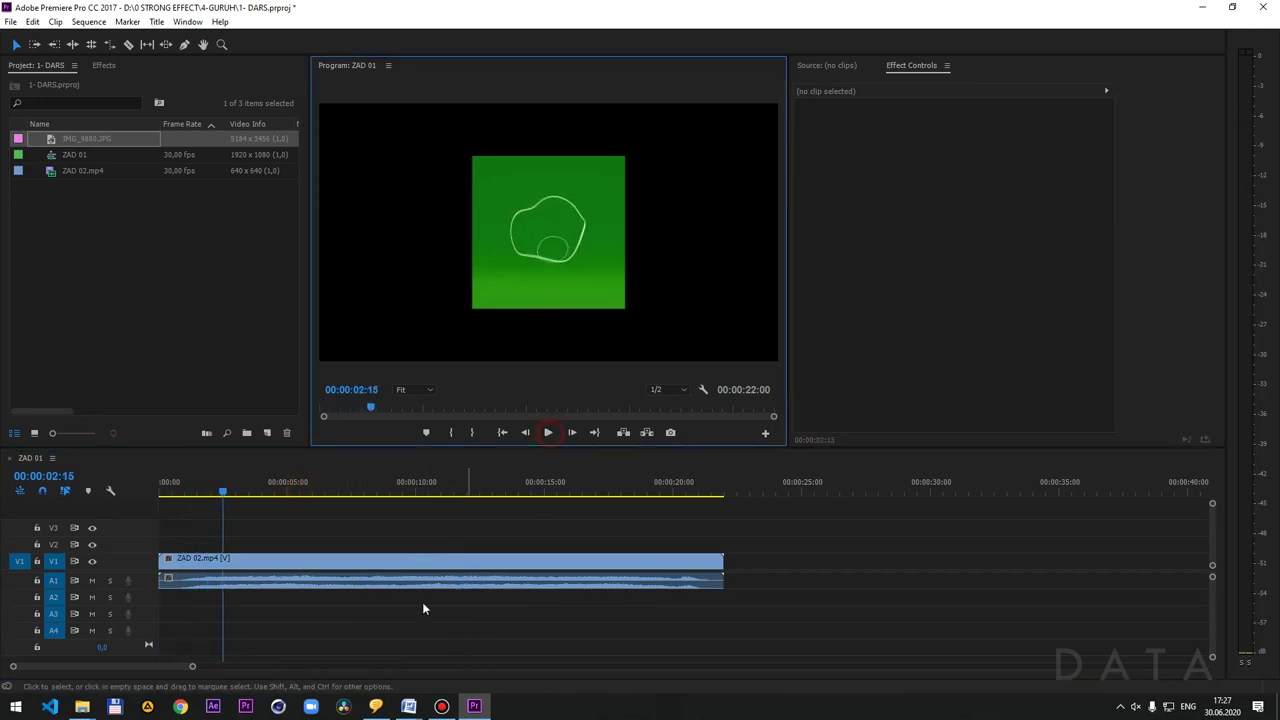
key("space")
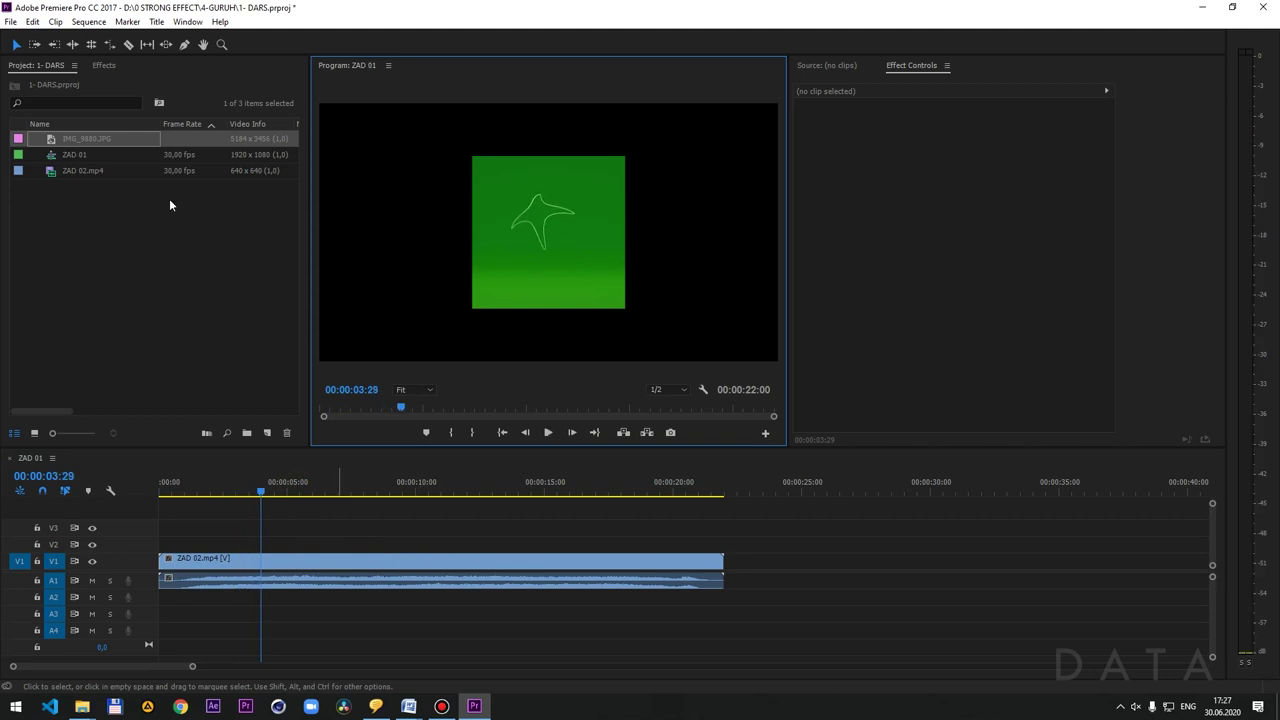
left_click(129, 45)
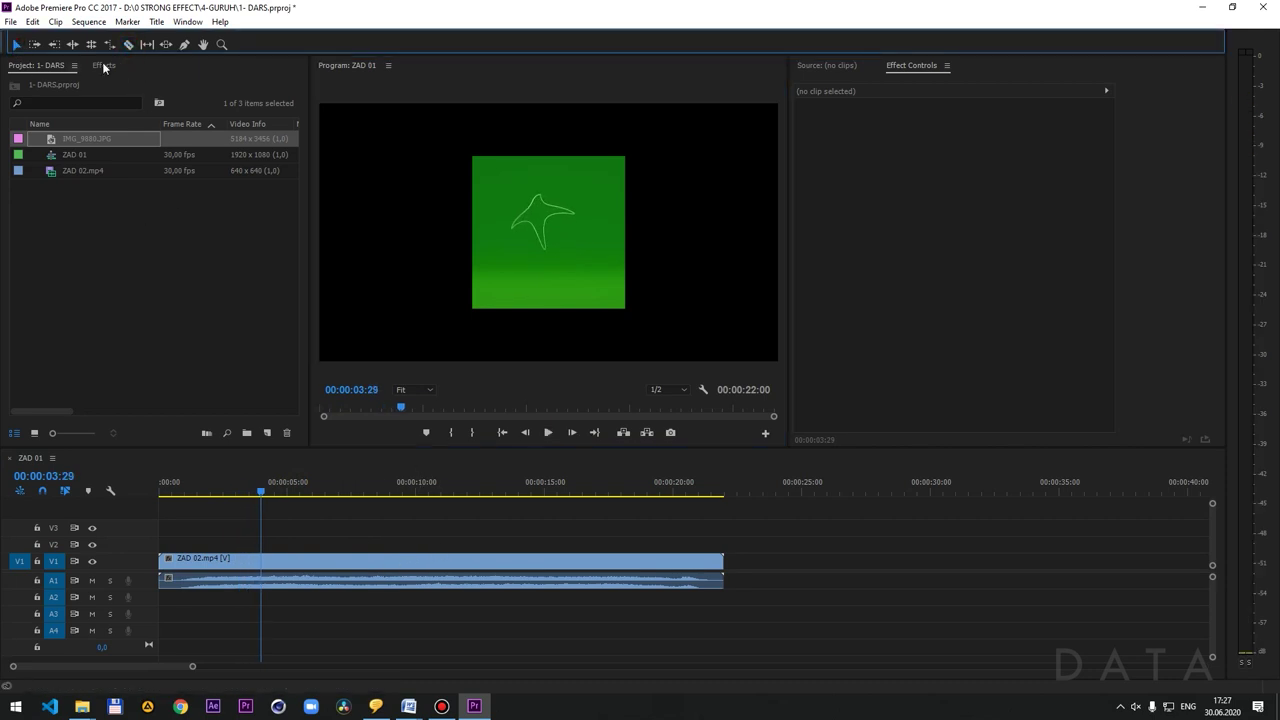
left_click(129, 45)
left_click(129, 45)
left_click(17, 45)
left_click(315, 540)
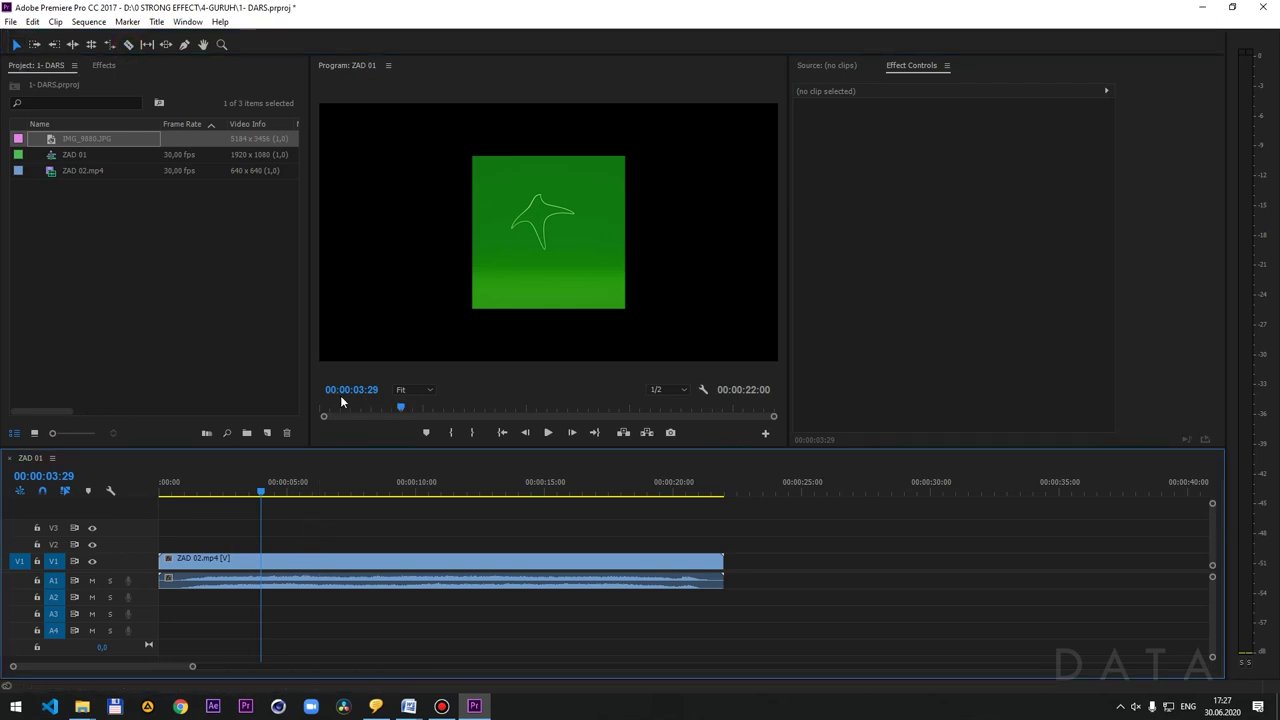
key("c")
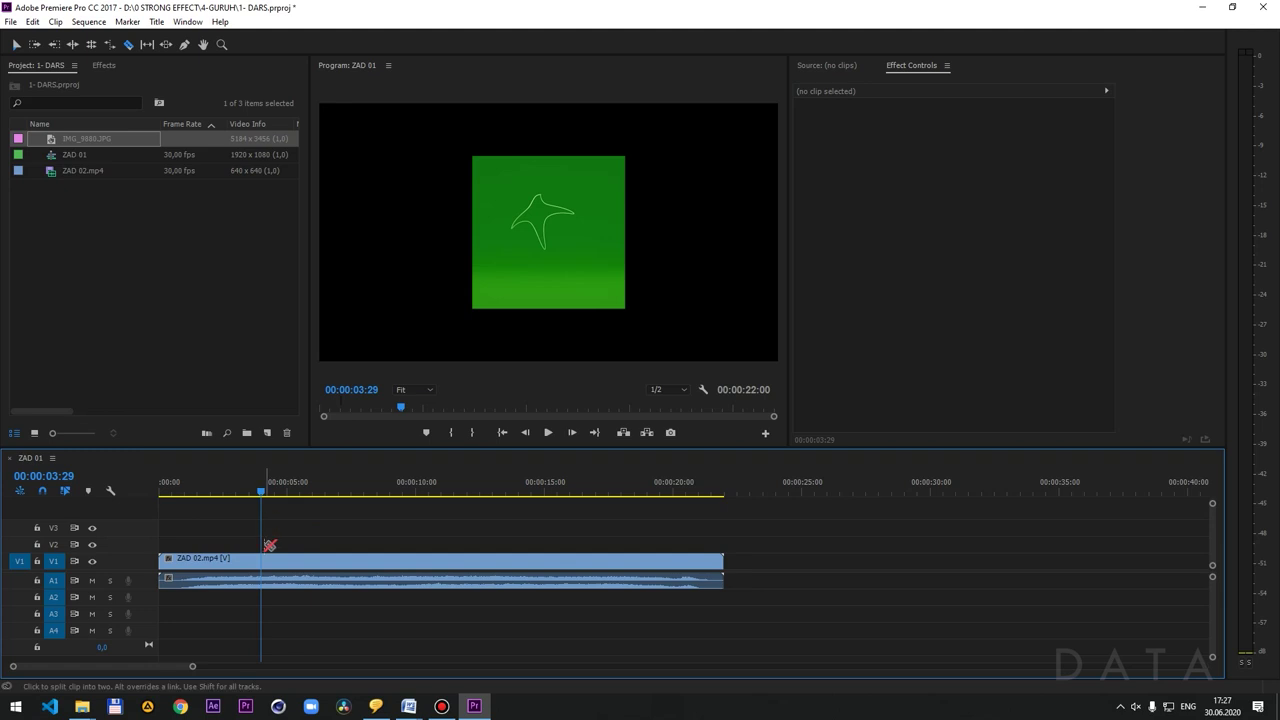
left_click(266, 561)
key("ctrl+z")
left_click(273, 562)
key("v")
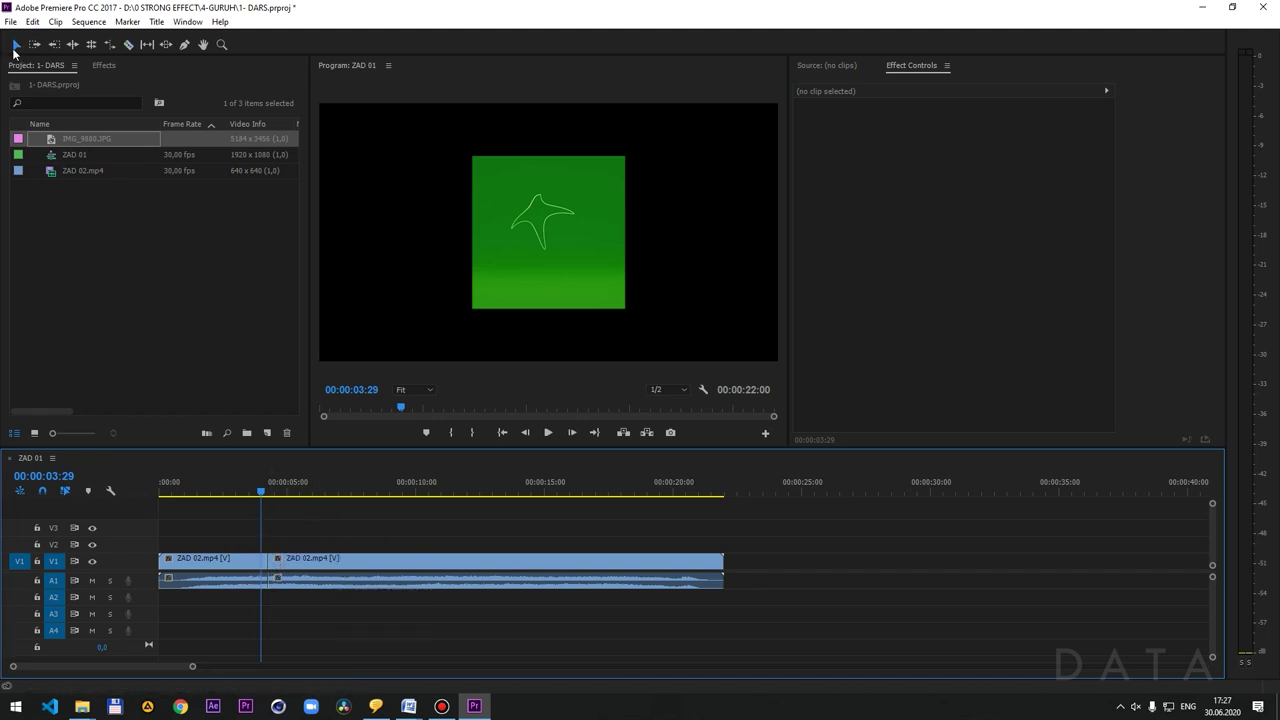
left_click_drag(330, 562, 592, 567)
key("Home")
key("space")
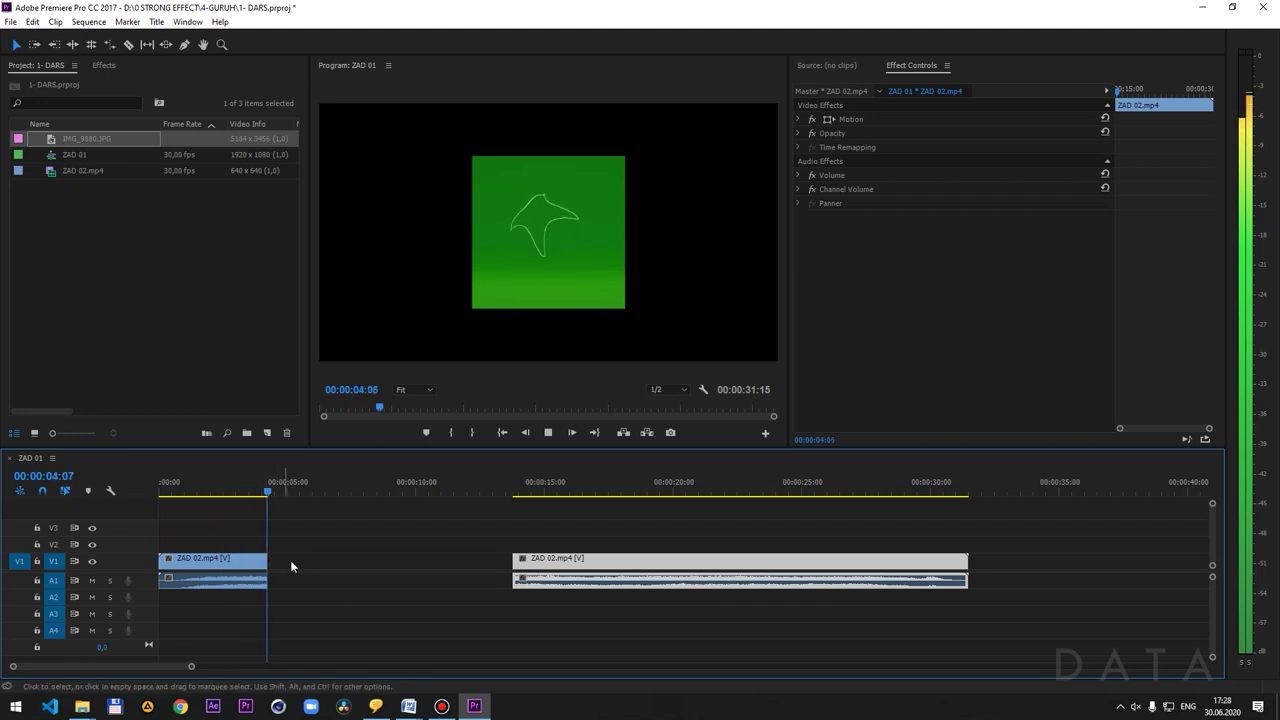
left_click_drag(545, 568, 367, 572)
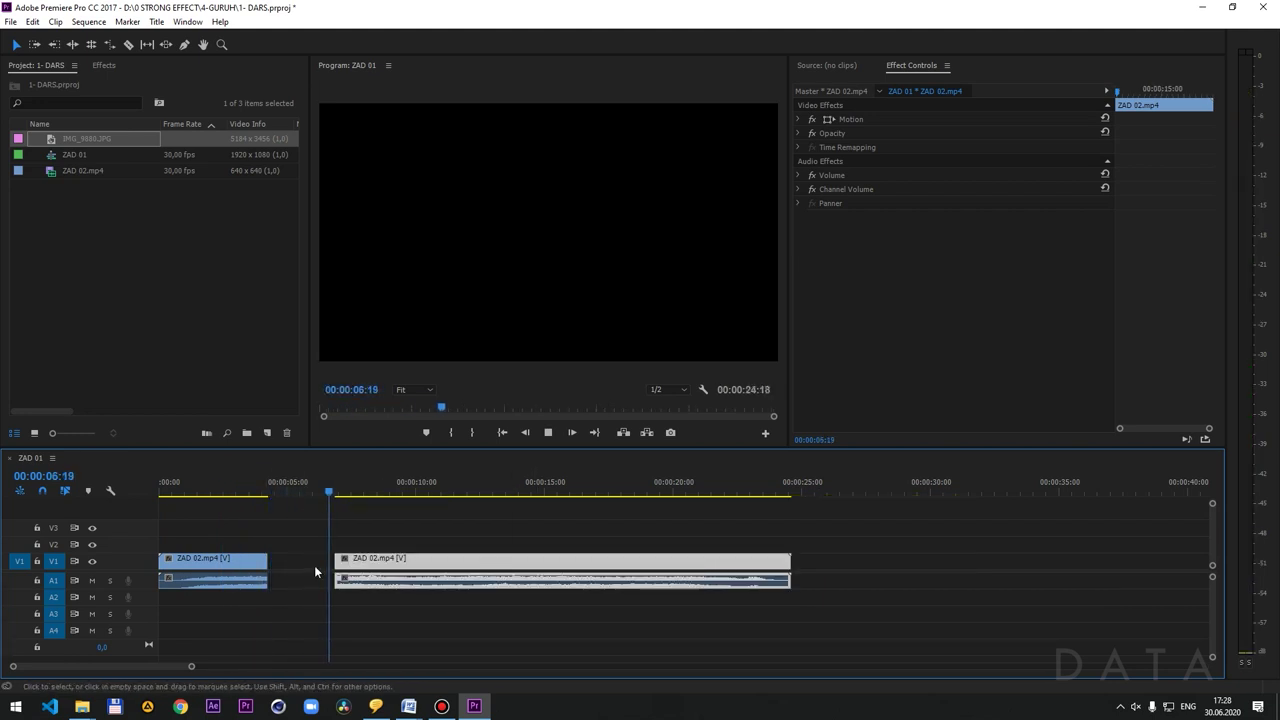
left_click(594, 531)
left_click(110, 44)
left_click(523, 560)
left_click(16, 44)
left_click_drag(600, 562, 743, 562)
left_click(656, 498)
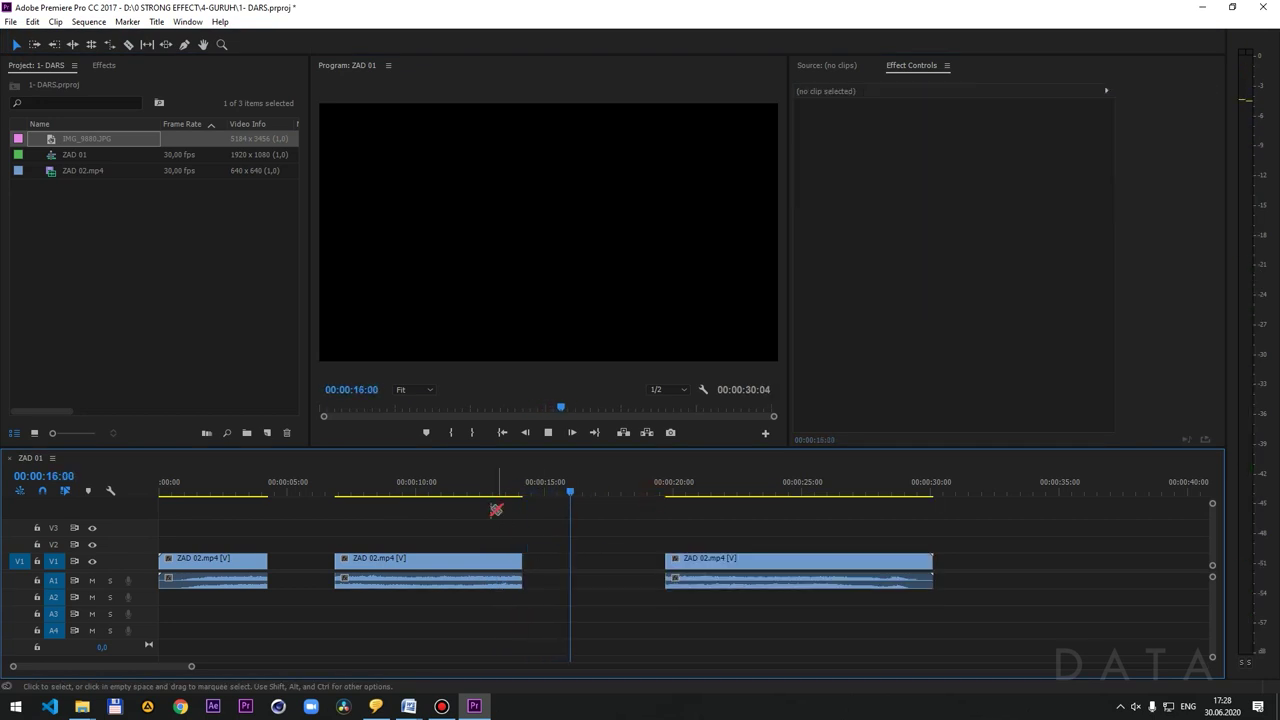
left_click(435, 488)
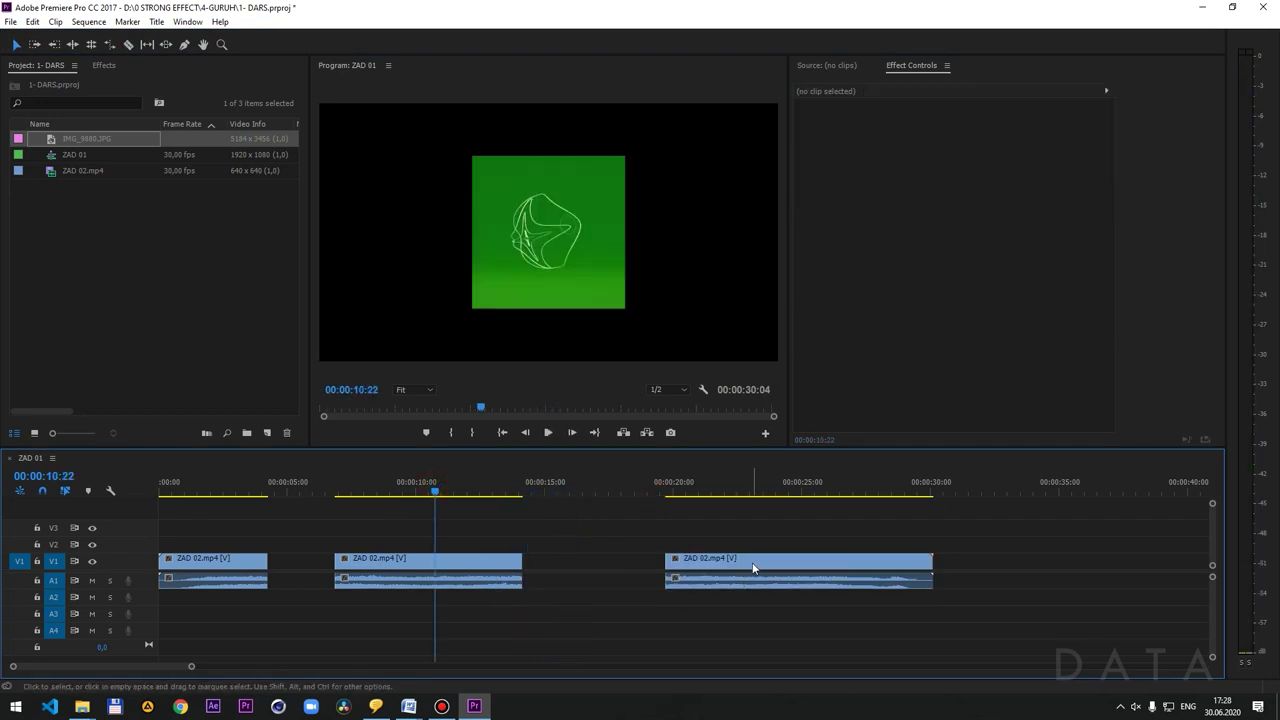
left_click_drag(753, 568, 610, 568)
key("c")
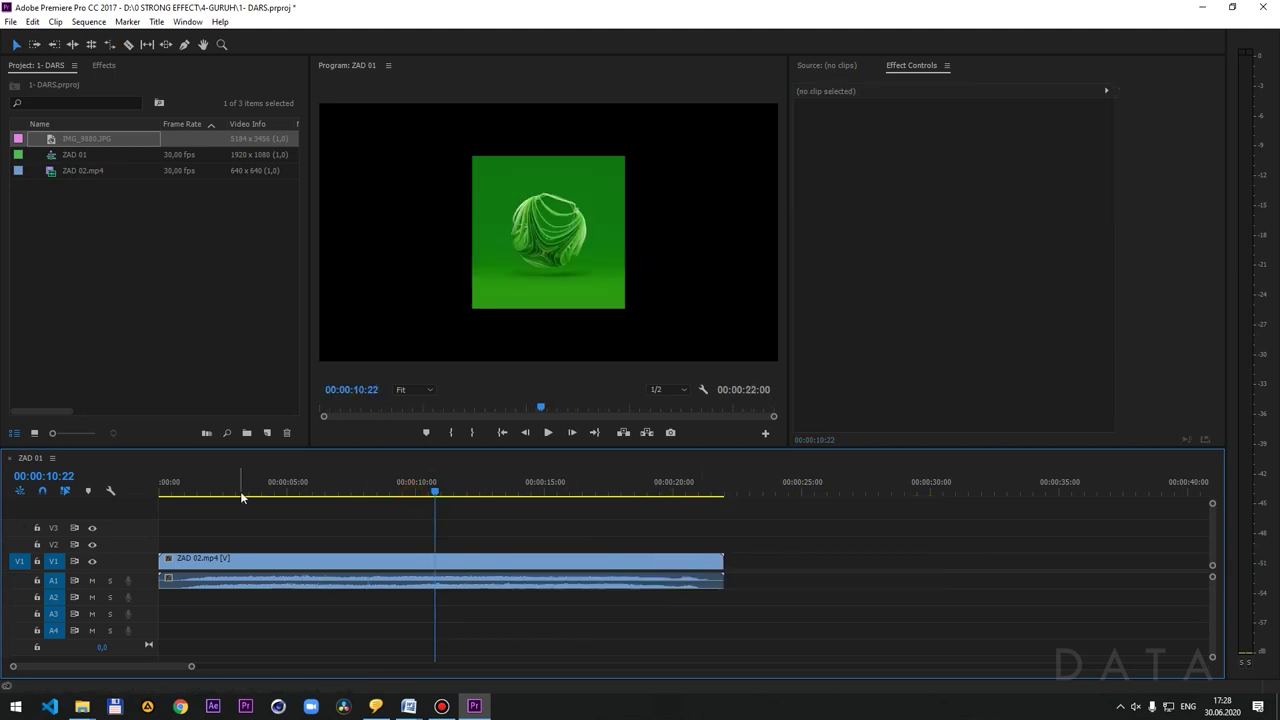
mouse_move(240, 491)
left_mouse_down()
mouse_move(399, 515)
mouse_move(429, 540)
left_mouse_up()
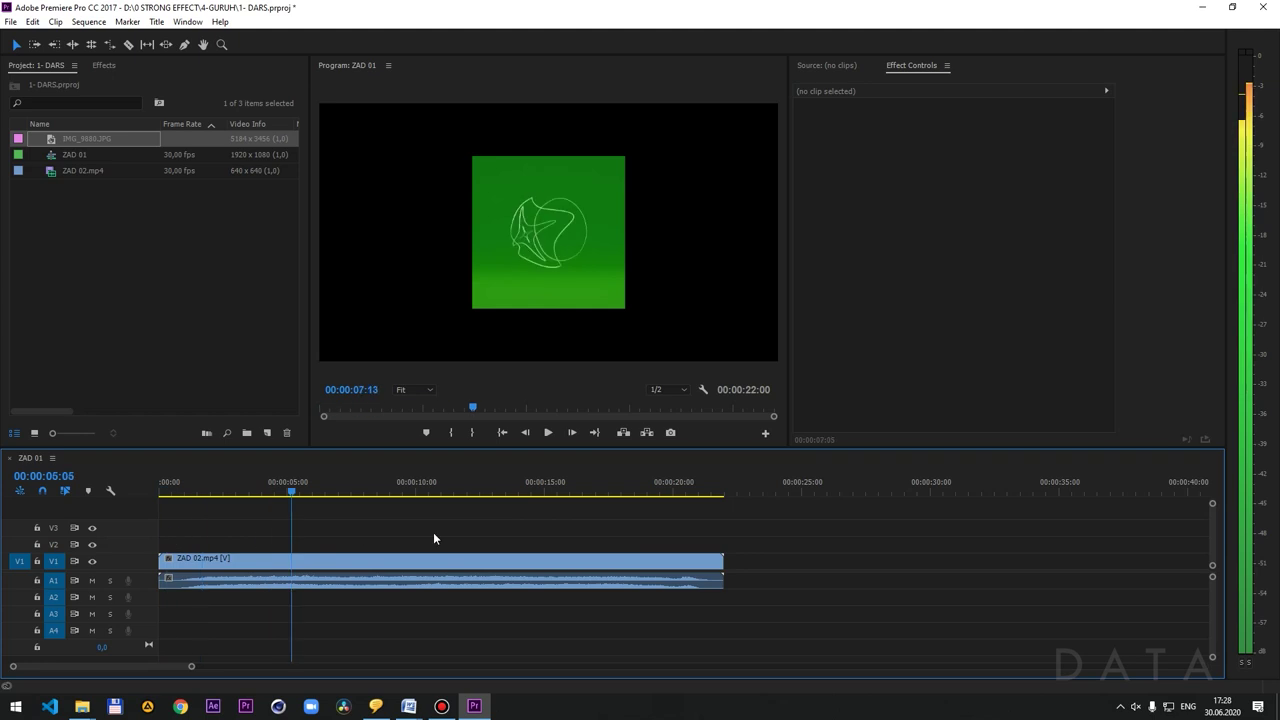
- Scrub to 00:00:02:25 and razor-cut the ZAD 02.mp4 clip, then undo the cut
left_click_drag(430, 545, 232, 548)
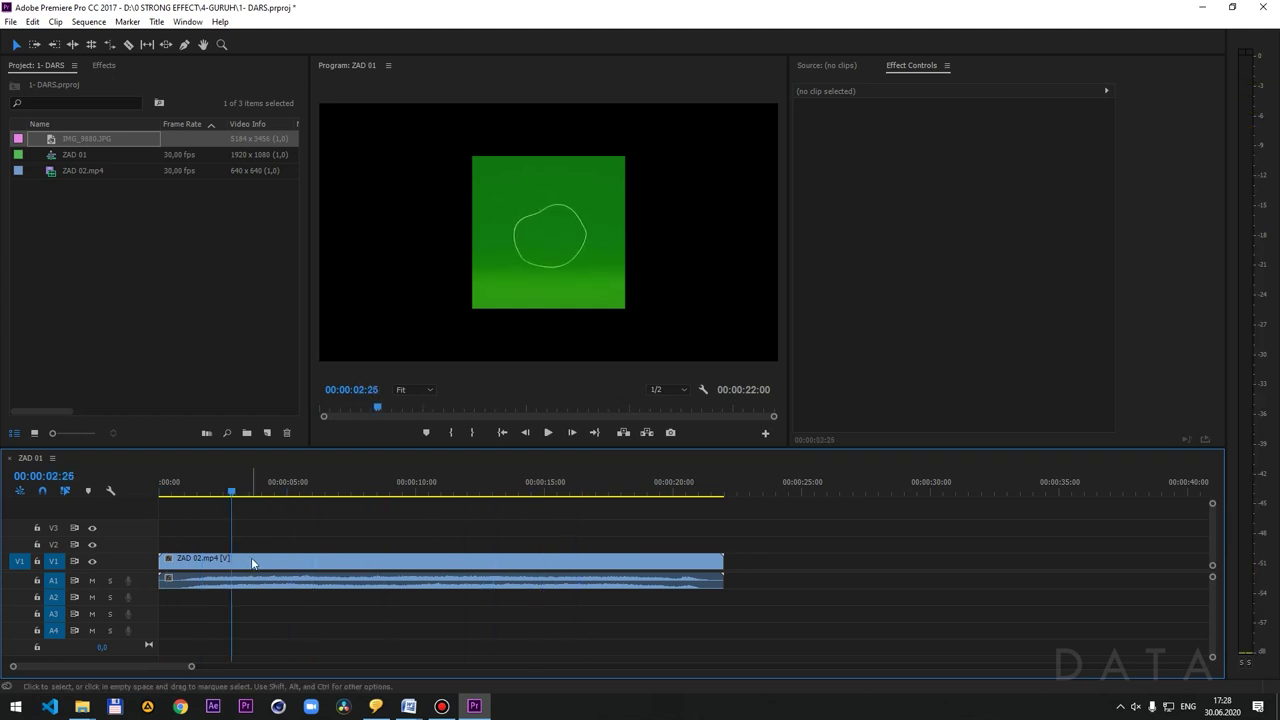
left_click(250, 558)
left_click(316, 537)
left_click(255, 563)
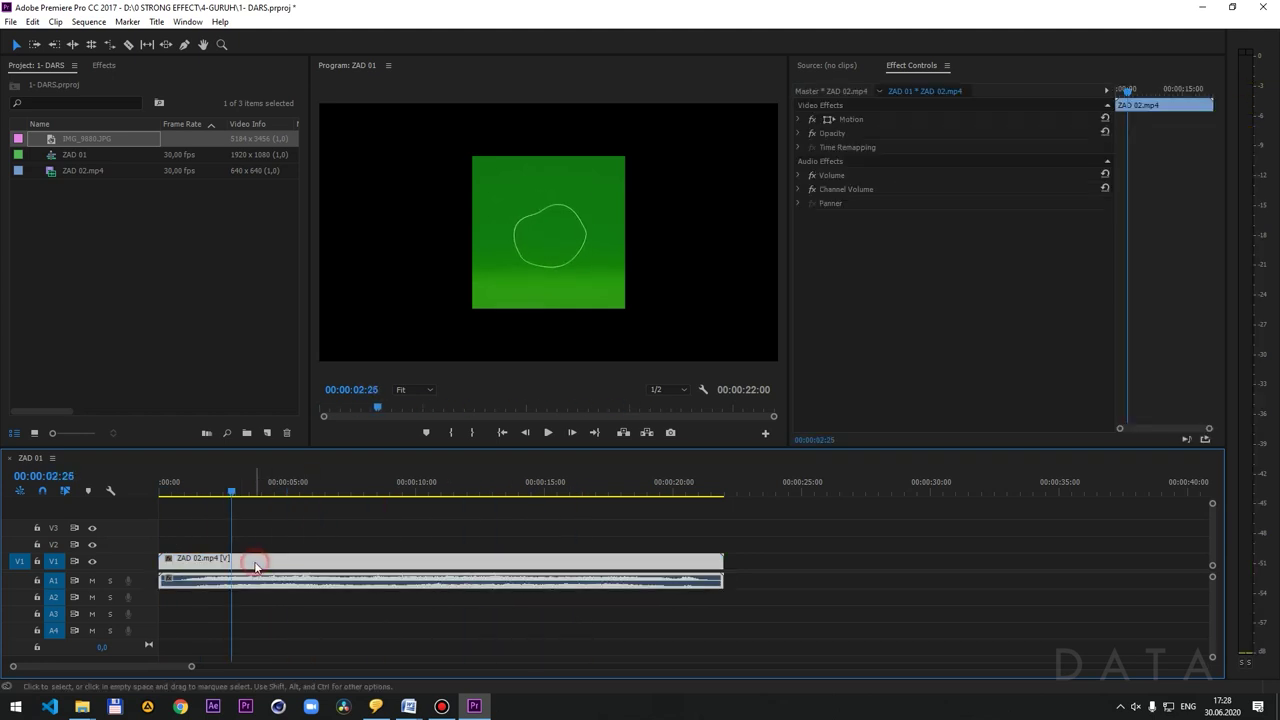
left_click(340, 563, "ctrl")
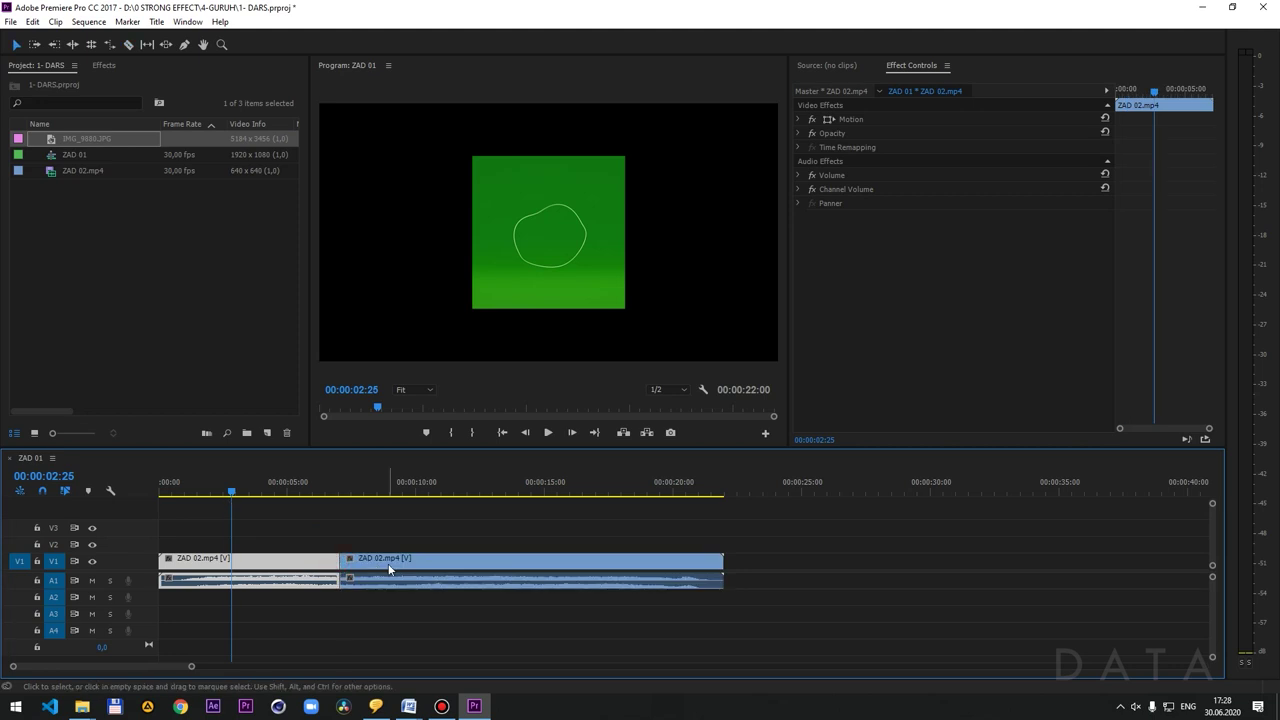
key("ctrl+z")
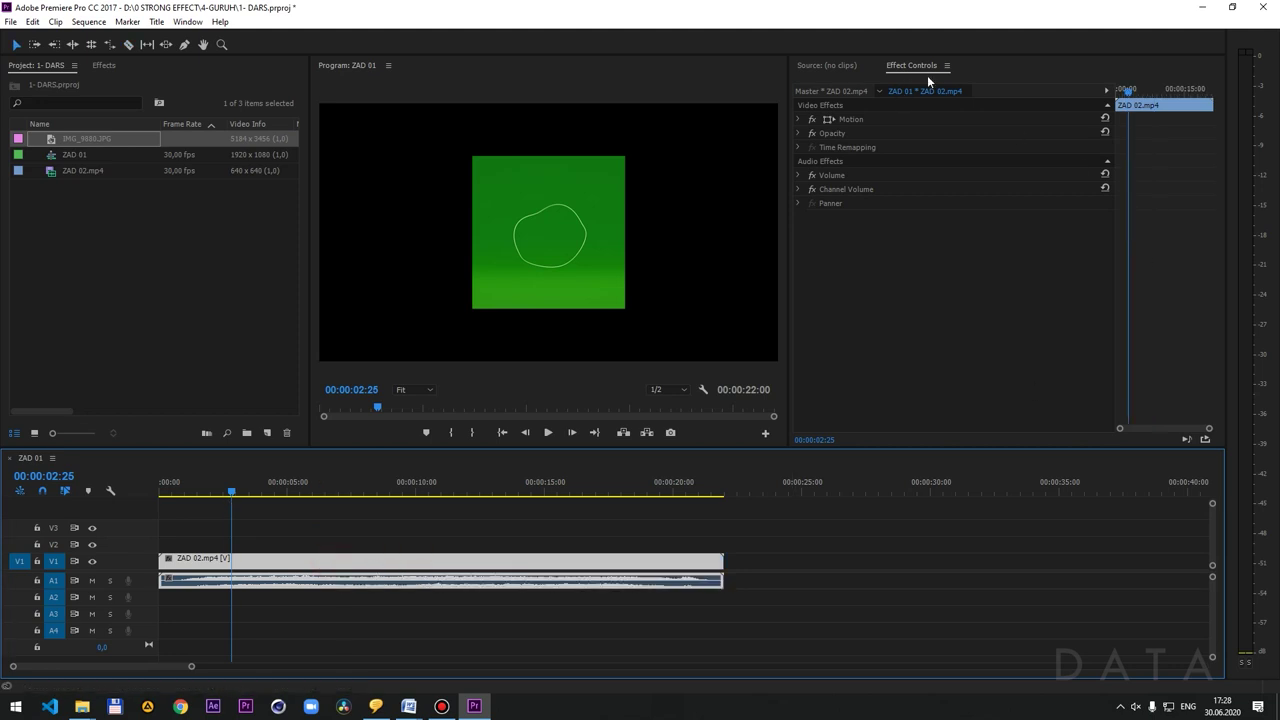
- Show the Source monitor and select IMG_9880.JPG in the Project panel
left_click(823, 68)
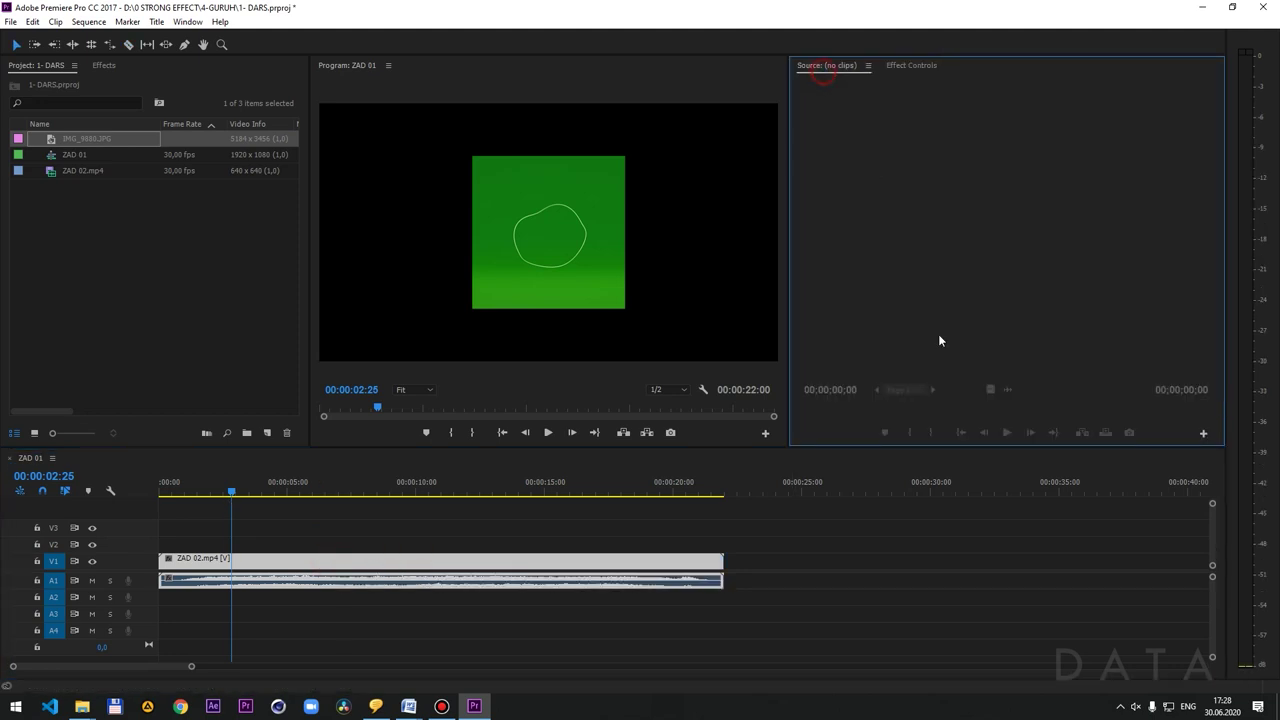
left_click(238, 360)
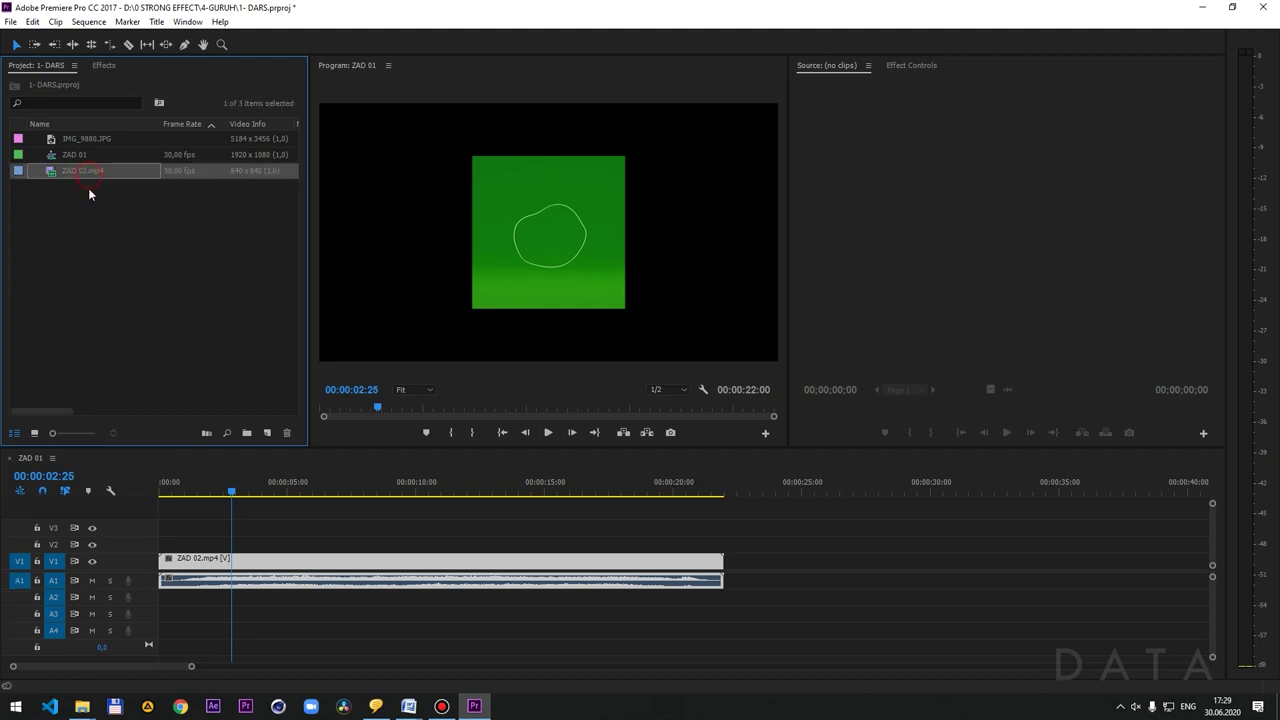
left_click(76, 141)
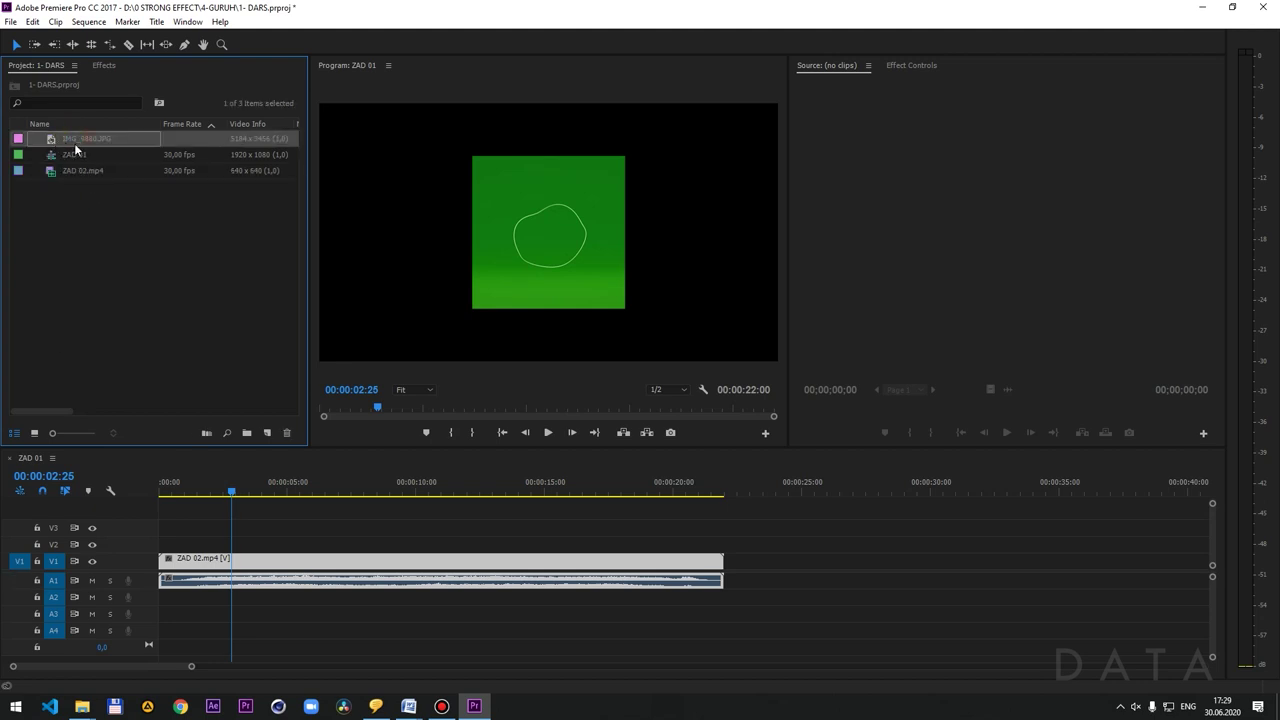
mouse_move(82, 704)
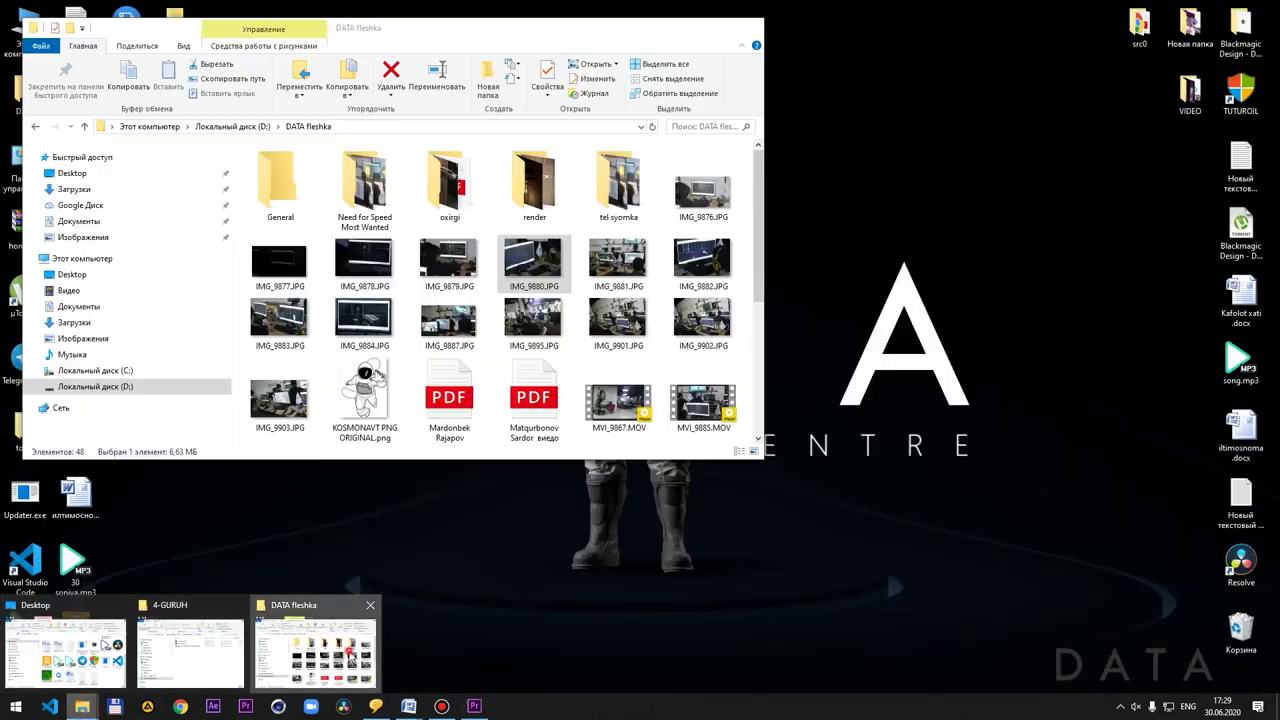
left_click(348, 652)
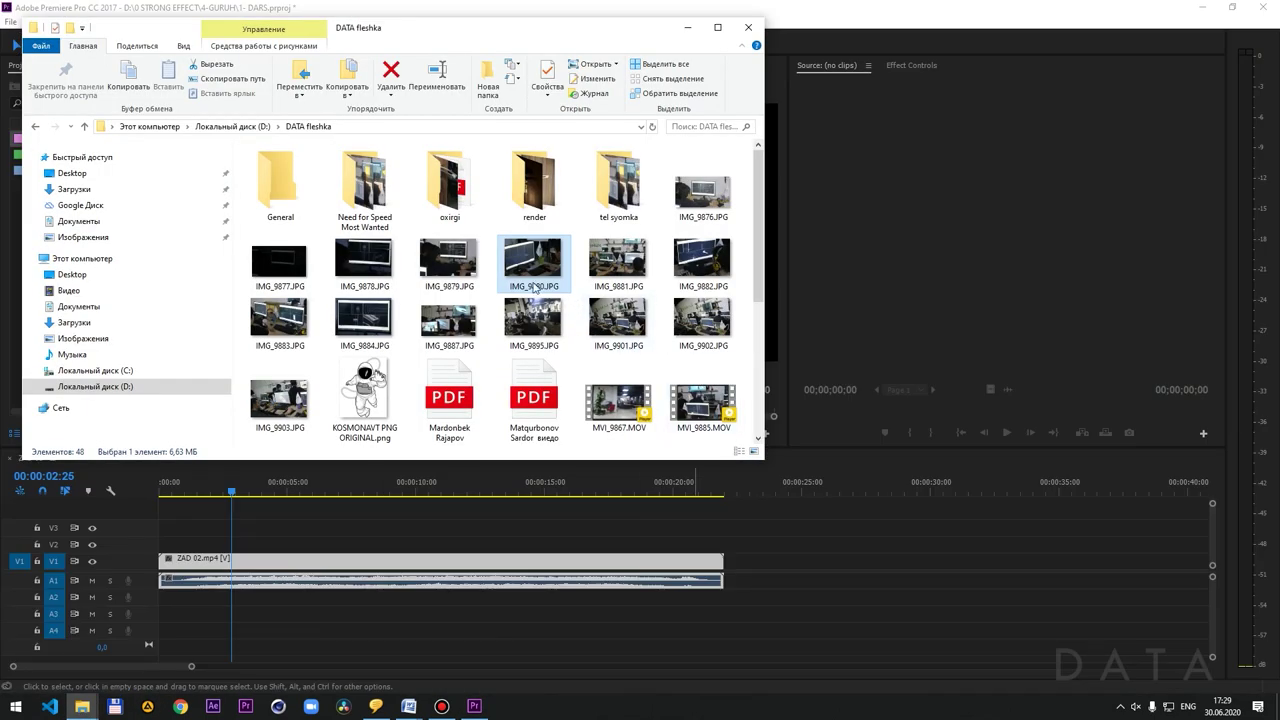
double_click(533, 270)
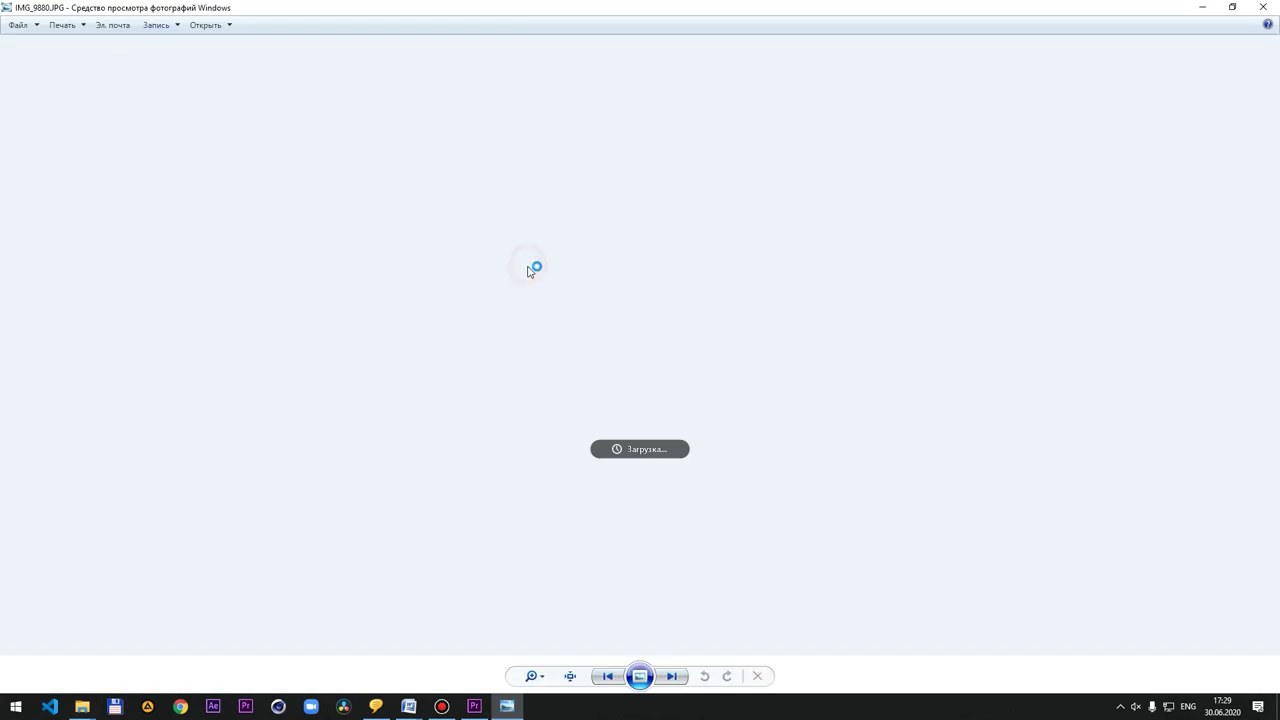
left_click(1274, 7)
left_click(1046, 262)
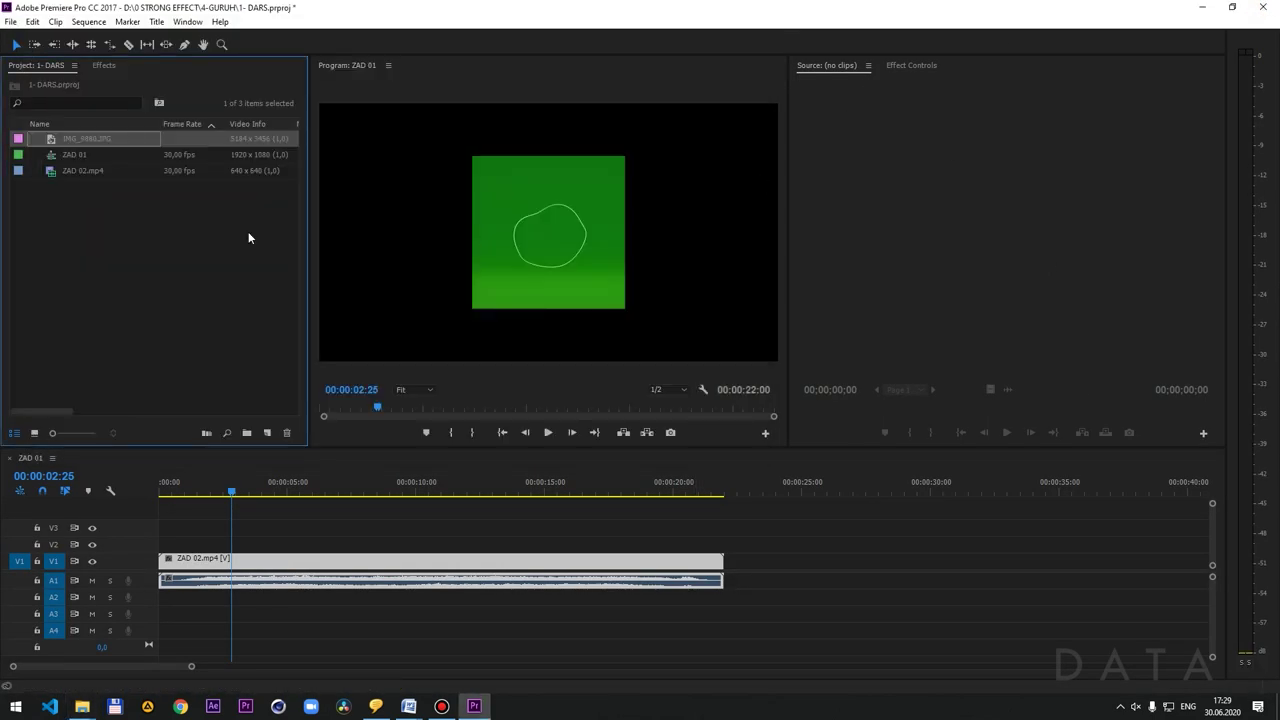
- Drop IMG_9880.JPG after ZAD 02.mp4 on V1, delete it, and open it in the Source monitor
left_click_drag(812, 525, 812, 558)
left_click_drag(792, 490, 830, 492)
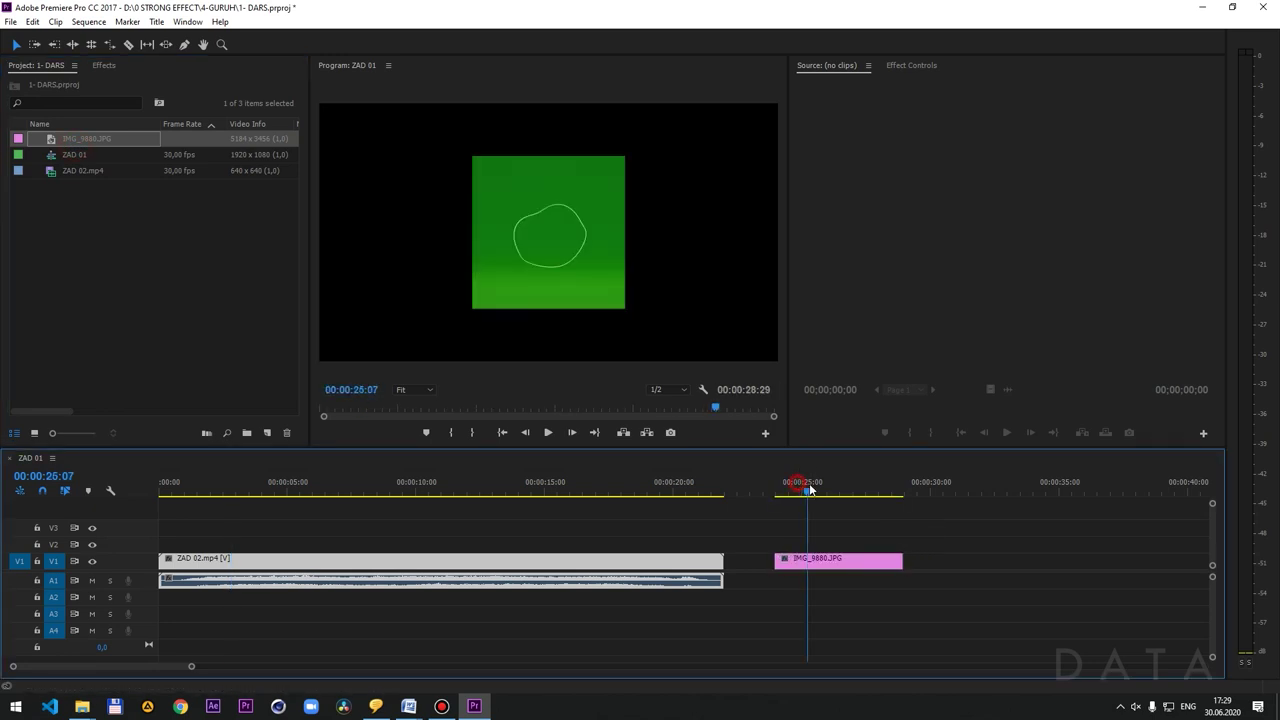
left_click(838, 560)
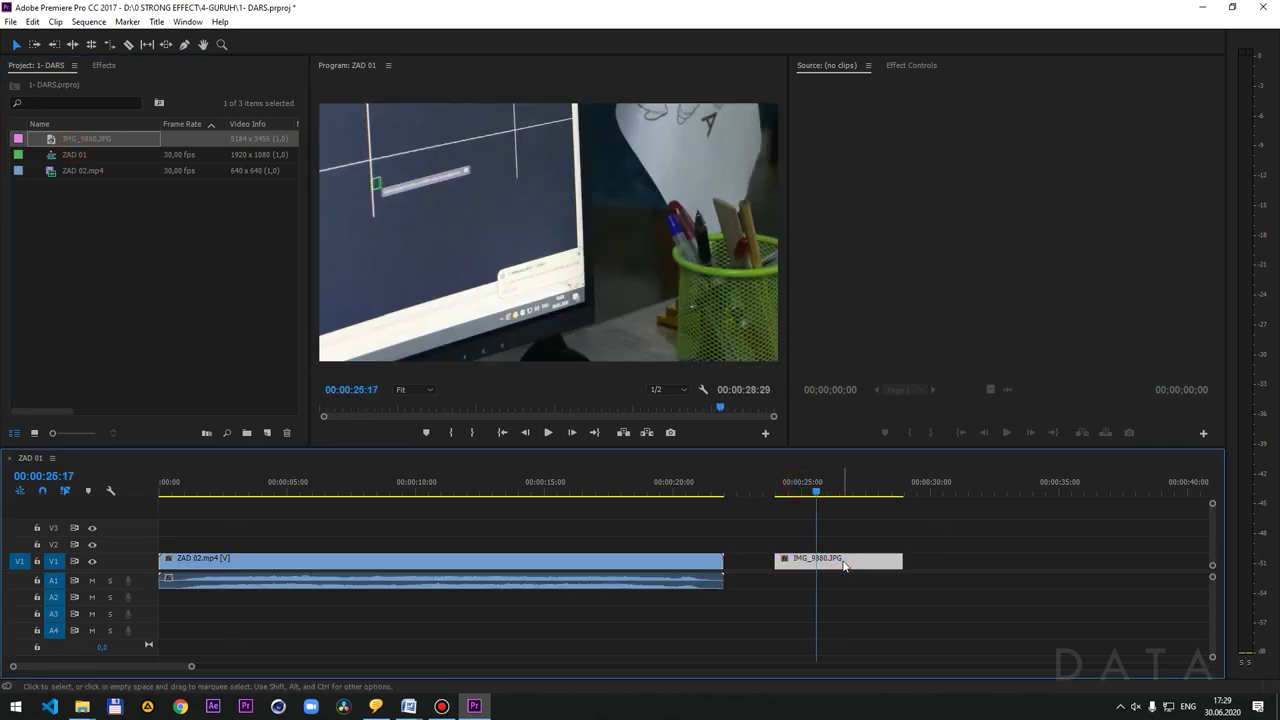
key("Delete")
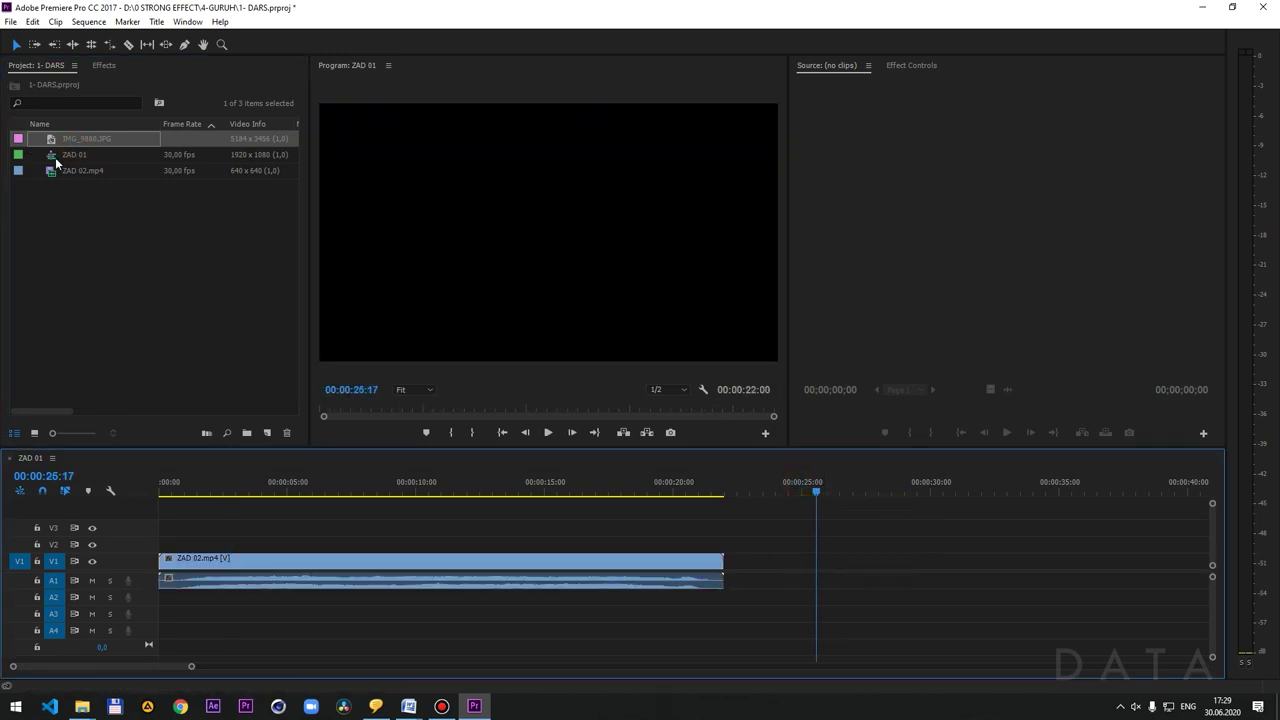
double_click(52, 142)
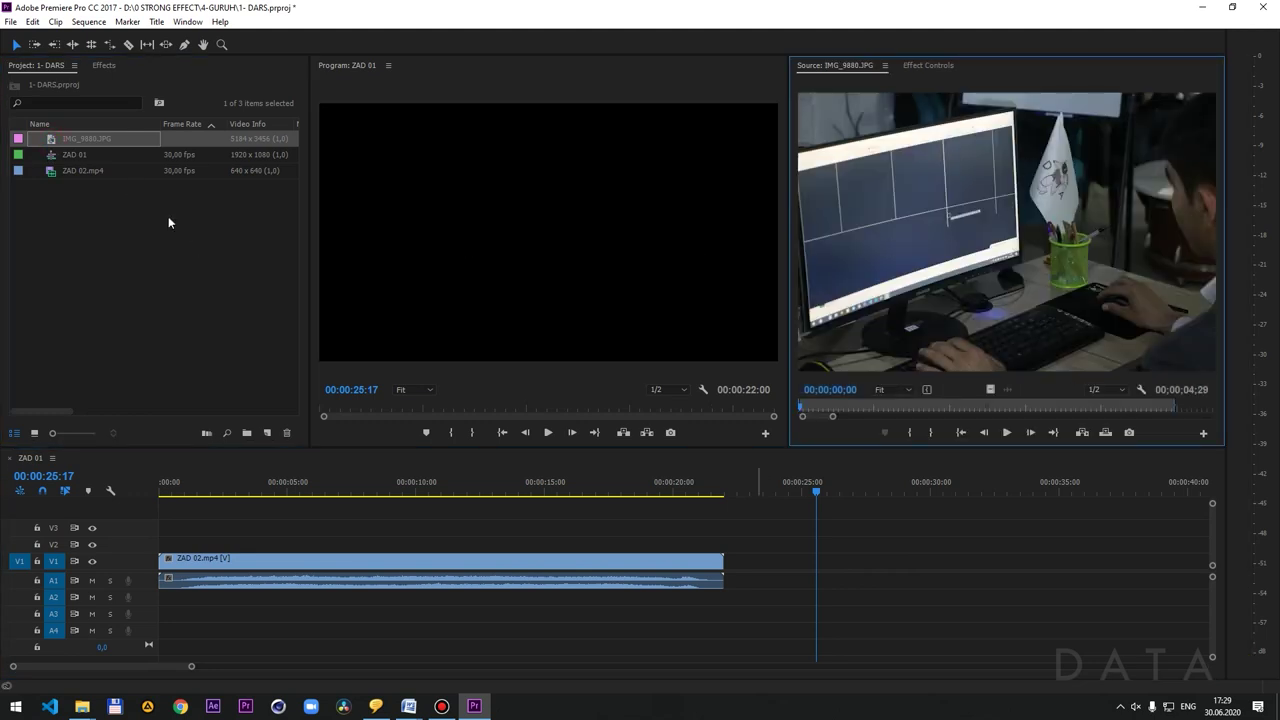
- Load the 00:00:22:00 ZAD 02.mp4 into the Source monitor, play through it, and delete its timeline clip
left_click(50, 172)
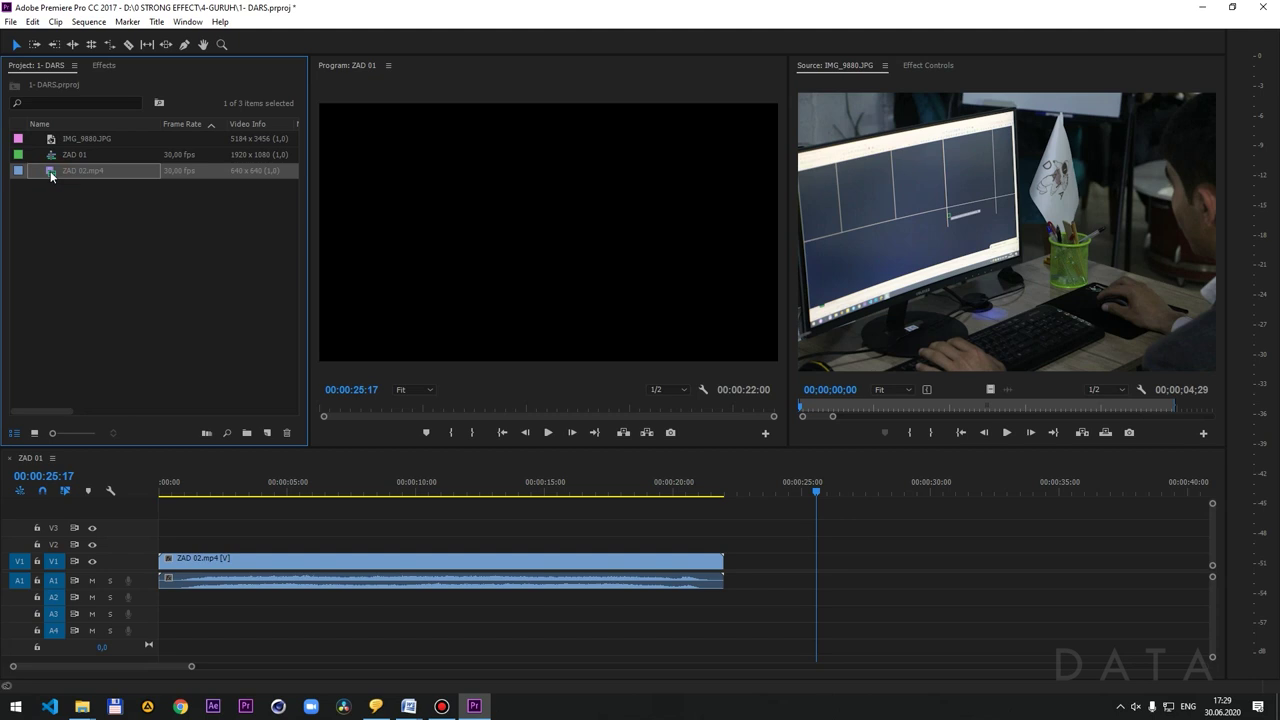
double_click(52, 172)
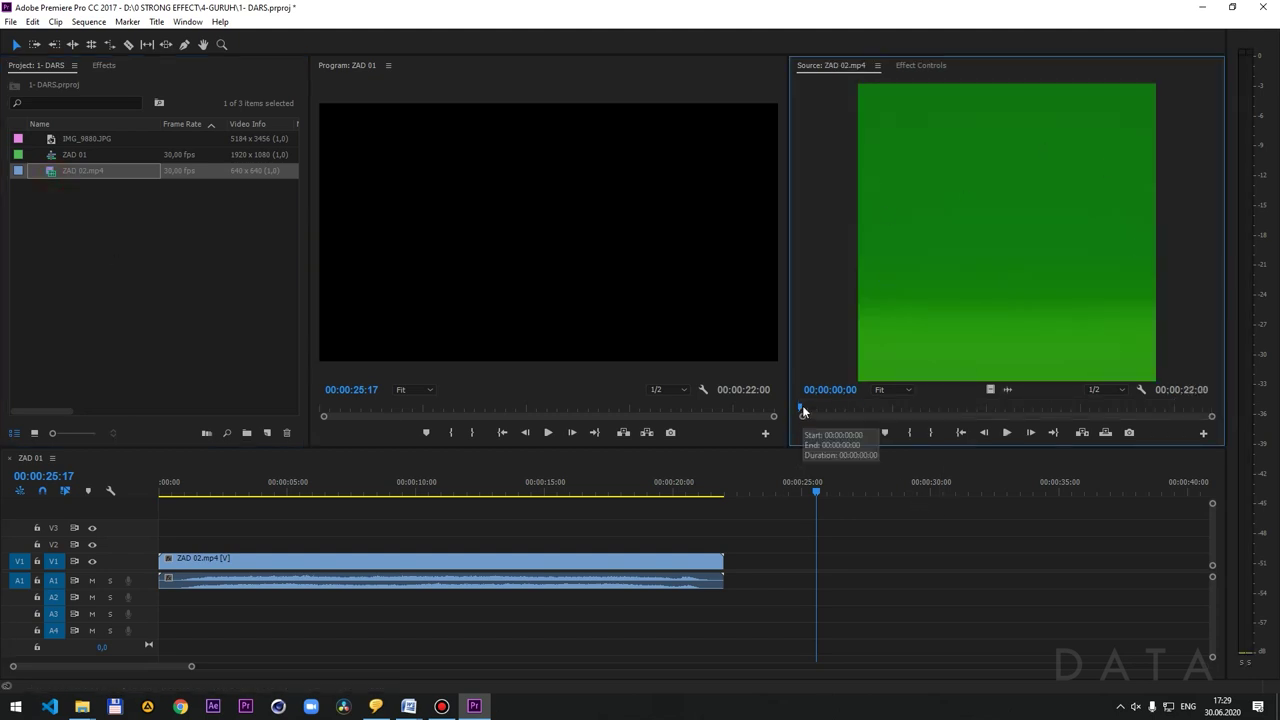
key("space")
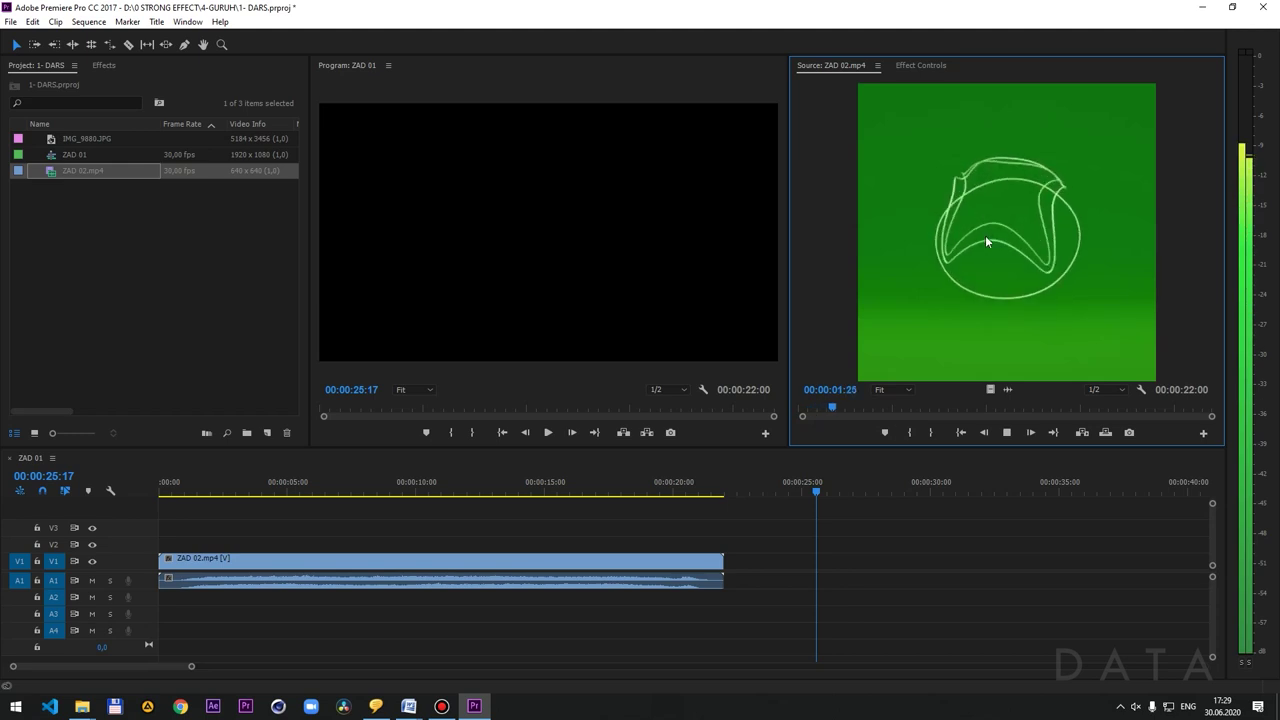
key("space")
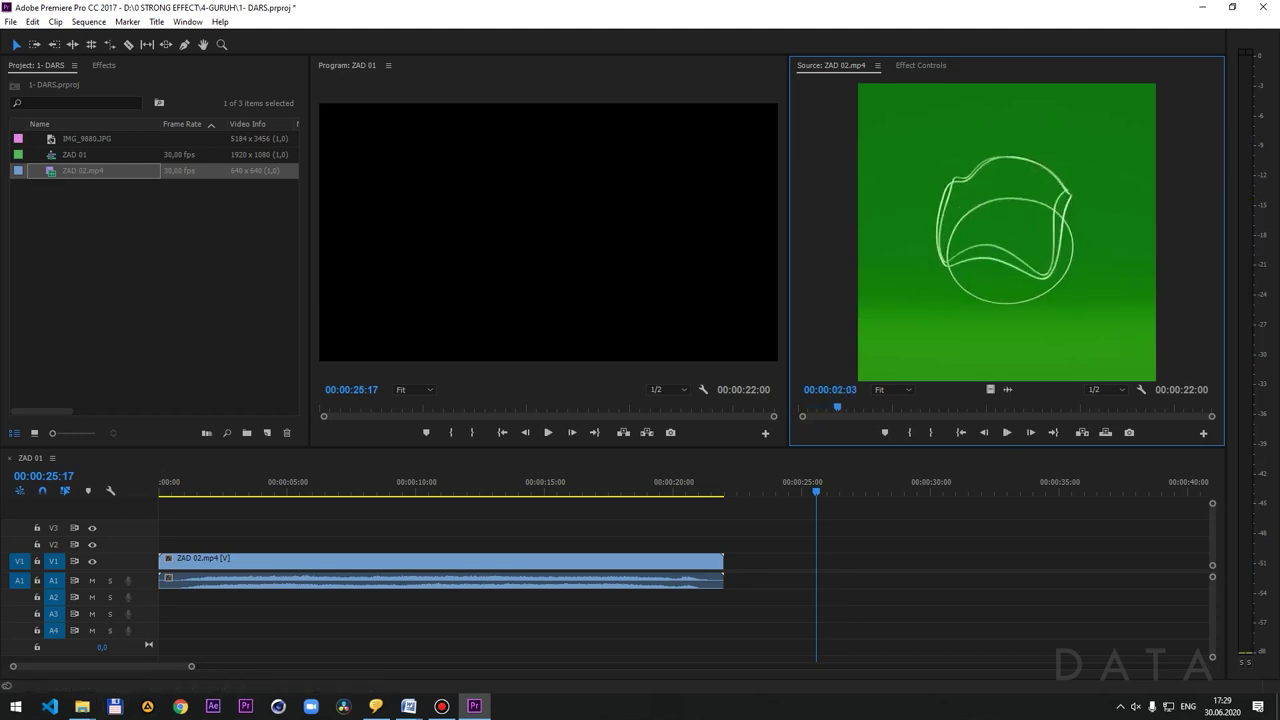
key("space")
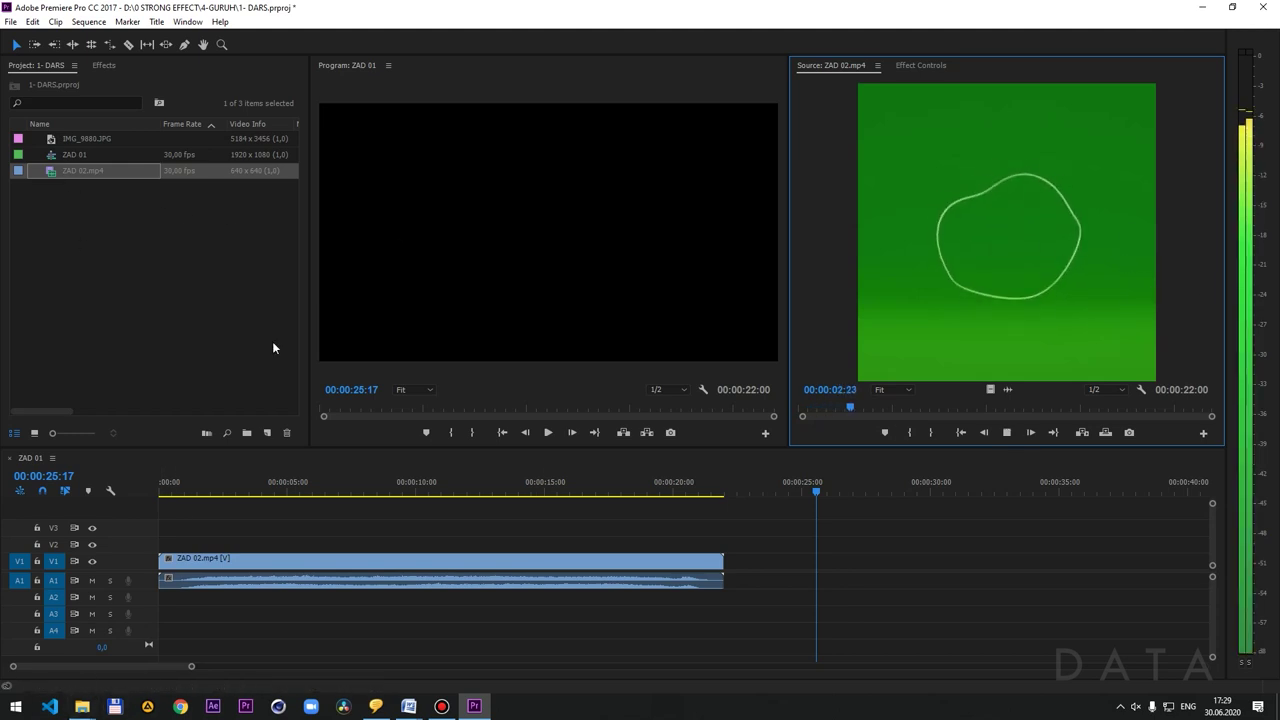
left_click_drag(191, 492, 354, 493)
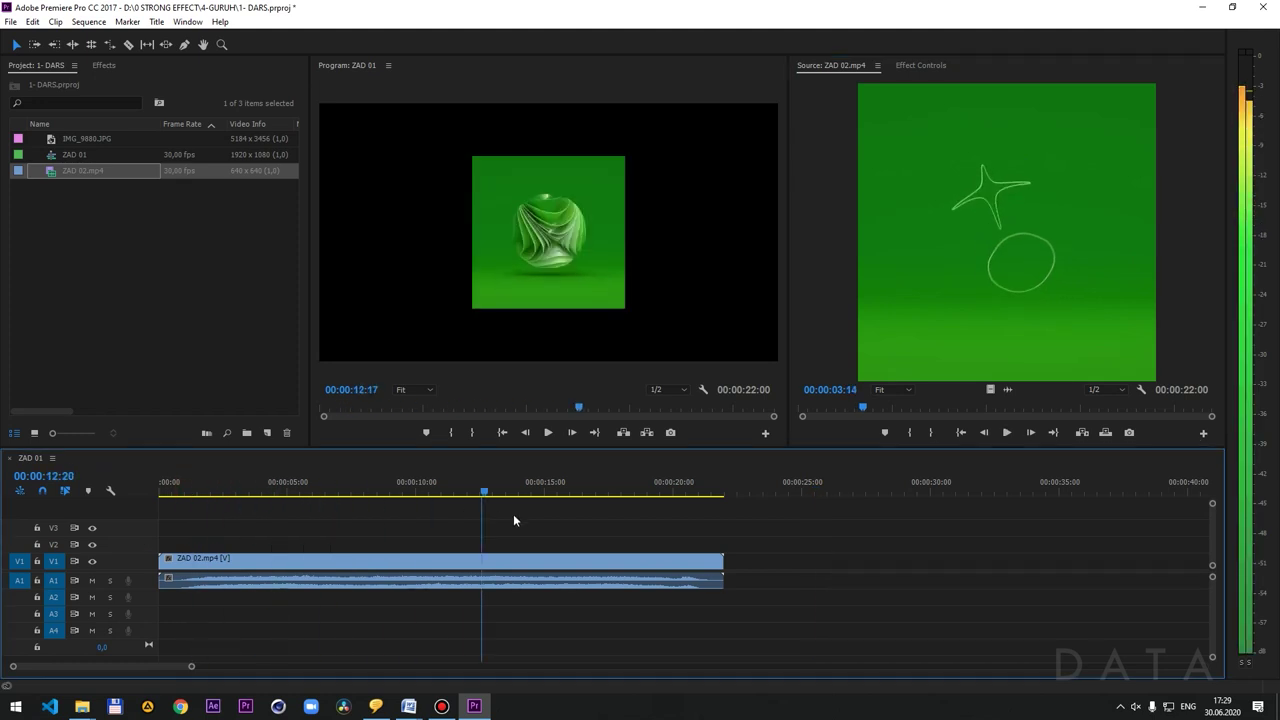
left_click(906, 287)
key("space")
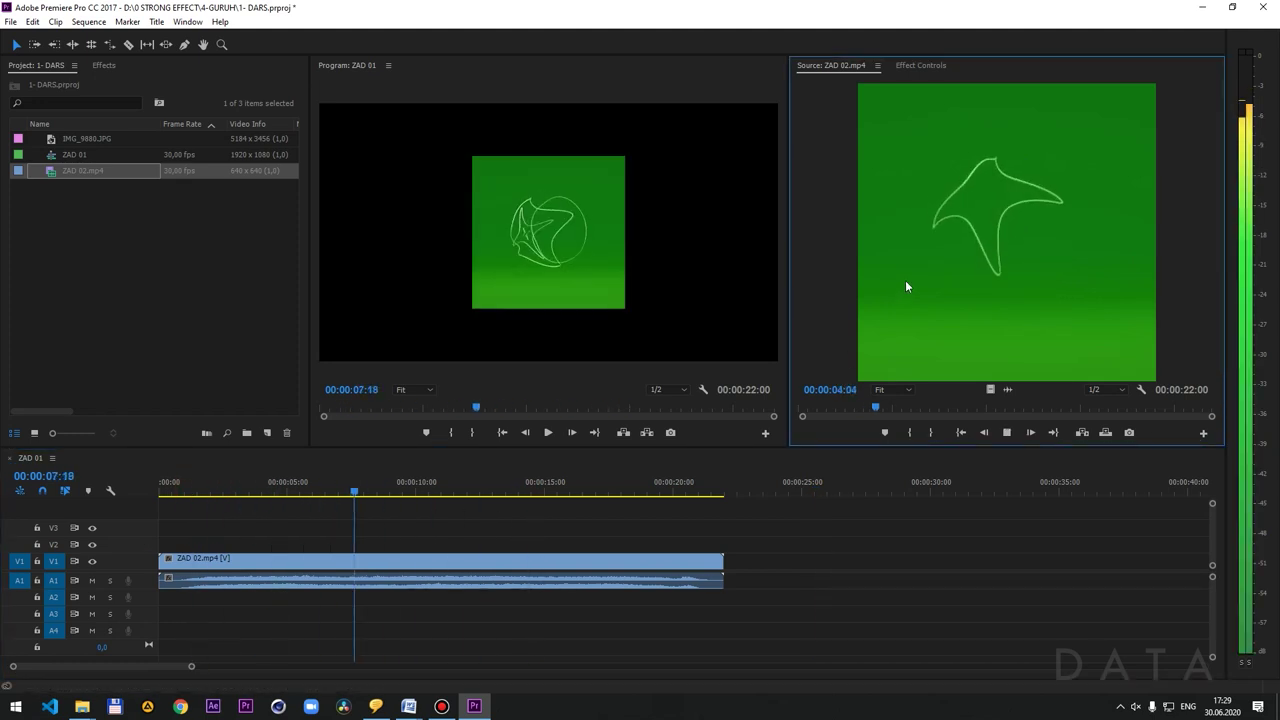
mouse_move(908, 405)
left_mouse_down()
mouse_move(1161, 413)
mouse_move(1143, 432)
mouse_move(905, 440)
left_mouse_up()
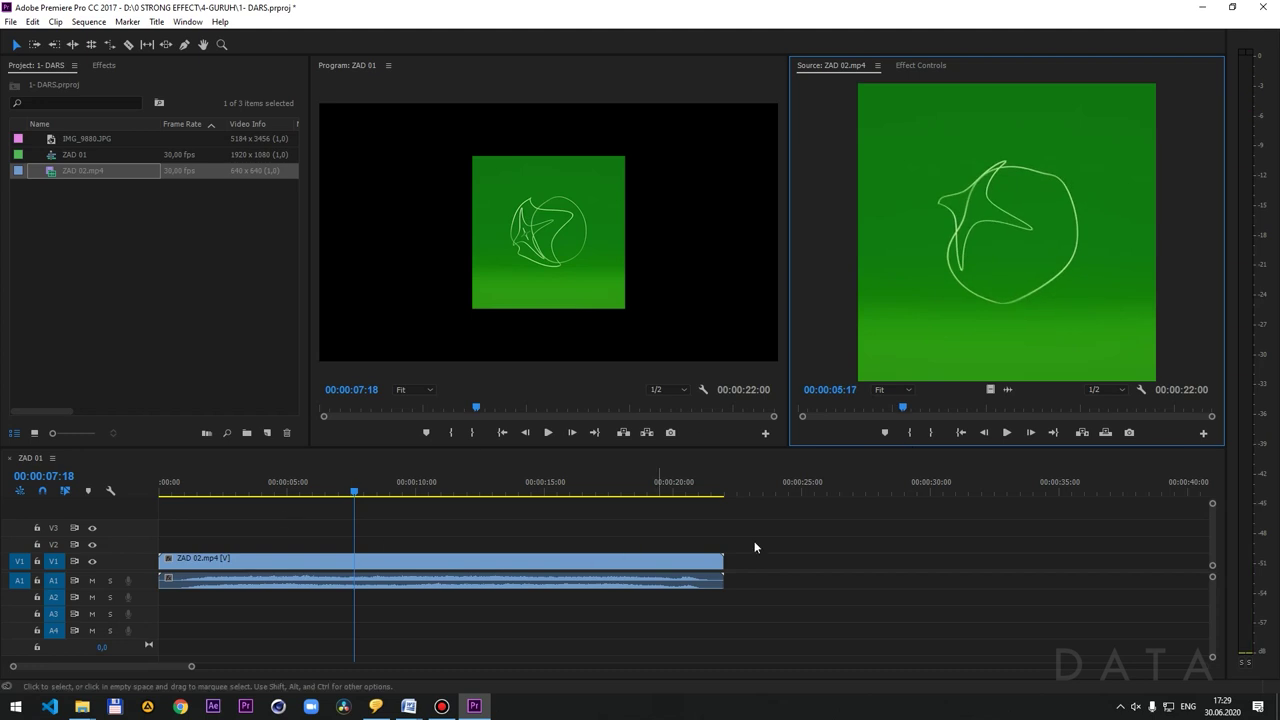
left_click_drag(770, 528, 392, 646)
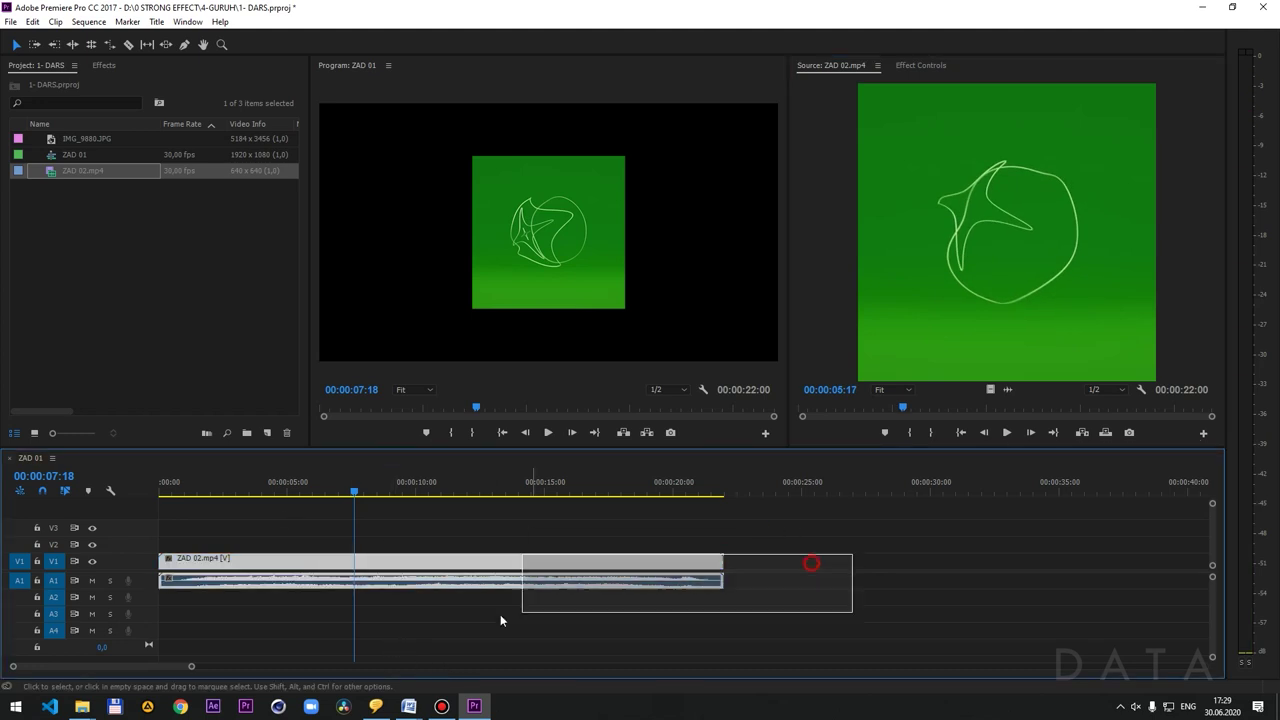
key("Delete")
- Mark In at 05:18 and Out at 14:24, placing the 00:00:09:07 portion on V1 with existing settings kept
mouse_move(854, 407)
left_mouse_down()
mouse_move(834, 411)
mouse_move(903, 423)
left_mouse_up()
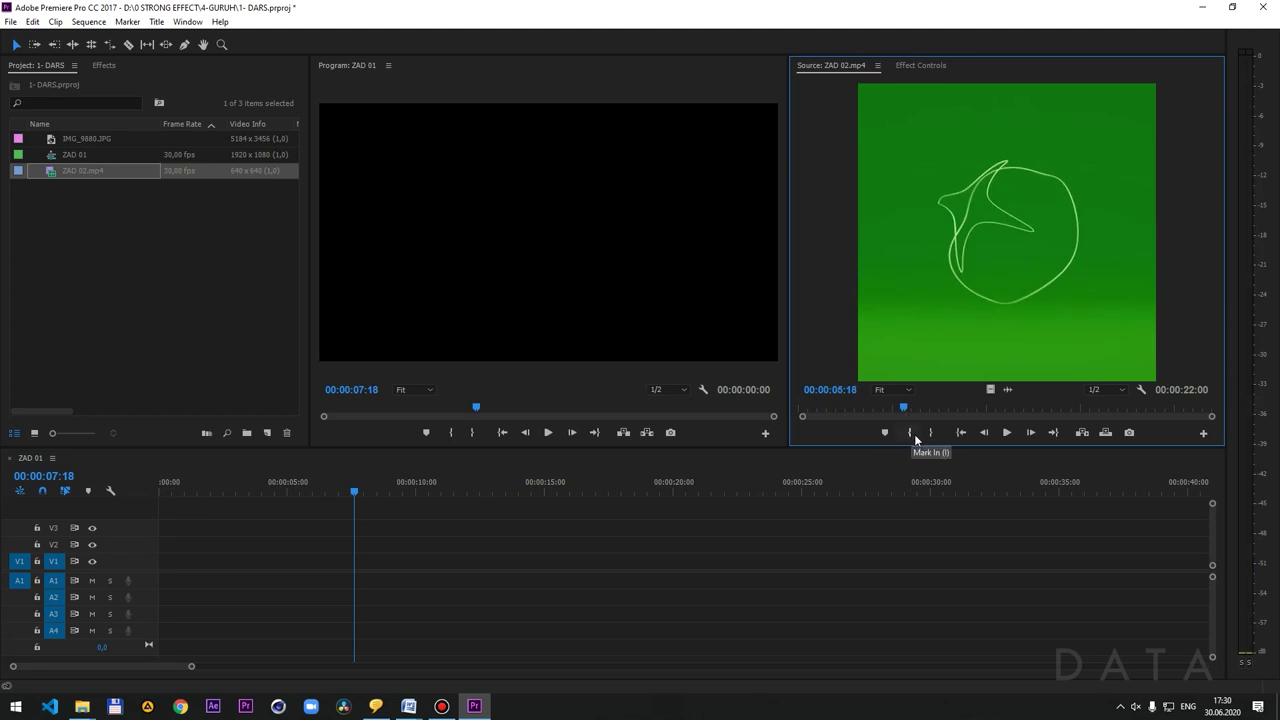
left_click(911, 433)
left_click_drag(903, 408, 1076, 409)
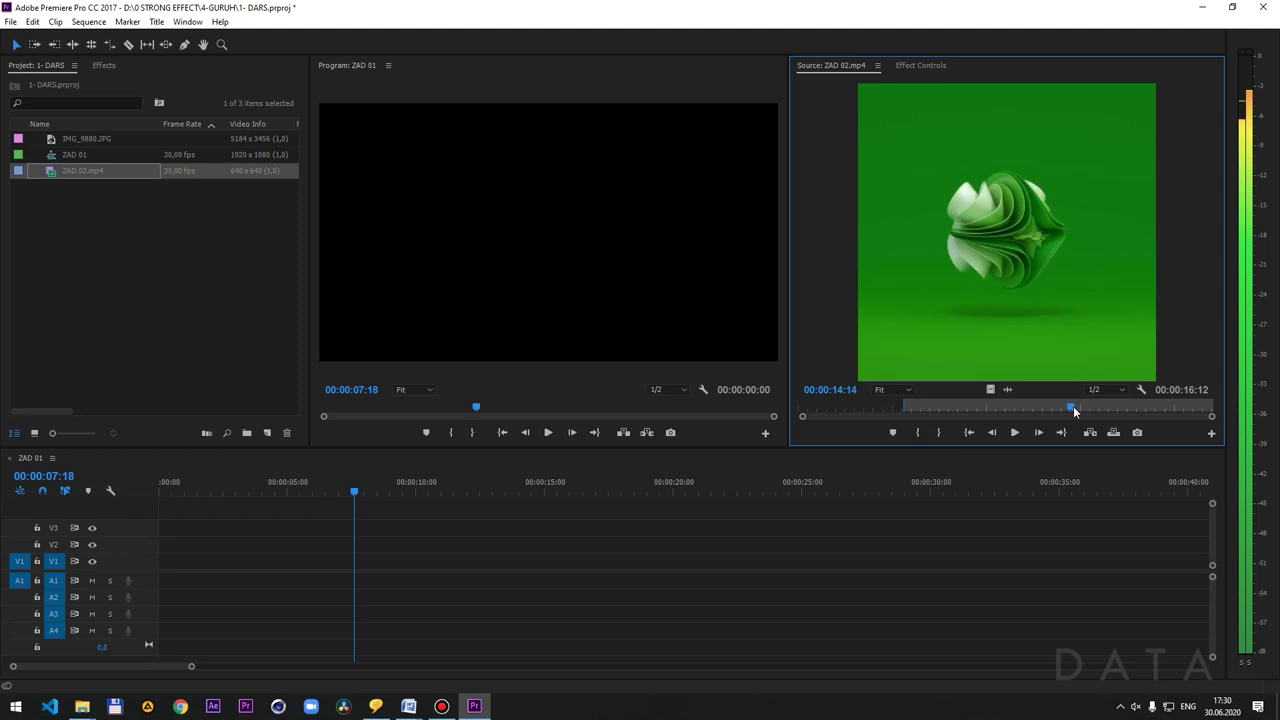
left_click(938, 433)
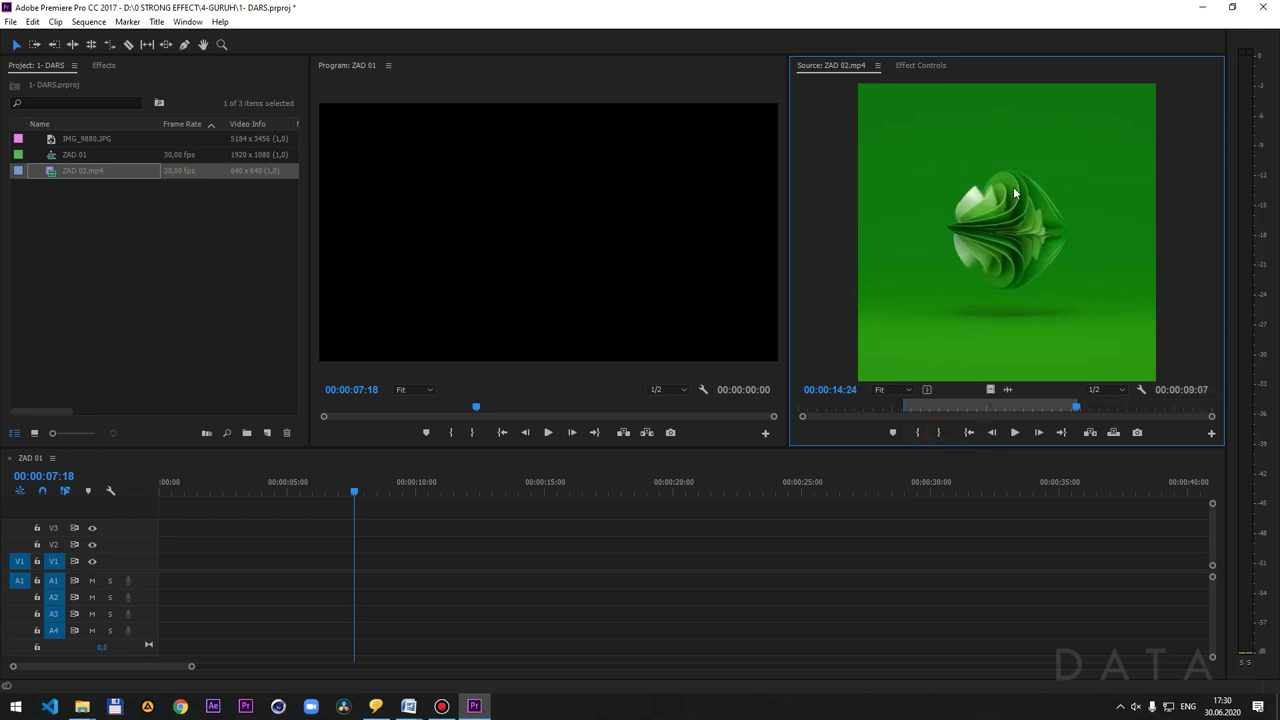
left_click_drag(1006, 348, 157, 570)
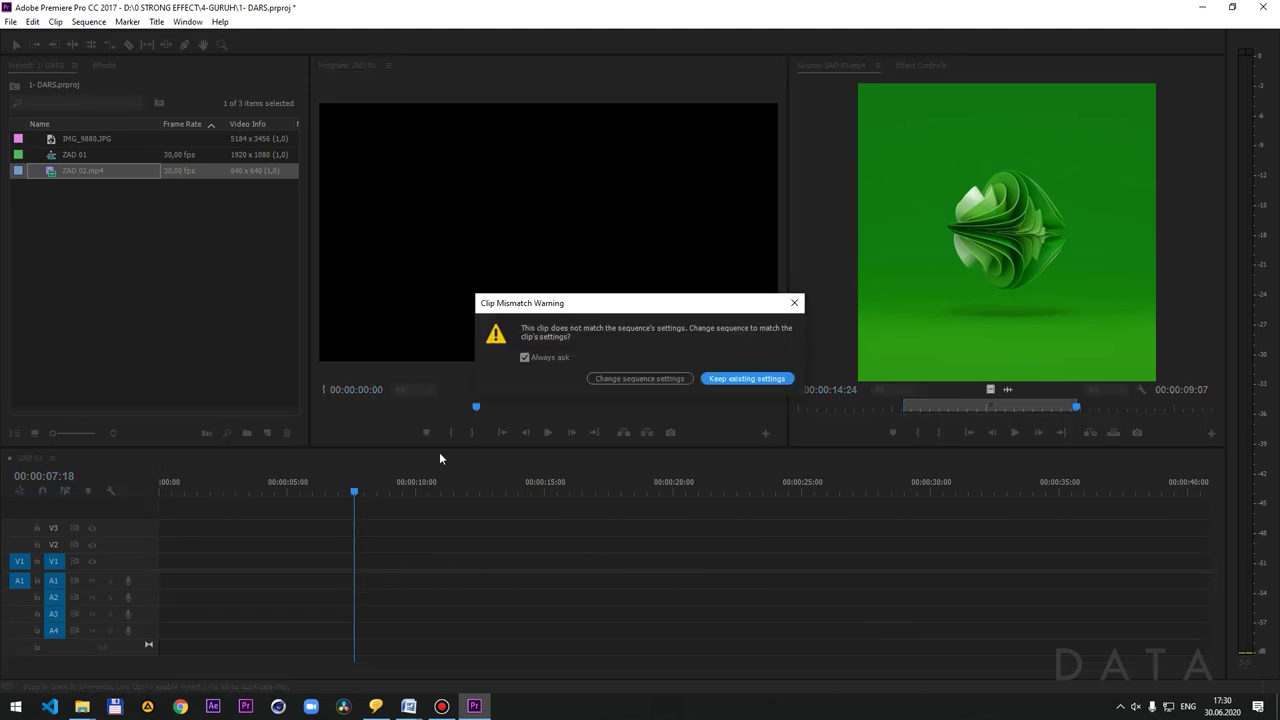
left_click(743, 378)
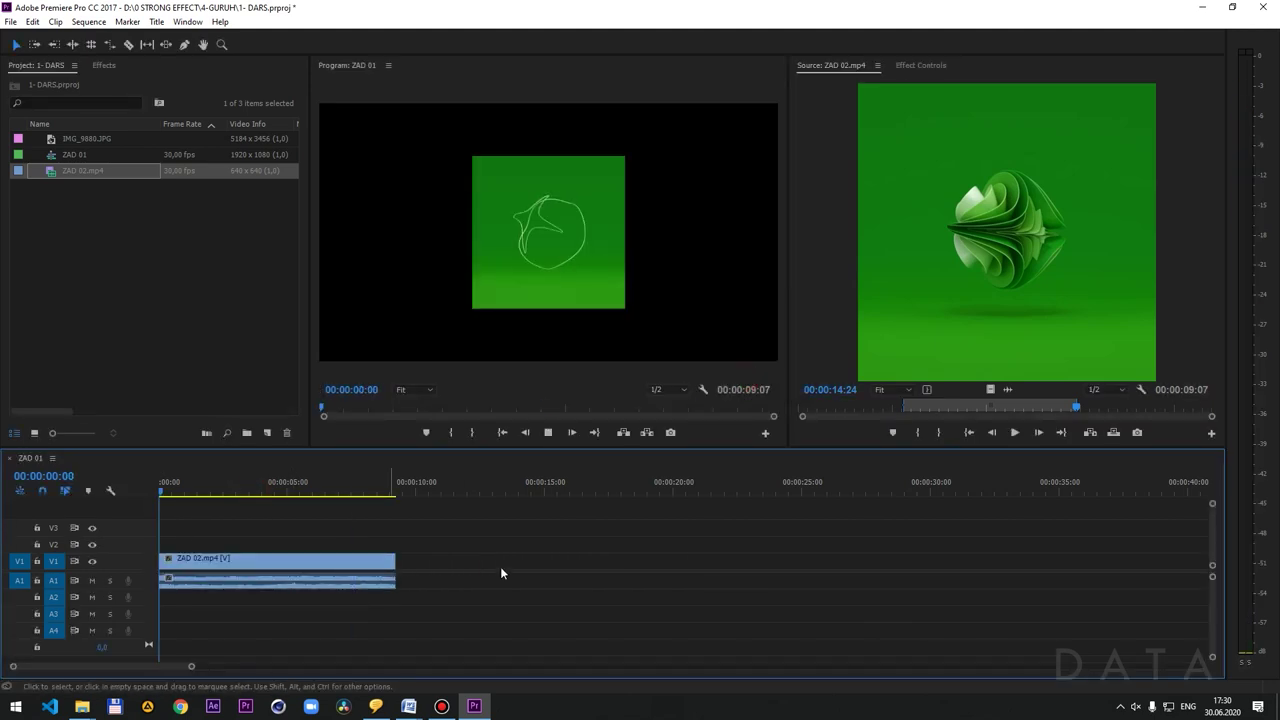
key("space")
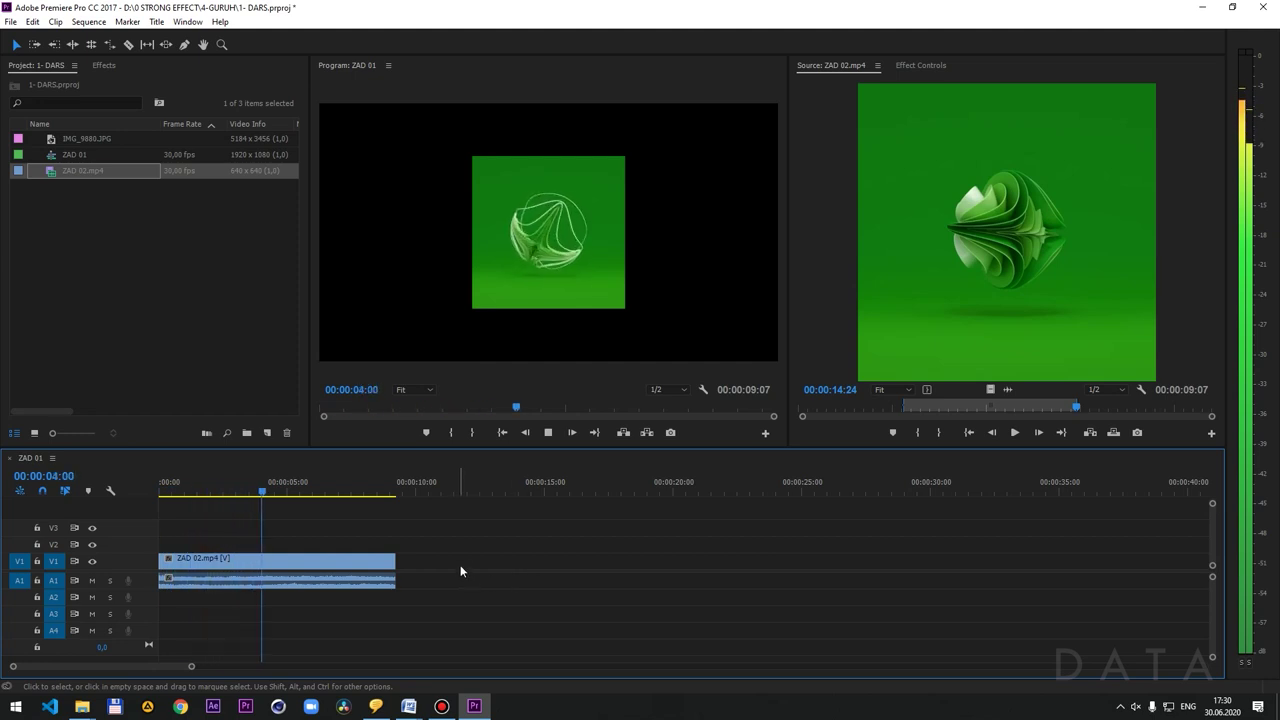
- Delete the trimmed ZAD 02.mp4 portion from ZAD 01 and show Effect Controls
left_click_drag(463, 537, 334, 606)
key("Delete")
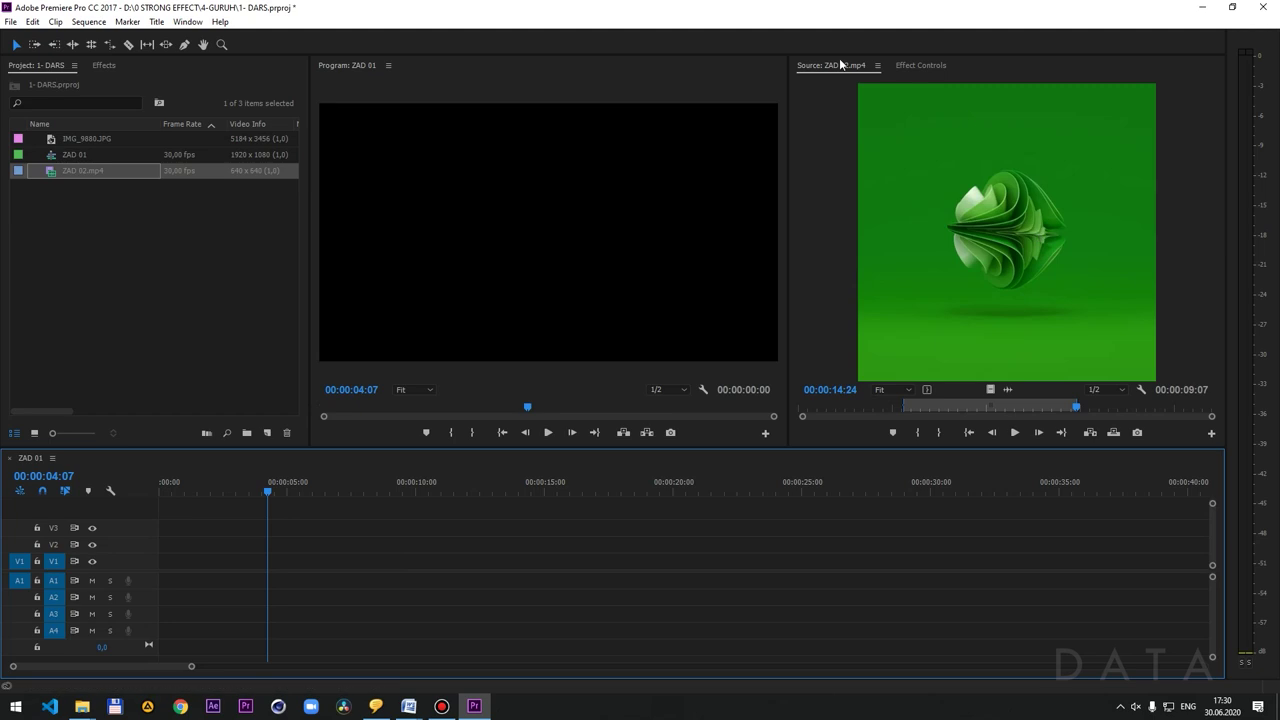
left_click(920, 65)
left_click(820, 65)
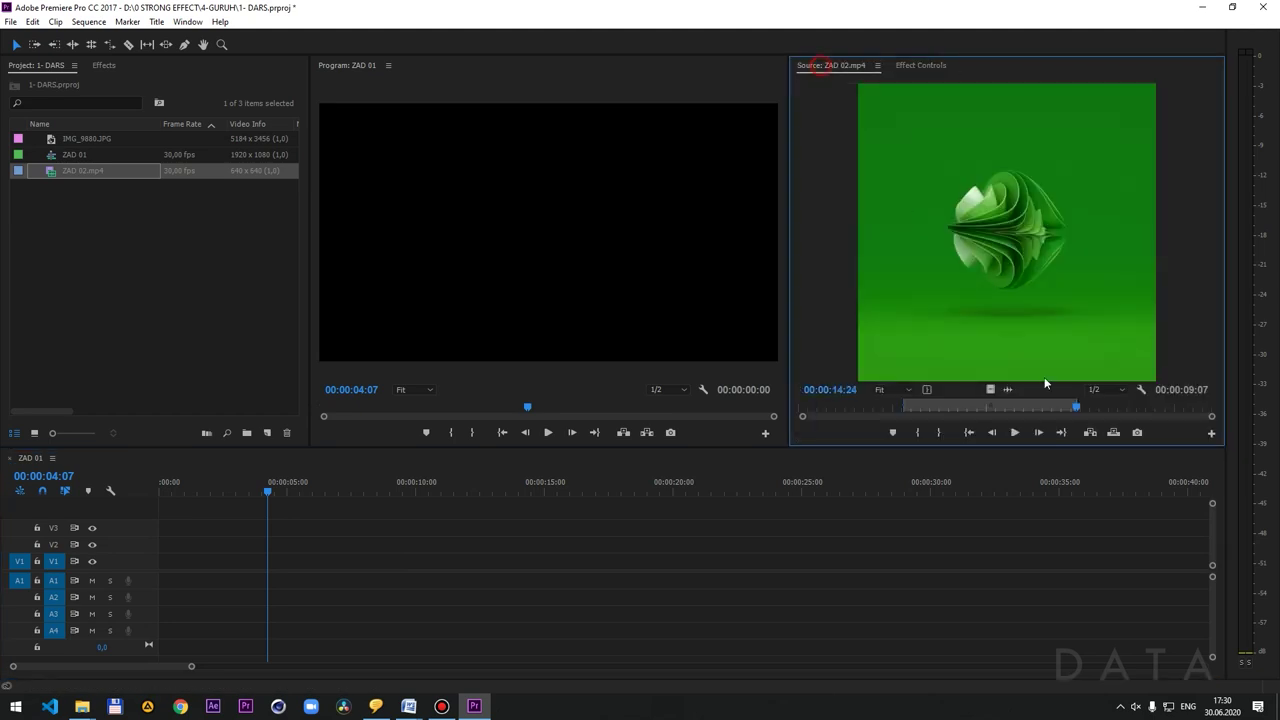
left_click(921, 65)
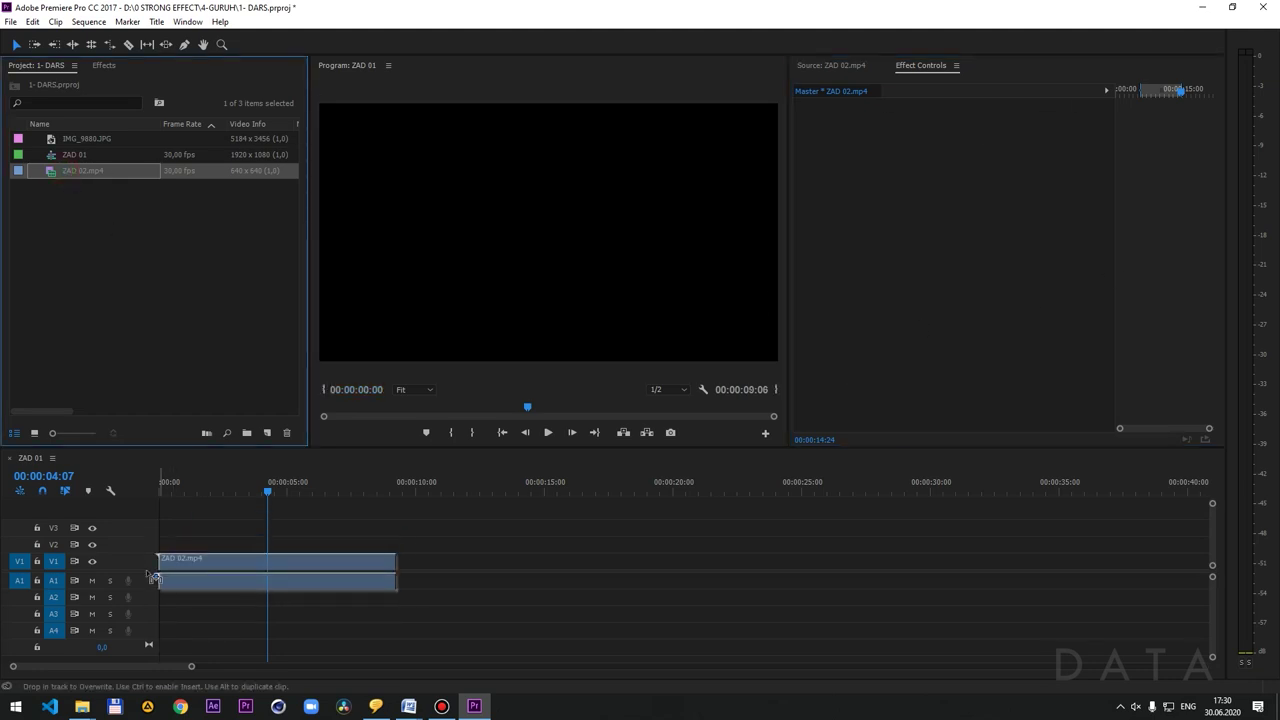
- Place the full 00:00:22:00 ZAD 02.mp4 on V1 at 00:00, keeping existing sequence settings, and select it
left_click_drag(85, 172, 340, 562)
left_click(742, 380)
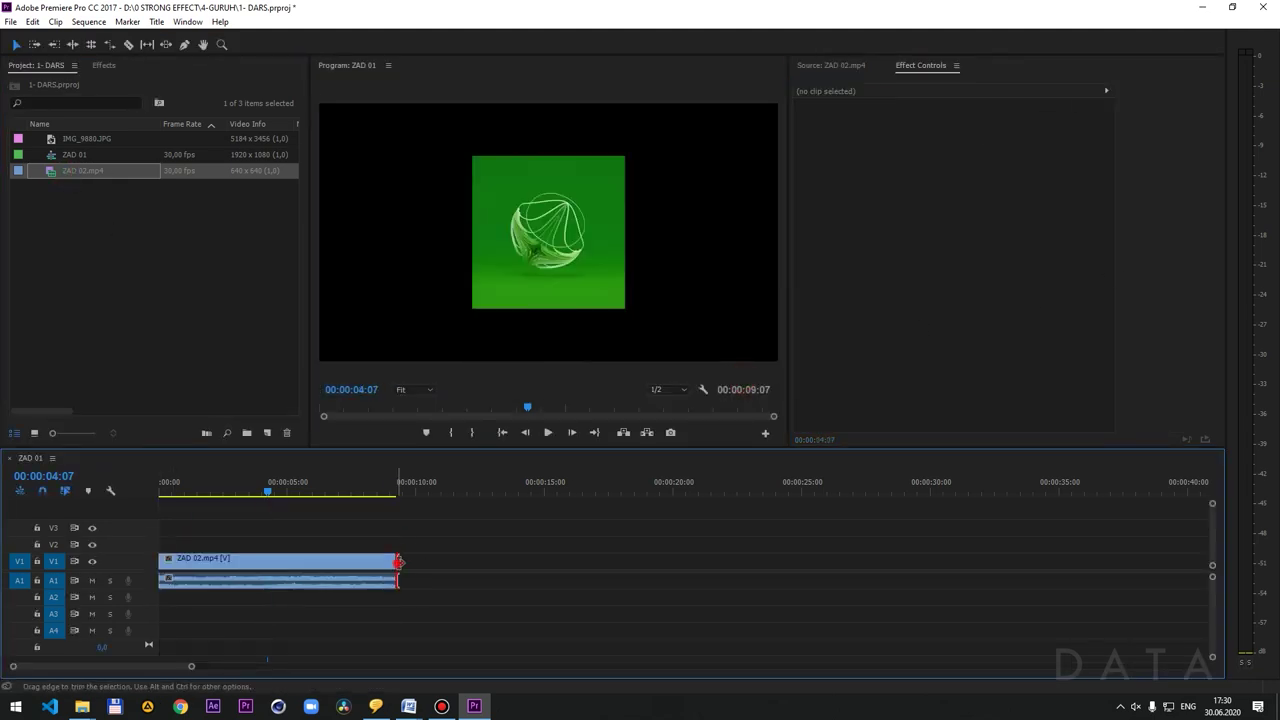
left_click_drag(500, 567, 692, 565)
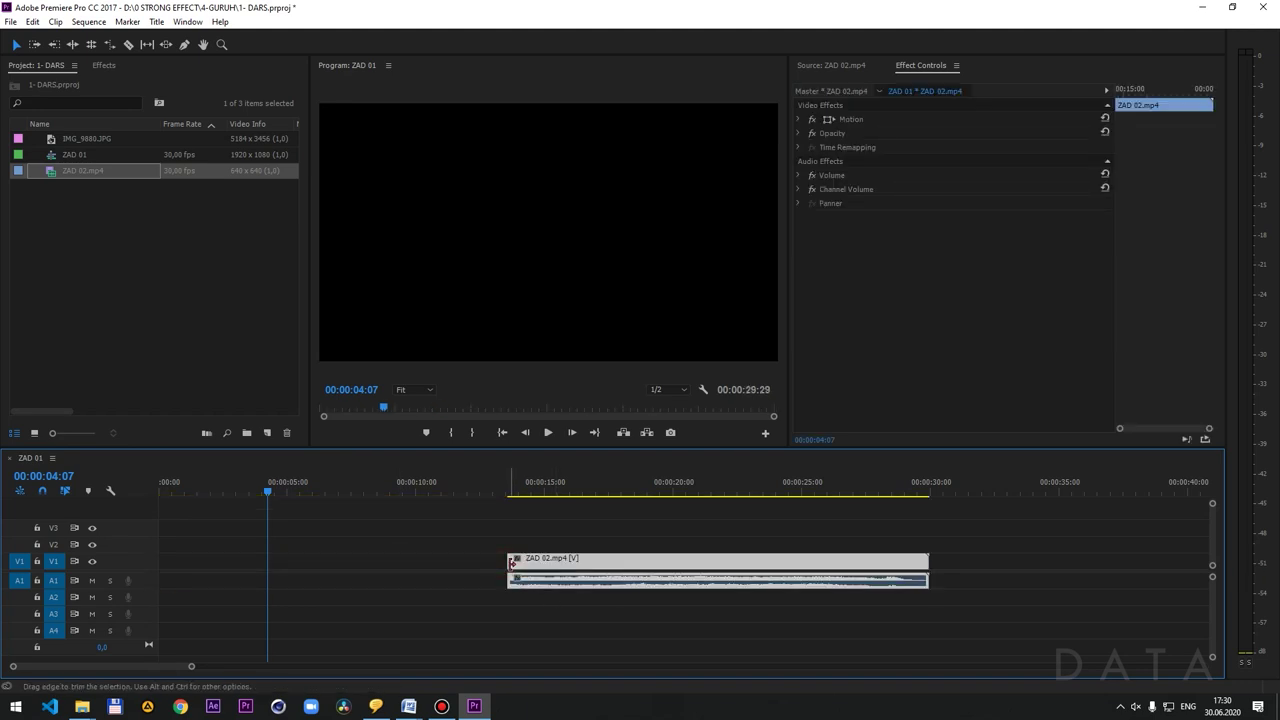
left_click_drag(692, 565, 487, 565)
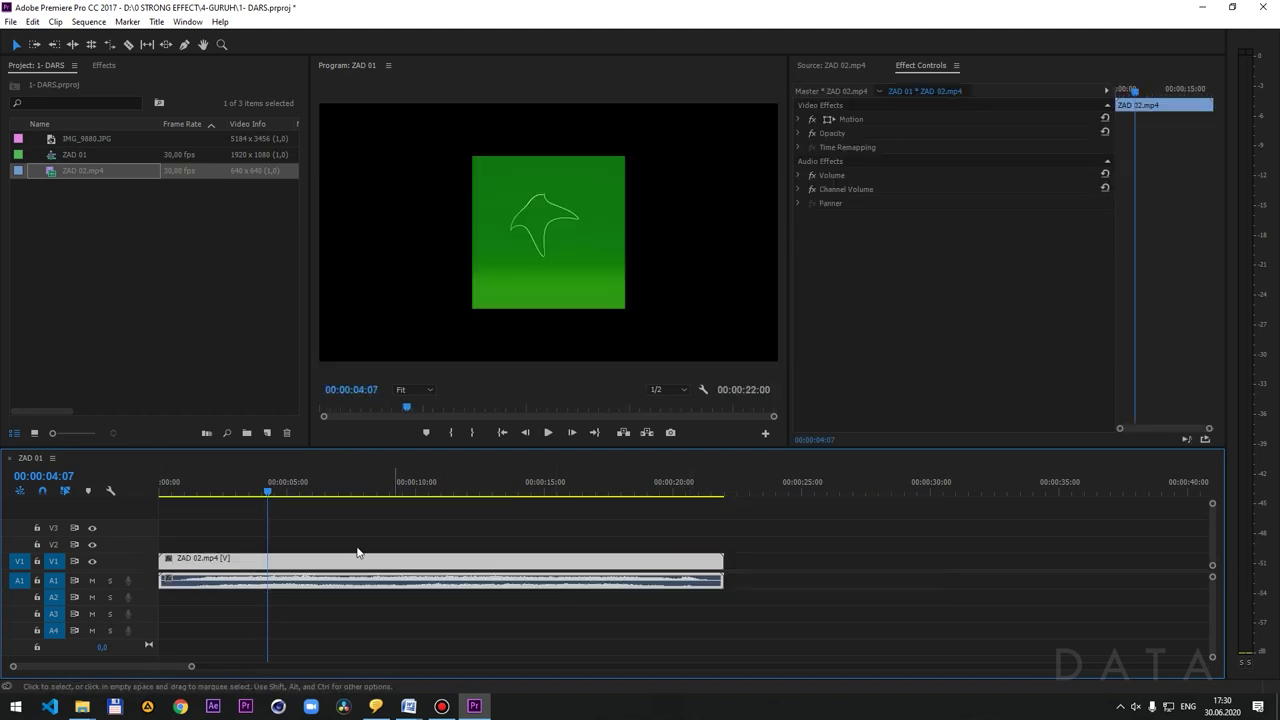
left_click(329, 514)
left_click(277, 562)
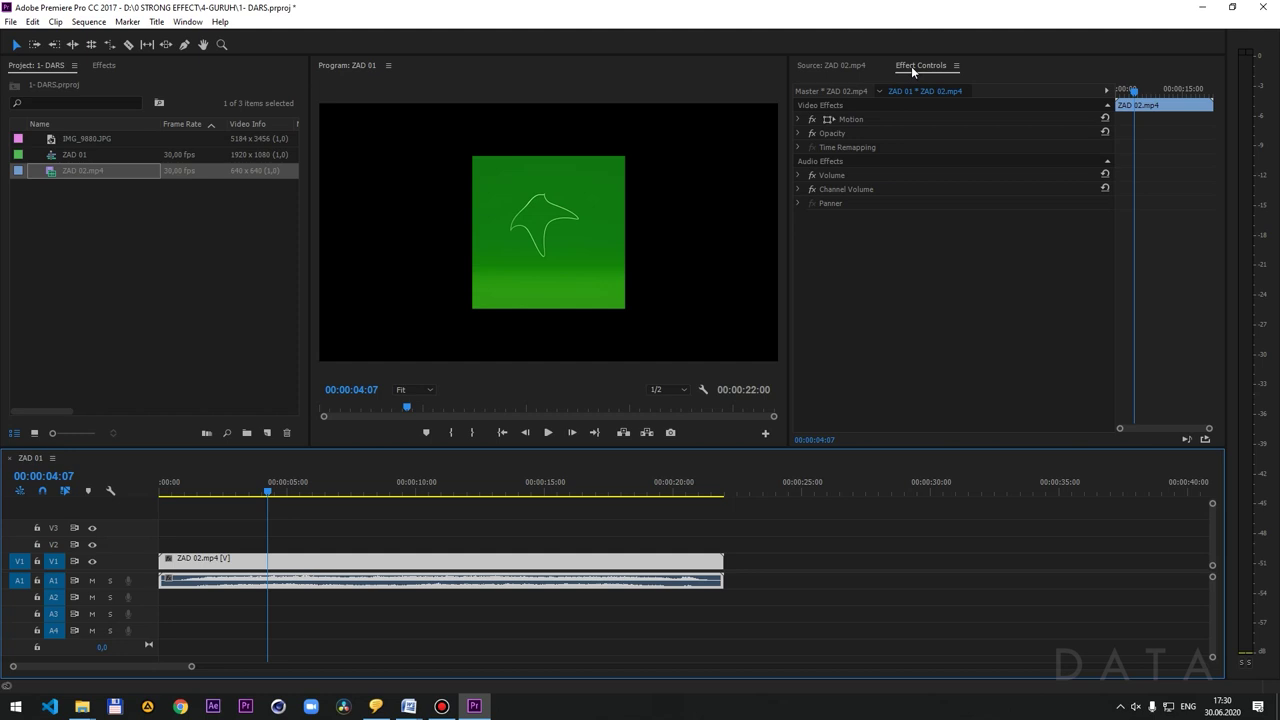
- Expand ZAD 02.mp4's Motion effect, showing Position 960, 540, Scale 100 and Rotation 0
left_click(845, 120)
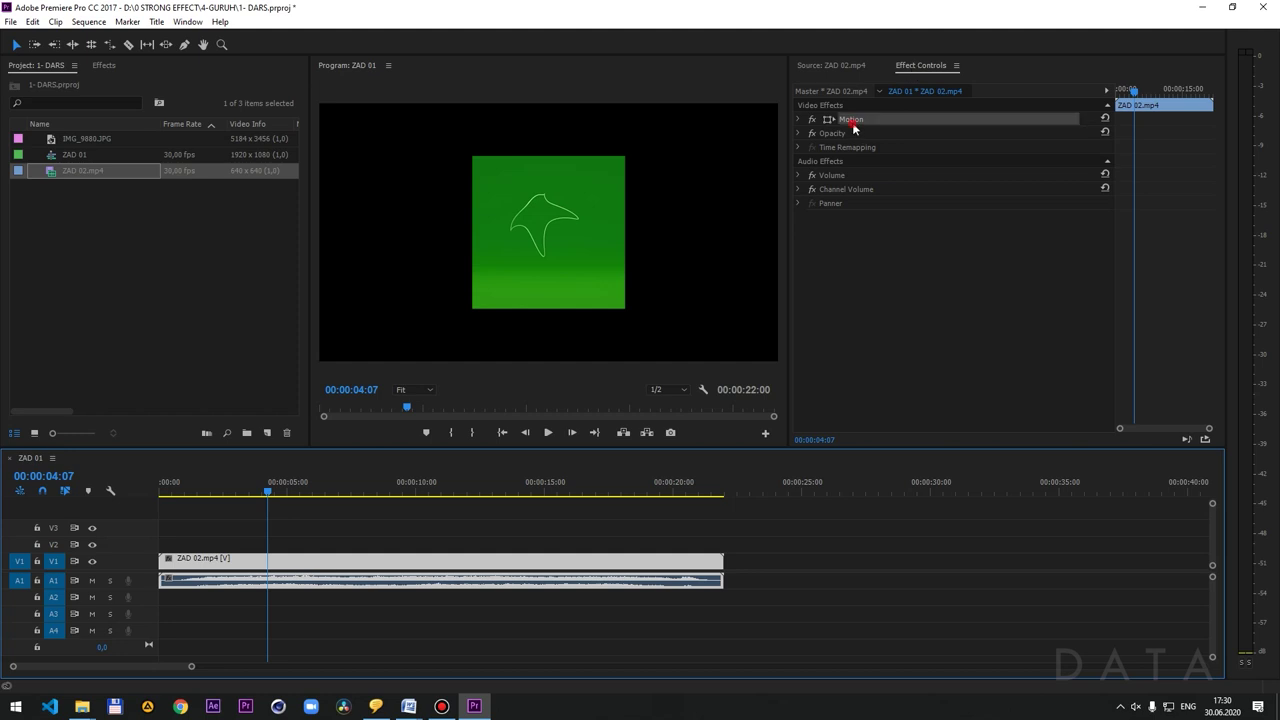
left_click(798, 120)
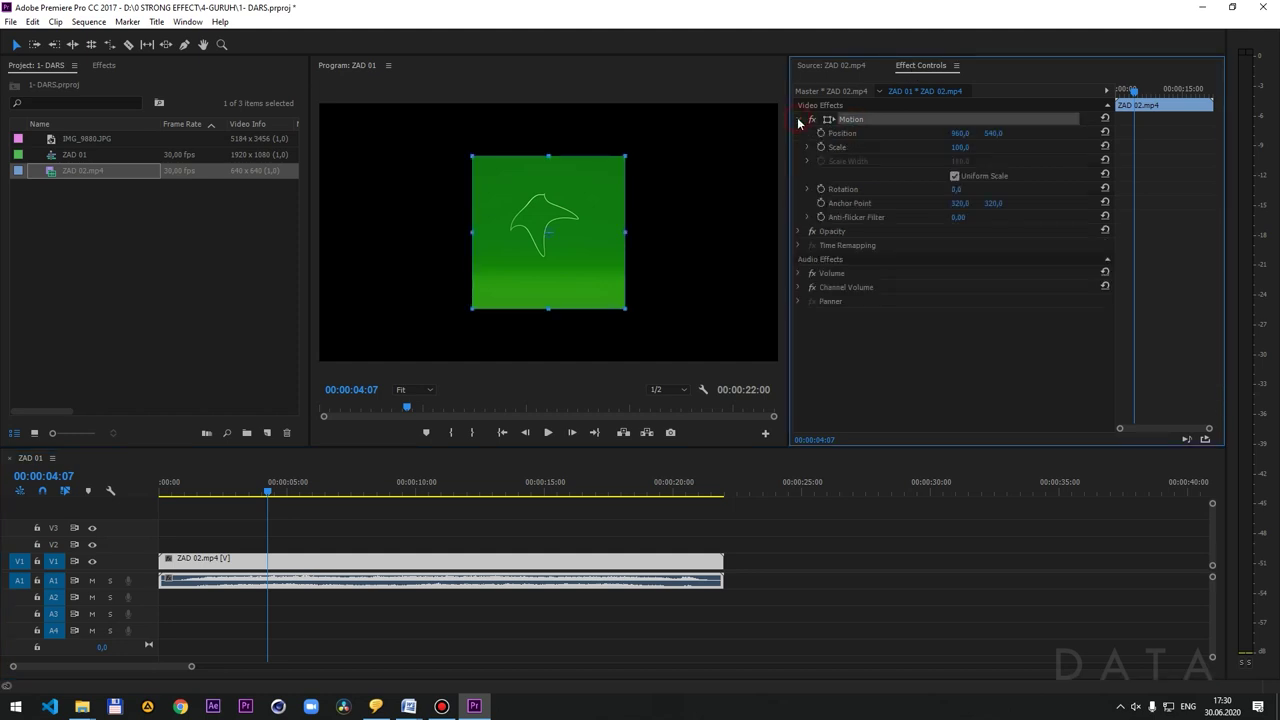
left_click(828, 66)
left_click(919, 66)
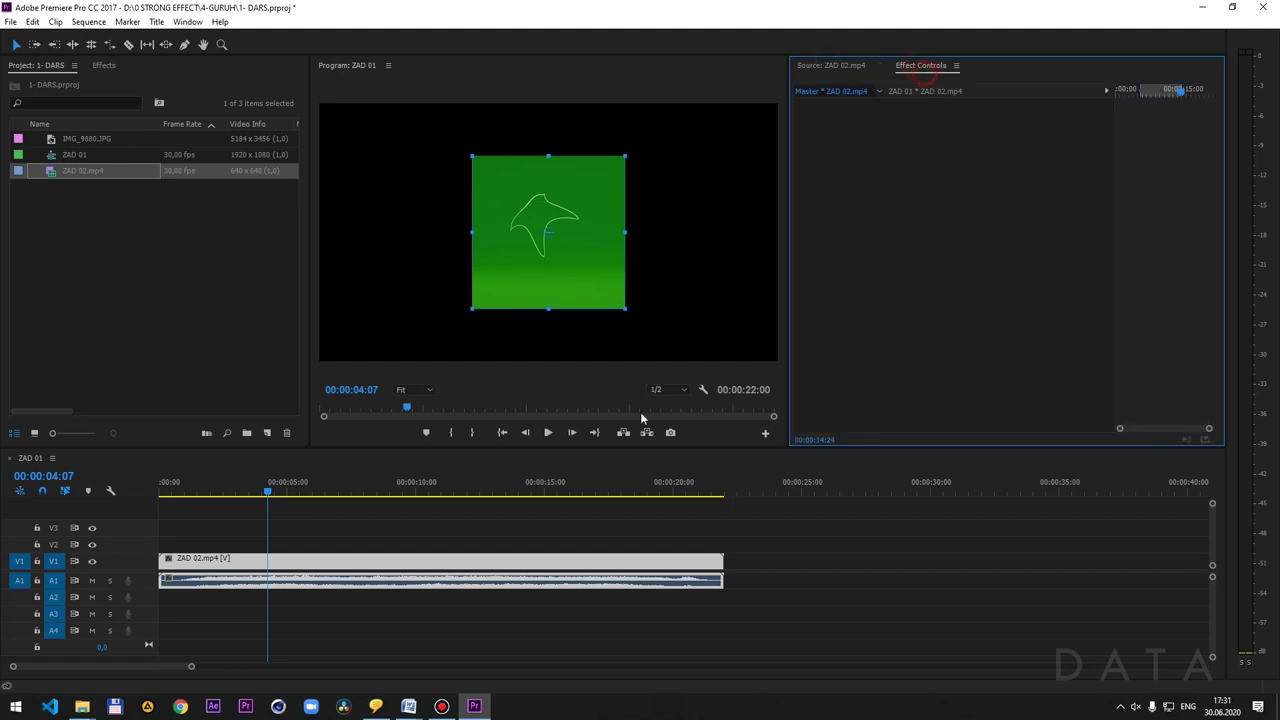
left_click(994, 200)
left_click(920, 560)
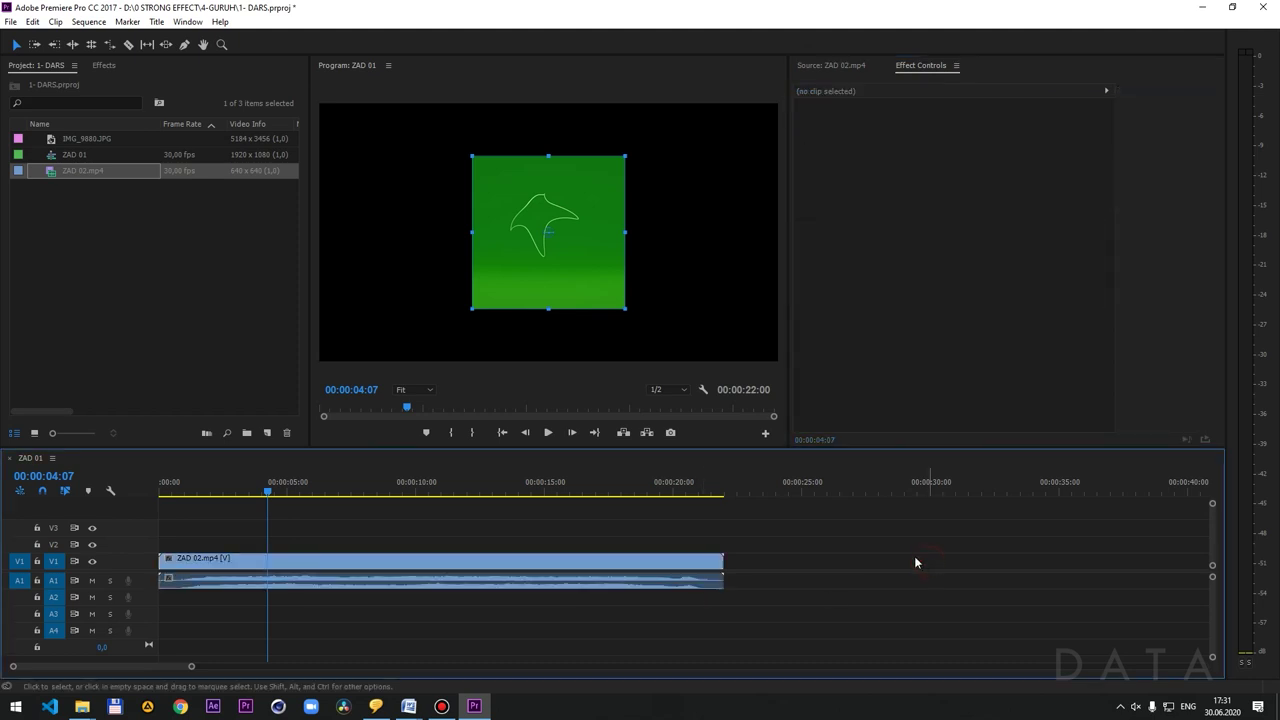
left_click(270, 565)
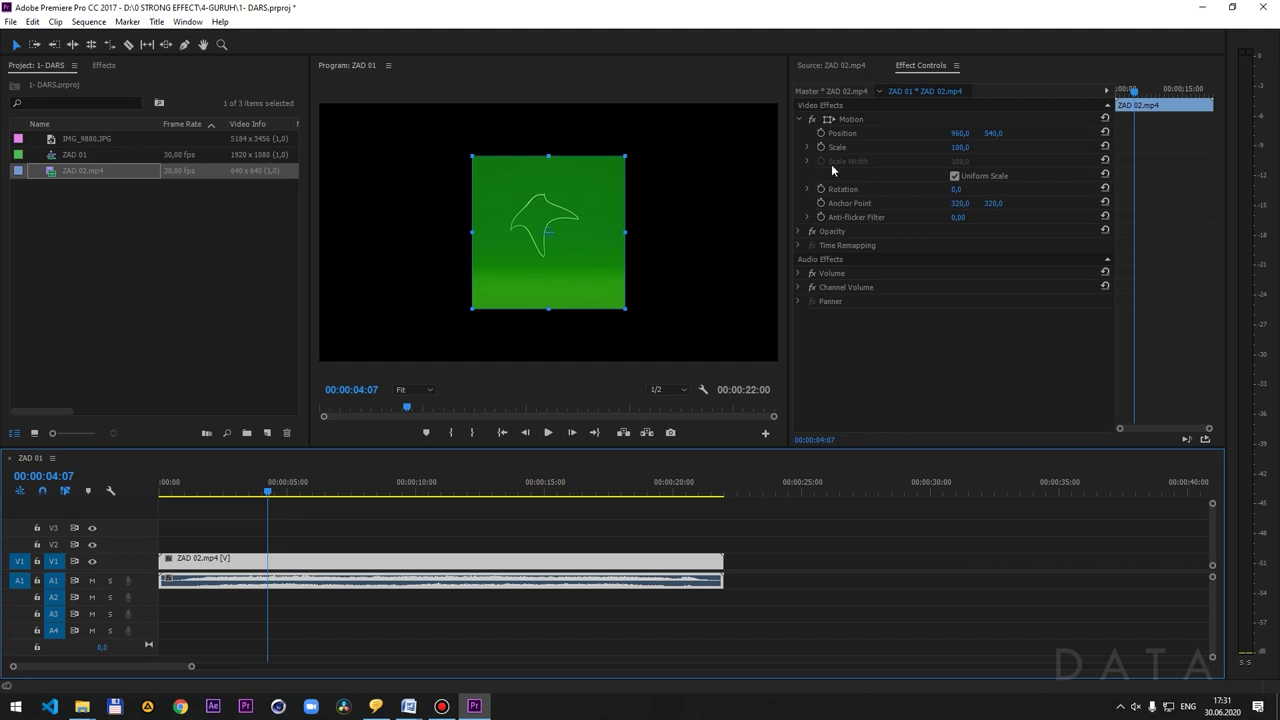
left_click(856, 120)
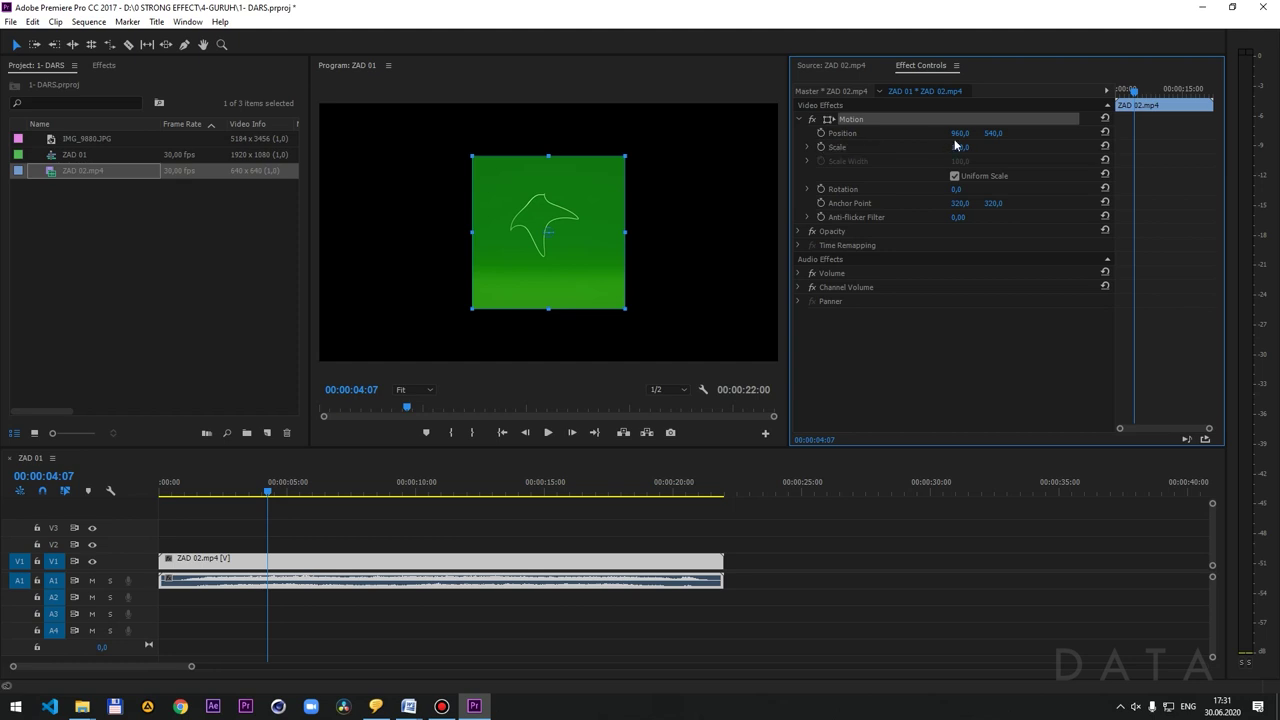
- Set ZAD 02.mp4's Motion Position to 400, 500 in Effect Controls
left_click_drag(960, 133, 880, 133)
left_click_drag(960, 133, 1040, 137)
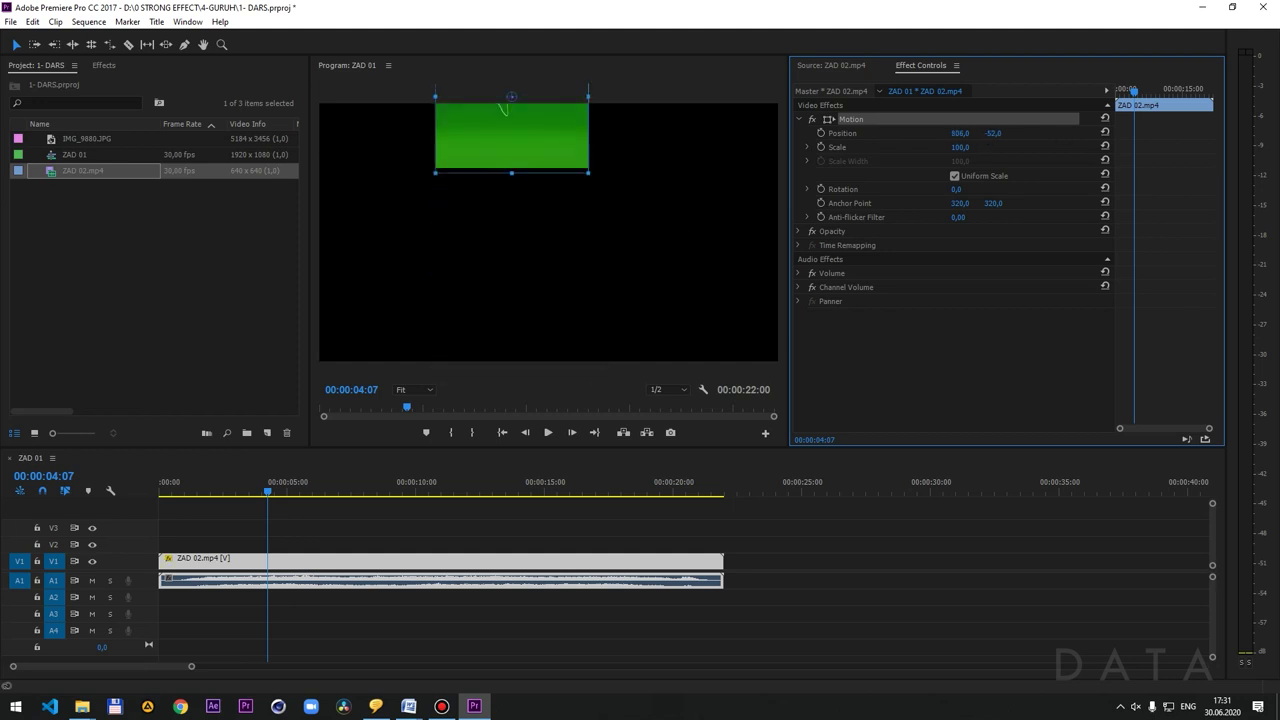
left_click(962, 133)
type("4")
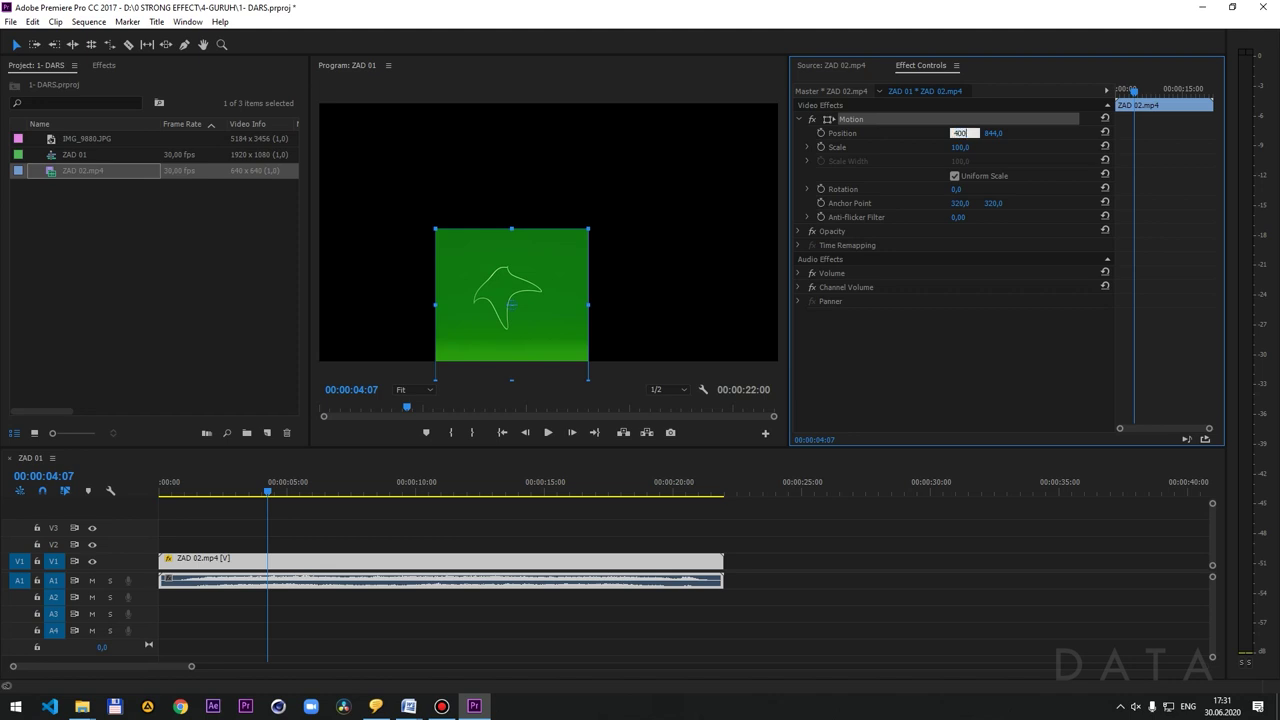
type("0")
key("Return")
left_click(997, 133)
type("500")
key("Return")
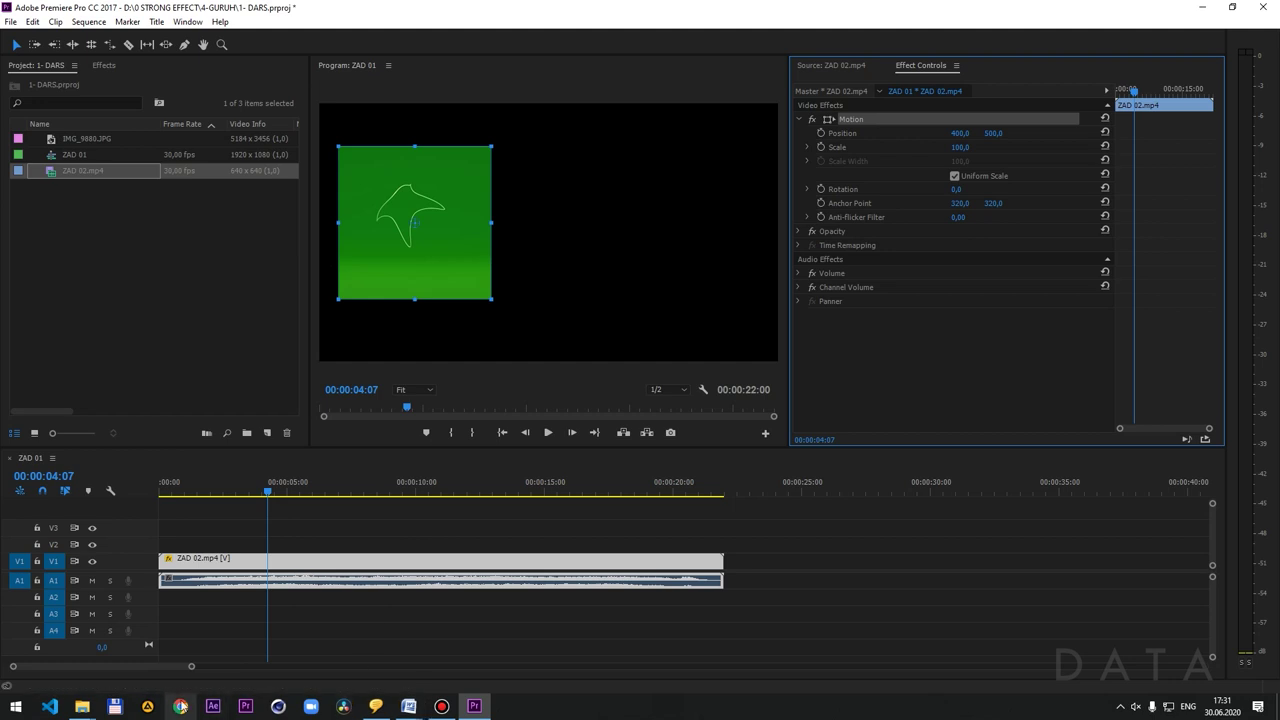
left_click(16, 706)
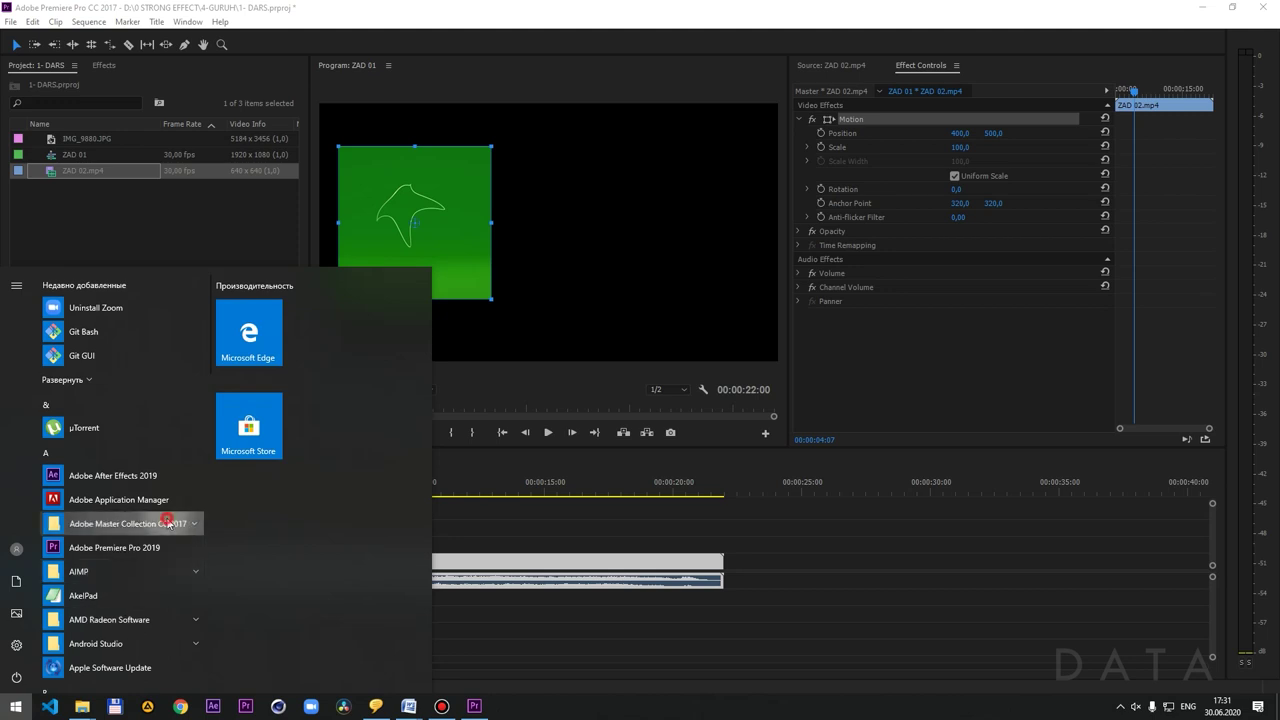
- Launch Photoshop CC 2017 and create a new 1920 × 1080 Untitled-1 document with Artboard 1
left_click(120, 523)
left_click(123, 667)
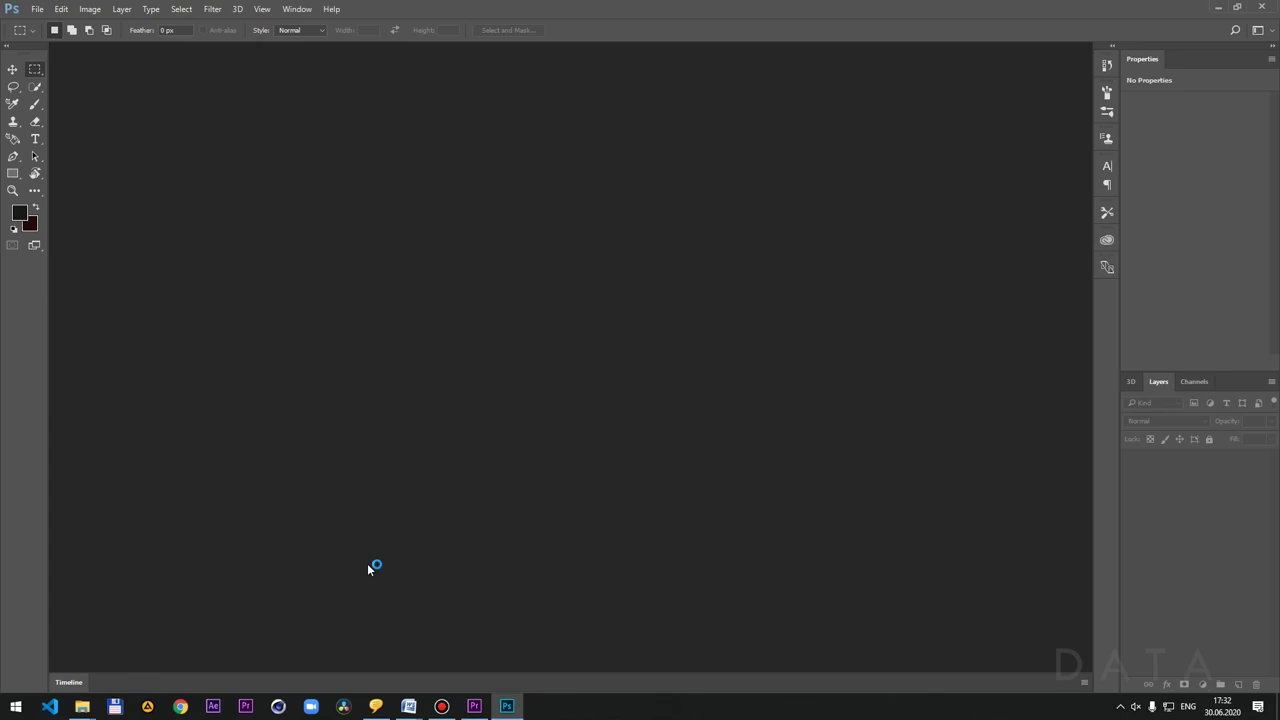
key("ctrl+n")
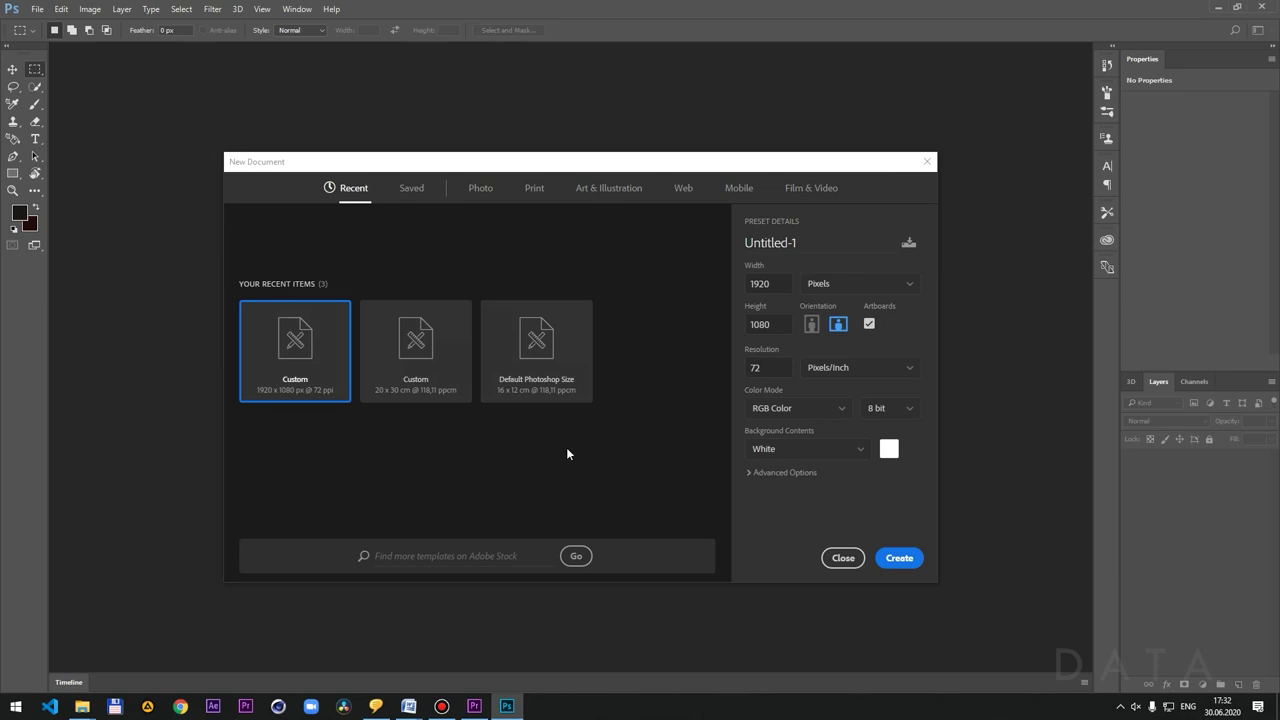
left_click(897, 563)
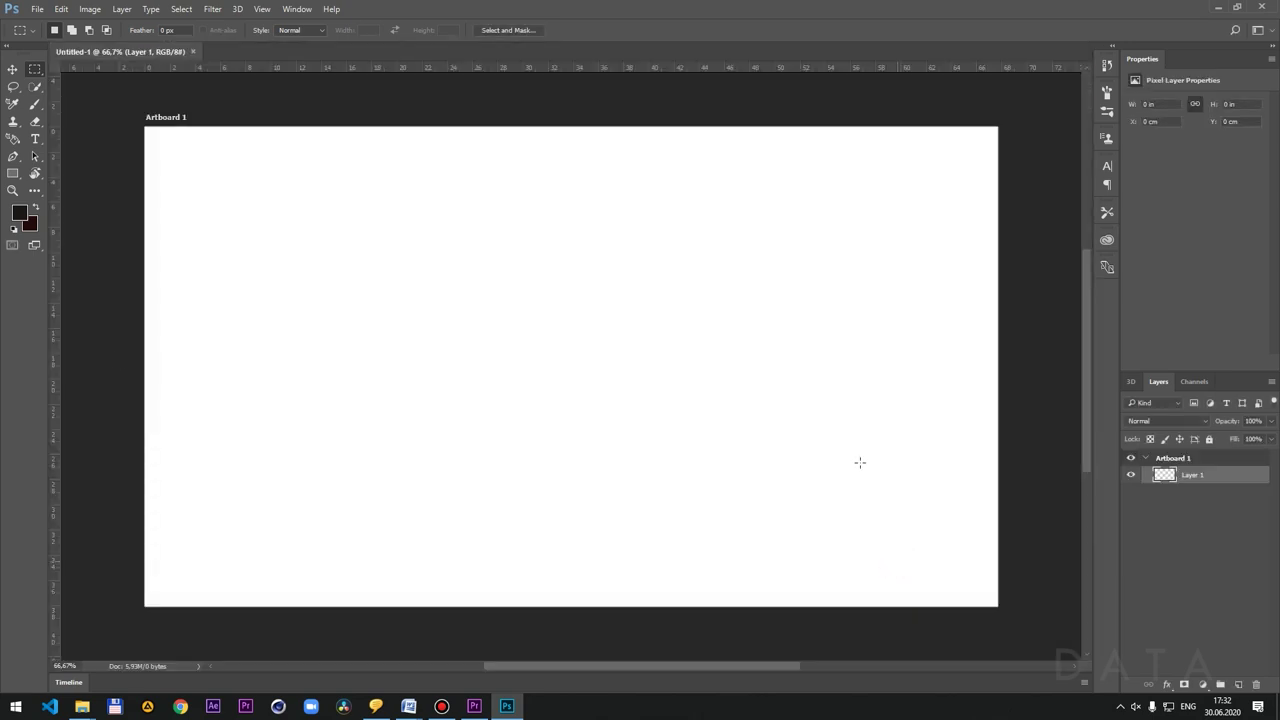
left_click(35, 104)
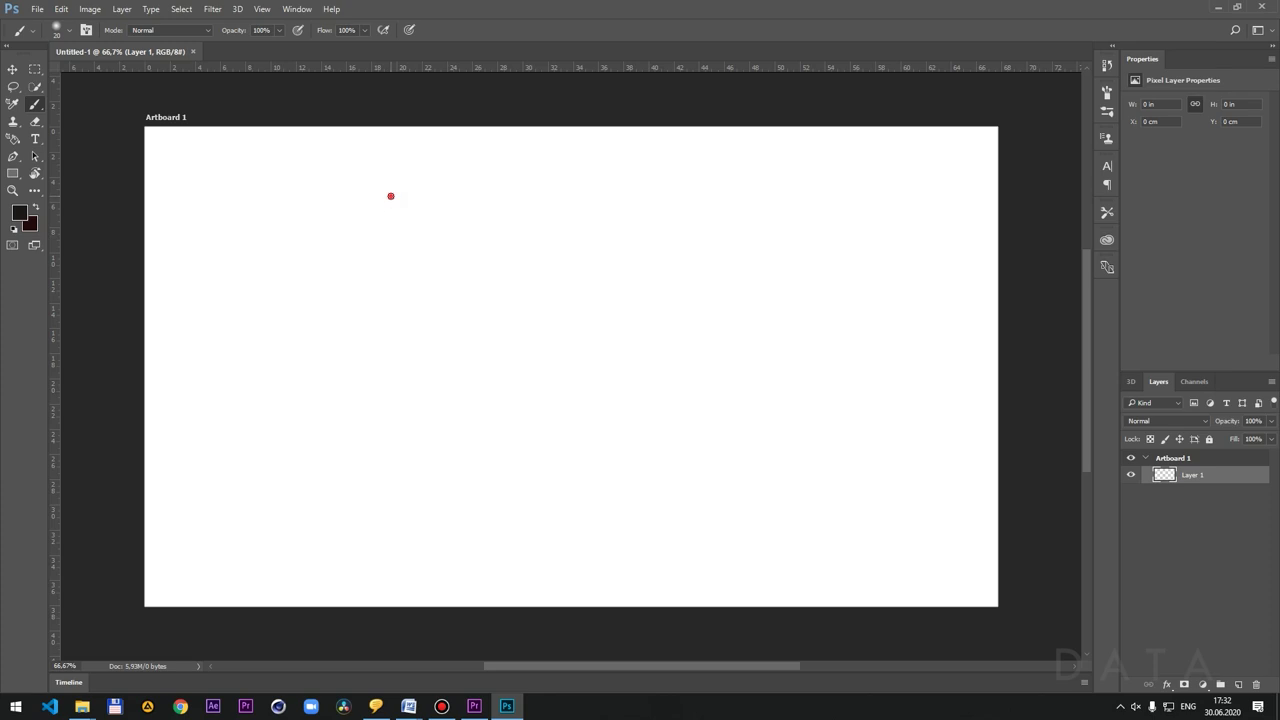
- Brush the vertical and horizontal axes with arrowheads, labelled y and x
left_click_drag(390, 196, 393, 521)
left_click_drag(232, 438, 550, 433)
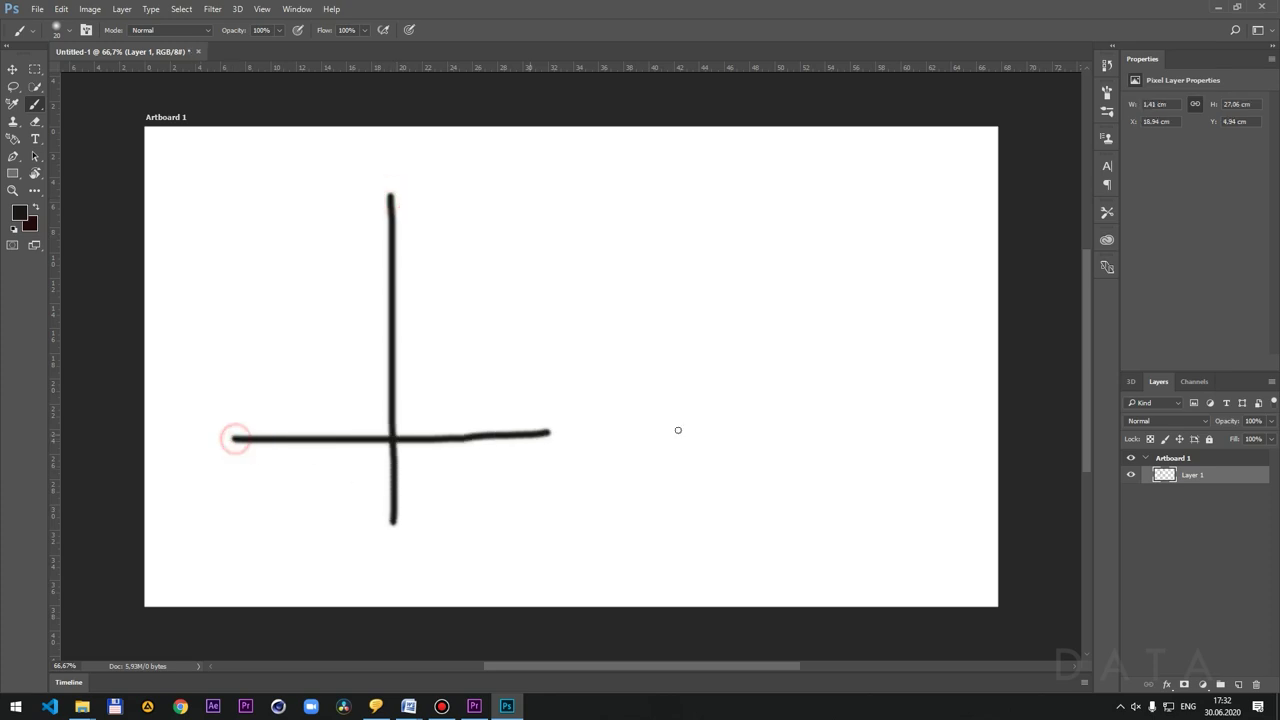
left_click_drag(678, 430, 790, 430)
left_click_drag(389, 188, 427, 212)
left_click_drag(766, 410, 778, 450)
left_click_drag(409, 163, 452, 248)
mouse_move(829, 447)
left_mouse_down()
mouse_move(872, 488)
mouse_move(847, 490)
left_mouse_up()
- Add tick marks along both the x-axis and the y-axis
mouse_move(433, 431)
left_mouse_down()
mouse_move(435, 445)
mouse_move(640, 442)
left_mouse_up()
mouse_move(377, 410)
left_mouse_down()
mouse_move(410, 410)
mouse_move(396, 382)
mouse_move(400, 270)
left_mouse_up()
mouse_move(388, 476)
left_mouse_down()
mouse_move(403, 476)
mouse_move(406, 518)
left_mouse_up()
mouse_move(347, 428)
left_mouse_down()
mouse_move(348, 450)
mouse_move(241, 456)
left_mouse_up()
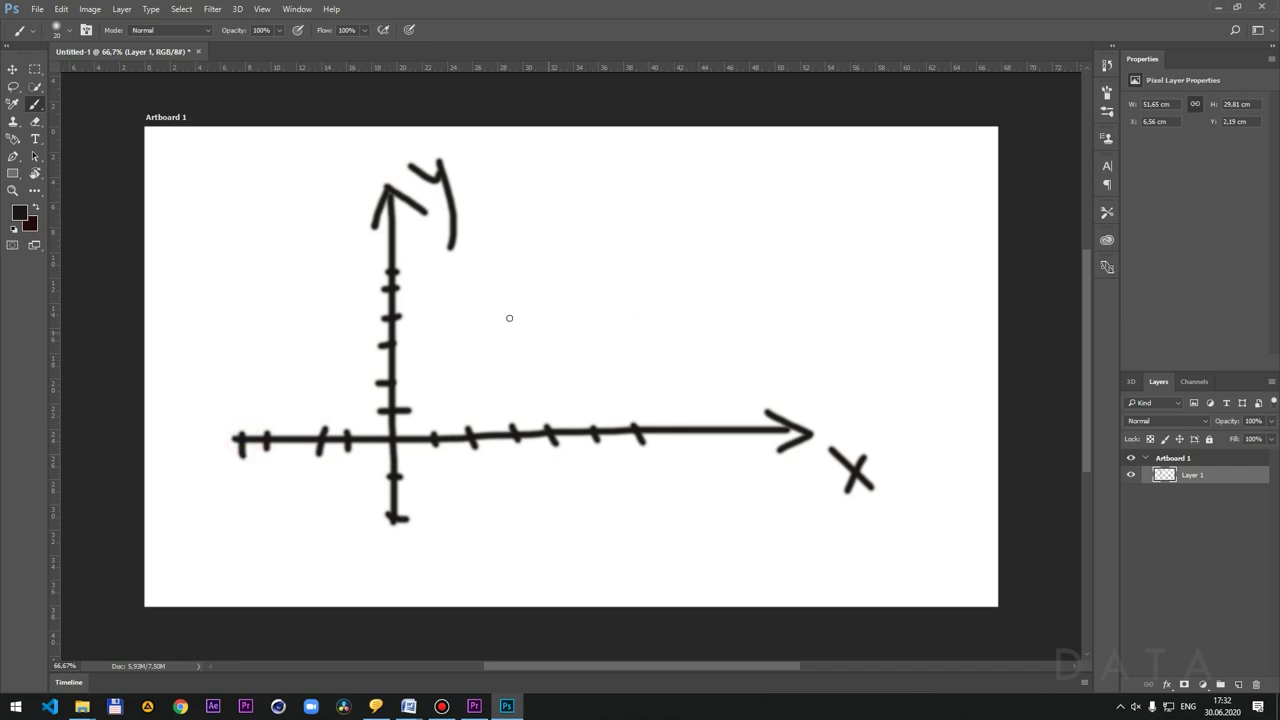
- Mark the axis ends with plus and minus signs, then glance at Premiere Pro
mouse_move(345, 221)
left_mouse_down()
mouse_move(366, 221)
mouse_move(356, 240)
left_mouse_up()
left_click_drag(334, 531, 358, 531)
left_click_drag(208, 470, 235, 470)
mouse_move(773, 388)
left_mouse_down()
mouse_move(802, 387)
mouse_move(790, 402)
left_mouse_up()
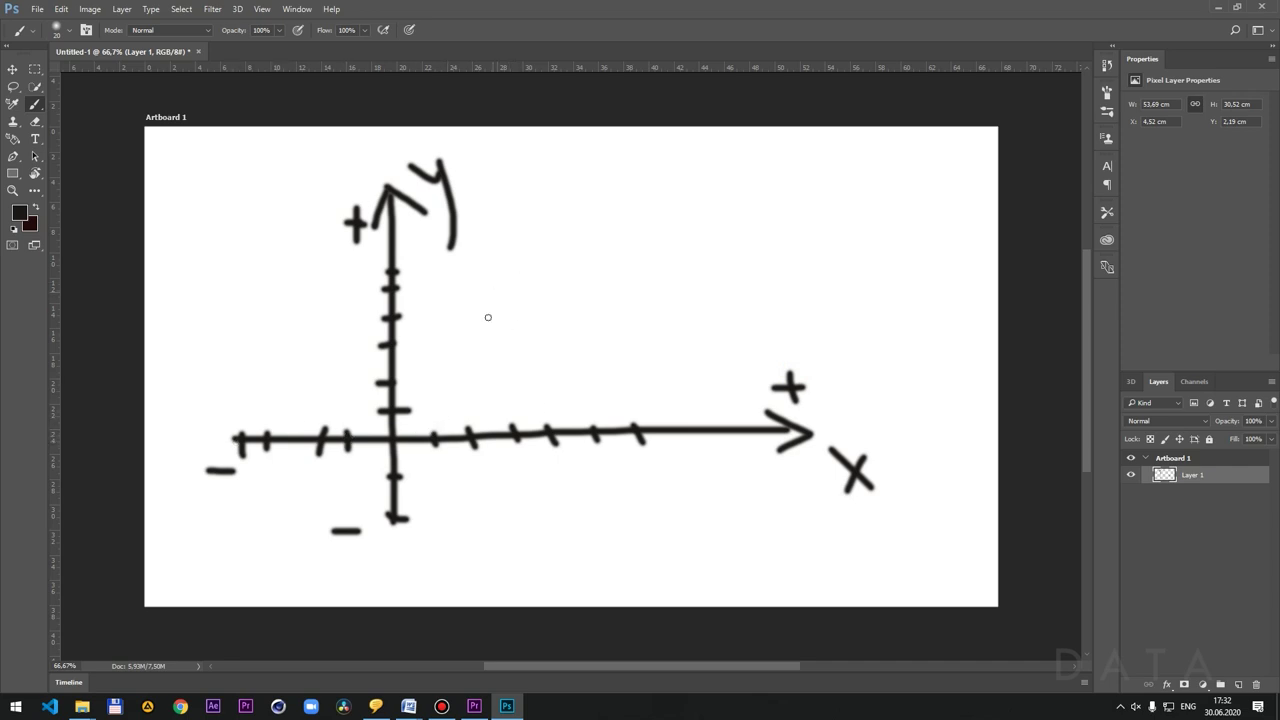
left_click(474, 706)
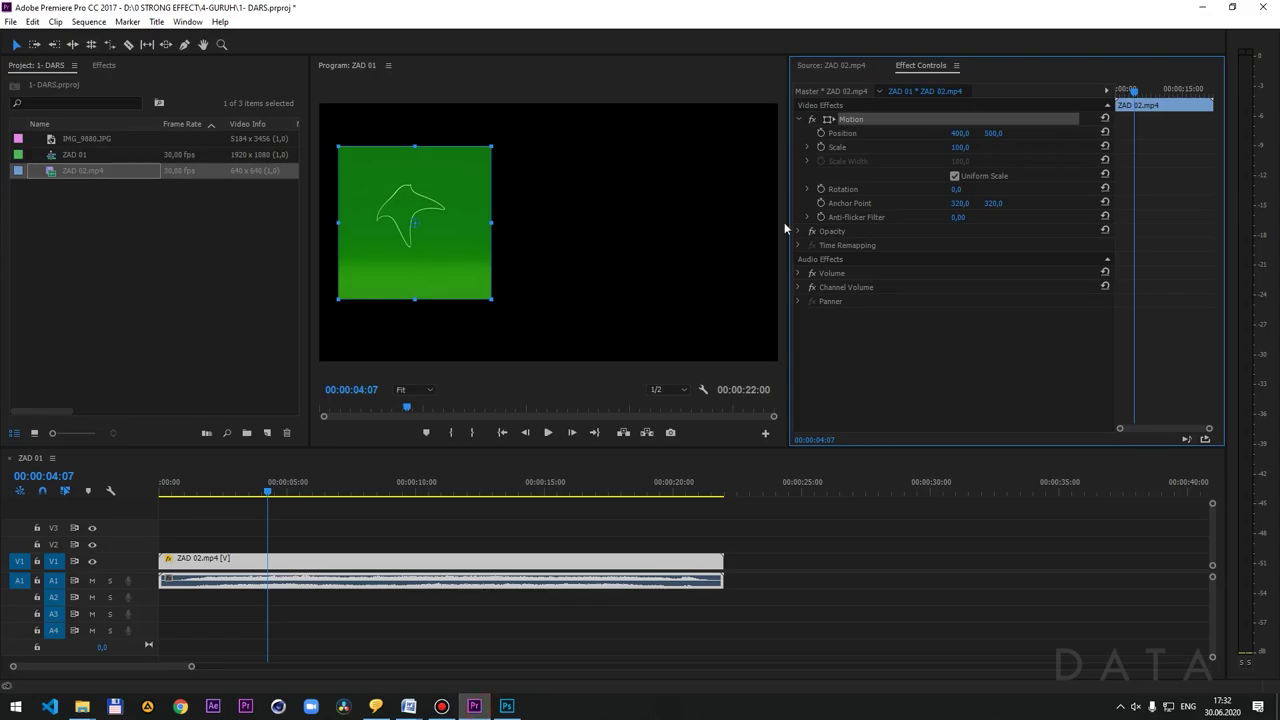
left_click(1201, 7)
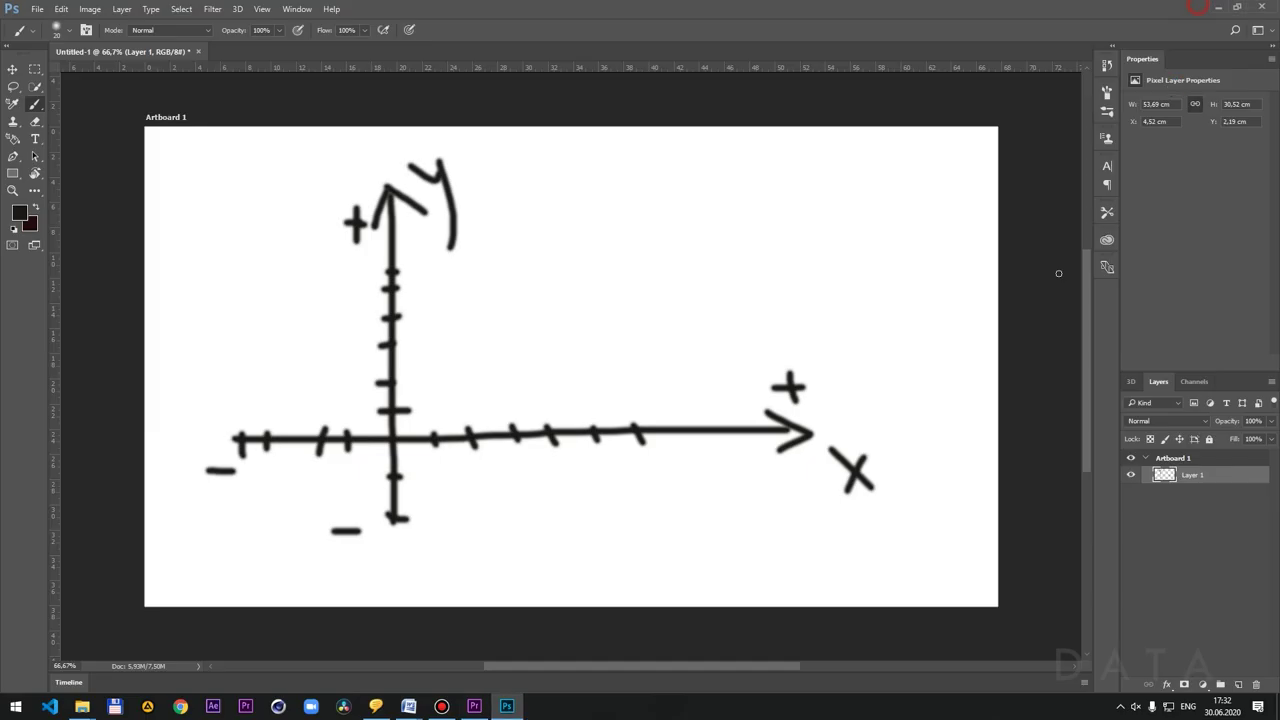
- Draw a rectangle below the positive x-axis from the origin and scribble-fill it
mouse_move(397, 440)
left_mouse_down()
mouse_move(660, 571)
mouse_move(398, 574)
left_mouse_up()
mouse_move(428, 450)
left_mouse_down()
mouse_move(628, 486)
mouse_move(634, 558)
left_mouse_up()
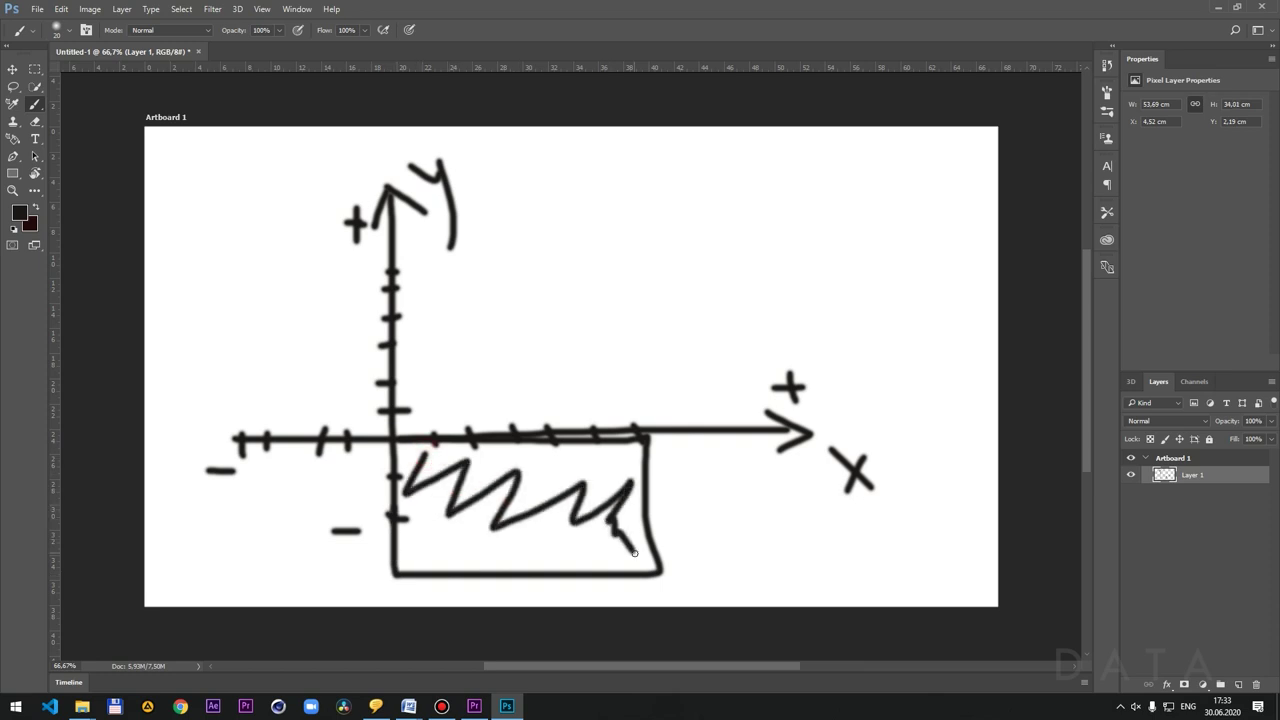
left_click_drag(448, 514, 450, 556)
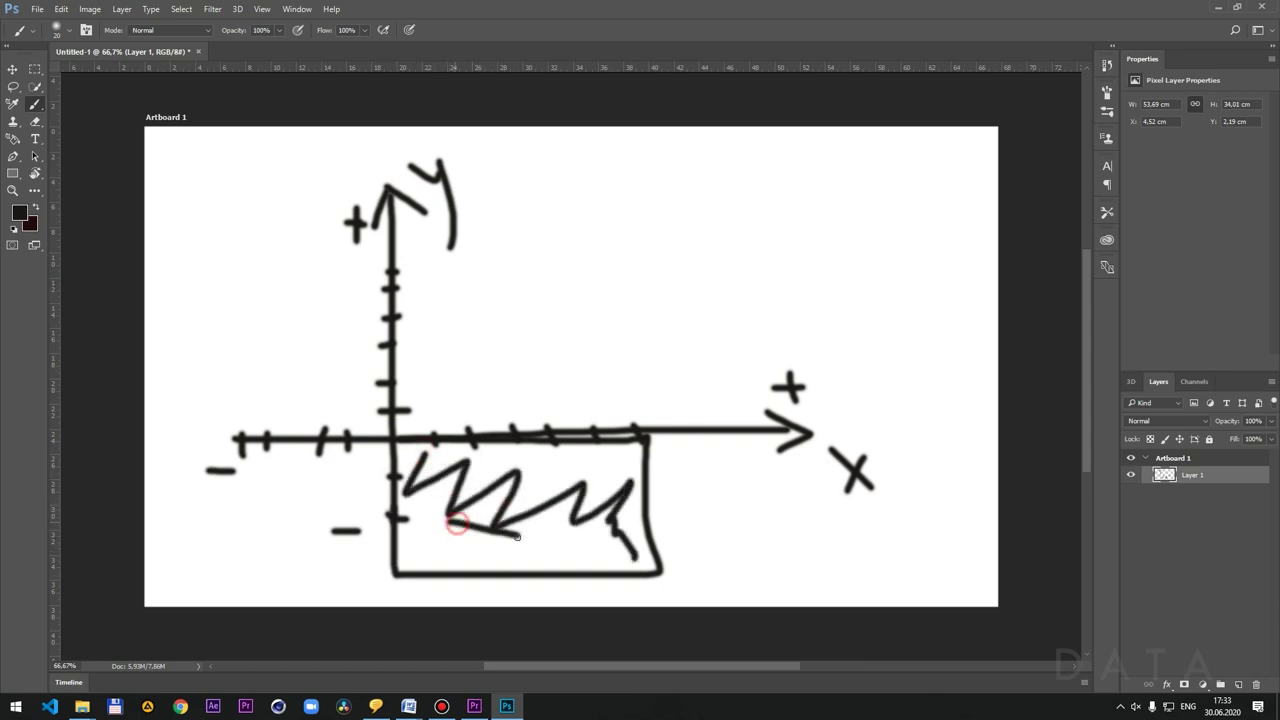
left_click_drag(528, 472, 625, 462)
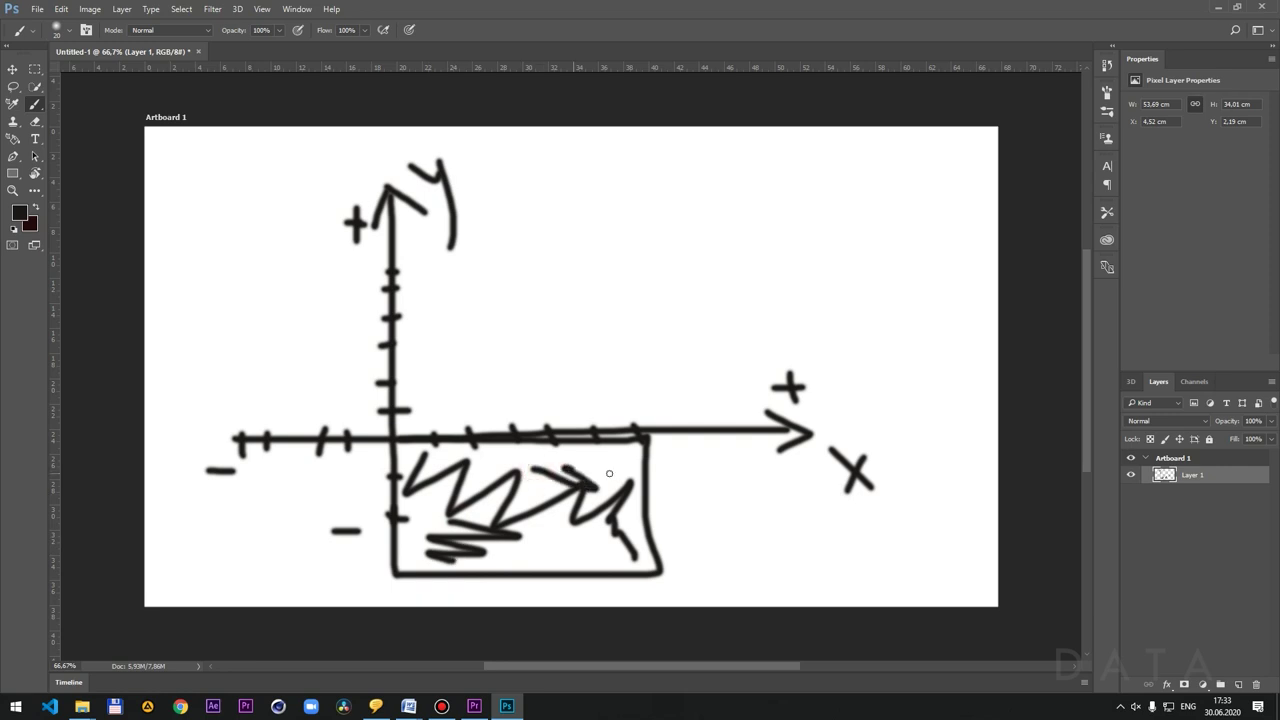
- Turn the lower minus into a plus and dot the axes origin
mouse_move(333, 530)
left_mouse_down()
mouse_move(364, 530)
mouse_move(325, 532)
left_mouse_up()
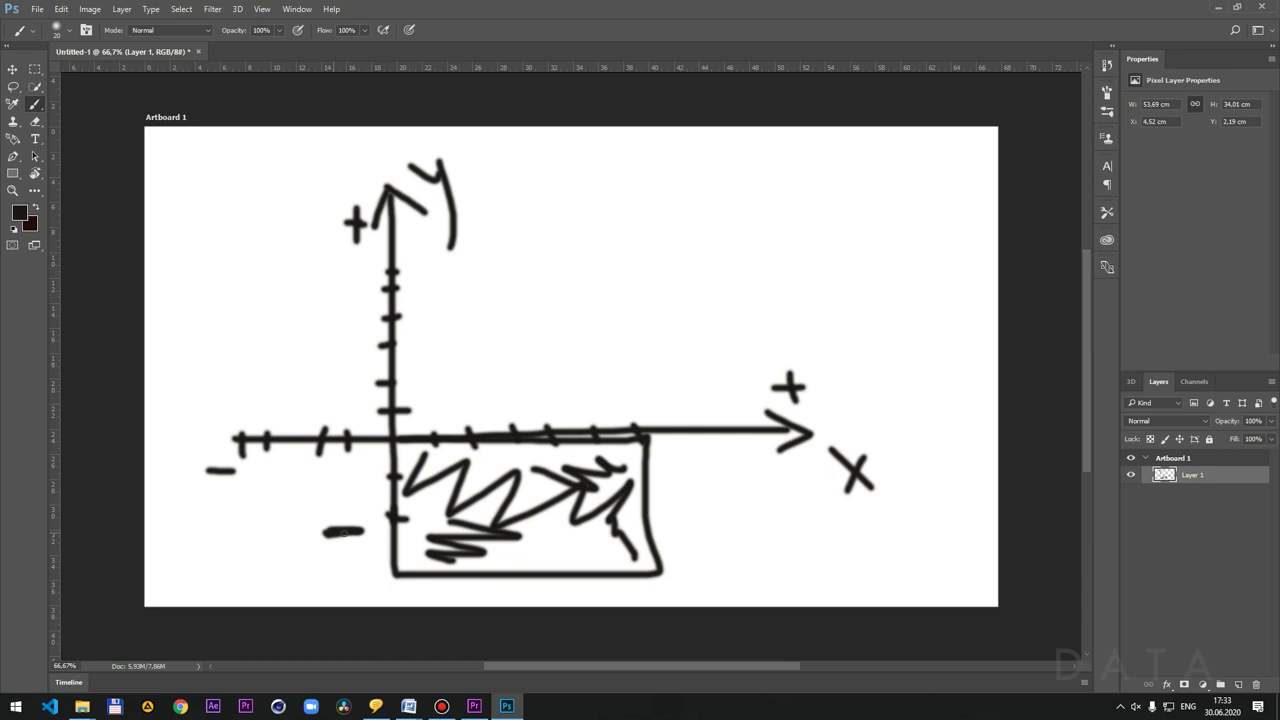
left_click_drag(342, 508, 343, 555)
left_click(392, 434)
left_click(660, 574)
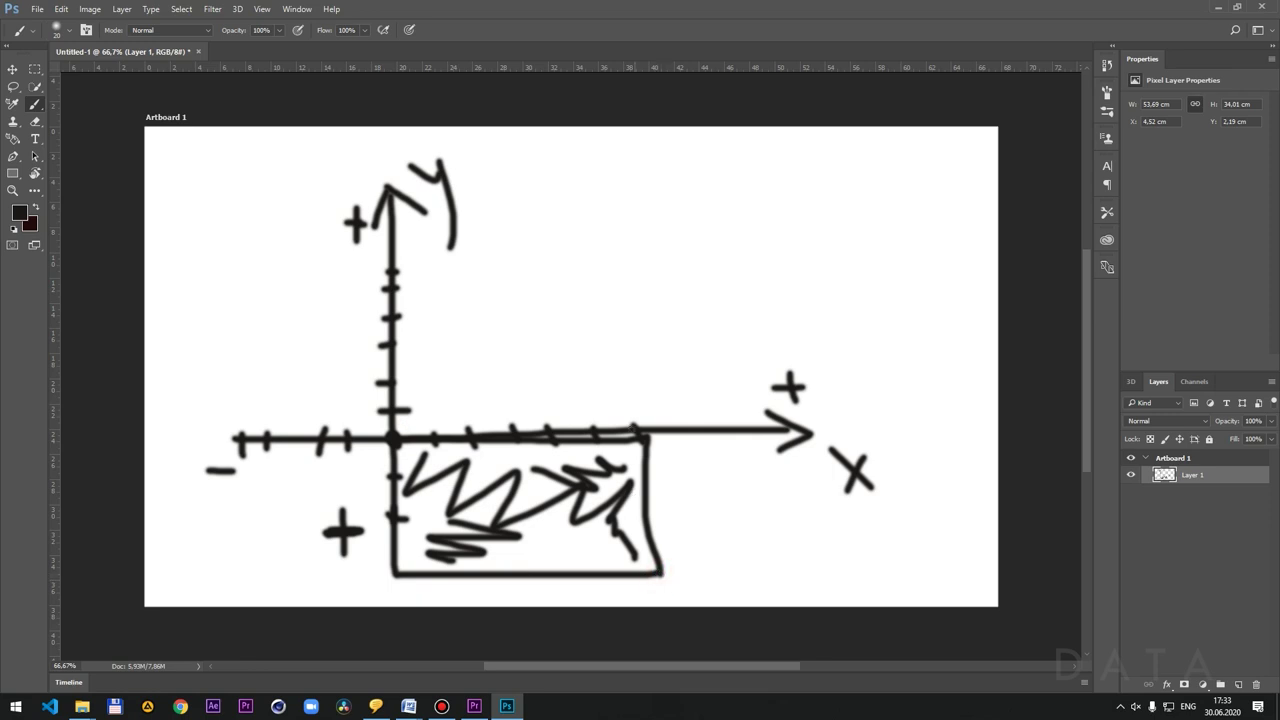
left_click(390, 441)
left_click(396, 440)
left_click(474, 706)
- Set the ZAD 02.mp4 clip's Motion Position to X 0 and Y 0
left_click(958, 133)
type("0")
key("Return")
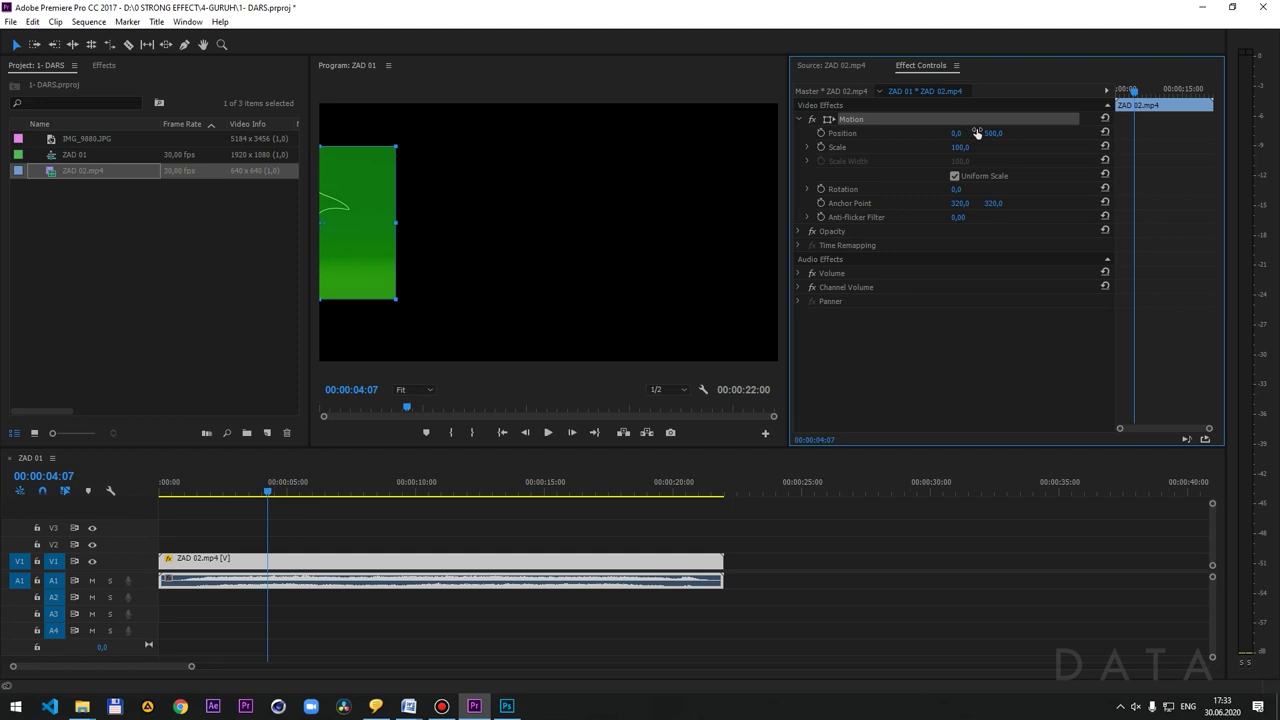
left_click(997, 133)
type("0")
key("Return")
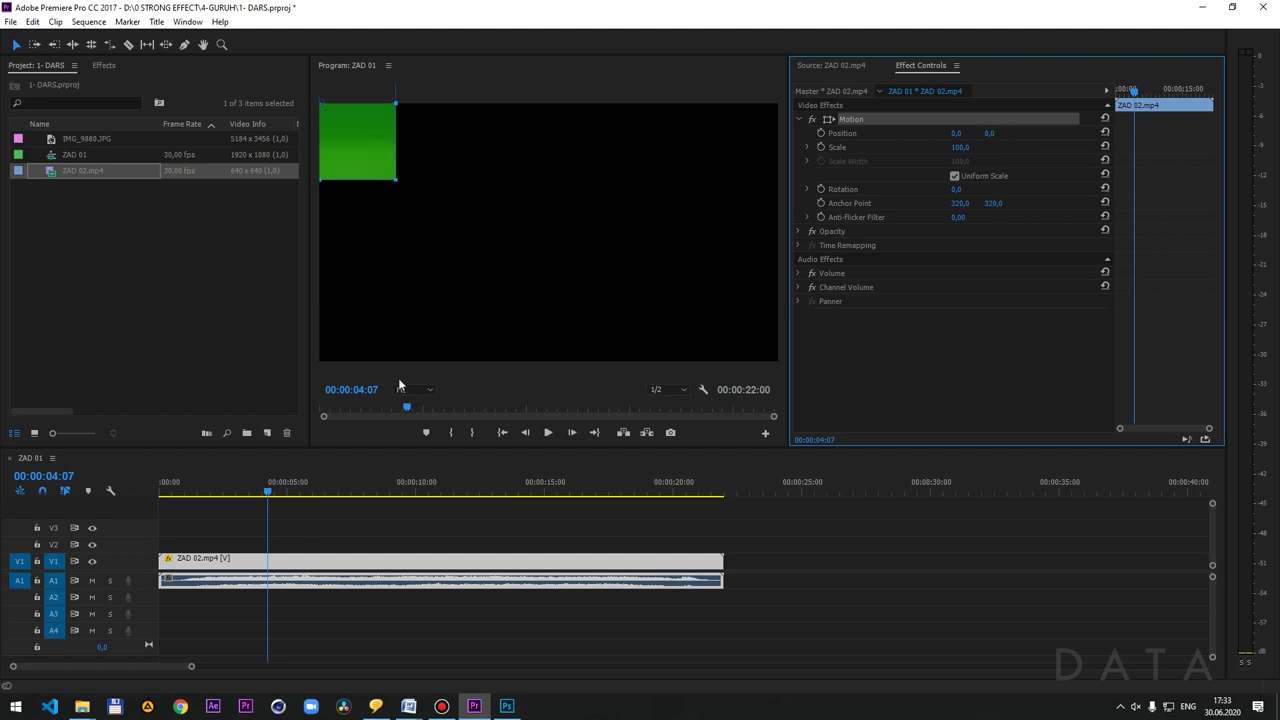
- Enlarge the Program monitor, move the playhead to 00:00:03:12, and set its zoom to 25%
left_click_drag(309, 332, 257, 332)
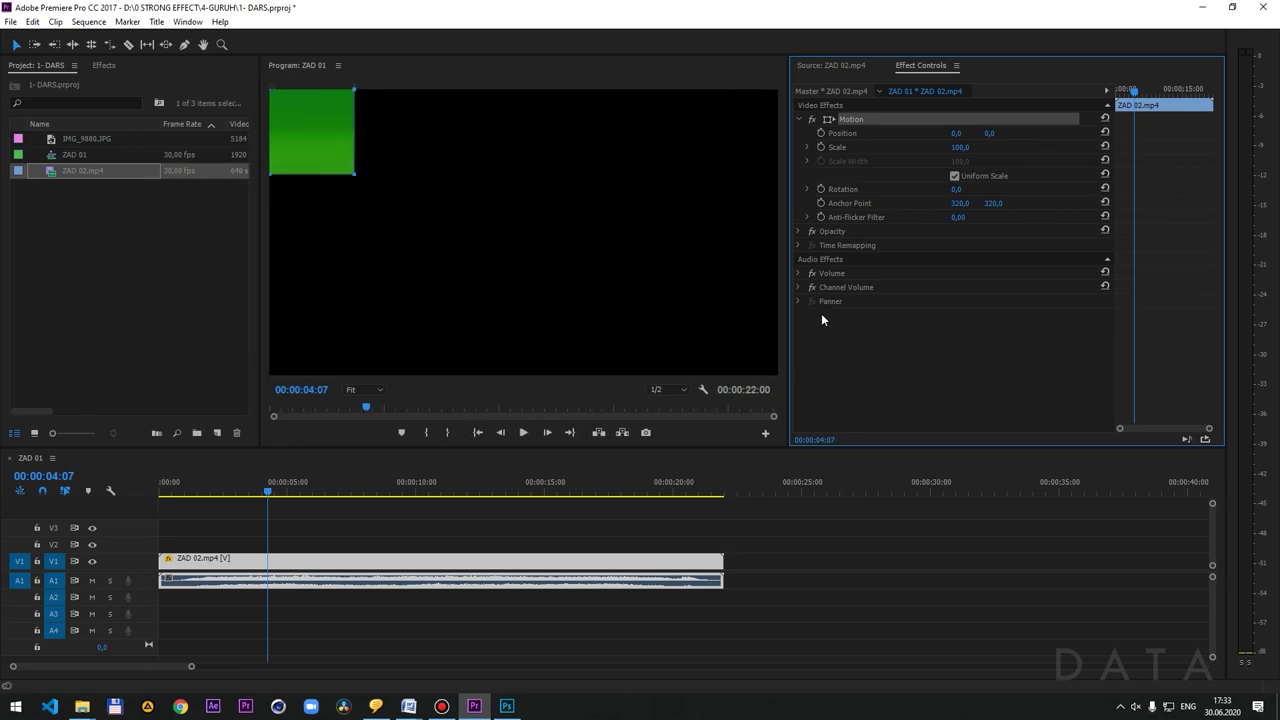
left_click_drag(789, 309, 887, 309)
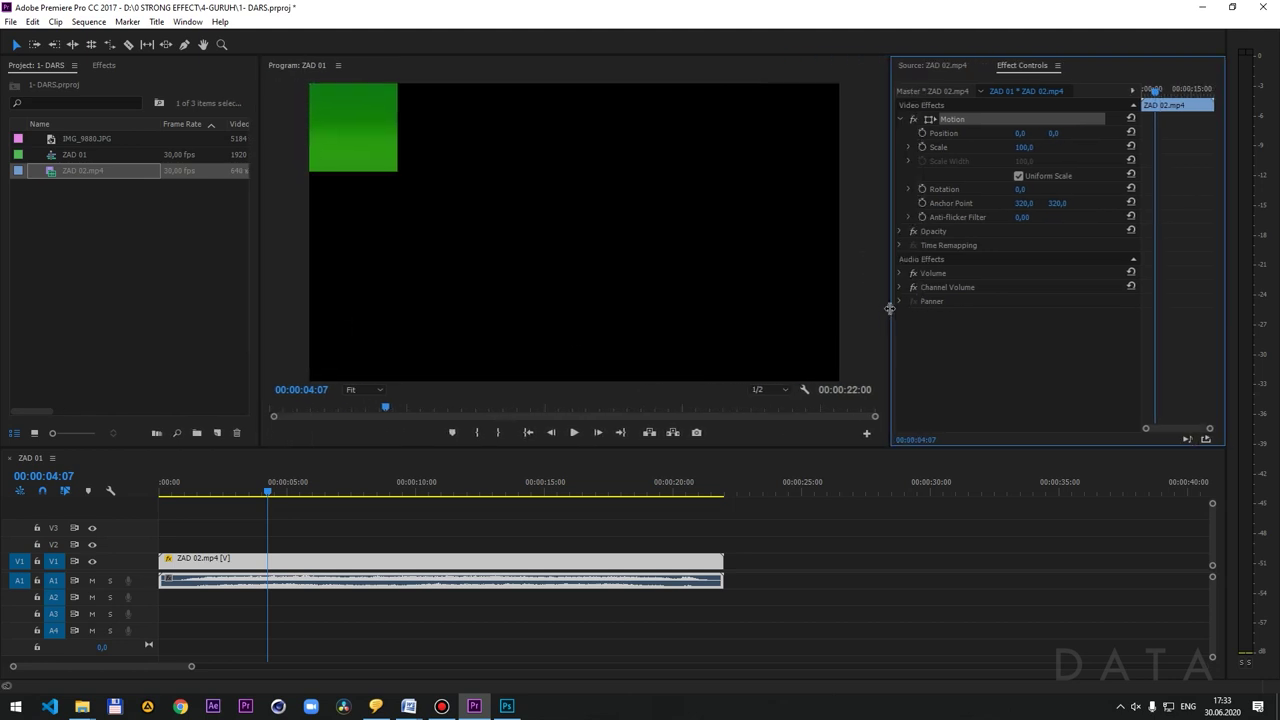
left_click_drag(670, 446, 670, 499)
left_click(363, 455)
left_click(365, 443)
left_click(372, 476)
left_click(360, 442)
left_click(371, 506)
left_click(360, 442)
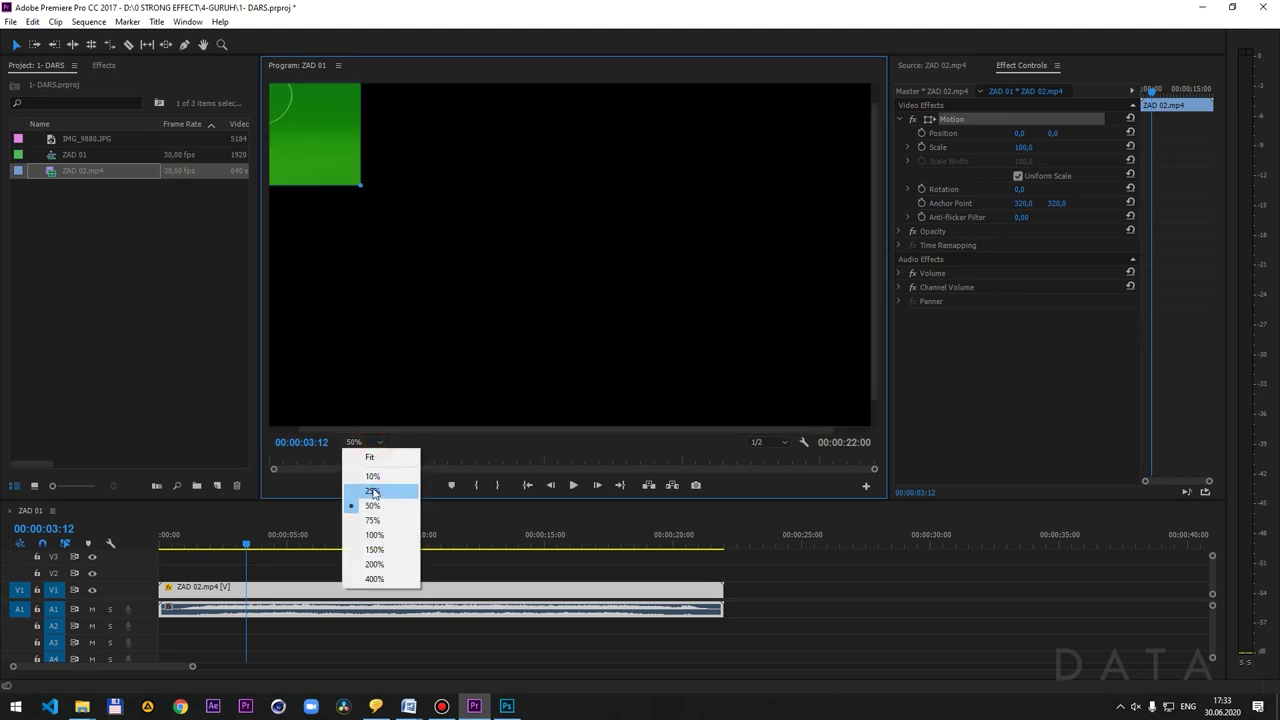
left_click(372, 491)
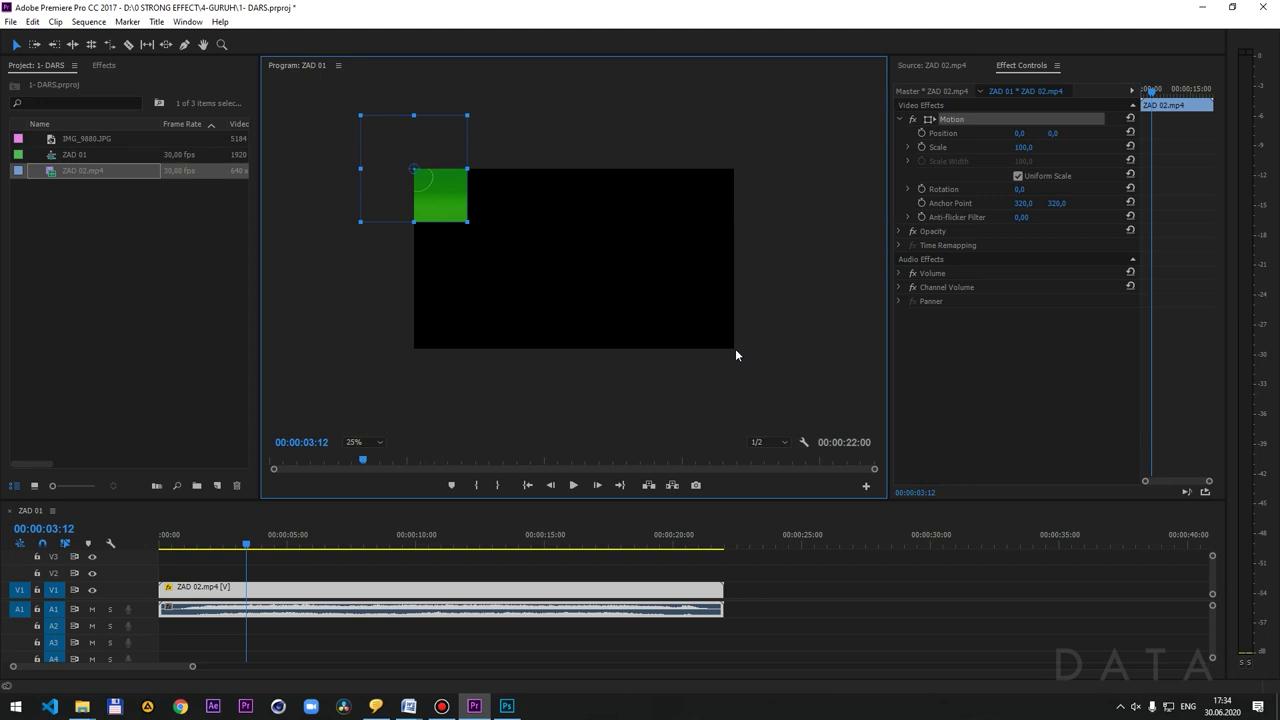
- Try a Position X of 152 on the clip, then undo it back to 0,0
left_click(1026, 145)
left_click(1024, 133)
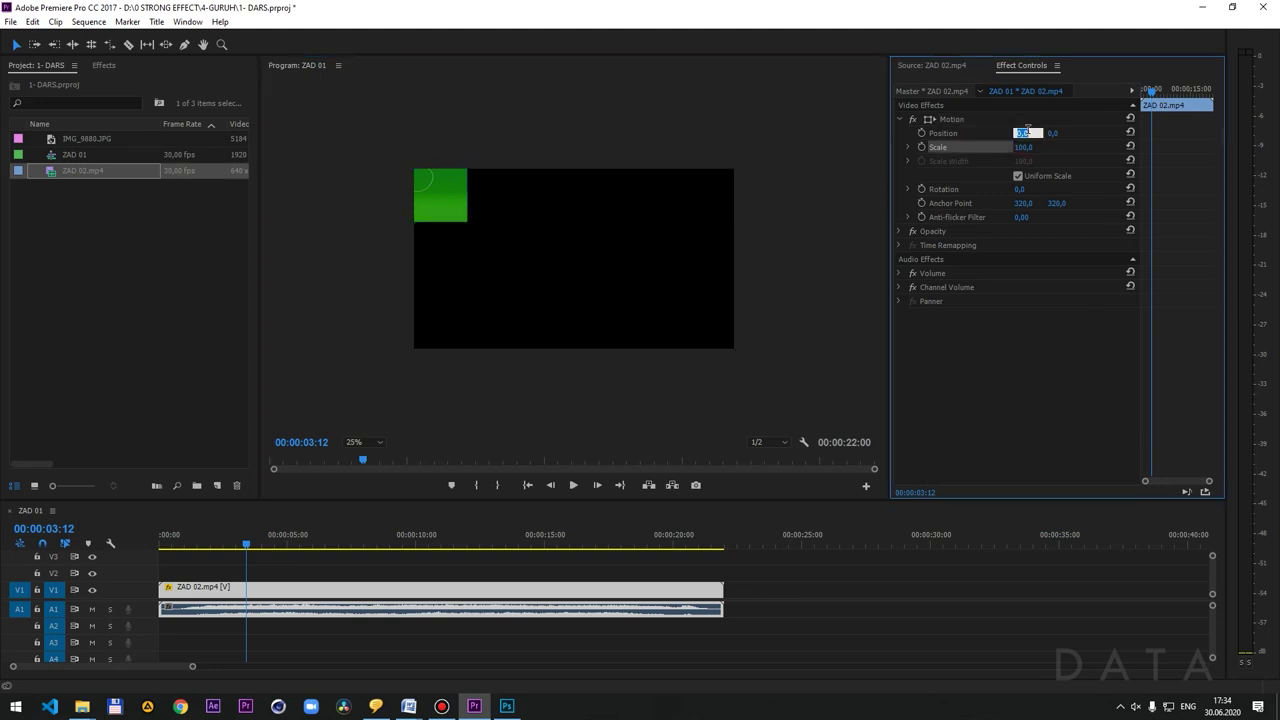
type("15")
type("2")
left_click(1060, 338)
key("ctrl+z")
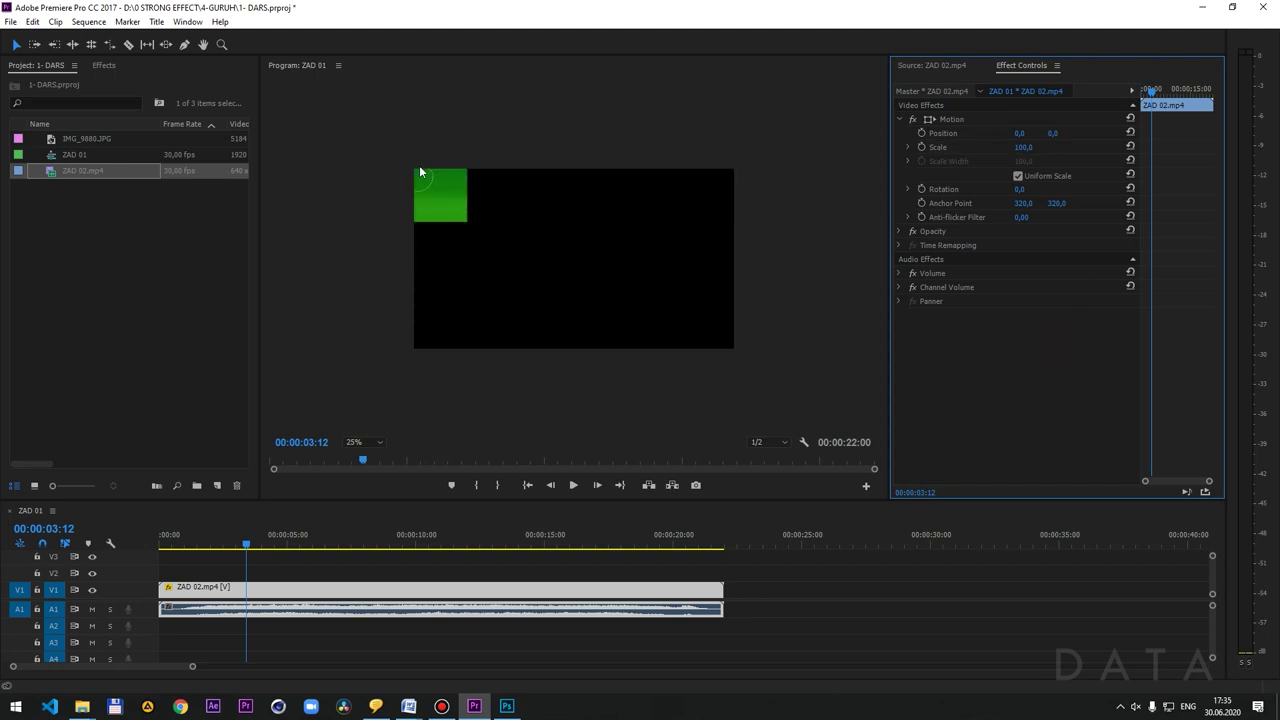
- Draw a rightward arrow above the X axis in the Photoshop sketch
left_click(507, 706)
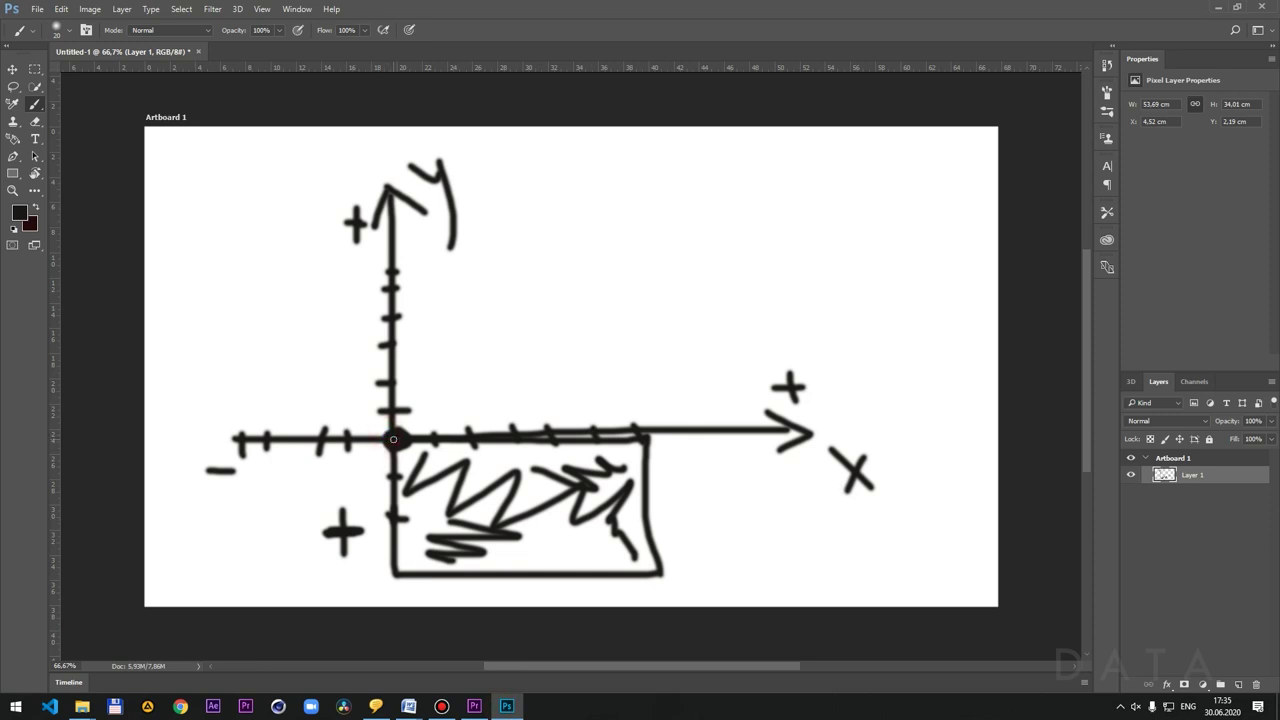
left_click_drag(408, 424, 700, 424)
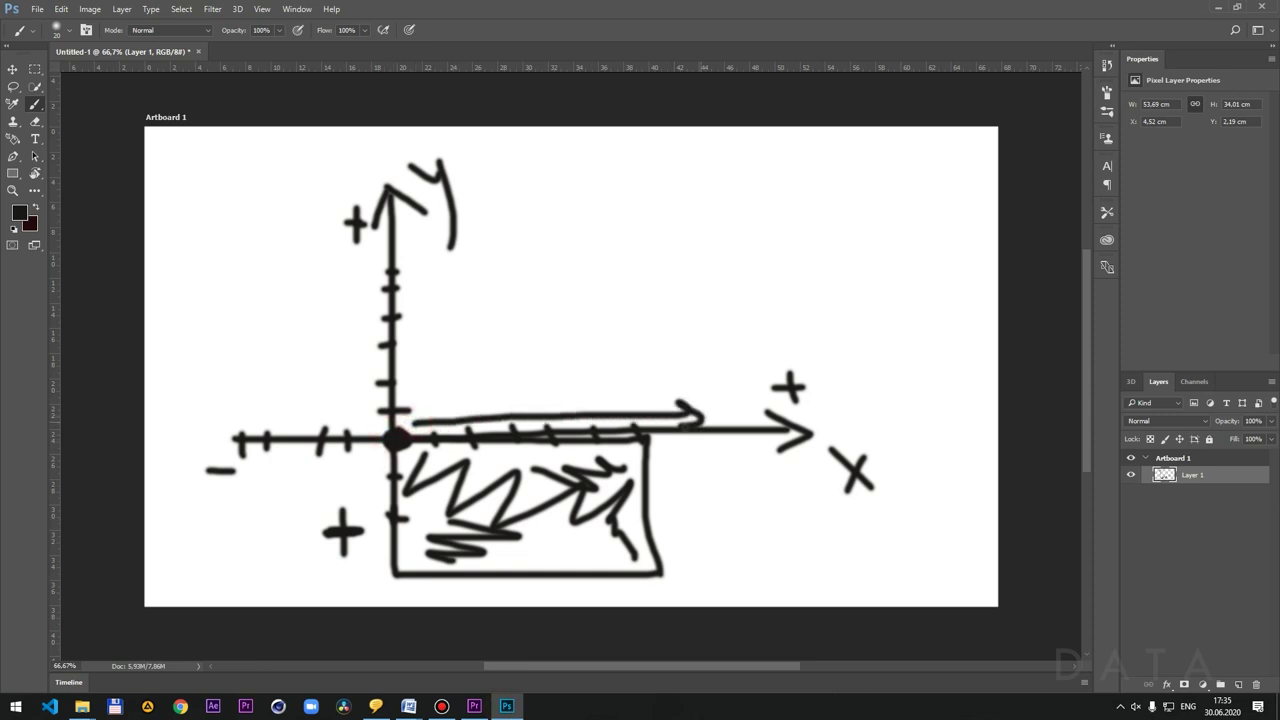
key("alt+Tab")
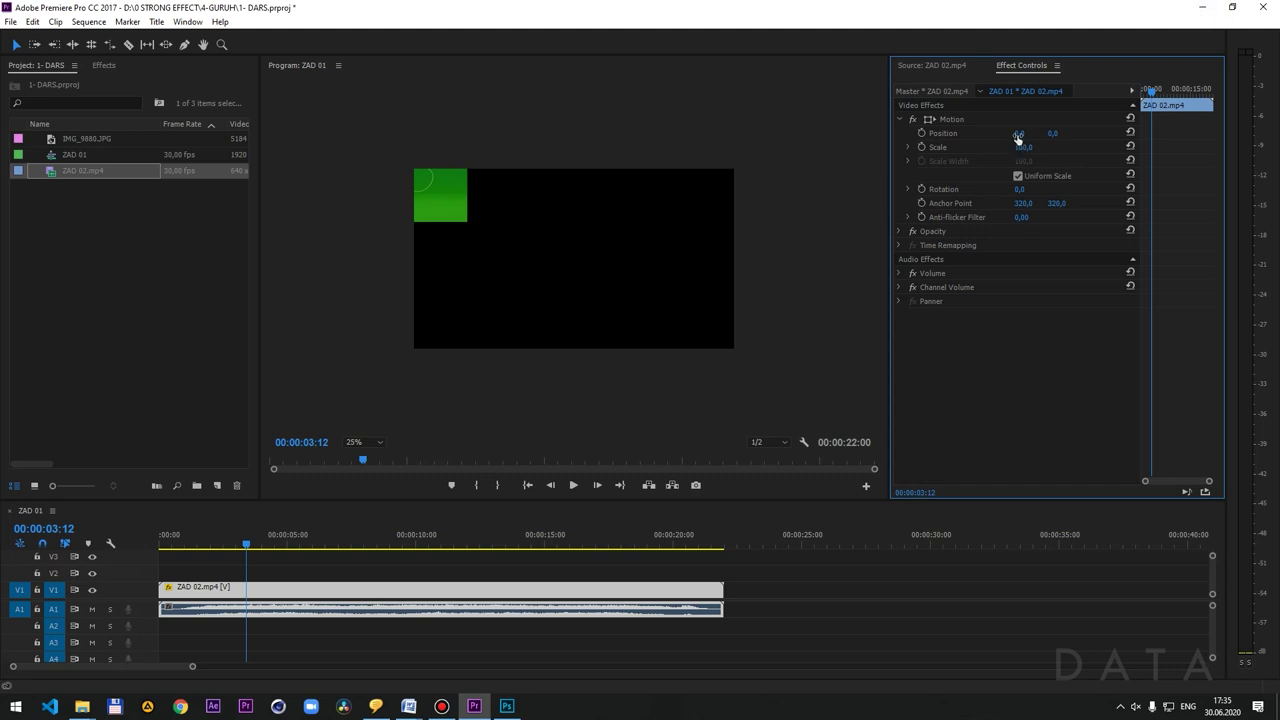
- Set the clip's Position X to 1920 and show its transform handles in the preview
left_click_drag(1023, 133, 1030, 133)
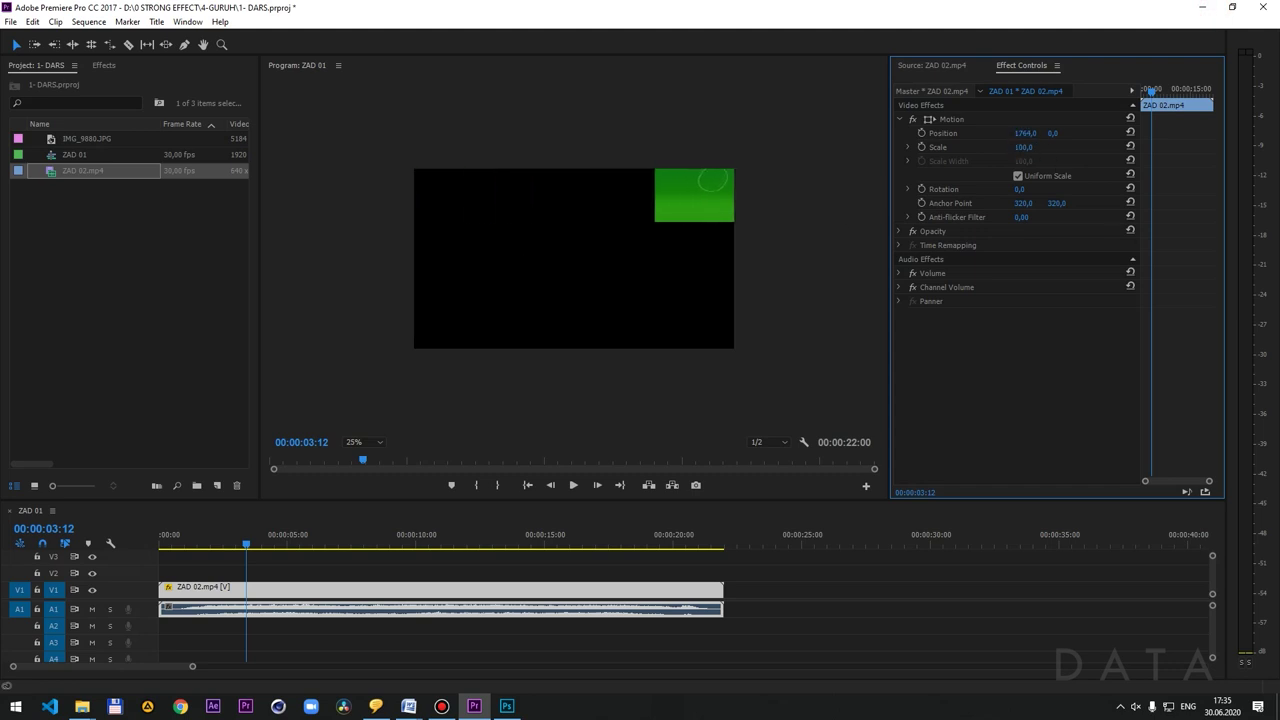
left_click(1025, 133)
type("1920")
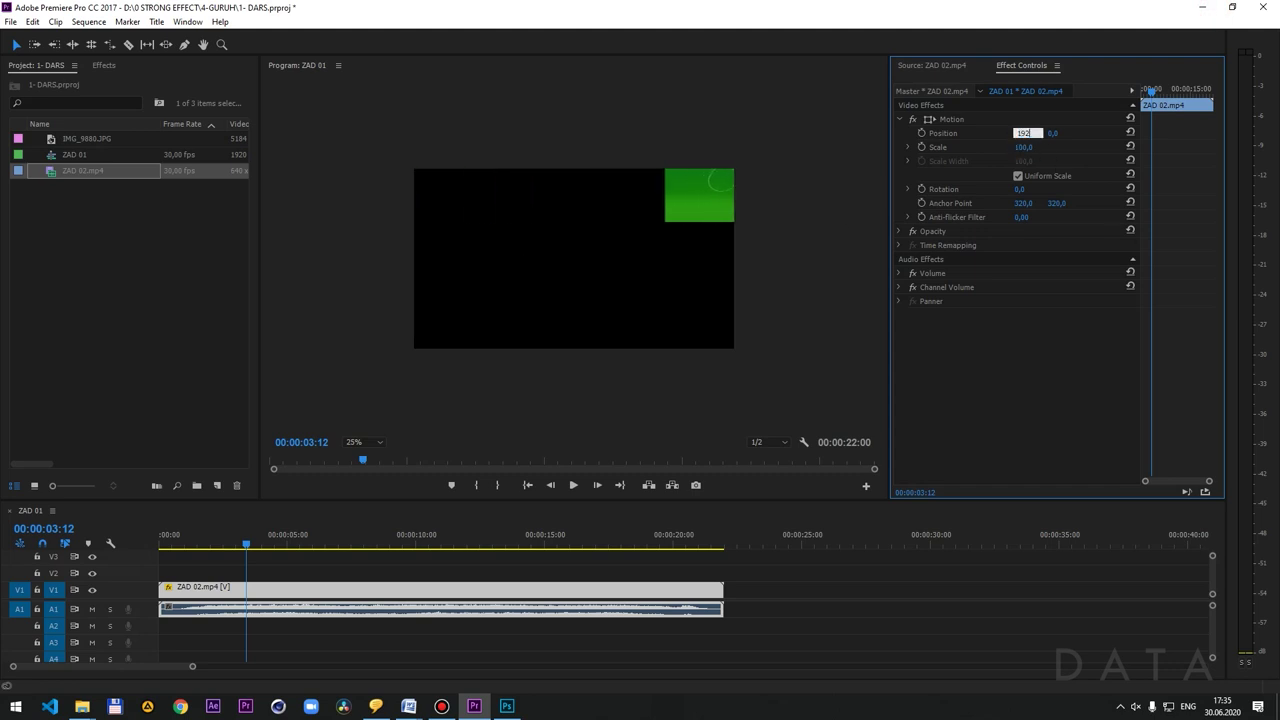
key("Return")
left_click(945, 119)
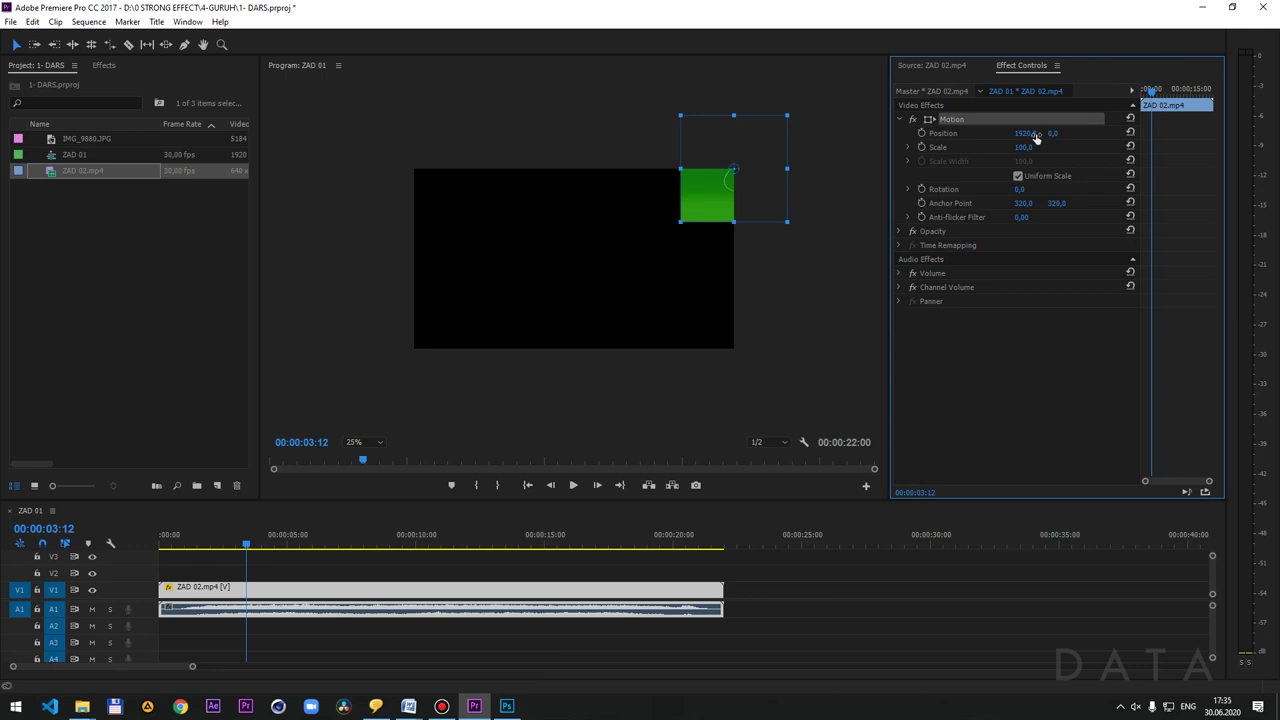
left_click(507, 706)
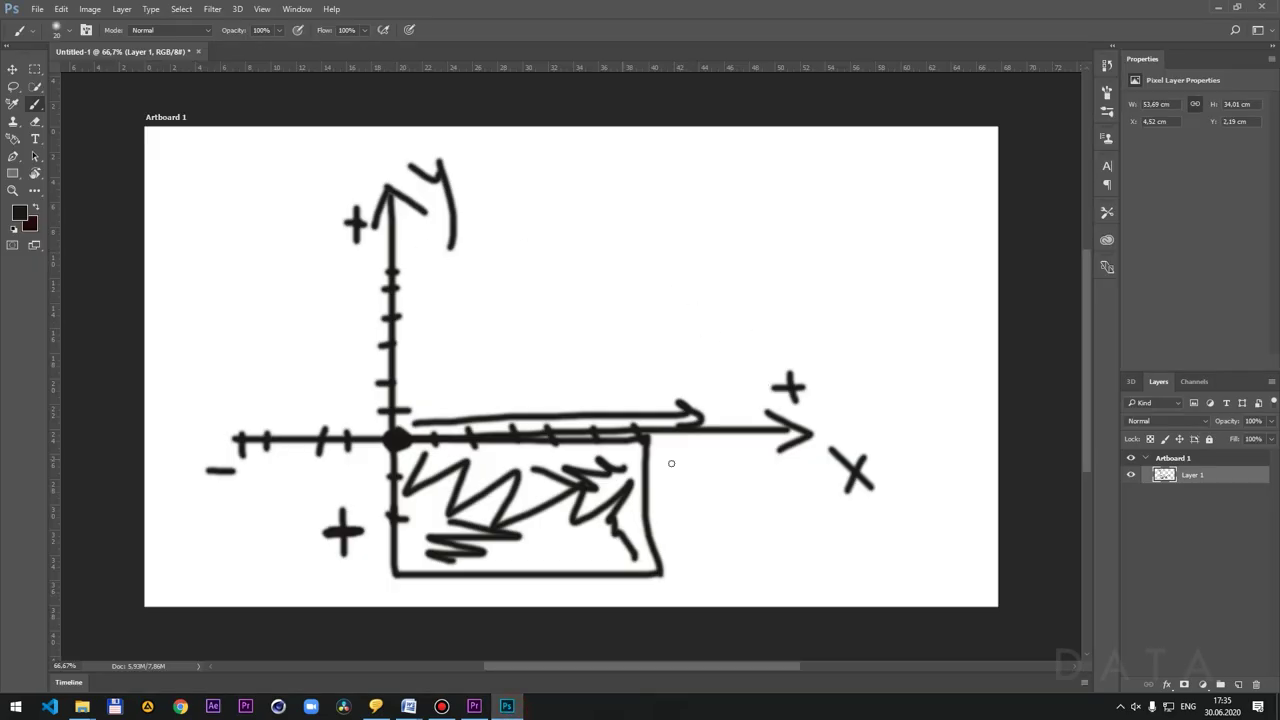
- Draw a downward arrow right of the box, then scrub Position Y higher in Premiere
mouse_move(683, 447)
left_mouse_down()
mouse_move(680, 530)
mouse_move(705, 513)
left_mouse_up()
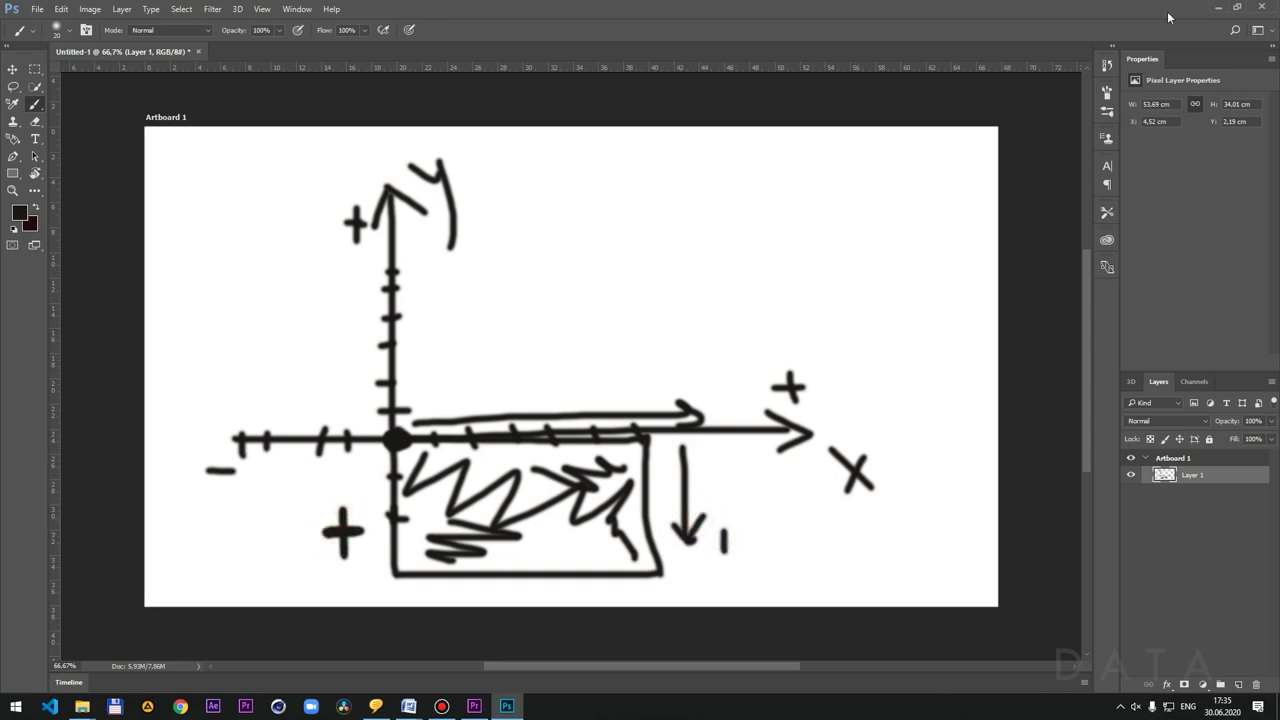
left_click(1217, 7)
left_click_drag(1052, 133, 1180, 133)
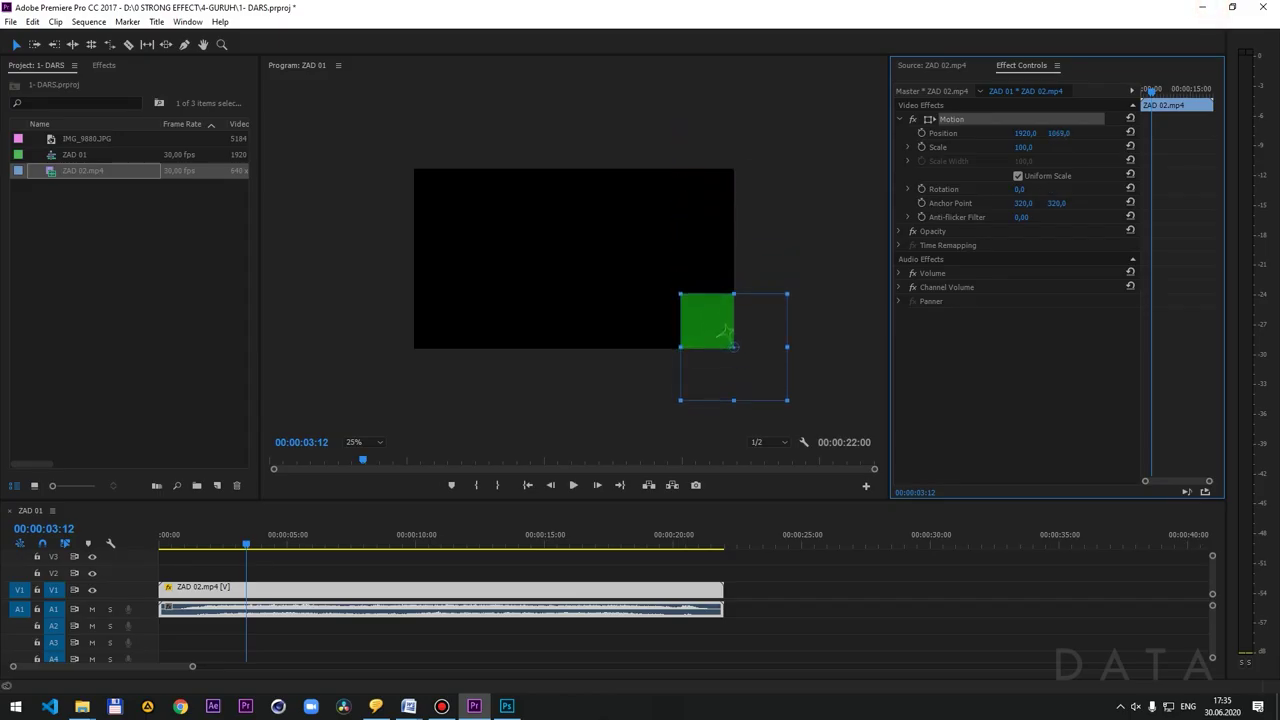
- Scrub Position Y further, then type 1080 as the vertical position
left_click_drag(1180, 133, 1185, 133)
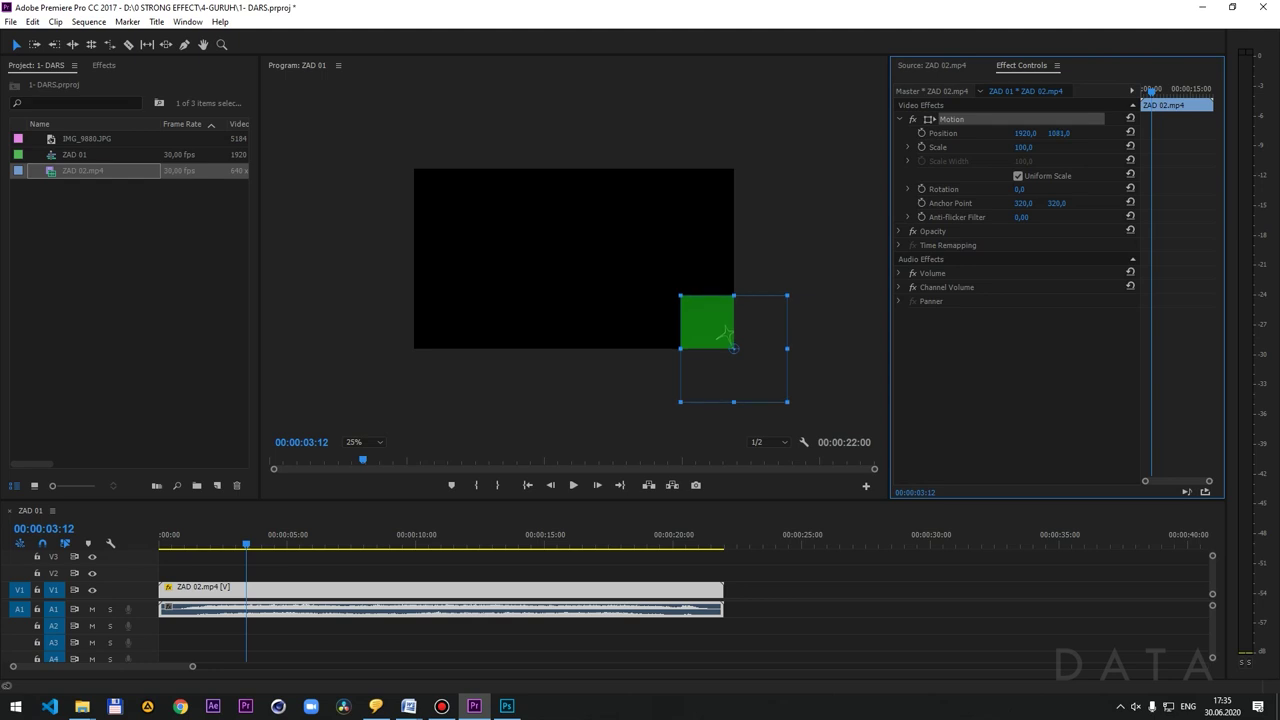
left_click(1062, 137)
type("1080")
key("Return")
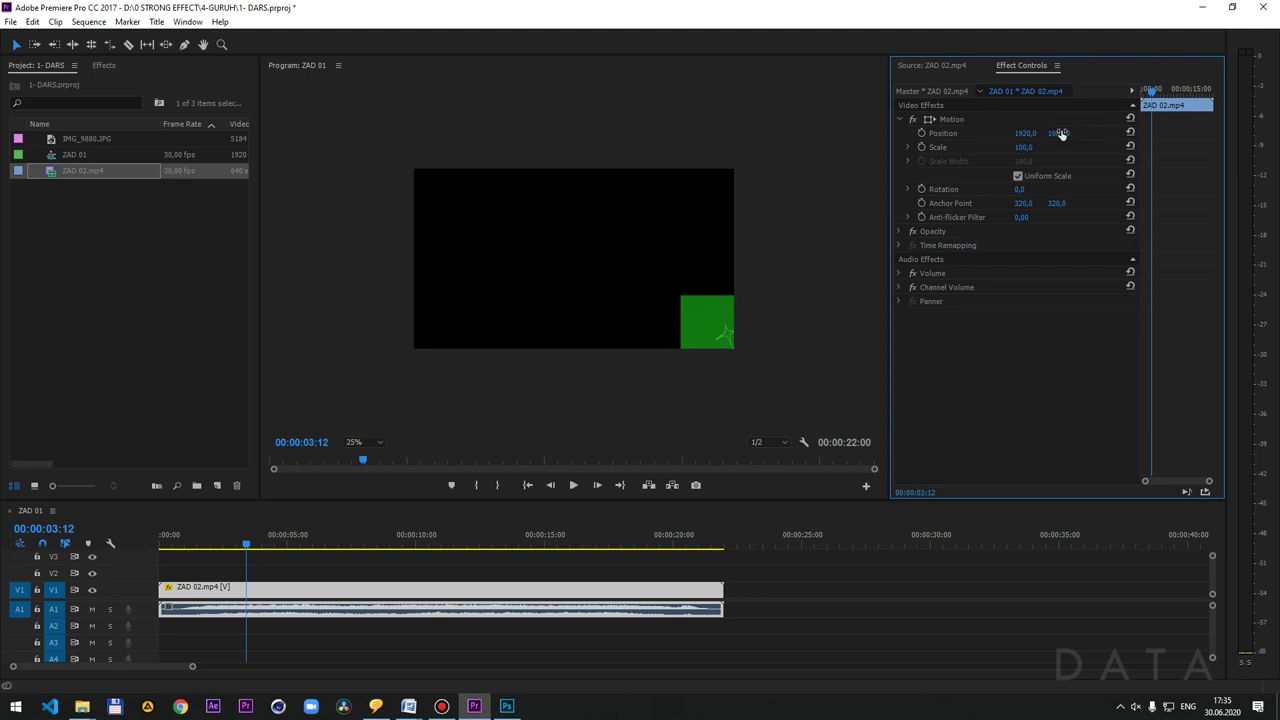
- Drag the clip past the top edge and back down in the preview, then re-enter Position Y 1080
left_click(962, 121)
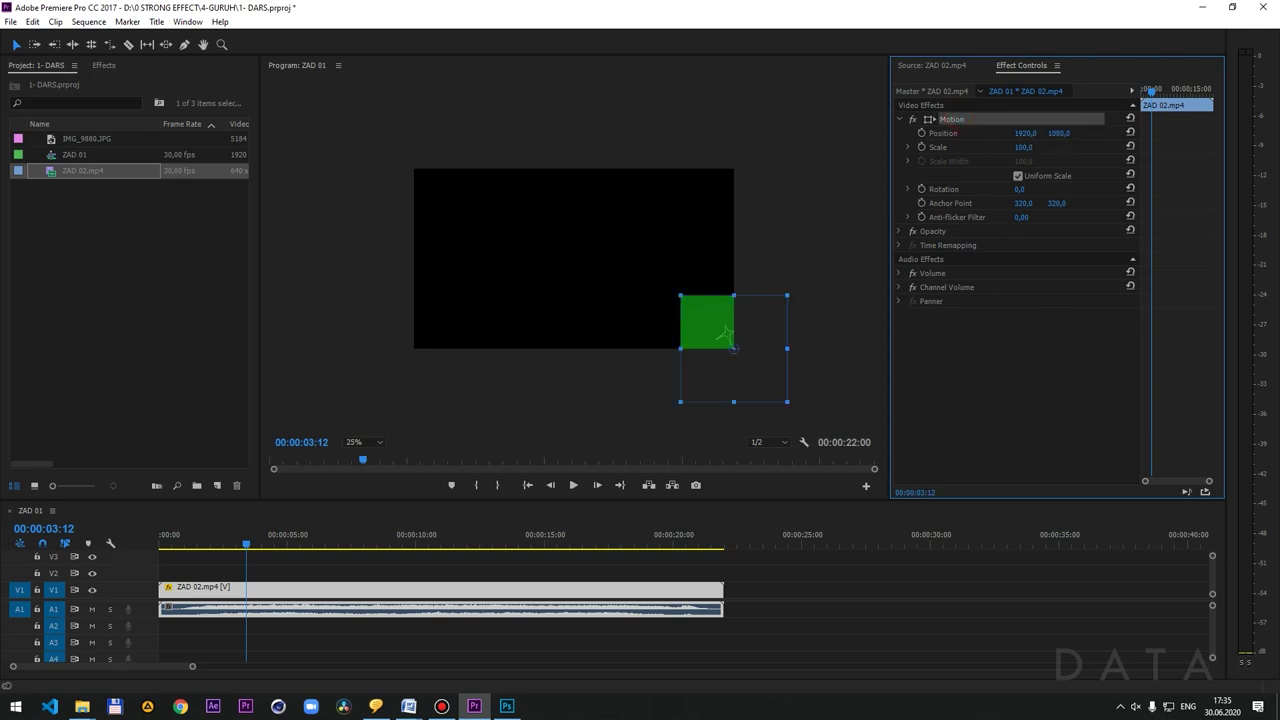
left_click_drag(728, 338, 727, 158)
mouse_move(734, 203)
left_mouse_down()
mouse_move(734, 355)
mouse_move(734, 332)
left_mouse_up()
left_click(1058, 133)
type("1080")
key("Return")
- Set Position to 960, 540 to centre the clip in the frame
left_click(1026, 132)
type("960")
key("Return")
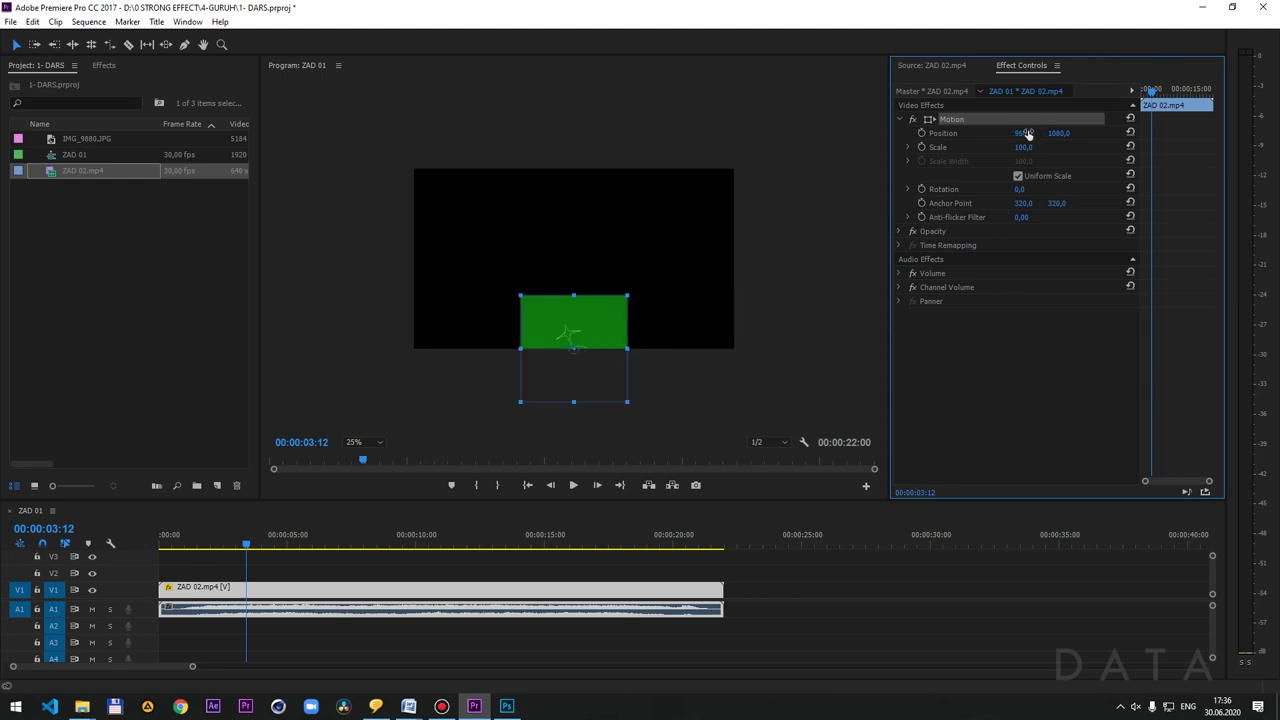
left_click(1060, 132)
type("540")
key("Return")
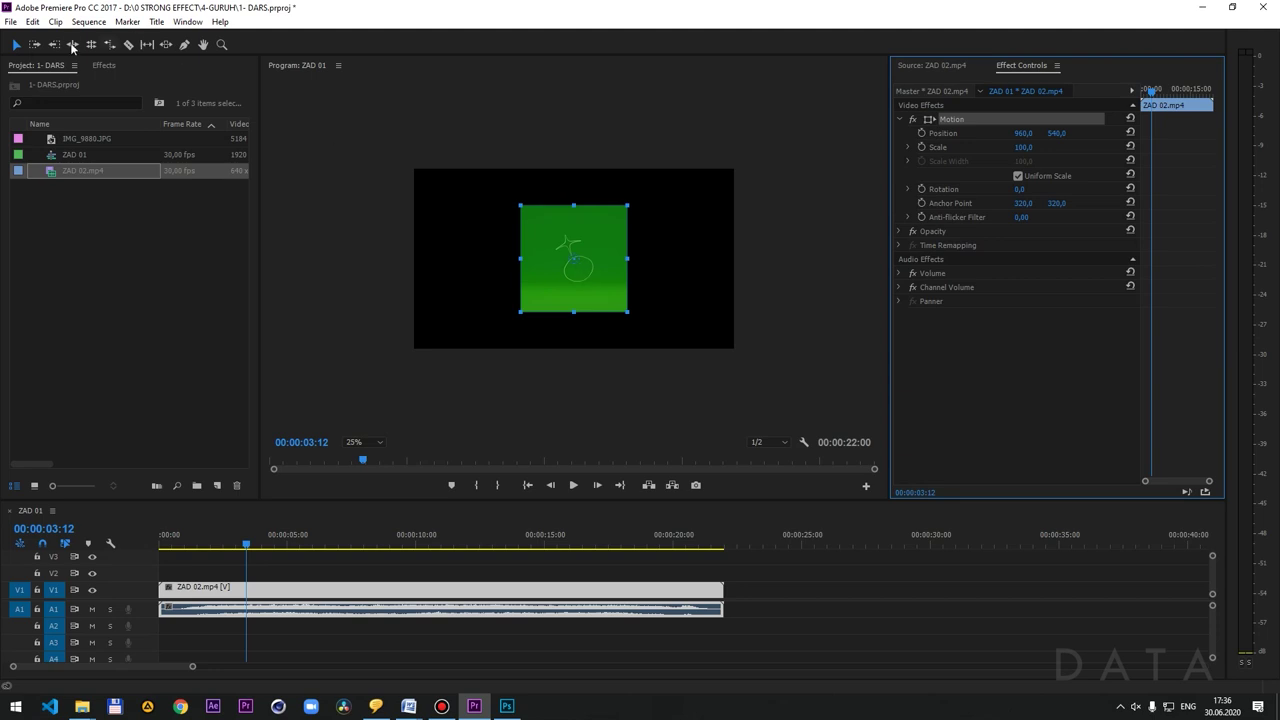
- Deselect Motion, then select the Scale property and start editing its value
left_click(1059, 366)
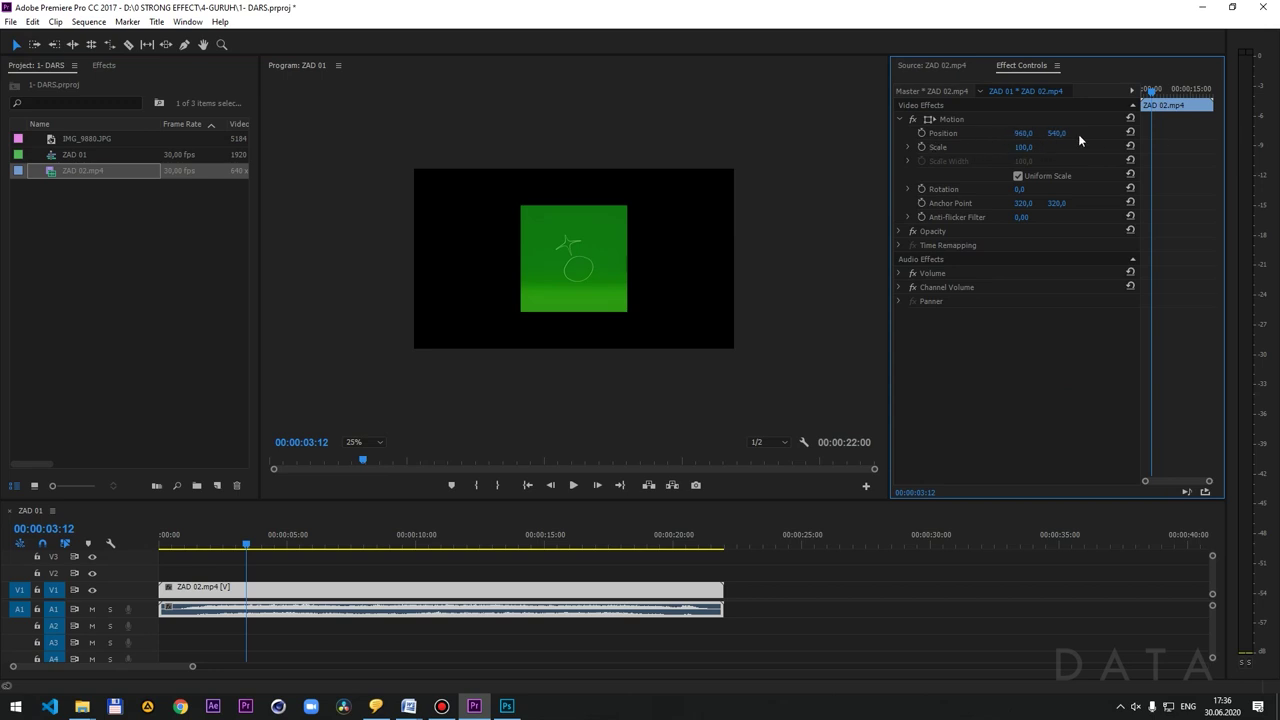
left_click(940, 148)
left_click(1027, 147)
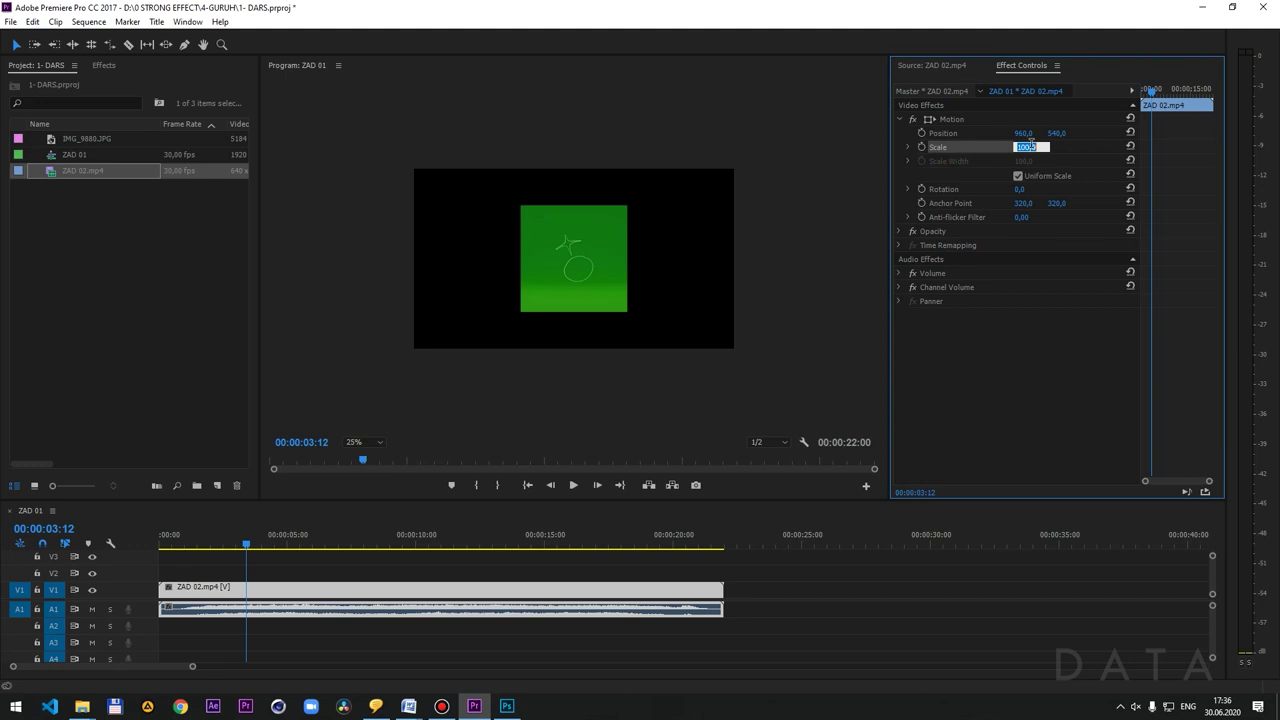
type("200")
key("Return")
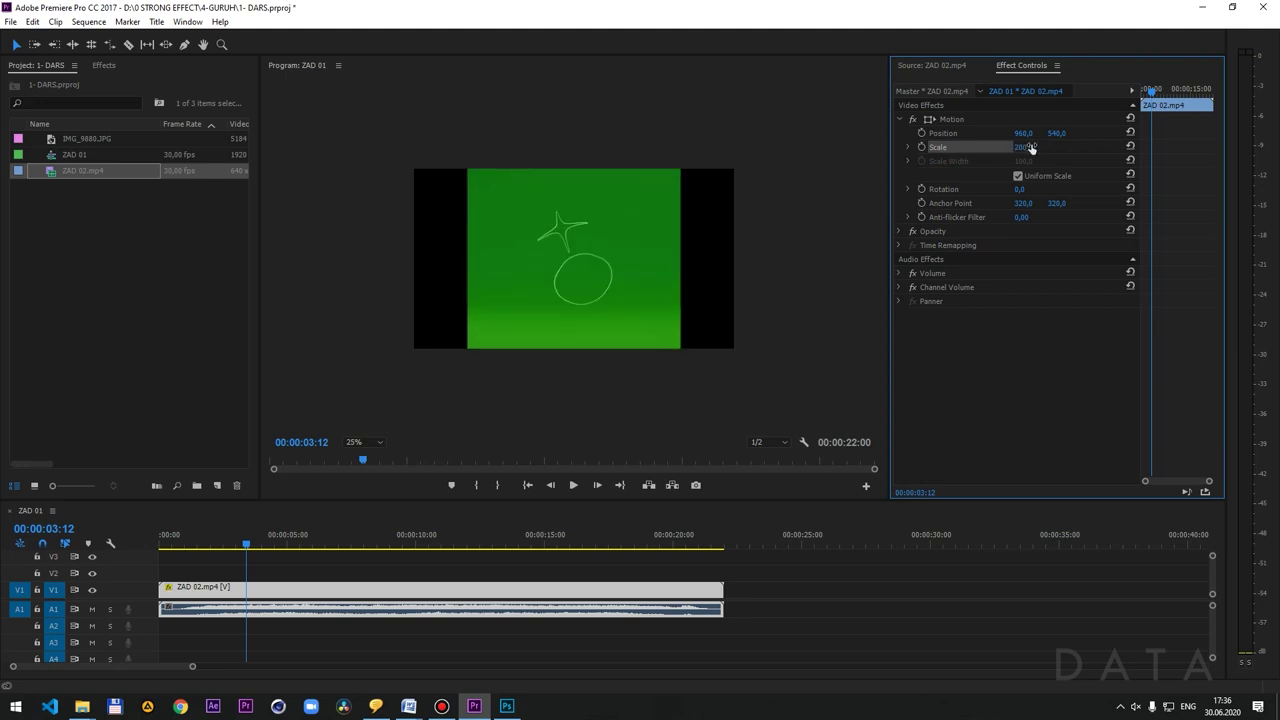
left_click(1030, 144)
type("50")
key("Return")
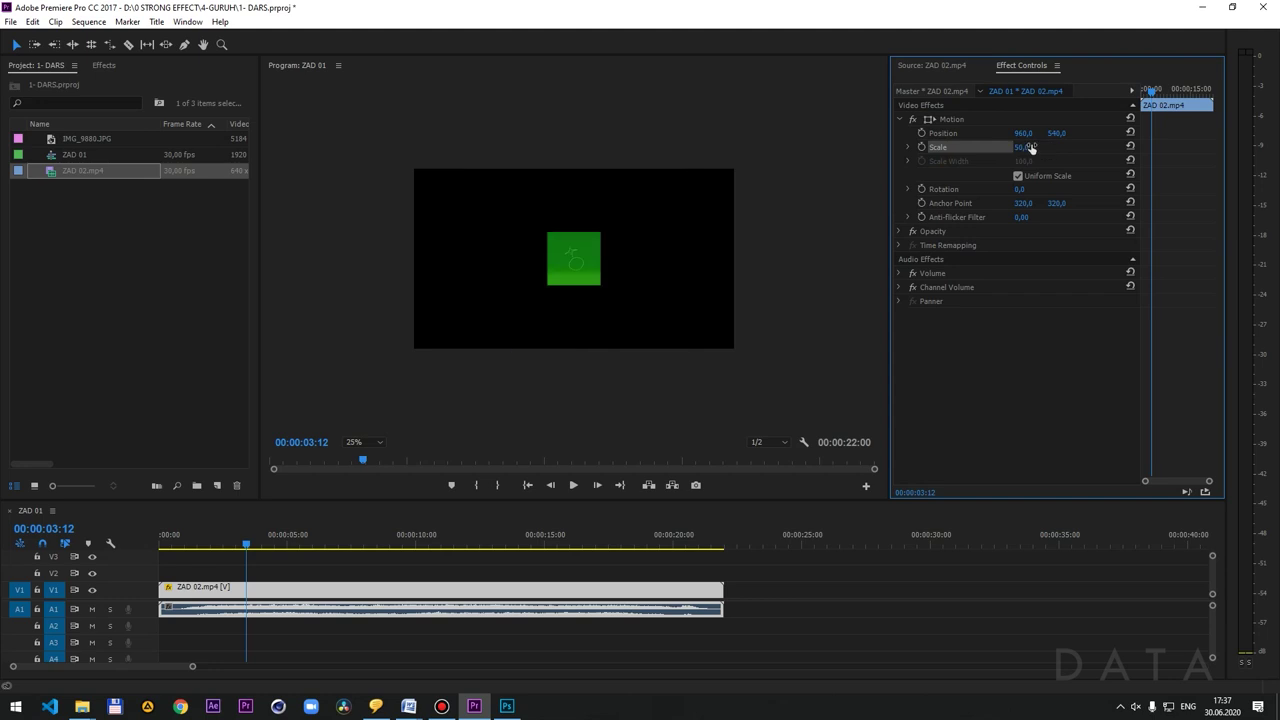
left_click(1030, 147)
type("55")
key("Return")
mouse_move(1020, 147)
left_mouse_down()
mouse_move(1060, 147)
mouse_move(1005, 147)
left_mouse_up()
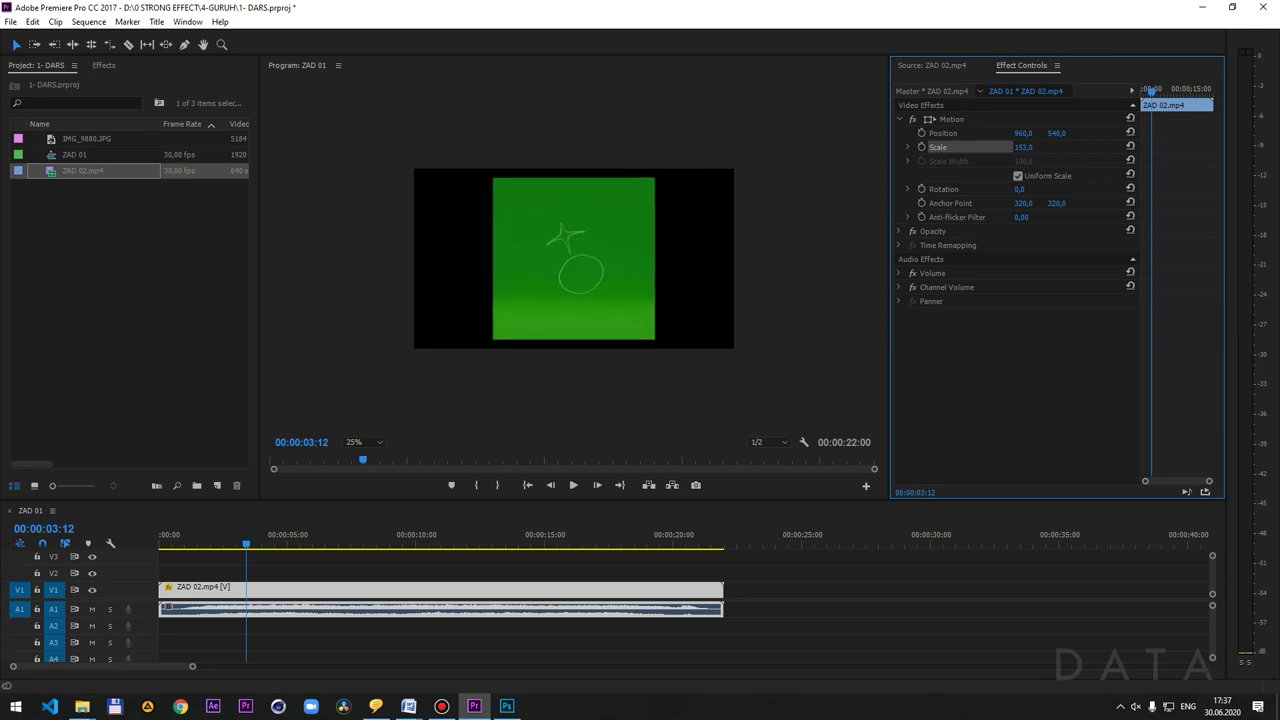
left_click_drag(1023, 147, 1000, 147)
left_click(1024, 147)
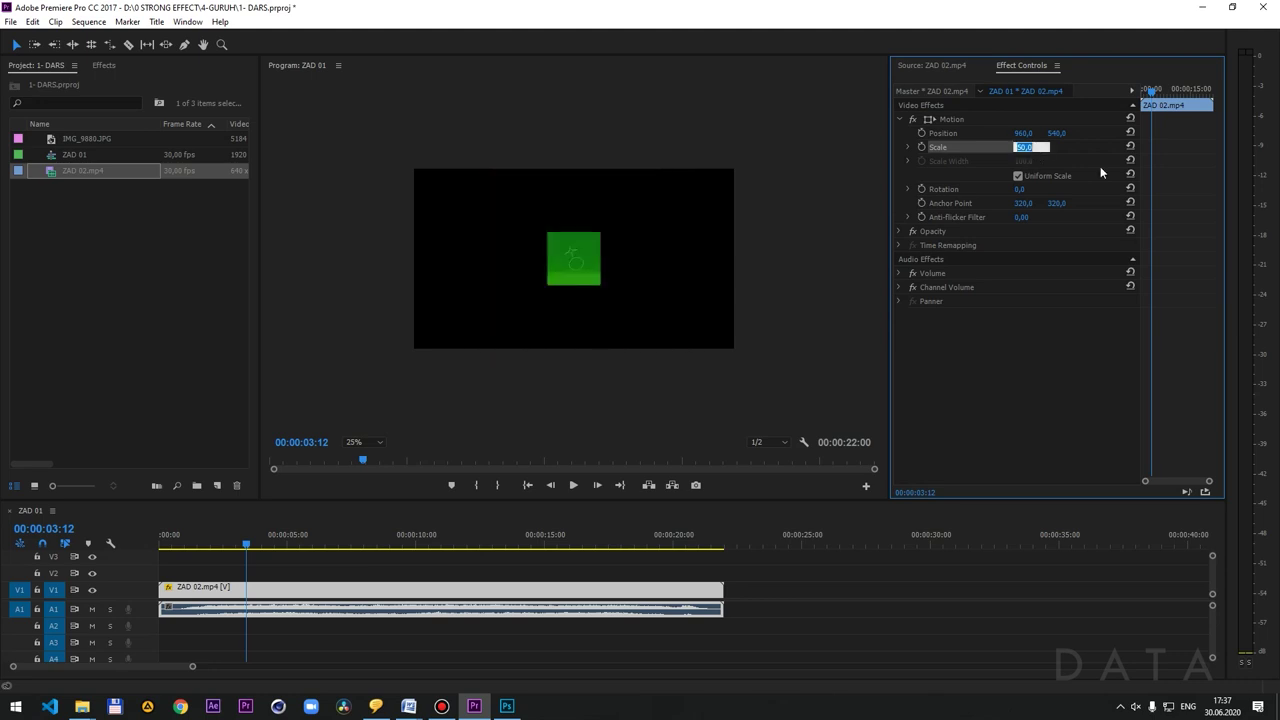
type("100")
key("Return")
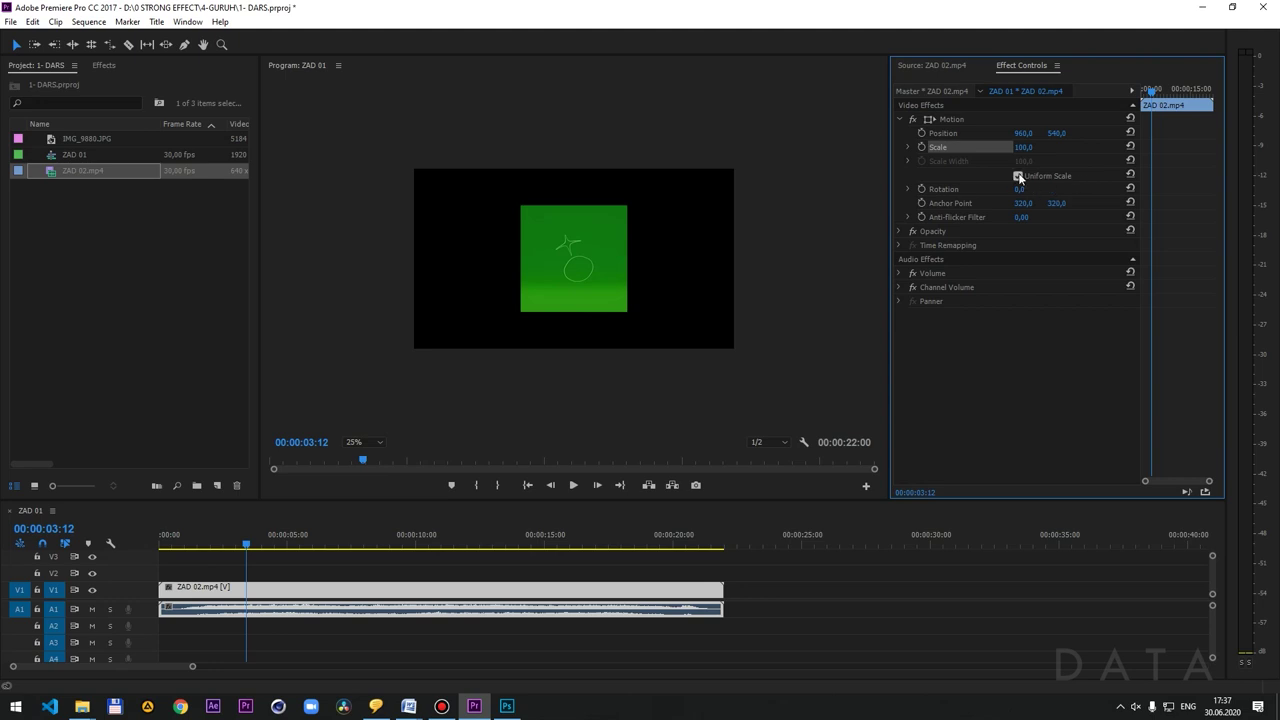
- Fit the Program monitor preview, scrub Scale up and down, then undo back to 100%
left_click(362, 442)
left_click(358, 442)
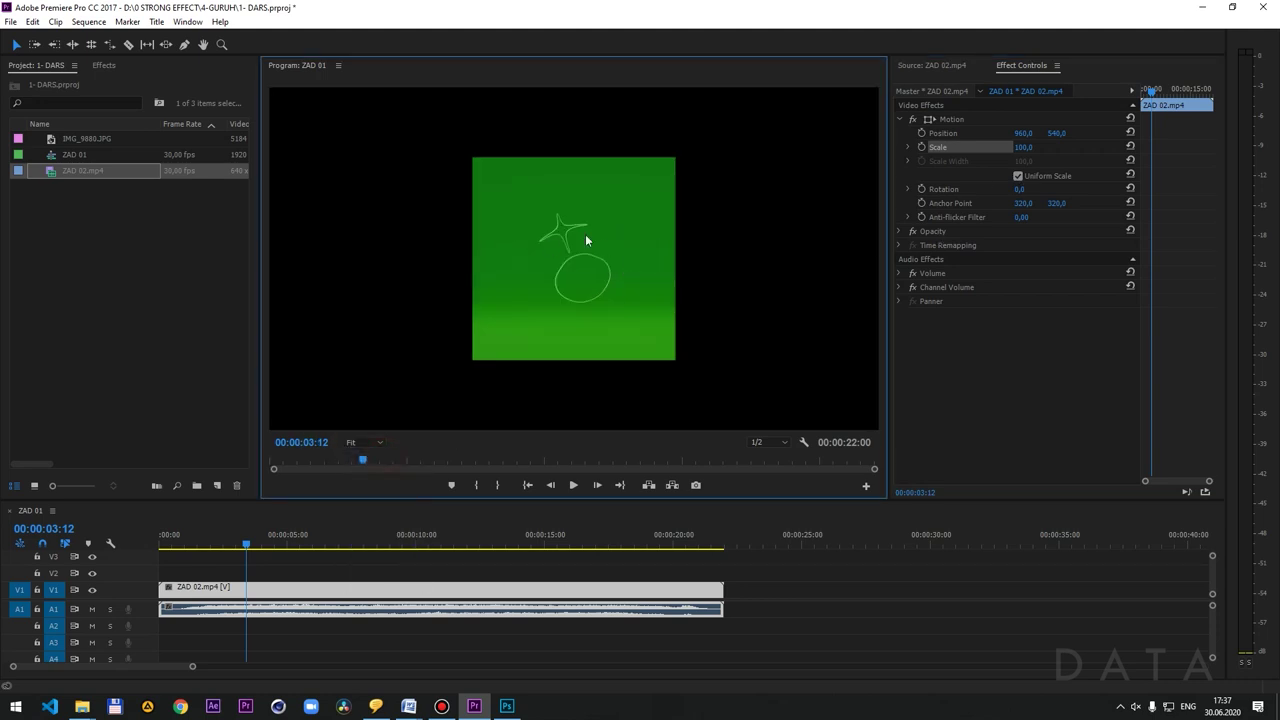
mouse_move(1023, 147)
left_mouse_down()
mouse_move(1000, 147)
mouse_move(1024, 147)
left_mouse_up()
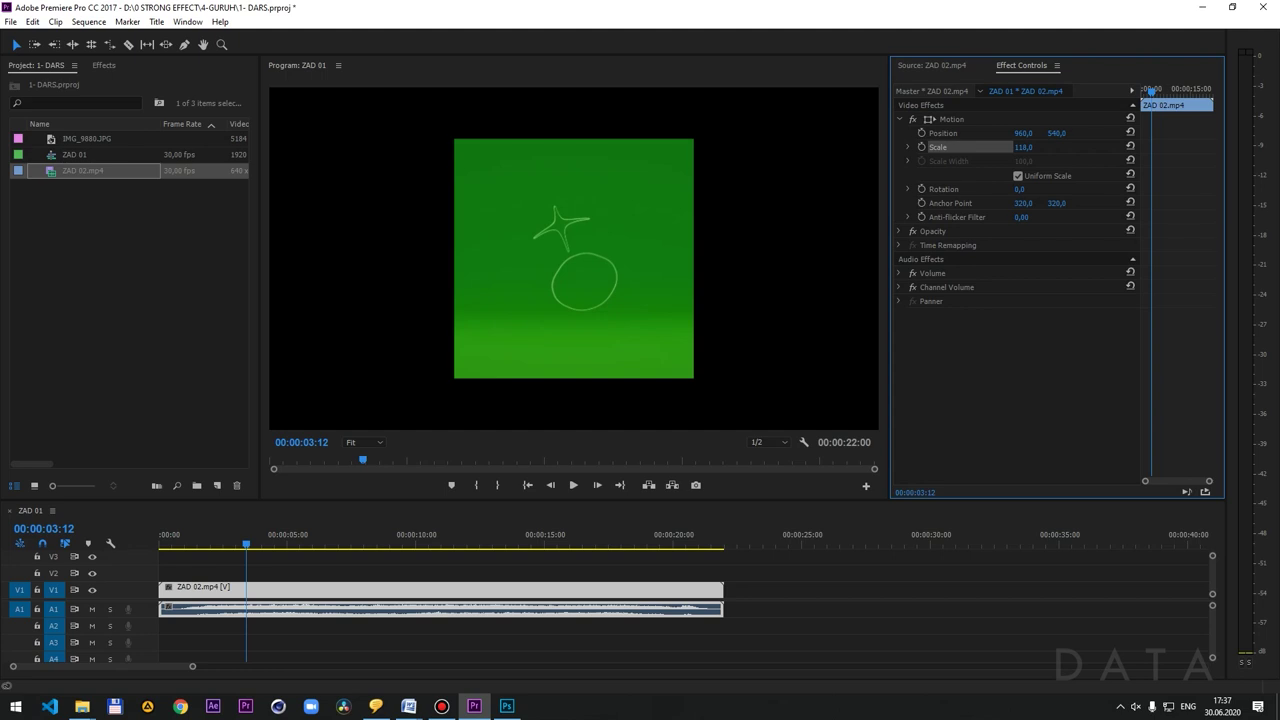
key("ctrl+z")
- Turn off Uniform Scale and experiment with separate height and width scales, previewing playback
left_click(1017, 177)
mouse_move(1021, 147)
left_mouse_down()
mouse_move(1040, 147)
mouse_move(1000, 147)
left_mouse_up()
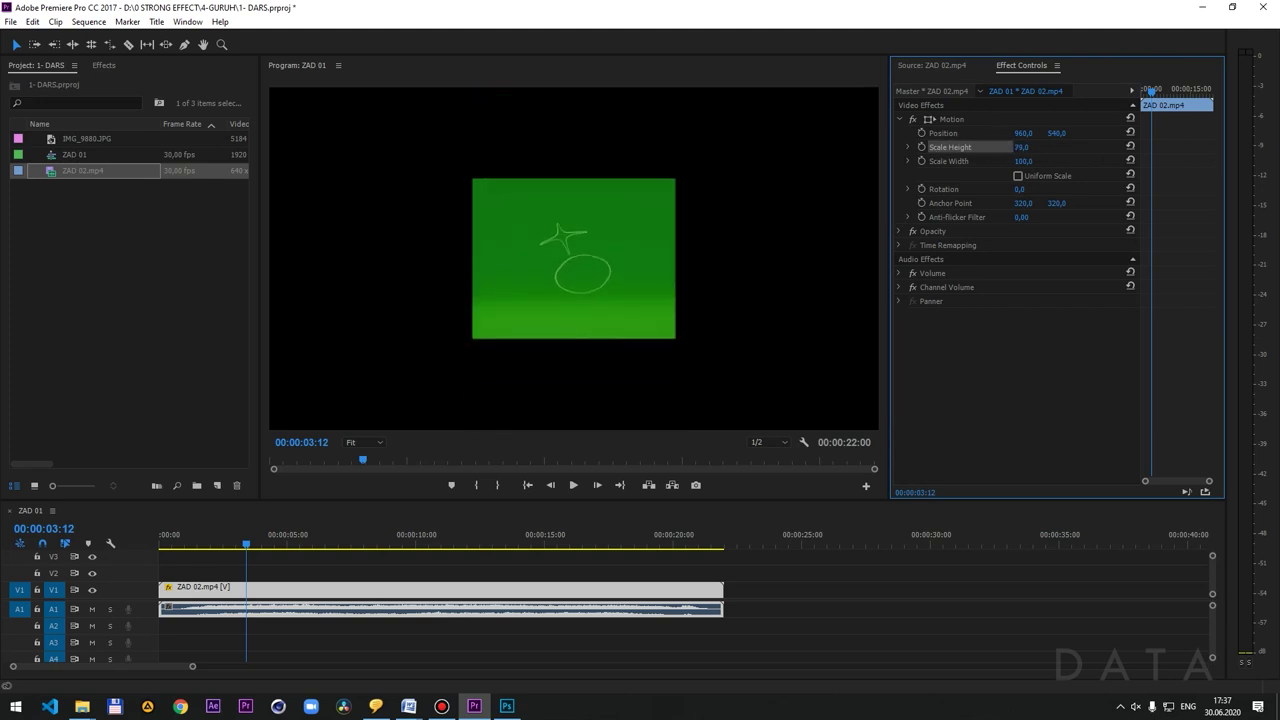
mouse_move(1023, 161)
left_mouse_down()
mouse_move(995, 161)
mouse_move(1050, 161)
left_mouse_up()
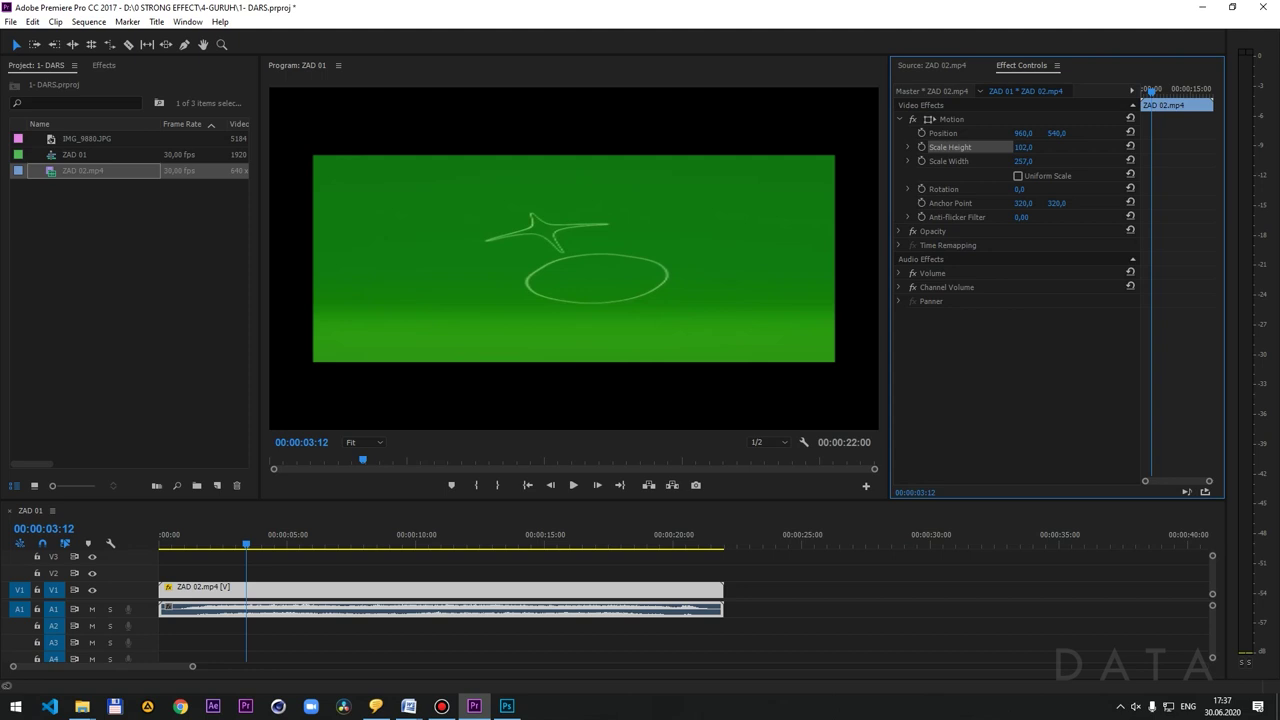
key("space")
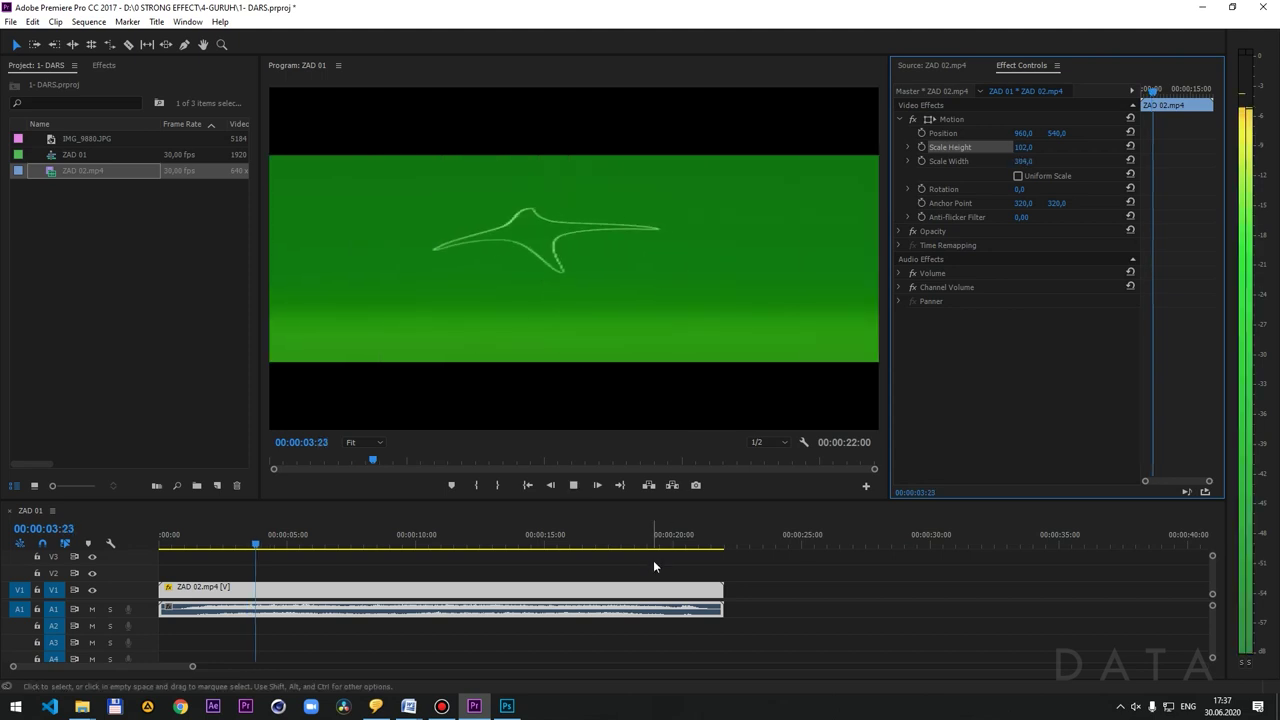
key("space")
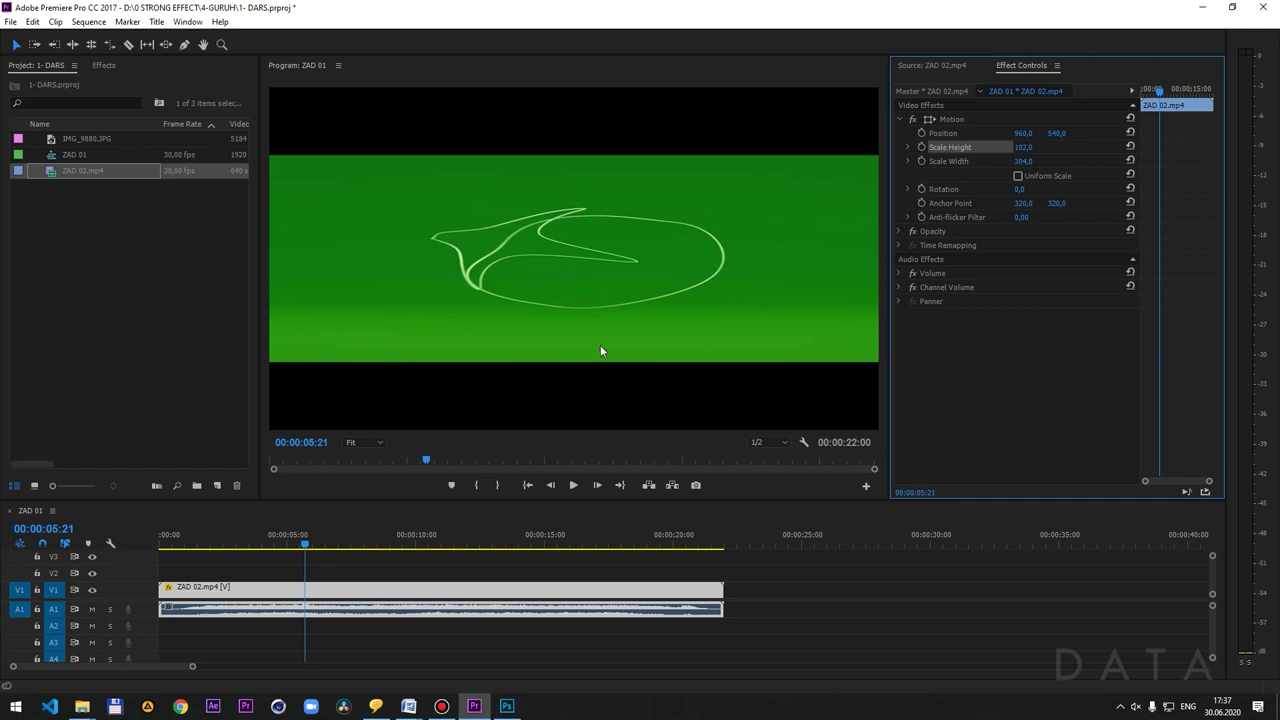
left_click_drag(1022, 148, 1092, 147)
key("space")
key("space")
left_click_drag(1024, 147, 1018, 165)
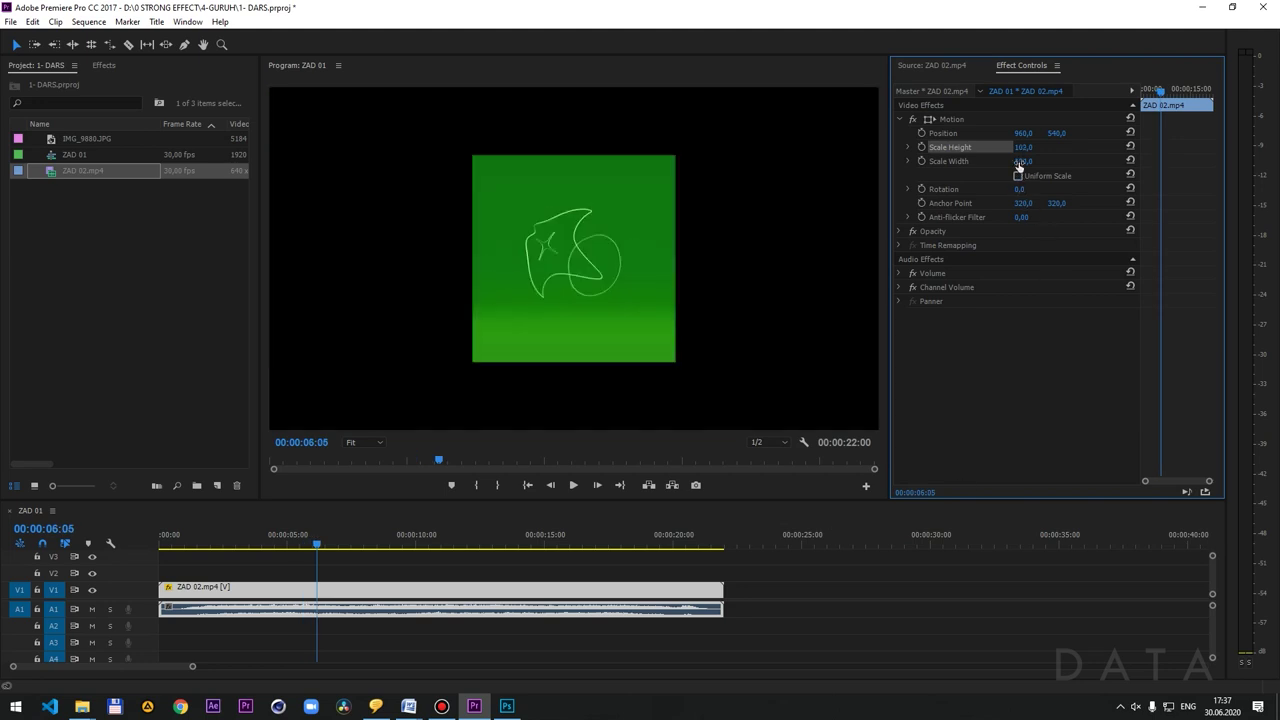
- Set Scale Height to 100, re-enable Uniform Scale, and leave Rotation at 0
left_click(1028, 147)
type("100")
key("Return")
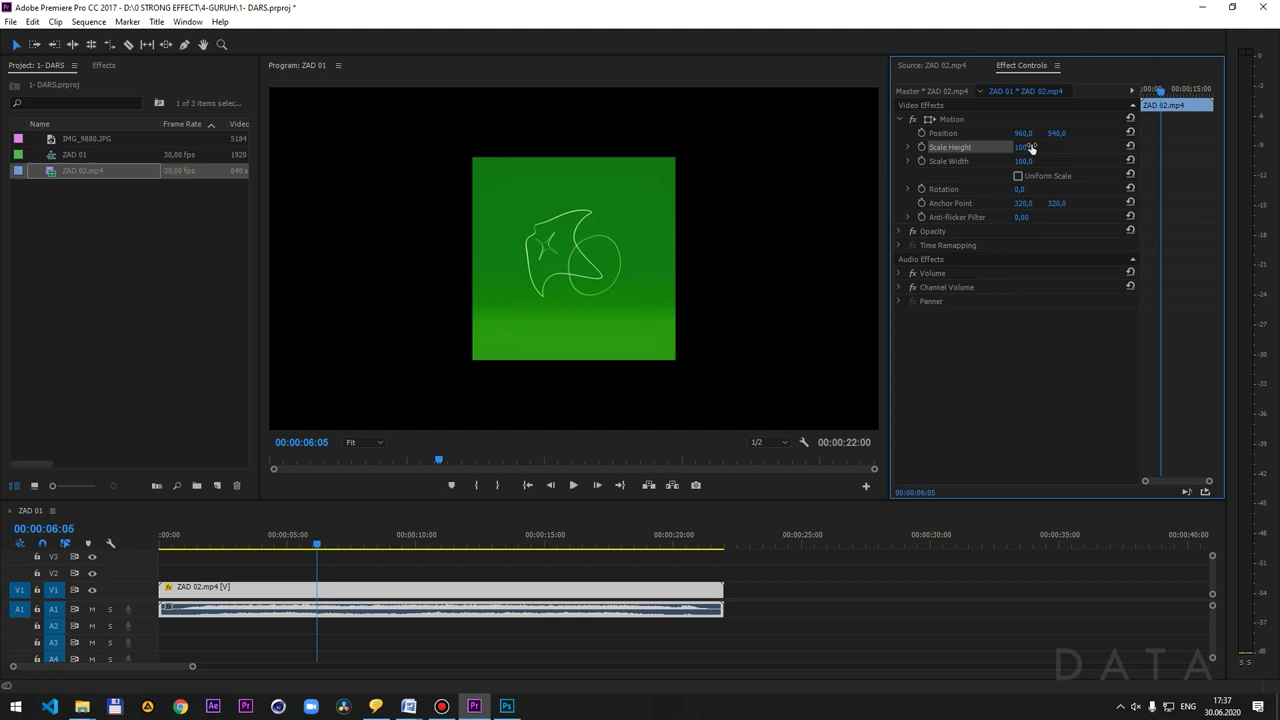
left_click(1018, 176)
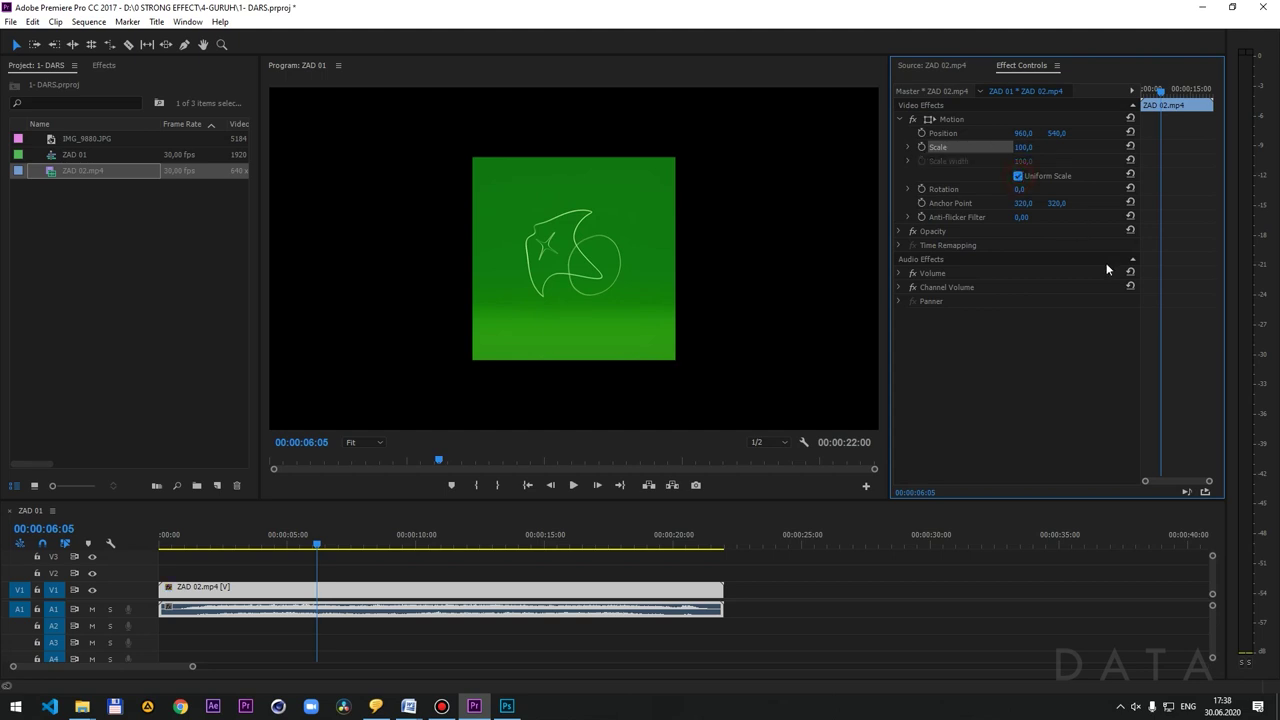
left_click(960, 190)
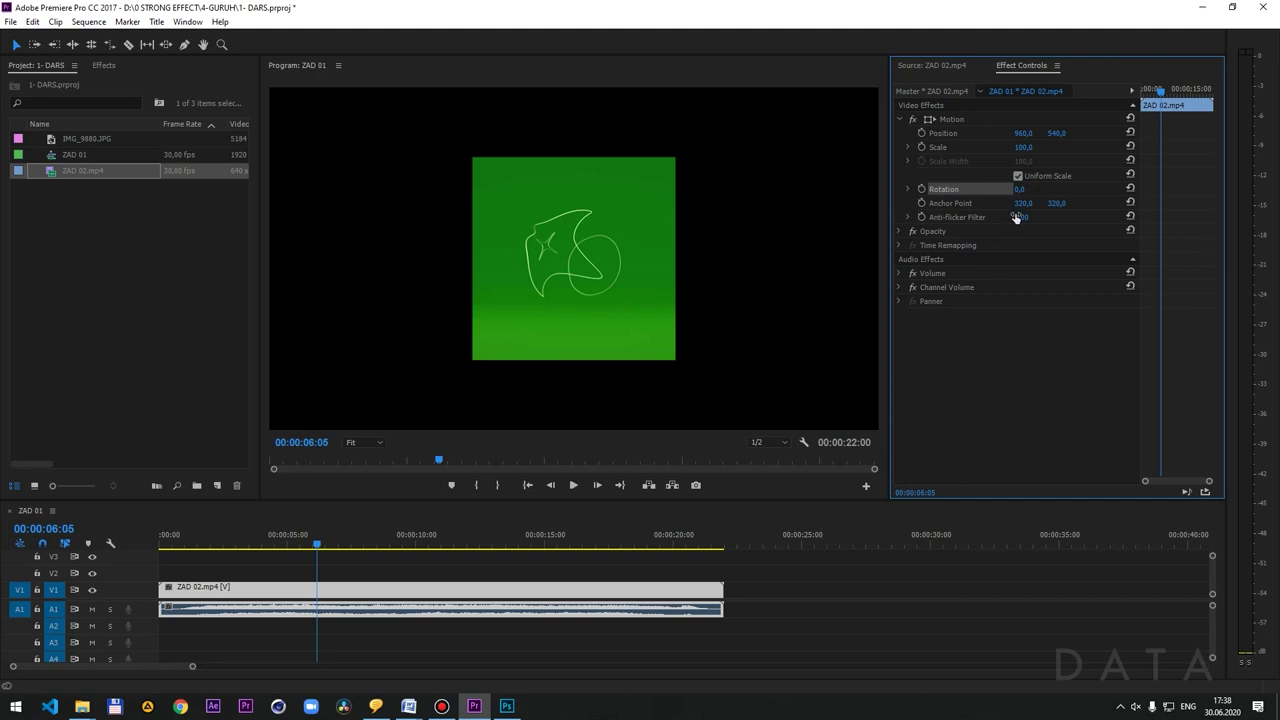
left_click(1036, 189)
left_click(1026, 393)
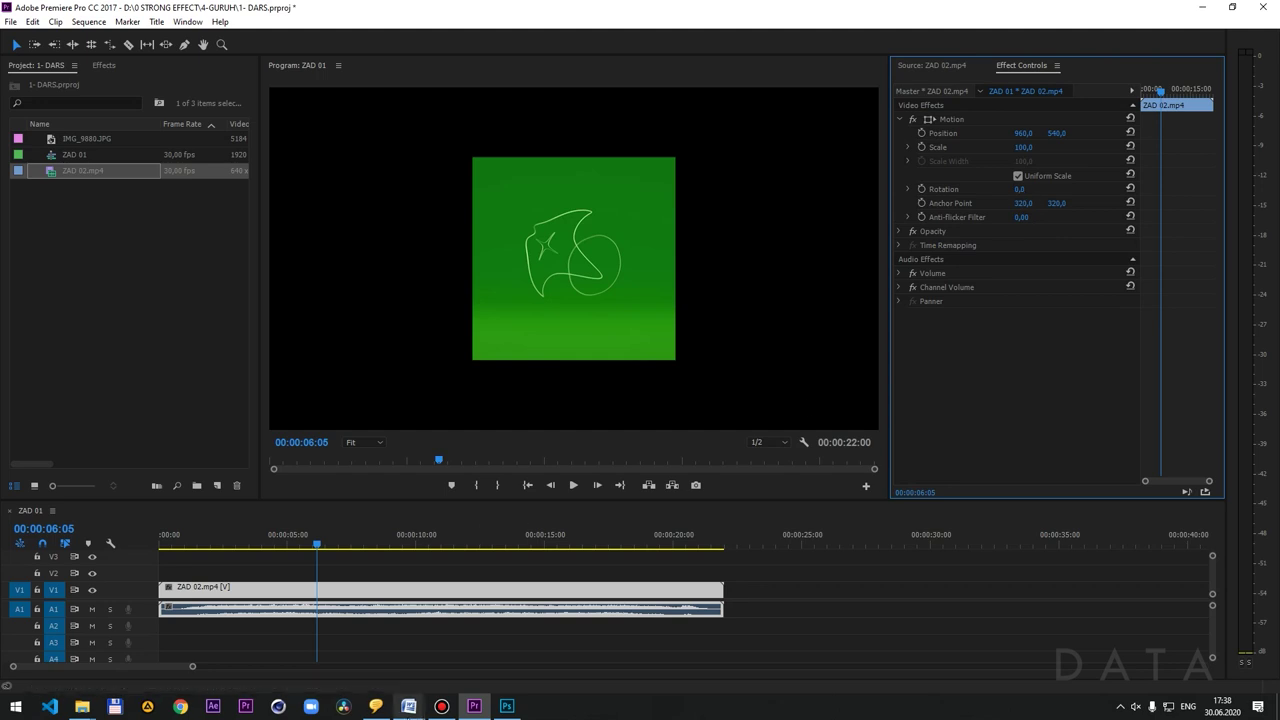
- Draw a quartered circle with an arrowhead and the label 360 on the Photoshop sketch
left_click(507, 706)
mouse_move(745, 212)
left_mouse_down()
mouse_move(673, 282)
mouse_move(746, 228)
mouse_move(752, 238)
left_mouse_up()
left_click_drag(766, 283, 773, 320)
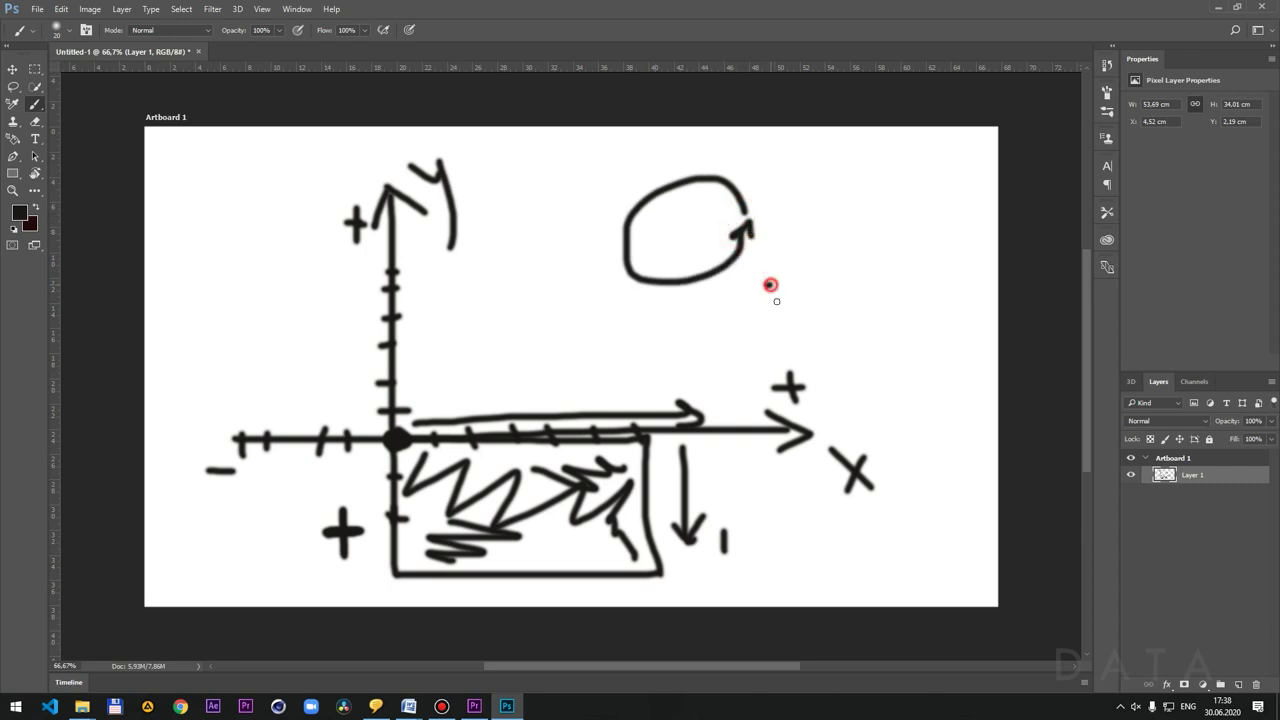
mouse_move(815, 271)
left_mouse_down()
mouse_move(806, 298)
mouse_move(845, 281)
left_mouse_up()
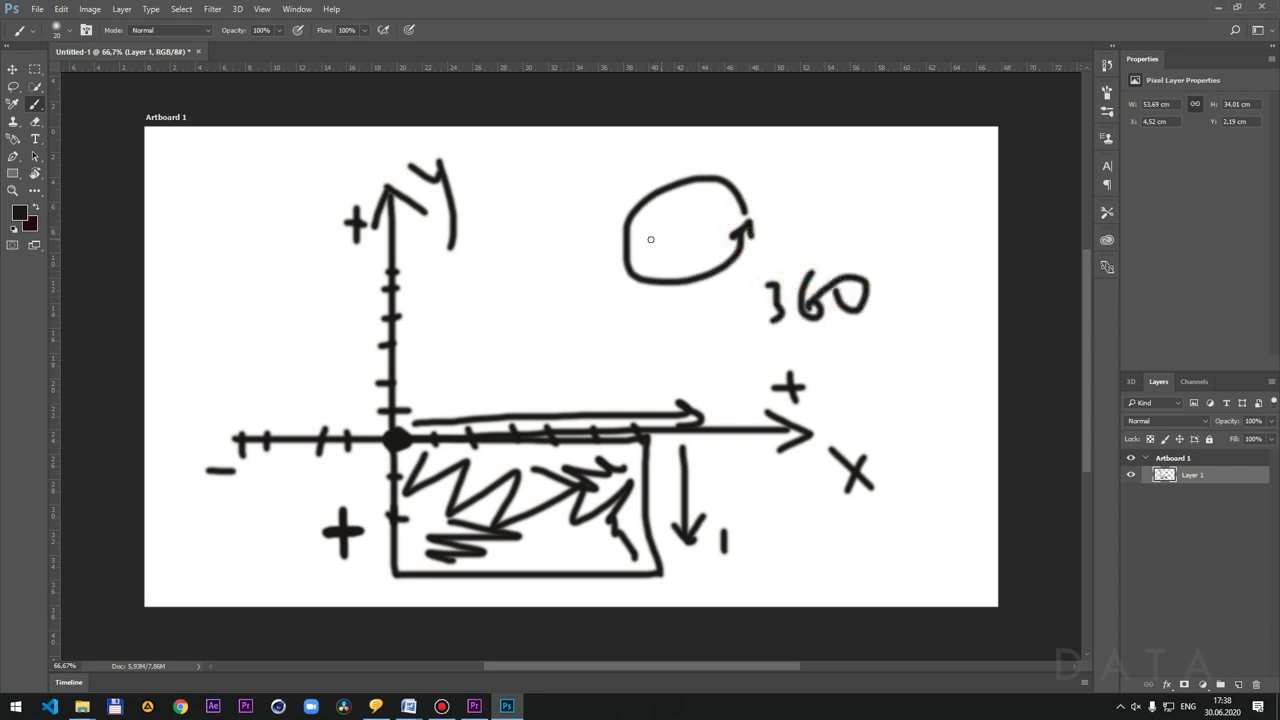
left_click_drag(635, 238, 748, 228)
left_click_drag(697, 180, 690, 285)
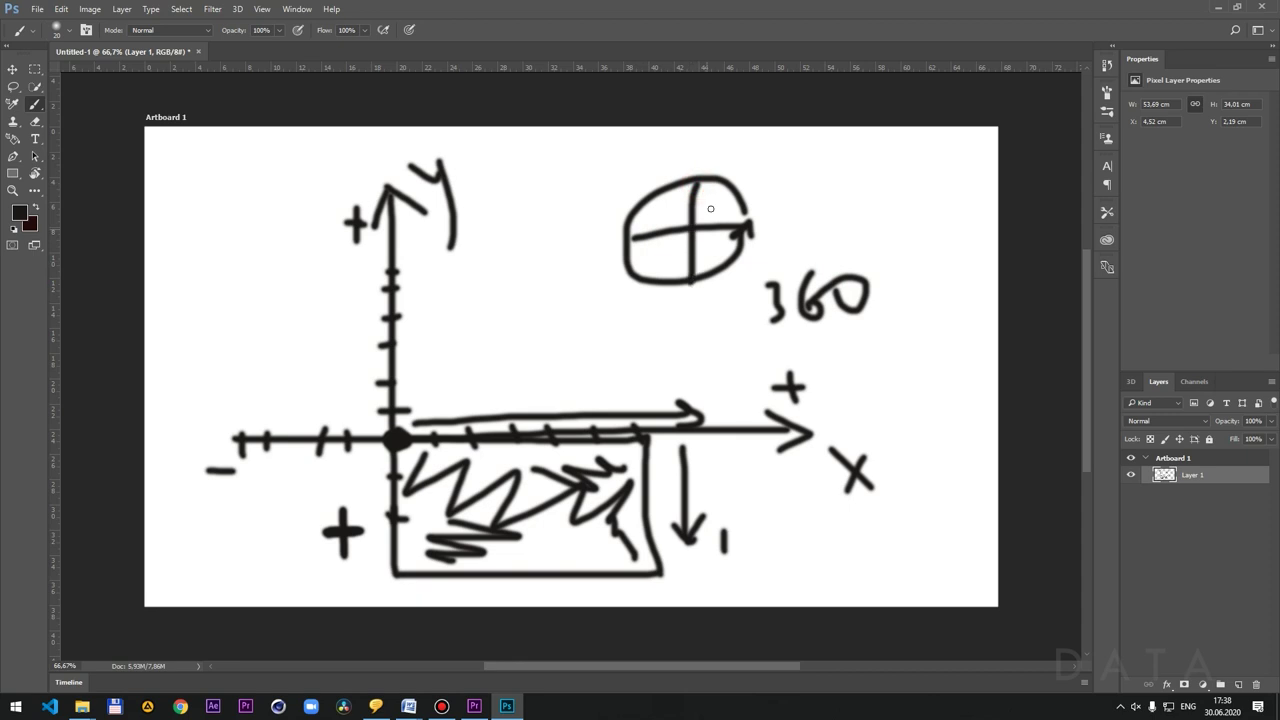
mouse_move(709, 204)
left_mouse_down()
mouse_move(697, 240)
mouse_move(700, 212)
mouse_move(712, 226)
left_mouse_up()
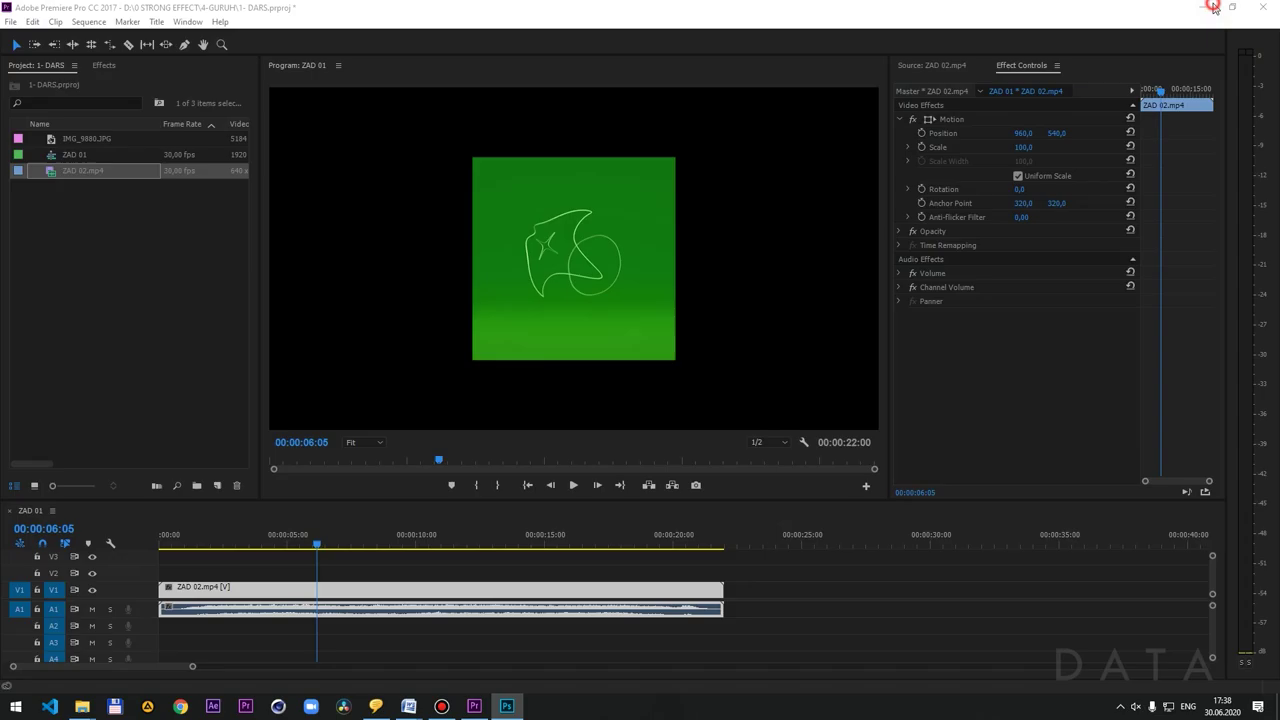
left_click(1217, 8)
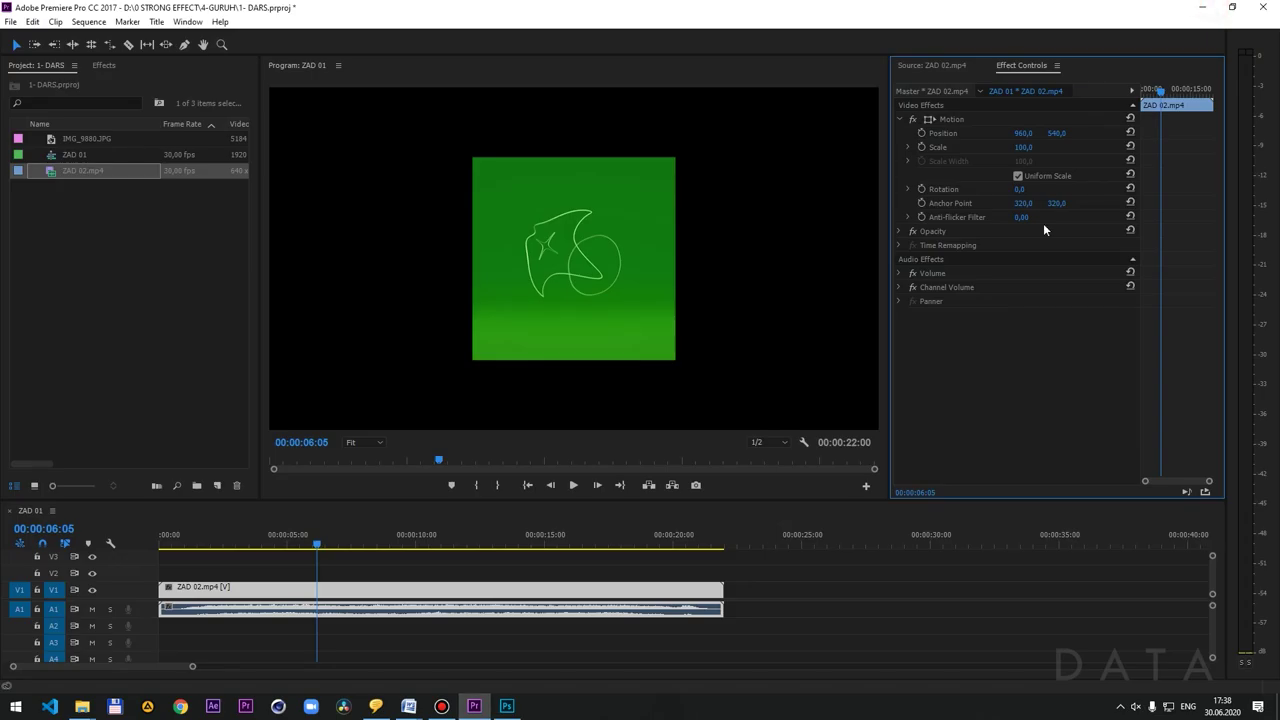
- Move the playhead to the Xbox logo, rotate the clip to 180°, then back to 0°
left_click(1020, 189)
left_click_drag(440, 537, 702, 535)
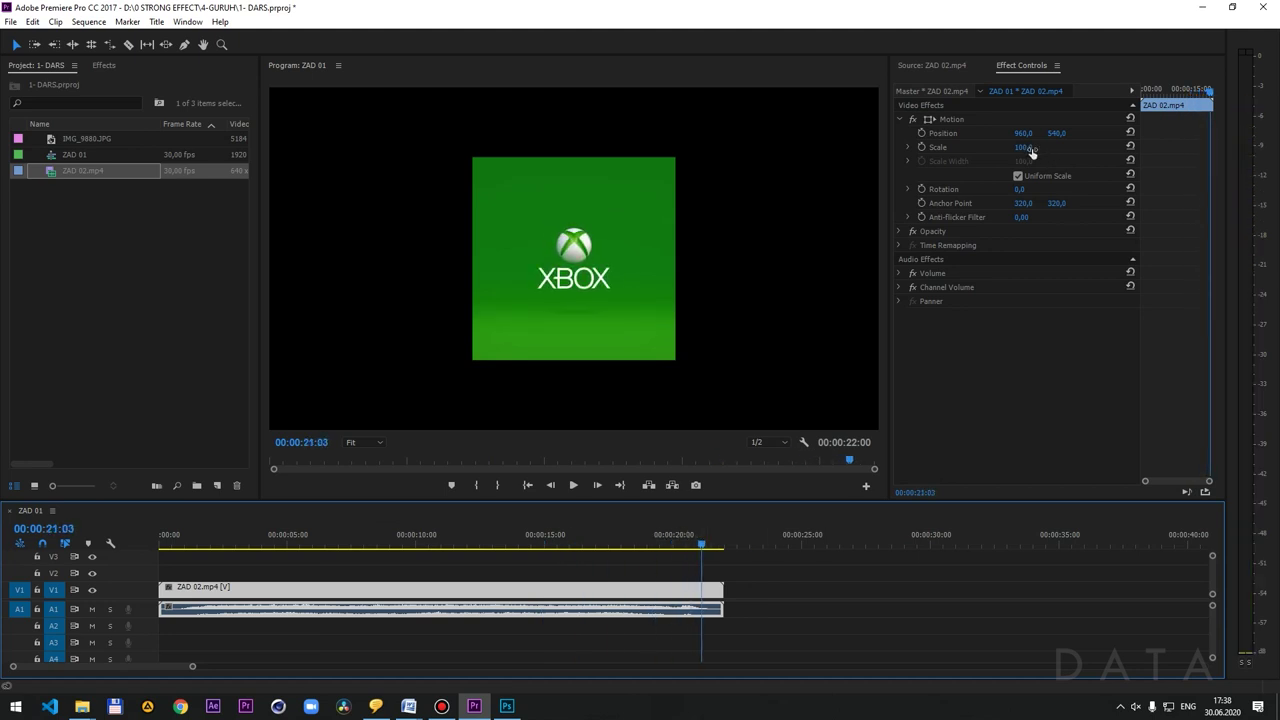
left_click(1020, 189)
type("180")
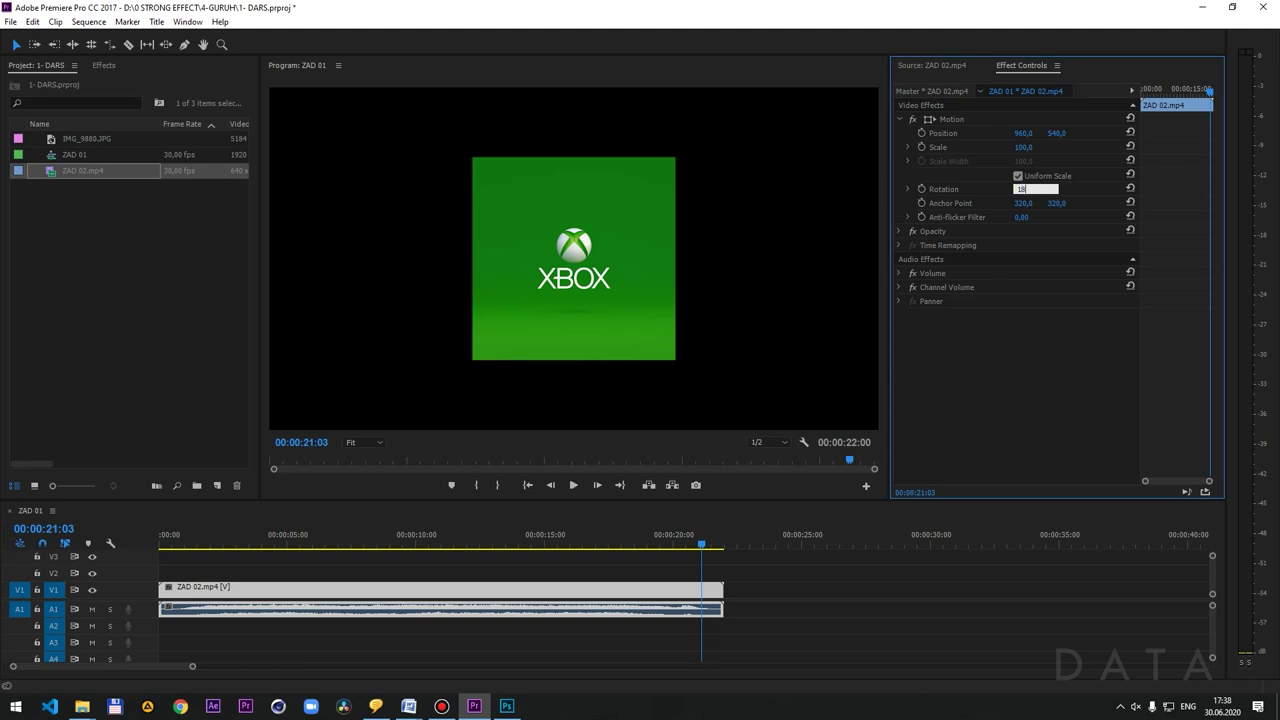
key("Return")
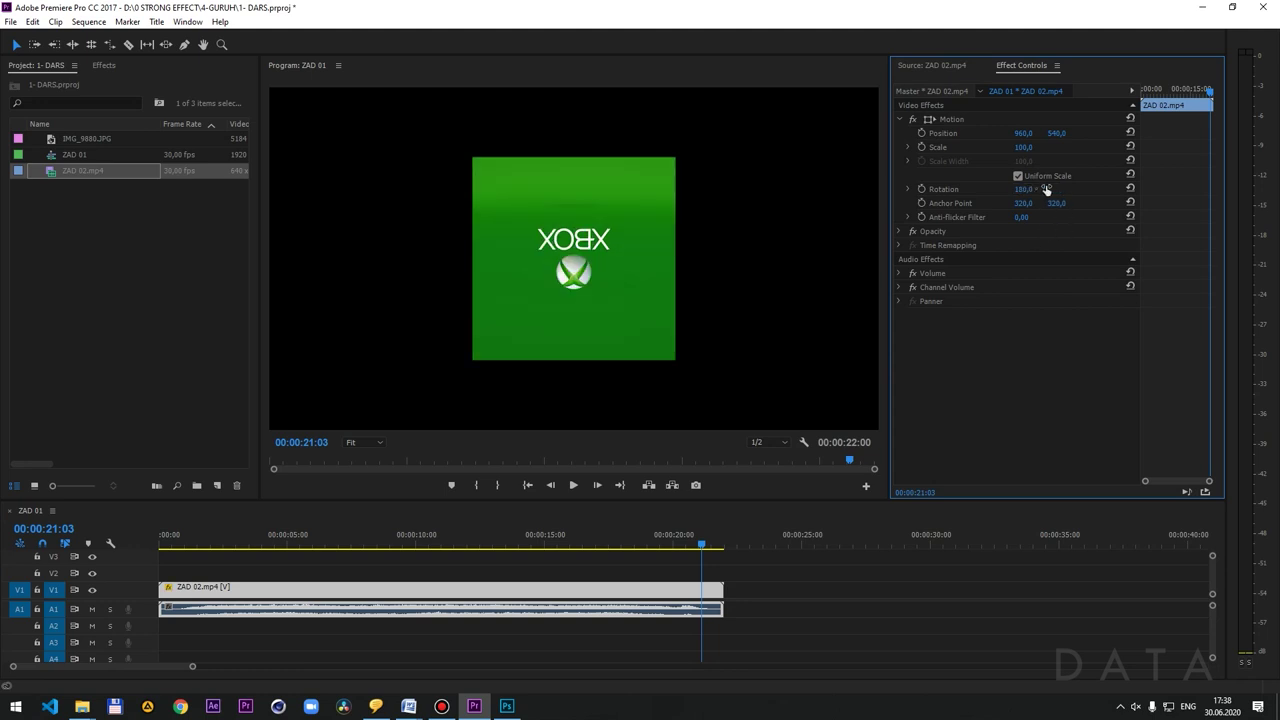
left_click_drag(1020, 189, 1034, 189)
left_click(1036, 188)
type("0")
key("Return")
- Try a diamond tilt, 350° and an upside-down spin, then reset Rotation to 0°
mouse_move(1022, 189)
left_mouse_down()
mouse_move(1066, 189)
mouse_move(990, 189)
mouse_move(1070, 189)
mouse_move(1018, 201)
left_mouse_up()
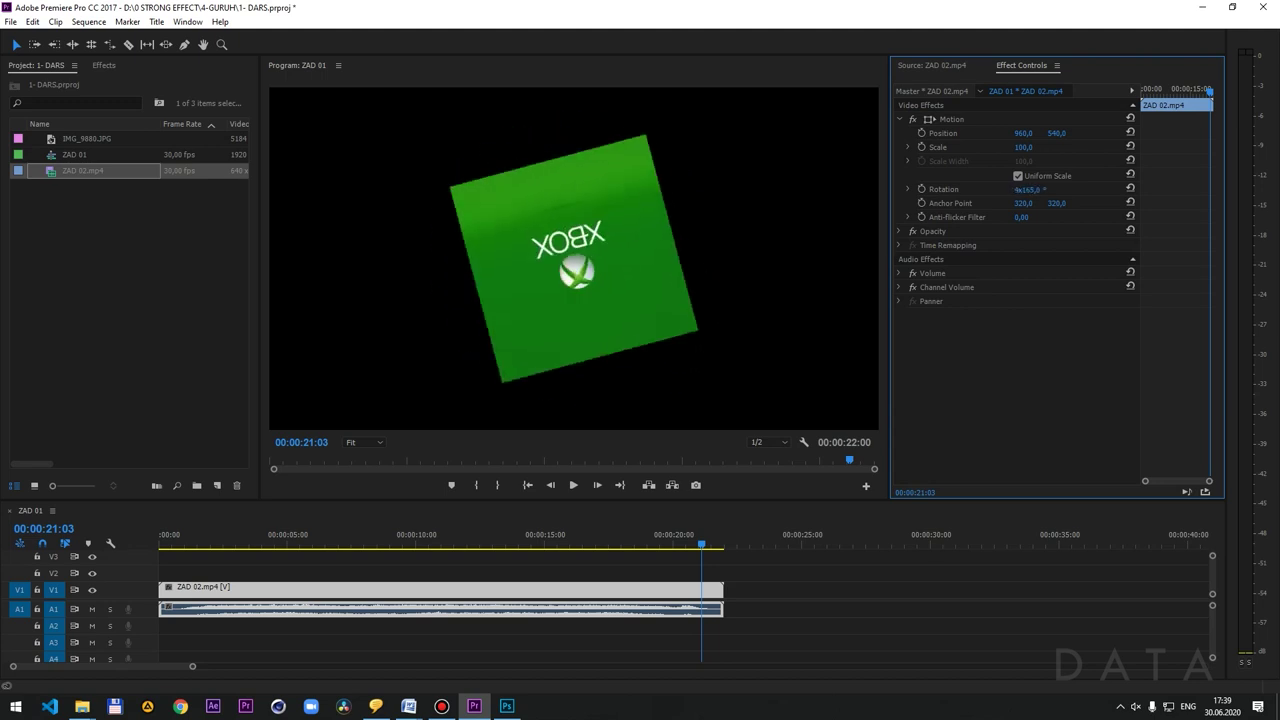
left_click(1034, 189)
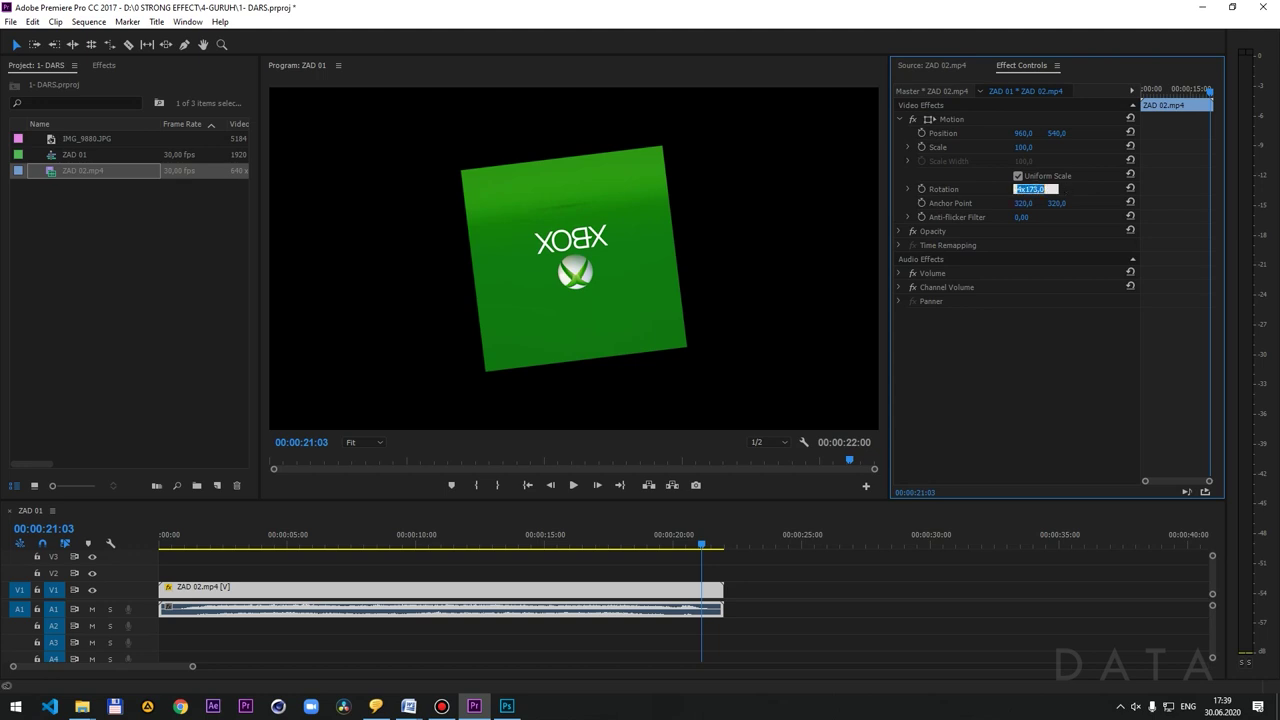
type("350")
key("Return")
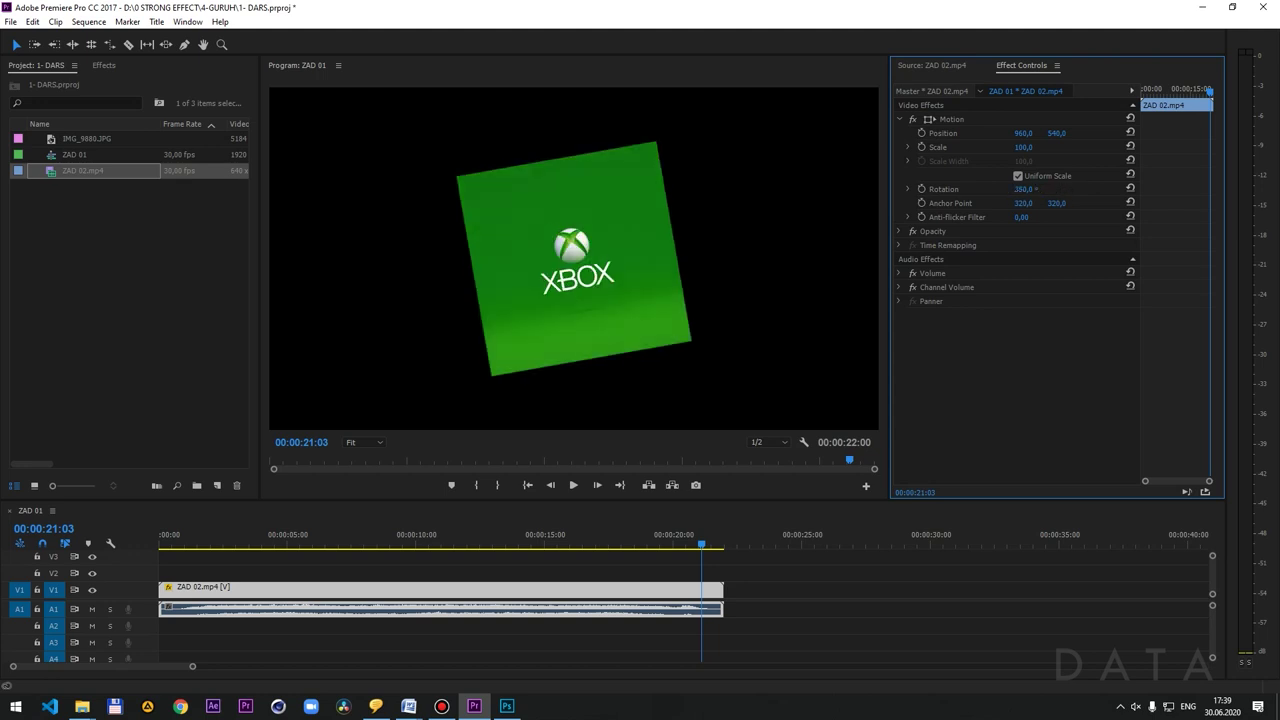
key("Up")
key("Up")
key("Up")
key("Up")
key("Up")
key("Up")
key("Up")
left_click_drag(1025, 189, 1090, 189)
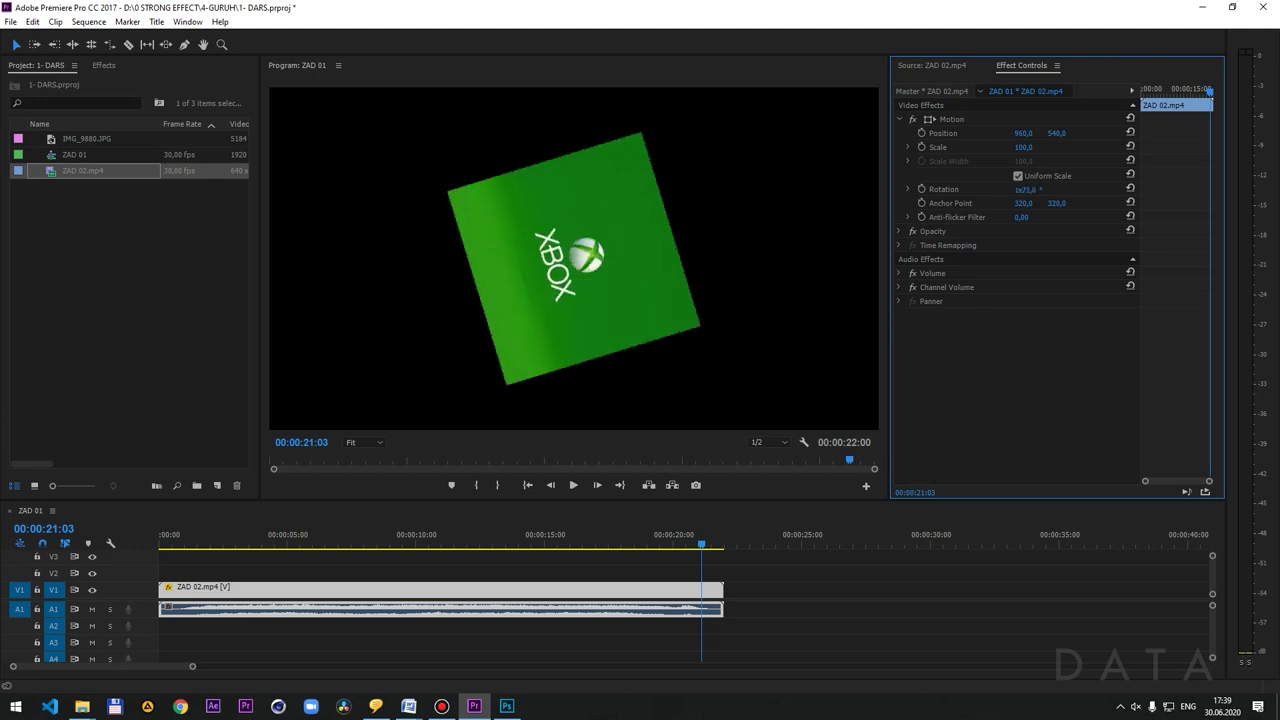
left_click(1022, 189)
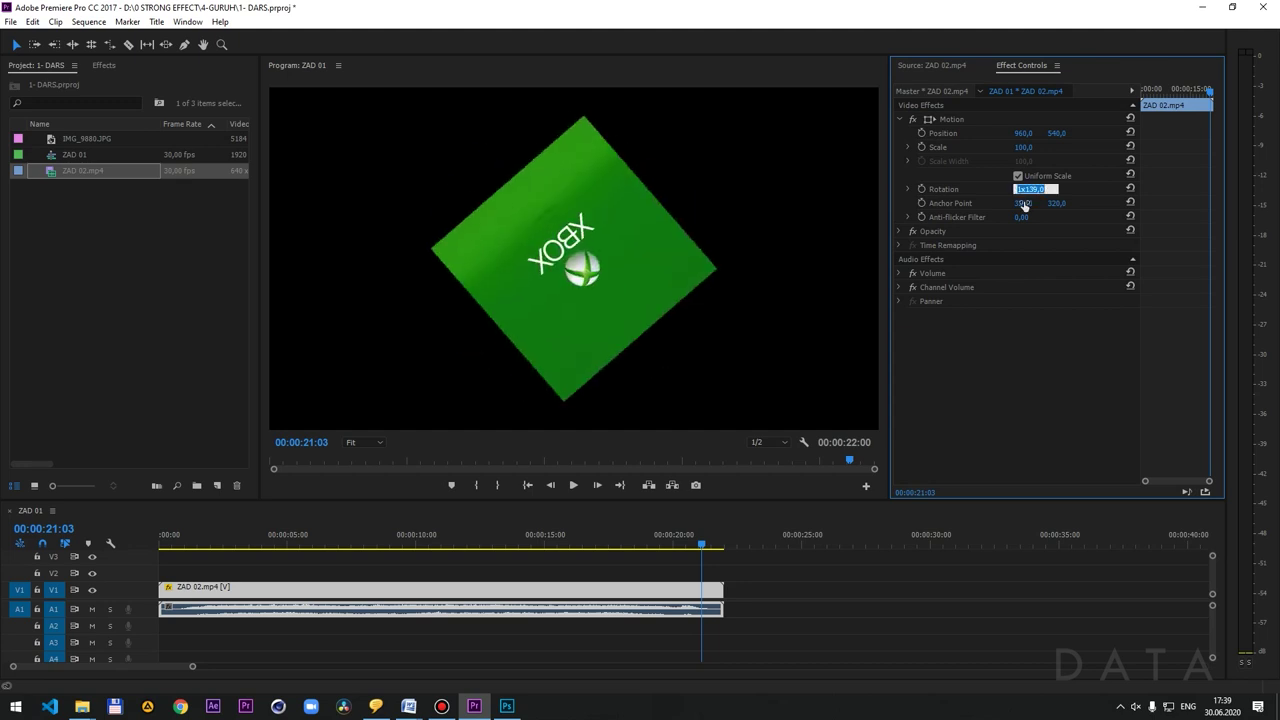
type("0")
key("Return")
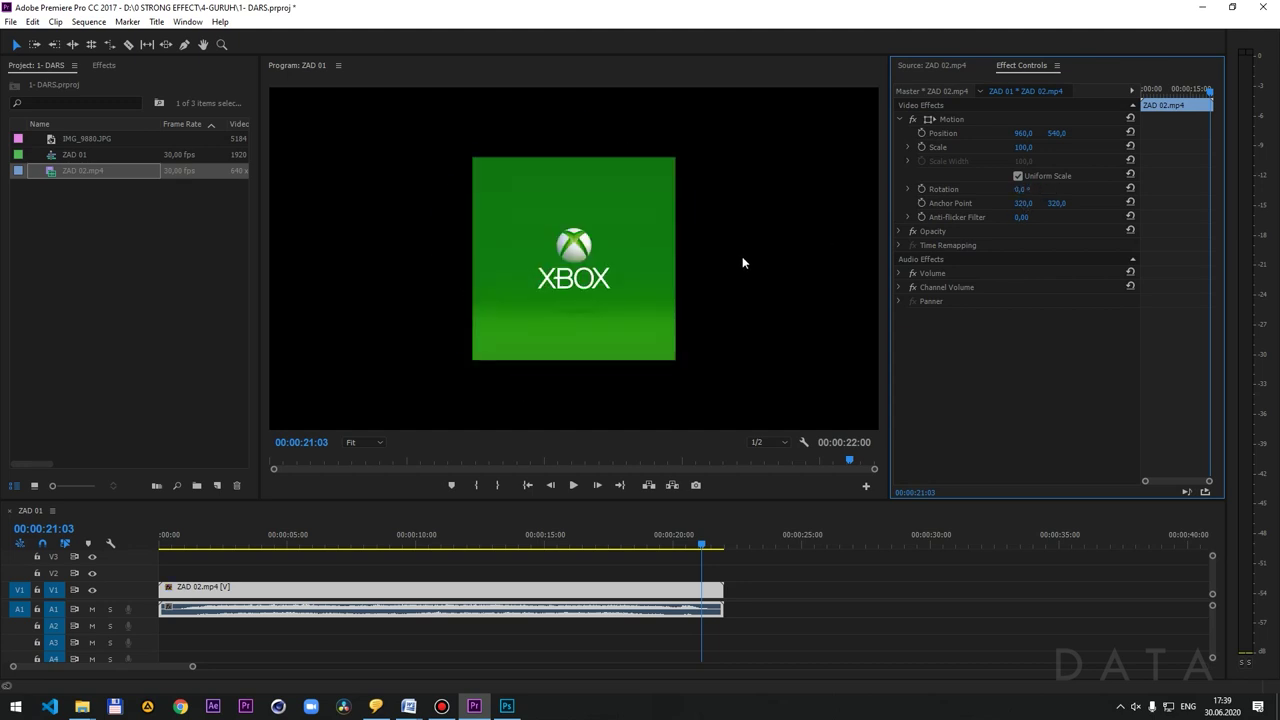
left_click(948, 190)
- Turn the clip to 200° and back to 0° with the Rotation dial, then show its transform handles
left_click(907, 188)
left_click(908, 188)
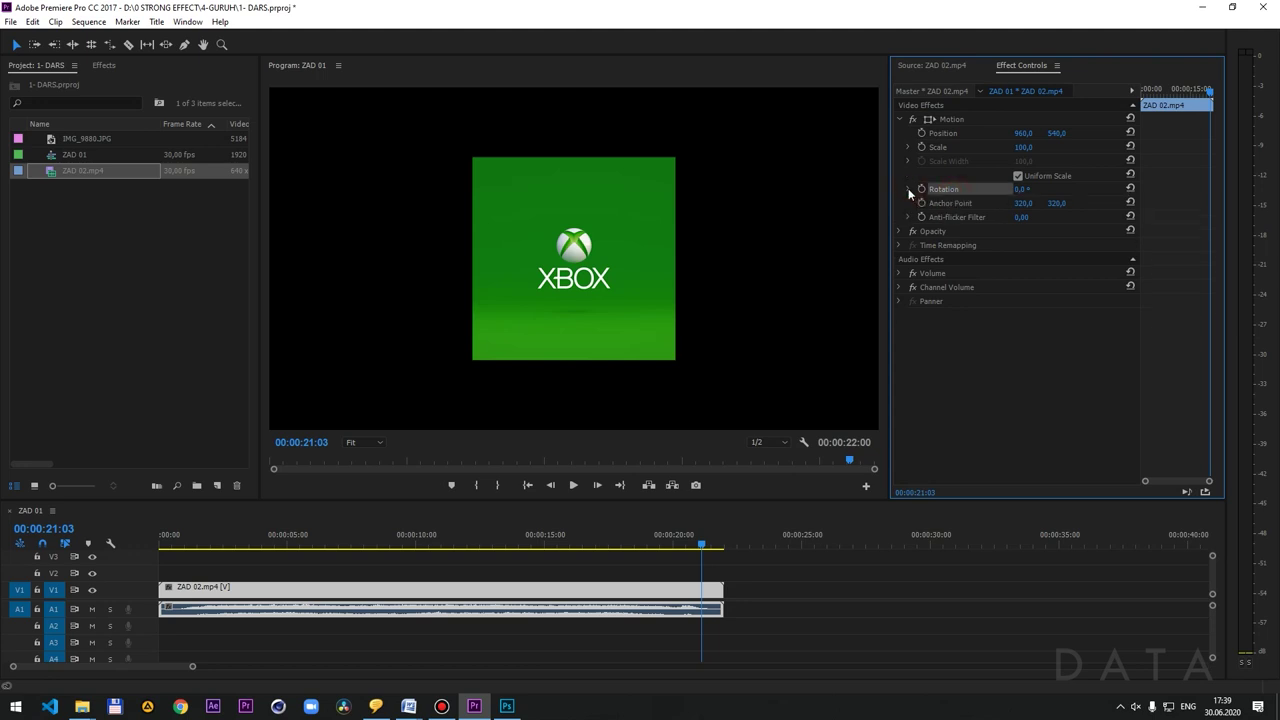
left_click(908, 188)
left_click_drag(1021, 203, 1022, 201)
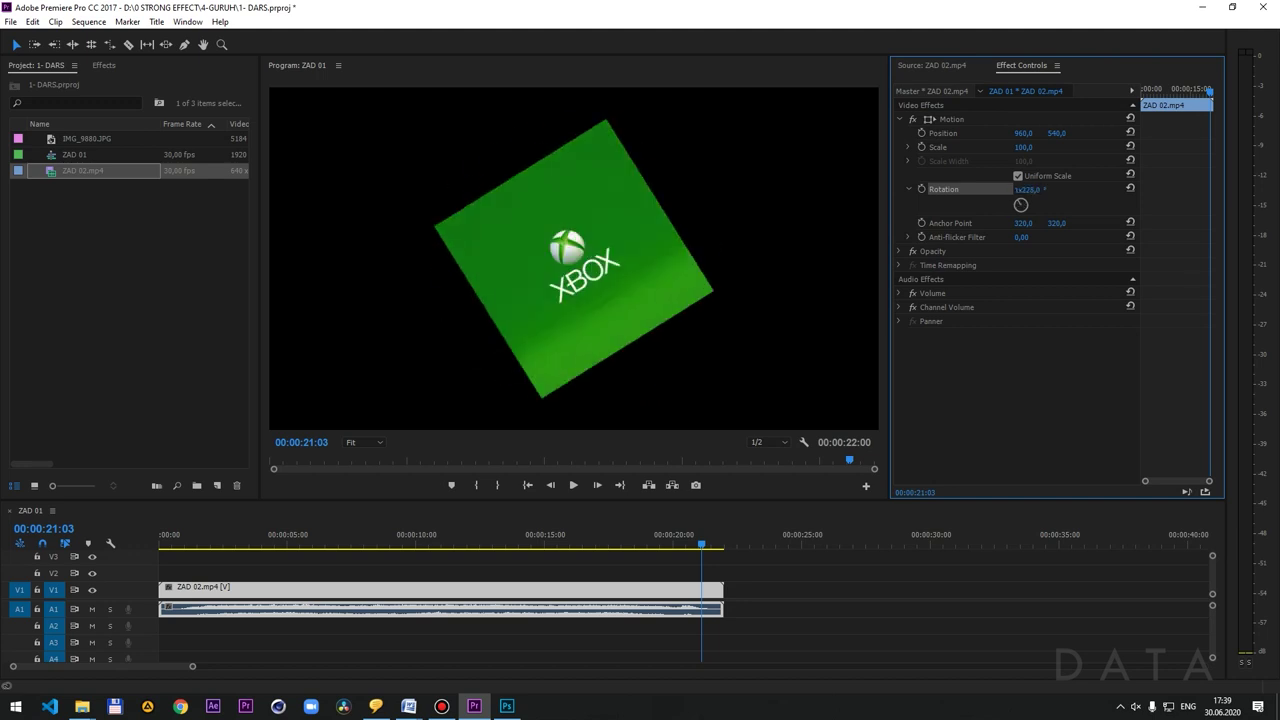
left_click_drag(1021, 204, 1020, 204)
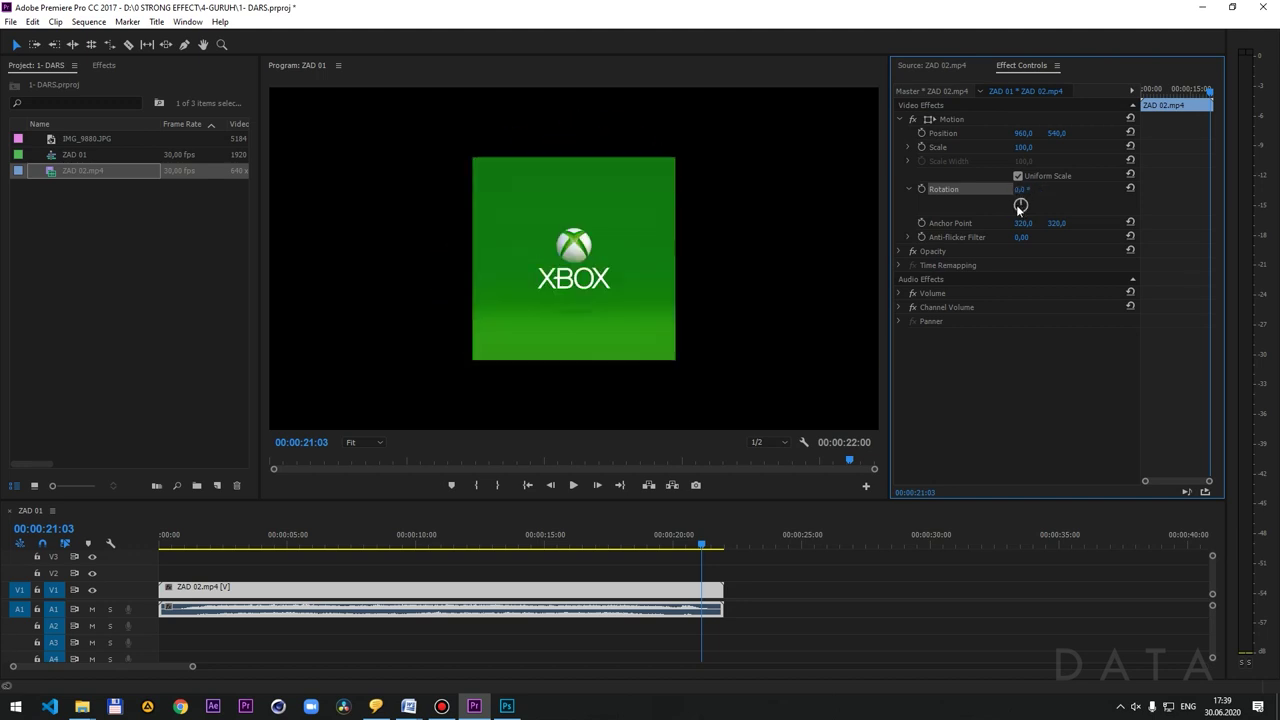
left_click(908, 188)
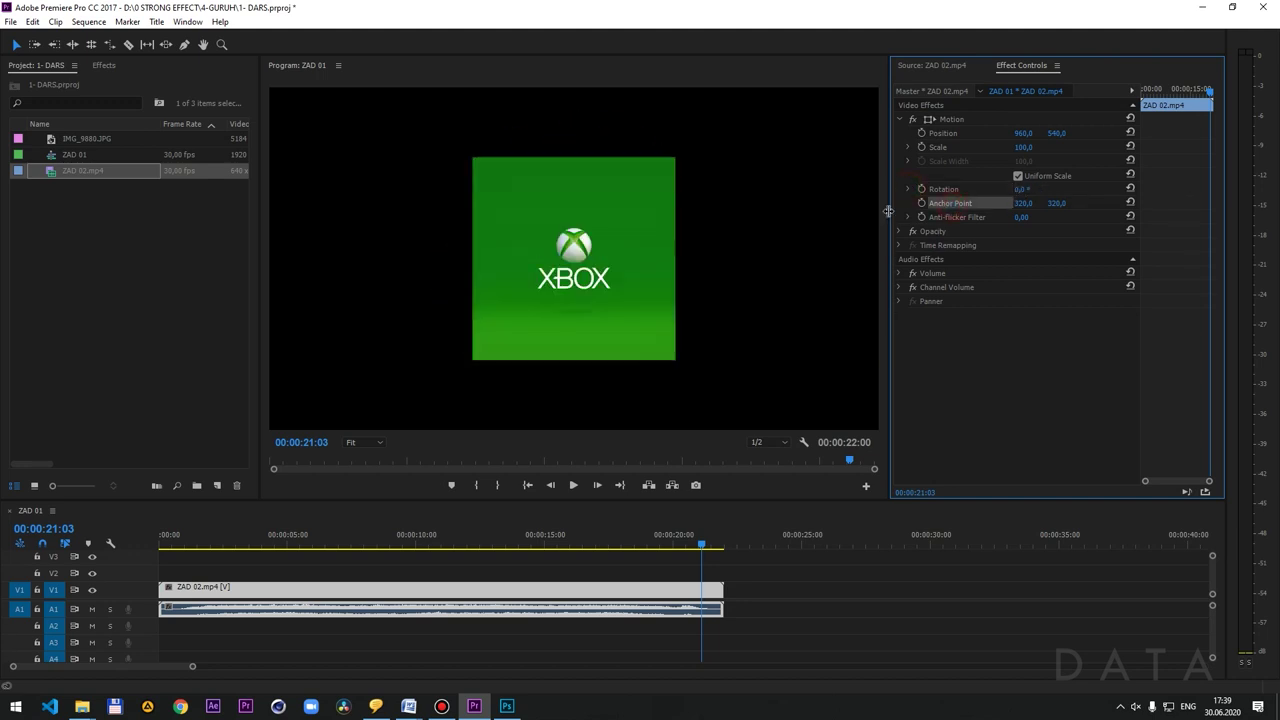
left_click(280, 592)
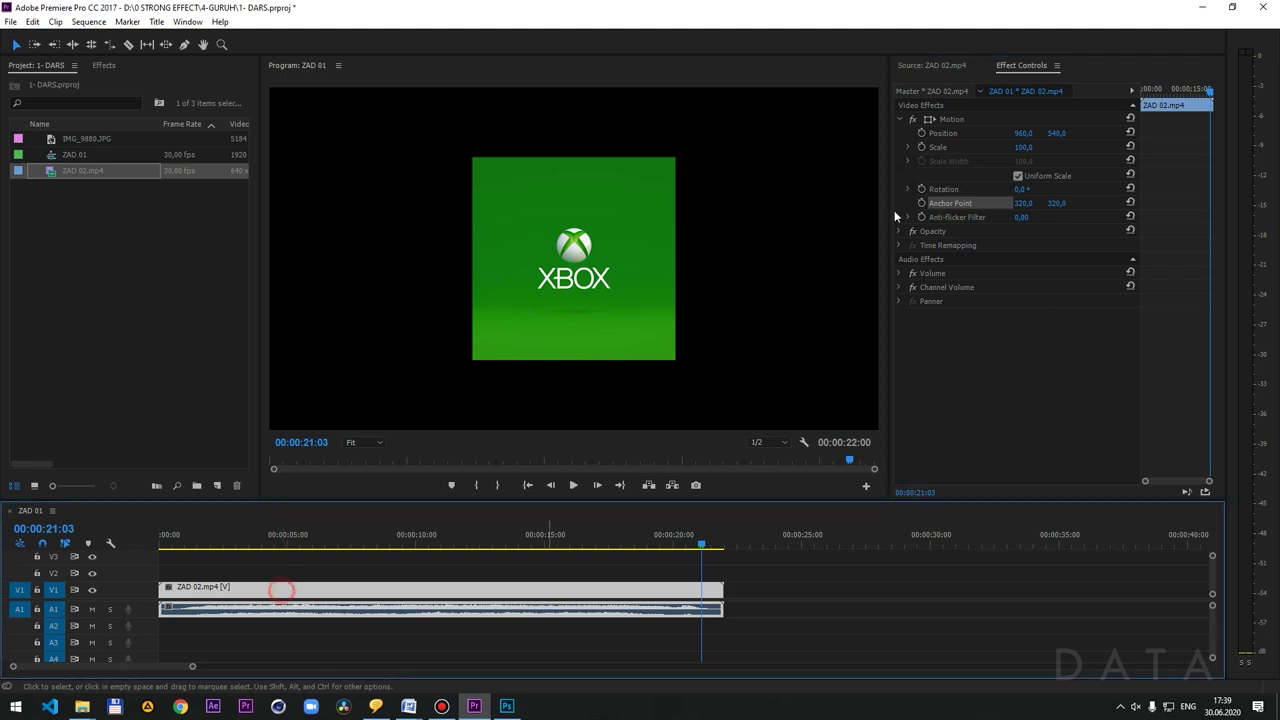
left_click(950, 119)
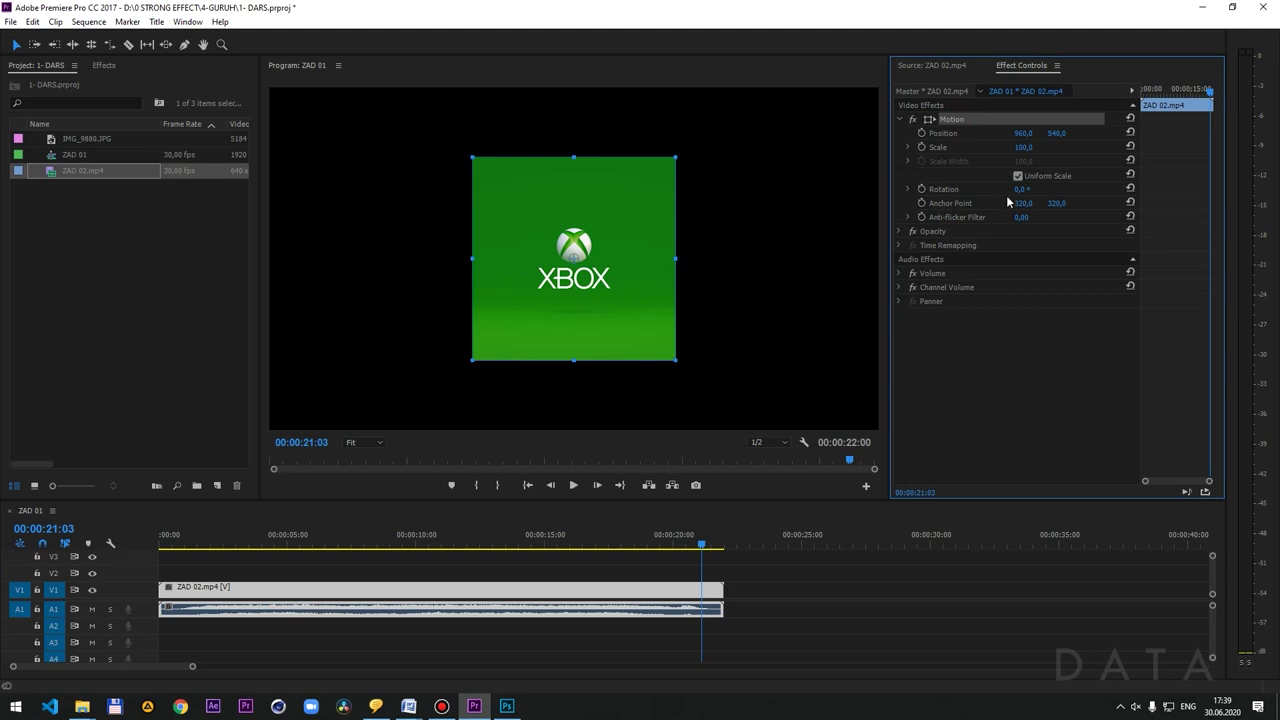
- After undoing trial rotations, set the Xbox clip's anchor point to 349,4/383,0 and tilt it around that pivot
left_click_drag(1021, 189, 1010, 189)
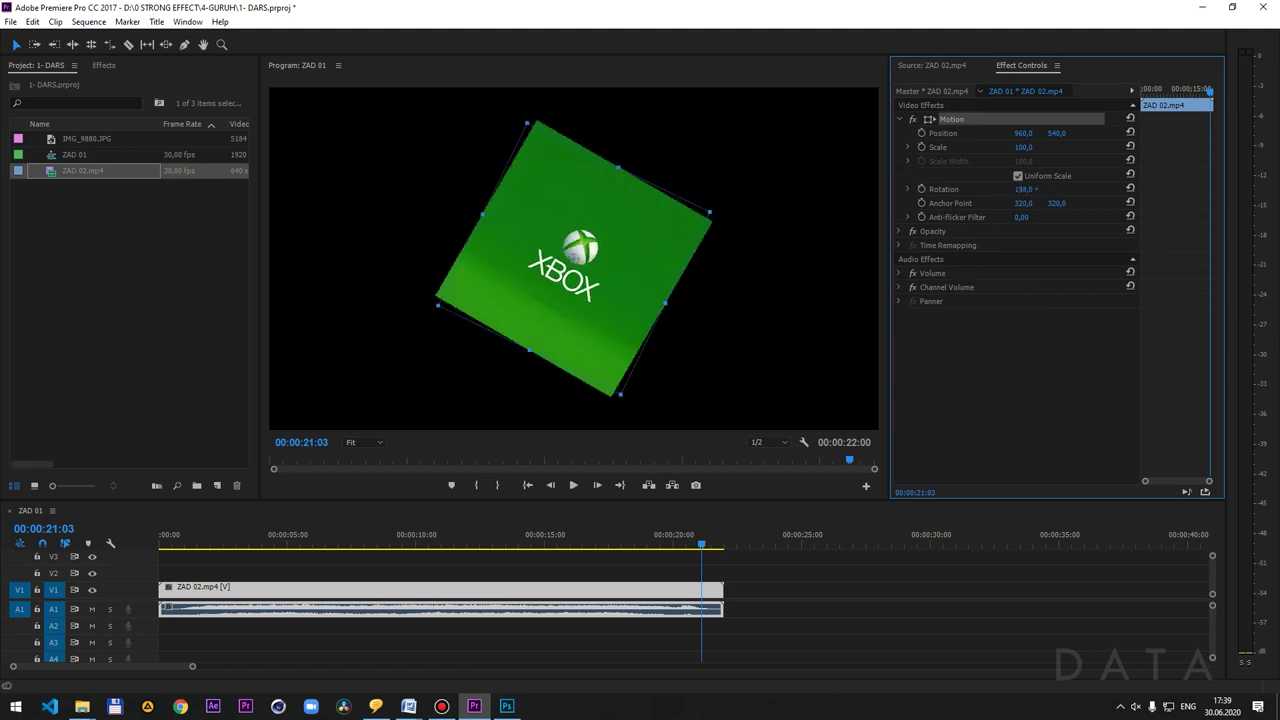
left_click_drag(1036, 190, 1045, 190)
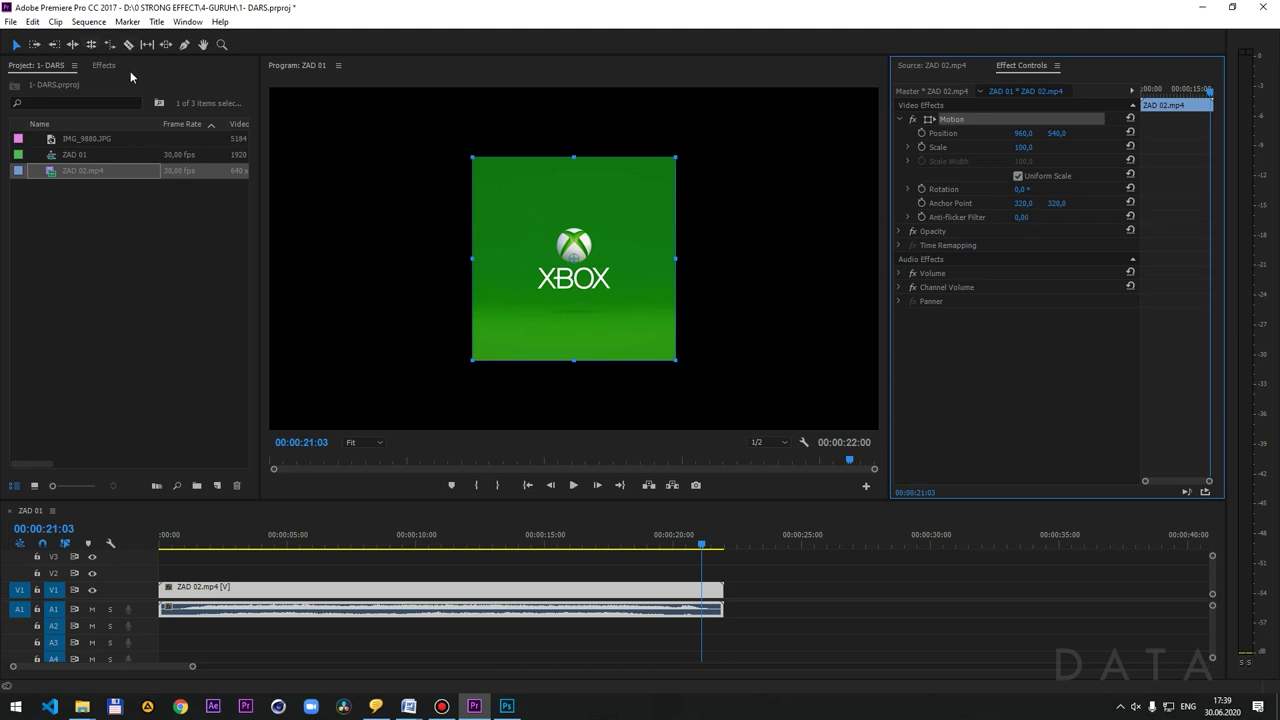
left_click_drag(577, 266, 492, 211)
key("ctrl+z")
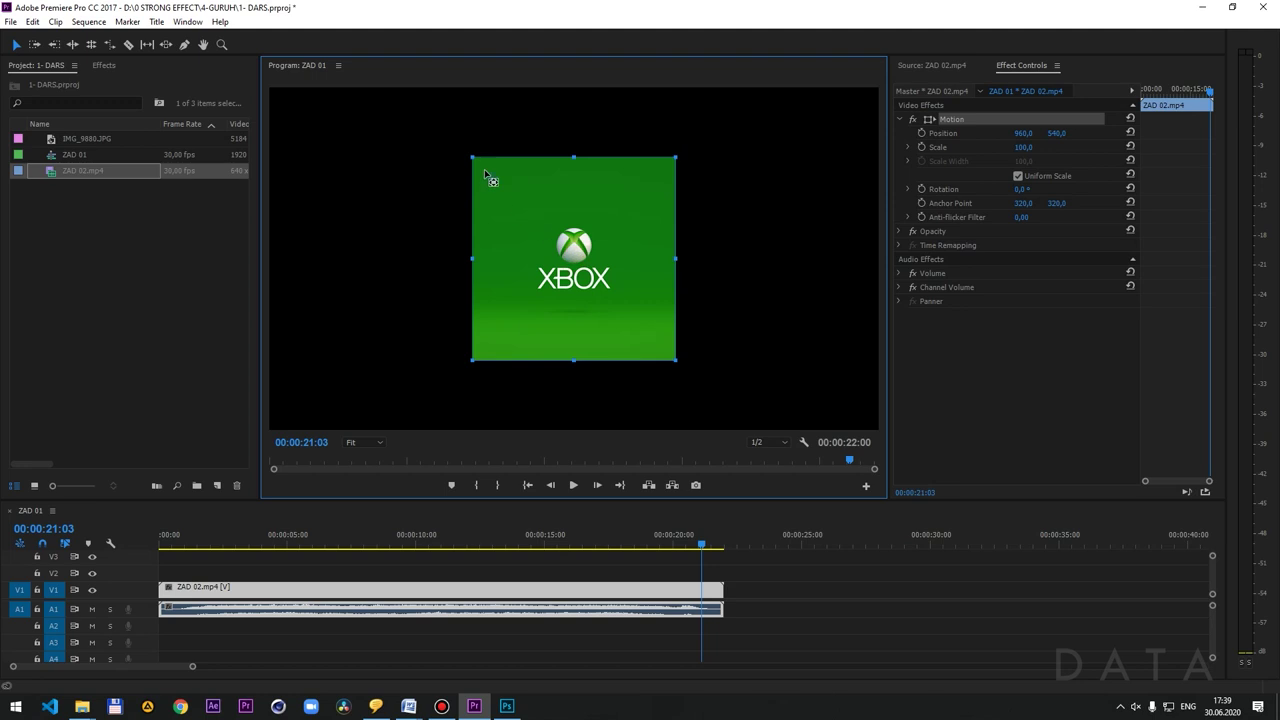
mouse_move(1020, 190)
left_mouse_down()
mouse_move(1228, 190)
mouse_move(760, 190)
mouse_move(883, 206)
left_mouse_up()
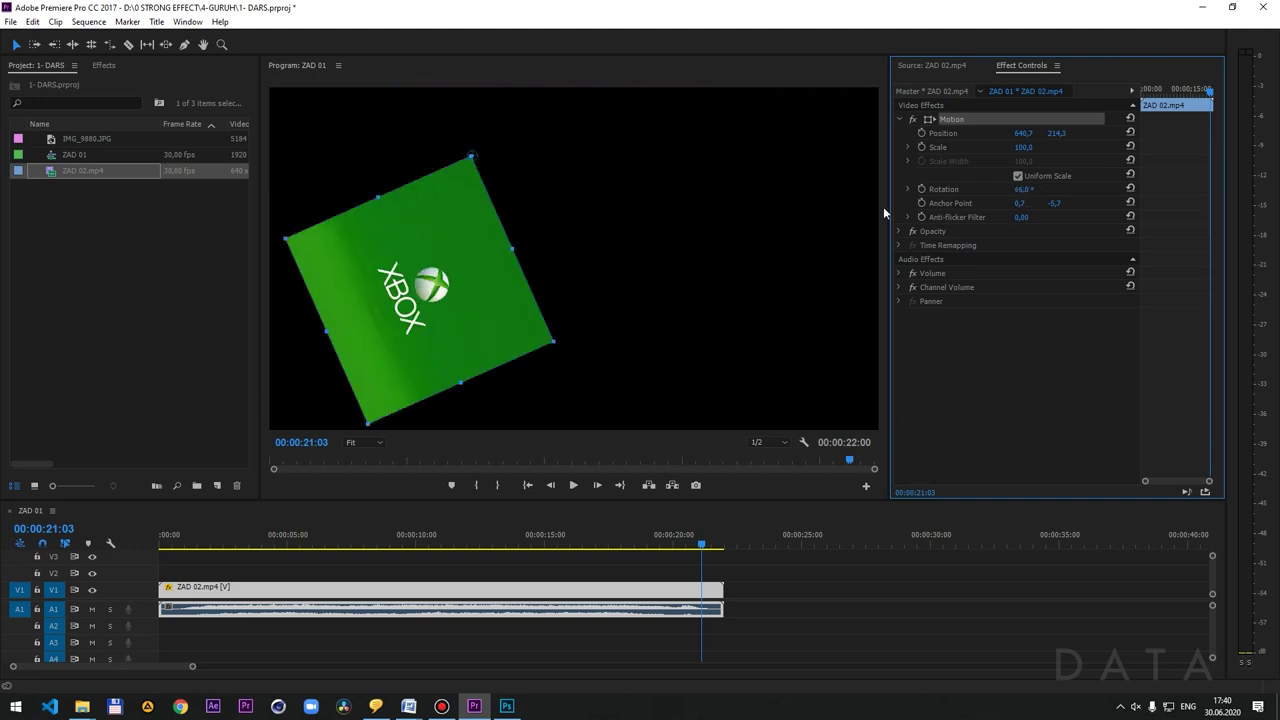
key("ctrl+z")
left_click_drag(474, 158, 614, 312)
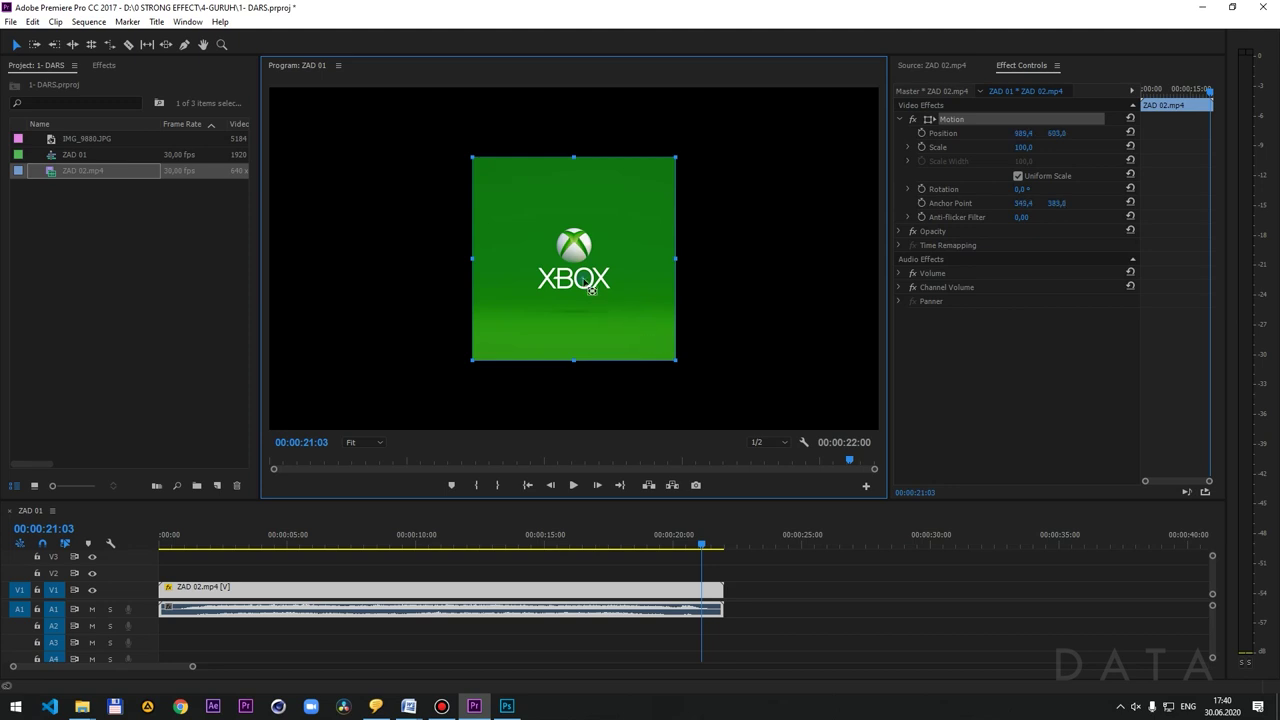
left_click_drag(1019, 193, 838, 234)
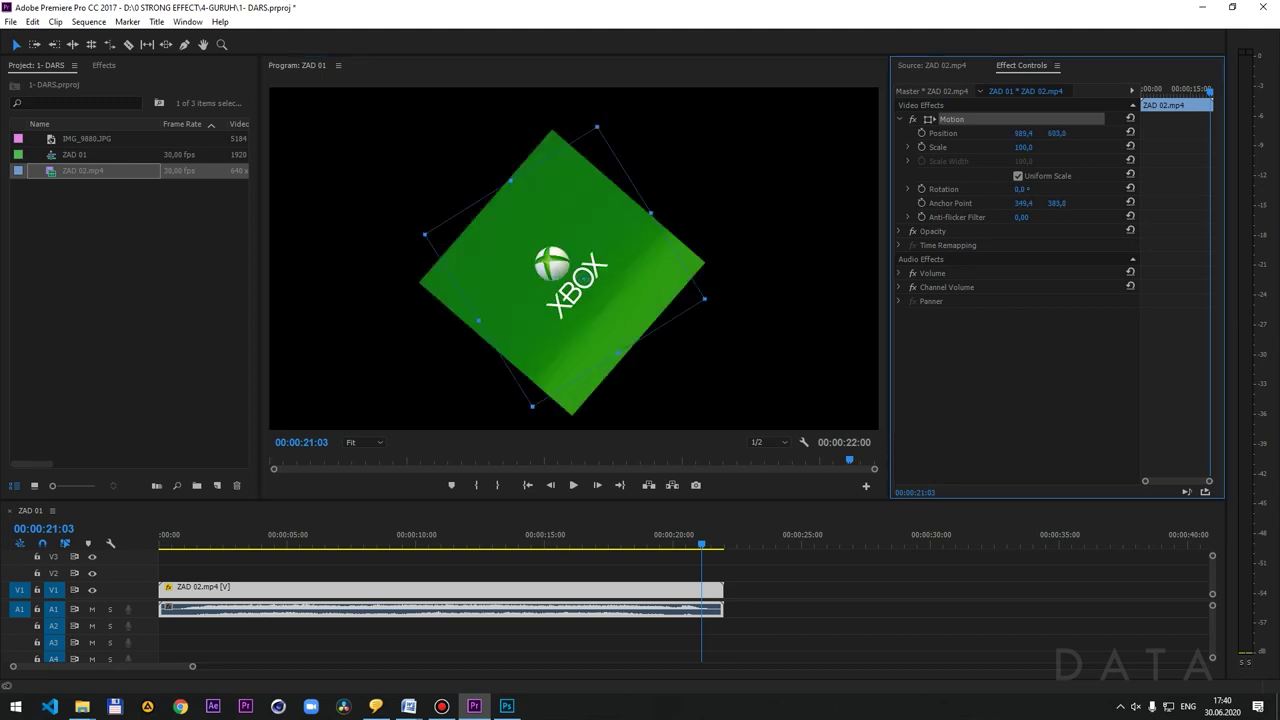